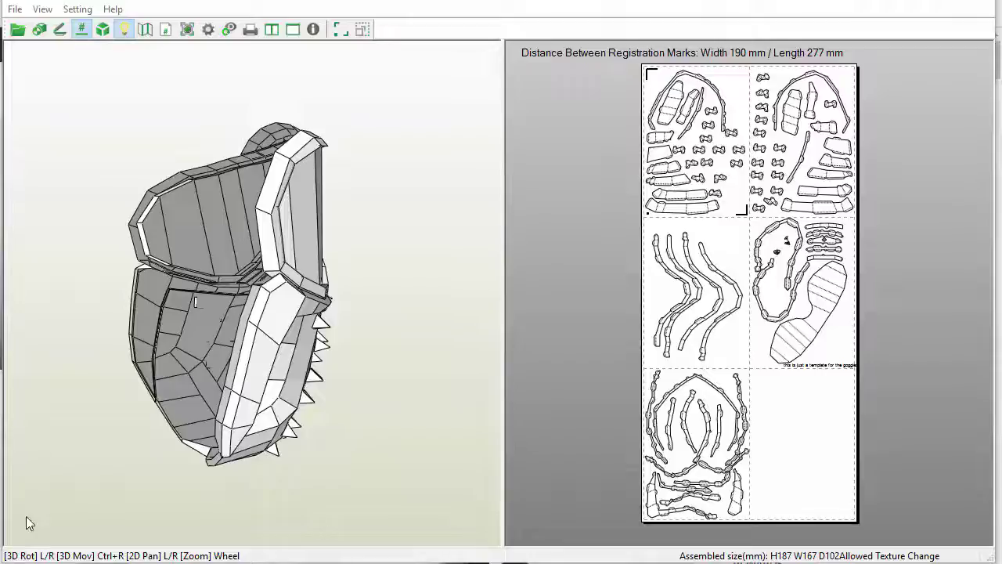
Step: Rotate the assembled papercraft mask model to inspect it from several sides
drag(26, 524, 394, 527)
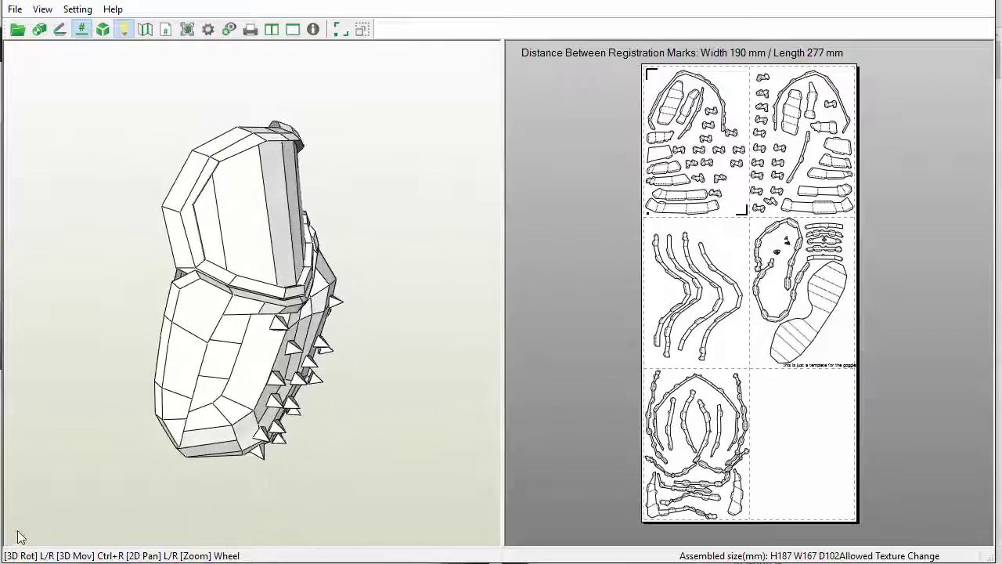
drag(20, 537, 345, 531)
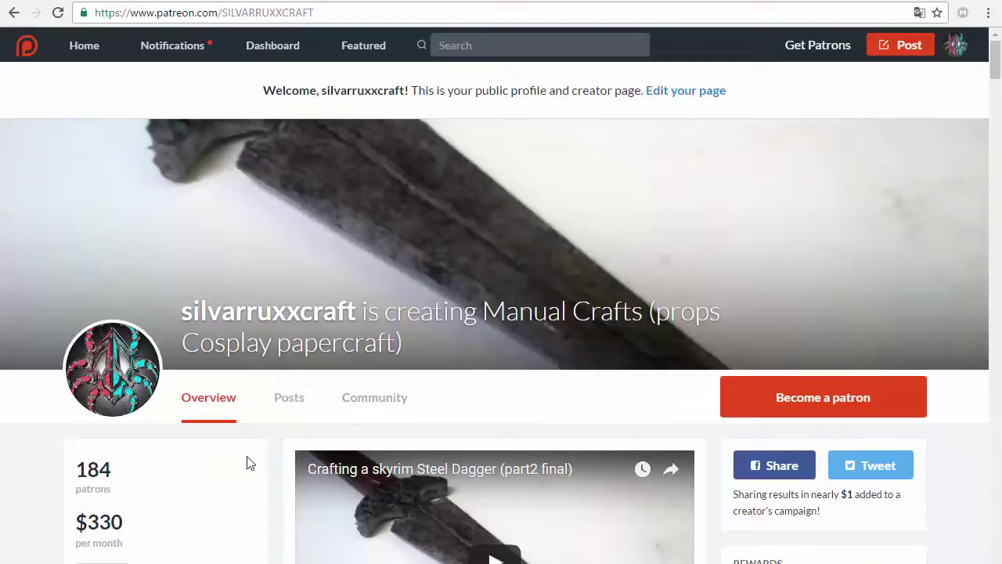
Step: Switch to the browser and look through the papercraft posts on the creator's Patreon page
scroll(403, 407, down, 3)
drag(192, 312, 355, 309)
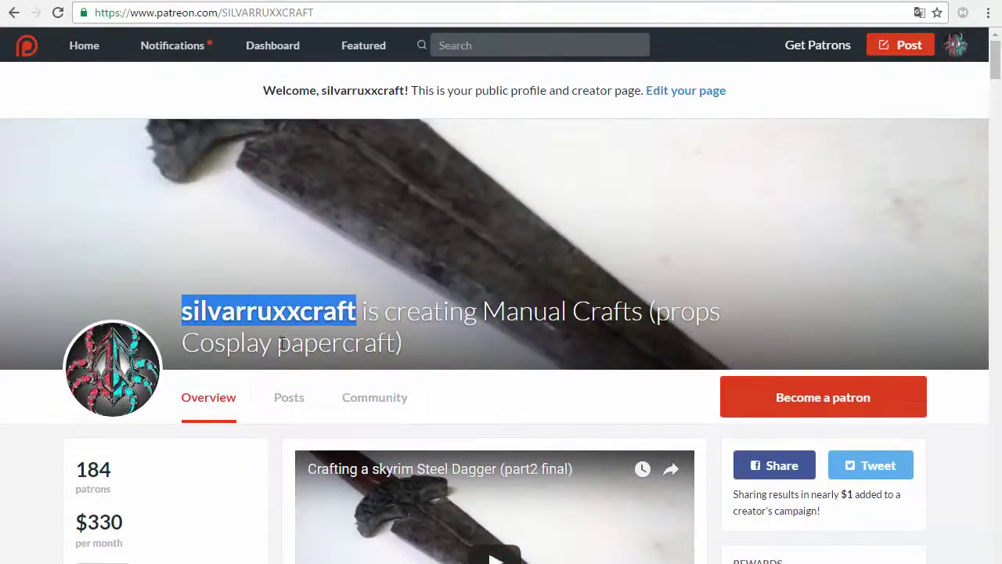
scroll(383, 380, down, 20)
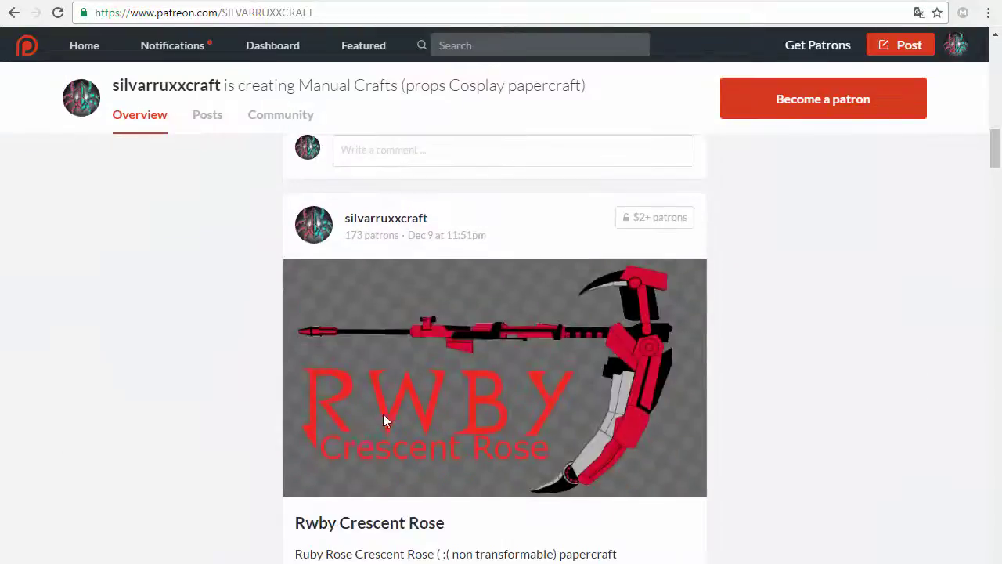
scroll(306, 532, down, 15)
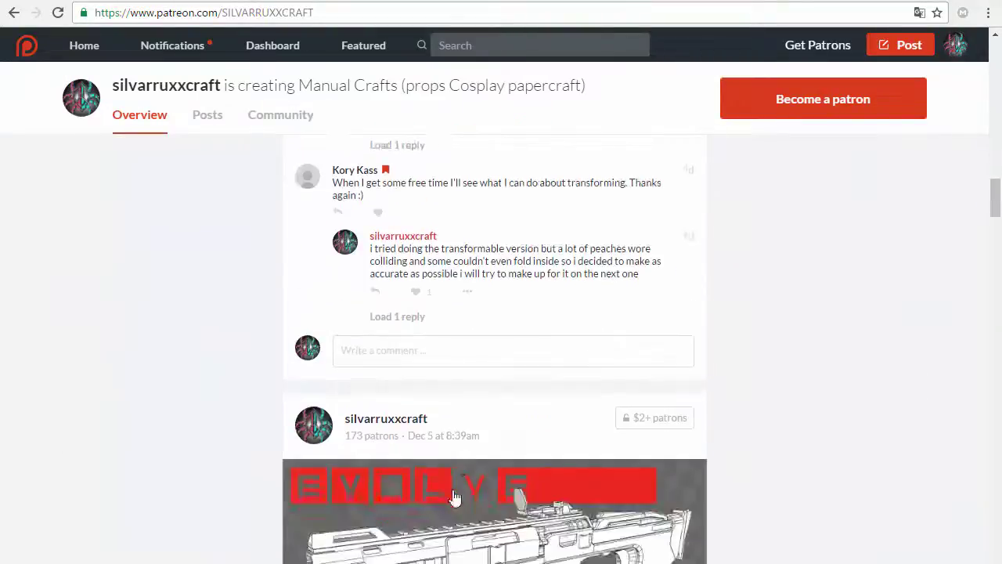
scroll(850, 385, down, 8)
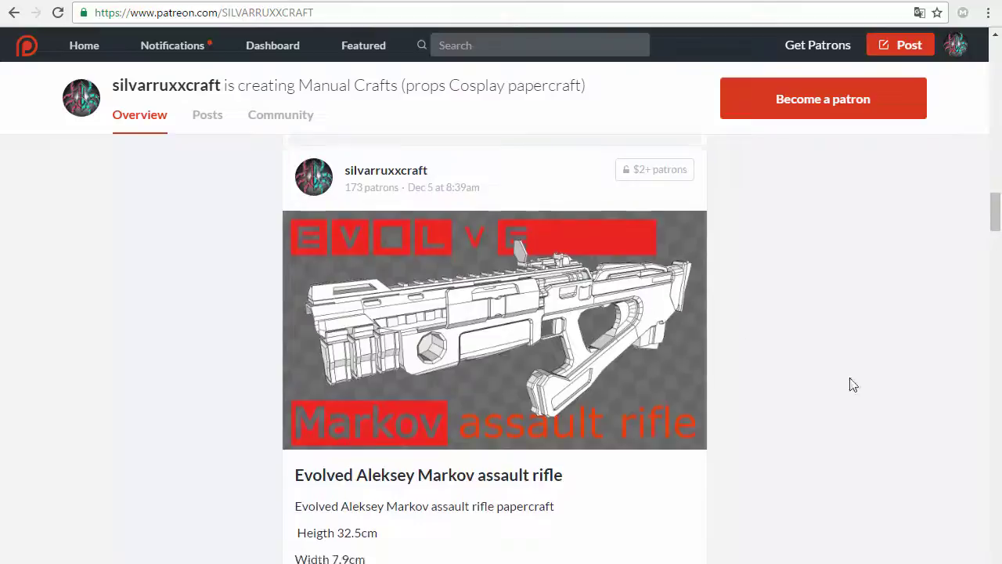
scroll(705, 447, down, 10)
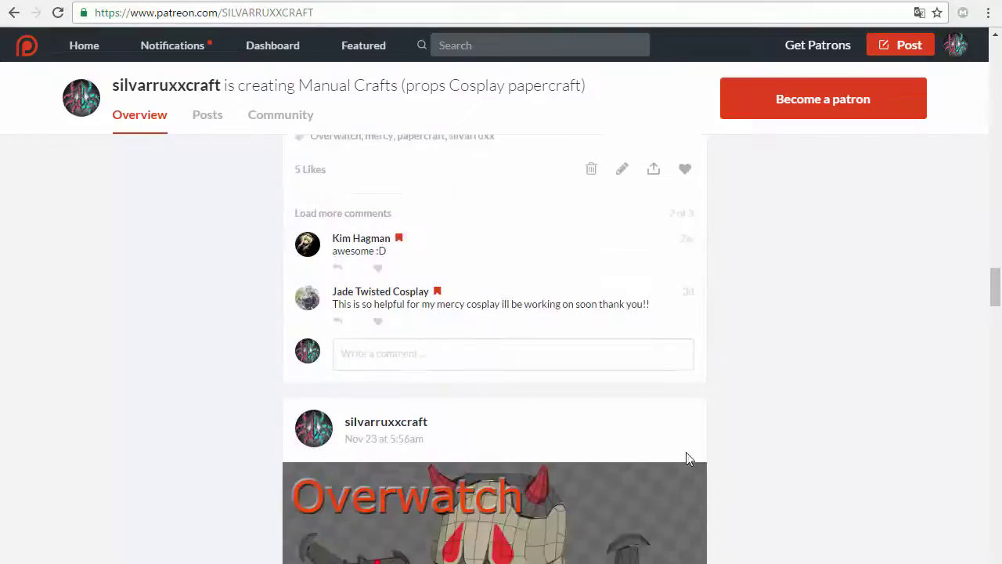
scroll(560, 487, down, 10)
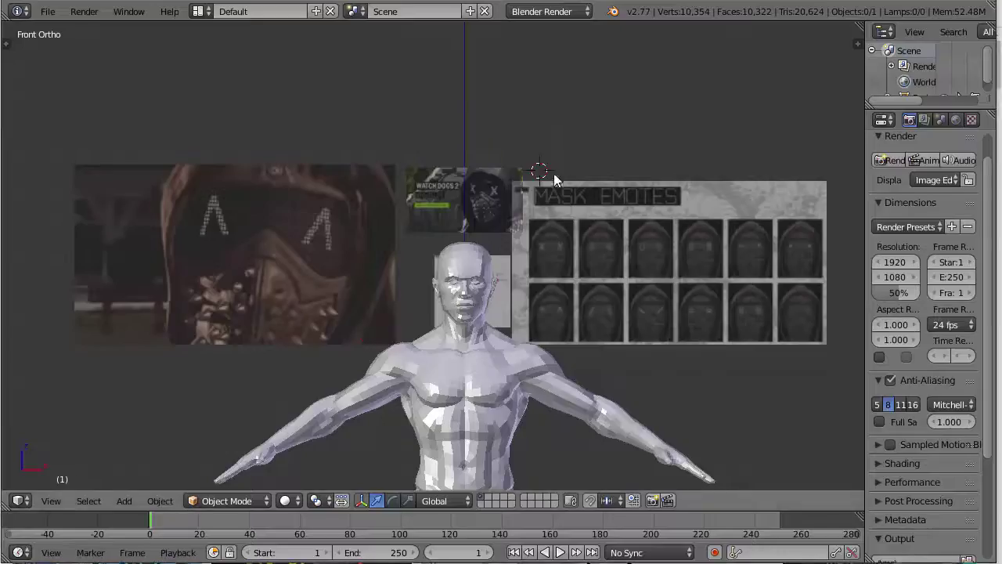
Step: Switch to Blender and compare the body model with the mask reference images in the front and right views
shift+middle_drag(508, 213, 502, 250)
scroll(574, 267, down, 1)
scroll(565, 249, up, 2)
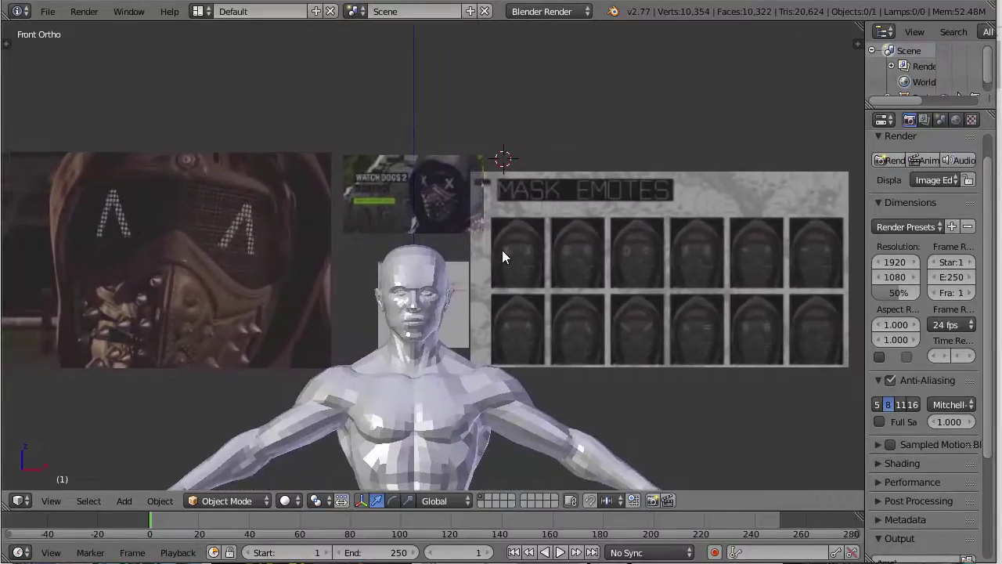
mouse_move(370, 297)
shift+middle_down()
mouse_move(375, 282)
mouse_move(378, 301)
shift+middle_up()
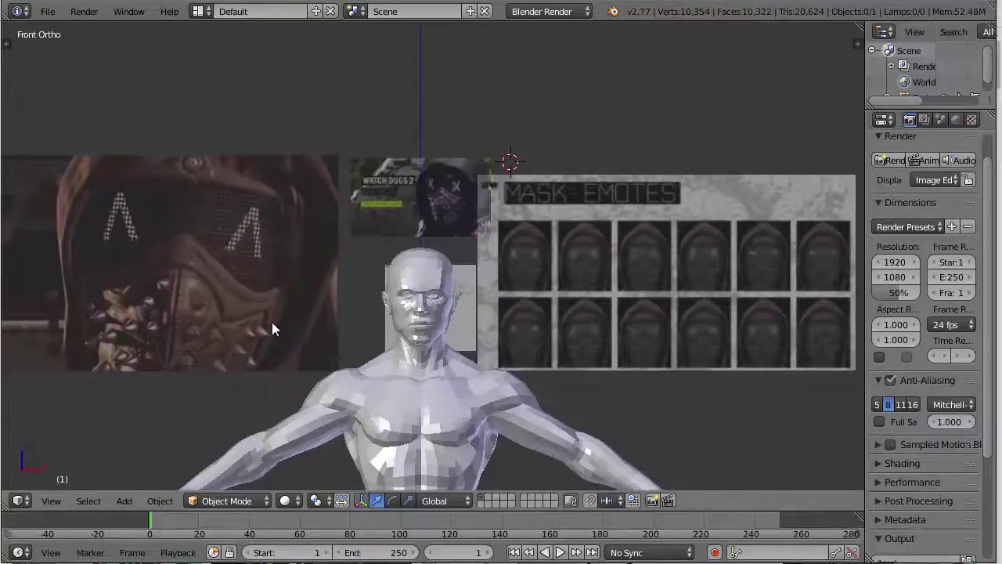
shift+middle_drag(327, 350, 355, 302)
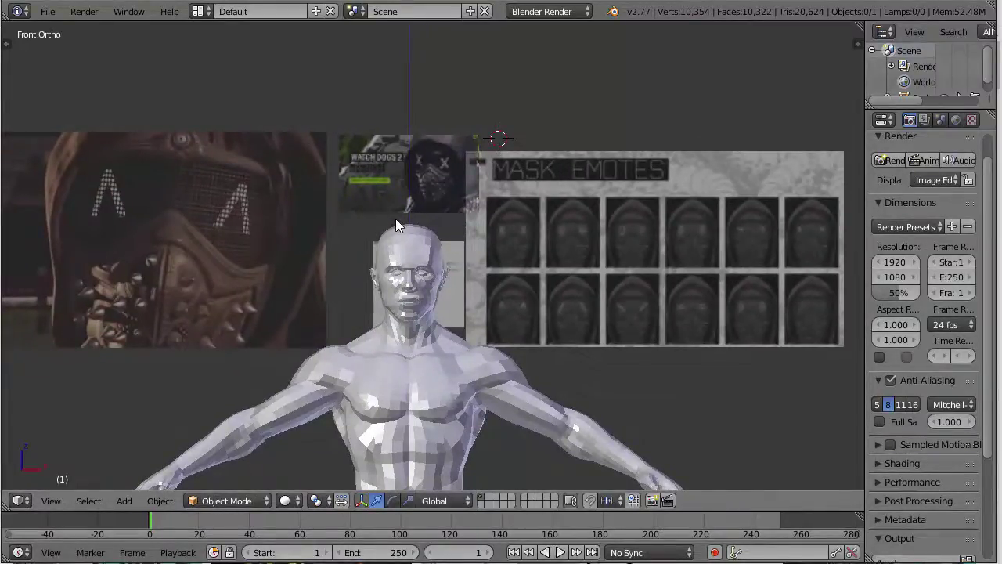
shift+middle_drag(384, 230, 435, 235)
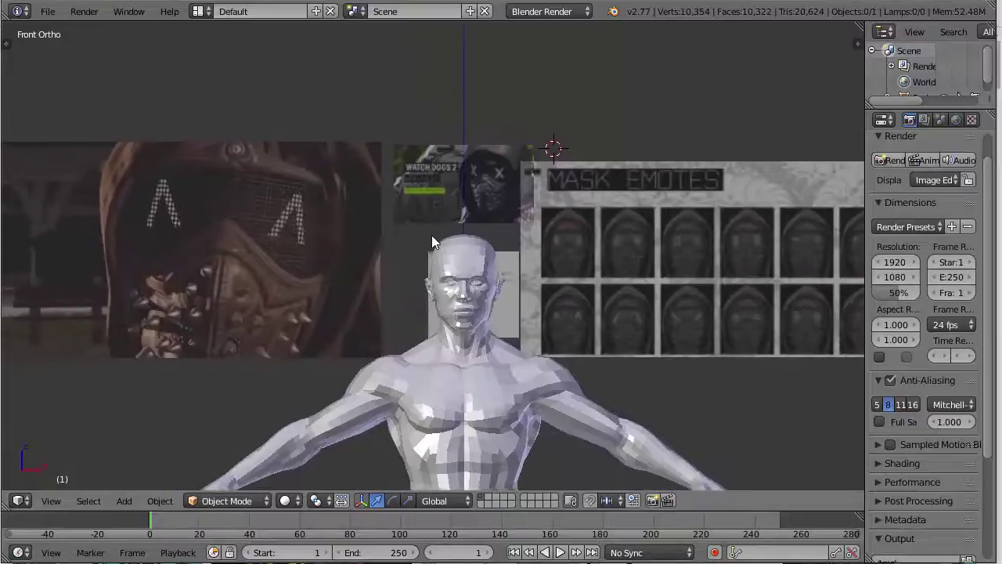
scroll(586, 243, down, 2)
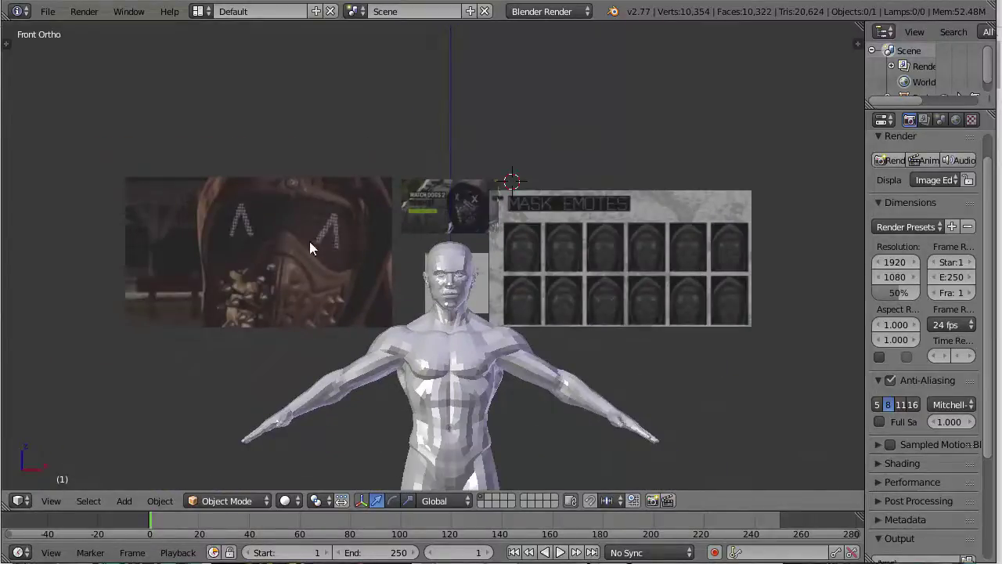
key(KP_3)
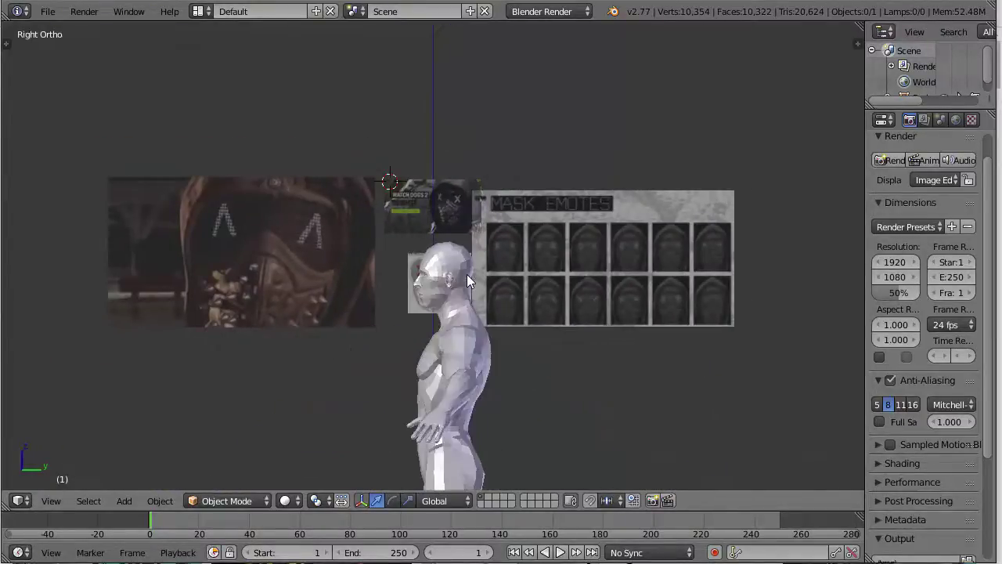
key(KP_1)
key(KP_3)
key(KP_1)
scroll(460, 266, up, 1)
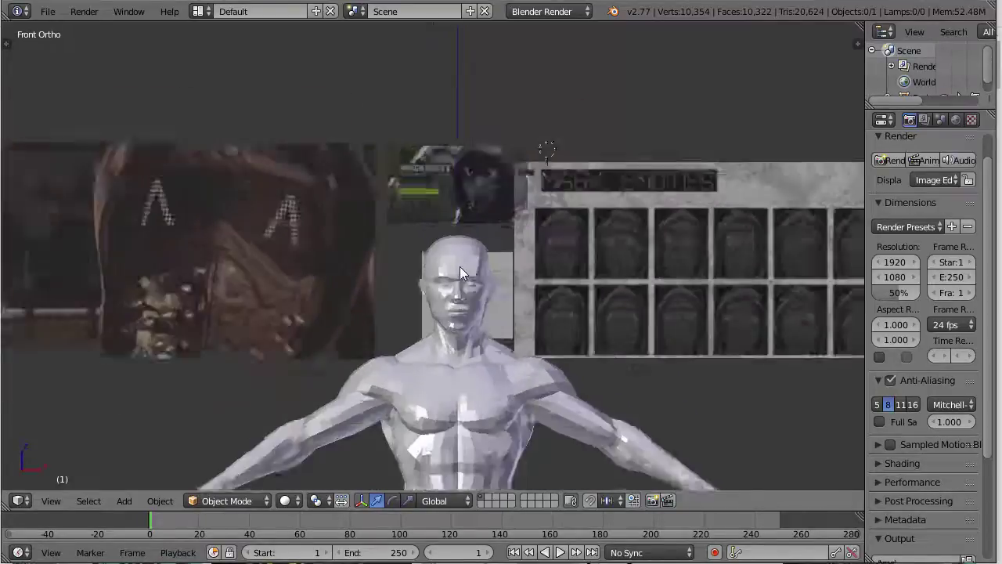
scroll(460, 267, down, 1)
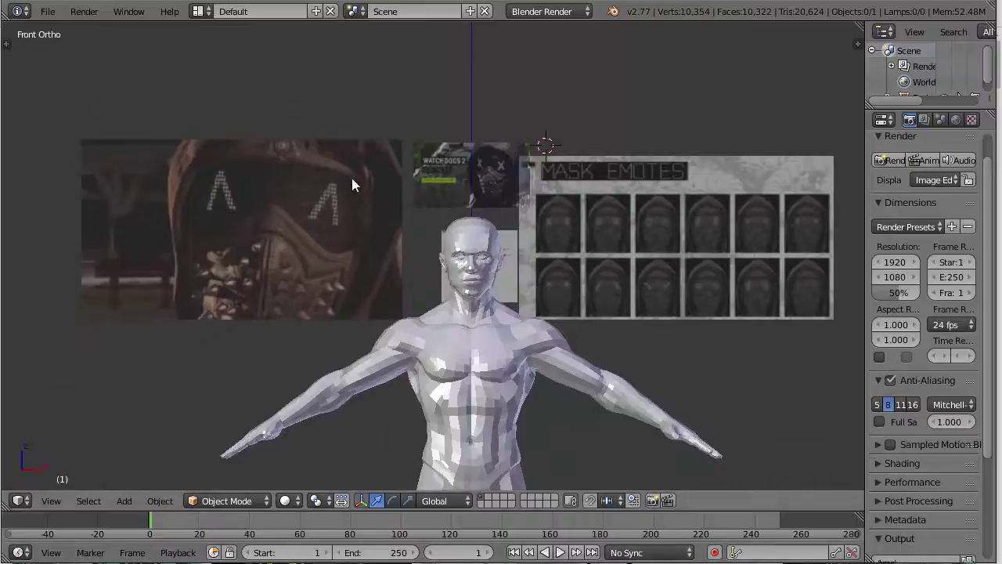
Step: Examine the large Wrench mask reference up close, including the eye screens, leather edge and spikes, against the model's head
scroll(226, 270, up, 3)
scroll(349, 274, down, 2)
shift+middle_drag(484, 246, 521, 257)
shift+middle_drag(392, 266, 203, 279)
scroll(468, 291, up, 2)
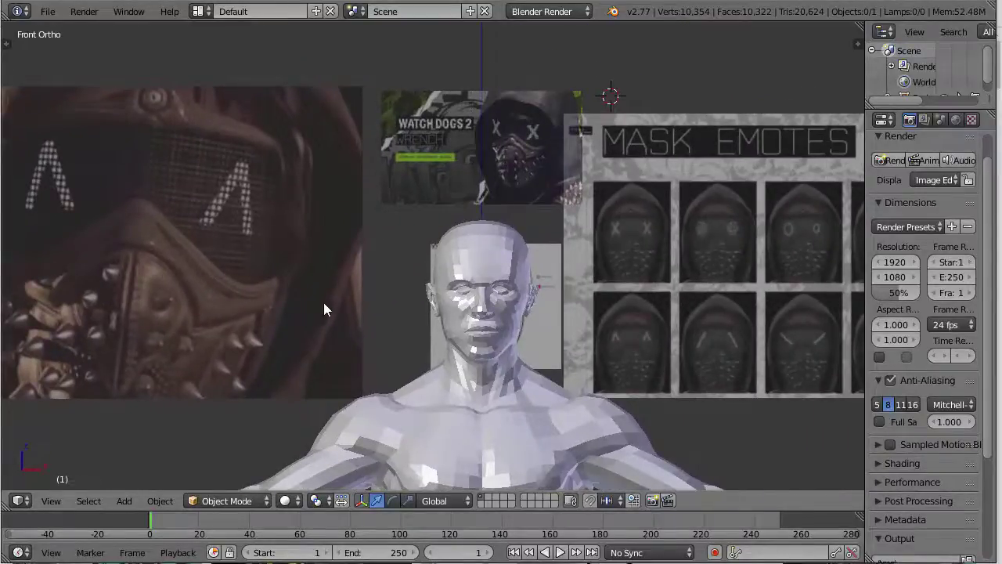
shift+middle_drag(325, 309, 413, 317)
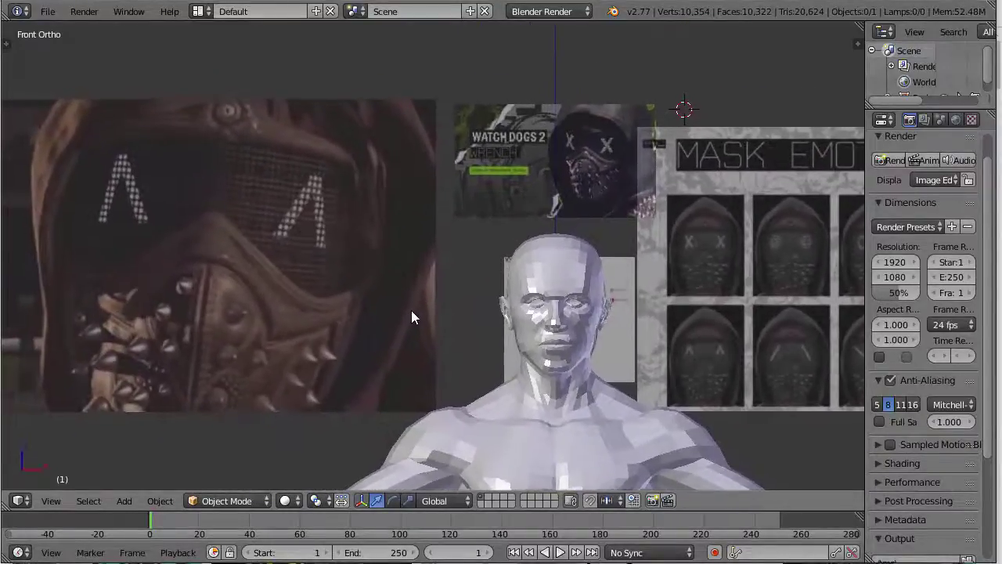
shift+middle_drag(330, 321, 531, 263)
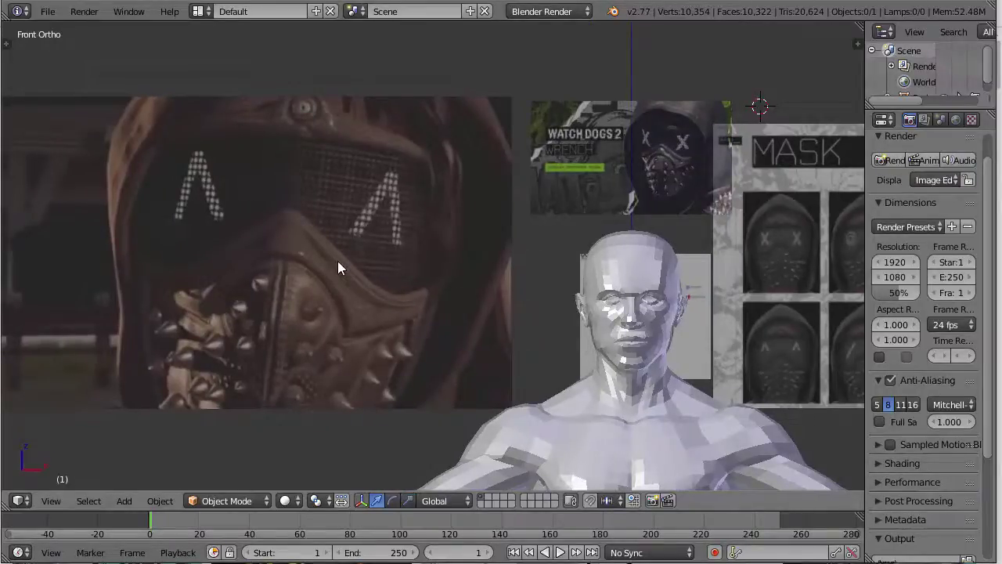
shift+middle_drag(378, 299, 376, 273)
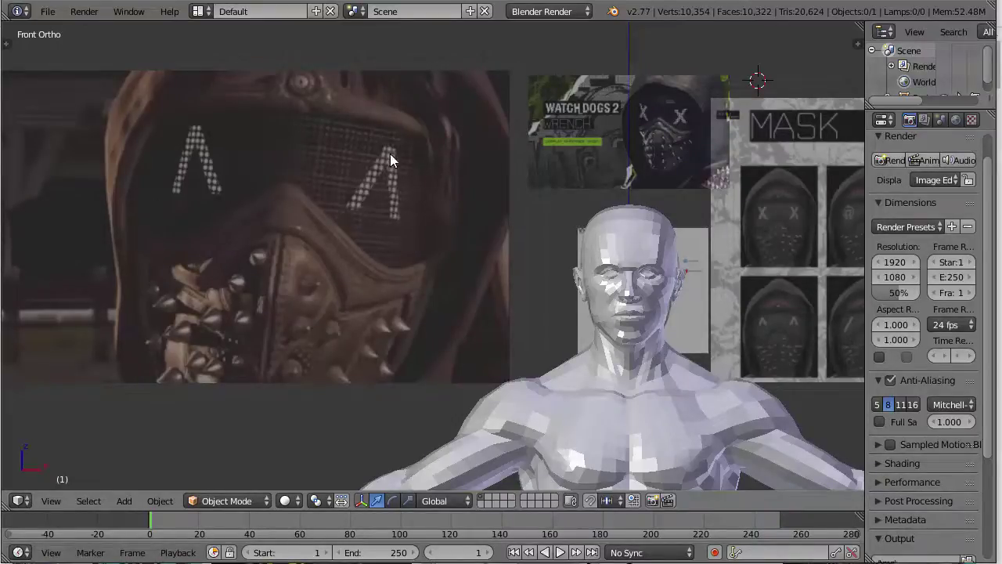
shift+middle_drag(309, 107, 316, 146)
shift+scroll(372, 206, down, 4)
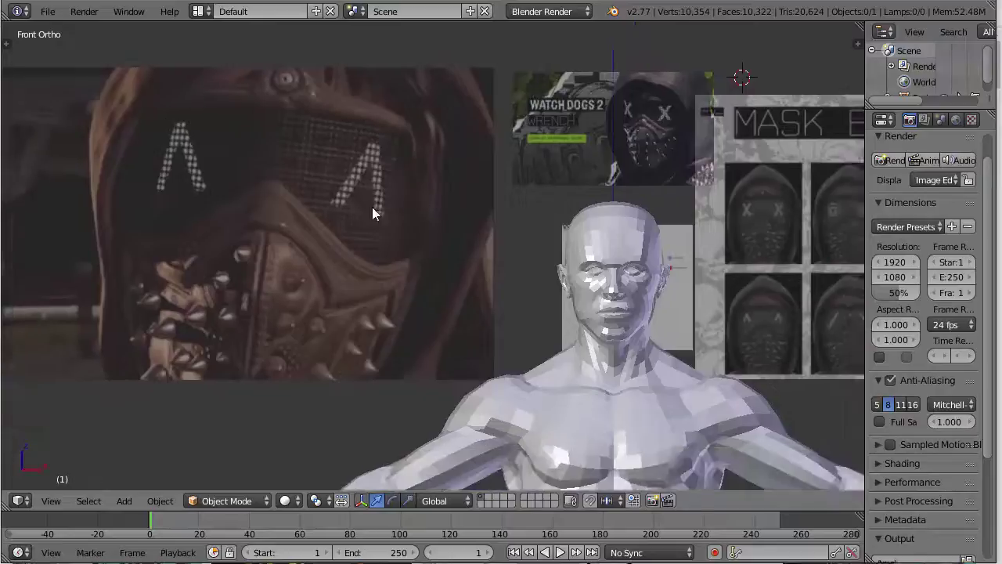
shift+middle_drag(325, 168, 237, 202)
scroll(517, 266, down, 2)
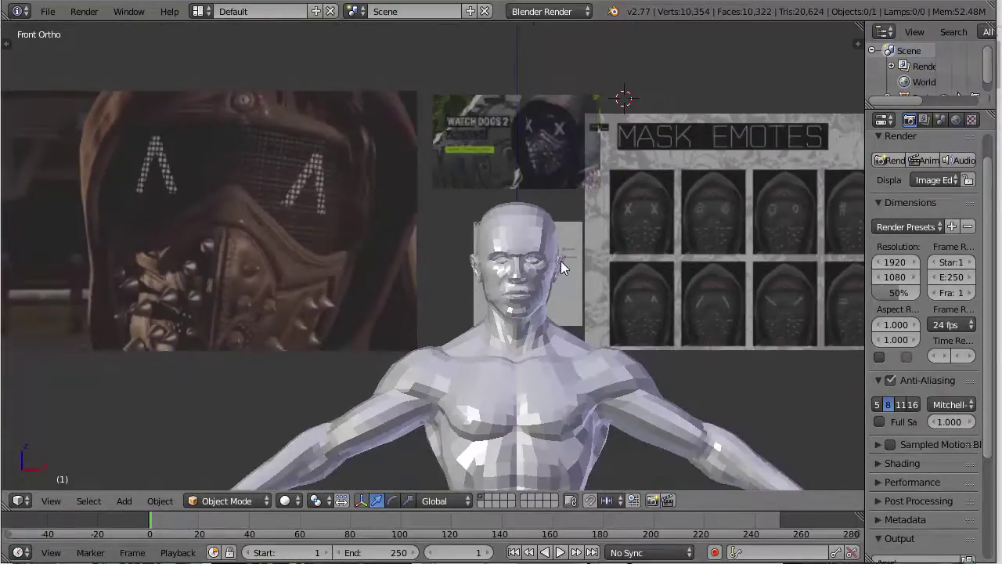
key(shift+a)
key(Escape)
click(556, 183)
key(shift+s)
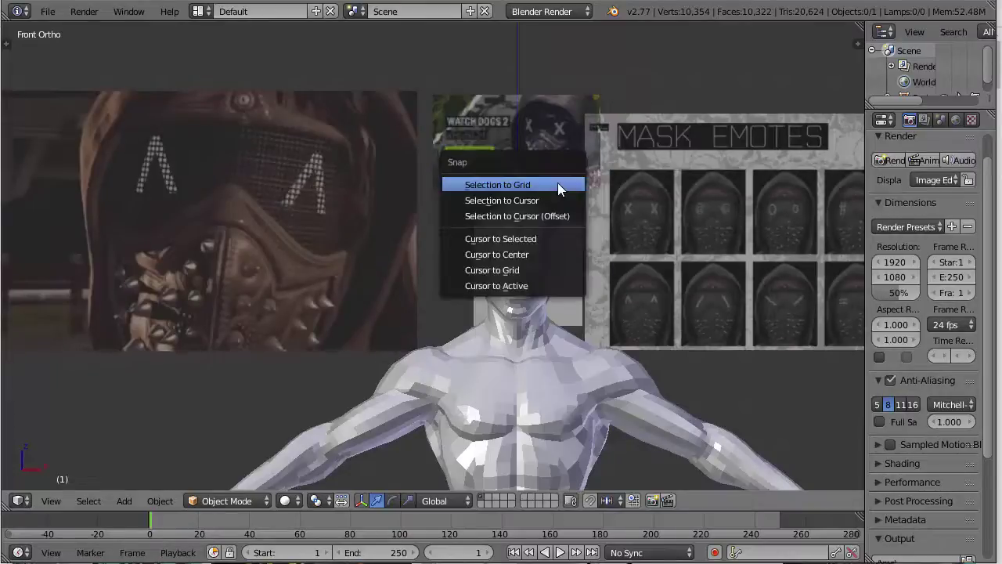
key(Escape)
Step: Select the body mesh and use the Snap command to bring the 3D cursor onto the body's centre line
right_click(505, 394)
key(shift+s)
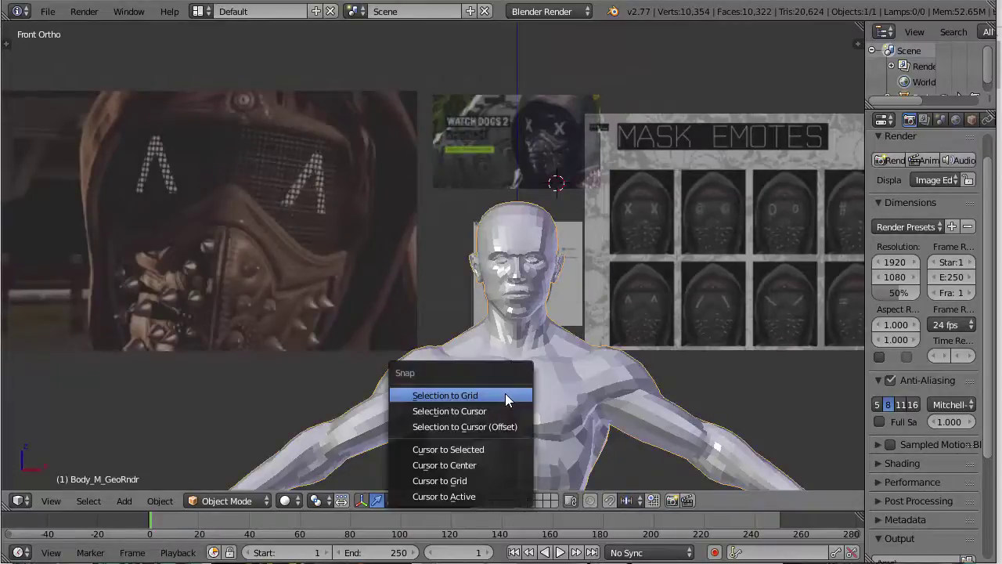
click(480, 457)
Step: Add a cube mesh to the scene and bring the head area into close view
scroll(590, 328, down, 5)
key(shift+a)
mouse_move(552, 314)
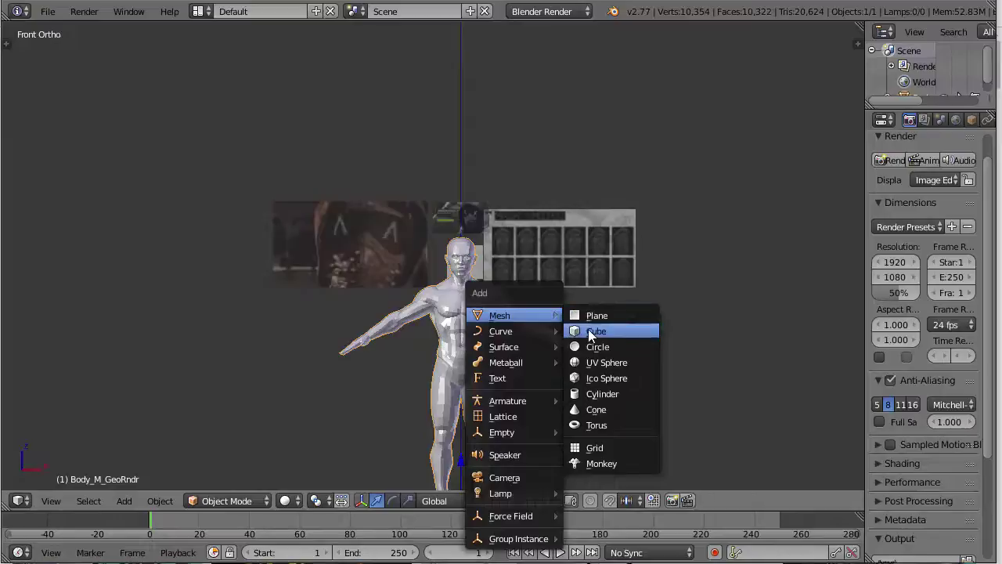
click(599, 329)
scroll(535, 358, down, 4)
scroll(459, 224, up, 10)
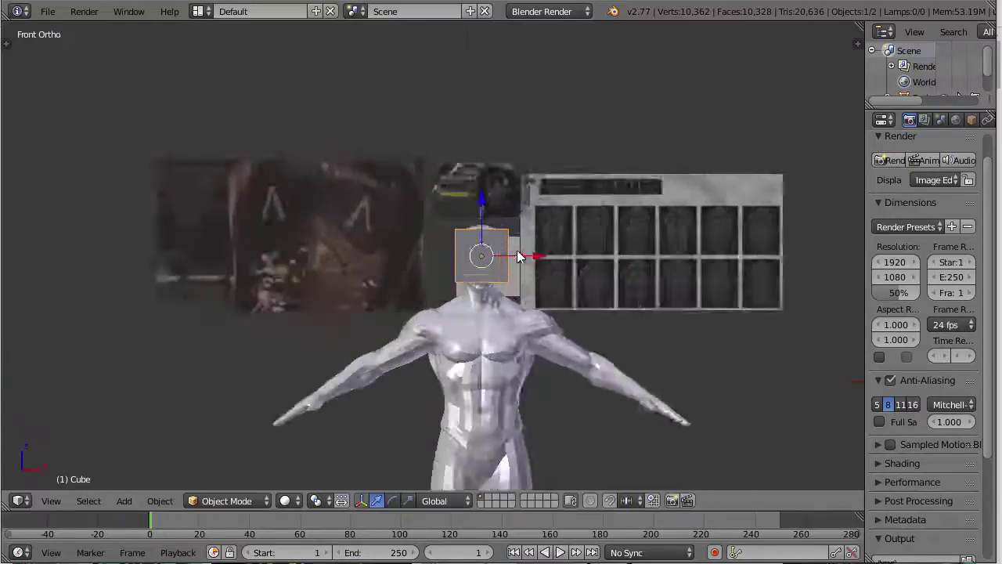
Step: In wireframe display, move the cube forward along the Y axis to the face and check its placement from the front and side
key(KP_3)
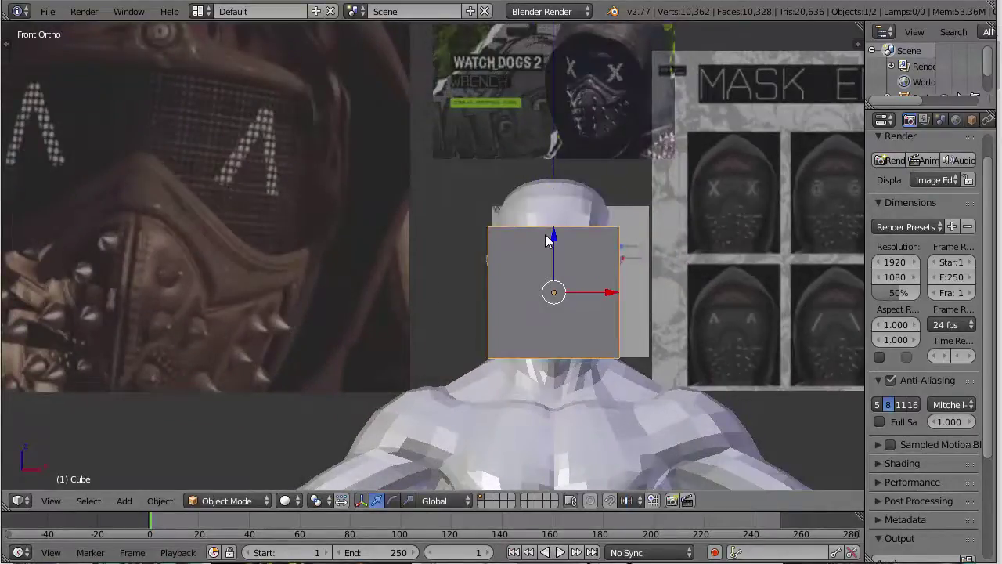
key(z)
key(g)
key(y)
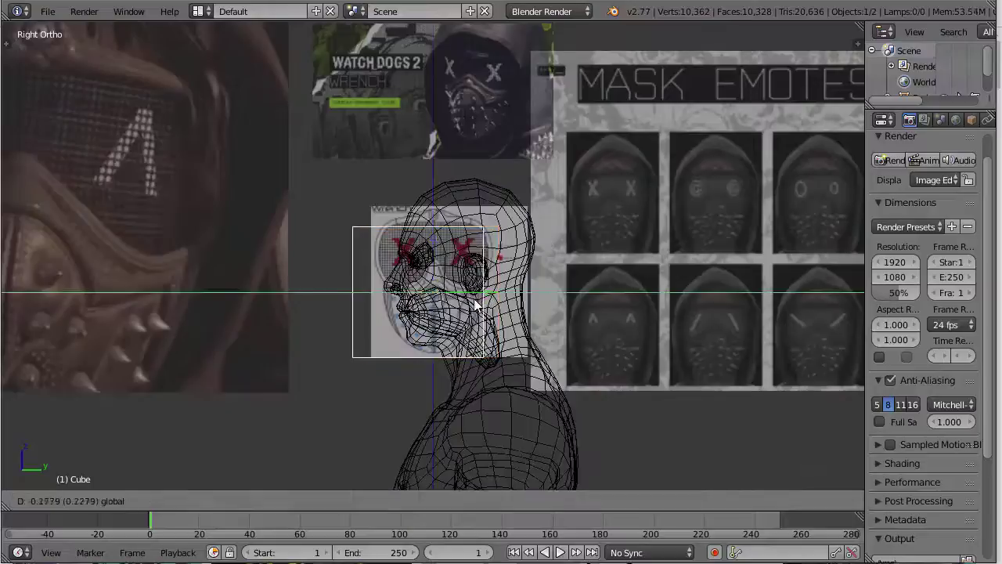
click(391, 291)
key(KP_1)
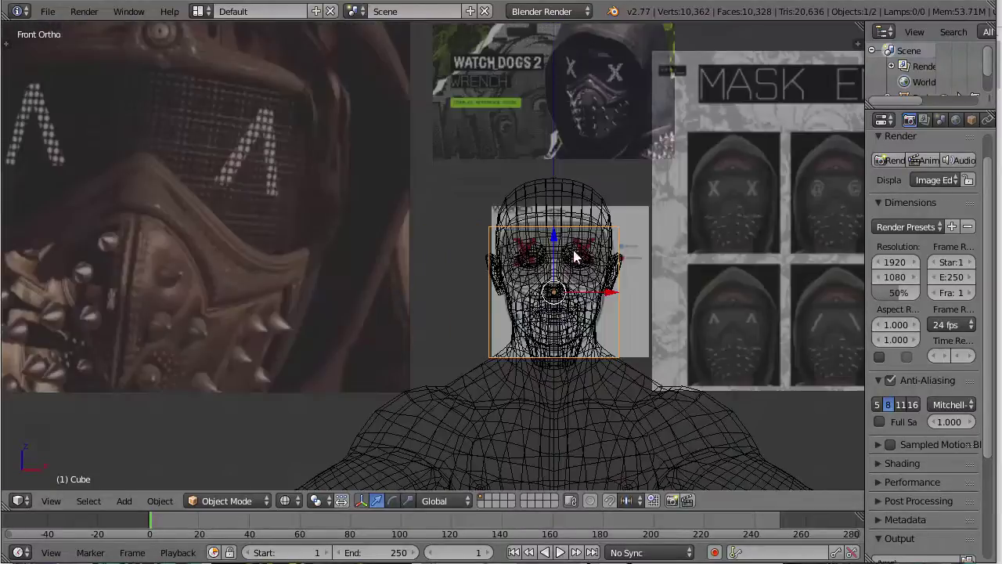
scroll(595, 249, up, 2)
key(KP_3)
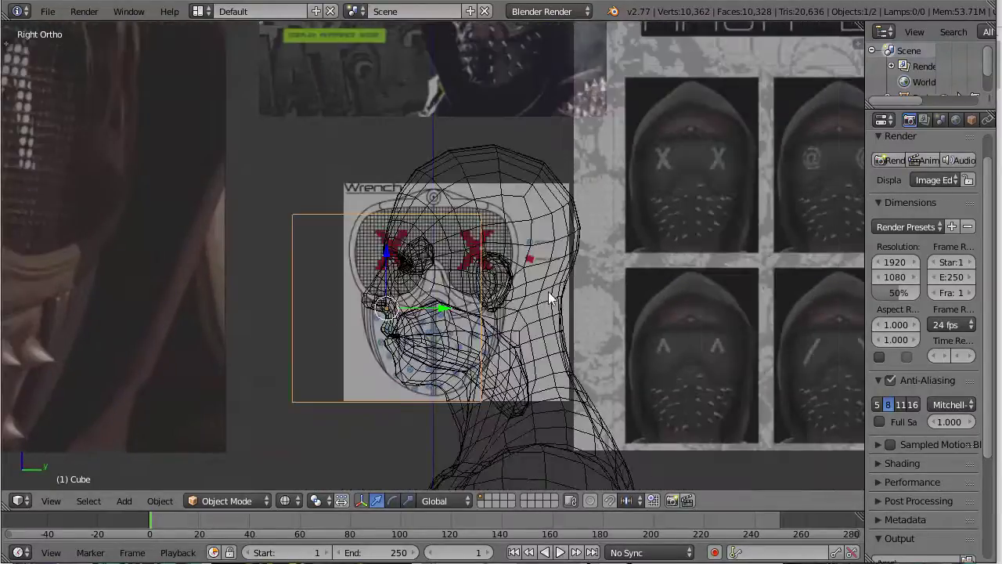
key(KP_1)
Step: Enter Edit Mode on the cube, return to solid shading and delete all of its geometry
key(Tab)
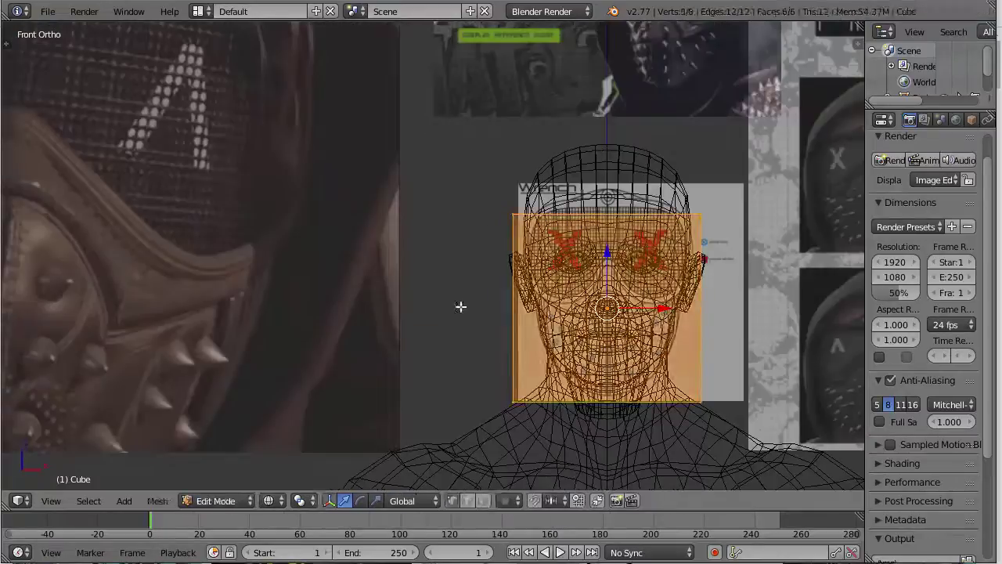
key(z)
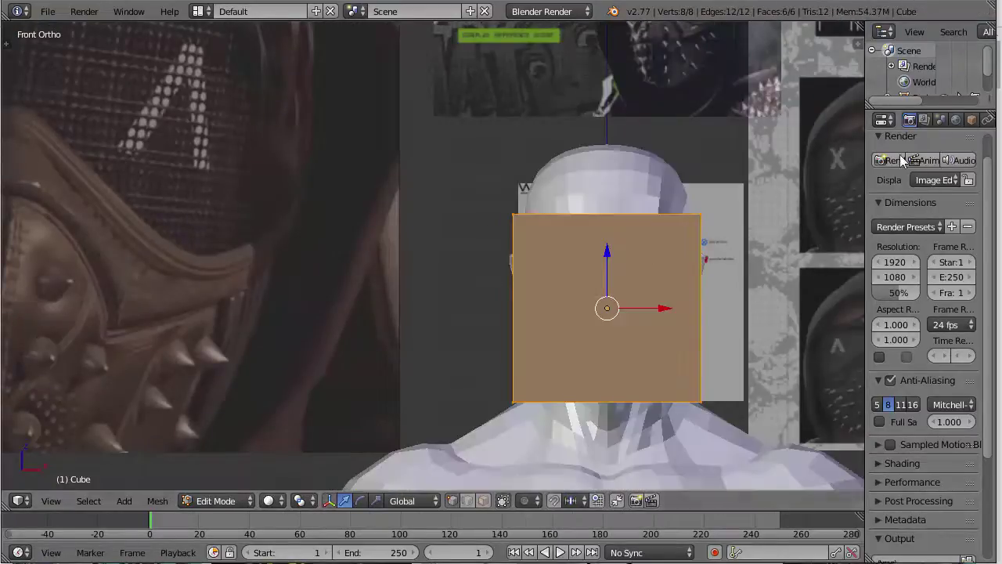
key(x)
click(470, 217)
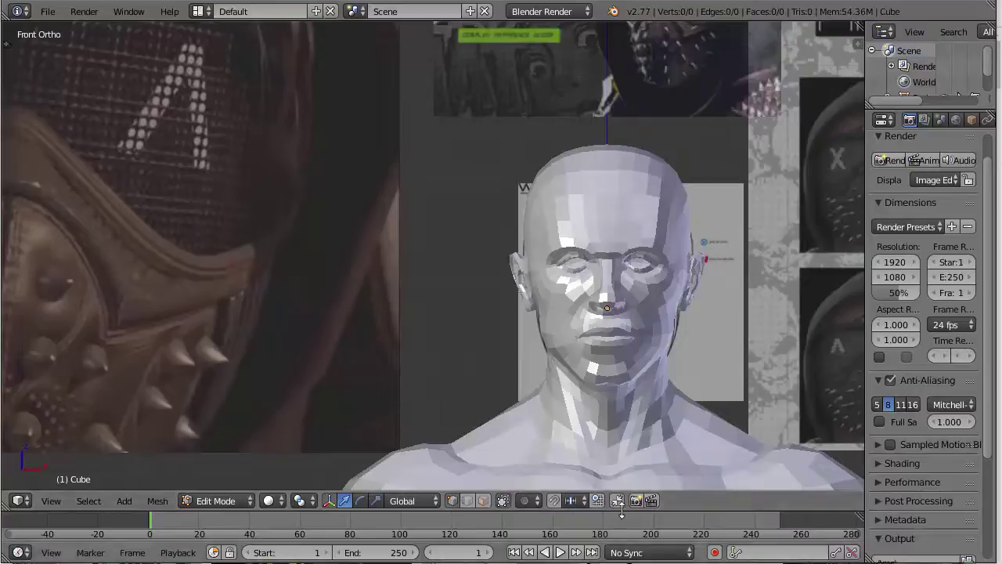
Step: Turn on snapping, try two vertices on the forehead, and switch the snap element to Face
click(553, 500)
ctrl+click(587, 226)
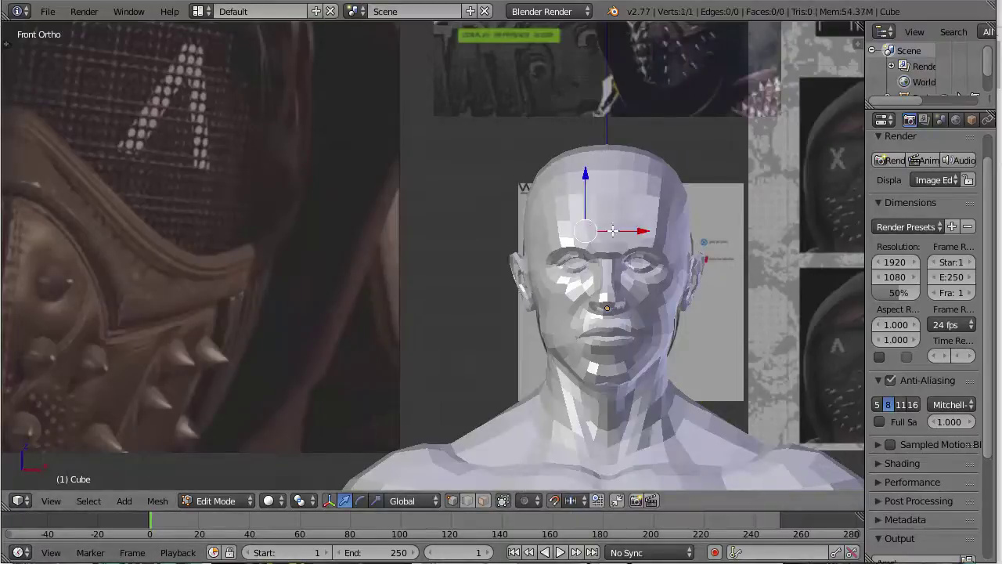
ctrl+click(647, 208)
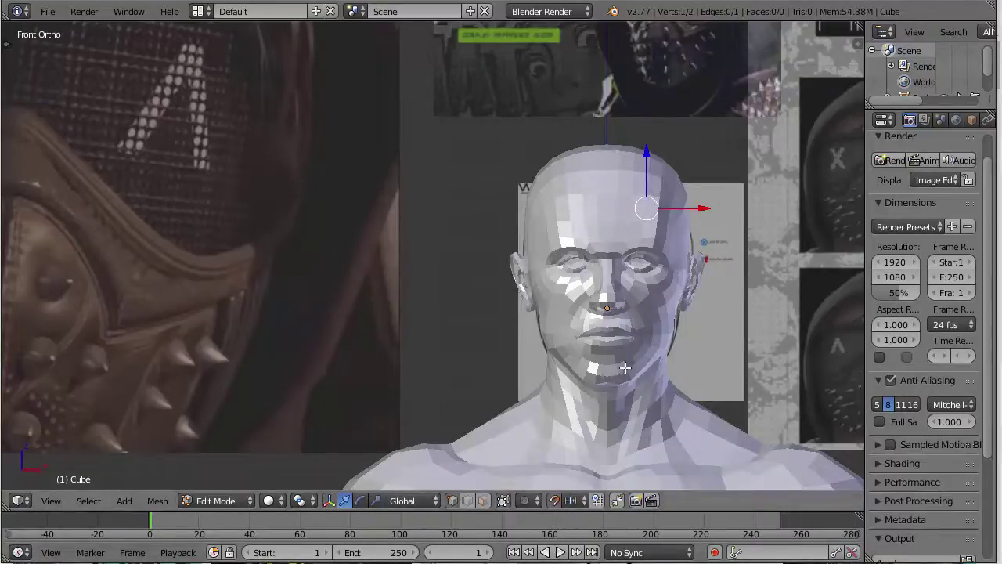
click(571, 501)
click(595, 430)
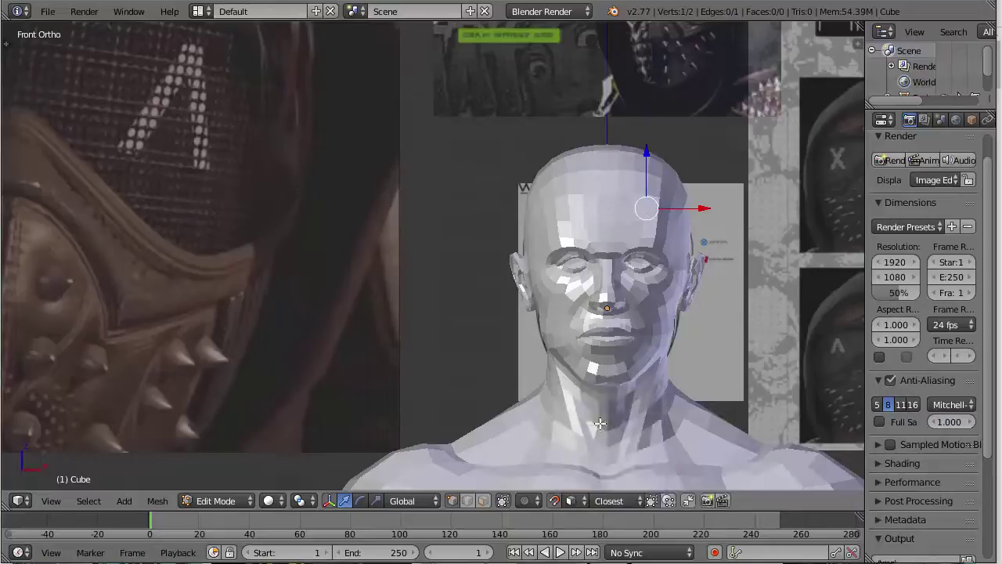
Step: Try placing a short chain of face-snapped vertices on the forehead and check it from the side
ctrl+click(587, 223)
ctrl+click(576, 192)
ctrl+click(599, 178)
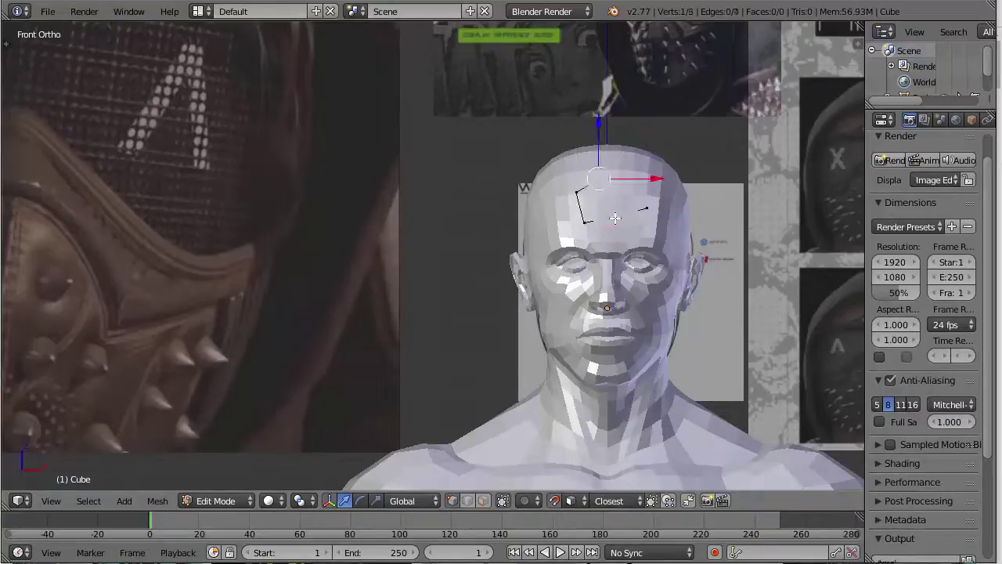
ctrl+click(613, 218)
scroll(725, 170, down, 1)
middle_drag(725, 170, 589, 250)
scroll(656, 261, up, 4)
middle_drag(656, 261, 622, 215)
key(KP_3)
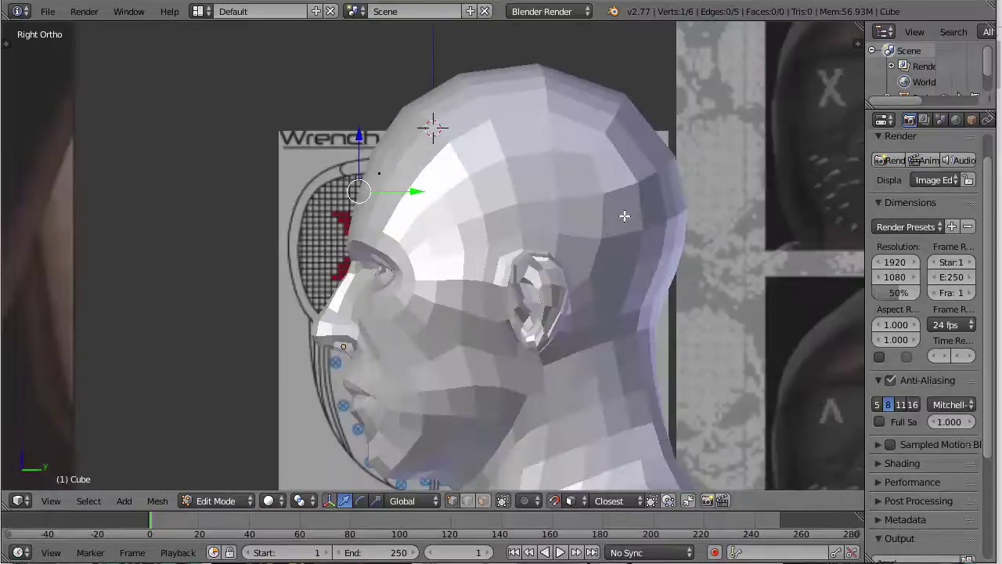
Step: Delete all of the test vertices from the mesh
key(a)
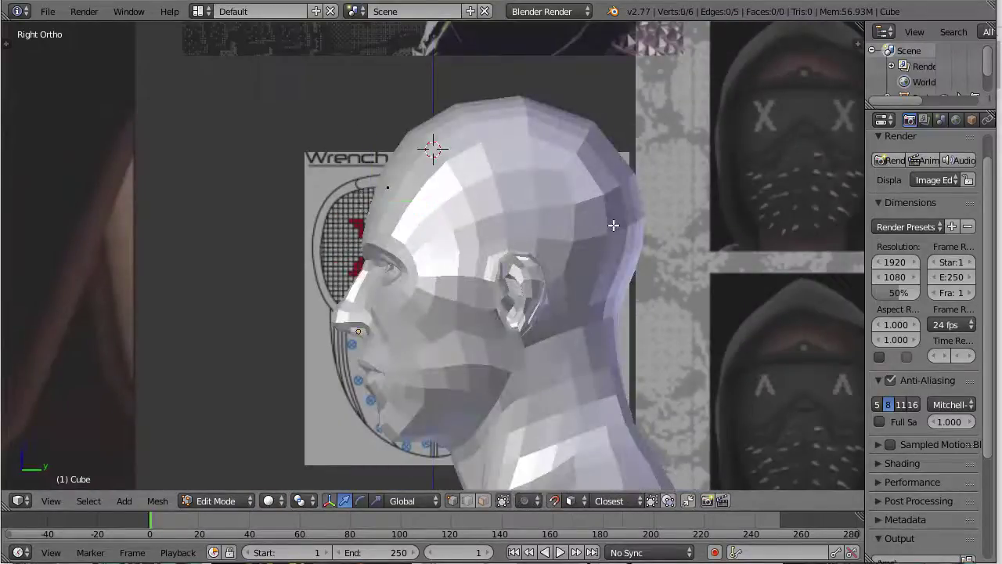
key(a)
key(x)
click(613, 225)
Step: Examine the mask's shape in the reference images around the head from the front view
key(KP_1)
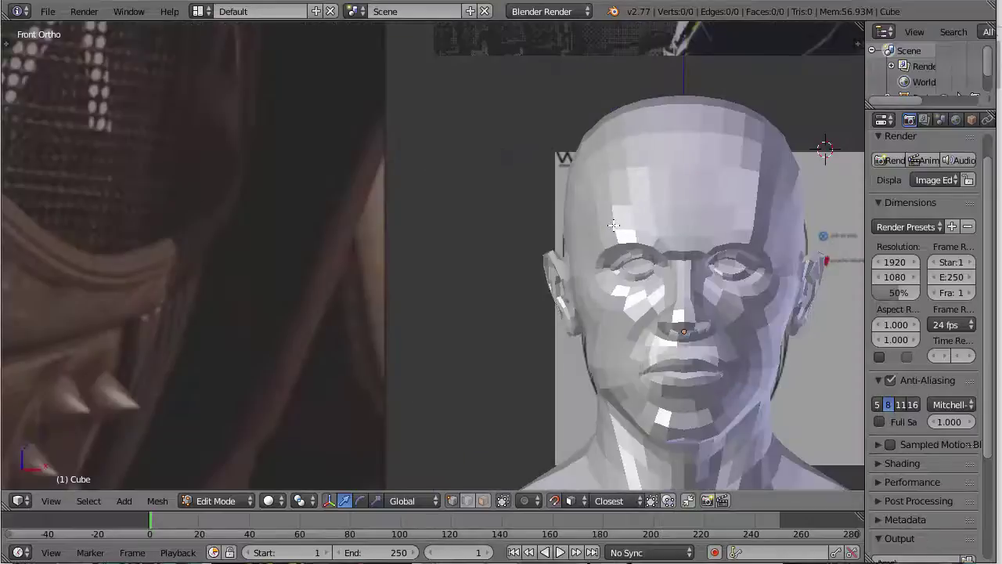
scroll(208, 217, down, 3)
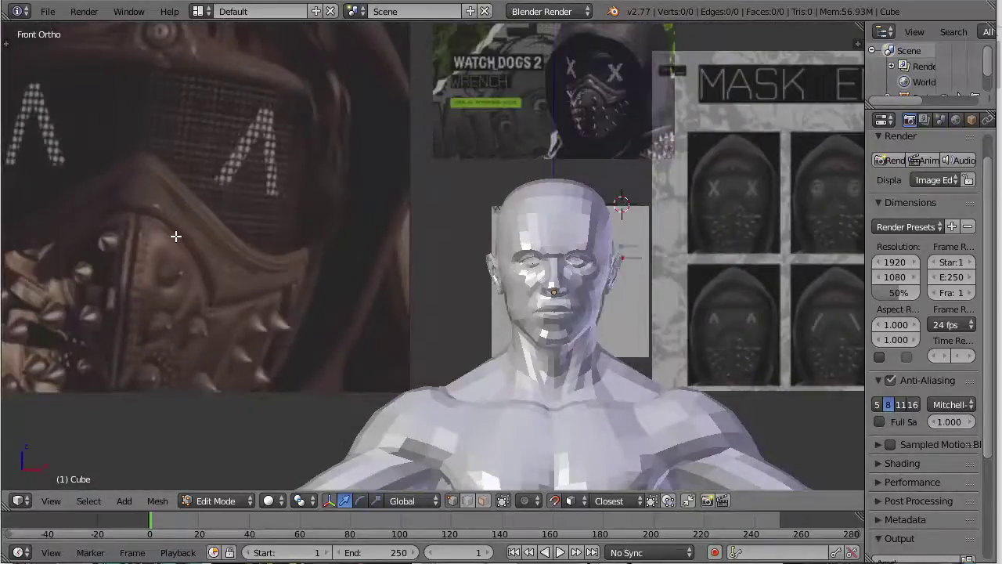
scroll(321, 207, up, 2)
shift+middle_drag(681, 161, 565, 294)
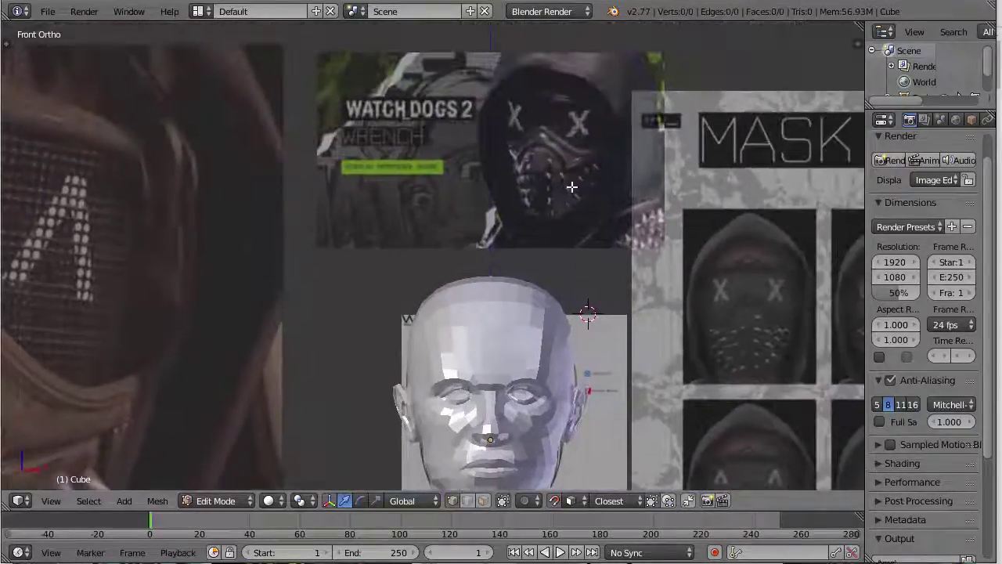
shift+middle_drag(352, 331, 448, 360)
scroll(182, 273, down, 2)
scroll(546, 328, up, 2)
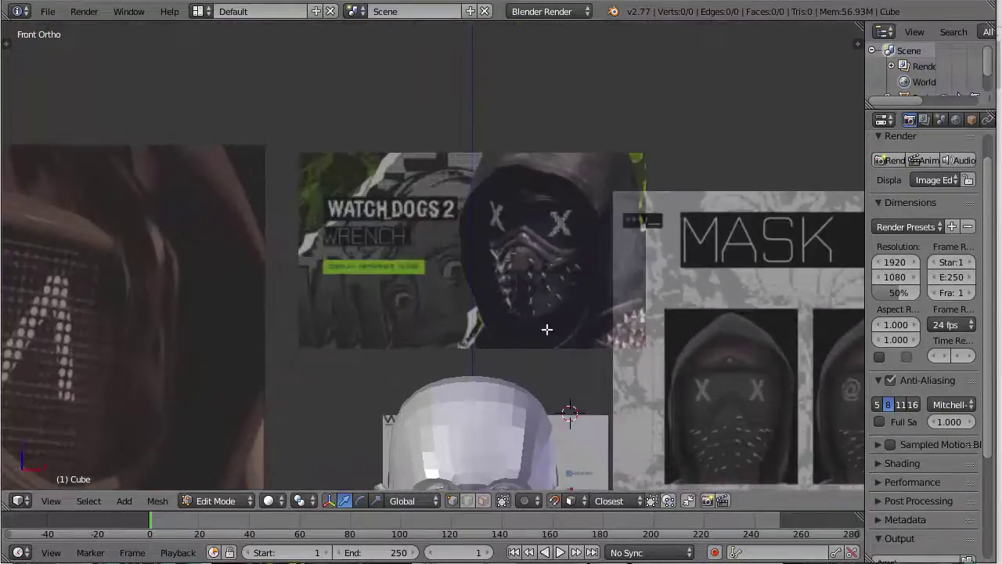
shift+middle_drag(529, 400, 527, 283)
shift+middle_drag(71, 402, 409, 219)
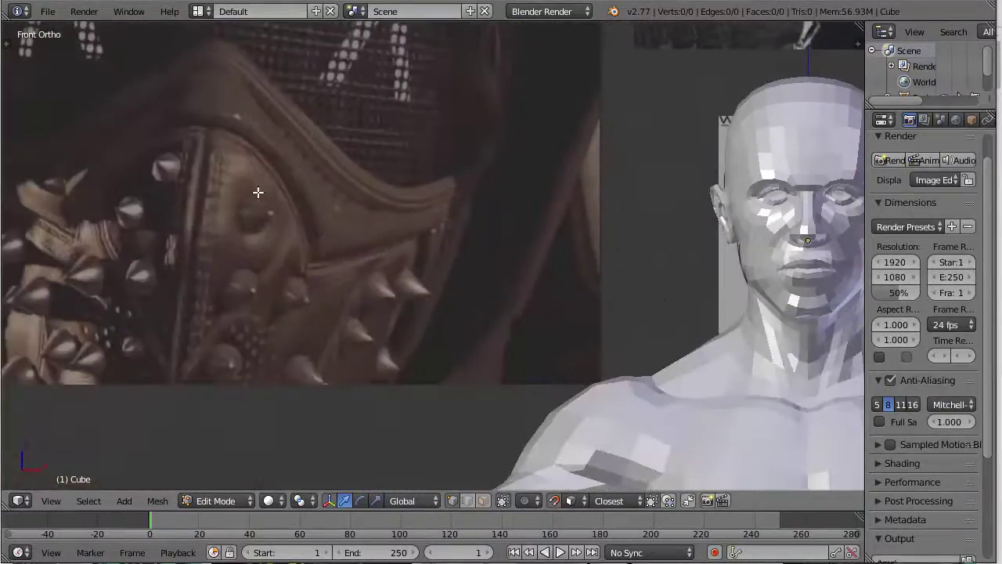
Step: Try tracing the mask's side profile with vertices from the nose bridge down to the chin in the right view
key(KP_3)
scroll(359, 153, up, 3)
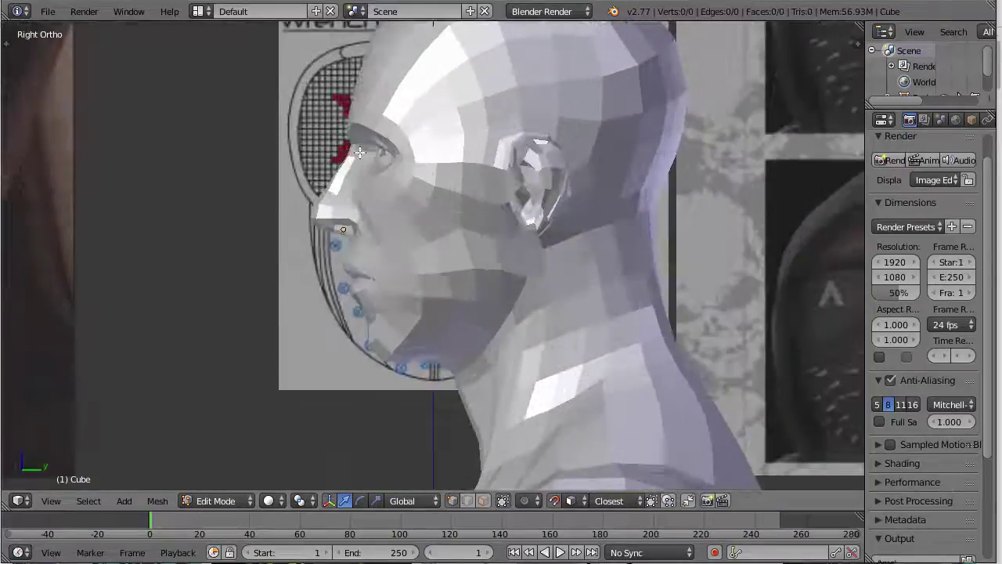
ctrl+click(341, 151)
ctrl+click(300, 183)
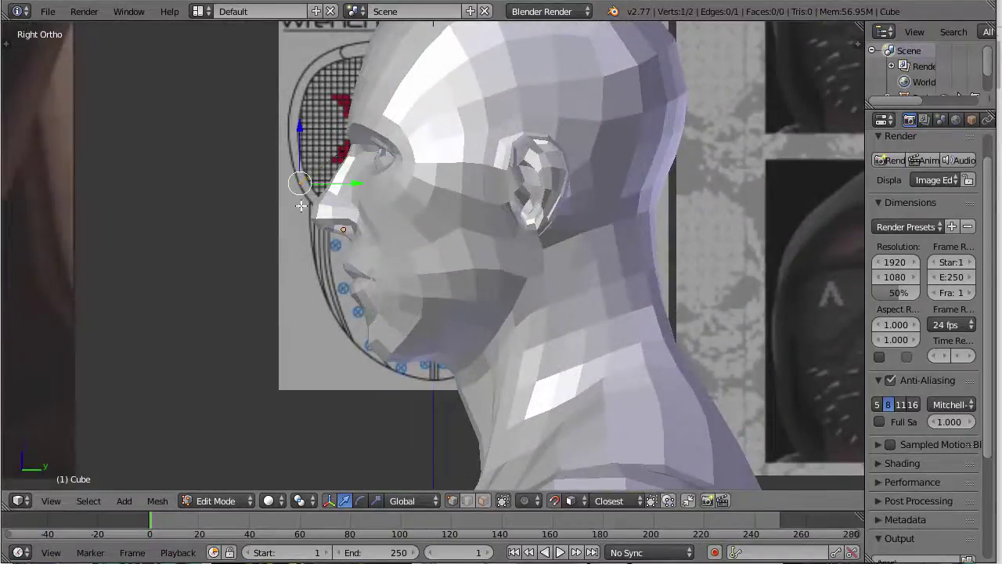
ctrl+click(369, 371)
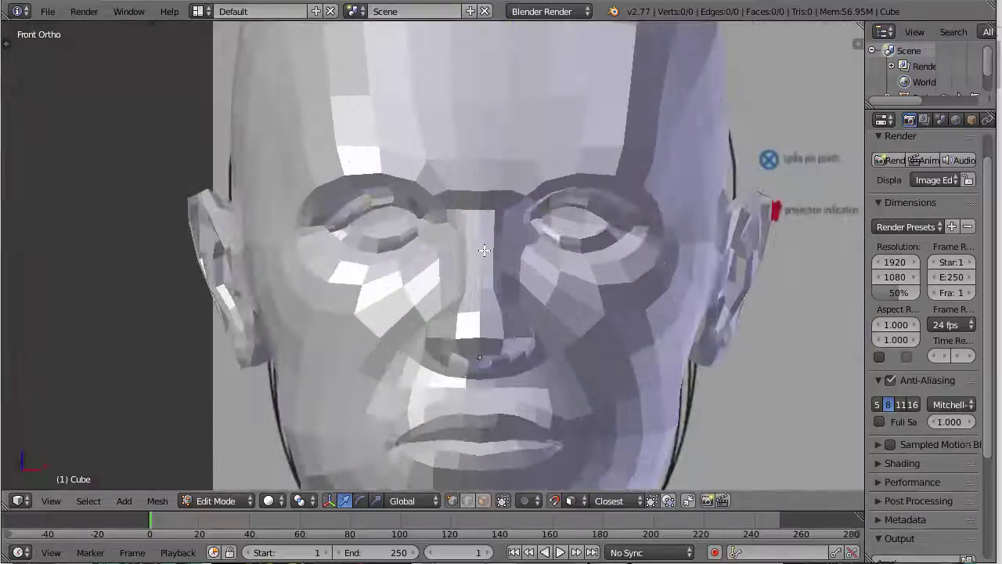
Step: Place a chain of vertices down the nose bridge in front view and add a Mirror modifier with Clipping enabled
ctrl+click(480, 246)
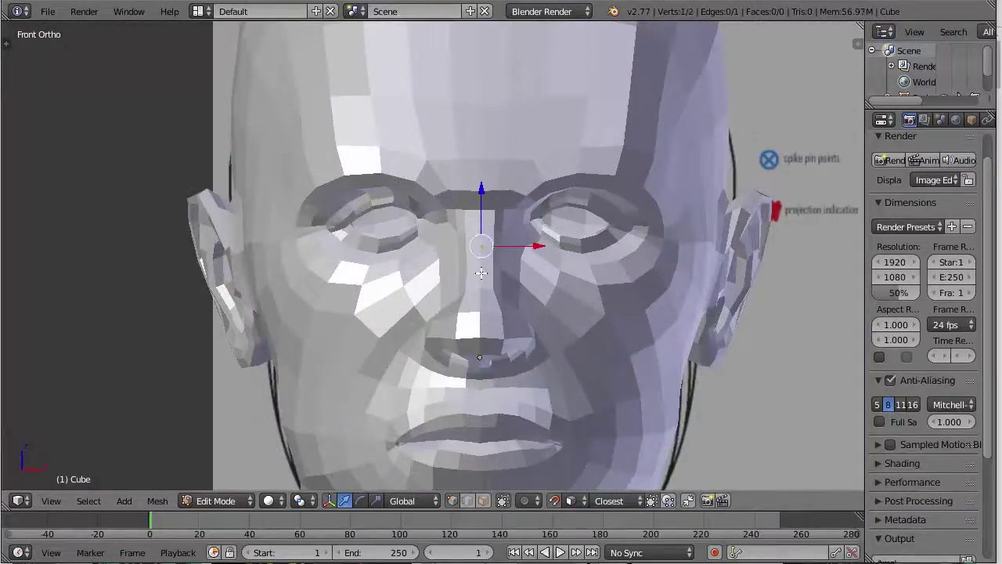
ctrl+click(481, 335)
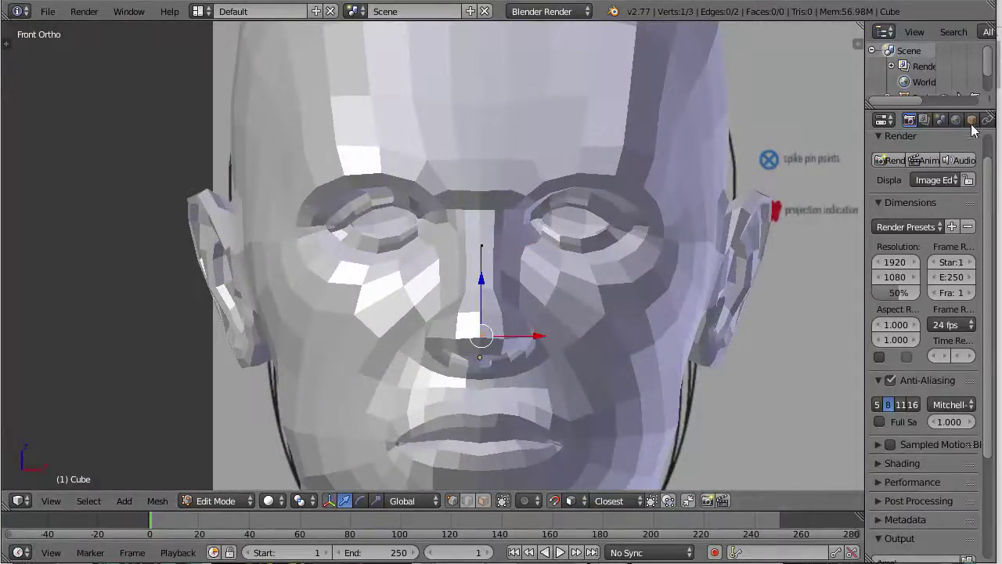
scroll(971, 127, down, 4)
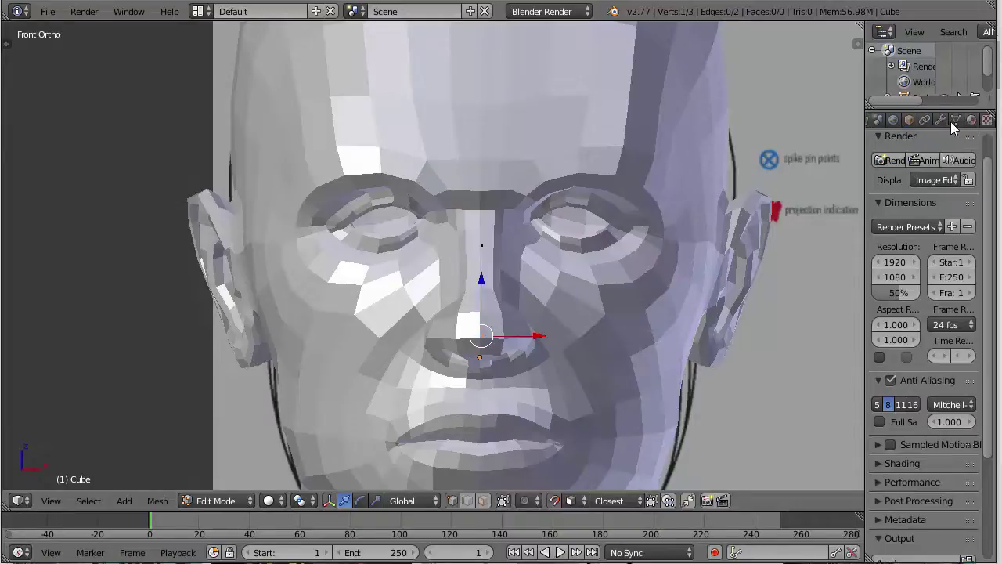
click(941, 120)
click(925, 172)
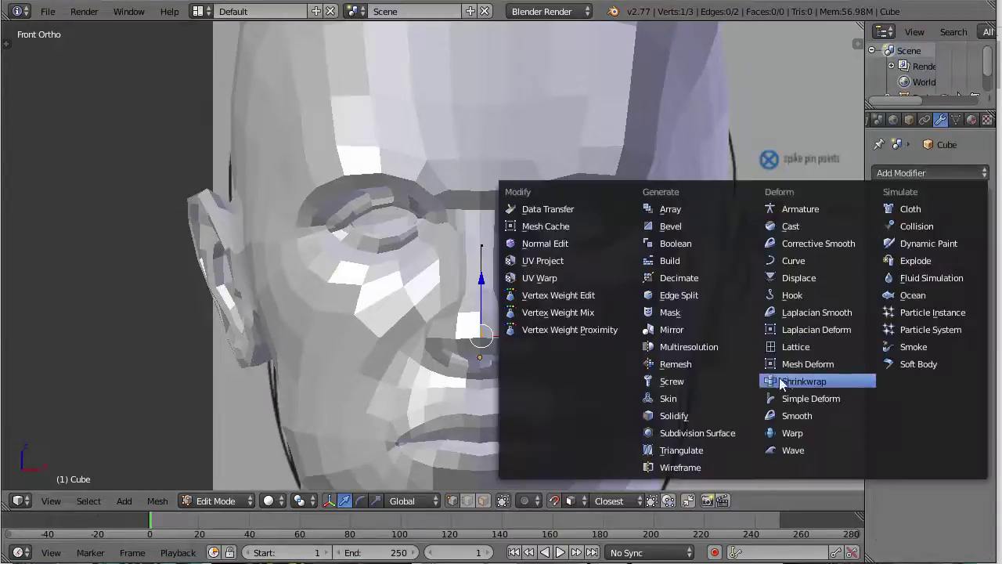
click(672, 329)
Step: Move all the vertices along the X axis onto the face's centre line
key(a)
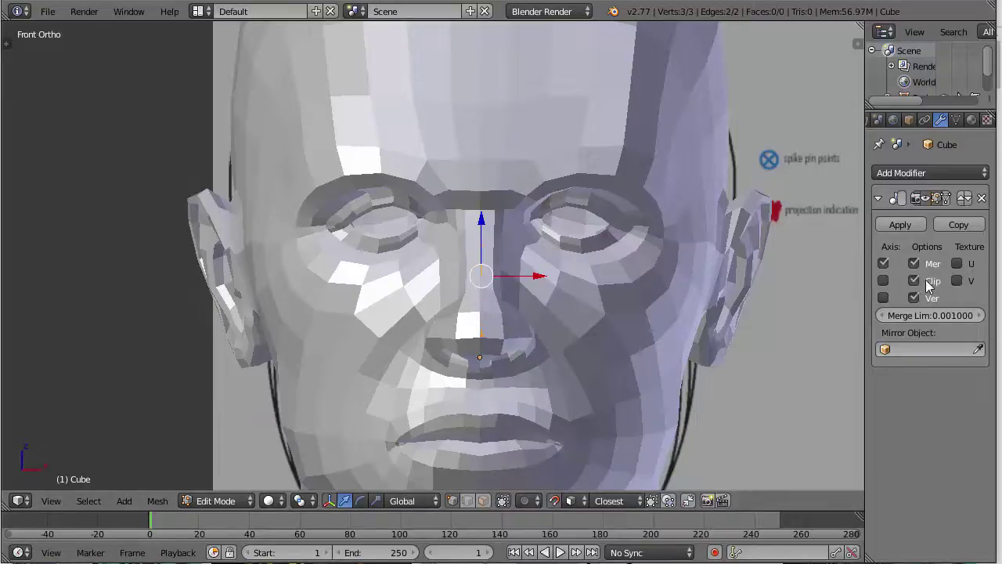
key(g)
key(x)
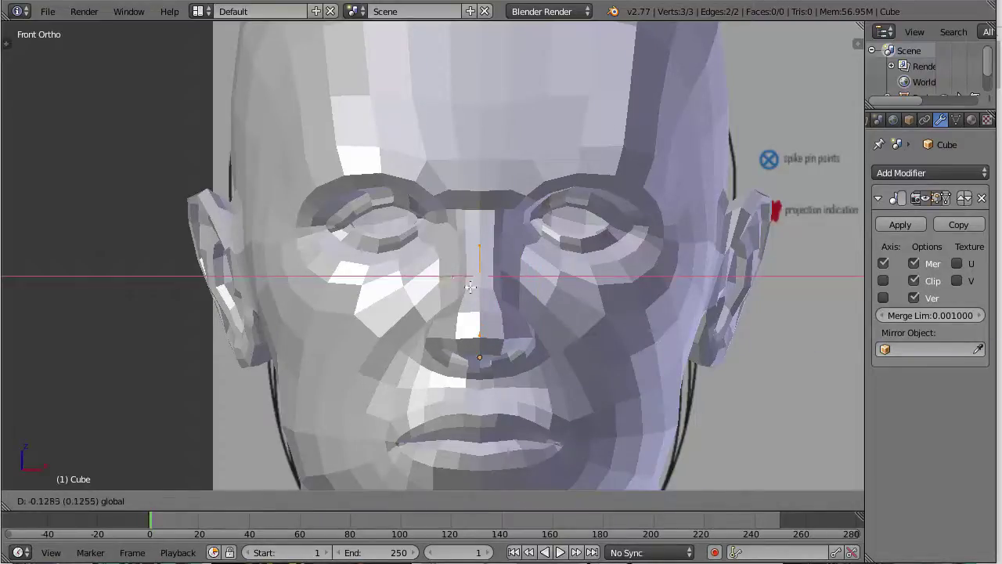
click(471, 288)
Step: In the right view with wireframe display and snapping off, move the whole vertex chain slightly forward and up from the nose
key(KP_3)
key(z)
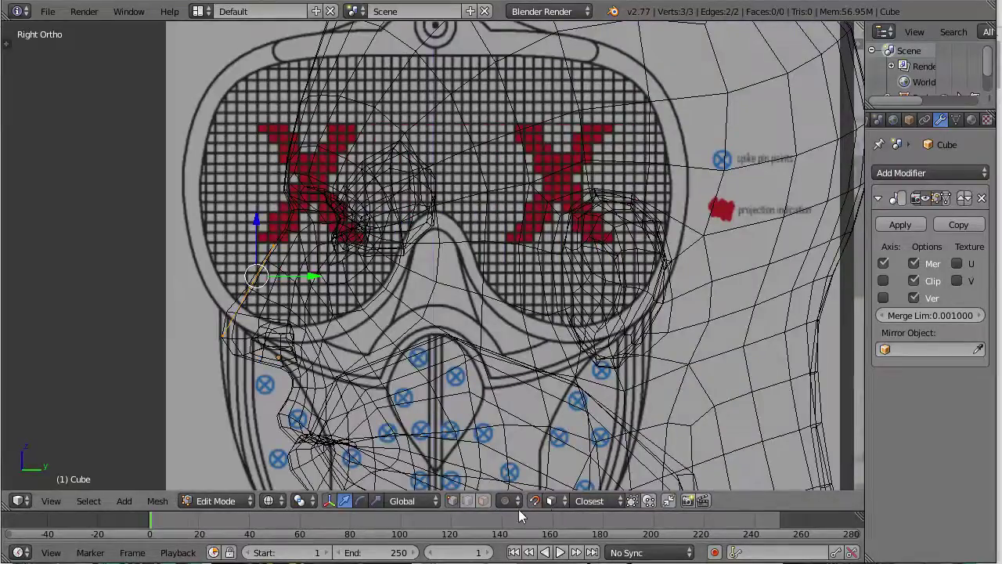
key(g)
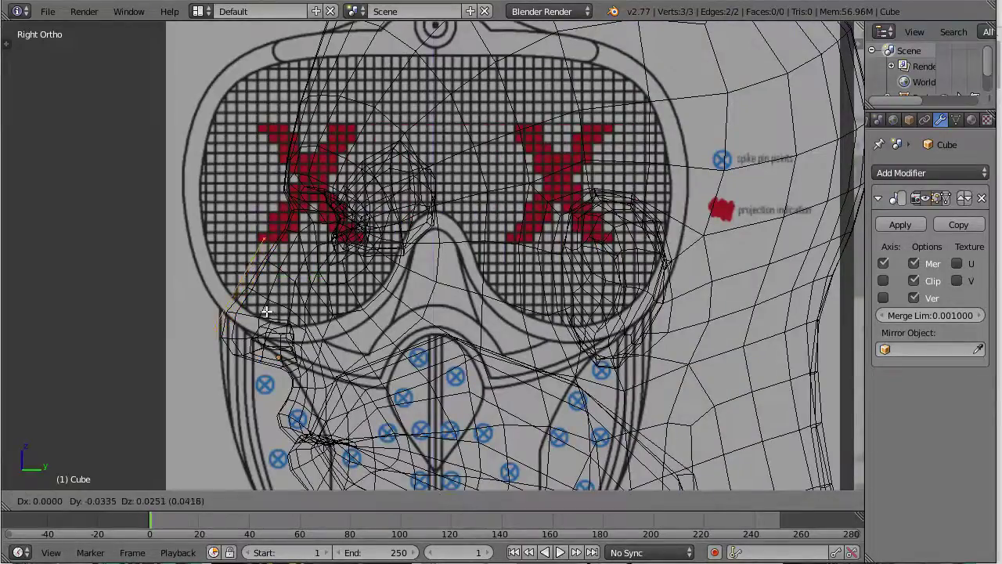
click(267, 306)
Step: Try moving the chain's top vertex separately and undo the move
right_click(268, 247)
key(g)
click(277, 243)
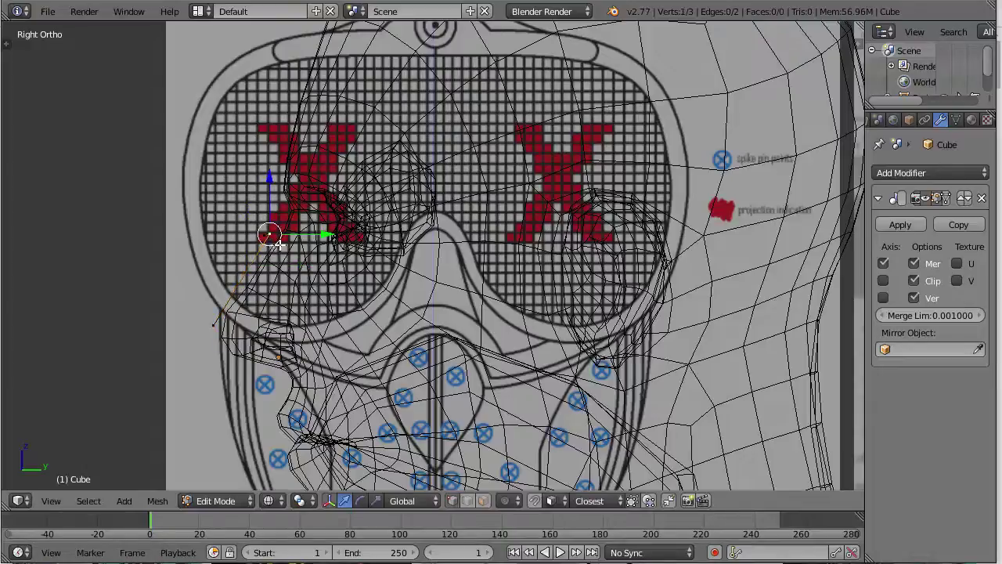
key(ctrl+z)
shift+right_click(291, 237)
key(g)
click(253, 156)
Step: Merge the duplicate vertices with Remove Doubles, then test the edge's mirror clipping along X in solid front view
key(a)
key(a)
key(w)
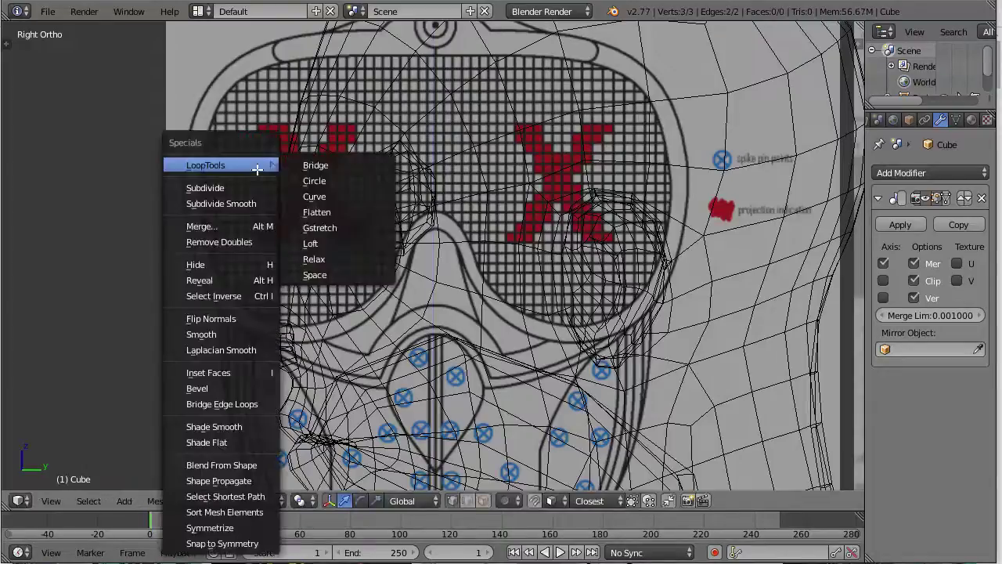
click(220, 242)
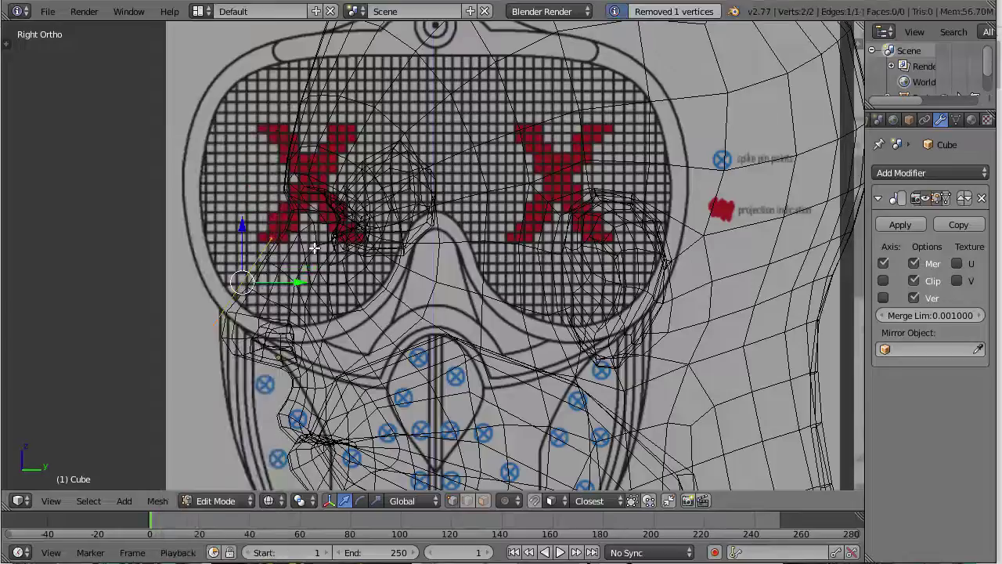
key(KP_1)
key(z)
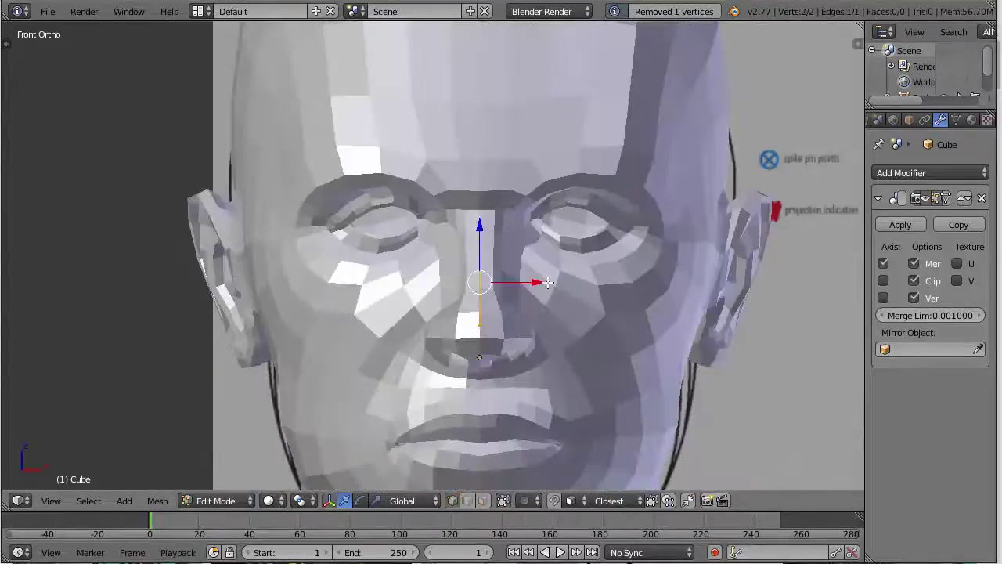
drag(548, 282, 519, 287)
Step: Examine the nose ridge and spiked lower panel in the close-up mask photo beside the head's side view
key(KP_3)
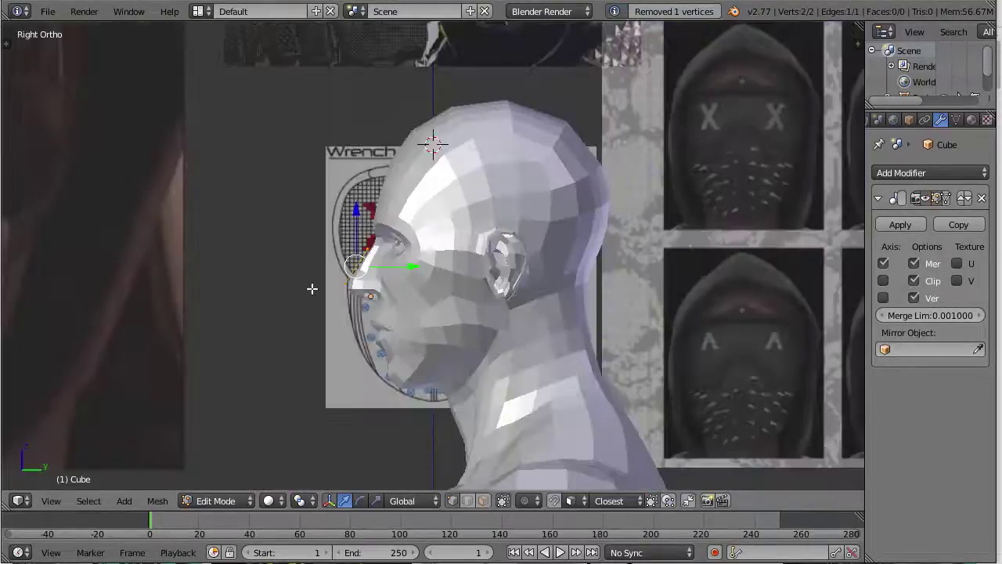
scroll(313, 291, down, 2)
shift+middle_drag(352, 304, 521, 299)
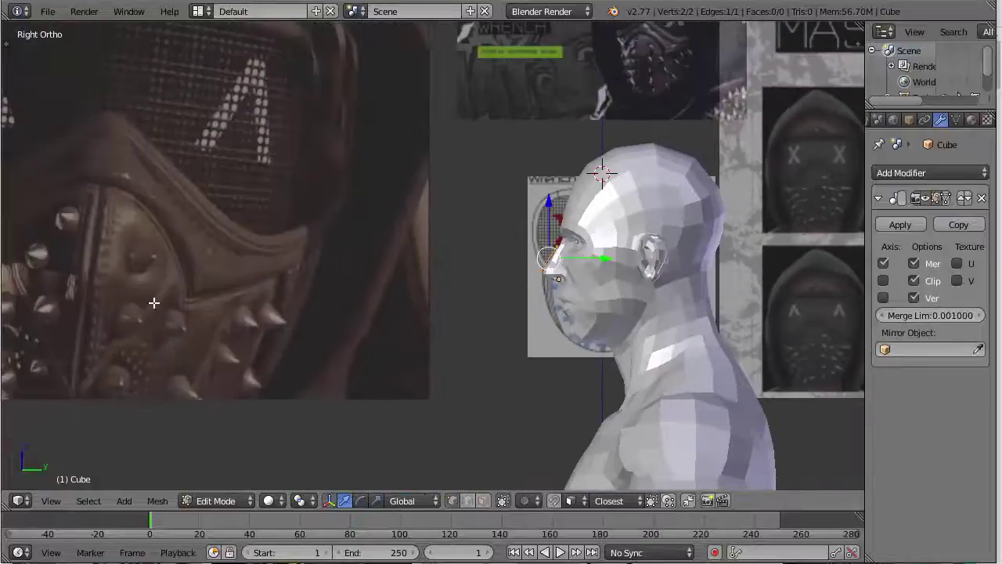
scroll(83, 293, down, 2)
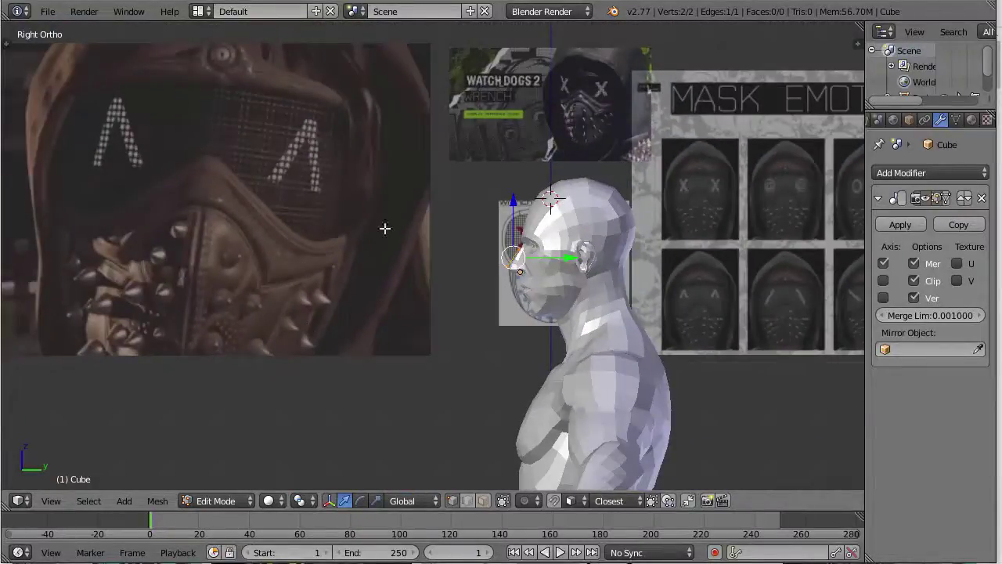
shift+middle_drag(386, 222, 398, 259)
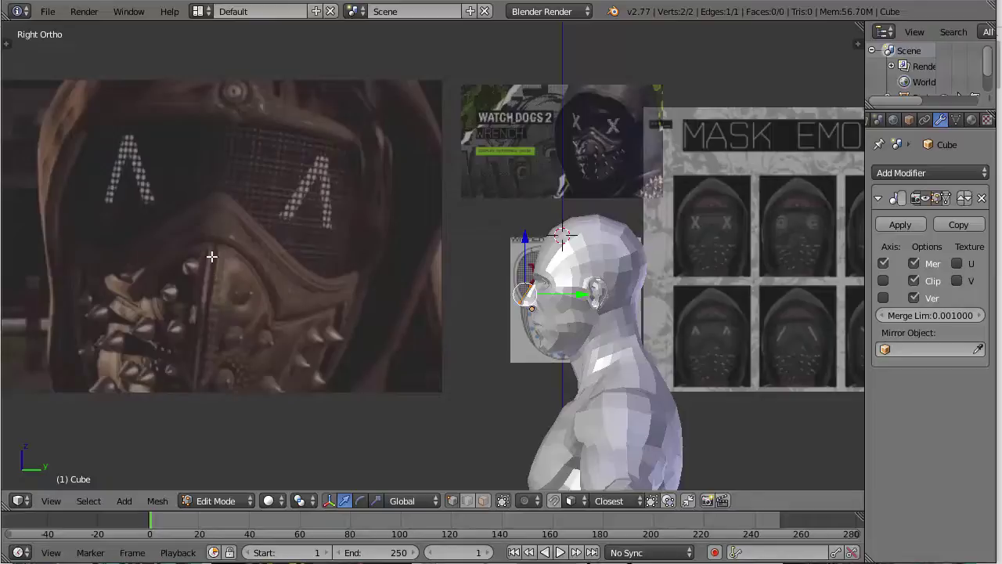
scroll(454, 297, up, 6)
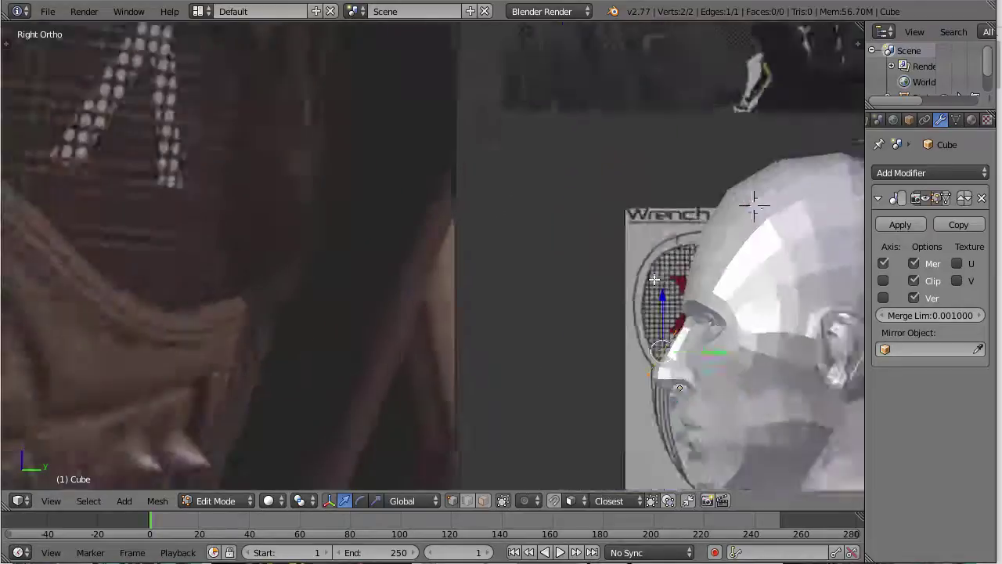
scroll(574, 400, down, 3)
Step: In the side view, extrude the vertex chain from the nose down along the mask's front outline and under the chin
shift+middle_drag(597, 367, 462, 299)
scroll(386, 307, up, 4)
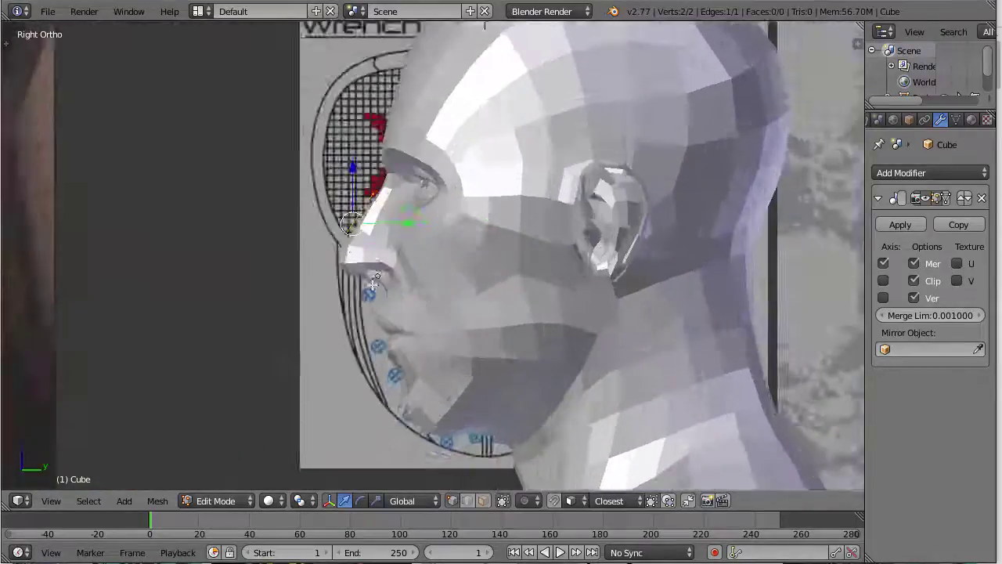
key(e)
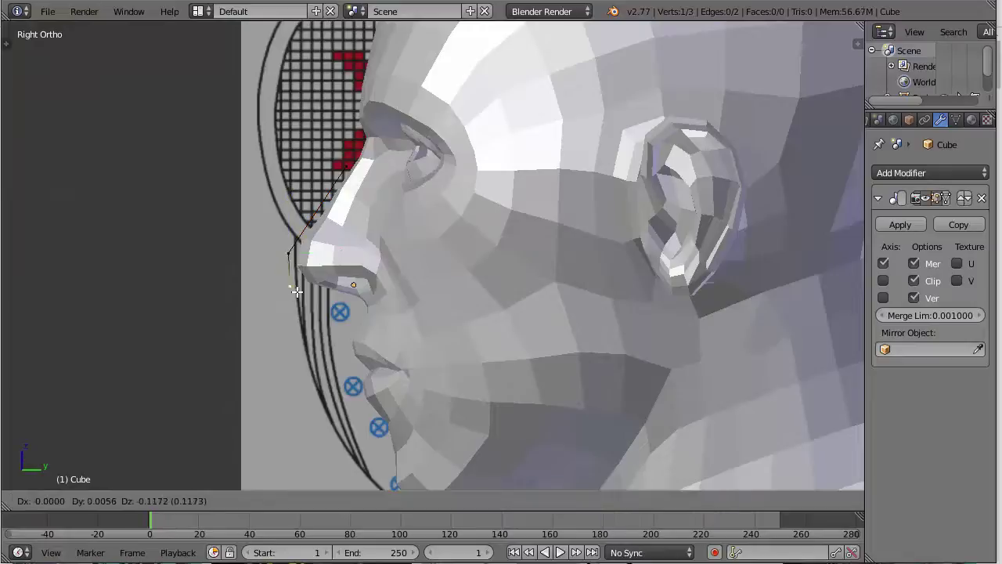
click(340, 411)
shift+middle_drag(340, 410, 316, 281)
key(e)
double_click(418, 456)
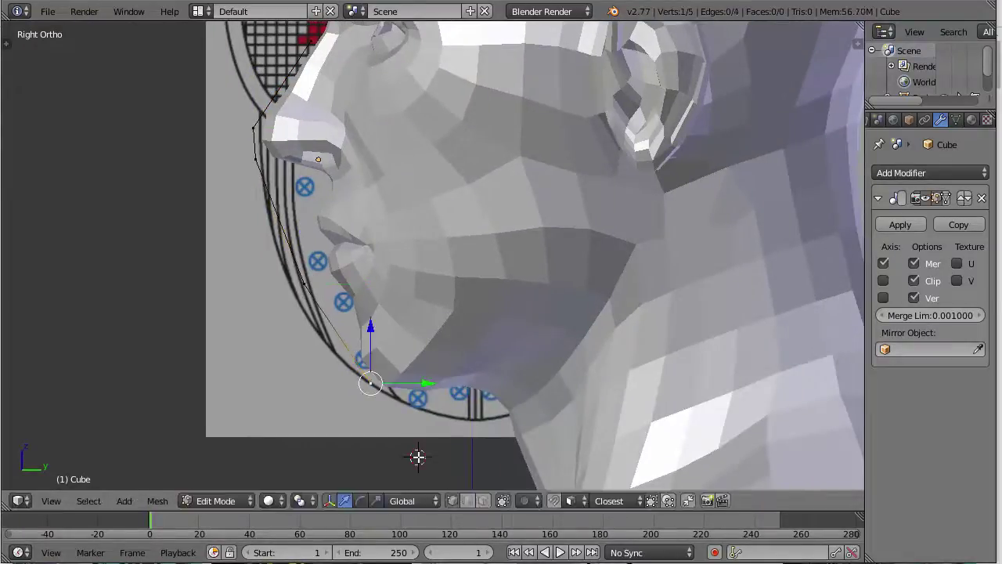
key(e)
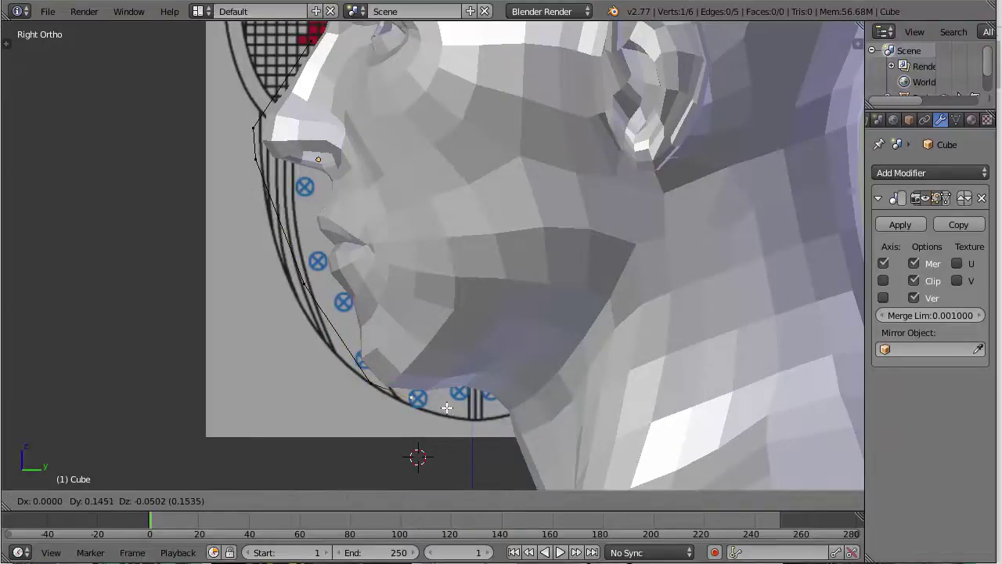
click(451, 406)
Step: Compare the centre chain with the Wrench front drawing and mask photos, alternating solid and wireframe display in front view
scroll(450, 406, down, 4)
middle_drag(450, 406, 554, 368)
key(KP_1)
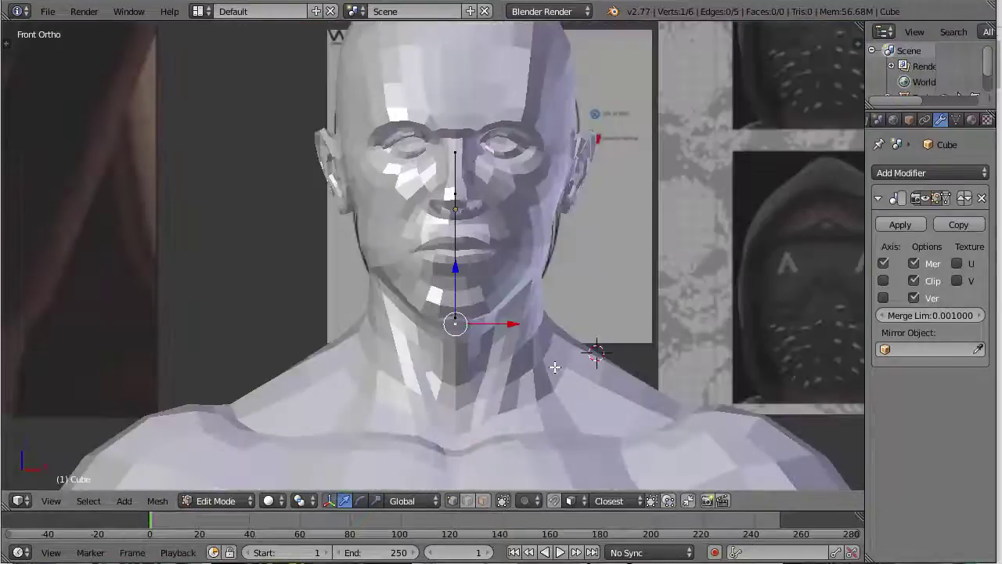
scroll(548, 364, down, 4)
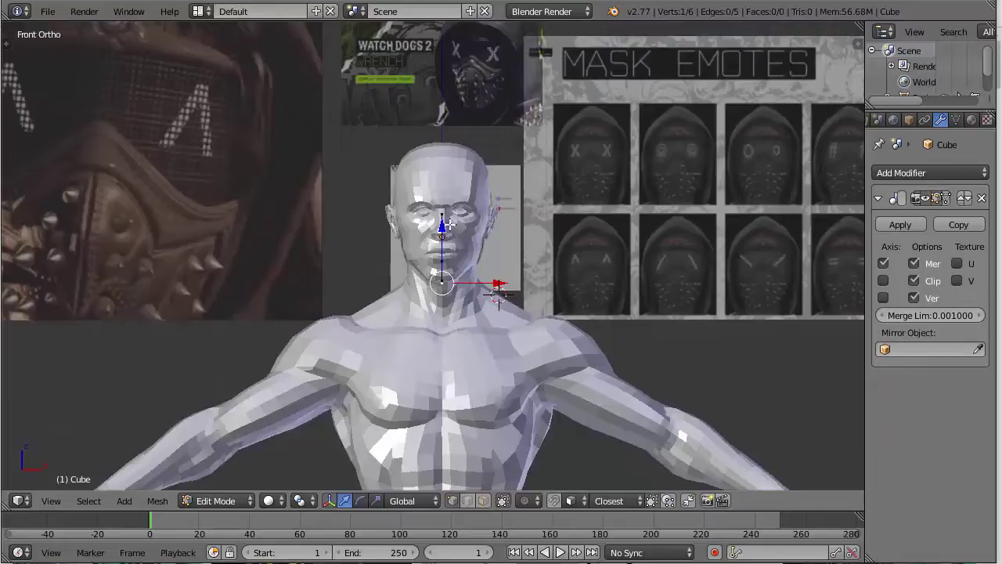
scroll(448, 219, up, 4)
key(z)
scroll(448, 219, up, 3)
shift+middle_drag(512, 169, 455, 255)
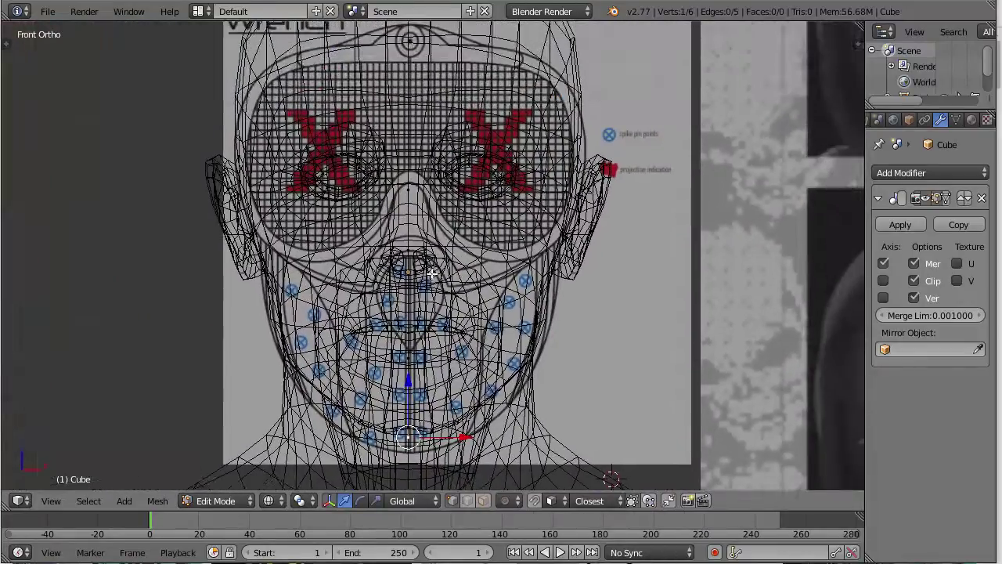
key(z)
right_click(415, 251)
key(z)
scroll(390, 266, down, 2)
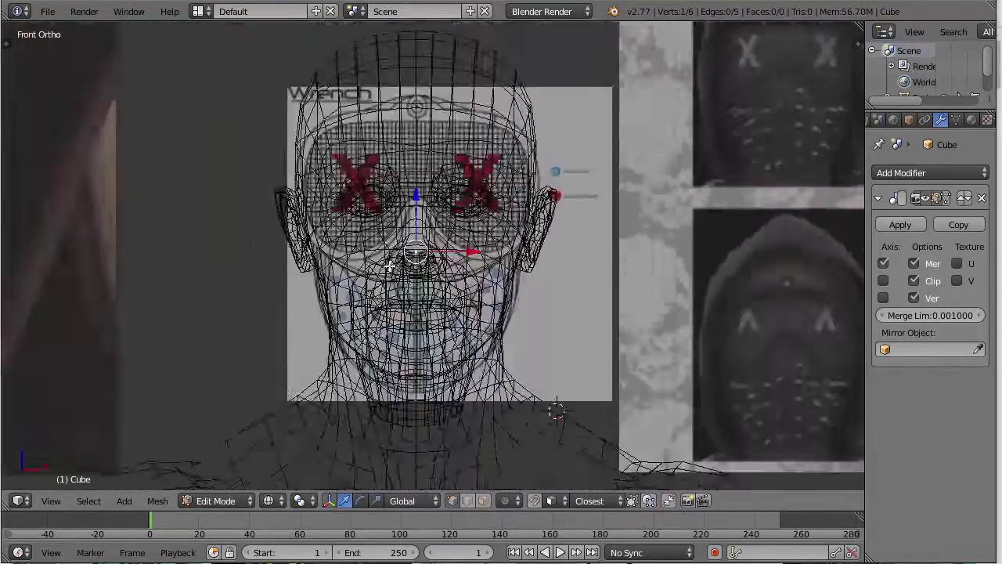
scroll(193, 290, down, 3)
scroll(434, 223, up, 6)
Step: In solid front view, delete the topmost vertex of the centre chain on the nose bridge
key(z)
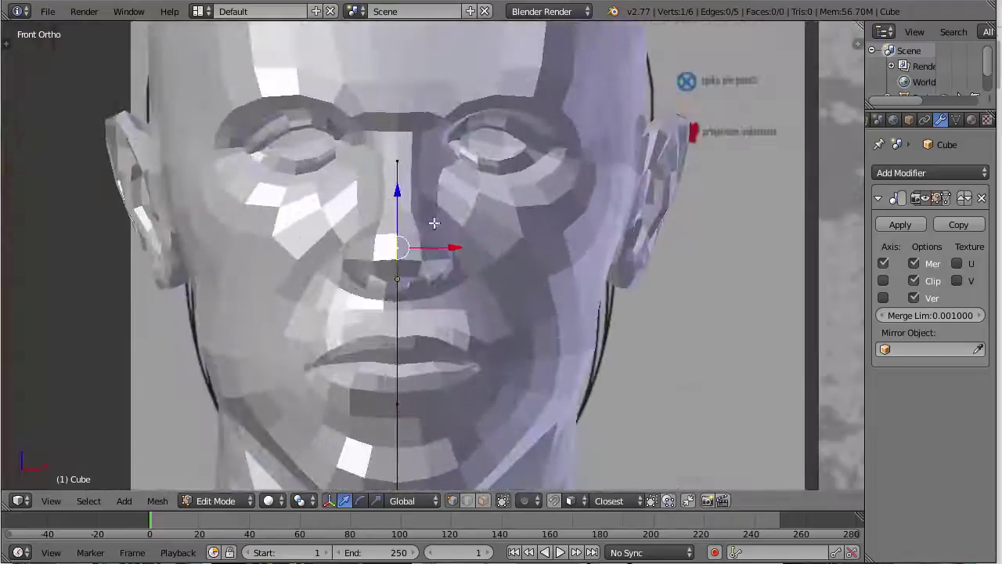
right_click(408, 200)
right_click(405, 174)
key(x)
click(405, 174)
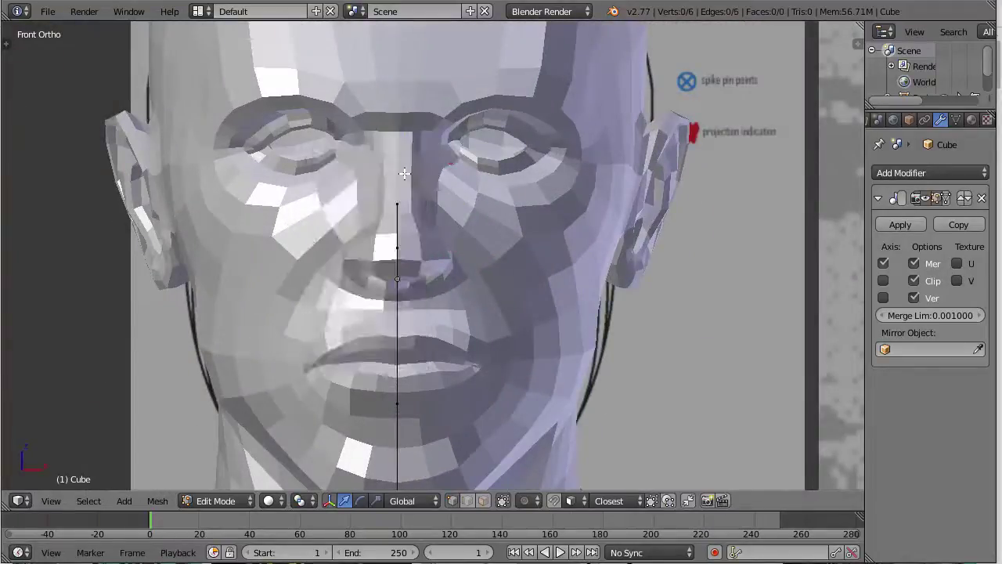
Step: Extrude the chain's new top vertex and move it off the centre line along +X, disabling mirror Clipping only during the move
key(z)
right_click(398, 204)
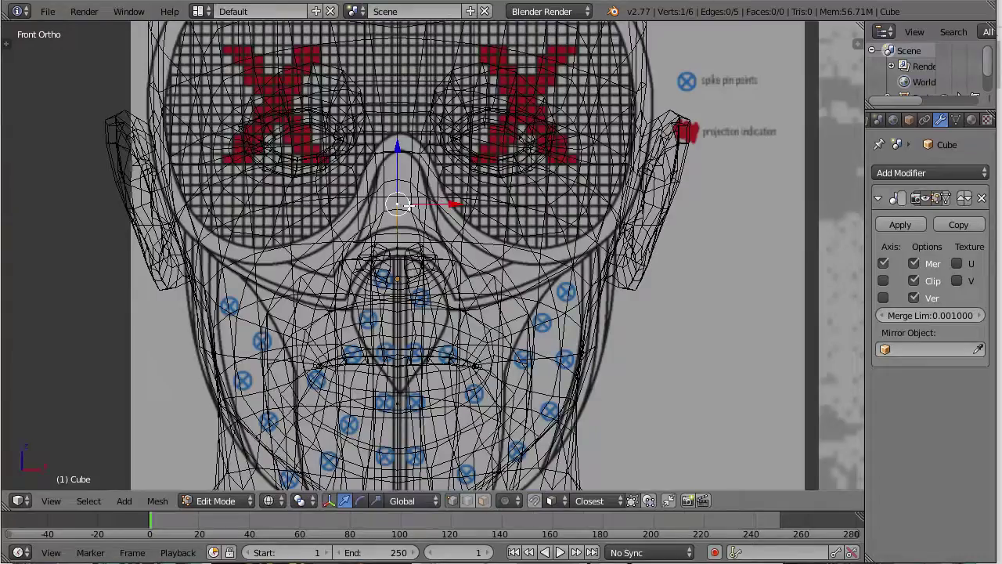
key(e)
right_click(425, 205)
click(921, 278)
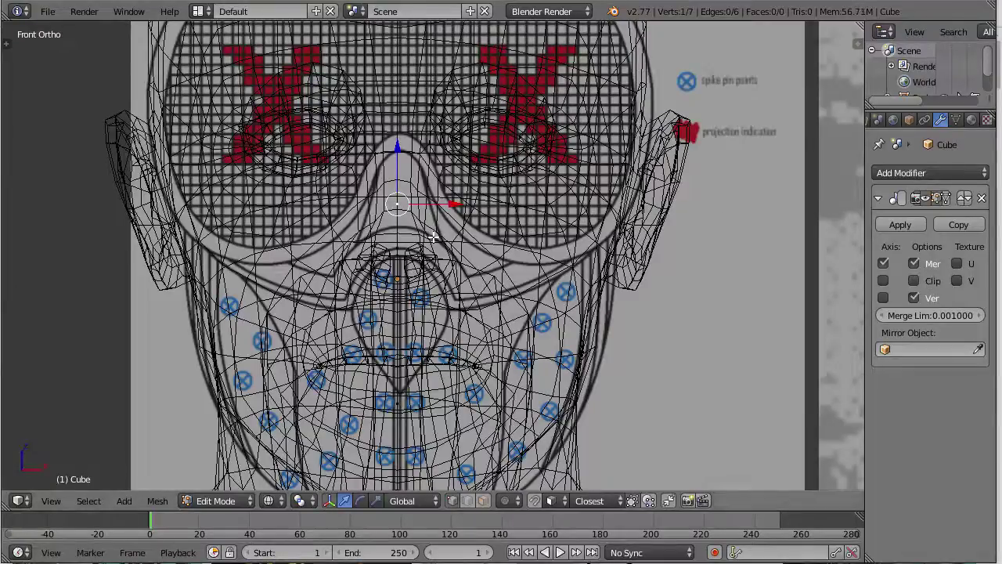
key(g)
click(482, 245)
click(913, 281)
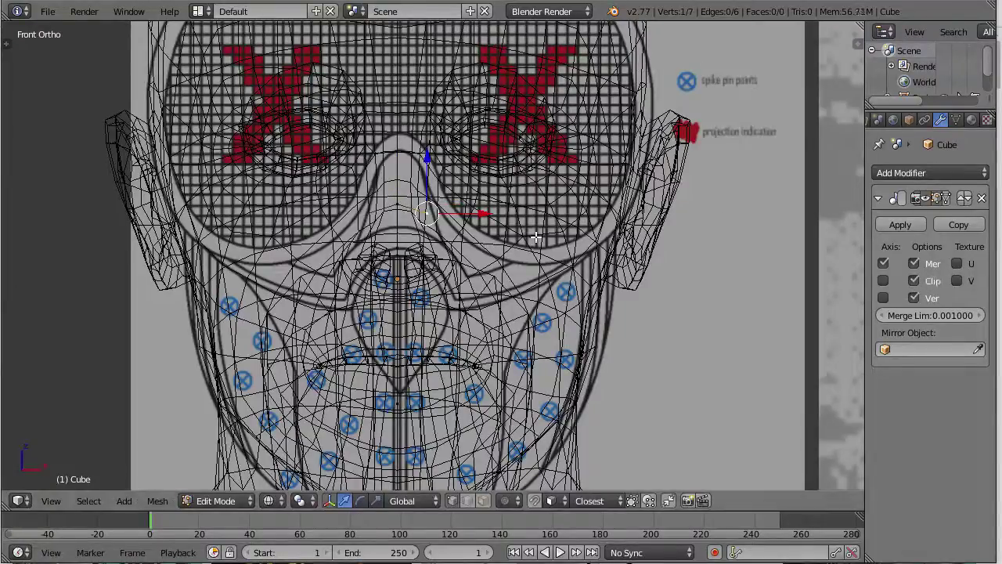
Step: Extrude two more vertices down beside the nose, following the nose-piece contour in the front drawing
key(e)
click(562, 274)
key(e)
click(586, 318)
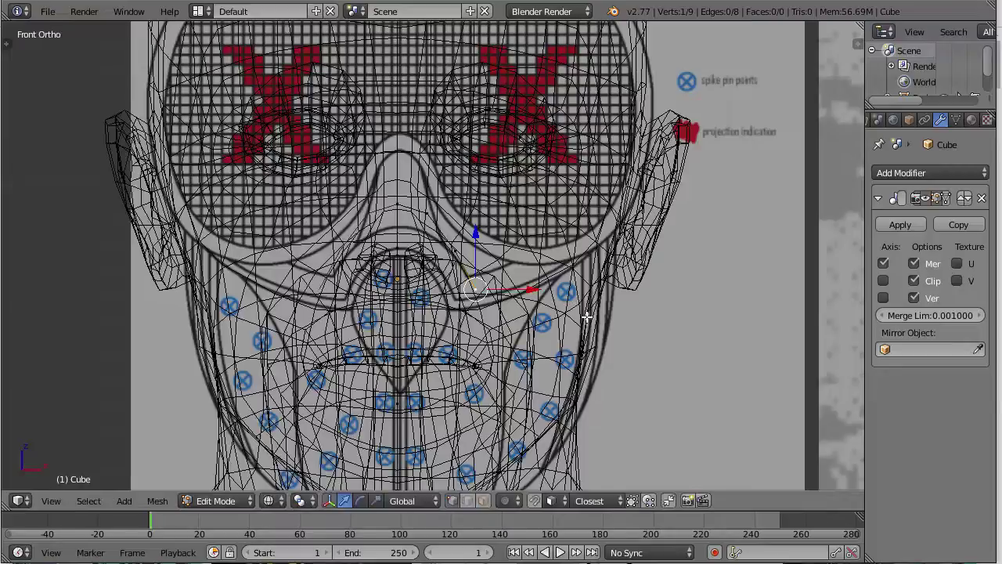
Step: Try moving the contour's last vertex back along Y in the solid side view and undo the move
key(KP_3)
key(z)
scroll(388, 306, down, 1)
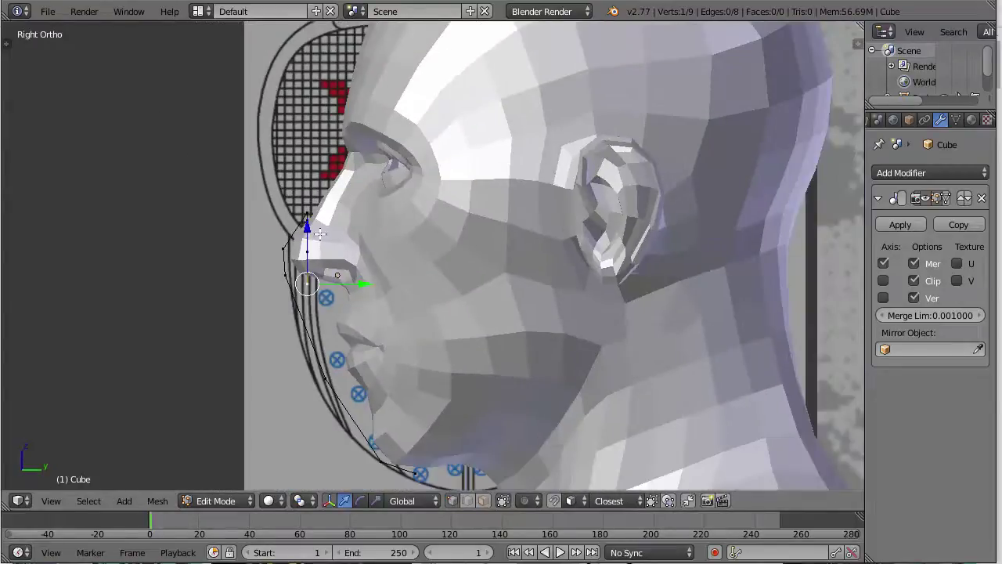
drag(371, 285, 458, 268)
key(ctrl+z)
Step: In wireframe front view, extrude another vertex from the contour's end outward along the cheek line
key(KP_1)
key(KP_1)
key(z)
key(e)
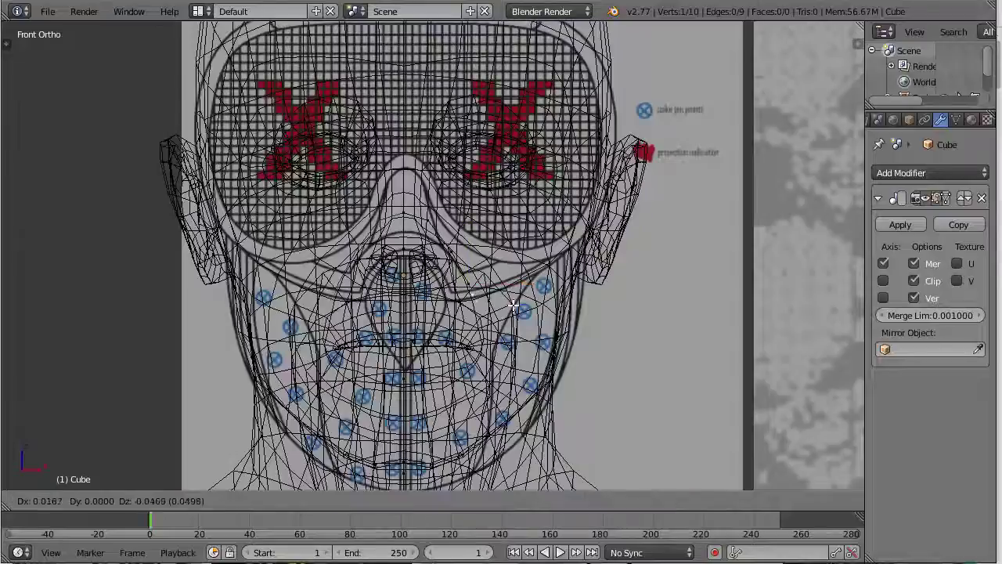
click(530, 288)
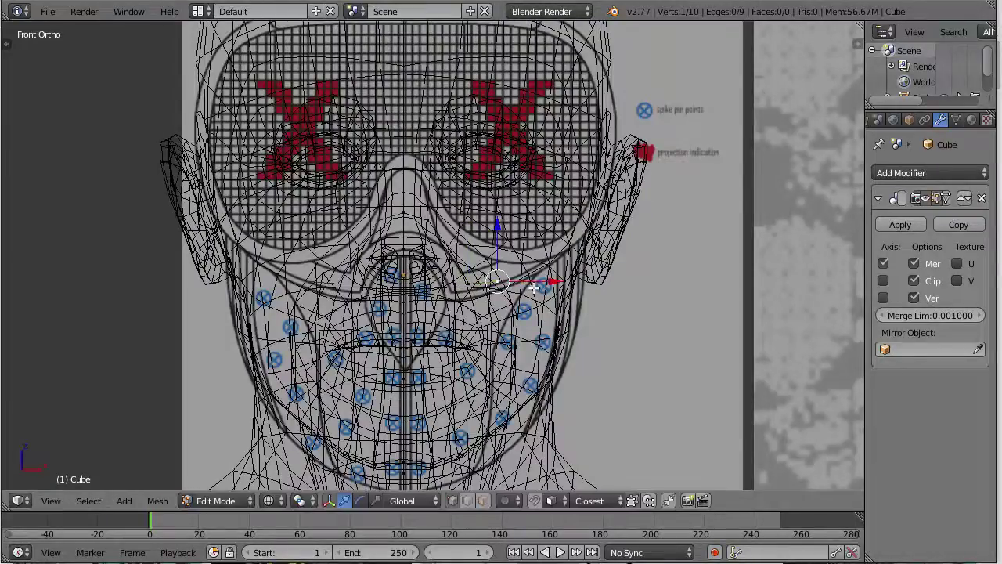
Step: In solid display, reposition the contour's middle vertex beside the nose to even out the slope
key(z)
right_drag(467, 285, 465, 223)
click(481, 268)
click(464, 223)
scroll(479, 231, down, 5)
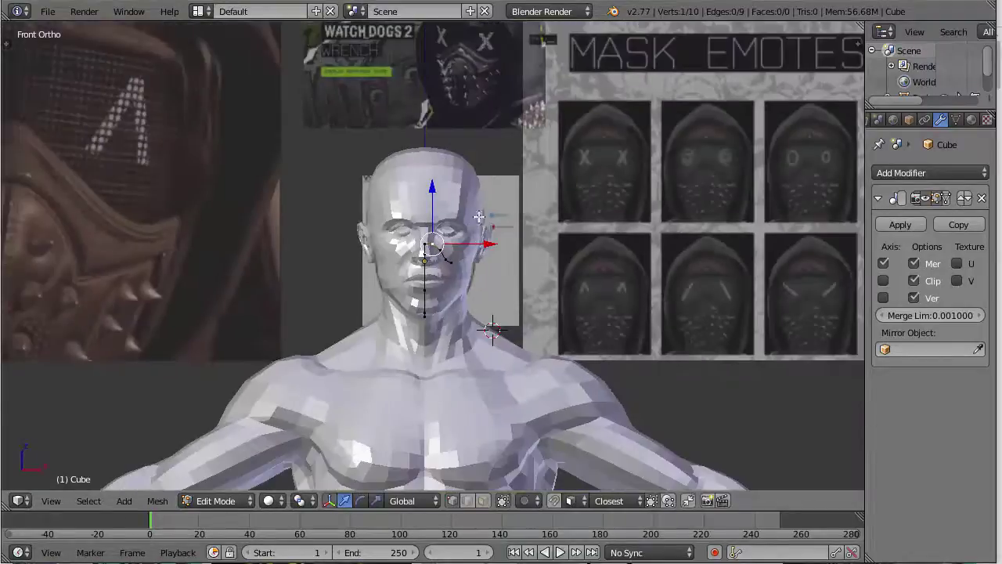
scroll(478, 231, up, 4)
right_click(552, 308)
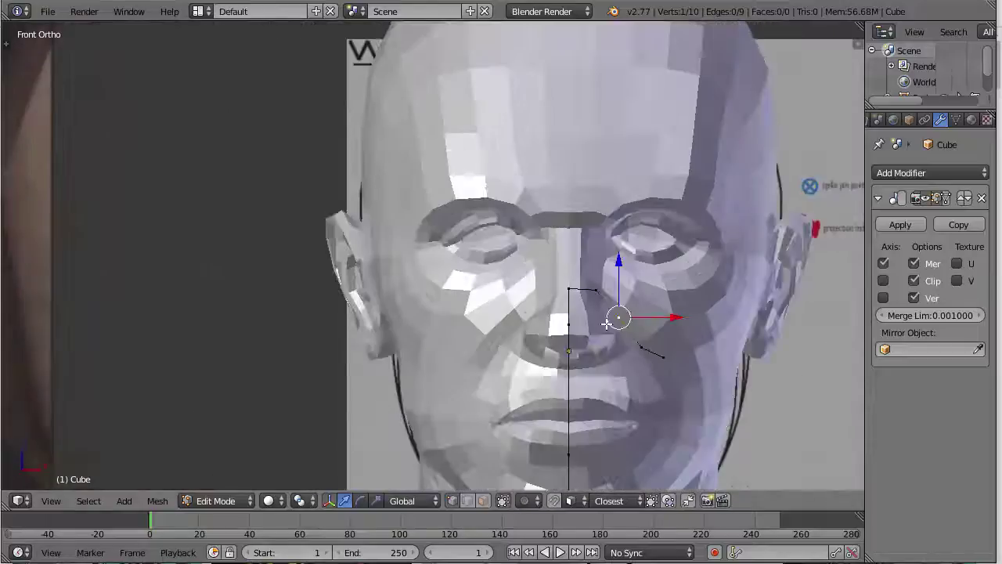
key(a)
key(c)
mouse_move(569, 296)
mouse_down()
mouse_move(606, 316)
mouse_move(640, 378)
mouse_move(584, 344)
mouse_up()
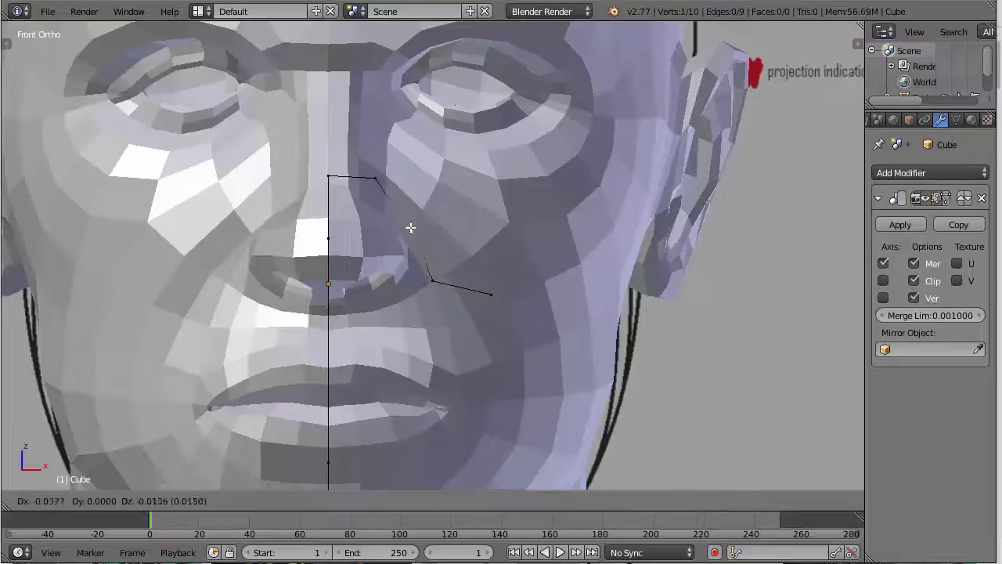
Step: Lower the contour's upper corner vertex beside the nose bridge and shift the cheek-end vertex slightly inward and up
right_click(387, 173)
key(g)
click(384, 193)
right_click(479, 283)
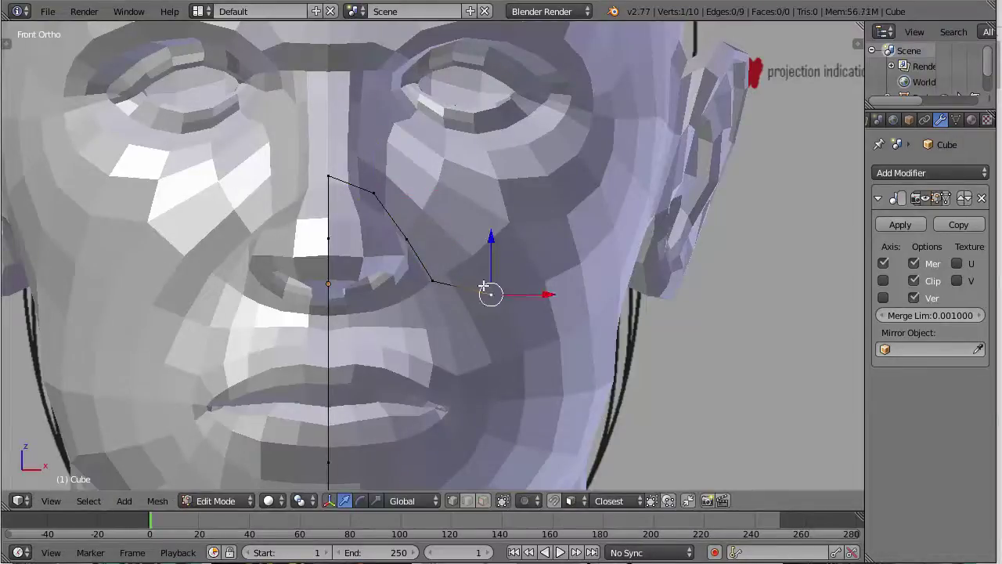
key(g)
click(469, 274)
key(z)
key(z)
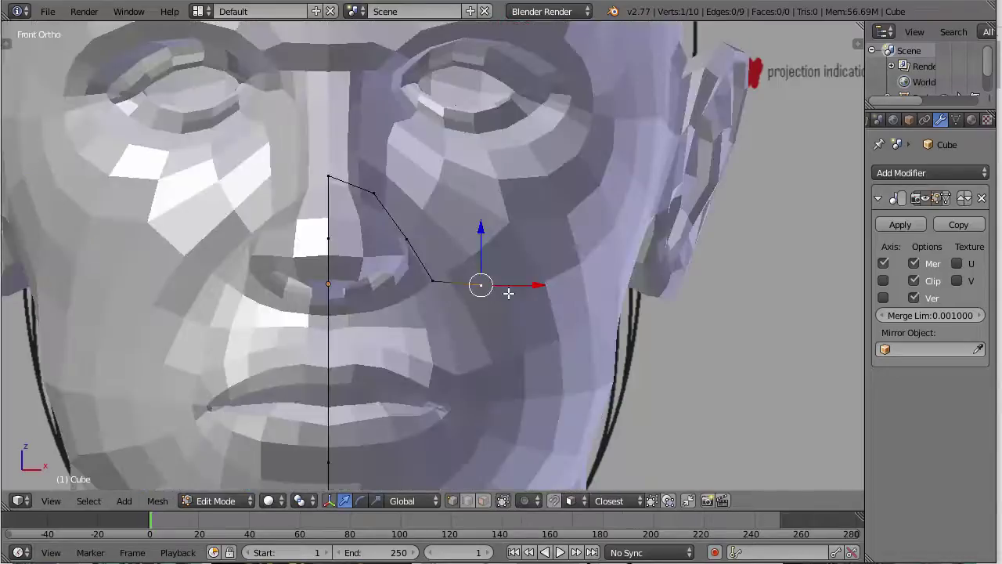
Step: In top view, move the first off-centre vertex beside the nose bridge back along Y toward the face
scroll(511, 284, down, 5)
middle_drag(511, 284, 407, 392)
scroll(407, 392, up, 4)
key(KP_7)
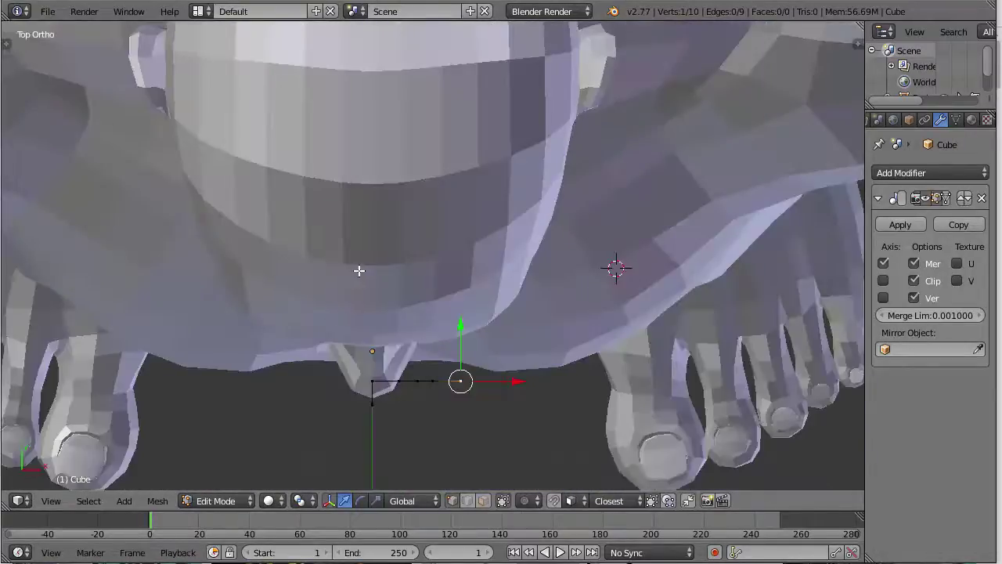
scroll(564, 224, up, 5)
shift+middle_drag(475, 363, 509, 281)
right_click(487, 280)
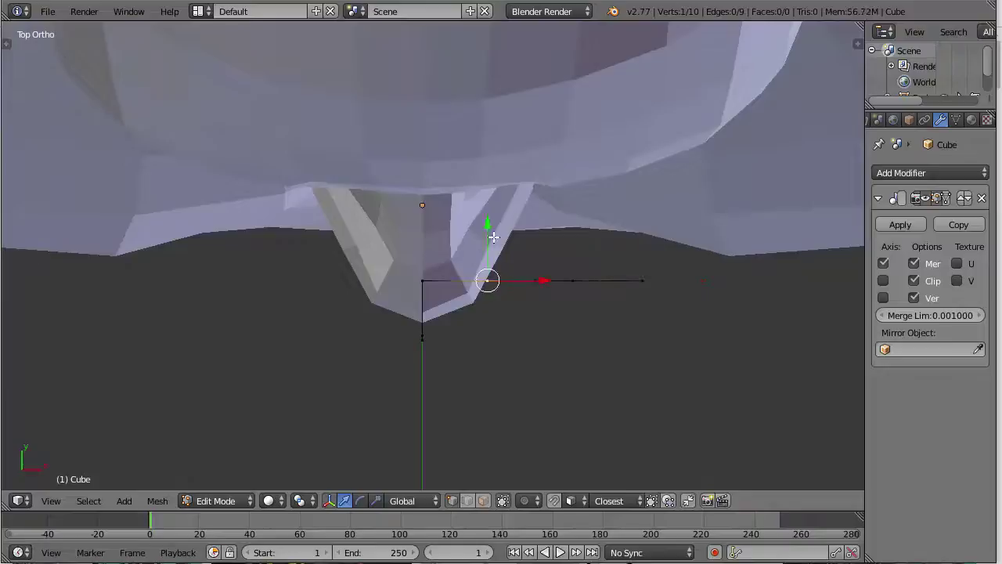
key(g)
key(y)
drag(486, 180, 486, 181)
Step: Move the next two contour vertices progressively farther back along Y so the contour slopes along the nose
right_click(535, 279)
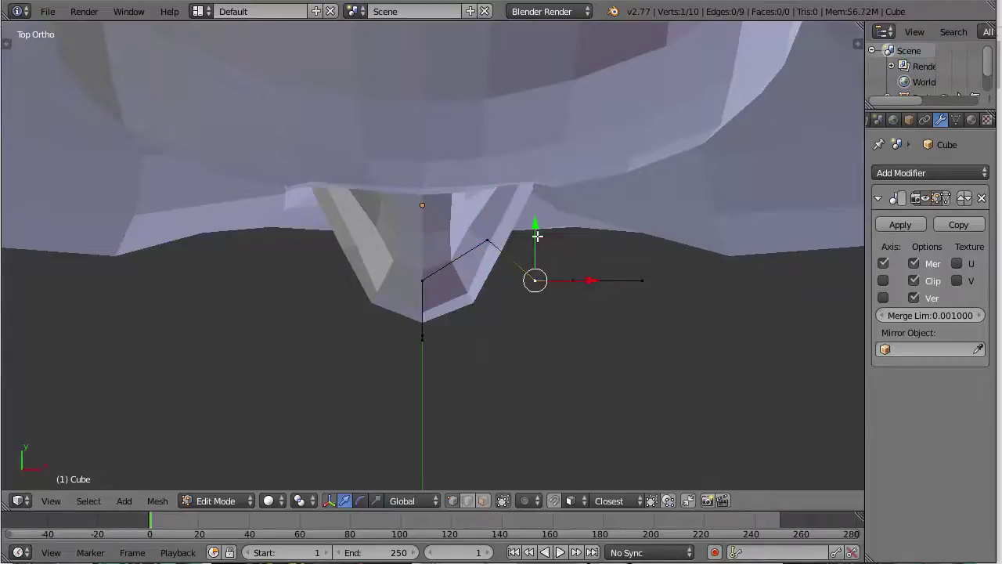
drag(538, 235, 551, 172)
right_click(575, 282)
drag(584, 222, 585, 156)
Step: From an angled view, adjust the contour's depth and move its cheek-end vertex back along Y toward the face
key(z)
mouse_move(592, 305)
middle_down()
mouse_move(505, 171)
mouse_move(474, 171)
middle_up()
key(z)
mouse_move(529, 265)
middle_down()
mouse_move(519, 249)
mouse_move(477, 244)
mouse_move(530, 353)
mouse_move(530, 327)
middle_up()
drag(530, 310, 551, 303)
right_click(497, 383)
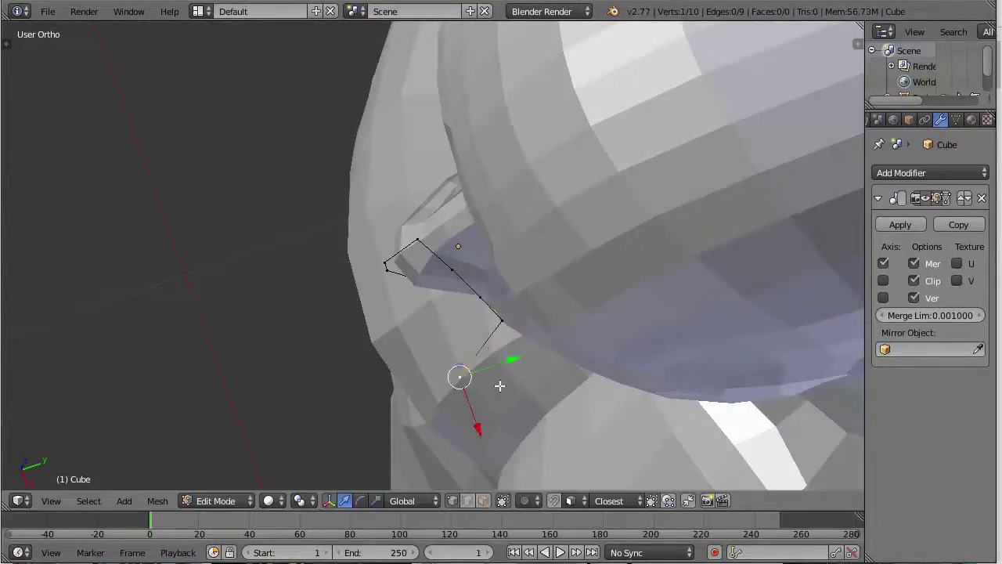
key(g)
key(y)
click(592, 324)
Step: Inspect the shaped nose contour against the head and front drawing from side, front and angled views
mouse_move(592, 324)
middle_down()
mouse_move(611, 240)
mouse_move(543, 410)
mouse_move(437, 362)
mouse_move(492, 317)
mouse_move(543, 311)
middle_up()
scroll(437, 362, down, 5)
key(KP_3)
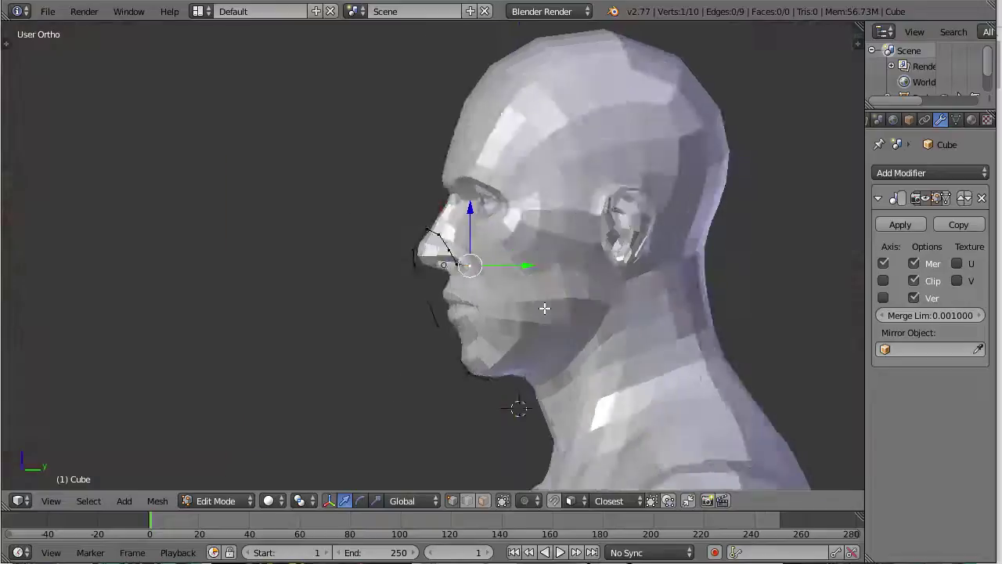
key(KP_1)
key(z)
scroll(543, 316, down, 2)
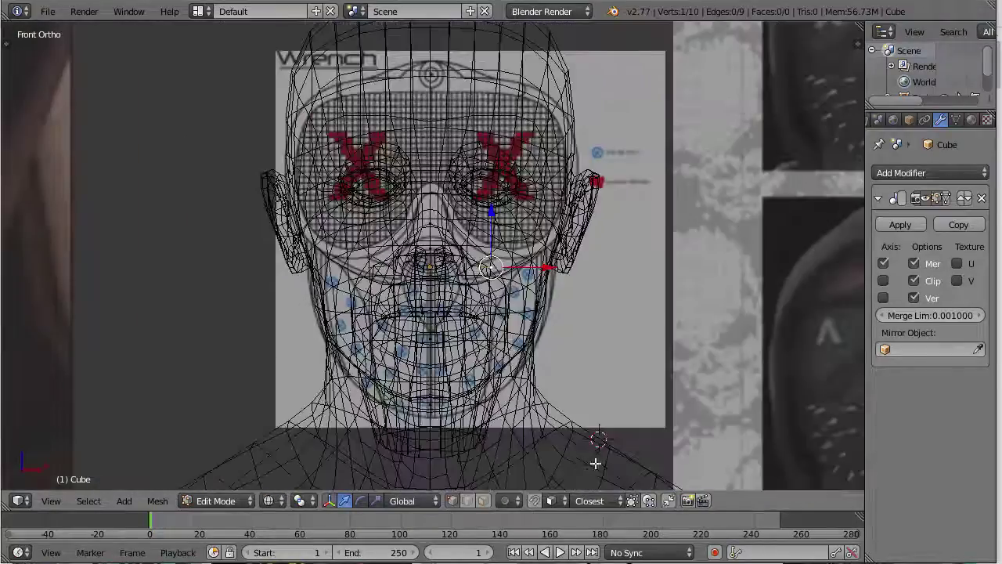
key(z)
scroll(548, 313, up, 4)
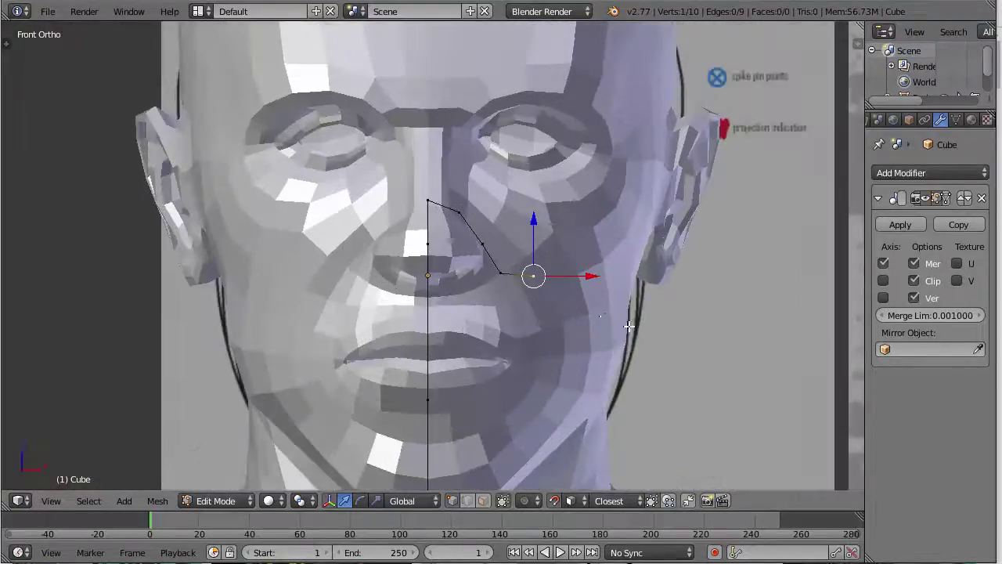
middle_drag(548, 313, 601, 310)
scroll(567, 307, down, 3)
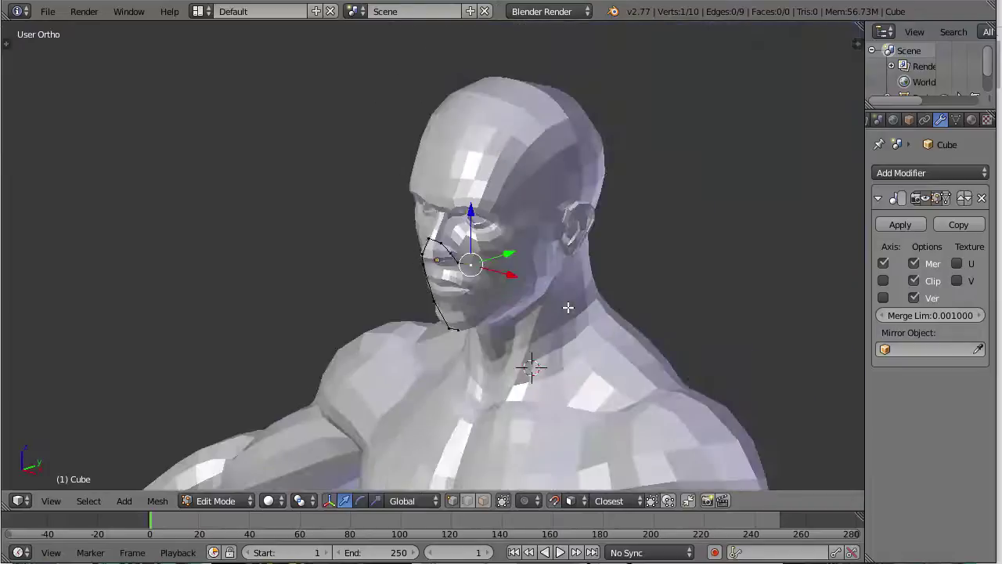
Step: In side view, extend the contour's cheek end backward across the cheek with two extruded vertices, following the mask photo reference
key(KP_3)
shift+middle_drag(427, 255, 574, 262)
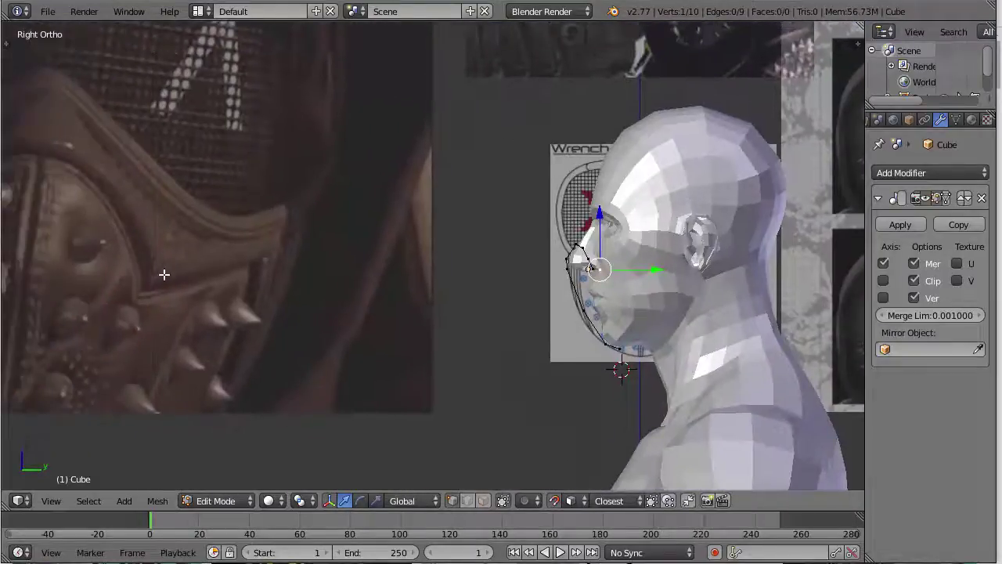
scroll(284, 317, down, 4)
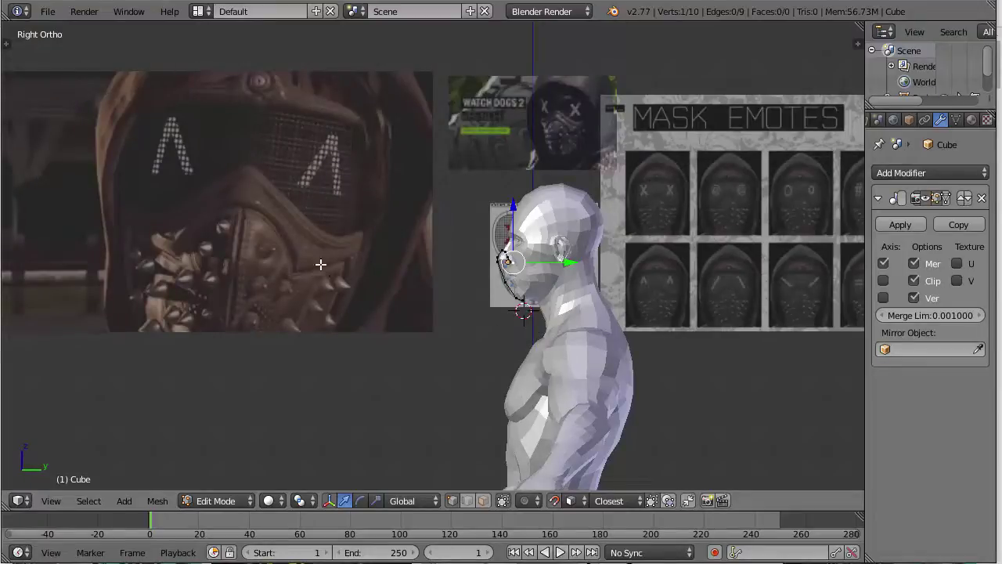
scroll(642, 195, up, 8)
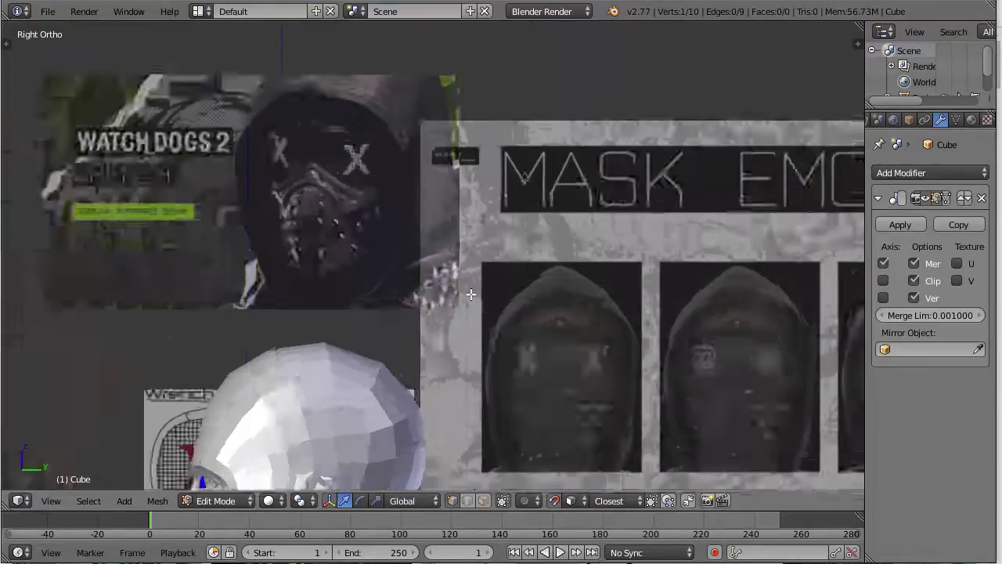
scroll(479, 361, down, 5)
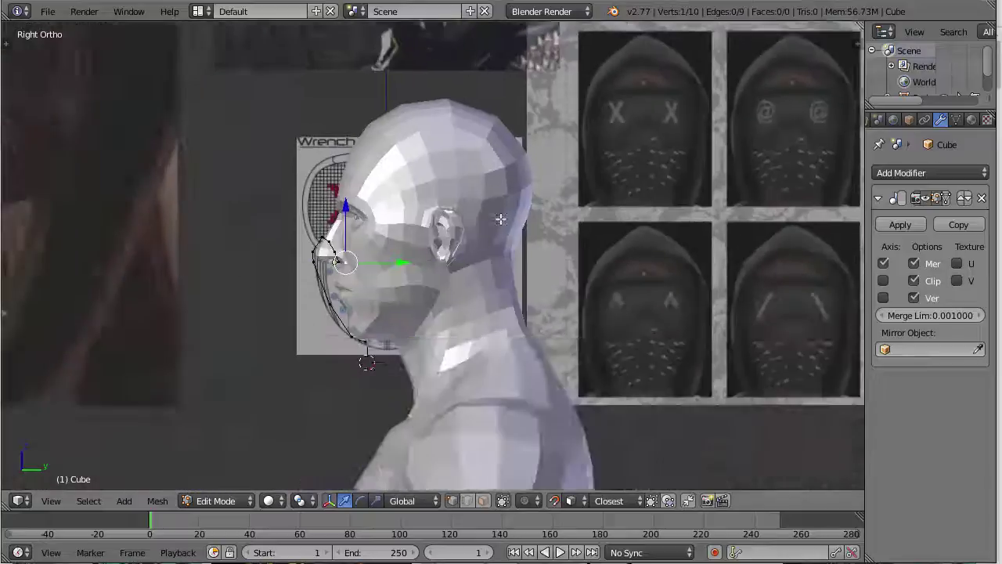
scroll(264, 269, up, 6)
key(e)
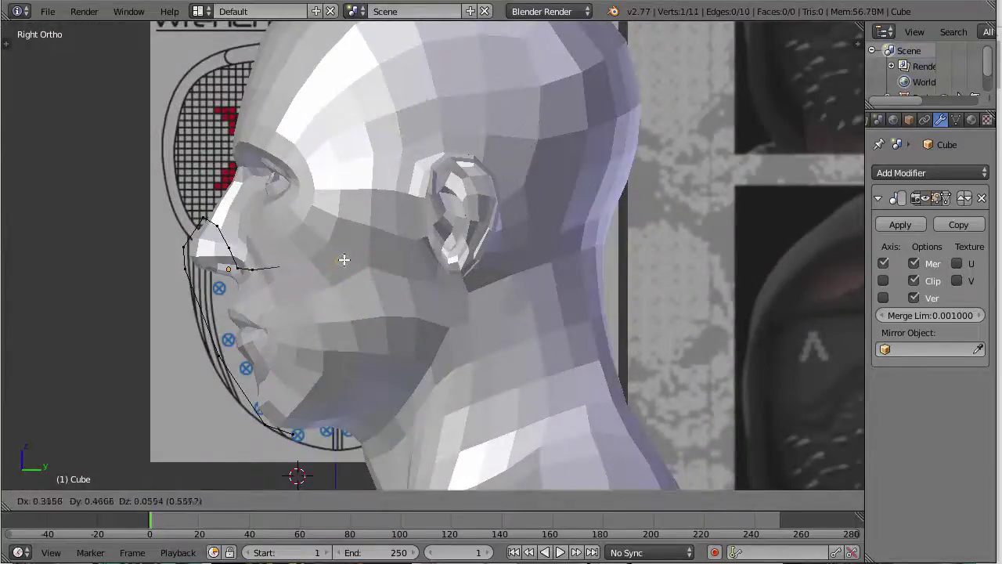
click(344, 260)
key(g)
click(295, 266)
key(e)
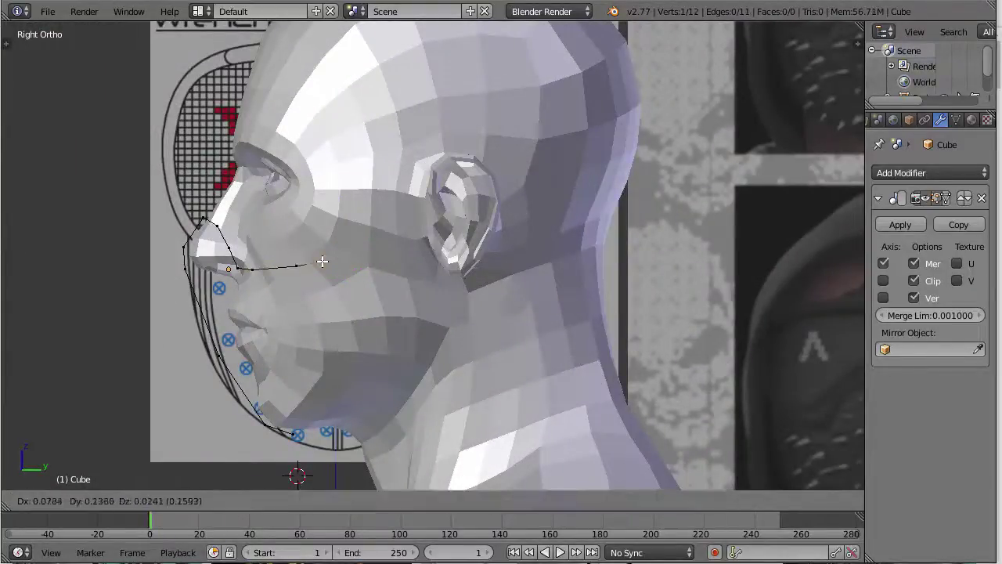
click(325, 263)
Step: Extrude three more vertices from the contour's rear end, curving down over the side of the jaw
key(e)
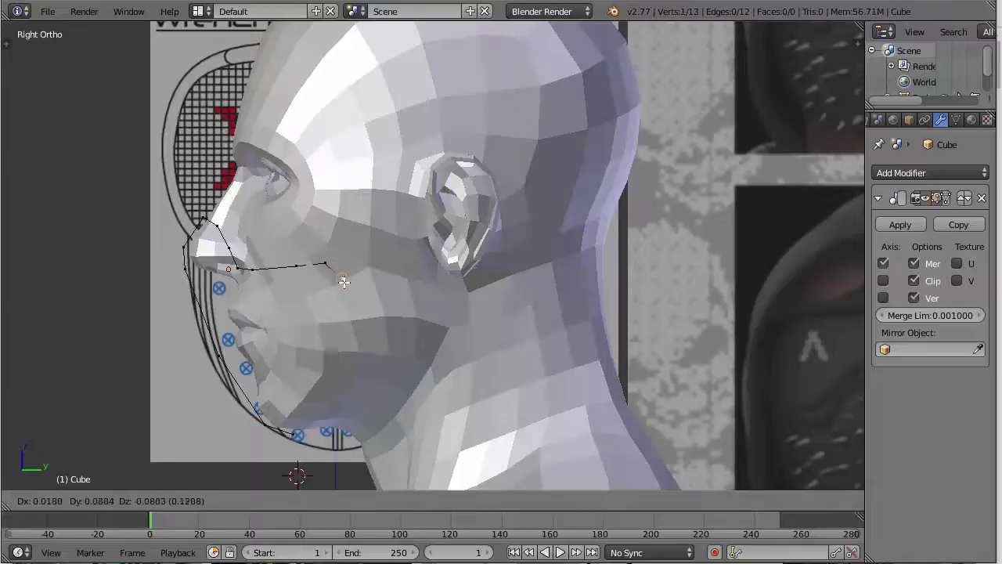
click(346, 302)
key(e)
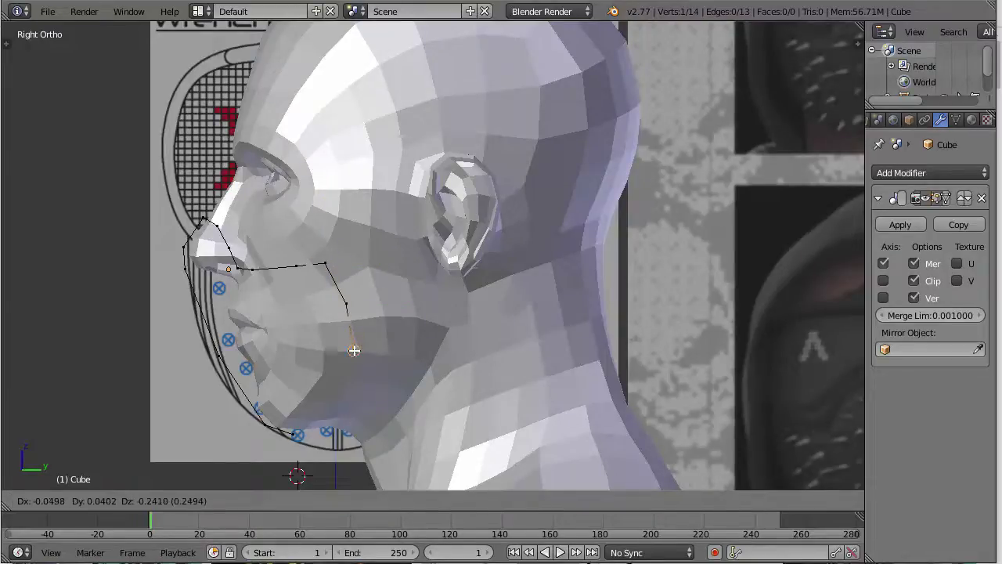
click(353, 356)
key(e)
click(350, 401)
Step: Extrude one more vertex under the jaw and move it along X to the centre line with mirror clipping temporarily off
middle_drag(350, 402, 420, 266)
key(e)
click(400, 271)
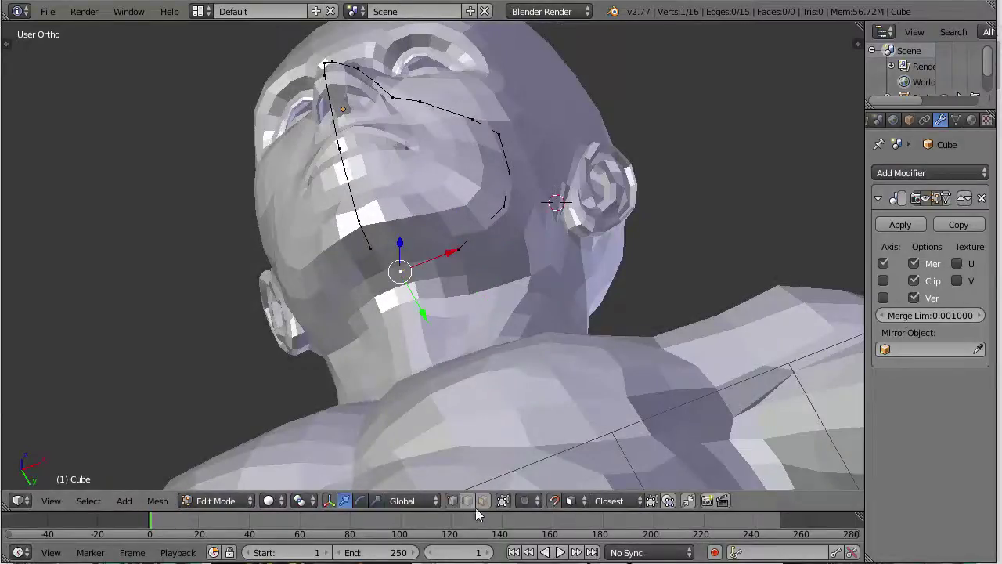
click(914, 281)
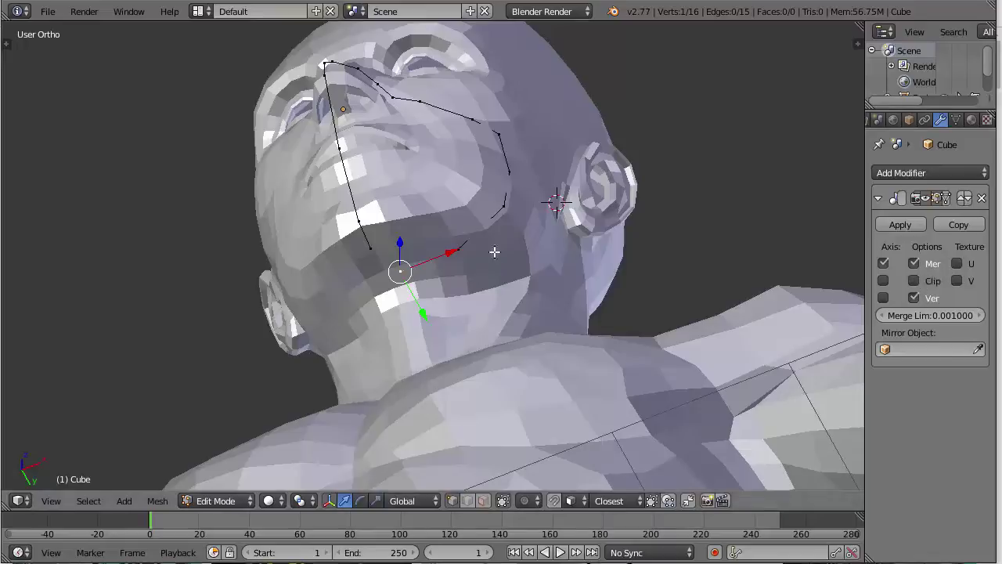
drag(458, 252, 419, 266)
click(914, 281)
Step: Select the two neighbouring centre-line vertices under the chin and connect them with an edge
click(418, 265)
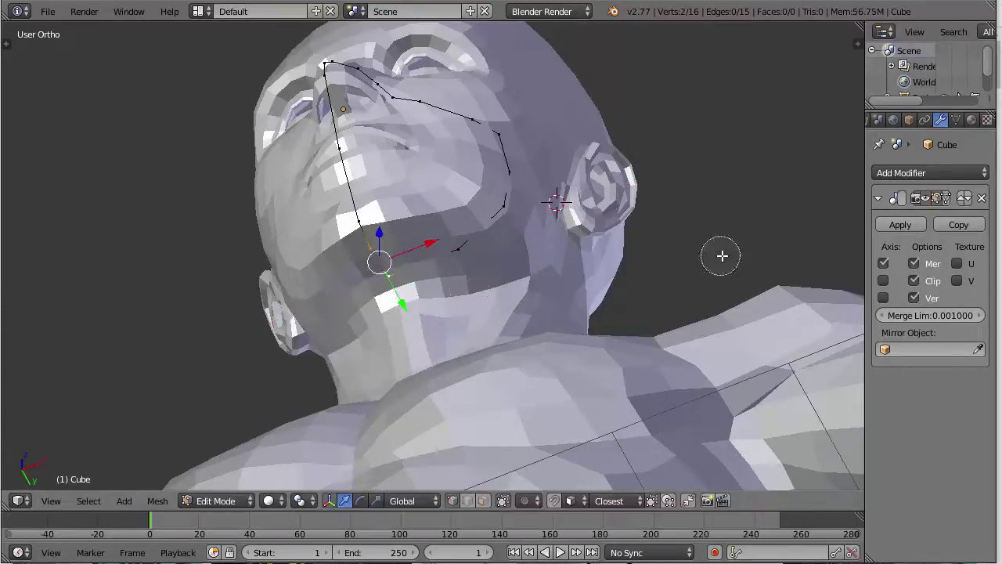
key(z)
key(f)
key(z)
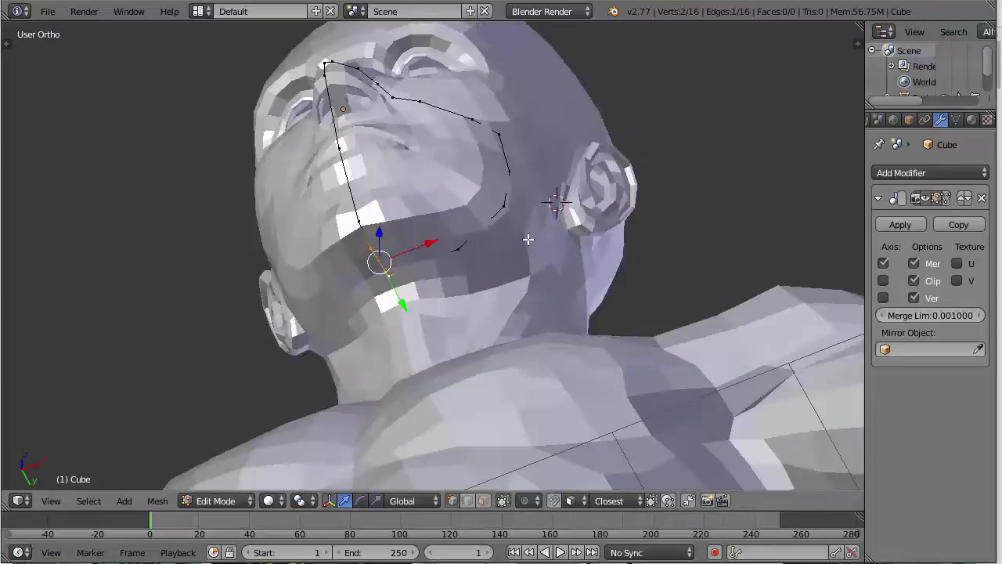
Step: Select the ten contour vertices away from the centre line and move them outward along X by about 0.07
middle_drag(529, 239, 472, 229)
key(a)
key(c)
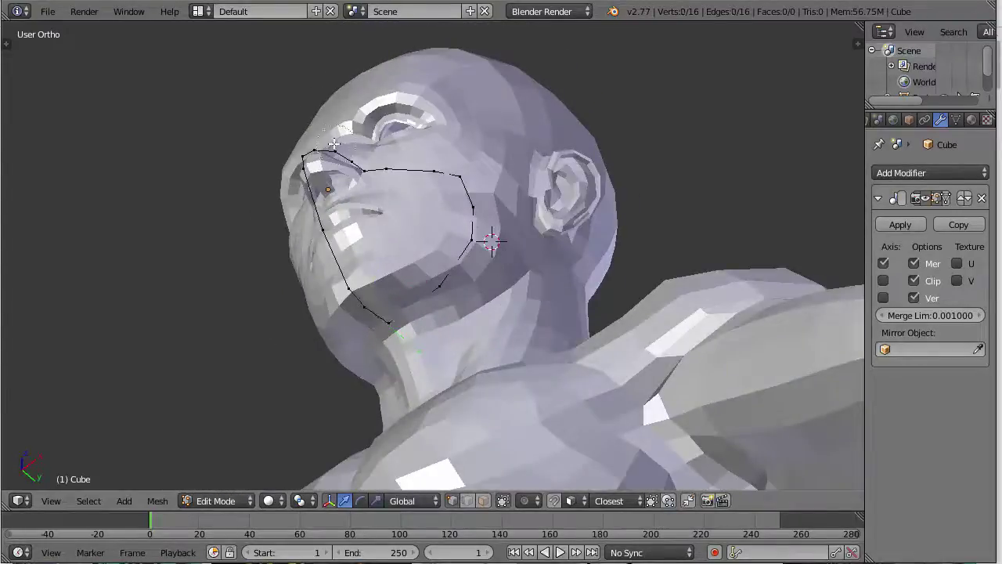
mouse_move(334, 144)
mouse_down()
mouse_move(470, 206)
mouse_move(423, 309)
mouse_up()
right_click(625, 310)
key(z)
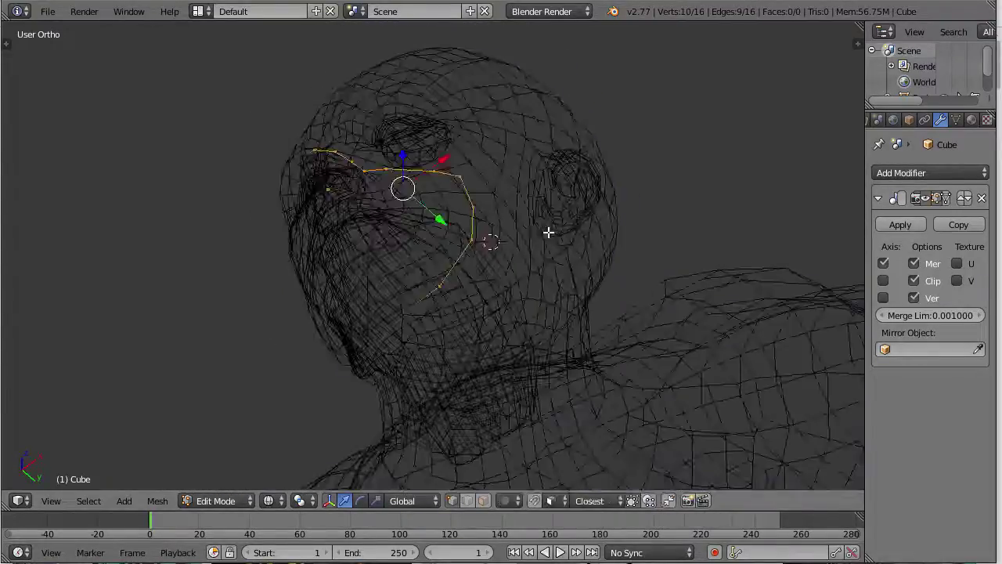
key(z)
key(g)
key(x)
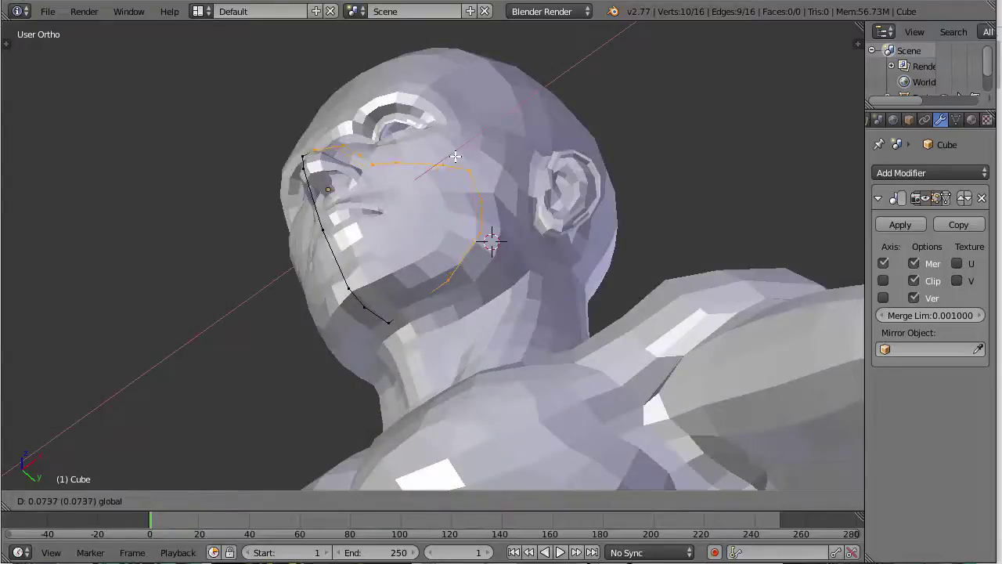
click(456, 157)
click(634, 170)
Step: Select the three lowest jaw vertices and nudge them in side view to follow the drawing's bottom outline
mouse_move(424, 214)
middle_down()
mouse_move(495, 278)
mouse_move(369, 170)
mouse_move(292, 156)
middle_up()
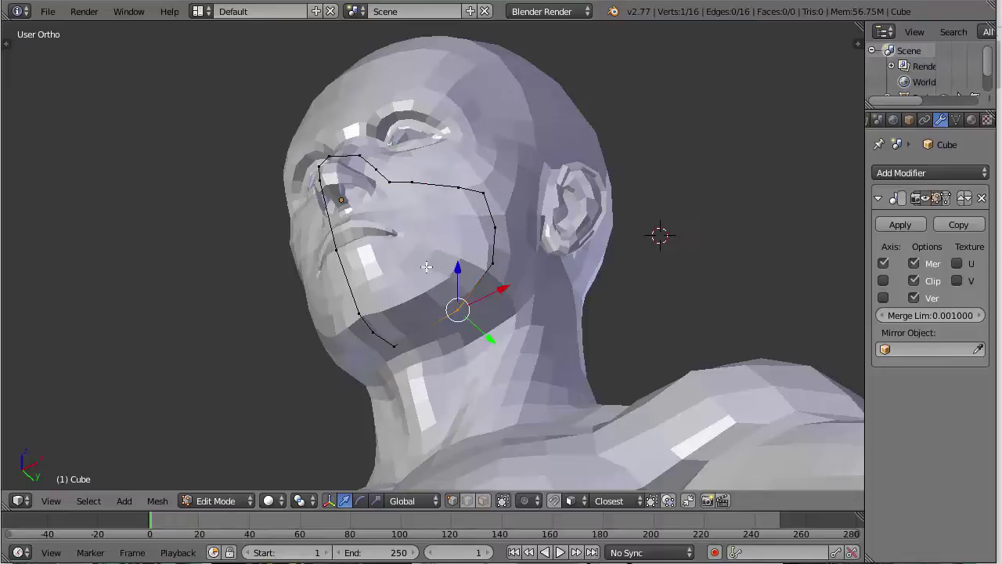
drag(391, 361, 387, 347)
key(Escape)
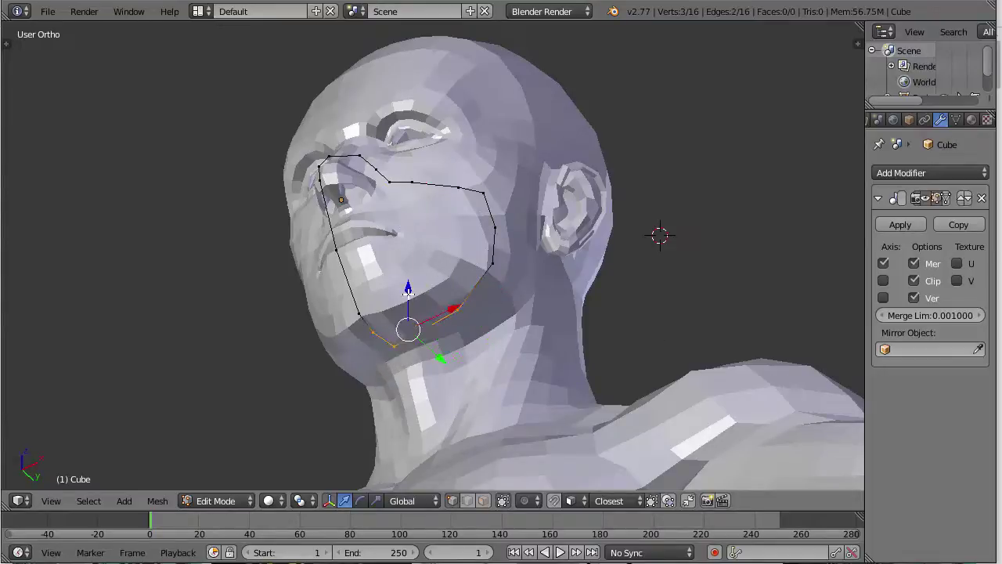
key(KP_3)
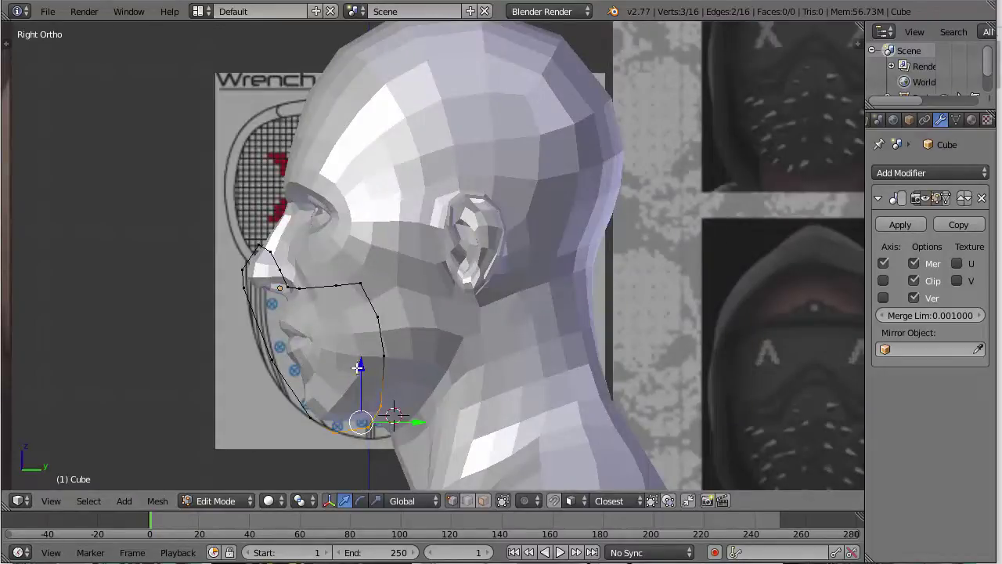
key(g)
click(357, 371)
Step: Select only the front chin vertex of the contour and save the file
key(a)
key(c)
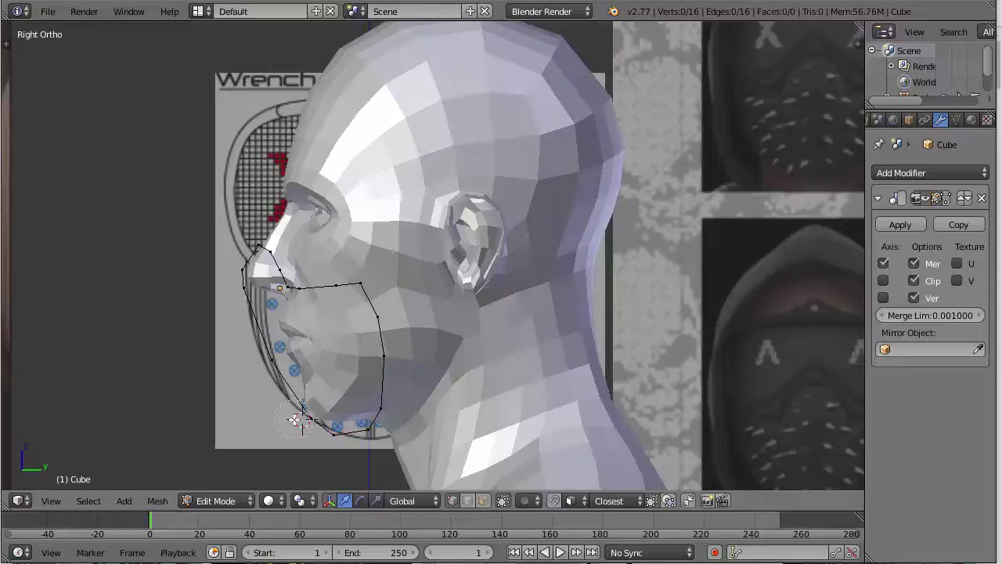
click(306, 416)
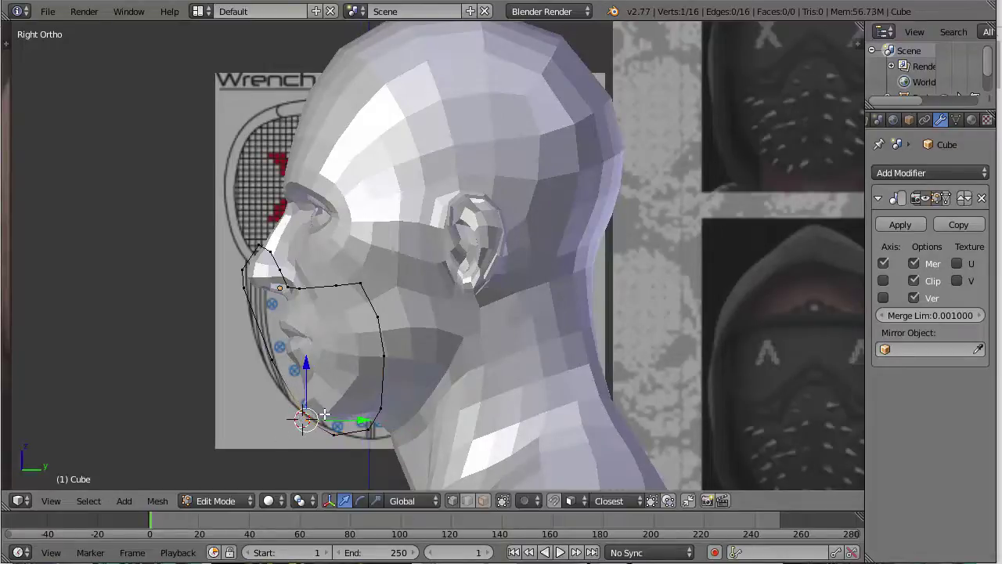
key(ctrl+s)
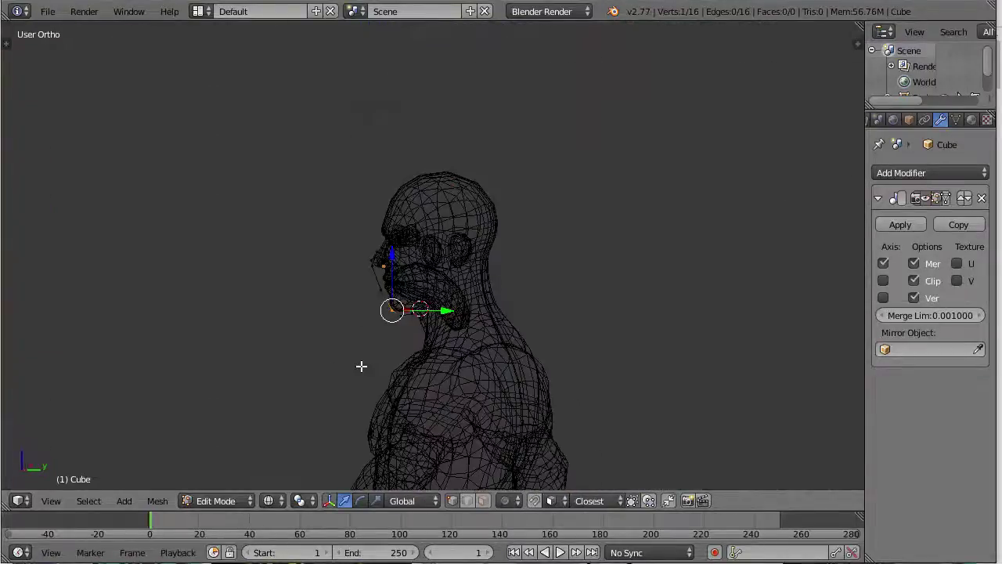
Step: In front view, examine the mask photo's leather panels and edge shape and compare them with the contour on the head
key(KP_1)
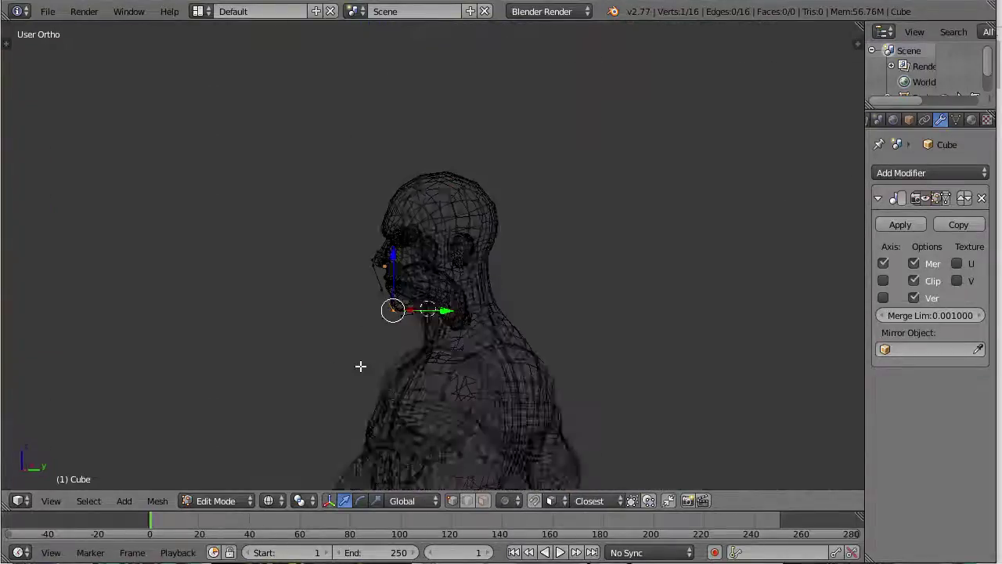
shift+middle_drag(304, 312, 607, 309)
scroll(553, 298, up, 3)
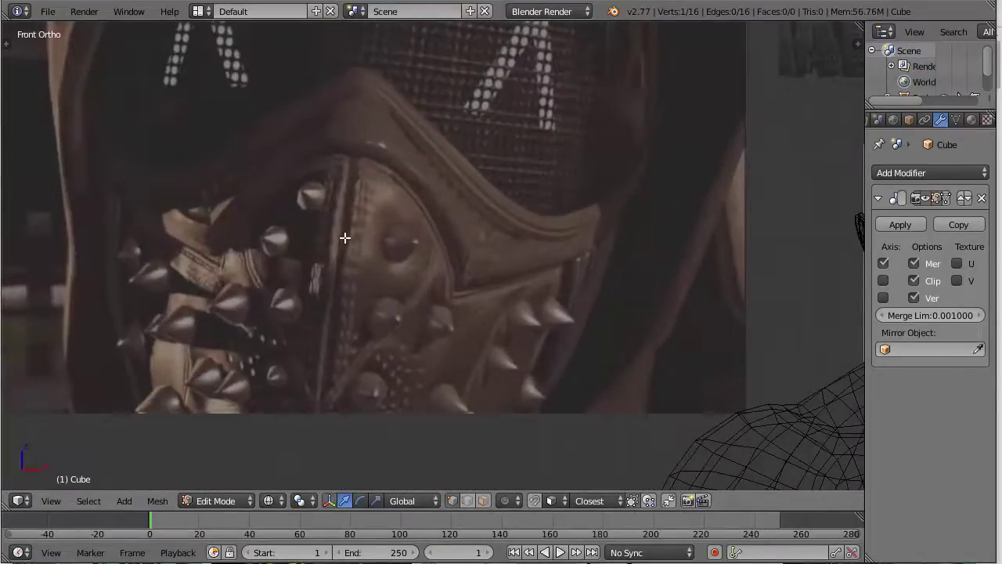
scroll(365, 322, down, 4)
shift+middle_drag(646, 370, 423, 334)
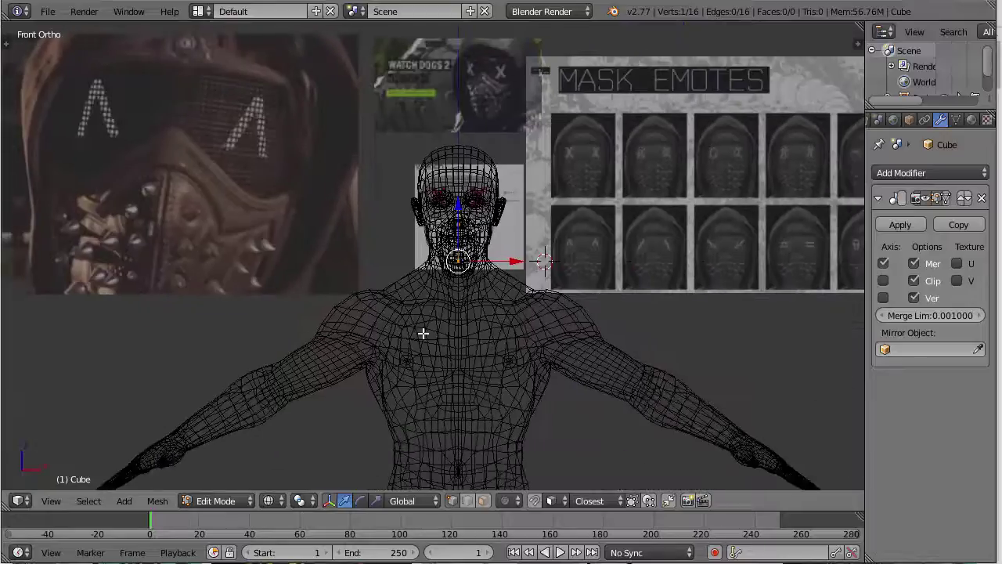
scroll(627, 264, up, 3)
key(z)
scroll(626, 264, up, 4)
shift+middle_drag(646, 263, 553, 326)
Step: Select the whole contour, turn off the mirror's clipping and shift the contour slightly outward along X in front view
key(a)
key(a)
scroll(552, 327, up, 2)
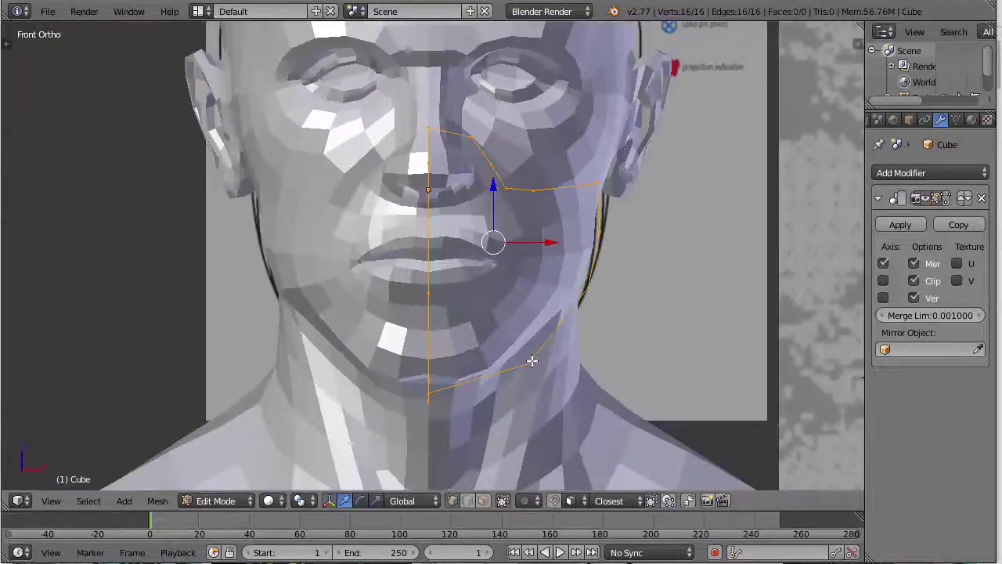
middle_drag(534, 359, 517, 291)
middle_drag(543, 241, 540, 293)
key(KP_3)
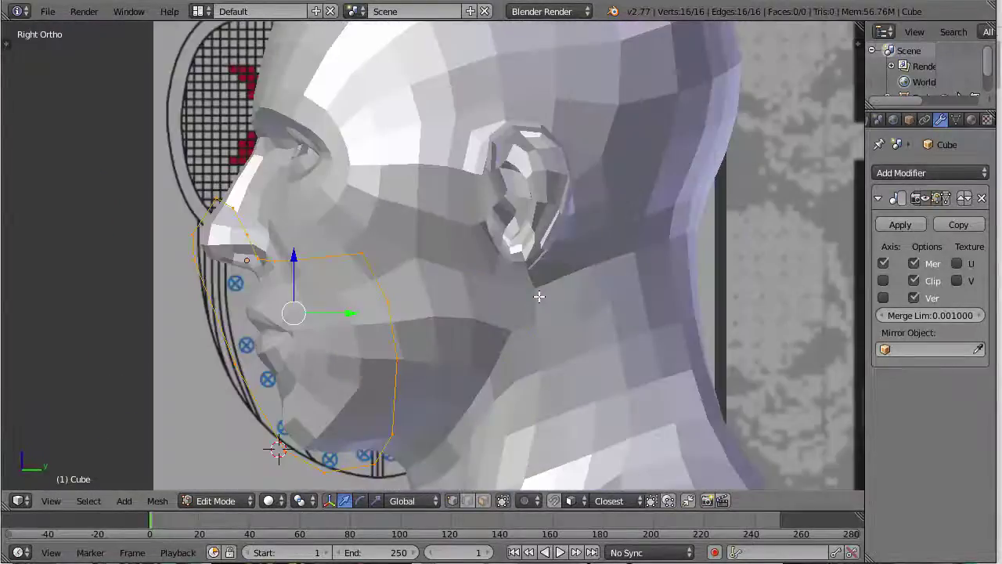
key(KP_1)
click(547, 316)
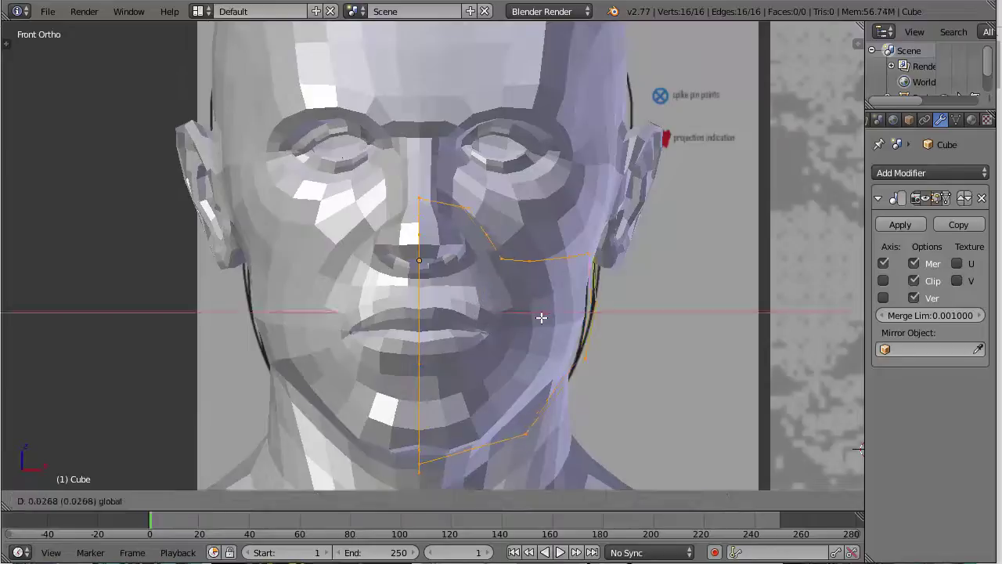
right_click(540, 316)
click(914, 280)
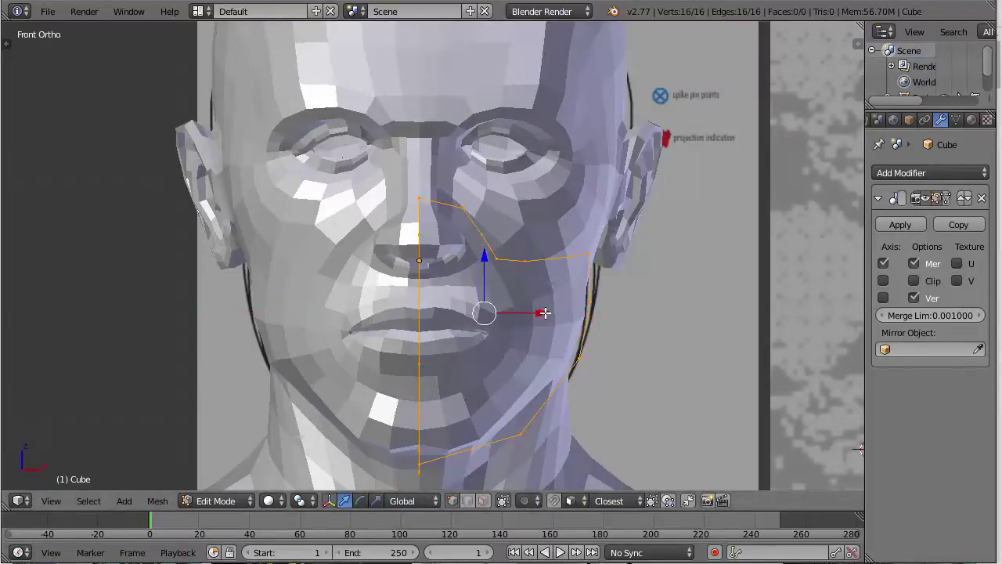
drag(544, 314, 545, 314)
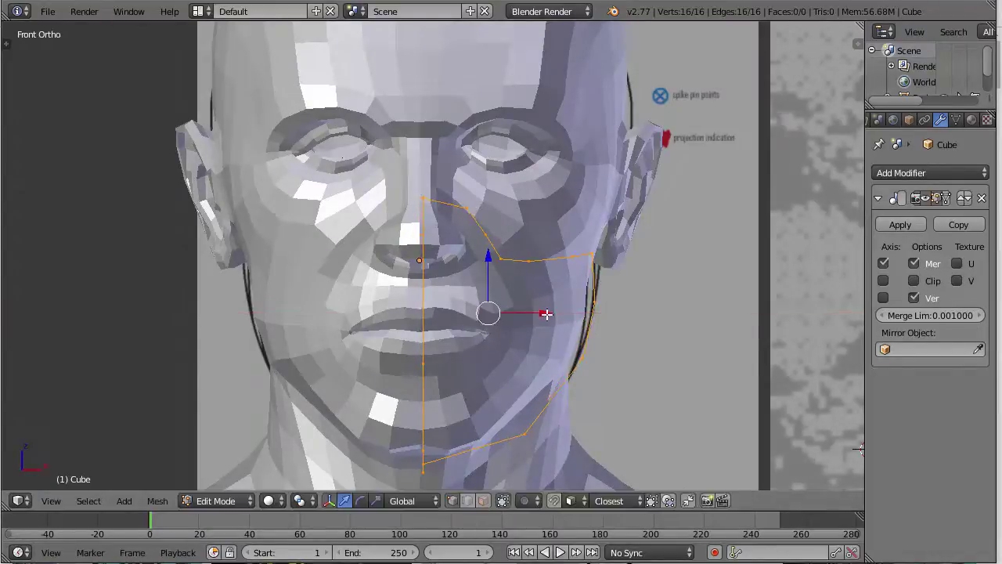
Step: From an angled view, select the contour's centre-line vertices from the nose bridge down to under the chin
middle_drag(497, 304, 539, 177)
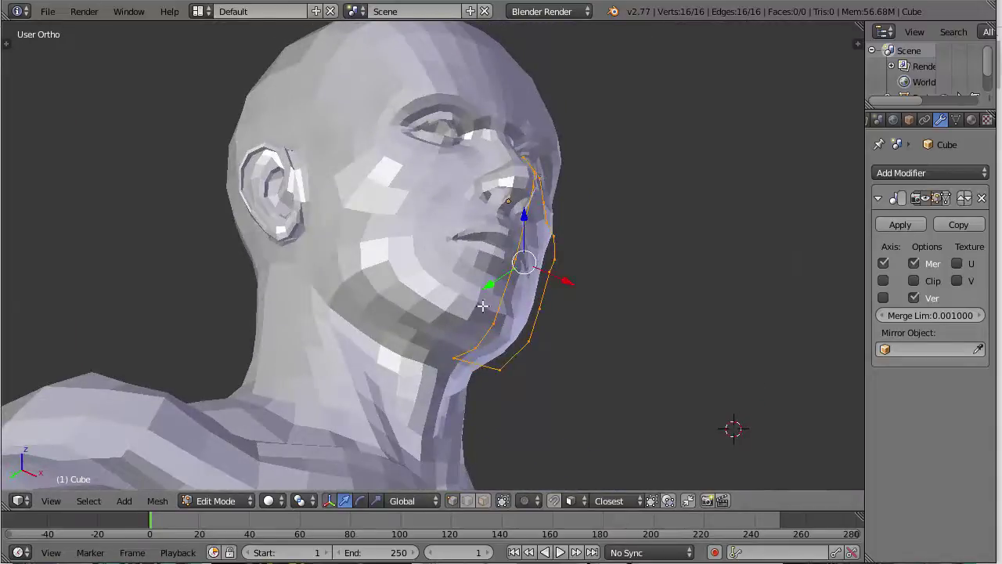
middle_drag(594, 243, 555, 231)
right_click(542, 179)
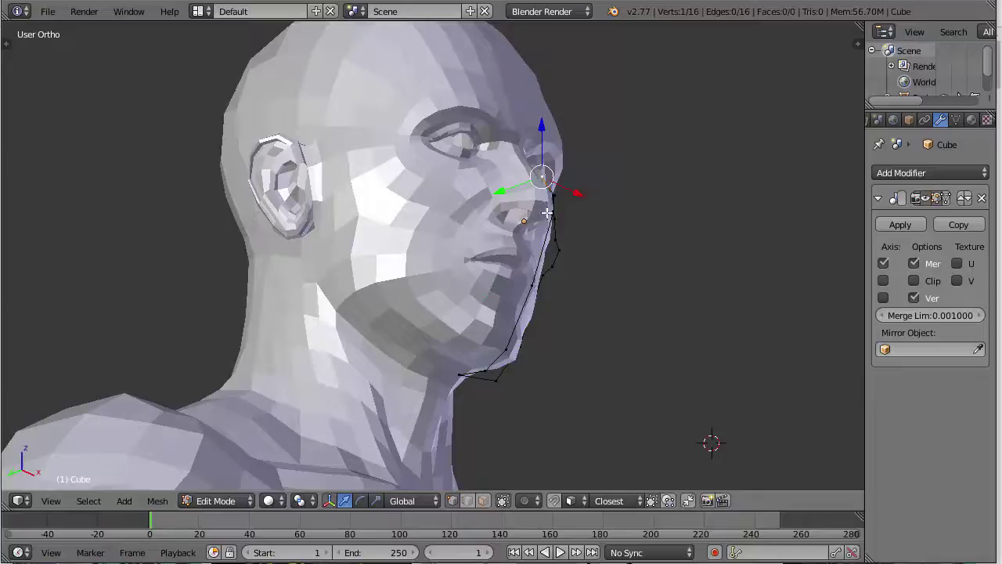
ctrl+right_click(460, 366)
Step: Check the selected centre line against the head and mask references from the side and front views
key(KP_6)
key(KP_3)
key(KP_1)
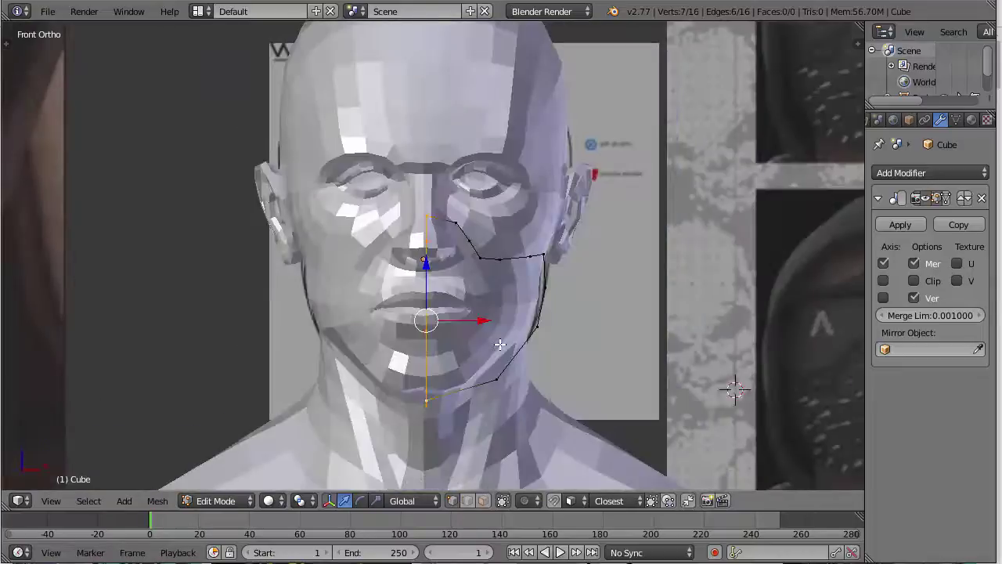
key(KP_3)
key(KP_1)
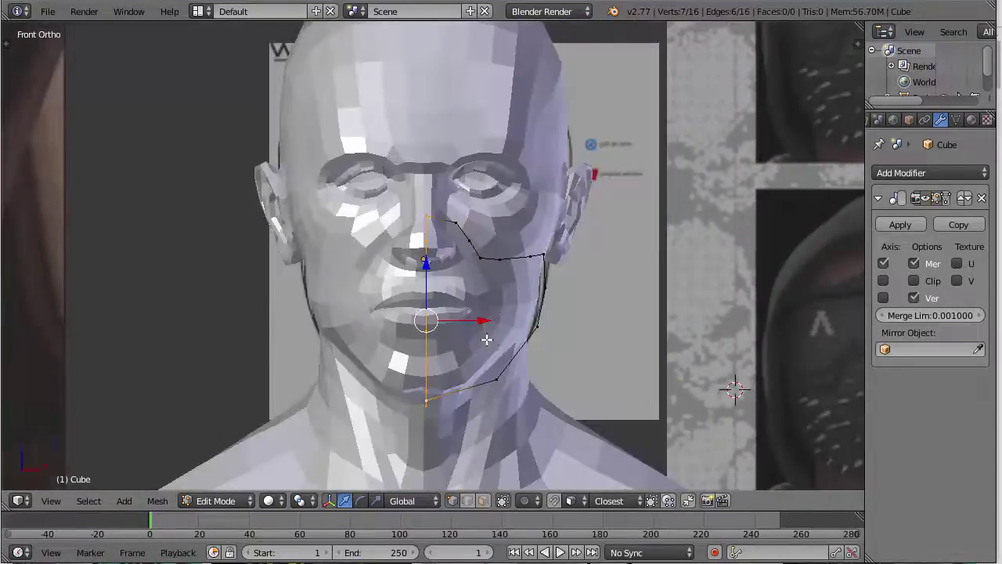
scroll(488, 338, down, 4)
shift+middle_drag(309, 338, 560, 344)
shift+middle_drag(550, 288, 452, 263)
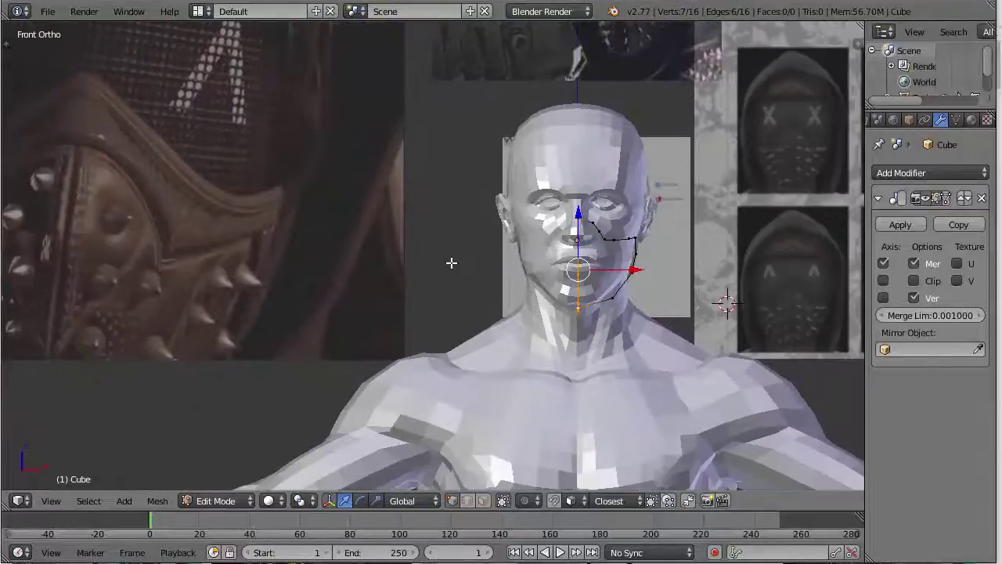
key(ctrl+KP_3)
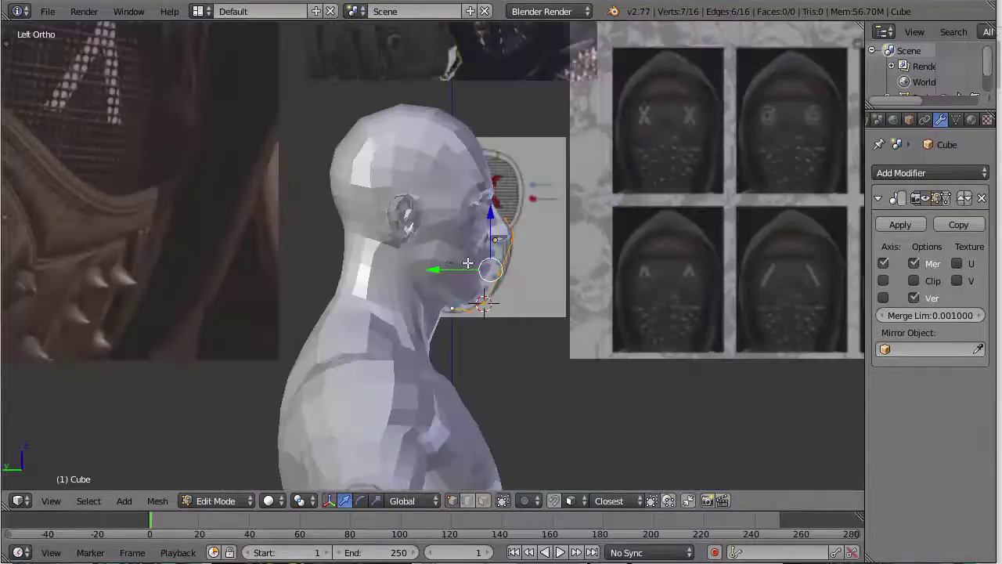
Step: In left side view, extrude the selected centre line and scale it slightly inward to form a strip along the mask's profile
scroll(470, 261, up, 6)
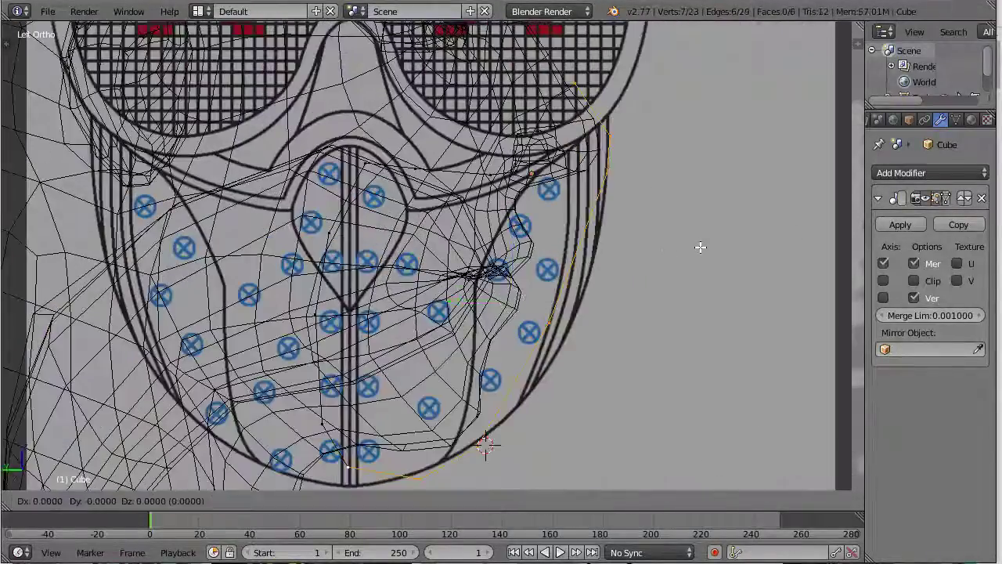
key(ctrl+z)
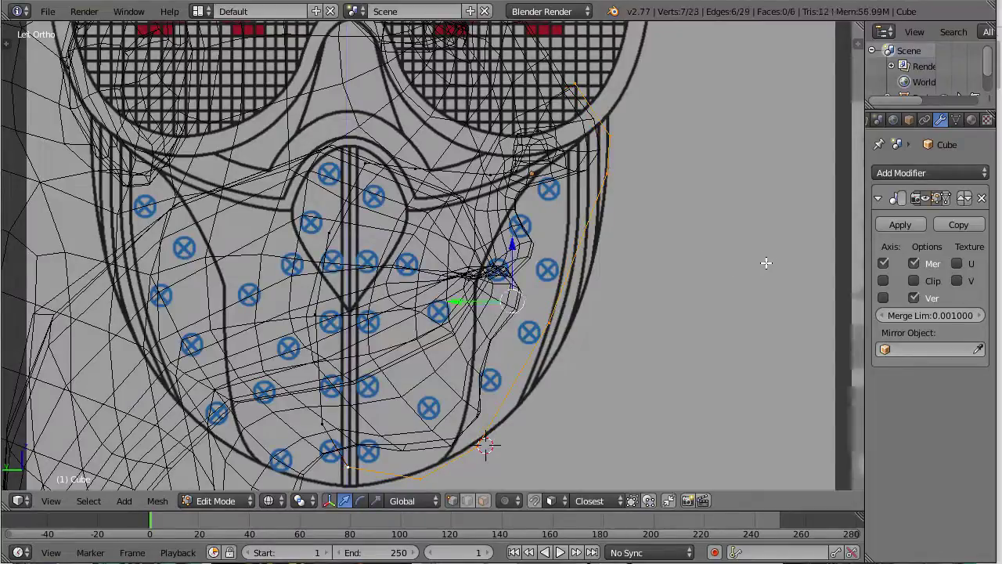
key(e)
key(s)
click(749, 263)
key(x)
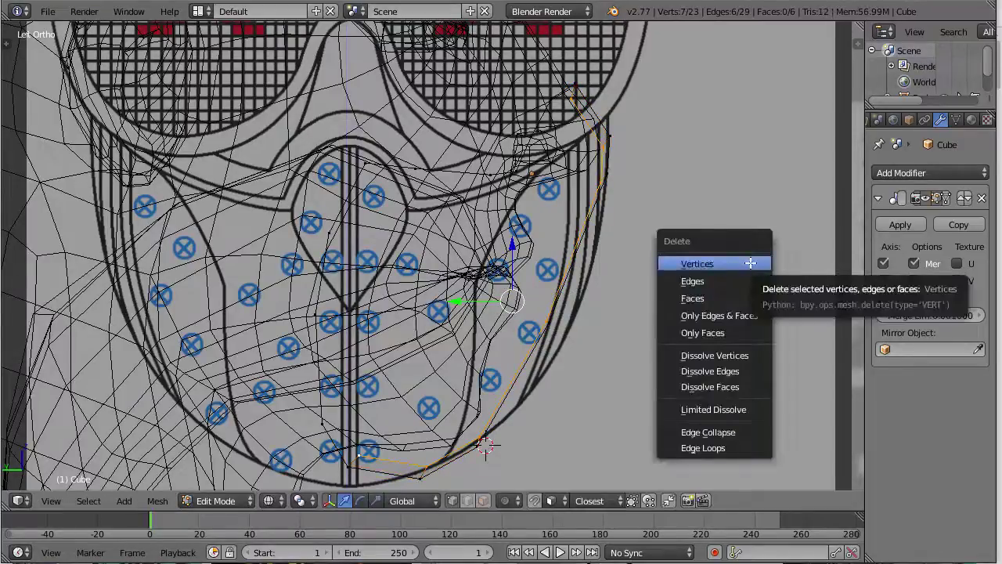
key(z)
Step: Move the strip's inner vertices under the chin, at the chin and before the mouth towards the face to widen the strip
right_click(372, 455)
key(g)
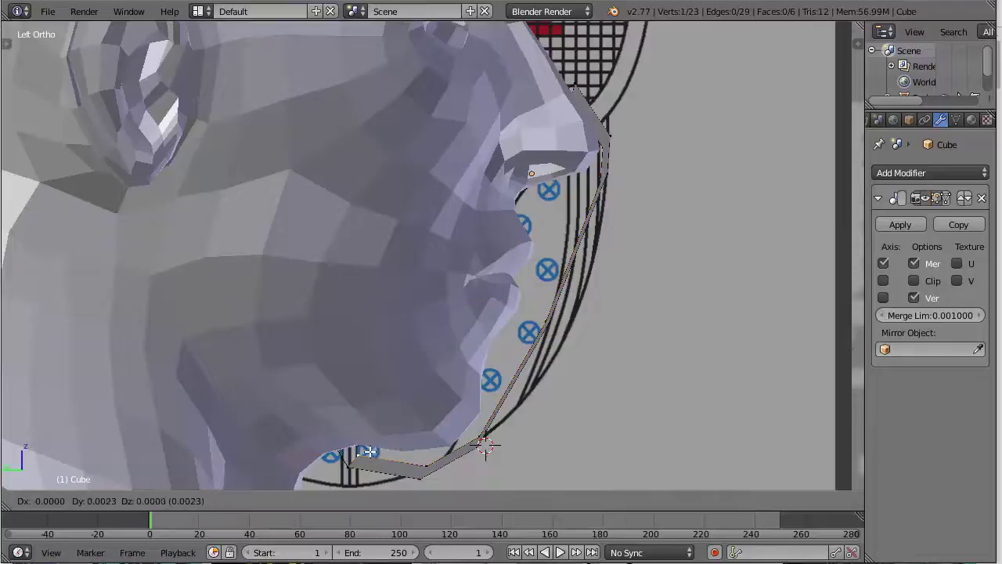
click(369, 449)
right_click(418, 461)
right_click(472, 431)
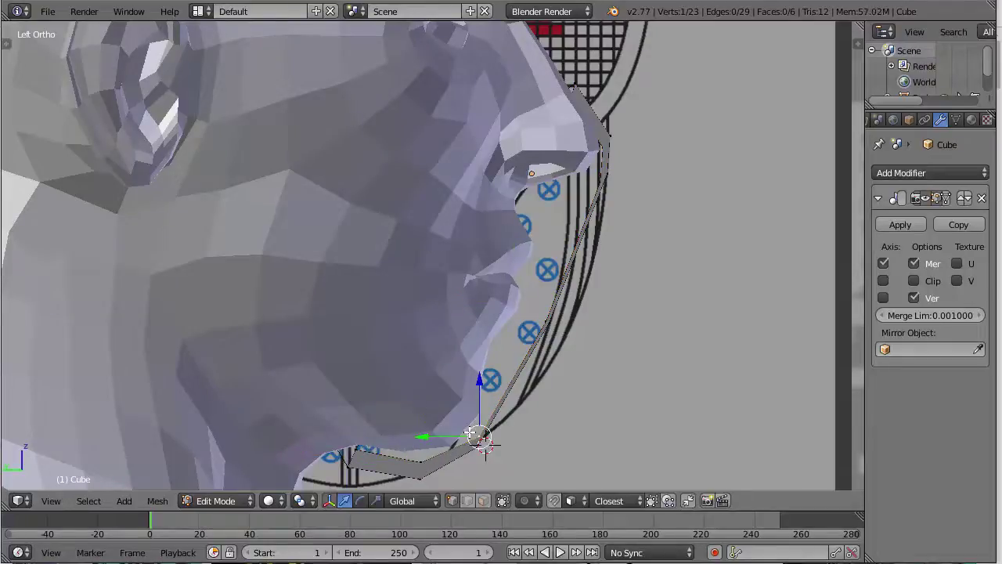
right_click(539, 321)
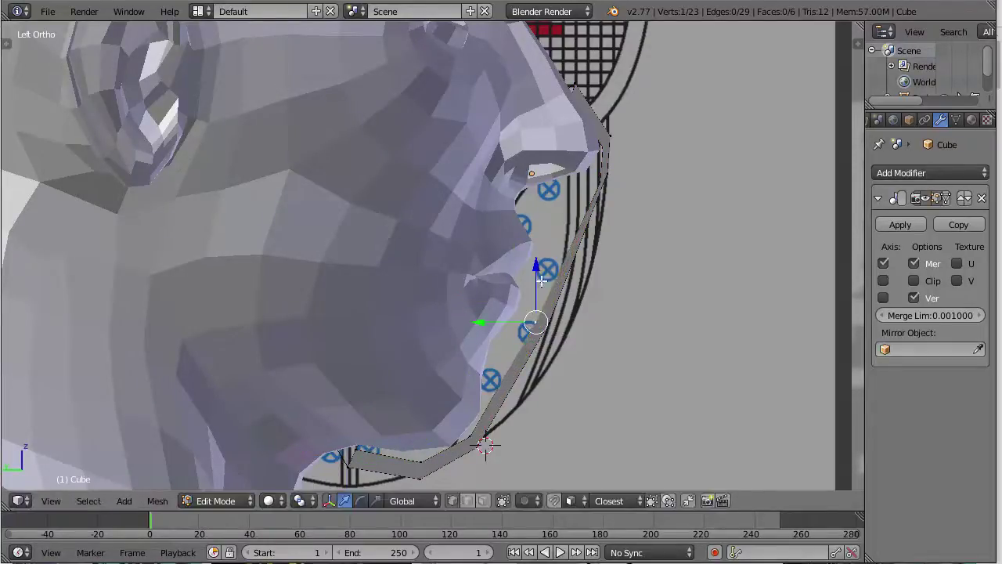
key(z)
Step: Select the two upper end vertices of the strip at the nose bridge and shift them slightly up and forward
right_click(570, 102)
key(z)
key(z)
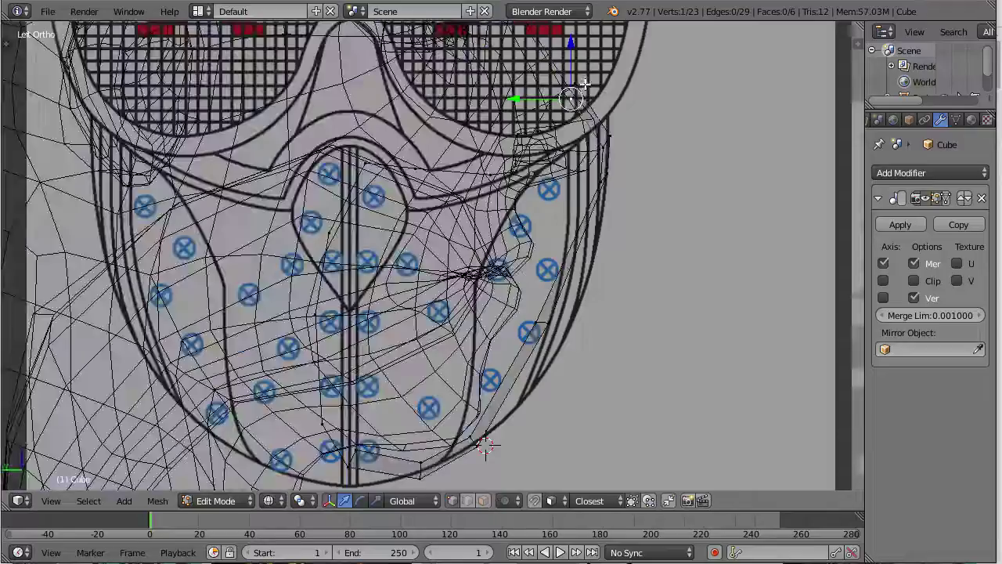
shift+right_click(583, 85)
key(g)
click(610, 63)
key(z)
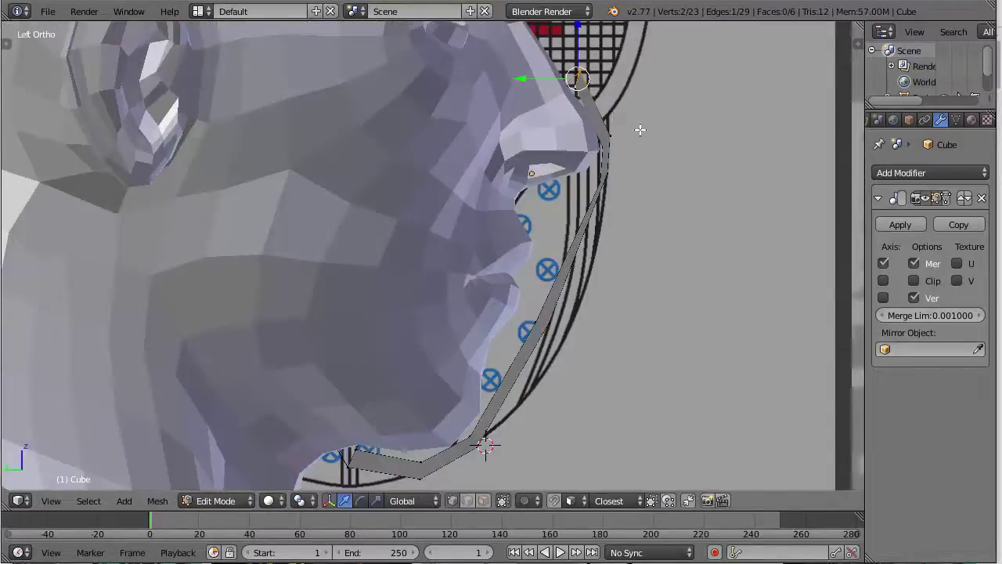
Step: Select the vertex pair at the nose tip and move it slightly forward and up, away from the nose
key(a)
key(c)
click(613, 141)
right_click(633, 129)
key(g)
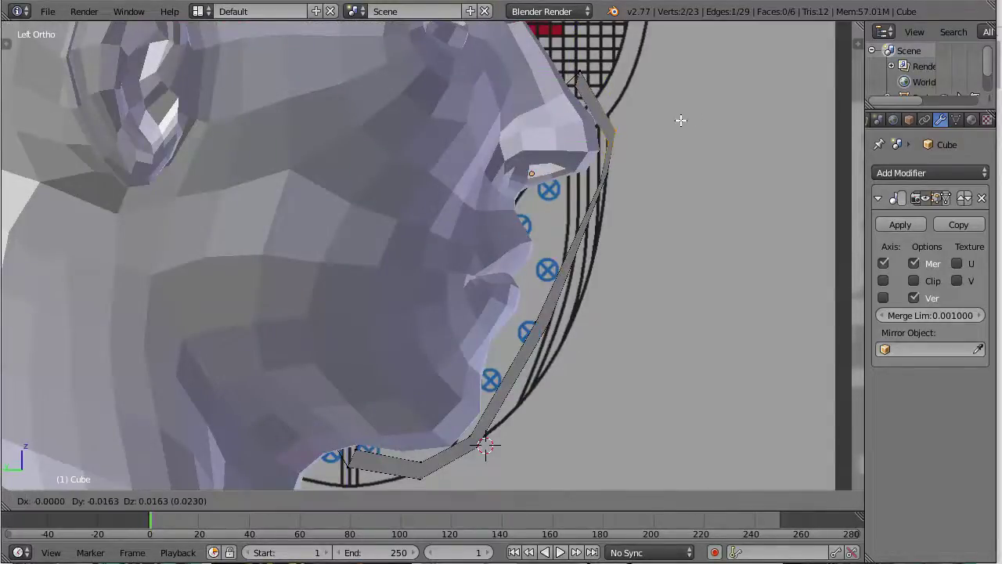
click(681, 120)
Step: Move the strip's inner vertices at and below the nose tip towards the face to even out its width
key(a)
key(c)
right_click(609, 139)
key(g)
click(604, 130)
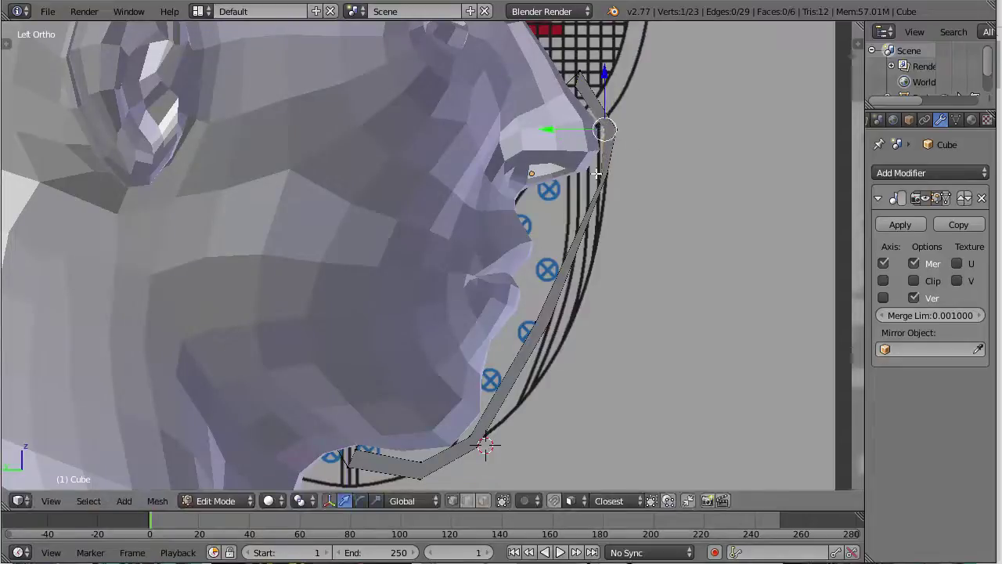
right_click(600, 185)
key(g)
click(589, 177)
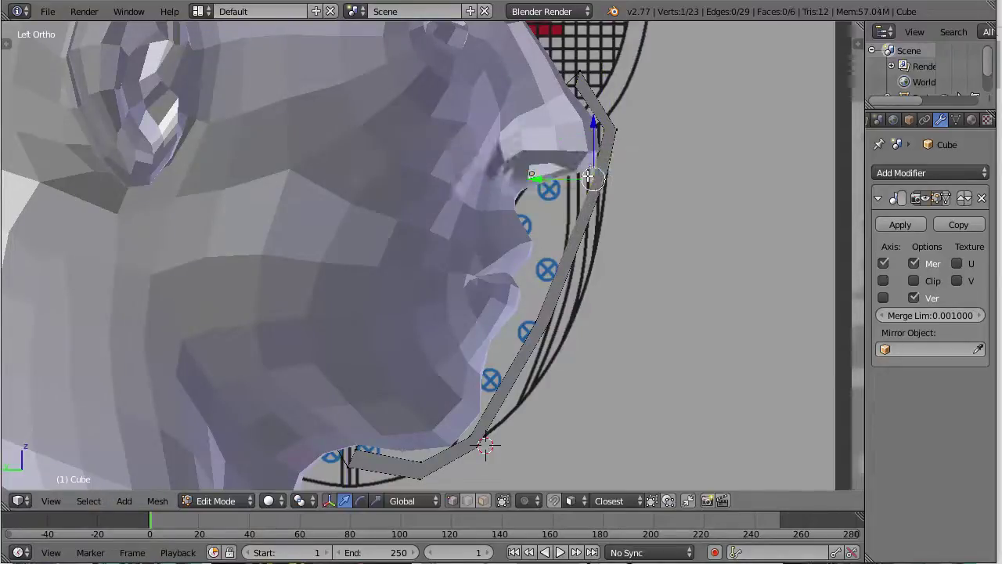
Step: Inspect the strip from angled views, save over the existing blend file and return the mask to Object Mode
key(z)
scroll(631, 175, down, 4)
middle_drag(631, 175, 444, 186)
key(z)
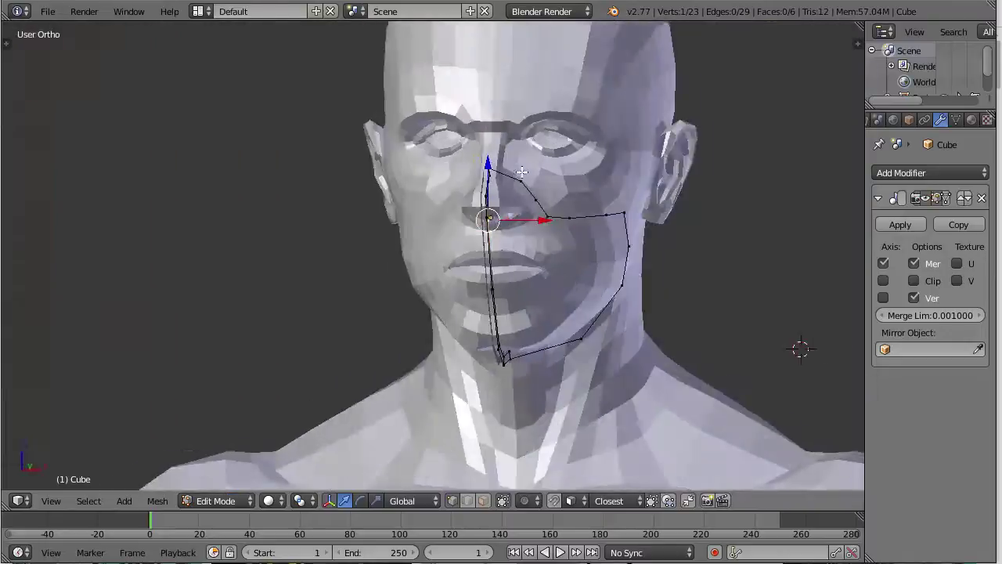
middle_drag(704, 180, 502, 170)
key(ctrl+s)
click(503, 170)
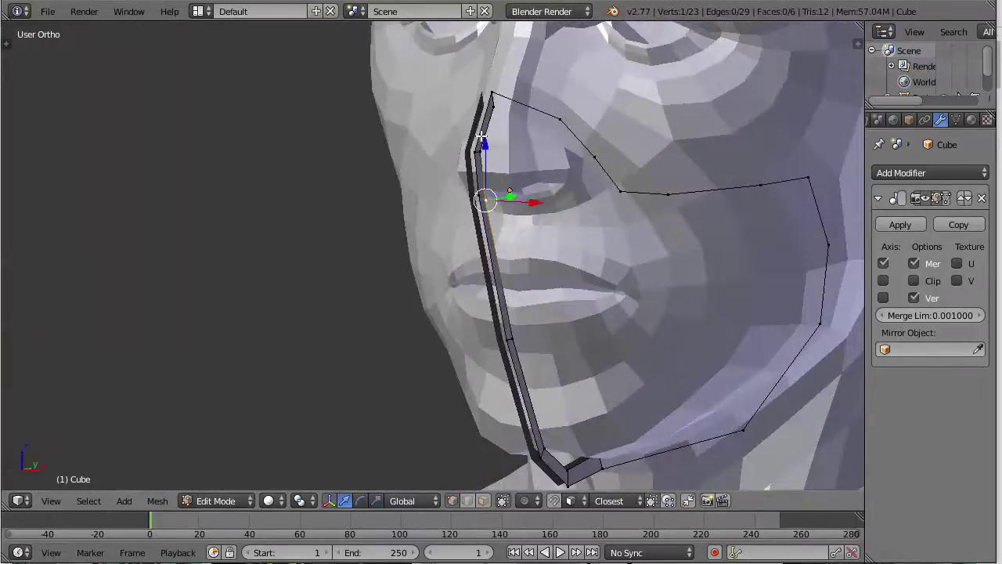
scroll(493, 157, down, 3)
key(Tab)
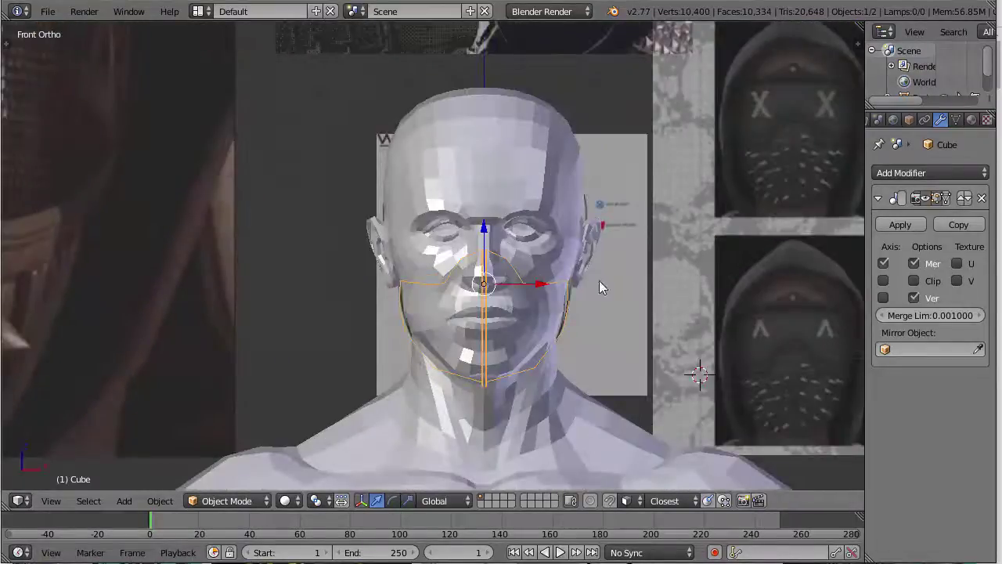
Step: In front view, edit the mask, move the lower jaw vertex towards the chin and add another vertex further up the jawline
middle_drag(555, 276, 530, 353)
key(Tab)
key(KP_1)
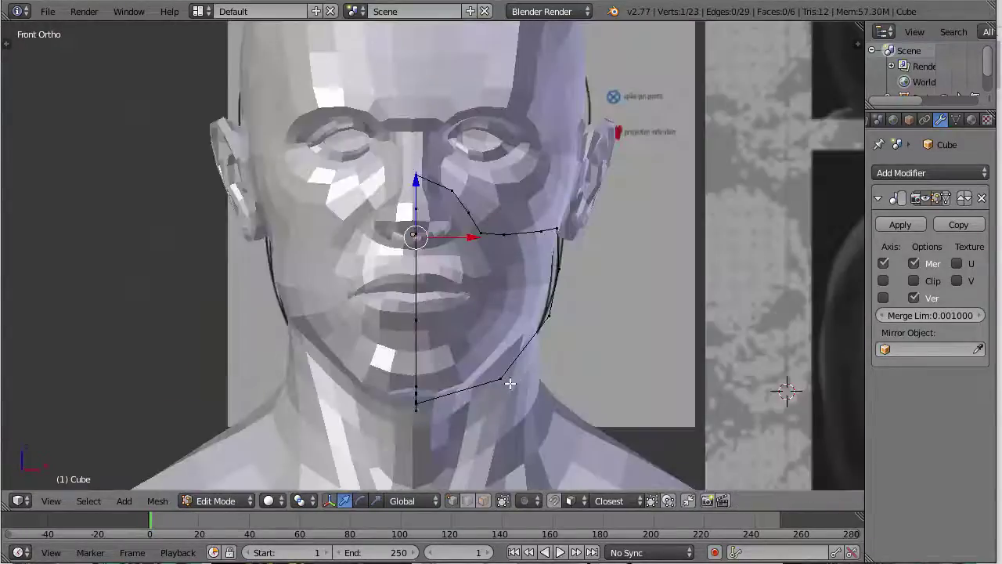
key(g)
click(477, 395)
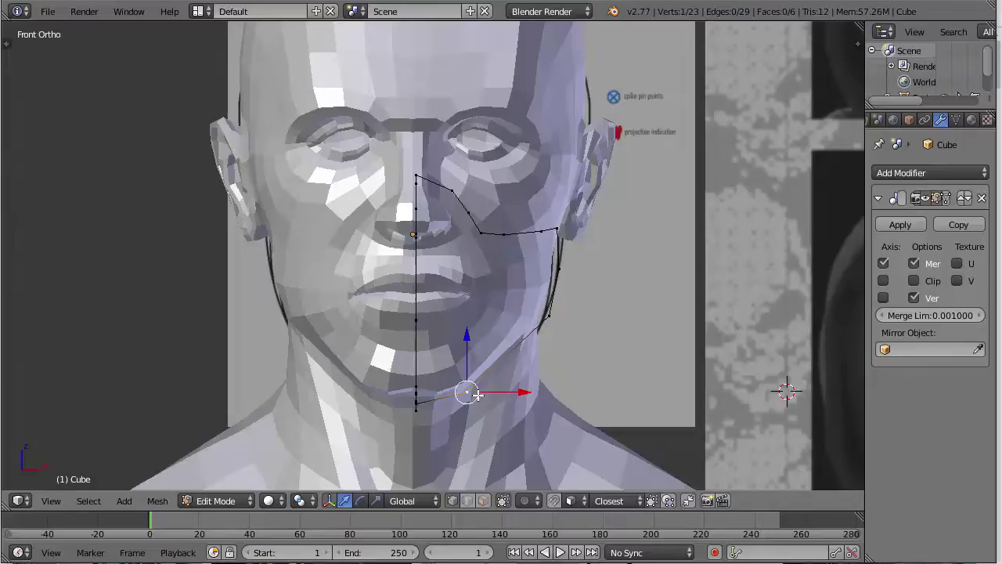
key(g)
click(504, 364)
Step: Adjust the upper jaw vertices at the side of the face to follow the reference mask's outline
right_click(549, 315)
key(g)
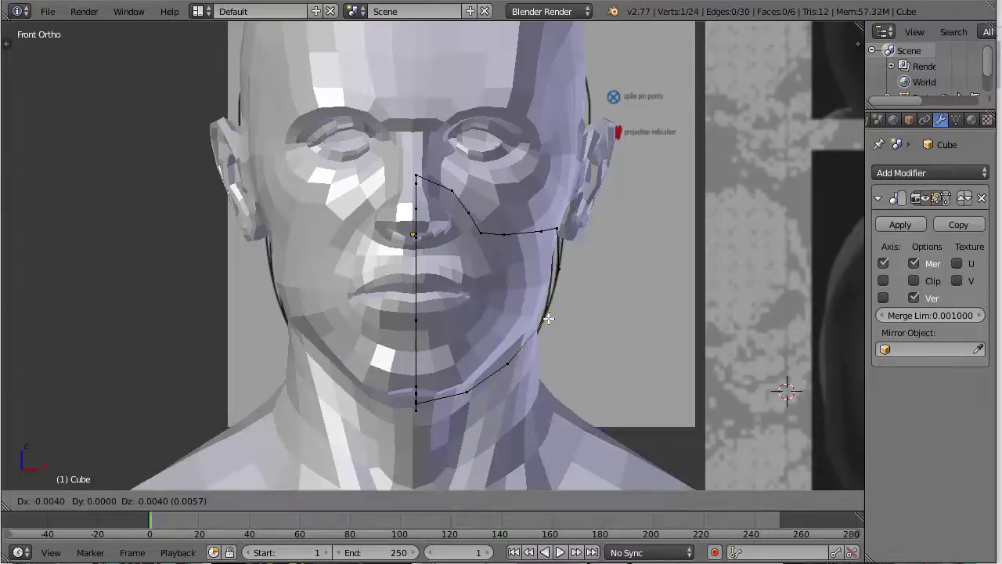
click(545, 318)
key(z)
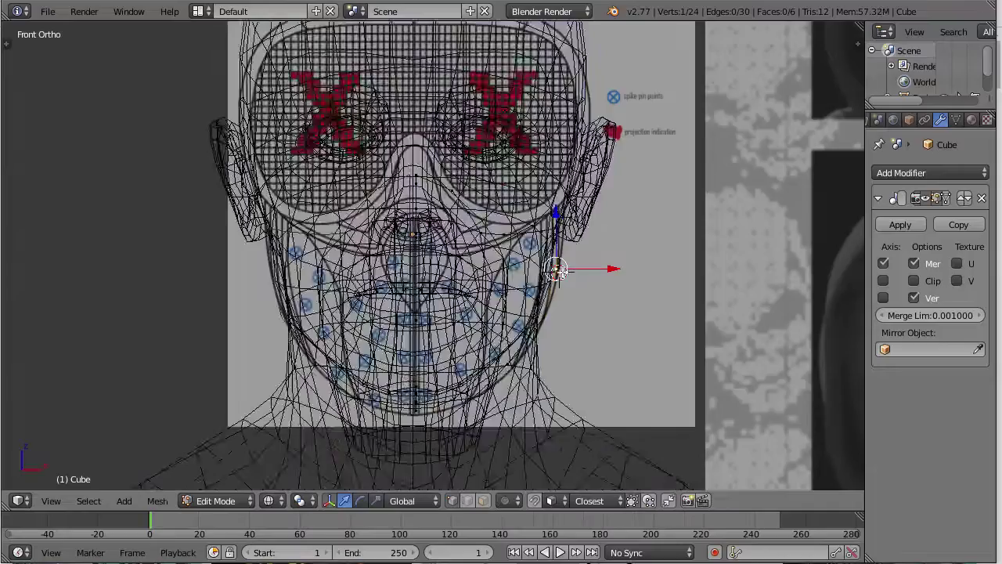
scroll(559, 269, down, 2)
key(z)
Step: In right side view, extrude a chain of vertices from the upper edge beside the nose down to the chin
mouse_move(627, 281)
middle_down()
mouse_move(526, 237)
mouse_move(474, 272)
middle_up()
scroll(525, 237, down, 4)
key(KP_3)
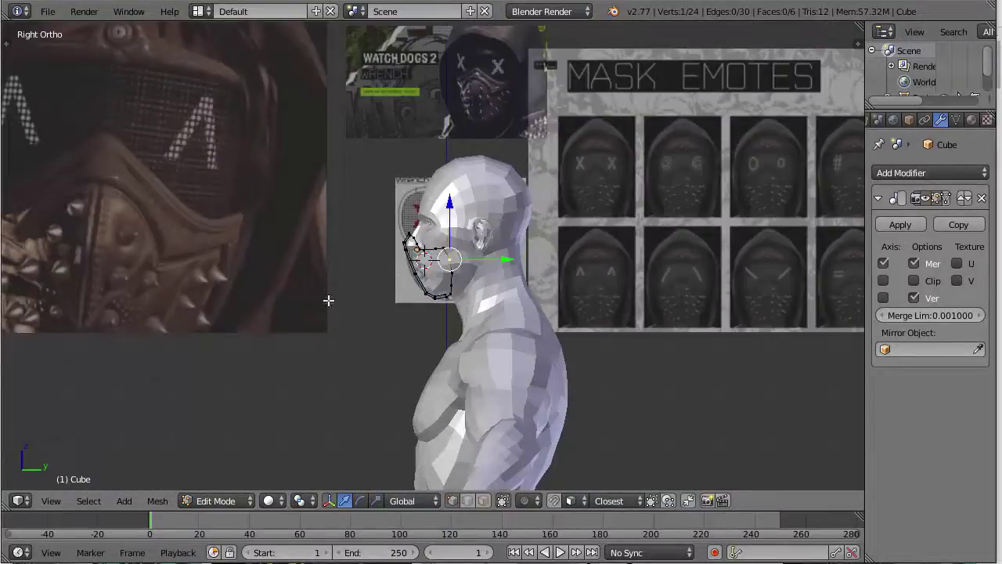
scroll(368, 266, up, 10)
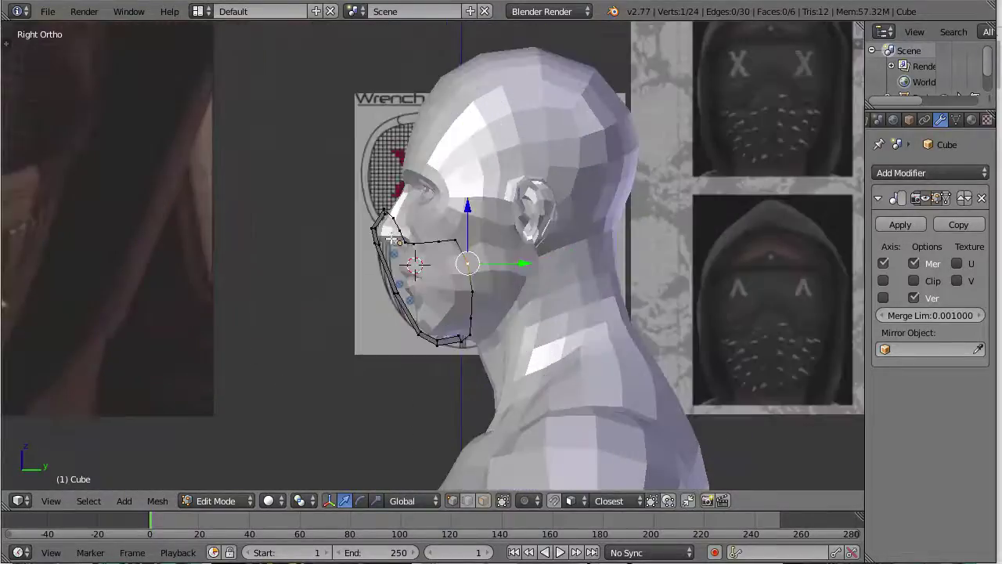
key(e)
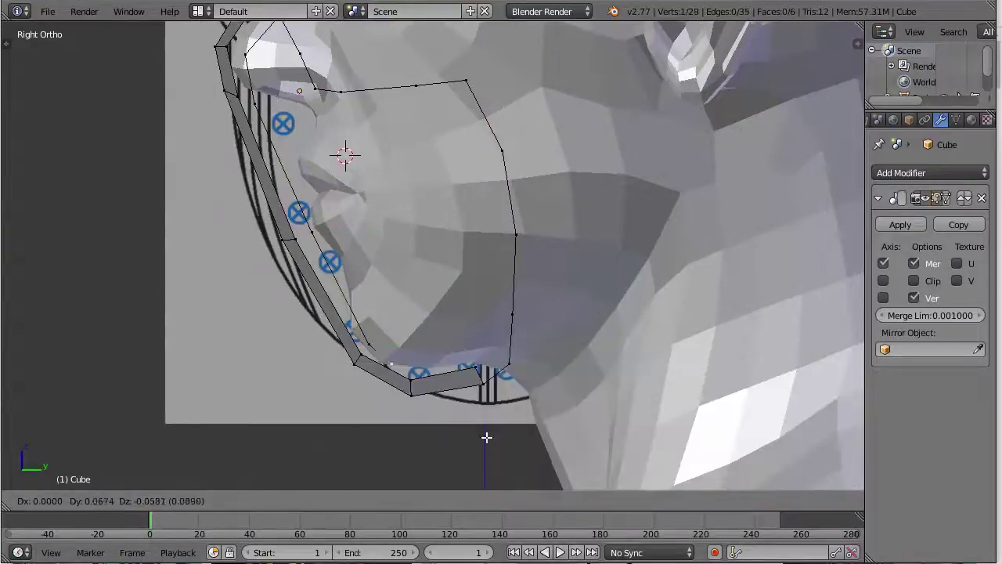
Step: Fill the gap between the centre strip and the vertex chain with faces and save over the existing file
middle_drag(485, 494, 468, 276)
key(f)
right_click(447, 259)
key(KP_1)
key(z)
right_click(402, 273)
key(z)
key(ctrl+s)
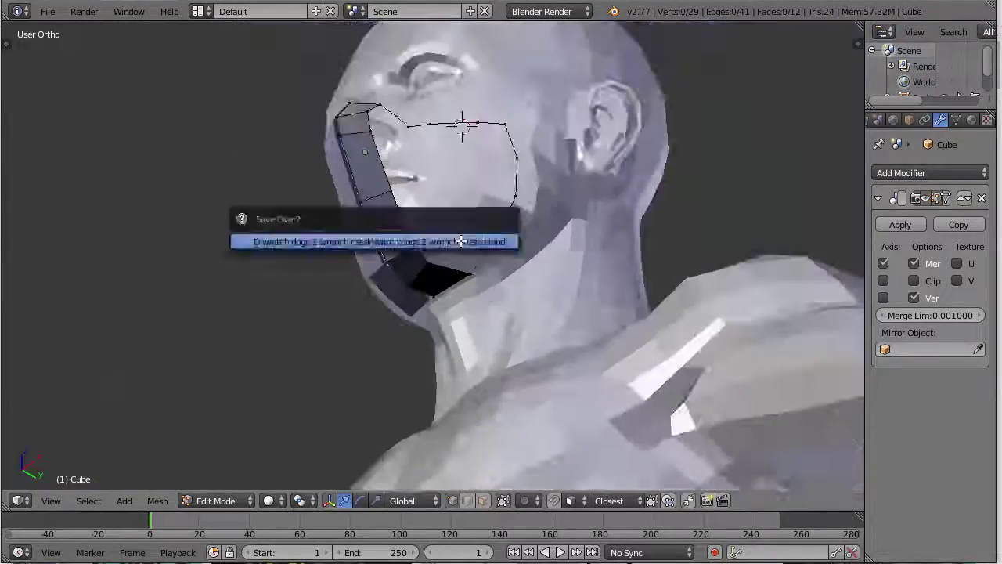
click(461, 242)
middle_drag(462, 242, 502, 181)
key(a)
Step: In right side view, extrude a second chain of vertices from the upper edge beside the nose down to the chin
key(KP_1)
drag(525, 179, 512, 179)
middle_drag(512, 180, 403, 177)
right_click(362, 85)
key(KP_3)
key(e)
click(379, 94)
key(e)
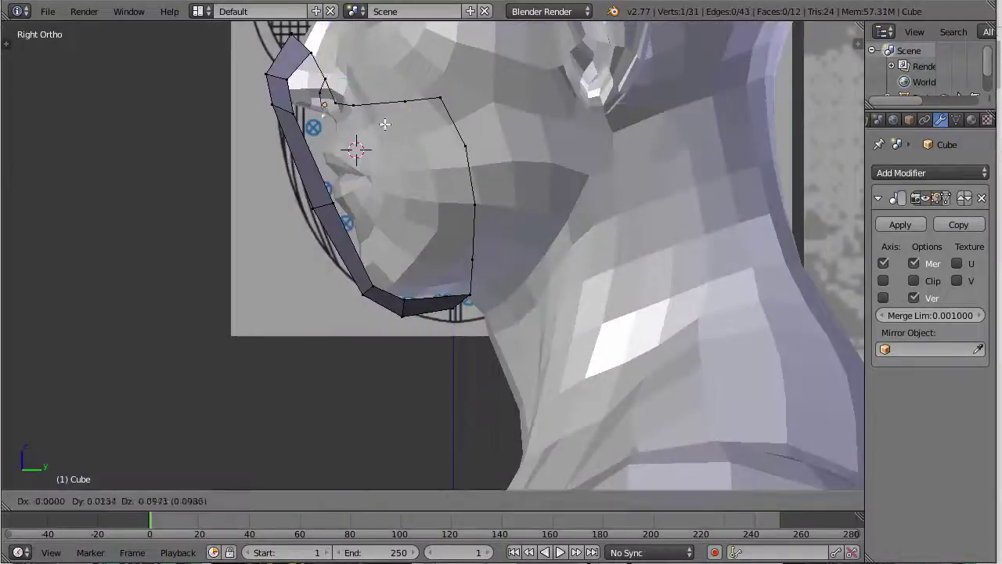
click(386, 123)
key(e)
click(445, 278)
Step: Fit the second chain's lower end to the jawline in front view and fill faces between it and the front panel
middle_drag(444, 279, 523, 268)
key(KP_1)
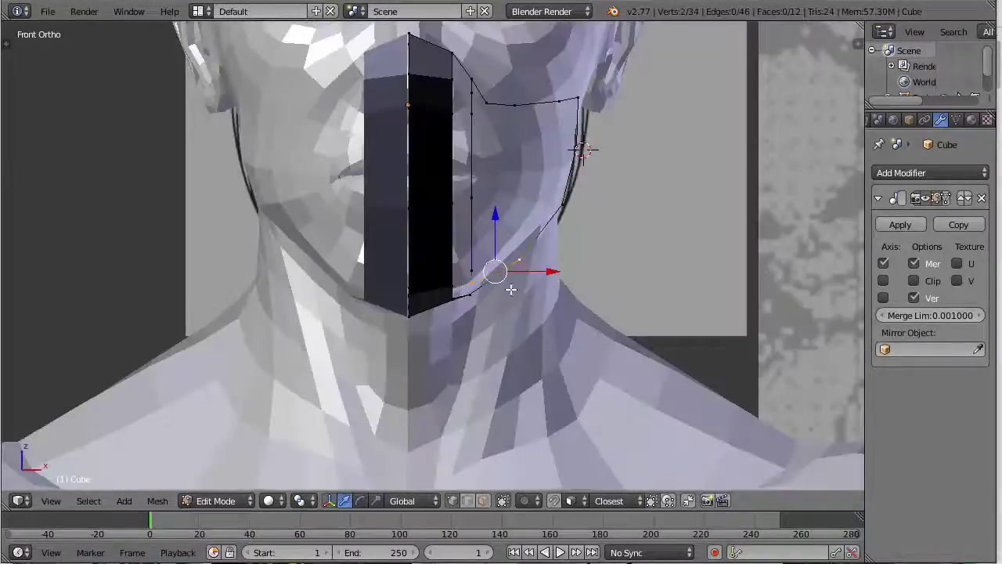
key(z)
right_click(482, 293)
key(z)
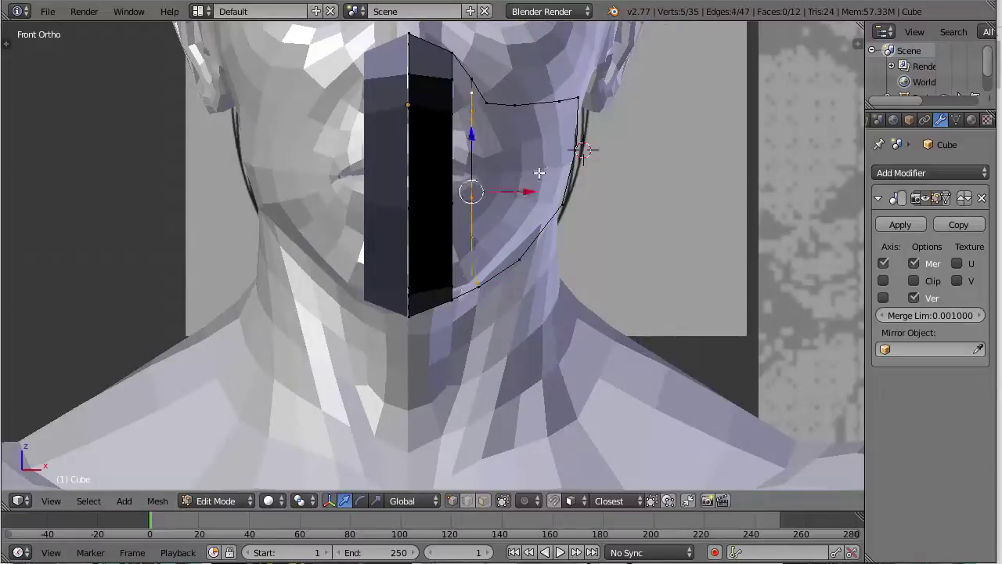
middle_drag(494, 270, 465, 295)
right_click(464, 295)
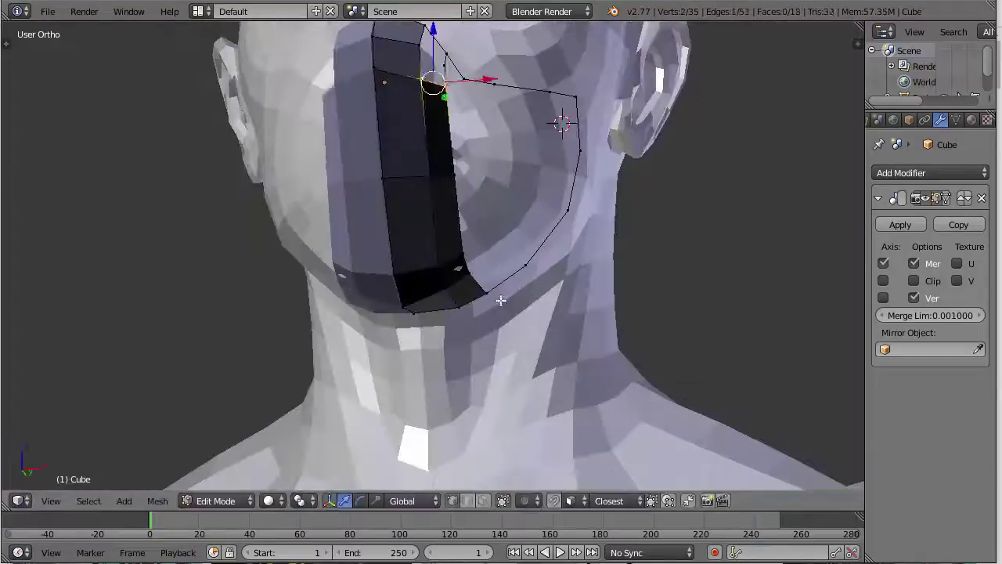
key(f)
key(f)
Step: In front view, shift the panel vertices beside the nose slightly inward along X
scroll(606, 159, down, 2)
scroll(606, 159, up, 2)
middle_drag(675, 157, 602, 146)
key(KP_1)
right_click(453, 80)
drag(501, 82, 494, 83)
right_click(448, 114)
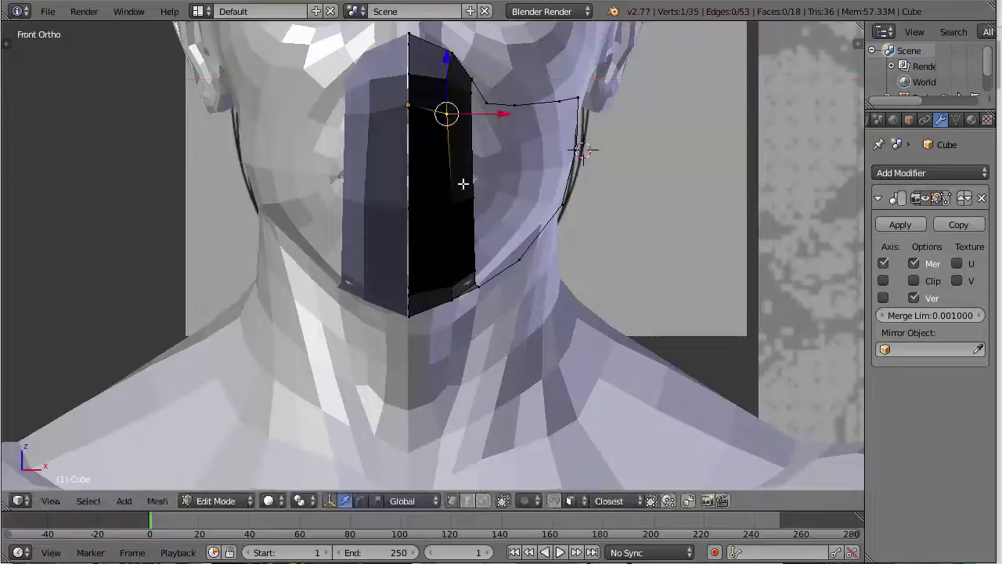
Step: In right side view, extrude a third chain of vertices from the upper edge beside the nostril down towards the jaw
middle_drag(463, 183, 287, 194)
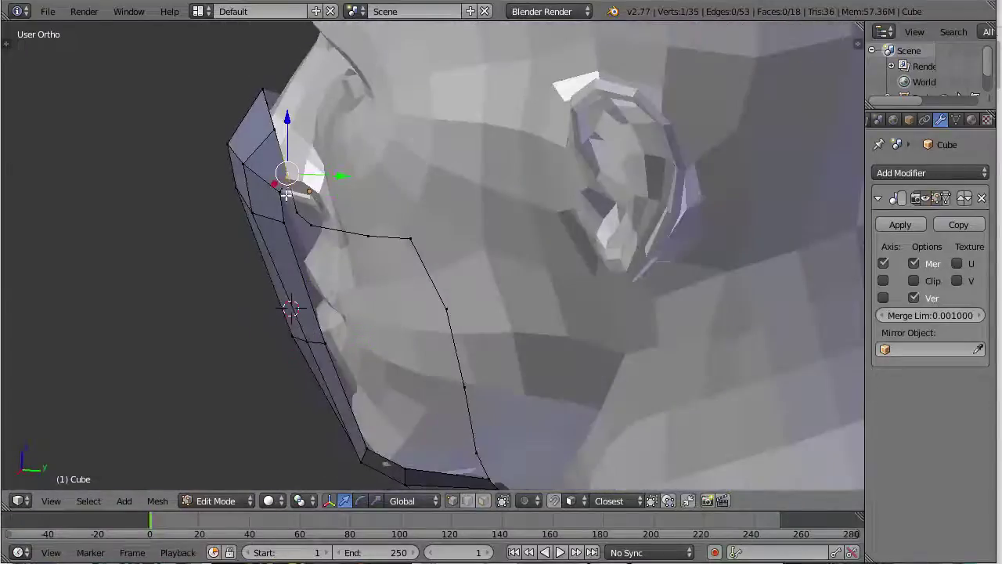
key(KP_3)
key(e)
click(448, 457)
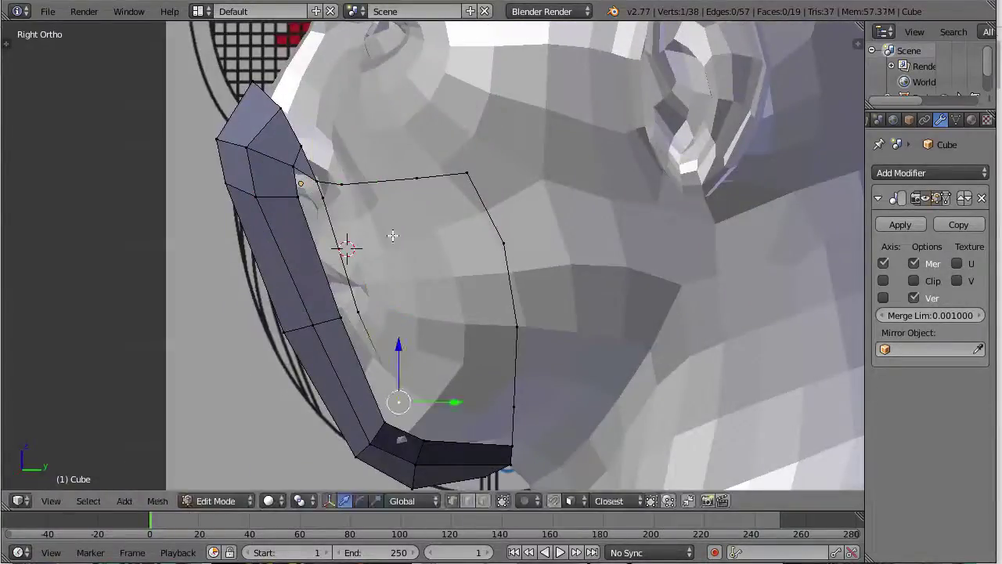
Step: In front view, spread the third chain's vertices outward over the cheek and extend it to the jawline
shift+right_click(530, 400)
key(KP_1)
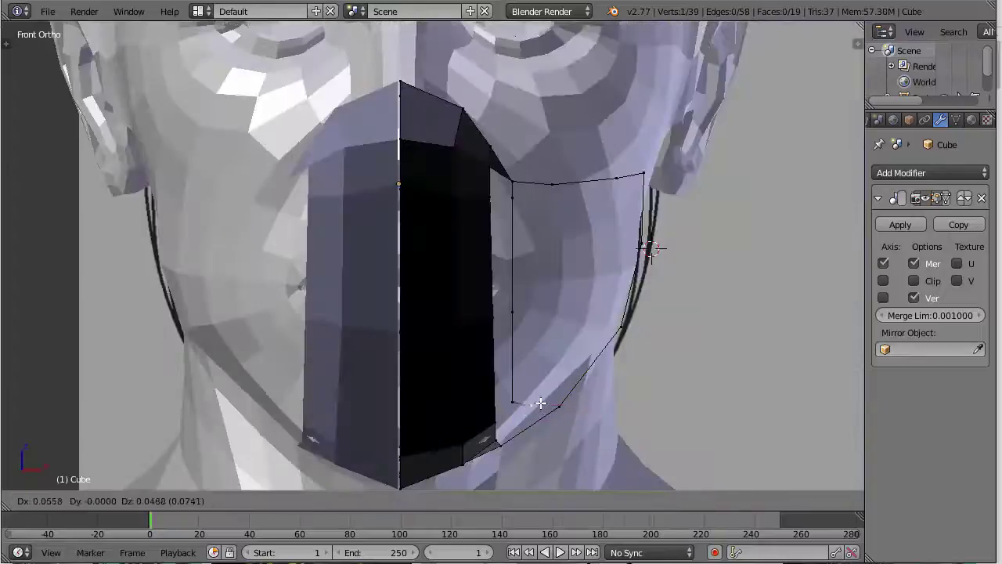
click(553, 401)
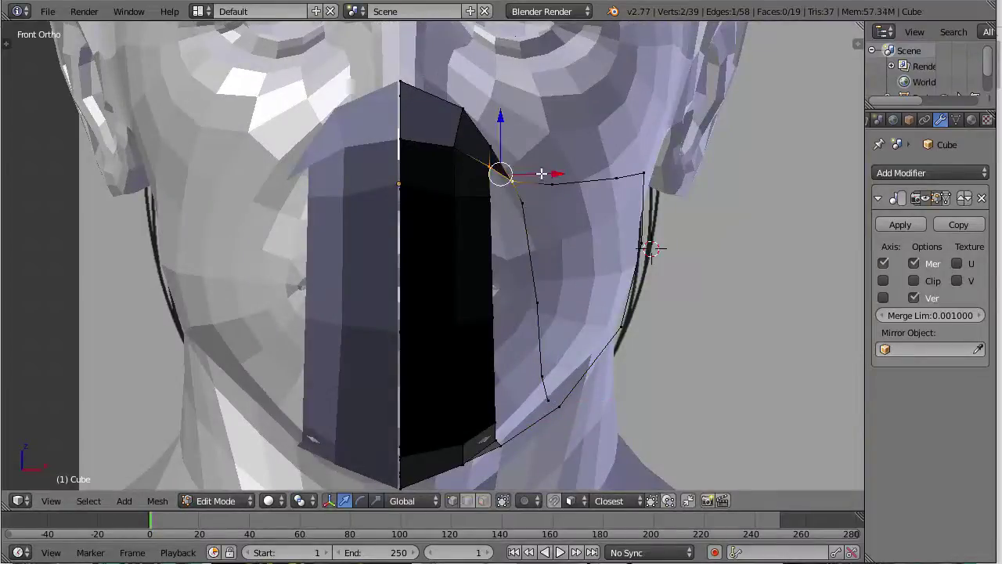
Step: Fill the faces between the front panel and the third vertex chain, from the upper edge down to the jaw
key(f)
key(f)
key(f)
key(f)
key(f)
key(a)
middle_drag(523, 391, 546, 259)
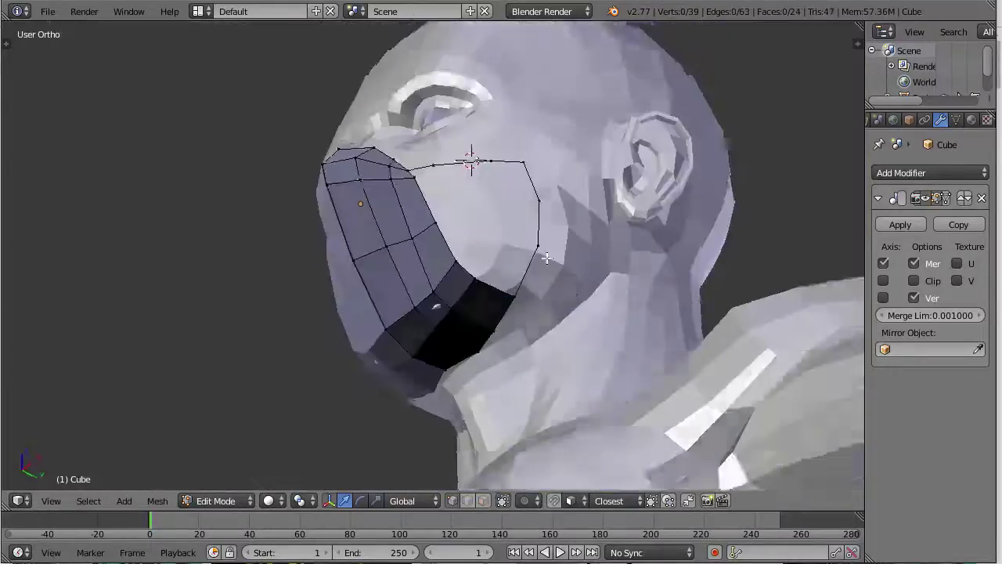
Step: In right side view, move the mid-height vertex on the panel's cheek side along Y
key(KP_3)
right_click(389, 286)
key(g)
key(y)
click(410, 296)
Step: Switch to face selection, select the row of faces at the chin and reposition it in right side view
middle_drag(409, 295, 470, 332)
key(ctrl+Tab)
click(470, 331)
right_click(455, 380)
right_click(455, 381)
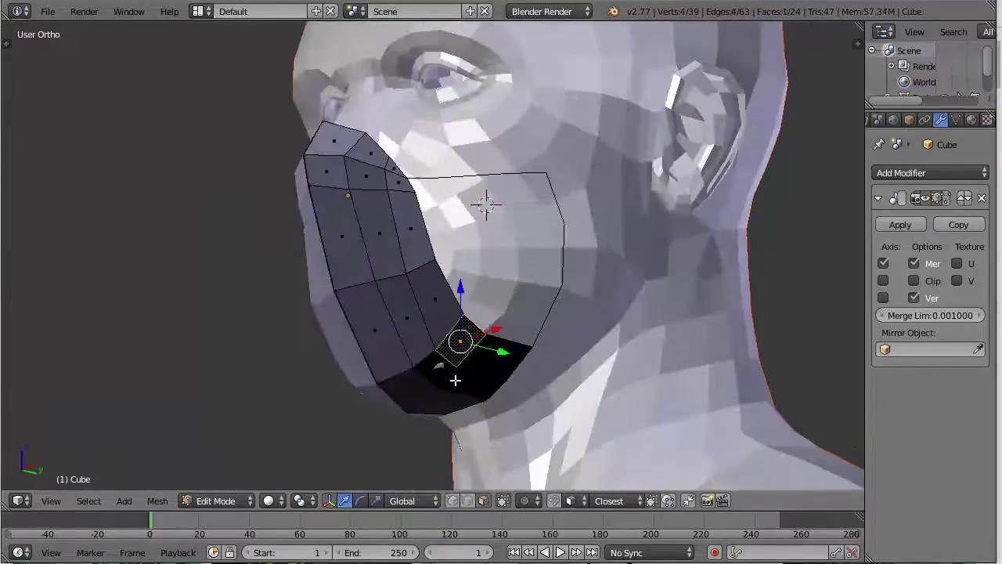
ctrl+right_click(421, 391)
key(KP_3)
key(g)
click(419, 397)
click(261, 318)
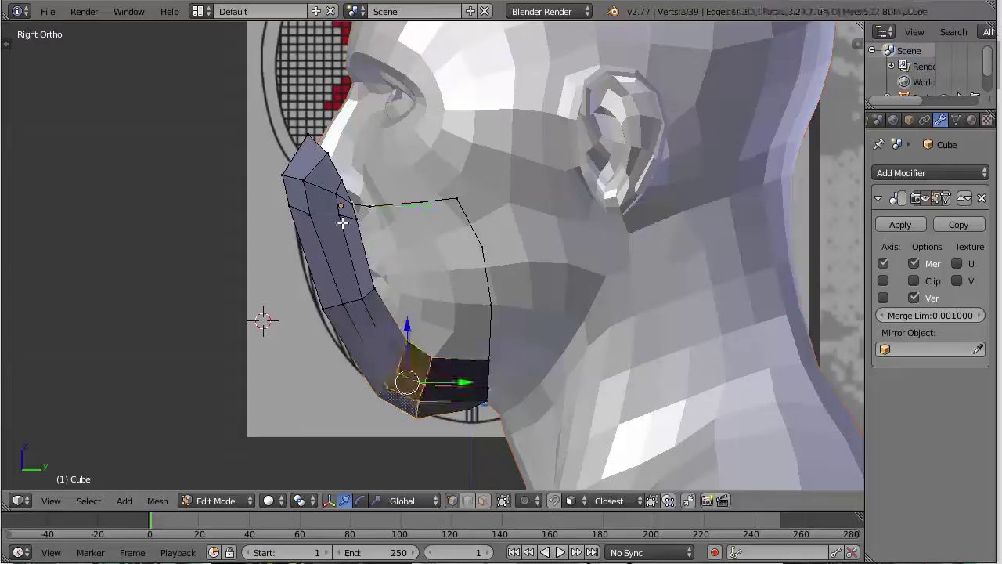
Step: Extrude the upper cheek edge downward in right side view, then delete the outer column of new vertices to leave a single chain
right_click(369, 207)
shift+right_click(431, 202)
key(e)
click(454, 282)
key(e)
click(462, 323)
middle_drag(462, 322, 517, 235)
right_click(559, 263)
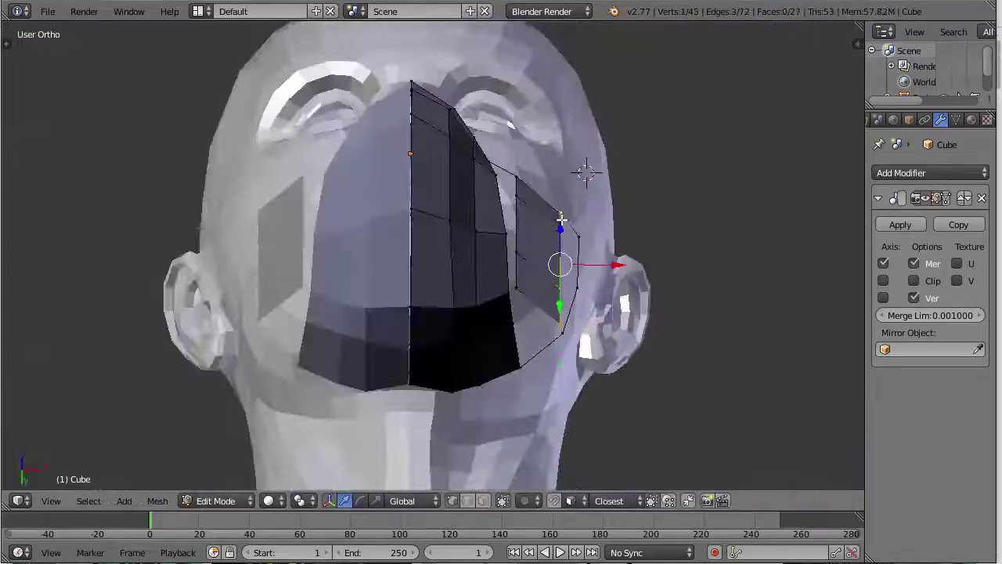
shift+right_click(559, 196)
shift+right_click(559, 317)
key(x)
click(720, 239)
Step: Extend the cheek chain from its lowest vertex by two extruded segments, ending at the rear contour above the jaw
right_click(516, 197)
key(KP_1)
key(KP_3)
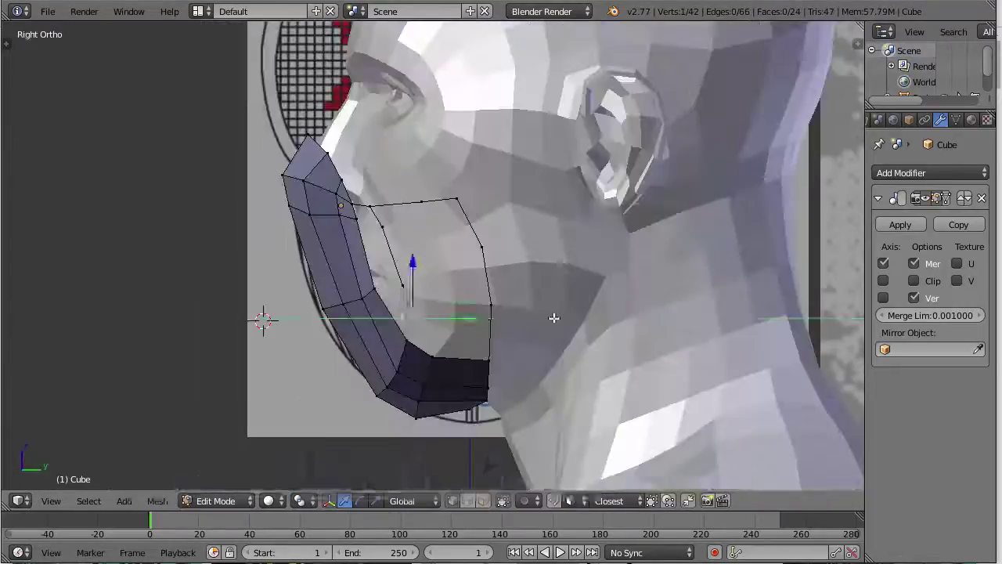
key(e)
click(382, 225)
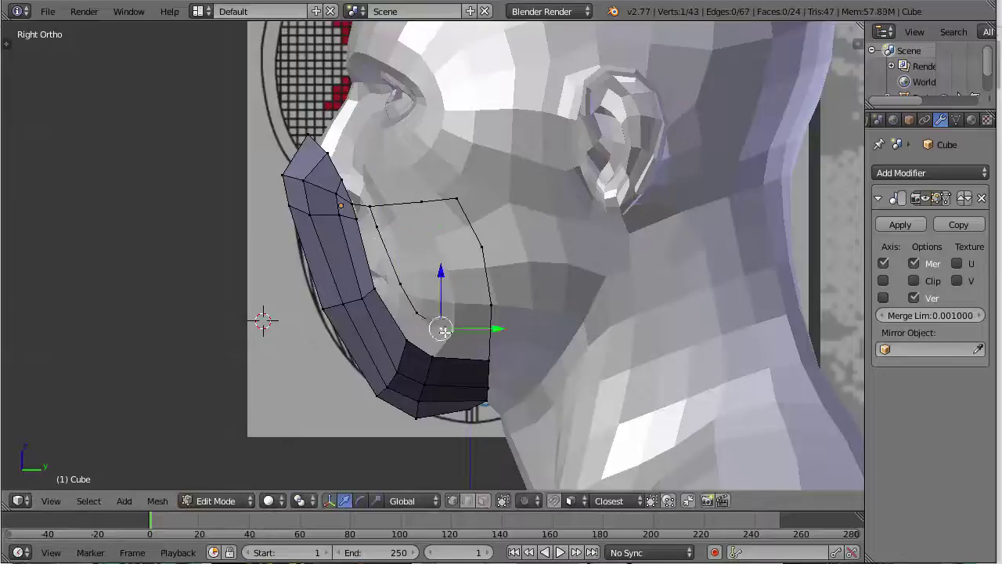
key(e)
click(491, 334)
Step: Fill the faces between the existing panel and the new cheek chain, from the upper edge down to the jaw
right_click(358, 226)
shift+right_click(376, 224)
key(f)
key(f)
key(f)
key(f)
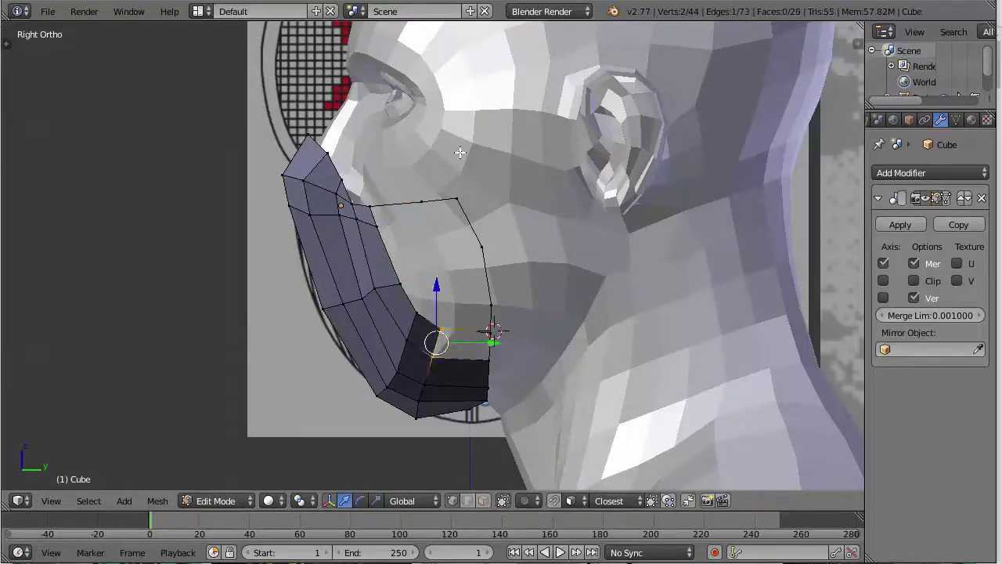
Step: Extrude another chain of four vertices from the next upper-edge vertex down the cheek to the rear contour
mouse_move(470, 163)
middle_down()
mouse_move(520, 230)
mouse_move(571, 244)
mouse_move(483, 170)
middle_up()
key(Tab)
key(Tab)
right_click(483, 171)
key(KP_3)
key(e)
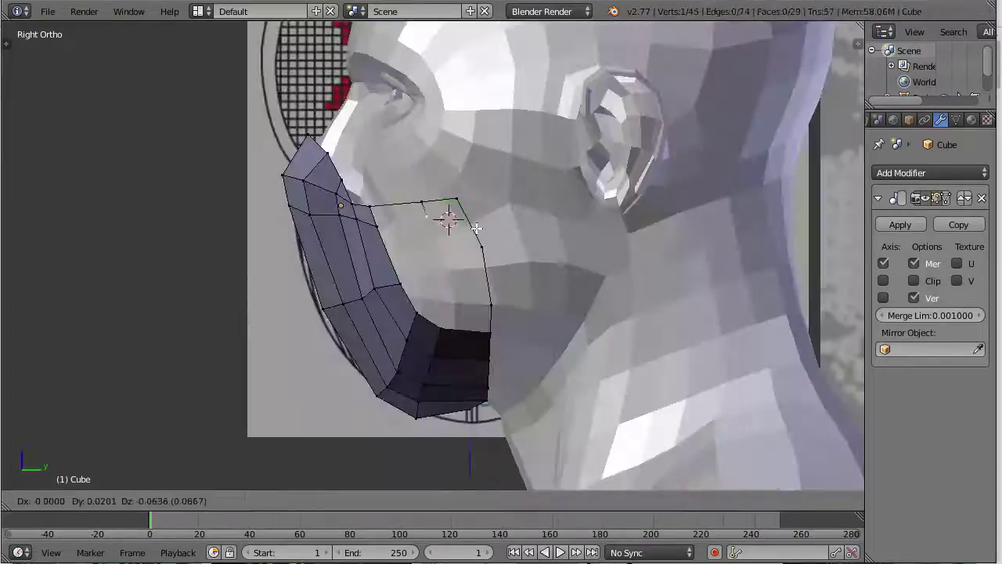
click(481, 246)
key(e)
click(494, 284)
key(e)
click(509, 307)
key(e)
click(517, 315)
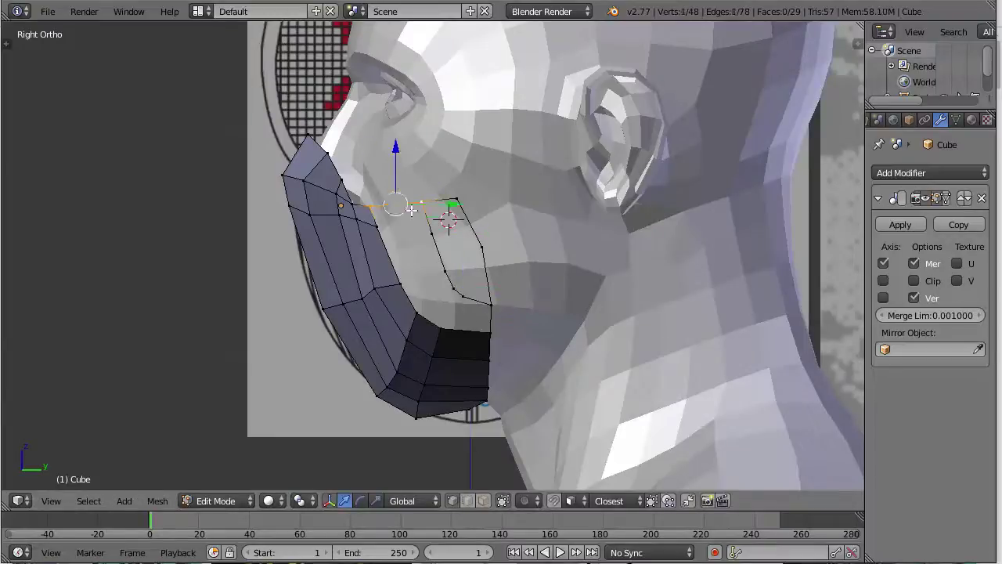
Step: Fill the row of faces between the two most recent cheek chains down to the rear contour
key(f)
key(f)
key(f)
key(f)
Step: Raise the upper rear contour vertex, split the contour edge below it with a loop cut, and fill the upper rear faces
right_drag(481, 247, 470, 225)
key(ctrl+r)
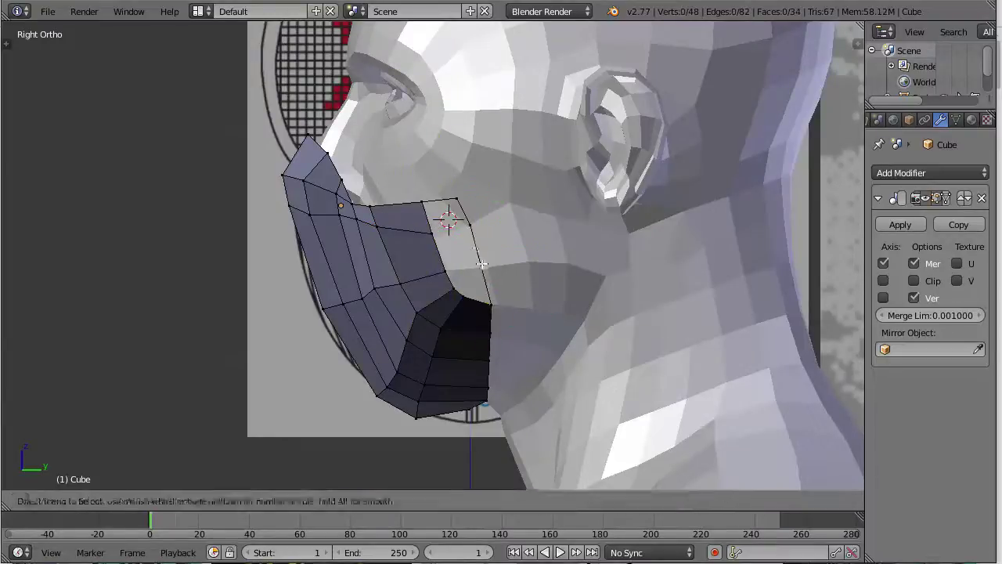
click(480, 263)
key(f)
right_click(431, 233)
shift+right_click(470, 224)
key(f)
scroll(521, 316, up, 5)
Step: Split the lower rear contour edge with another loop cut and fill the remaining faces down to the jaw corner
key(ctrl+r)
click(554, 294)
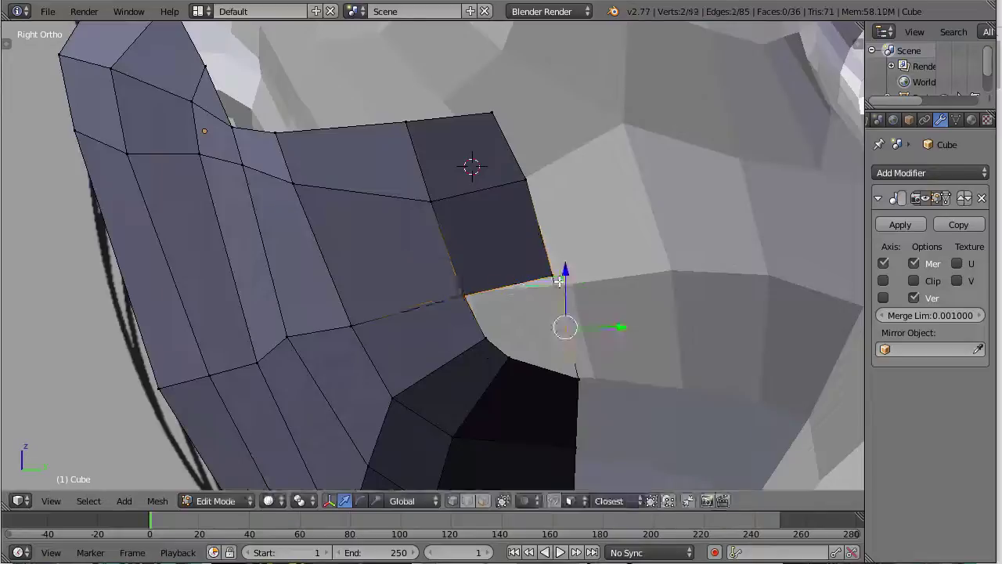
key(ctrl+z)
key(ctrl+r)
scroll(559, 313, up, 1)
click(559, 313)
key(f)
key(f)
key(f)
key(ctrl+z)
key(ctrl+z)
key(ctrl+z)
key(ctrl+z)
key(ctrl+z)
key(ctrl+z)
key(ctrl+z)
key(ctrl+z)
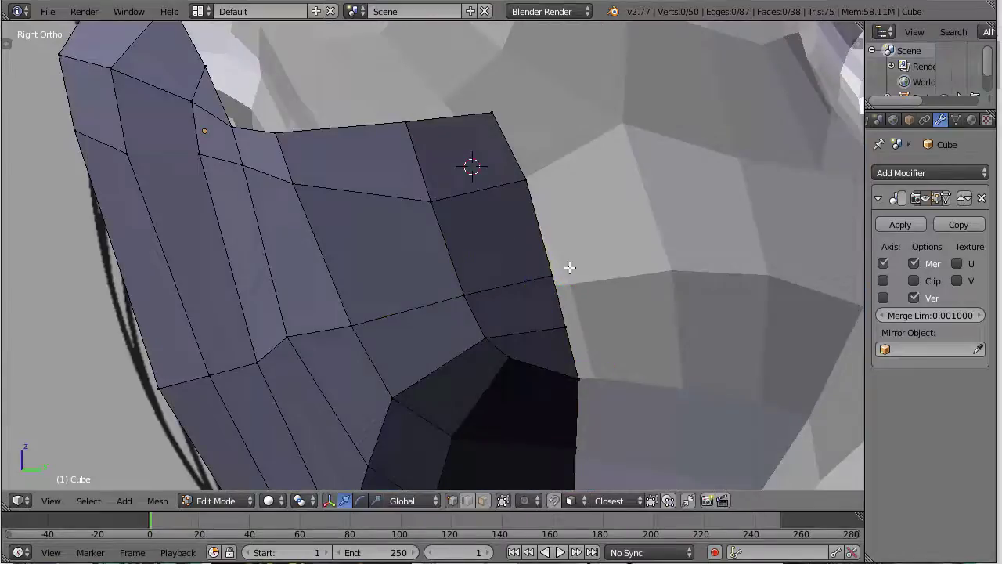
Step: Examine the filled mask surface against the head model from the side and from below
key(Tab)
scroll(570, 267, down, 5)
middle_drag(570, 267, 613, 126)
click(600, 149)
middle_drag(684, 205, 418, 208)
scroll(640, 319, down, 3)
key(Tab)
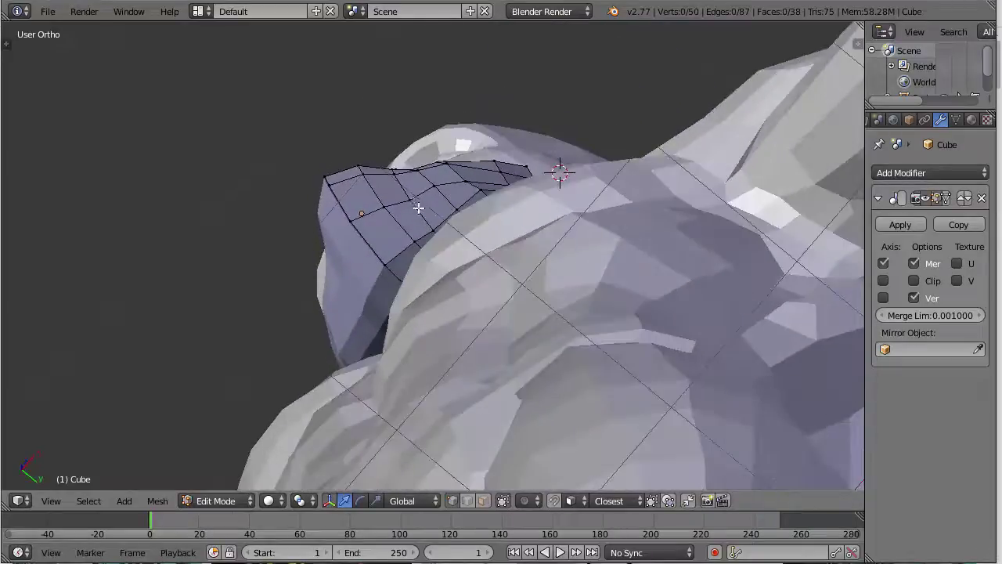
key(Tab)
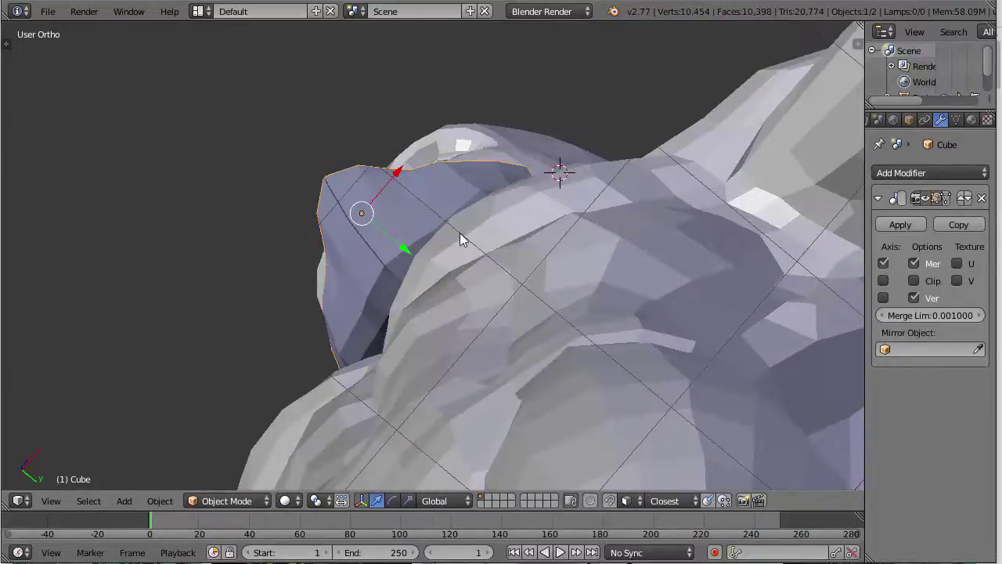
Step: Isolate the mask in local view and reposition the vertices in the column beside the central panel, working in bottom view
key(KP_Divide)
key(Tab)
key(ctrl+KP_1)
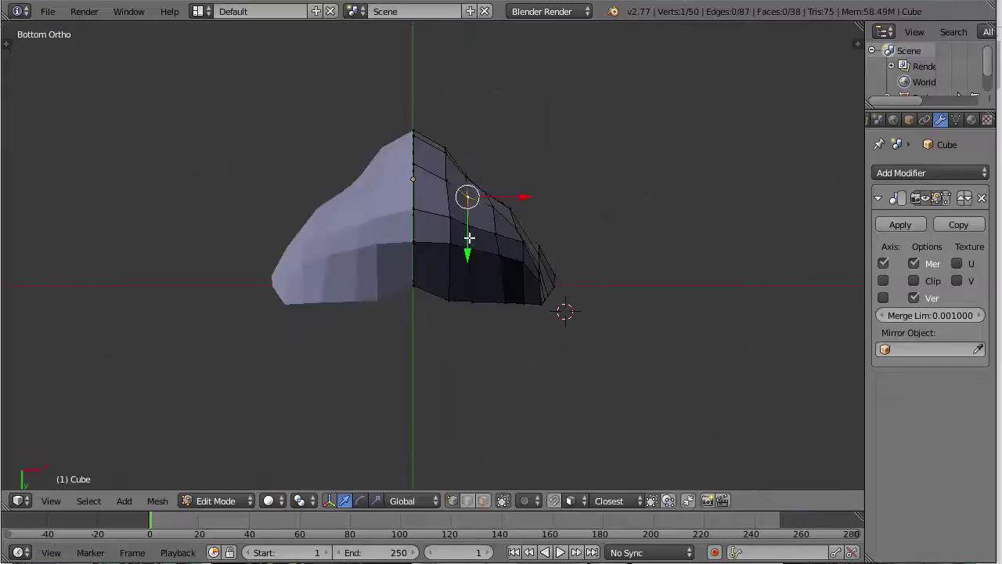
key(g)
click(511, 208)
right_click(470, 240)
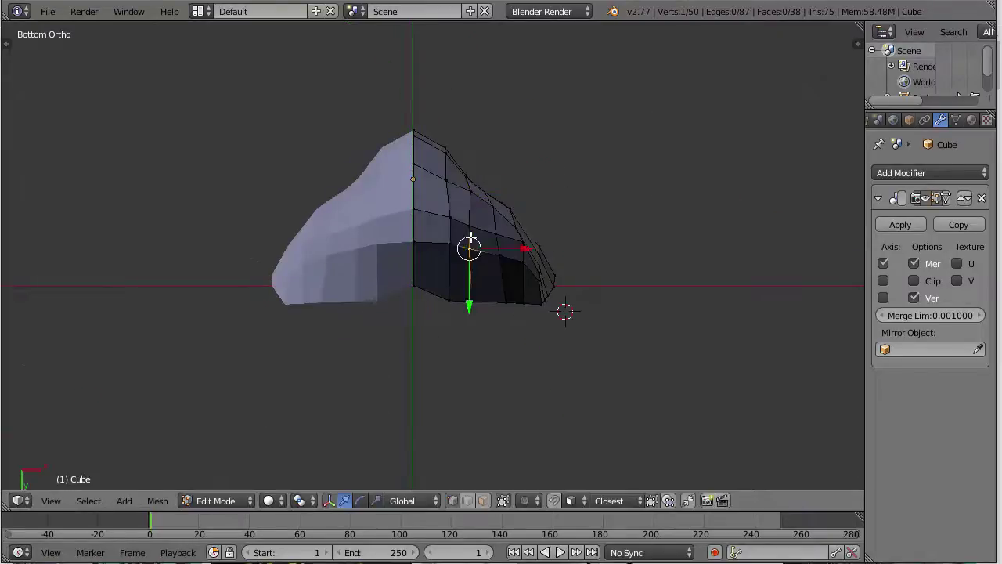
key(g)
click(472, 234)
right_click(472, 228)
key(g)
click(474, 229)
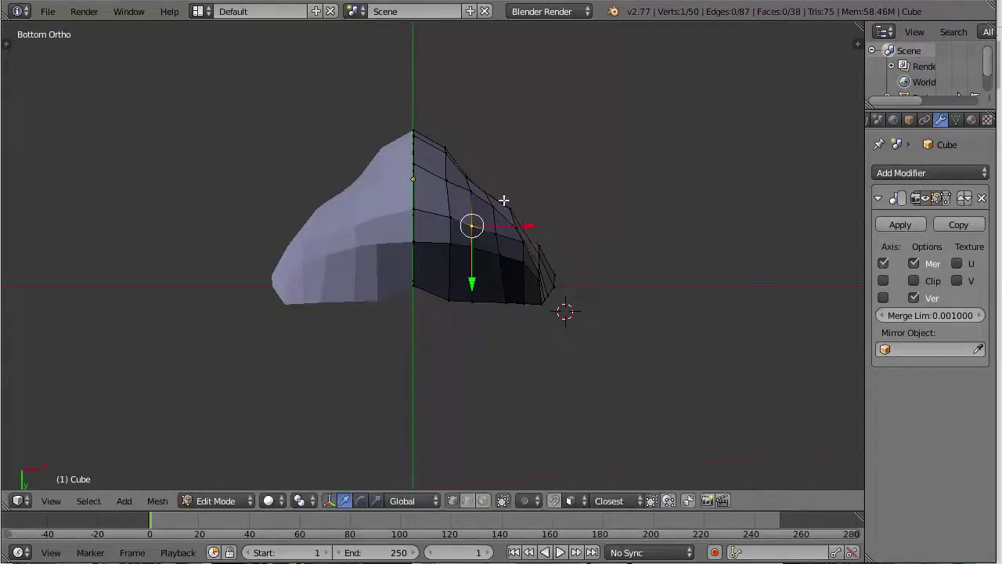
Step: In wireframe display, move the vertex in the dent beside the nose, then circle-select five vertices there and shift them outward
mouse_move(504, 199)
middle_down()
mouse_move(457, 202)
mouse_move(445, 188)
mouse_move(483, 71)
mouse_move(432, 225)
middle_up()
right_click(432, 170)
key(z)
scroll(465, 168, up, 3)
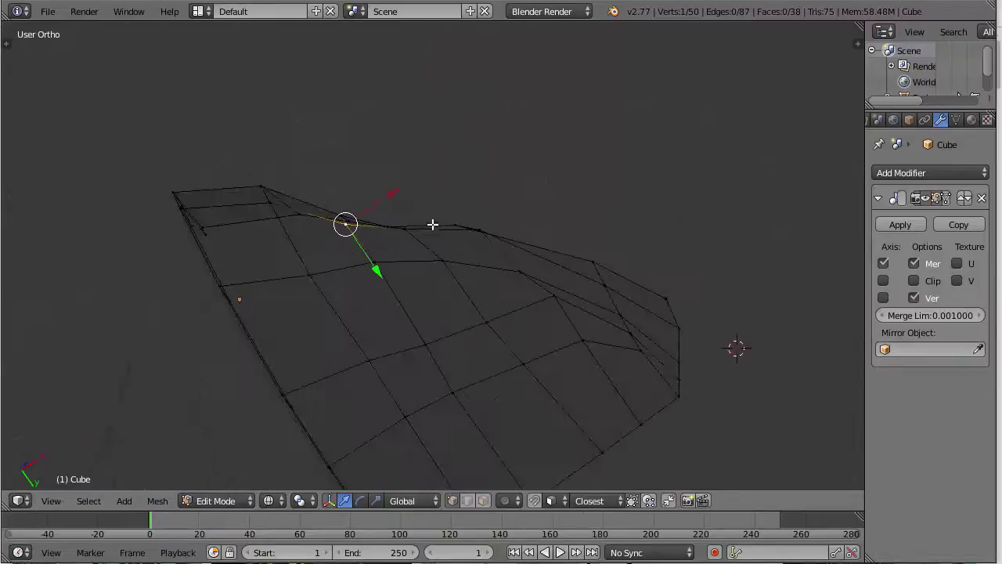
key(g)
click(388, 147)
key(c)
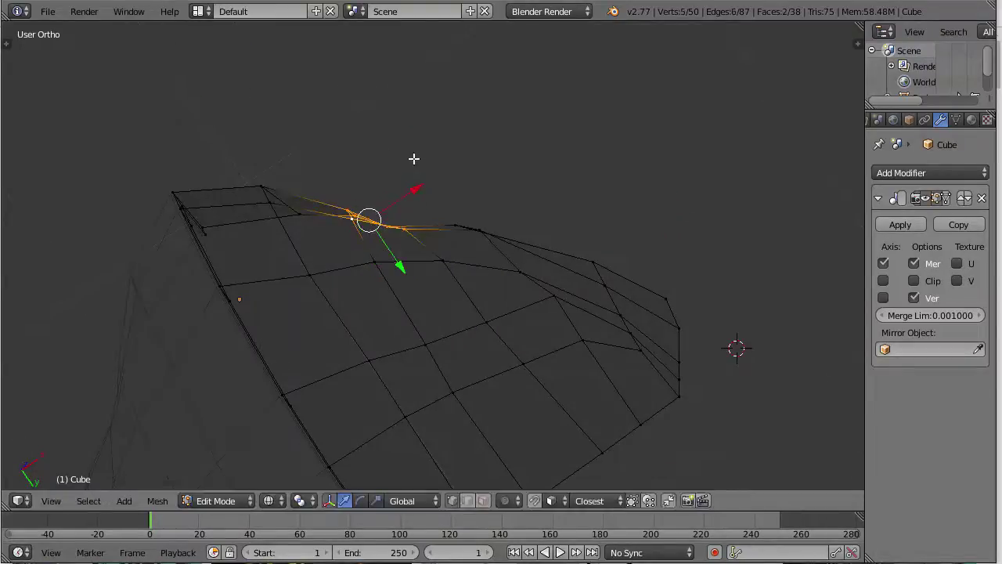
key(g)
click(417, 152)
Step: Circle-select only three vertices beside the nose, move them slightly outward, and return to solid shading
key(a)
key(c)
click(352, 205)
right_click(353, 205)
key(g)
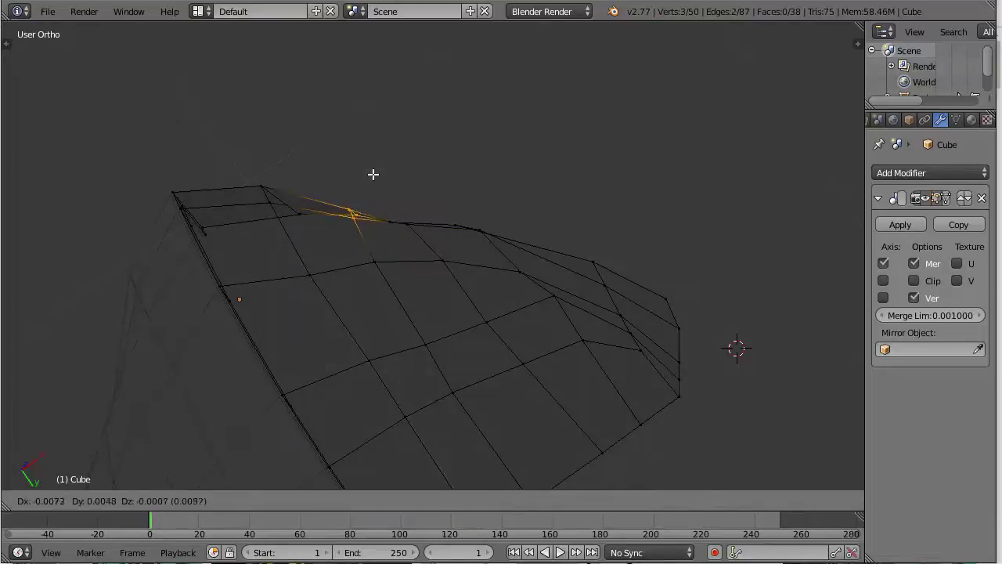
click(373, 174)
key(z)
Step: Examine the smoothness of the mask surface from several angles in Object Mode
scroll(353, 219, down, 5)
middle_drag(359, 153, 389, 202)
key(Tab)
middle_drag(390, 262, 369, 364)
scroll(421, 225, up, 3)
scroll(364, 270, up, 2)
middle_drag(375, 214, 371, 295)
key(Tab)
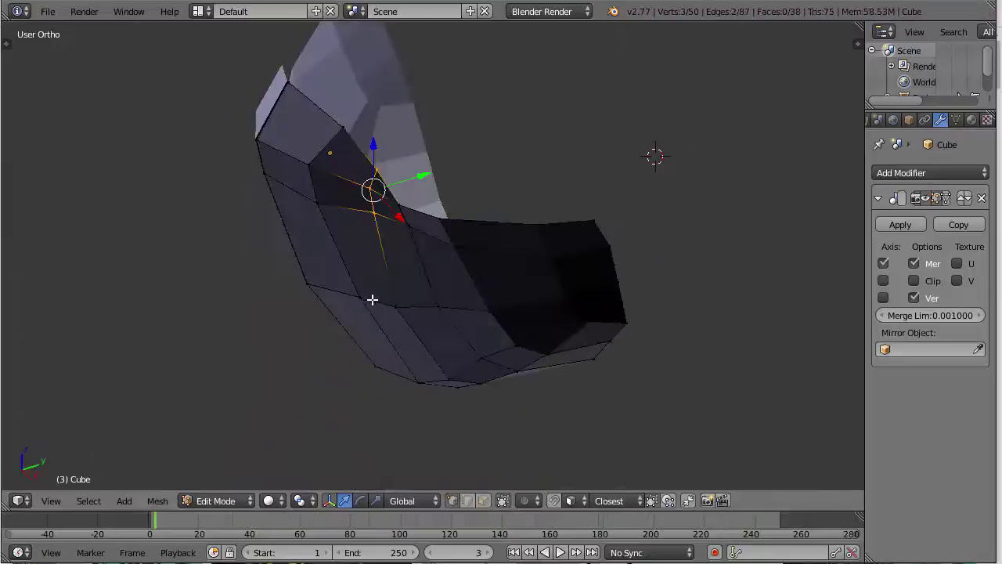
scroll(380, 331, up, 2)
key(a)
key(Tab)
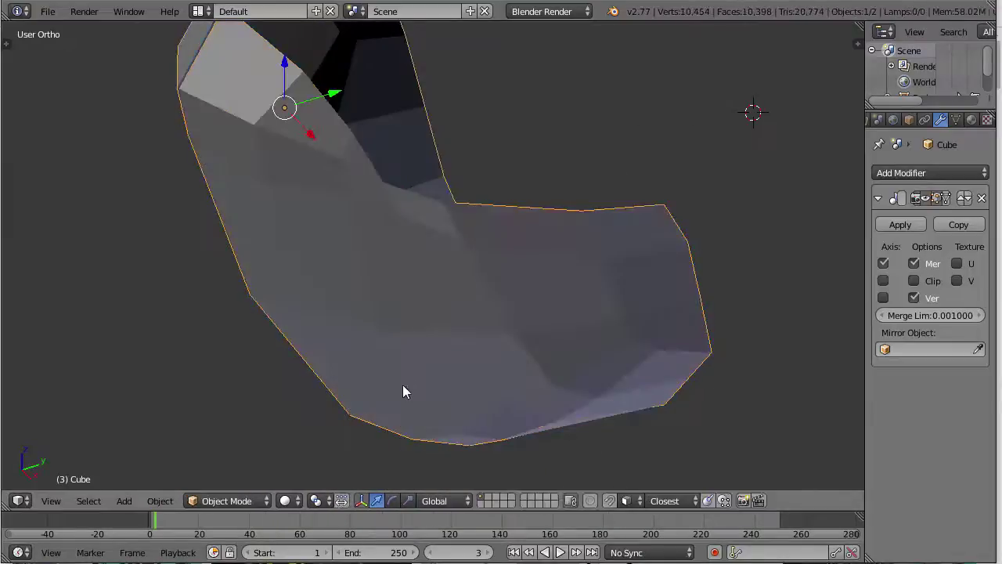
mouse_move(402, 391)
middle_down()
mouse_move(470, 231)
mouse_move(401, 304)
mouse_move(376, 260)
middle_up()
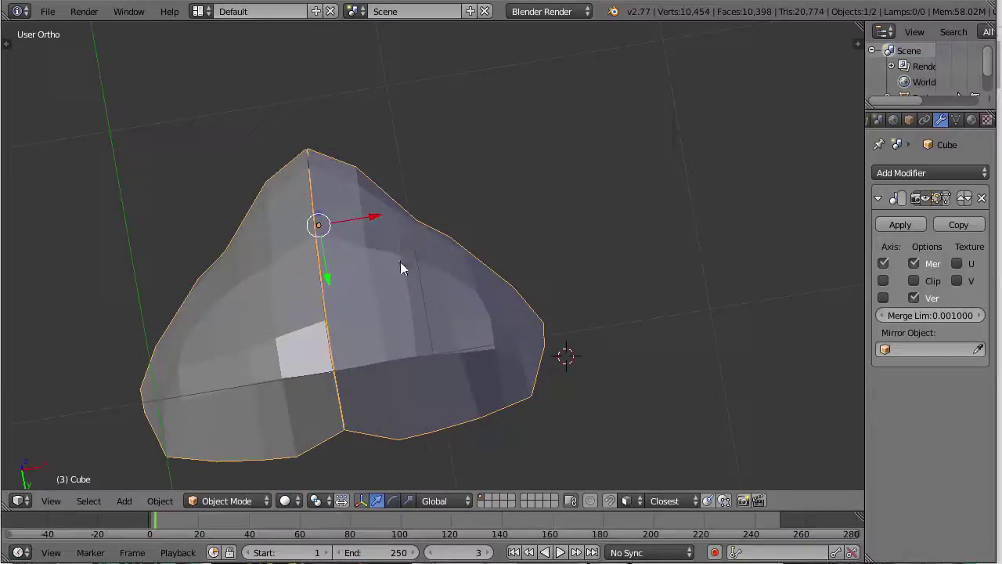
Step: Move the uneven vertex on the mask's lower cheek area and check the resulting surface in Object Mode
key(Tab)
right_click(403, 256)
drag(413, 309, 425, 324)
key(Tab)
middle_drag(433, 327, 372, 305)
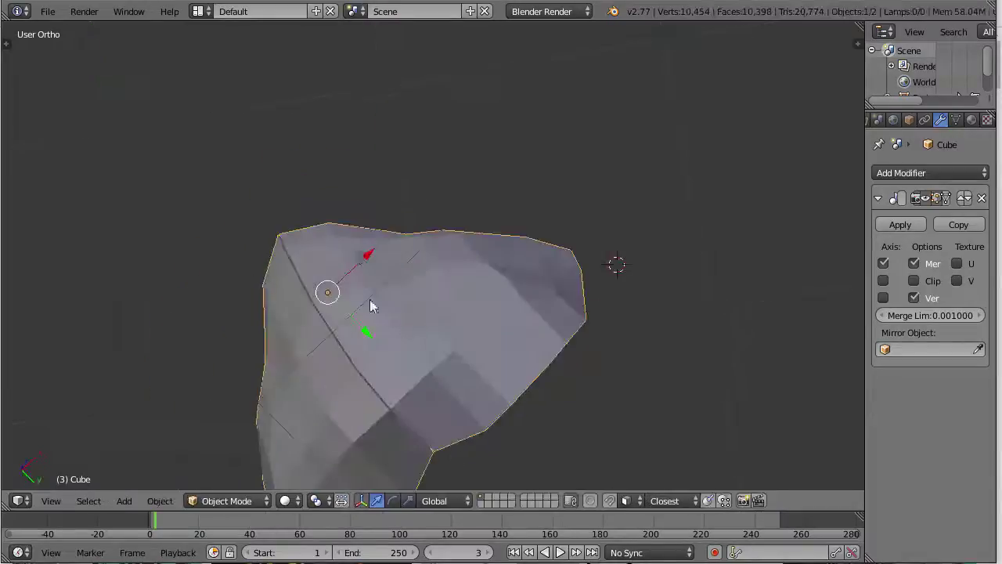
middle_drag(411, 279, 401, 277)
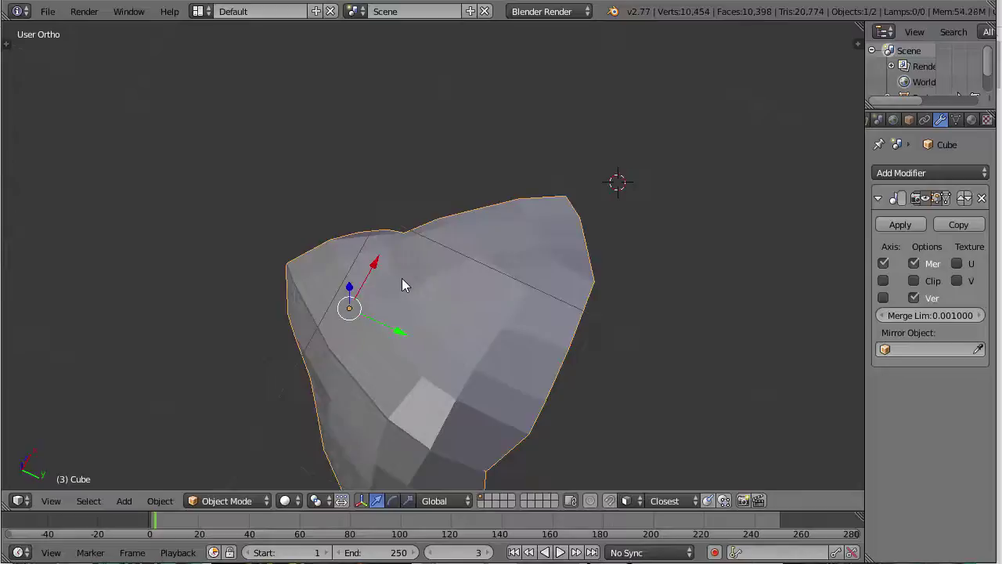
Step: In bottom view, adjust individual vertices in the columns near the centre line to even out the mask's curvature
key(Tab)
key(a)
key(a)
right_click(400, 257)
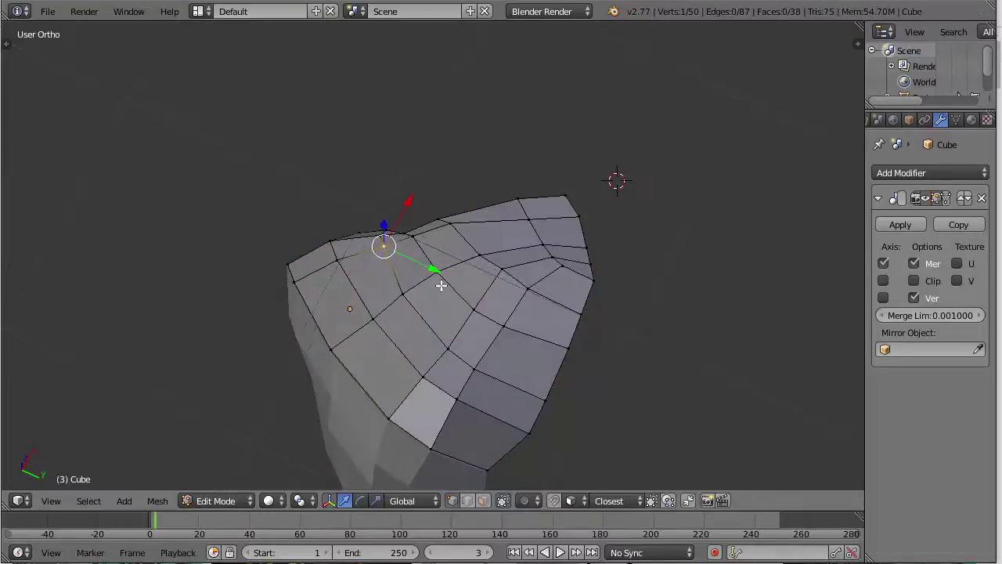
key(ctrl+KP_1)
drag(408, 269, 371, 271)
drag(369, 325, 368, 320)
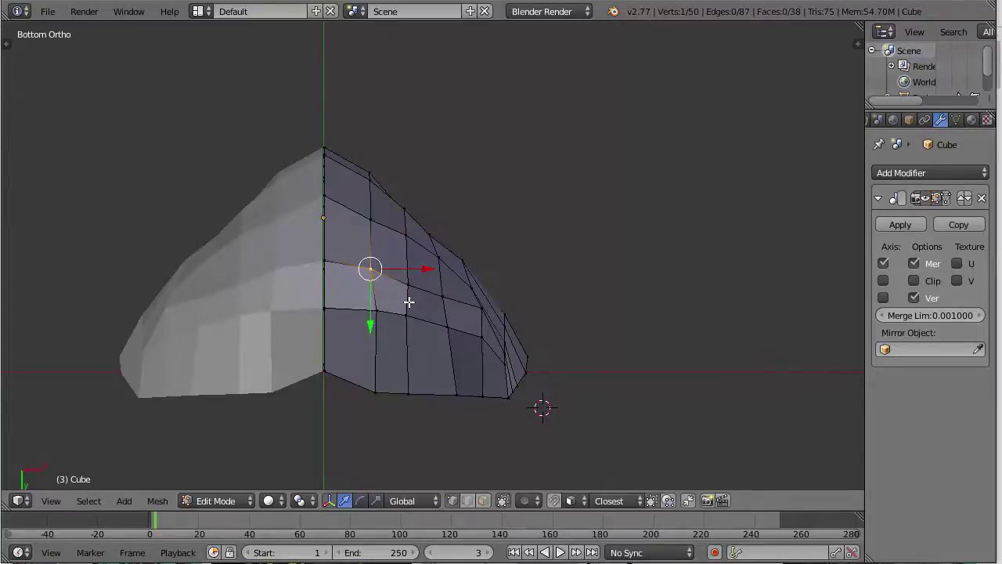
drag(435, 311, 433, 311)
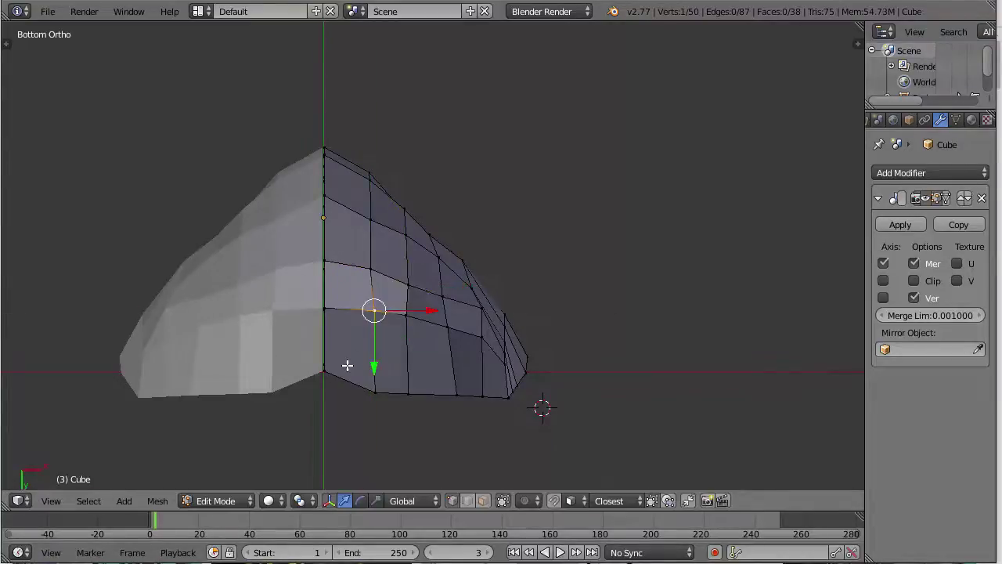
right_click(329, 417)
Step: Save the file over watch dogs 2 wrench mask.blend
scroll(504, 217, down, 3)
middle_drag(503, 217, 407, 311)
key(ctrl+s)
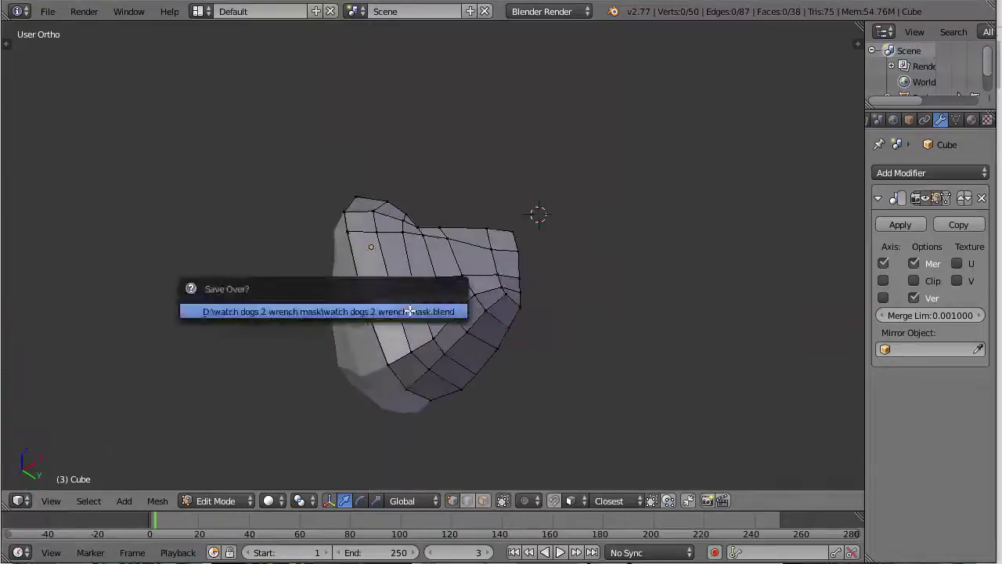
click(407, 311)
Step: Turn off the Mirror modifier's viewport display so only the modelled half shows, and save the file again
scroll(526, 243, up, 2)
middle_drag(480, 286, 376, 227)
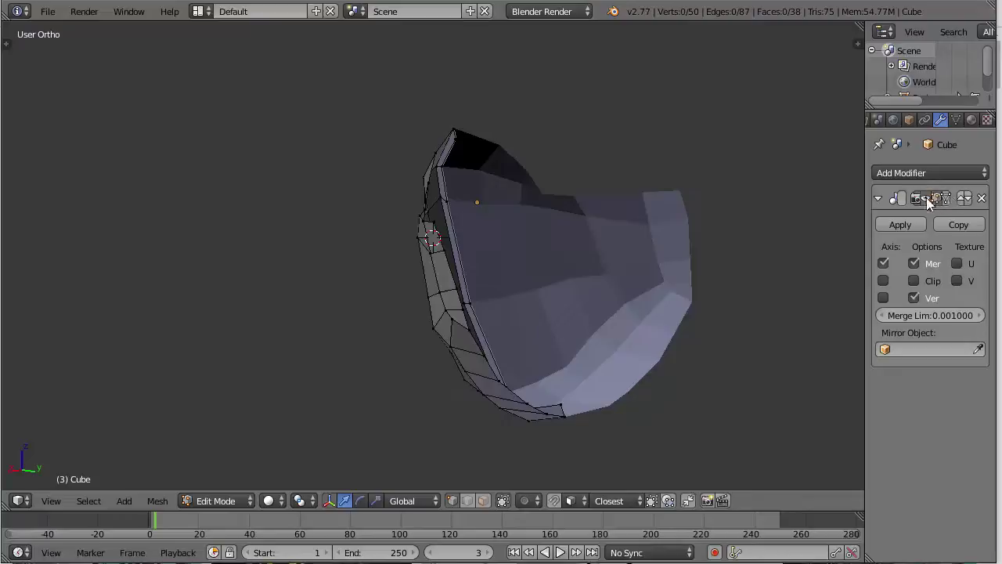
click(927, 199)
middle_drag(603, 249, 509, 174)
key(ctrl+s)
click(403, 230)
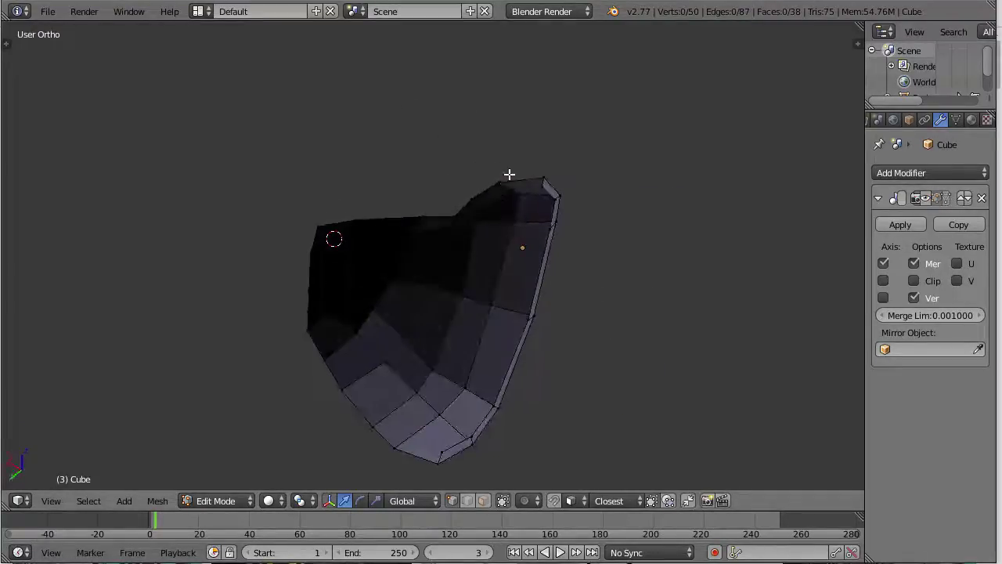
Step: Select the five vertices along the mask's lower jaw edge and extrude them inward as a narrow rim in back view
middle_drag(380, 235, 347, 194)
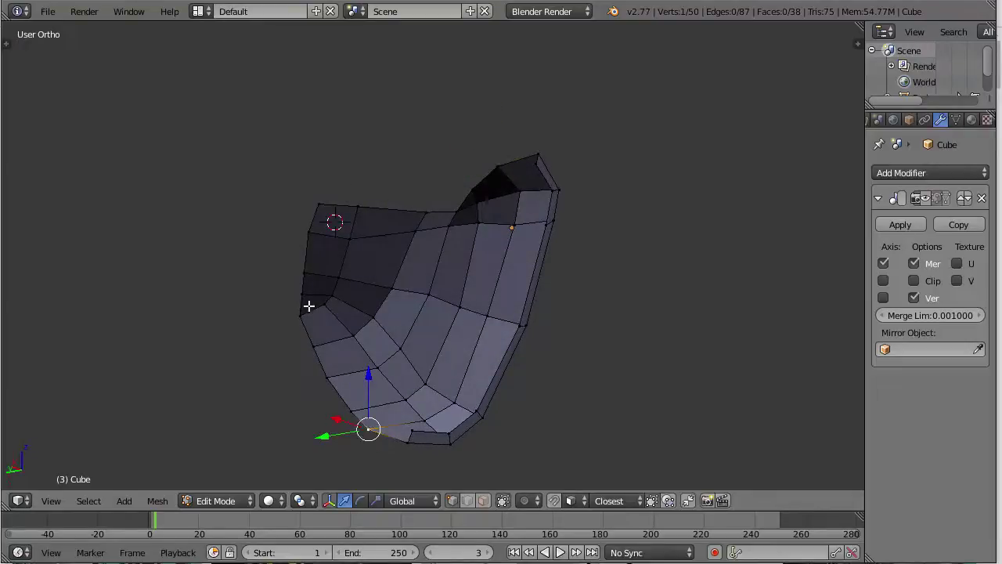
key(ctrl+KP_1)
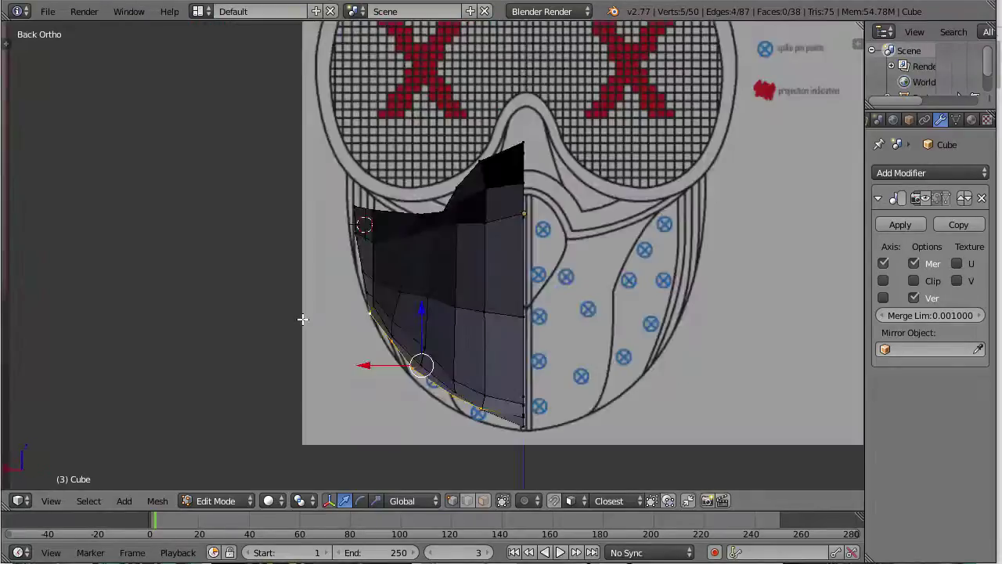
key(g)
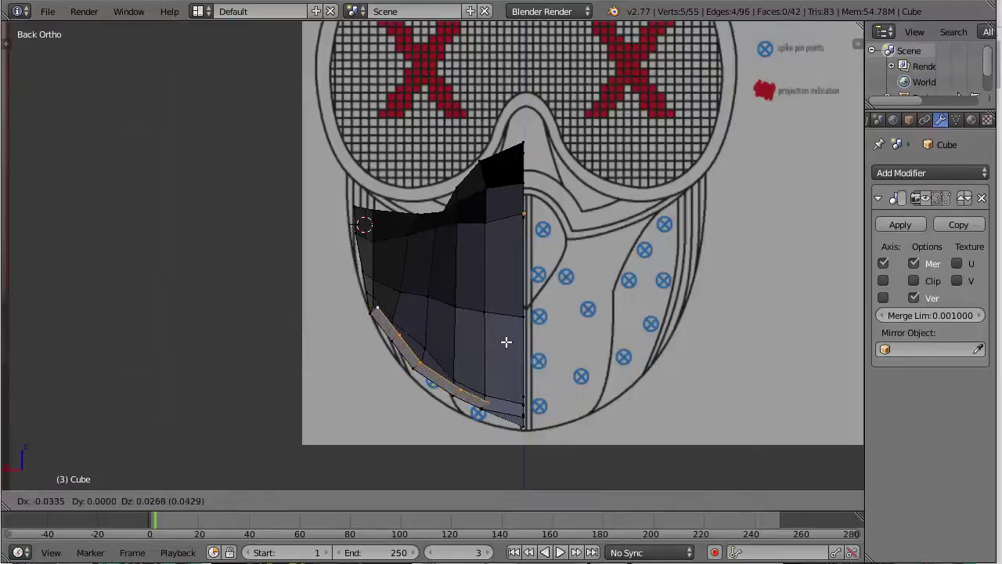
click(501, 341)
middle_drag(501, 340, 457, 444)
Step: Extrude the four rear-edge vertices inward along X and fill the gap joining this rim to the jaw rim
scroll(341, 318, up, 2)
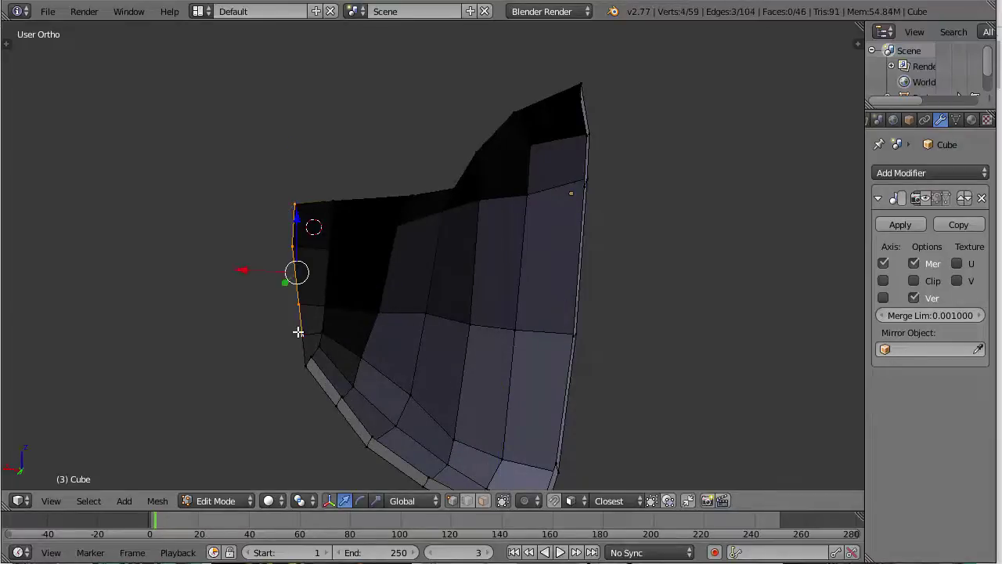
drag(250, 272, 263, 279)
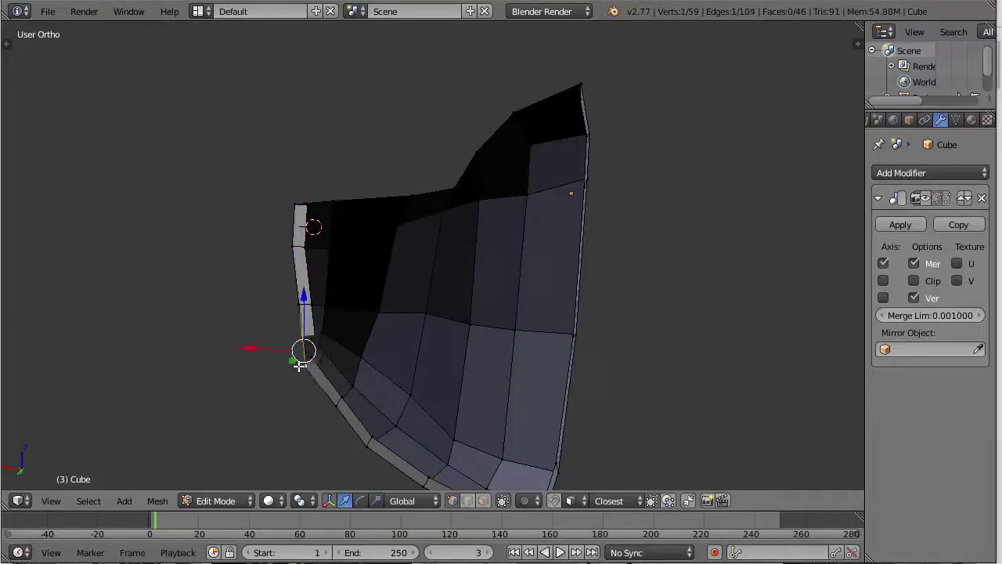
key(ctrl+KP_1)
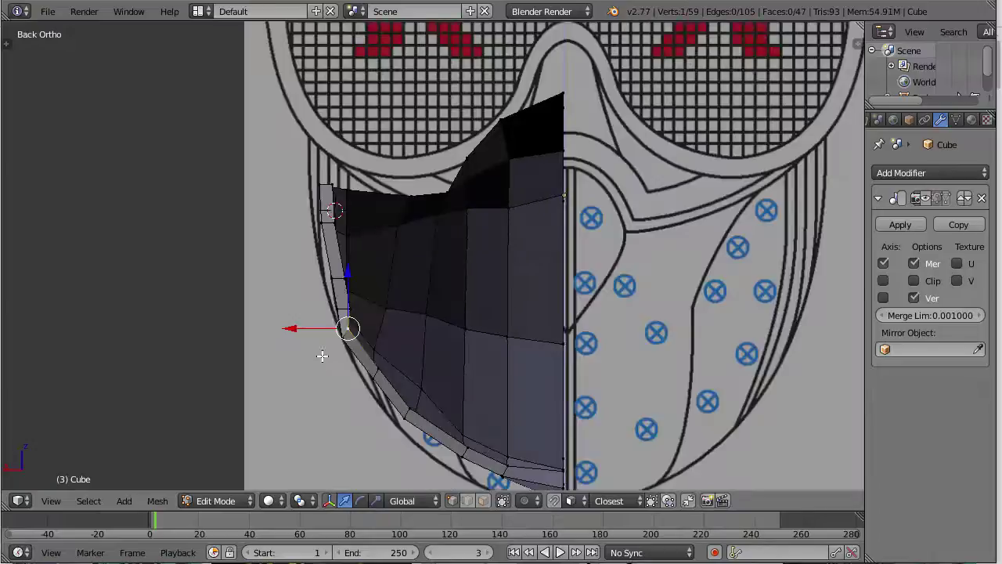
key(KP_3)
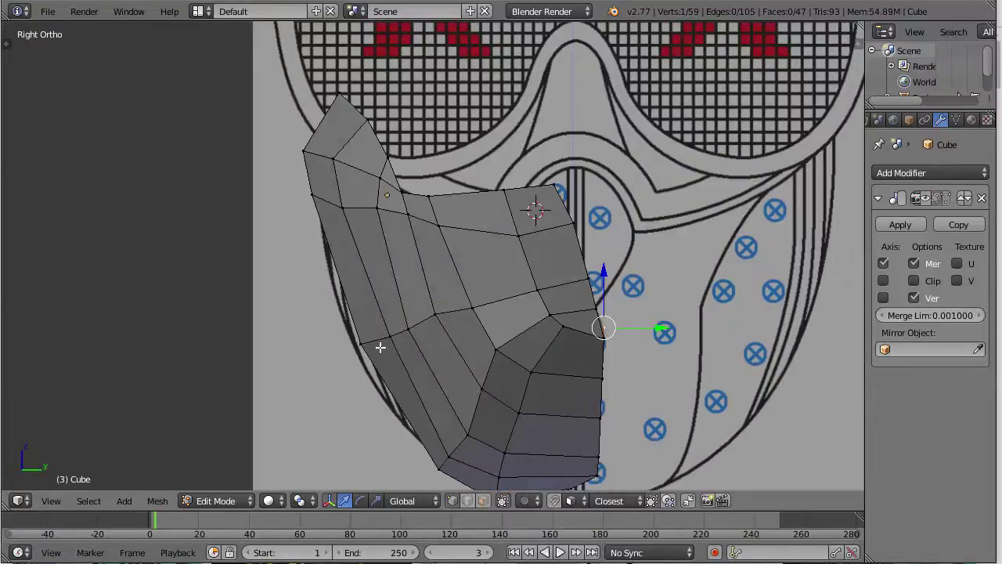
Step: Unhide the head model and examine from several angles how the mask and its rim sit on the face
scroll(763, 366, up, 3)
drag(781, 384, 775, 385)
middle_drag(775, 386, 485, 289)
key(Tab)
key(alt+h)
key(Tab)
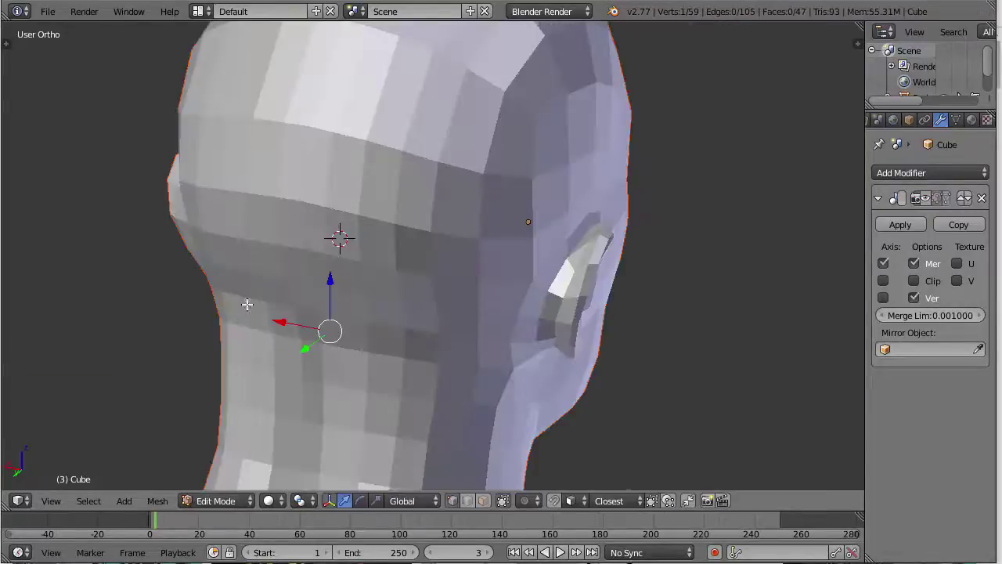
middle_drag(247, 304, 407, 299)
middle_drag(498, 350, 442, 239)
middle_drag(434, 289, 440, 234)
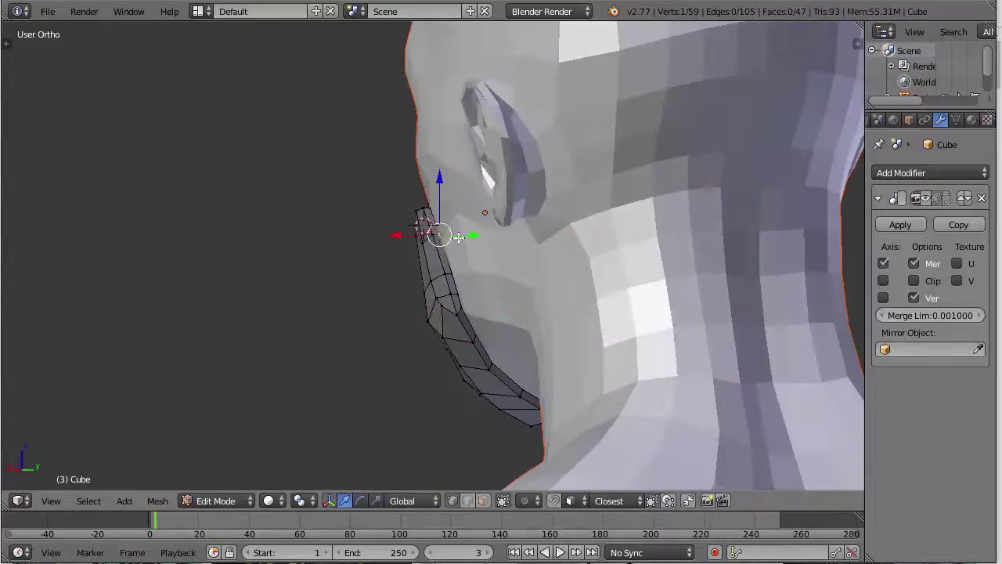
drag(460, 238, 509, 264)
middle_drag(509, 264, 539, 248)
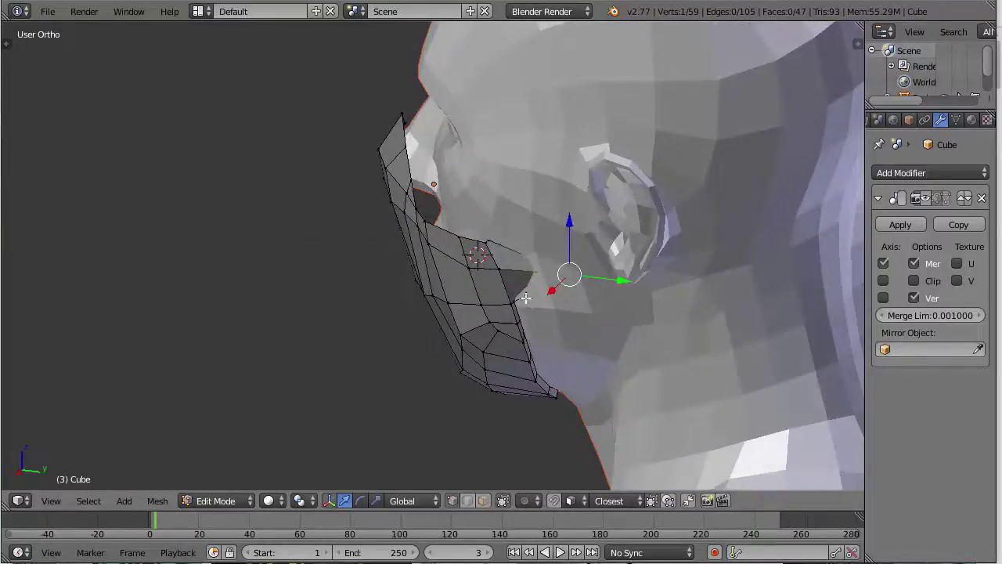
middle_drag(525, 298, 413, 261)
Step: Hide the head model so only the mask remains, and return to editing the mask's mesh
key(Tab)
right_click(415, 262)
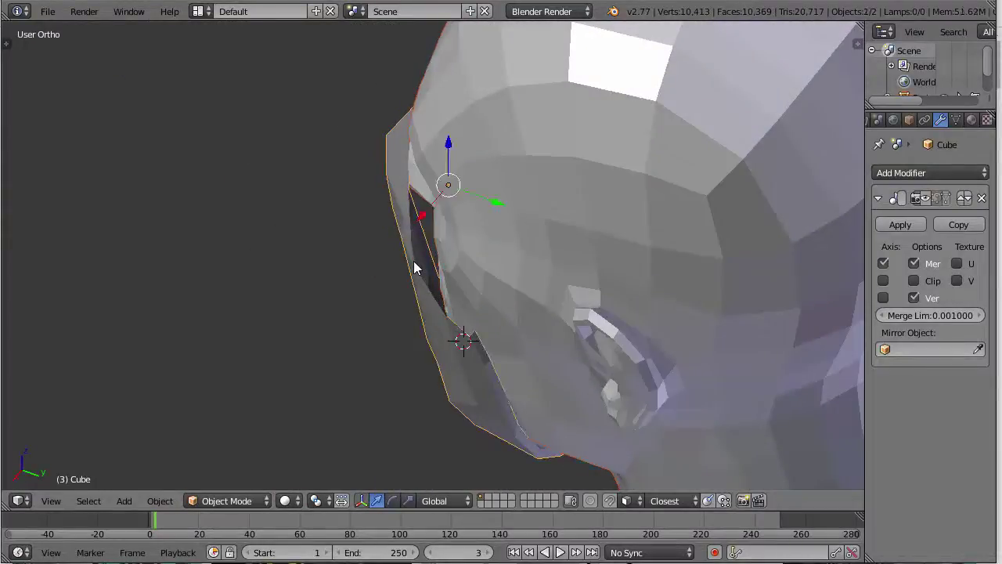
key(shift+h)
key(Tab)
middle_drag(545, 243, 452, 238)
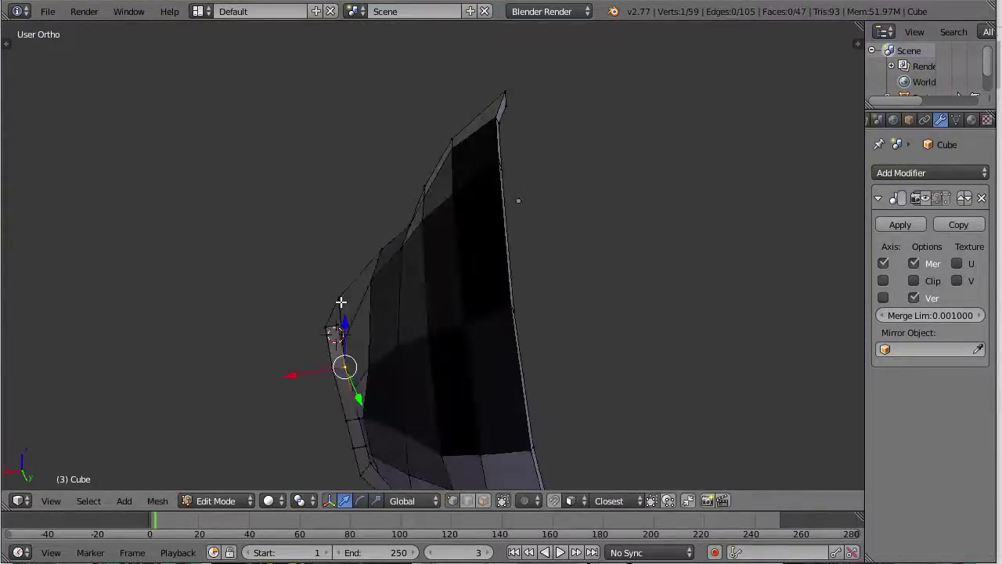
Step: Select the five vertices along the mask's upper edge and extrude them inward as a narrow rim in top view
right_click(340, 303)
middle_drag(481, 198, 436, 193)
alt+right_click(478, 123)
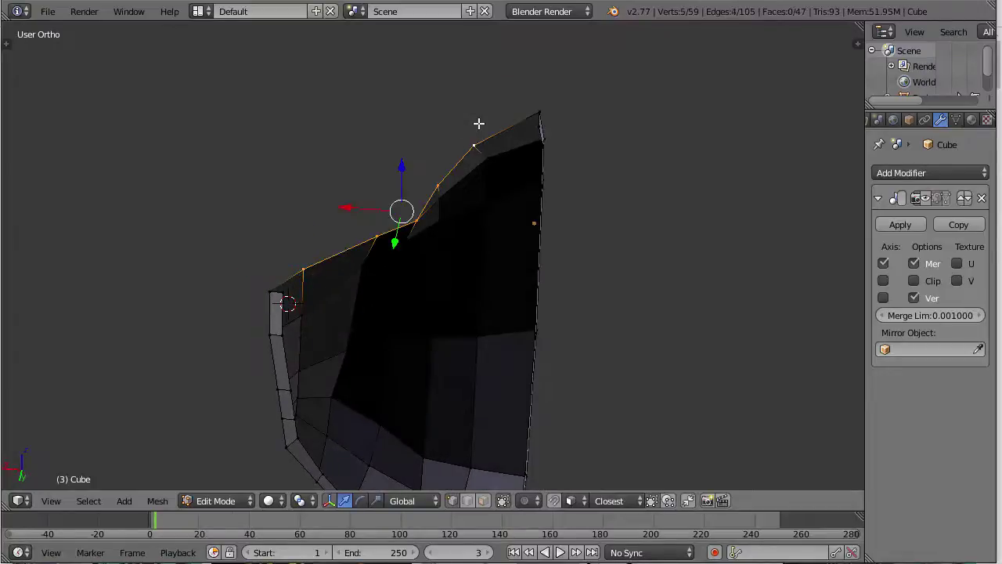
key(KP_7)
key(e)
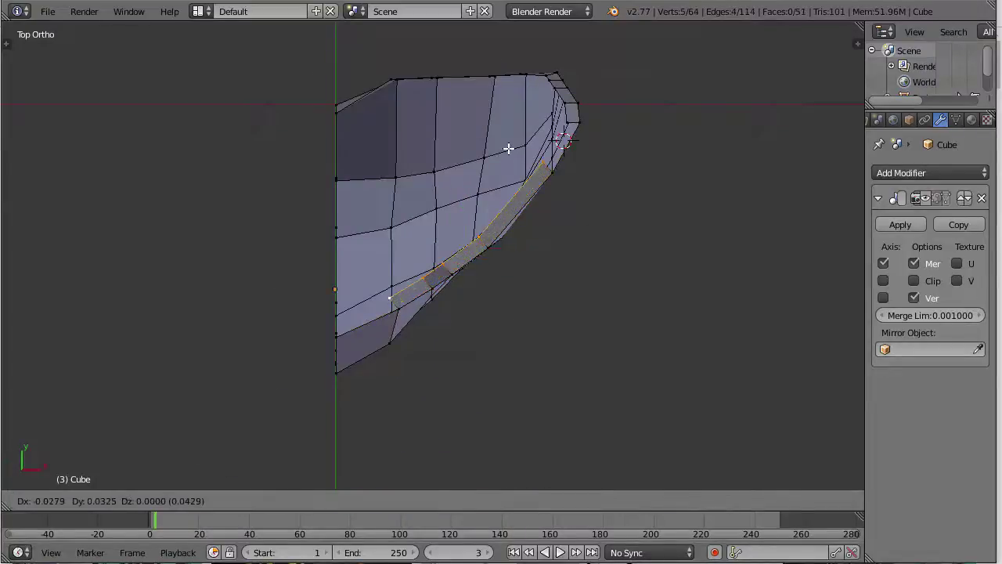
click(510, 150)
Step: Fill the gaps joining the upper rim to the rear rim and to the nose end of the mask
right_click(558, 171)
shift+right_click(579, 123)
key(f)
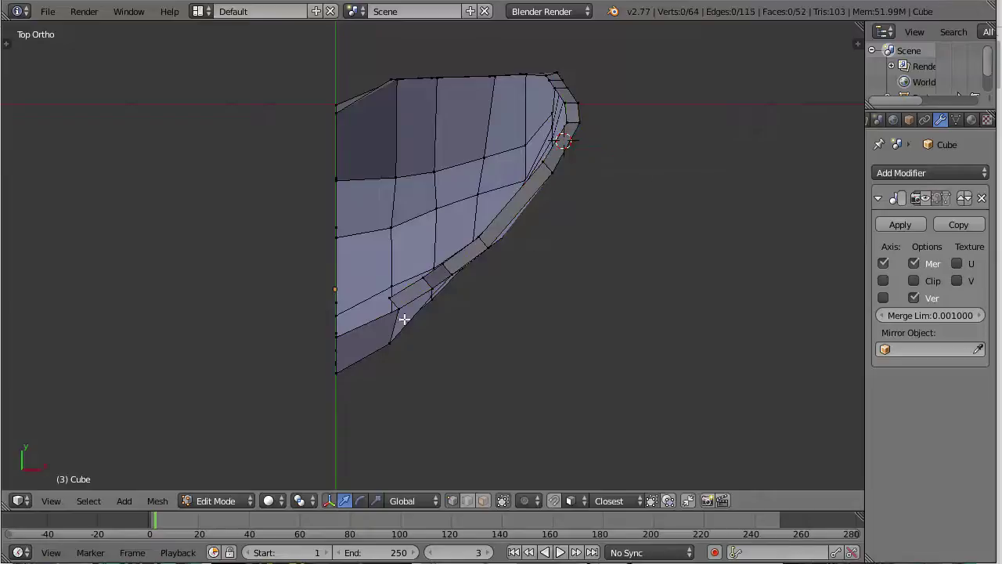
right_click(393, 313)
middle_drag(375, 401, 536, 234)
shift+right_click(461, 268)
key(f)
key(a)
Step: Move the vertex at the mask's top nose point slightly upward and forward in left view
key(KP_3)
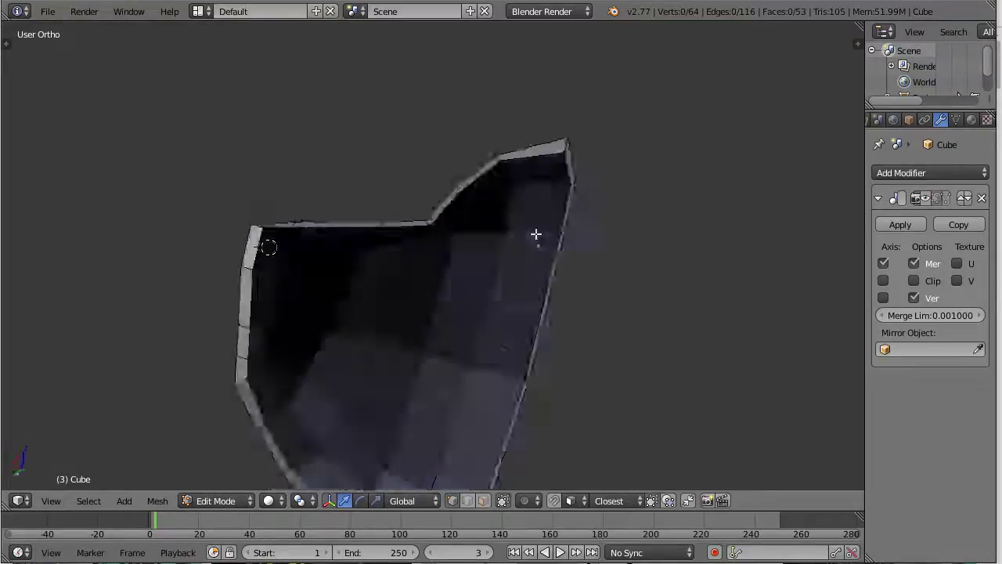
key(ctrl+KP_1)
key(ctrl+KP_3)
right_click(518, 146)
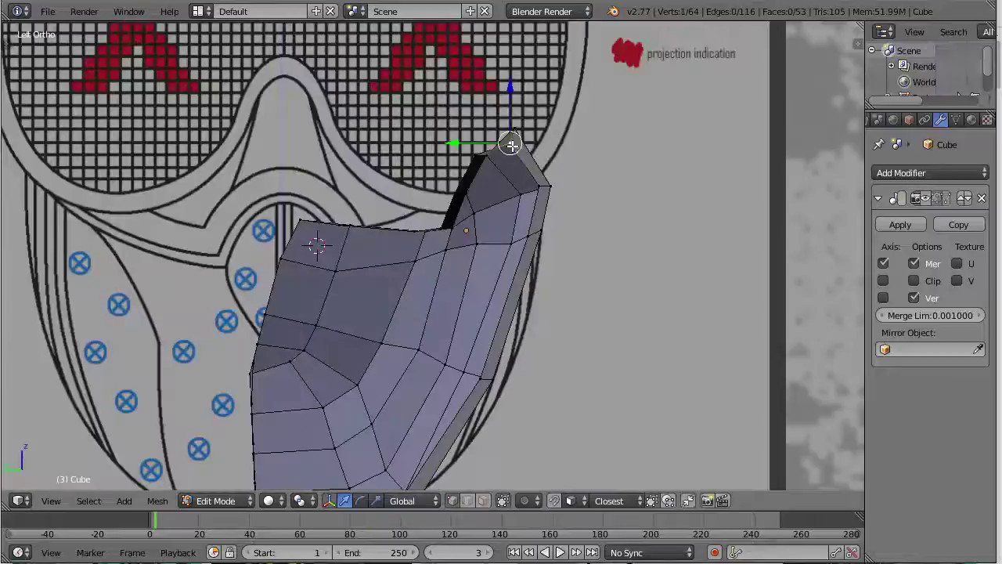
key(g)
click(501, 134)
scroll(501, 134, down, 3)
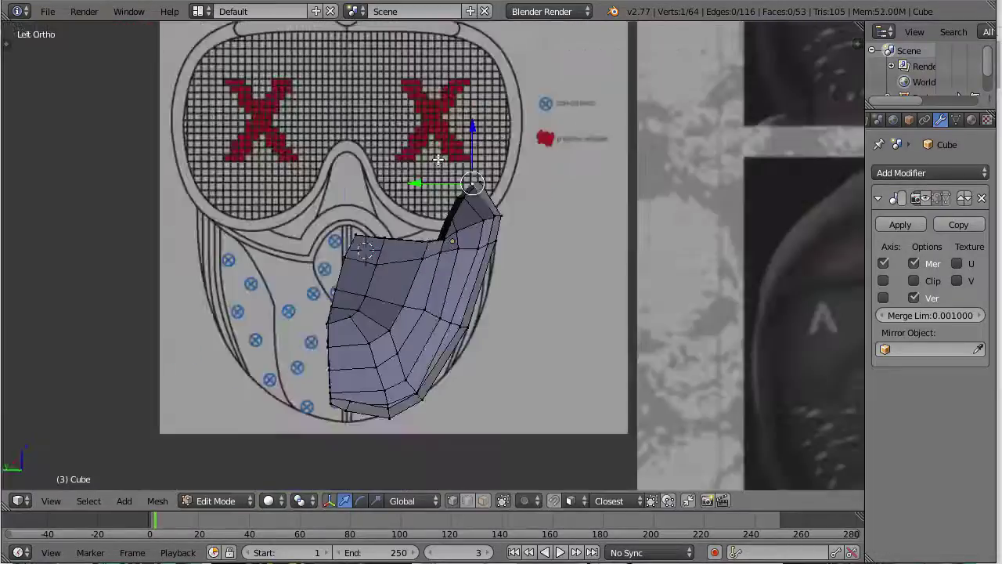
Step: Leave mesh editing, turn the Mirror modifier's viewport display back on, and save over the file
middle_drag(408, 174, 526, 211)
key(Tab)
middle_drag(345, 285, 613, 243)
click(926, 197)
key(ctrl+s)
click(389, 257)
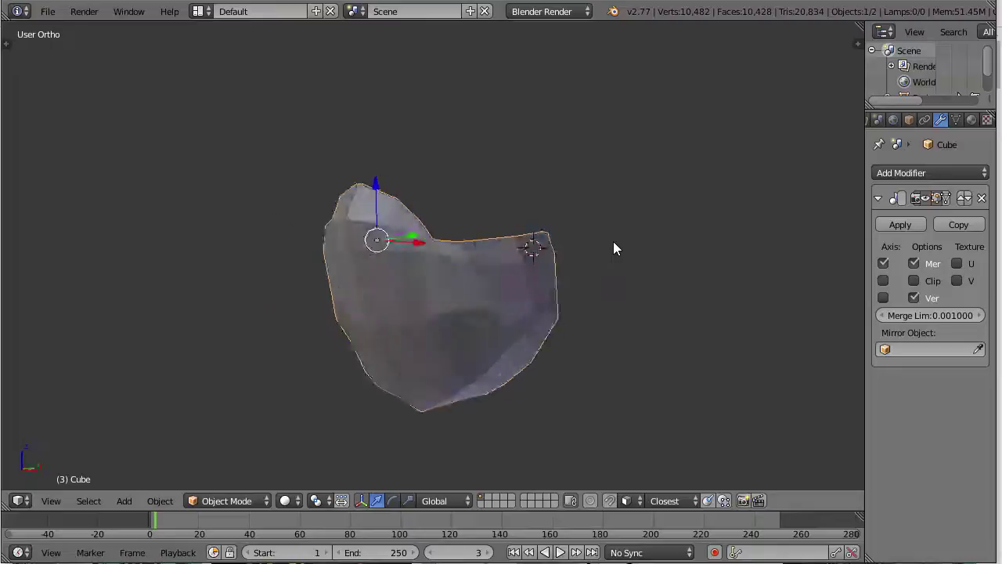
Step: Show the head model again in front view and reopen the mask's mesh for editing with snapping enabled
key(KP_3)
key(KP_1)
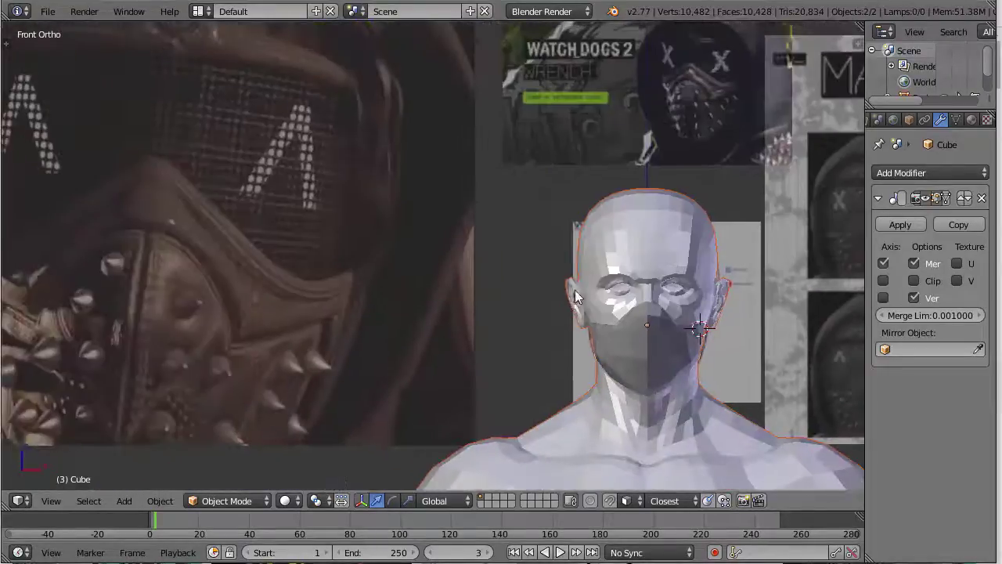
scroll(575, 296, down, 4)
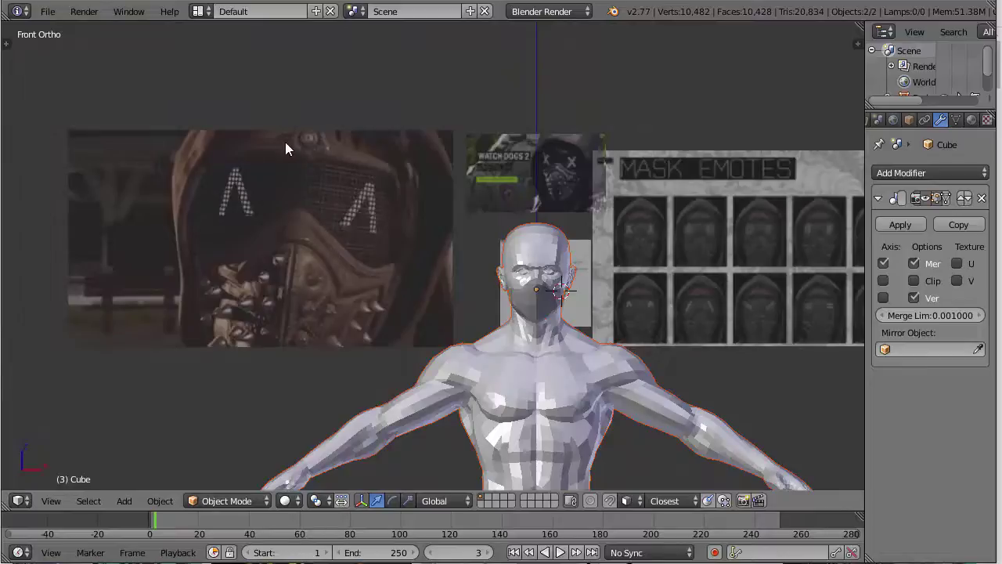
scroll(622, 280, up, 3)
right_click(639, 326)
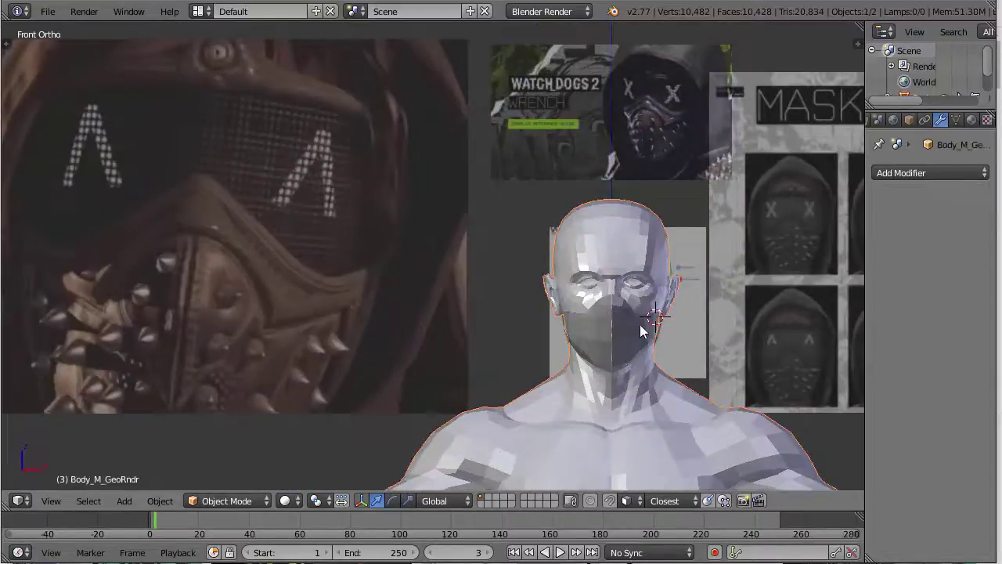
scroll(640, 325, up, 2)
shift+middle_drag(658, 313, 420, 278)
scroll(474, 302, up, 2)
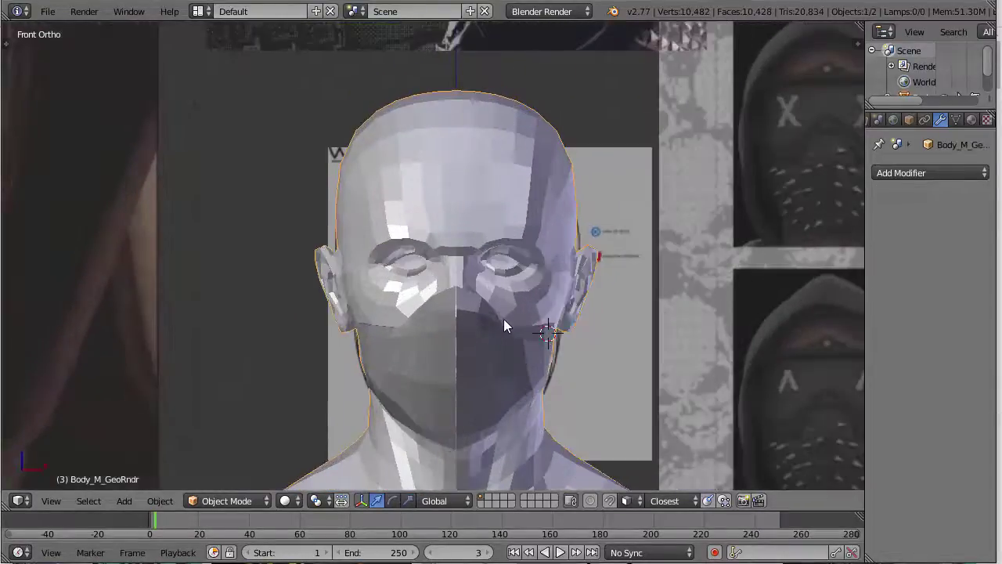
right_click(478, 379)
key(Tab)
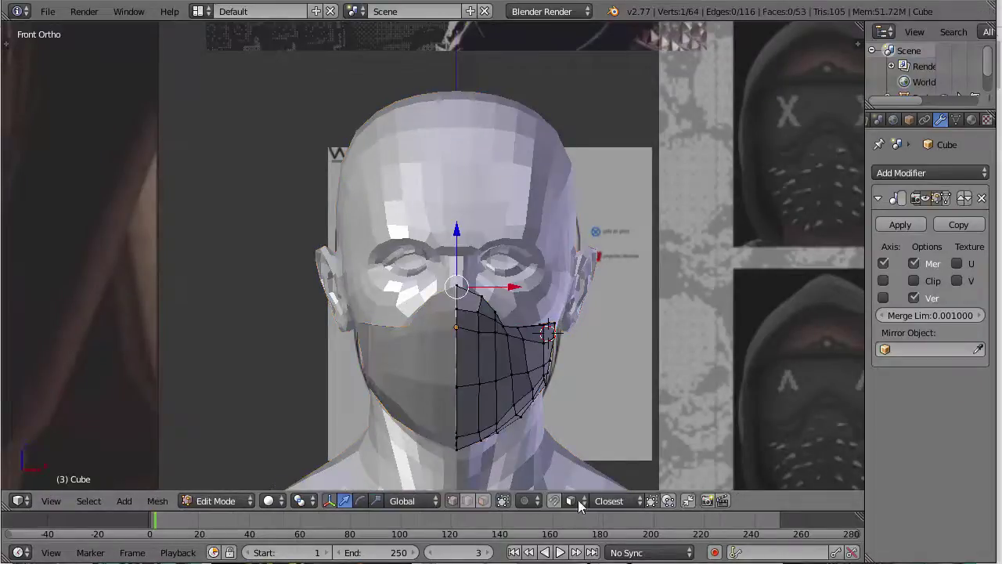
Step: Examine the goggle outline on the Wrench reference through the wireframe head in front view
scroll(607, 312, up, 3)
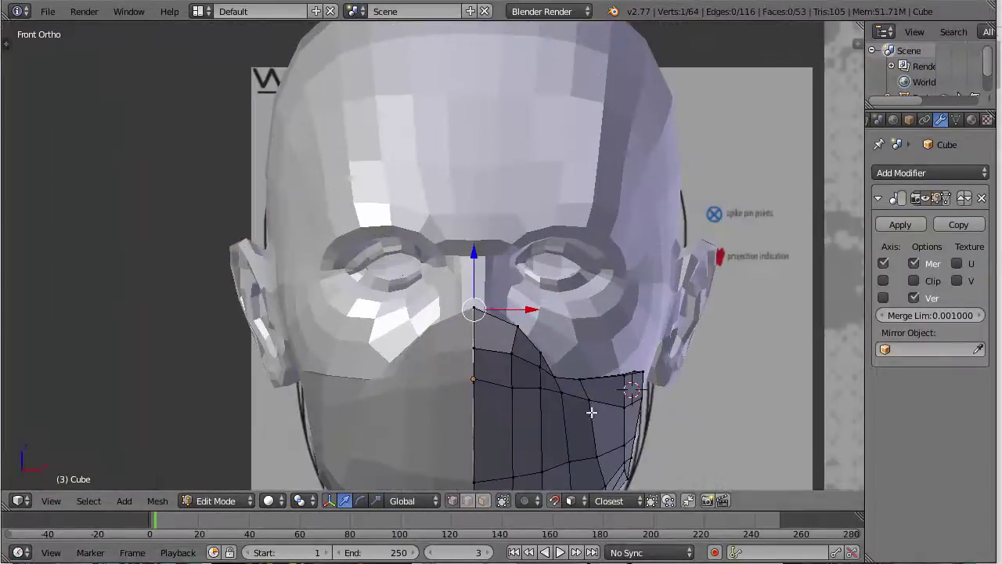
key(z)
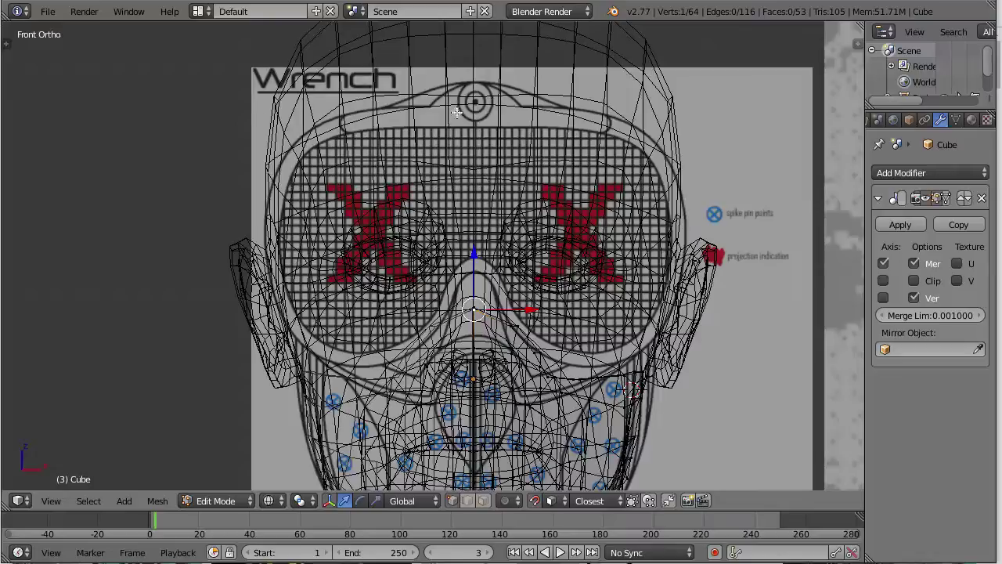
scroll(660, 345, down, 2)
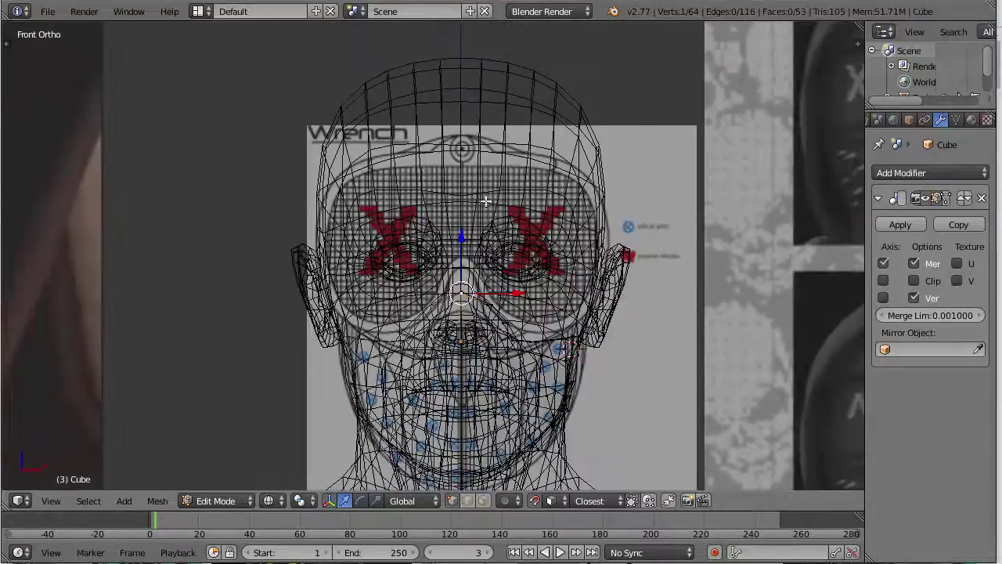
scroll(660, 189, up, 2)
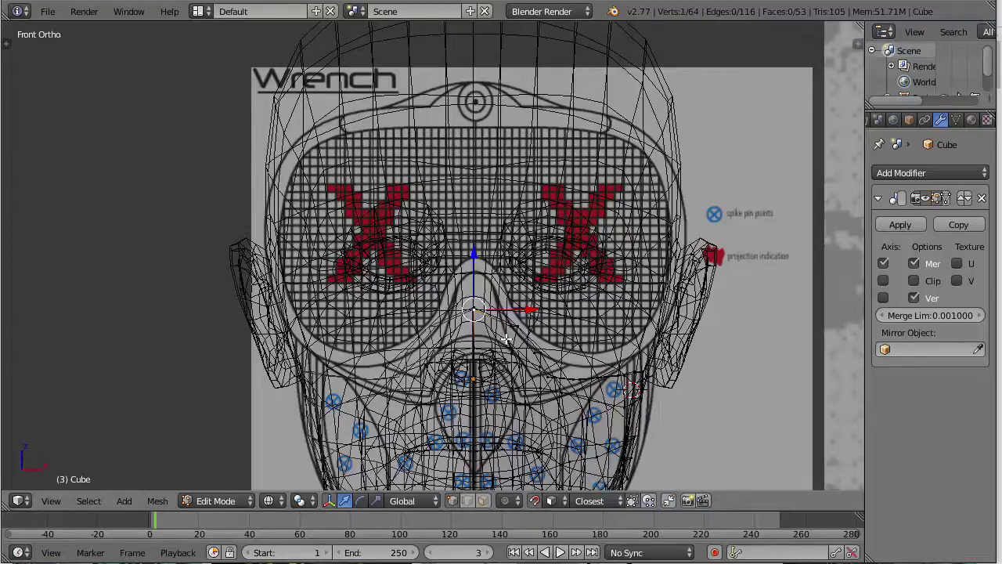
scroll(507, 338, down, 2)
key(z)
key(z)
scroll(537, 294, up, 2)
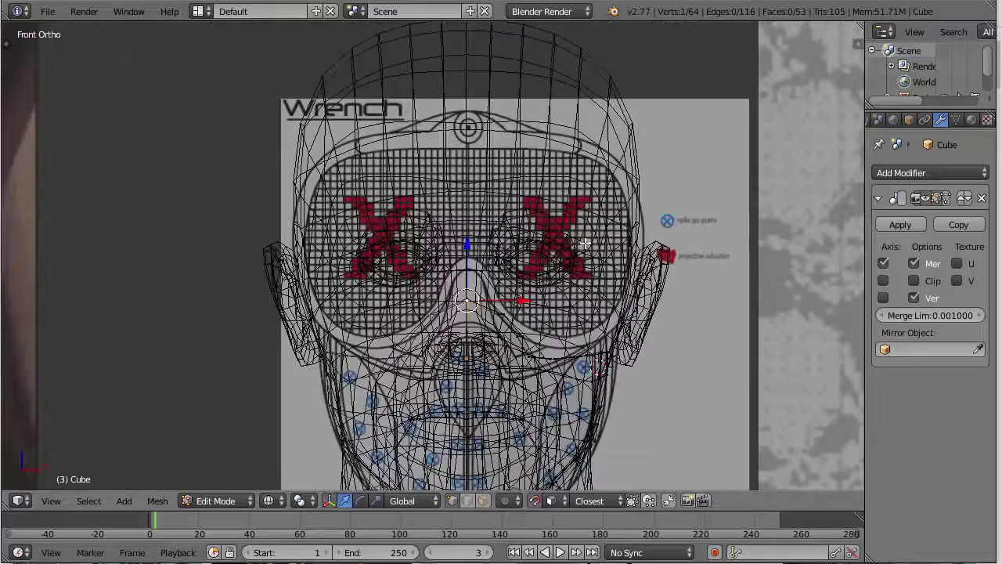
key(z)
key(z)
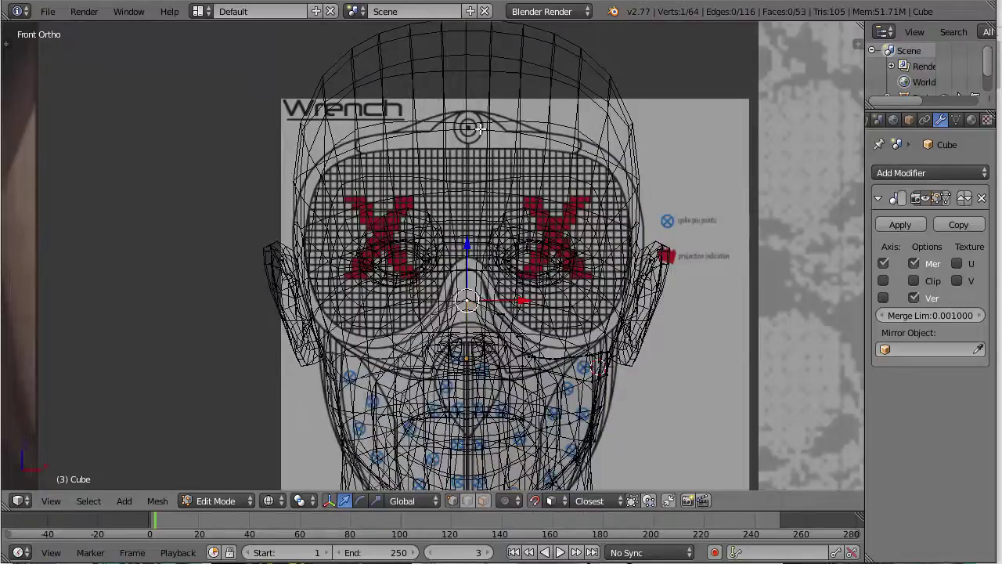
ctrl+click(546, 131)
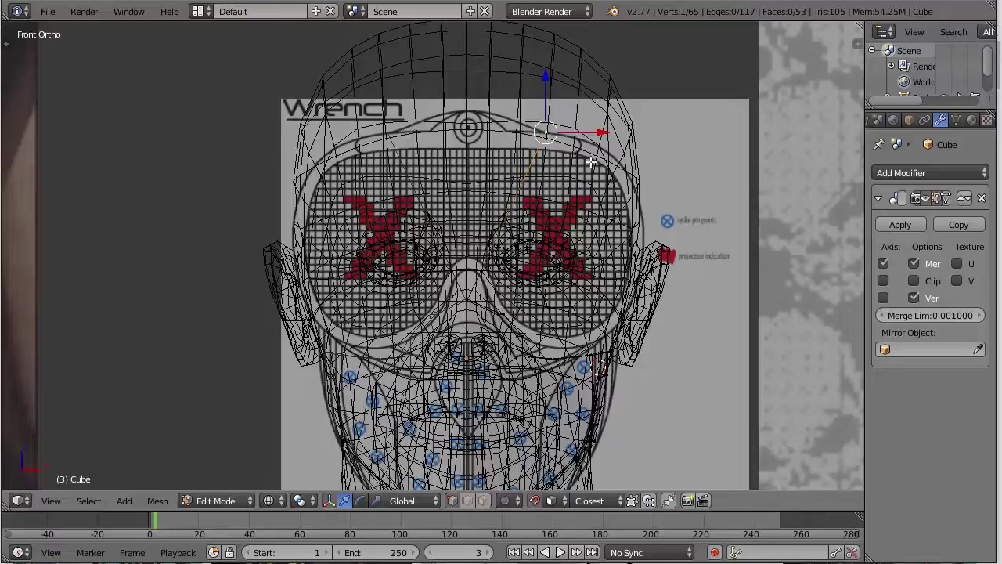
key(ctrl+z)
key(z)
Step: Deselect everything and add a separate vertex on the forehead at the goggle frame's upper edge, beside the round emblem
key(a)
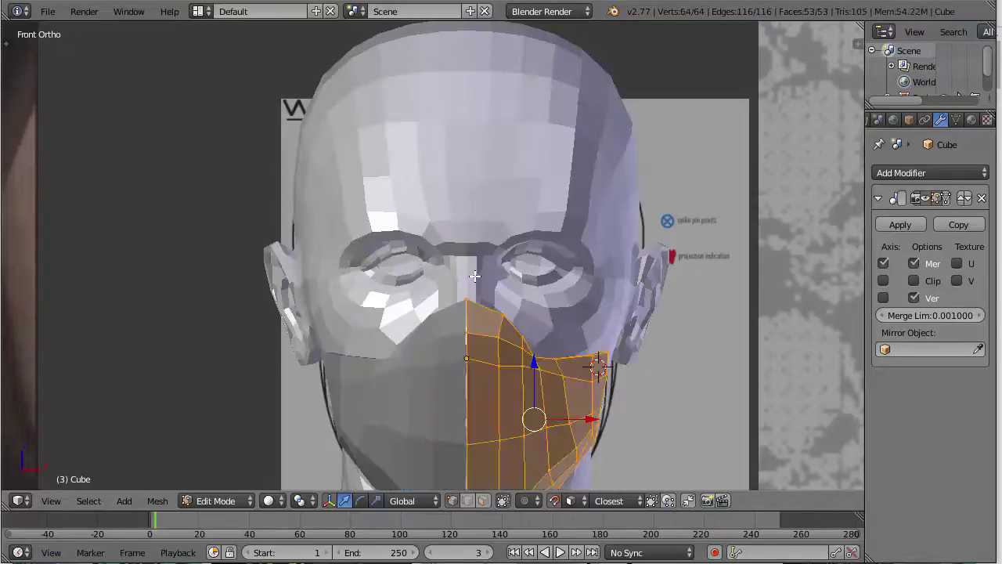
key(a)
key(a)
key(a)
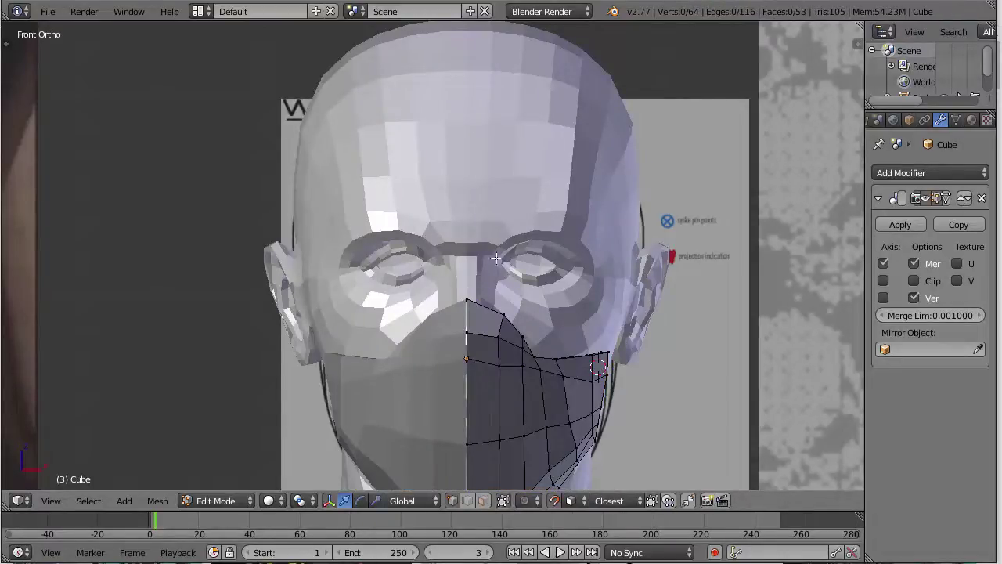
key(z)
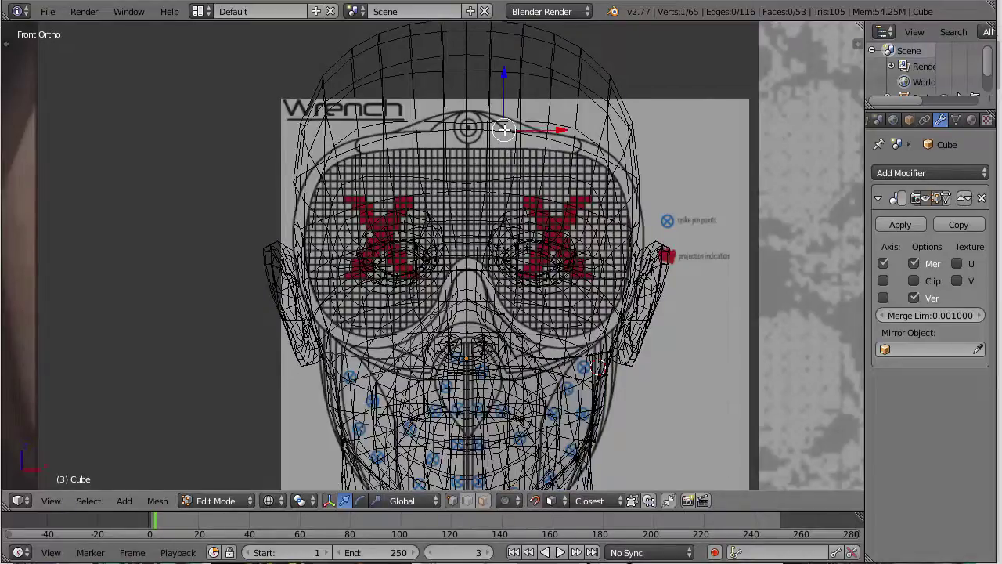
key(z)
key(KP_3)
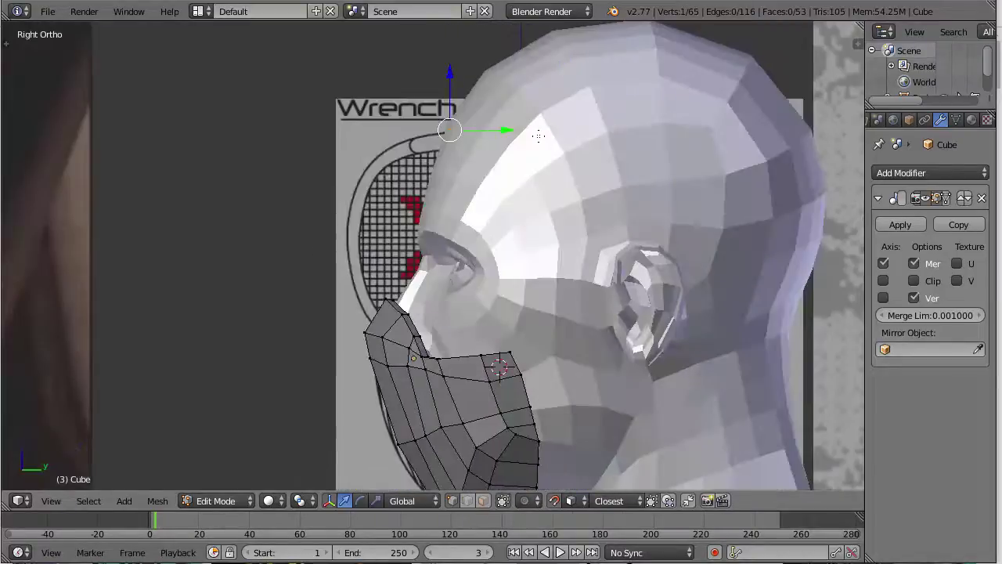
key(KP_1)
key(z)
Step: Extrude the new vertex in three segments along the goggle frame's upper outline to its outer corner
key(e)
click(546, 134)
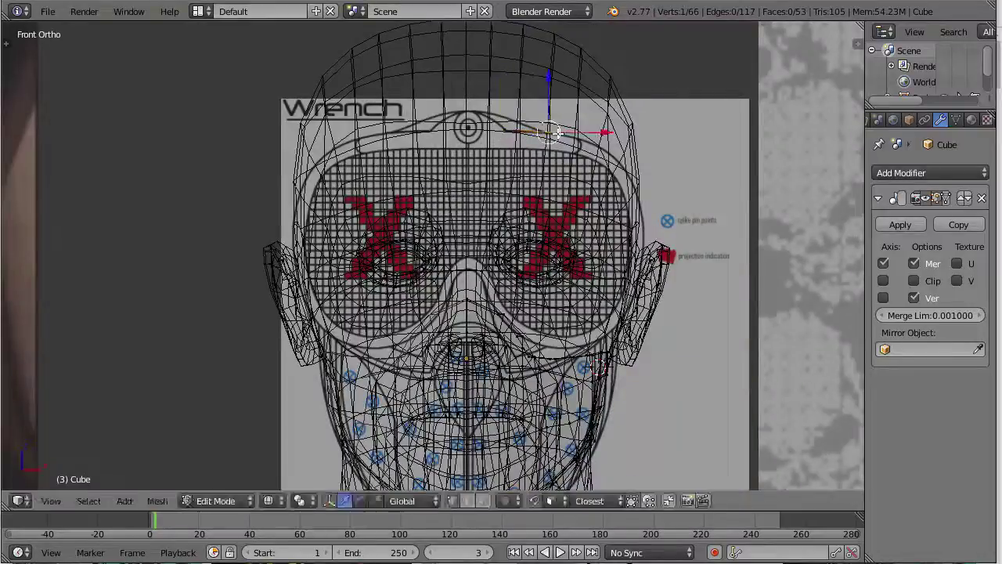
key(e)
click(594, 144)
key(e)
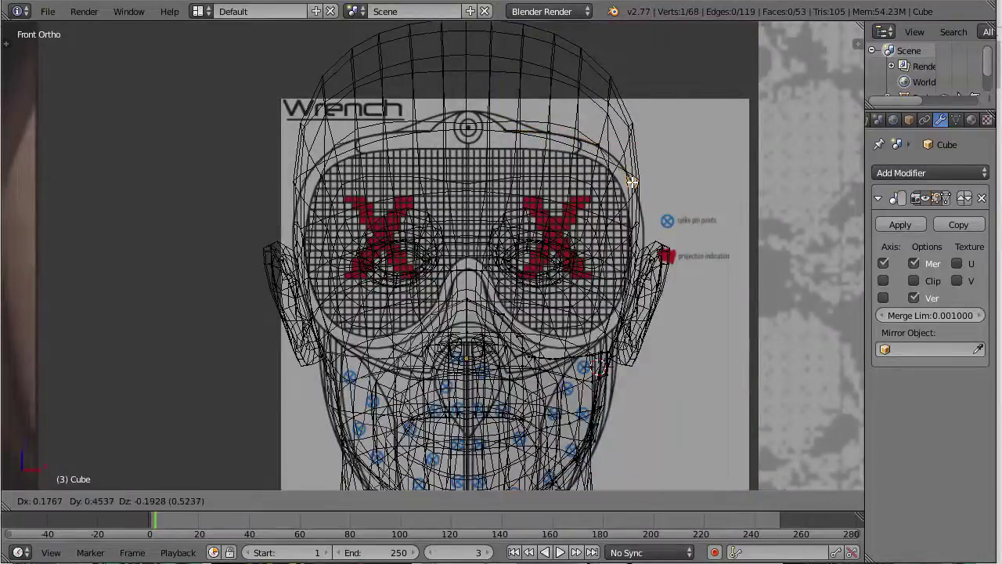
click(634, 185)
key(e)
click(644, 229)
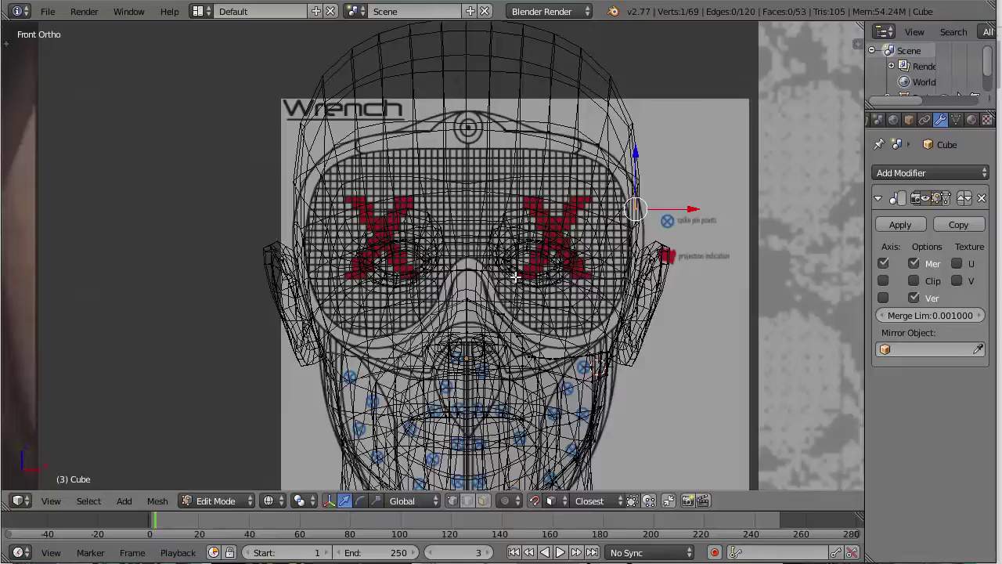
mouse_move(516, 277)
middle_down()
mouse_move(615, 253)
mouse_move(599, 230)
middle_up()
key(z)
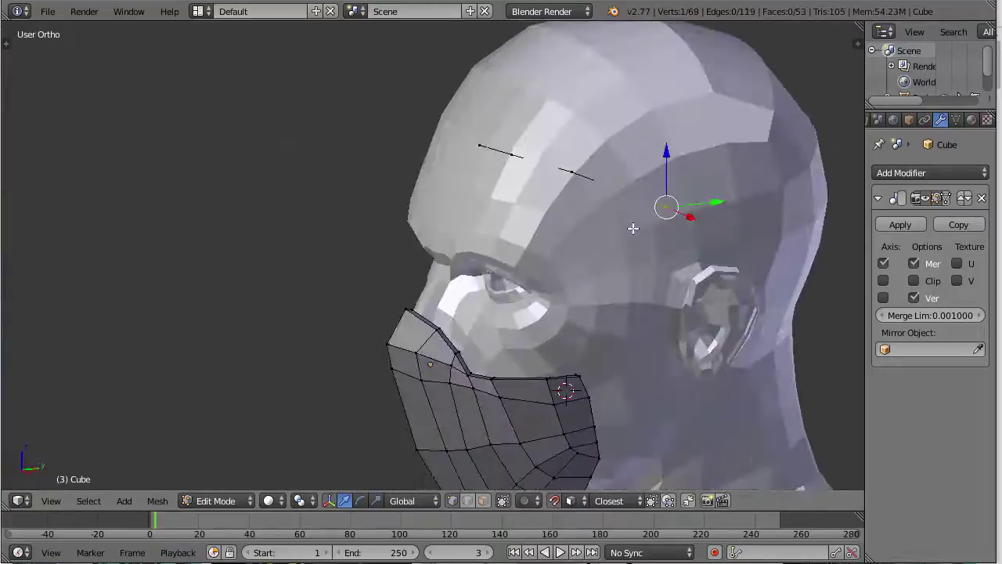
key(ctrl+z)
key(ctrl+z)
Step: Extrude the goggle outline in four more segments down the temple in front of the ear and forward onto the cheek
key(e)
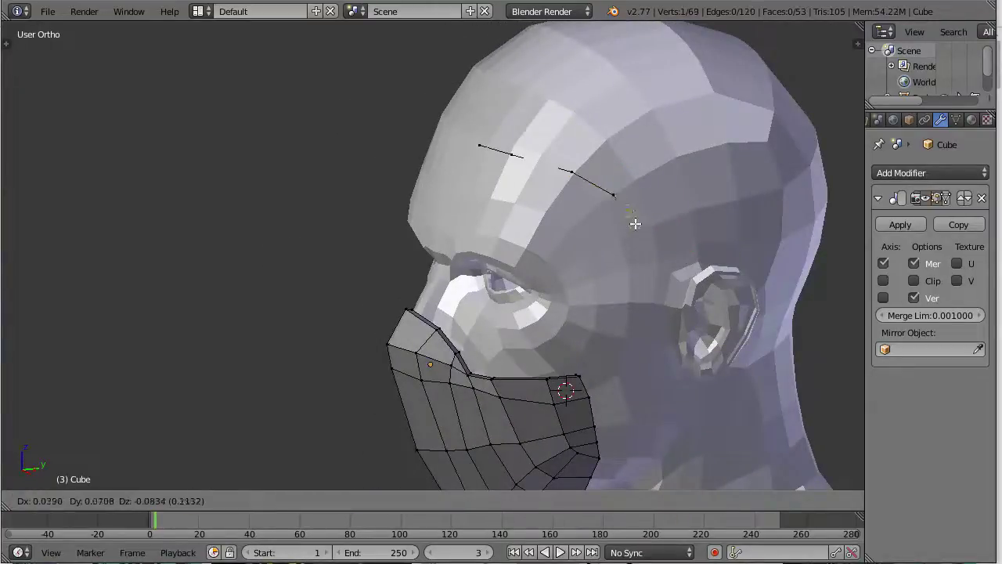
click(634, 242)
key(e)
click(639, 289)
key(e)
click(627, 335)
key(e)
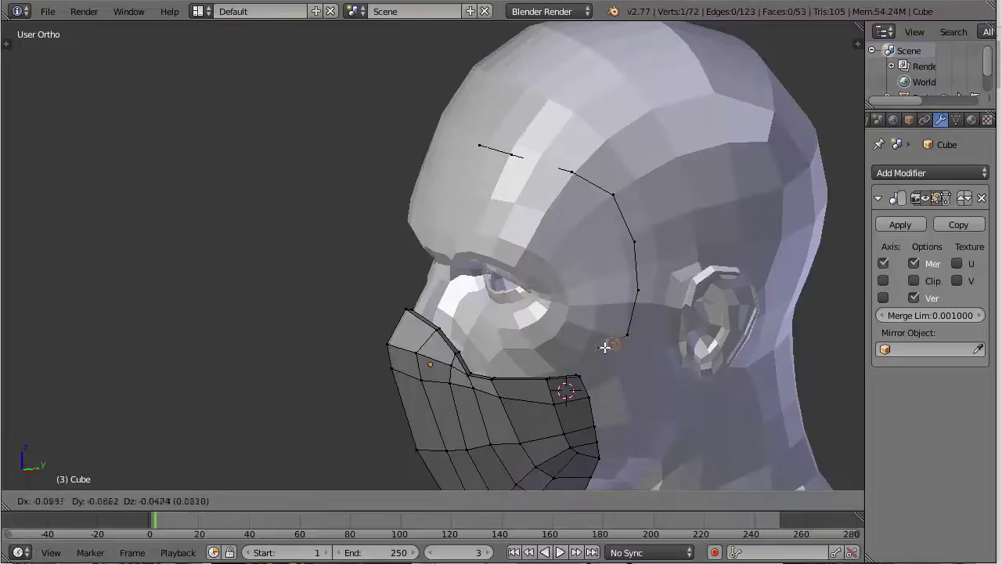
click(599, 349)
key(KP_1)
key(z)
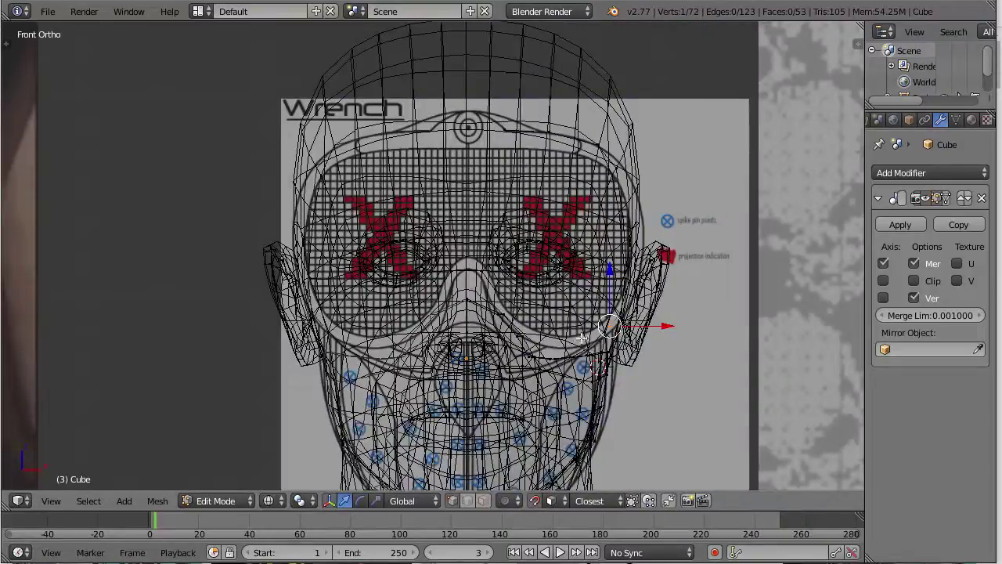
Step: Extrude the goggle outline in six more segments along the lens's lower edge and up to the nose bridge
key(e)
click(560, 346)
key(e)
click(540, 338)
key(e)
click(518, 321)
key(e)
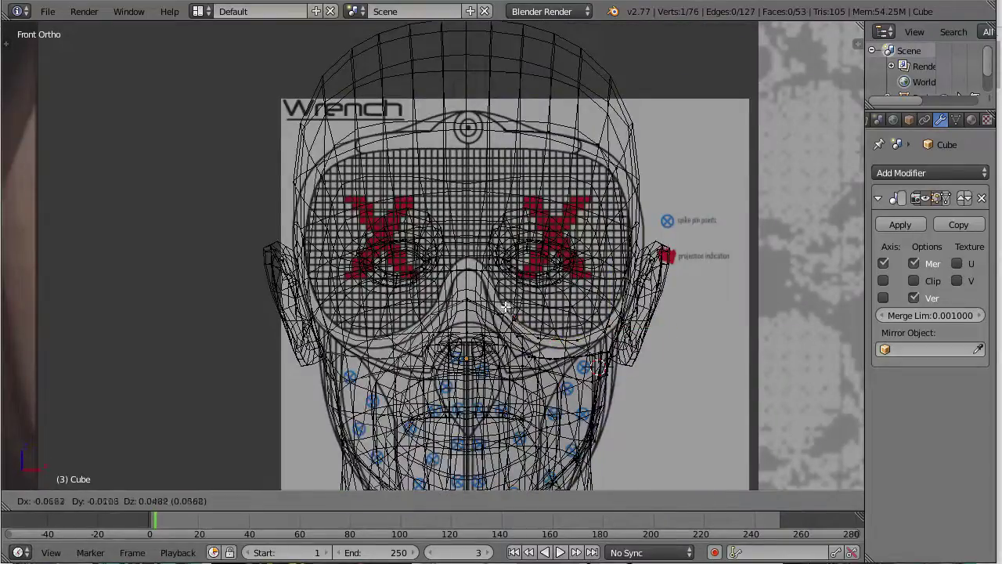
click(506, 306)
key(e)
click(473, 262)
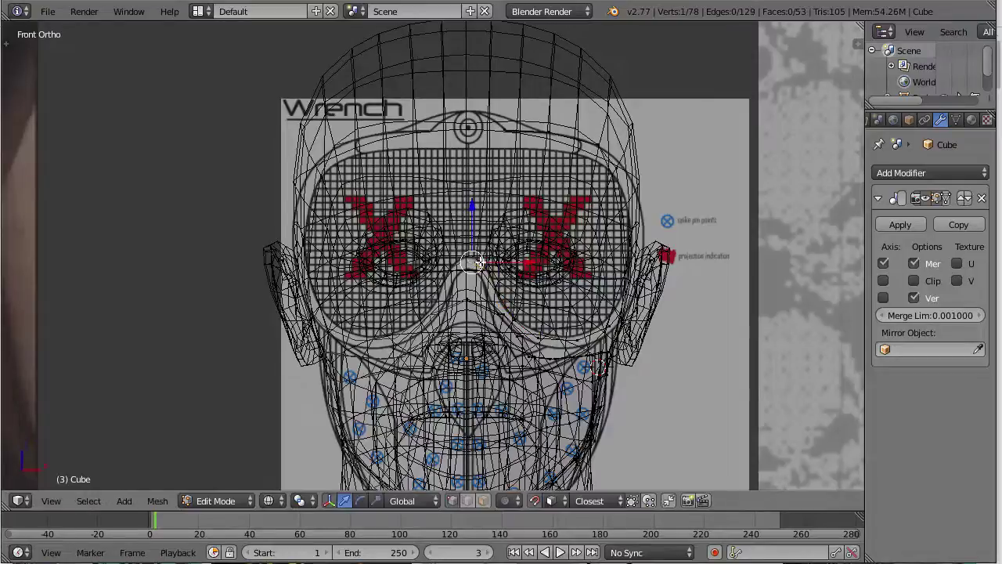
Step: Select the outline's end vertex on the forehead and enable clipping for the mirror modifier
key(z)
right_click(501, 130)
key(z)
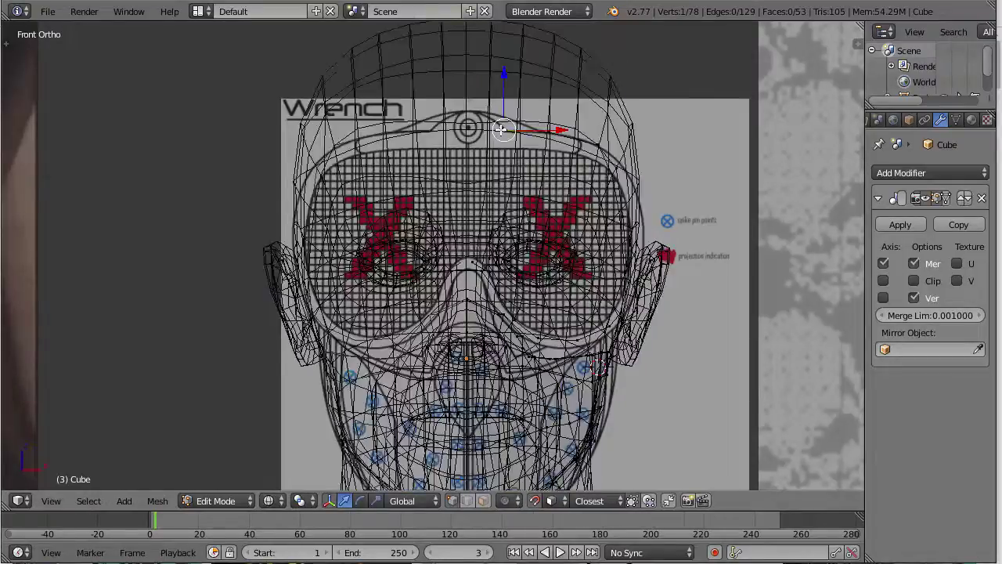
click(915, 280)
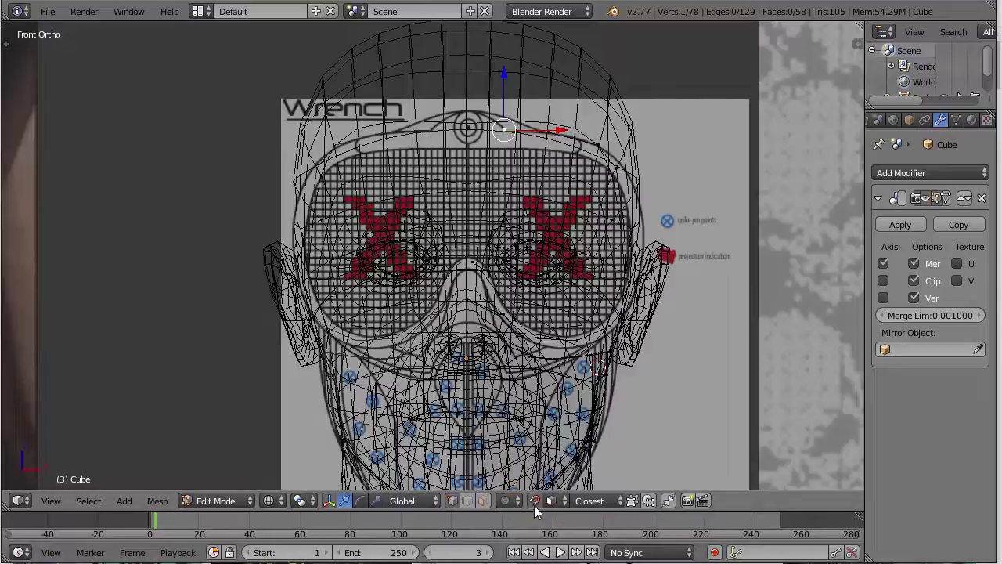
Step: Turn off snapping and extrude the forehead end vertex inward to the mirror line
key(z)
scroll(571, 137, up, 3)
shift+middle_drag(595, 157, 399, 268)
scroll(456, 224, down, 5)
key(KP_3)
key(KP_1)
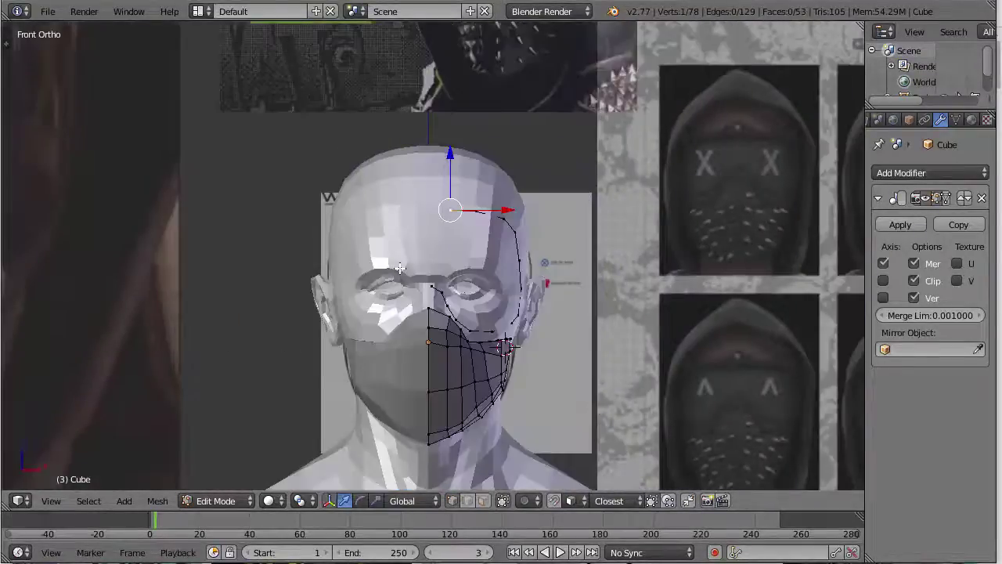
key(z)
scroll(455, 194, up, 3)
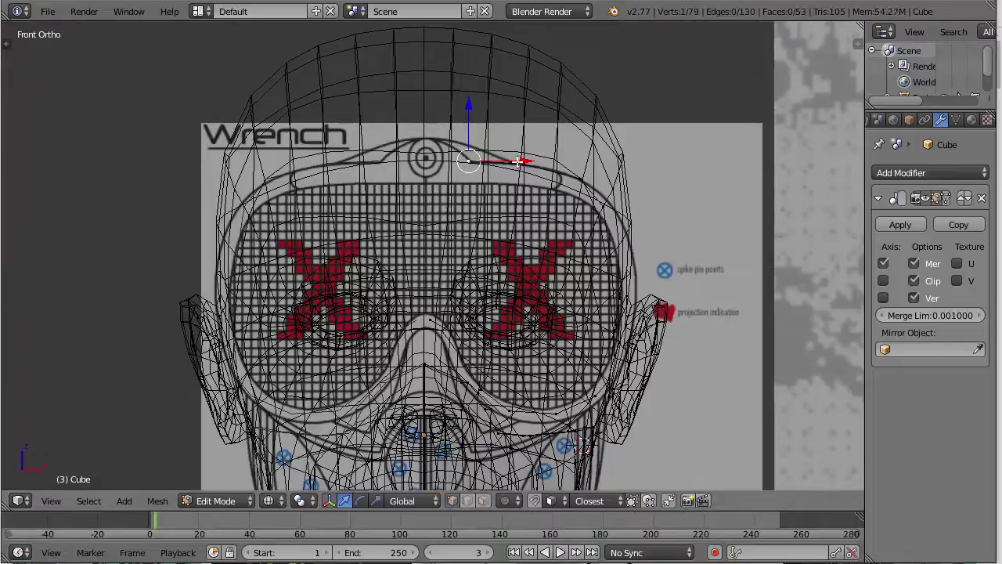
drag(518, 162, 447, 166)
Step: Extrude the outline's end vertex on the nose bridge inward to the mirror line
right_click(430, 321)
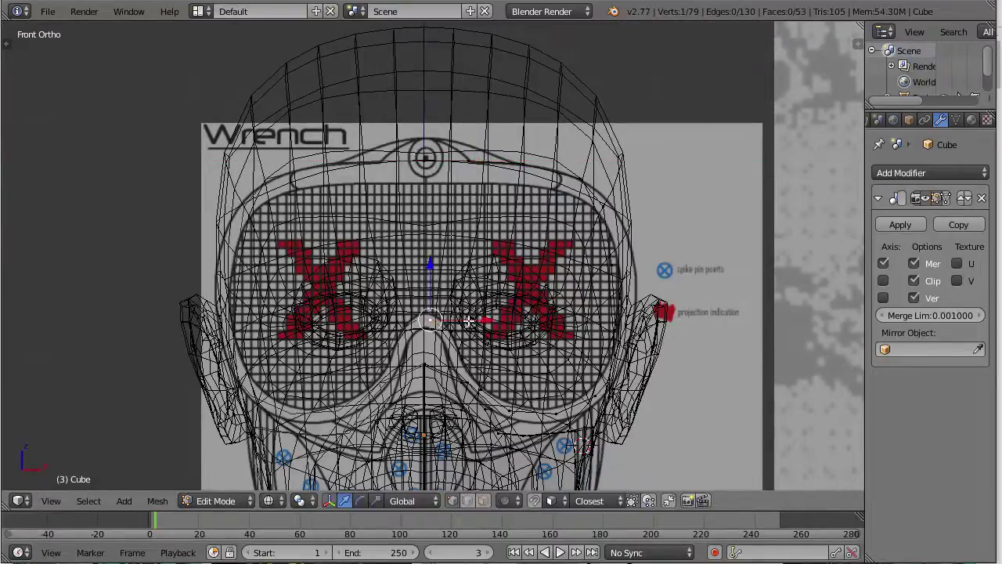
key(g)
key(x)
click(475, 318)
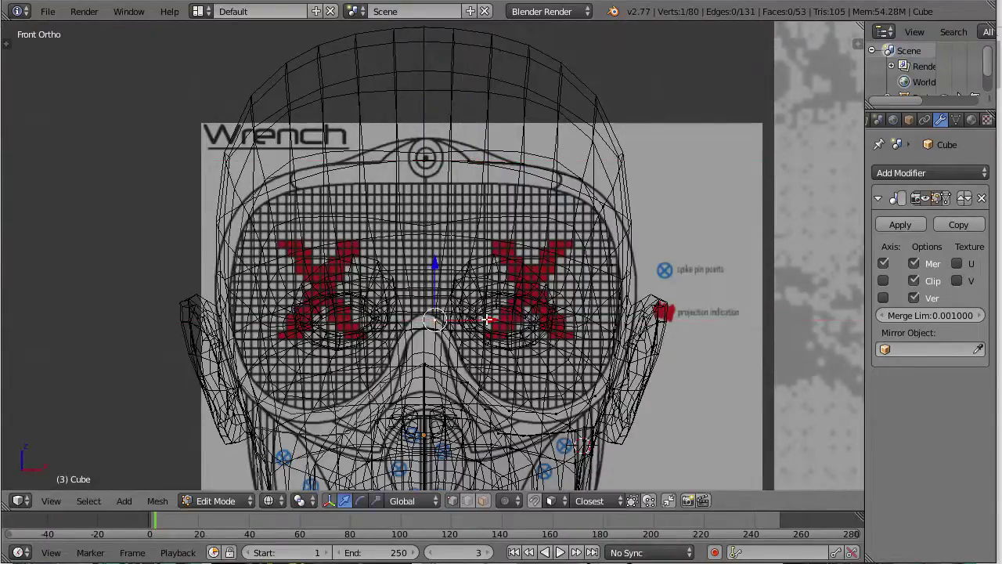
key(g)
click(460, 317)
Step: Select the entire linked goggle outline and move it slightly forward along Y in side view
key(z)
scroll(460, 317, down, 2)
middle_drag(462, 313, 334, 305)
key(ctrl+l)
key(KP_3)
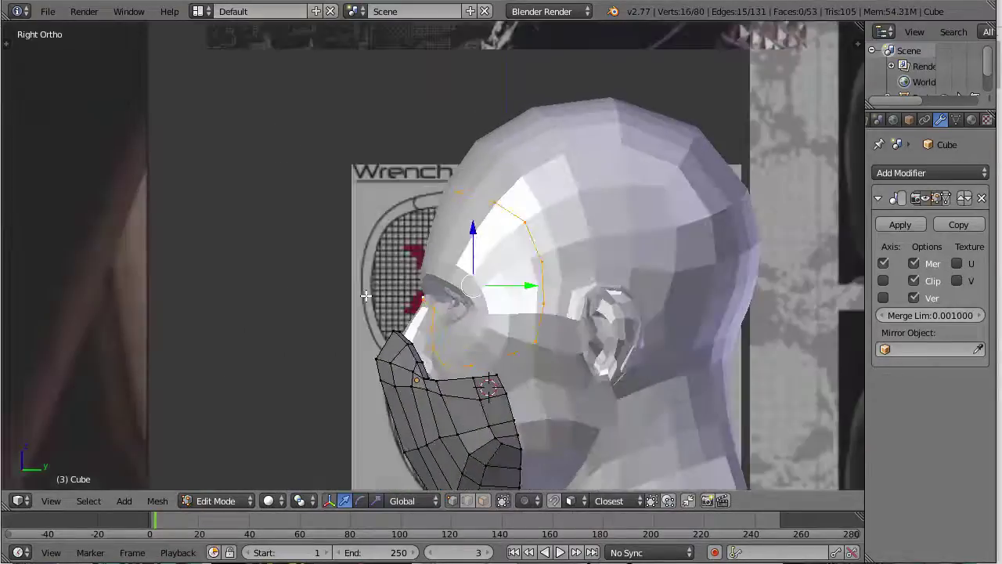
drag(521, 286, 510, 287)
Step: Examine how the goggle outline sits on the head from the front and the side
scroll(219, 329, down, 3)
middle_drag(219, 329, 383, 335)
scroll(577, 454, up, 3)
key(KP_4)
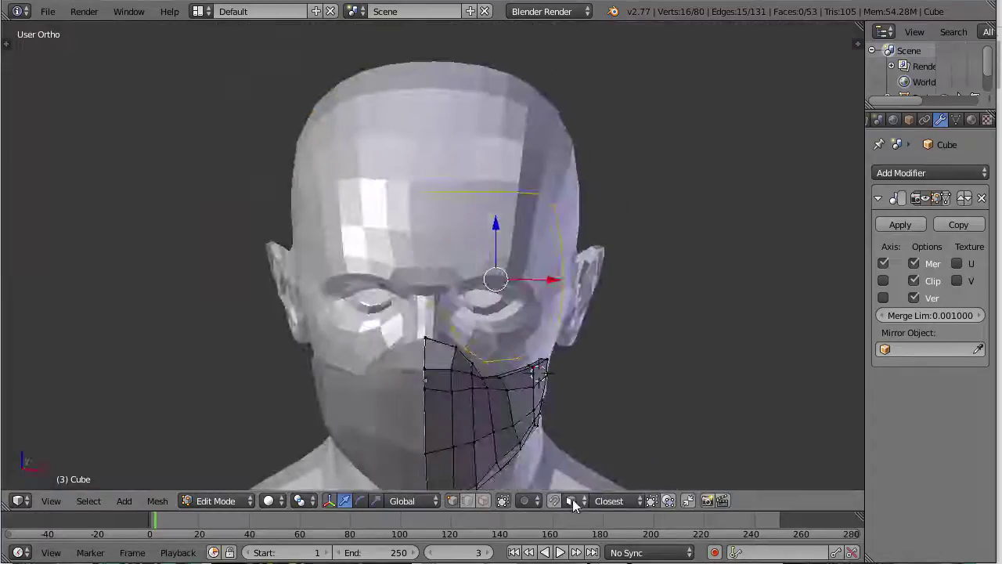
click(570, 501)
click(553, 507)
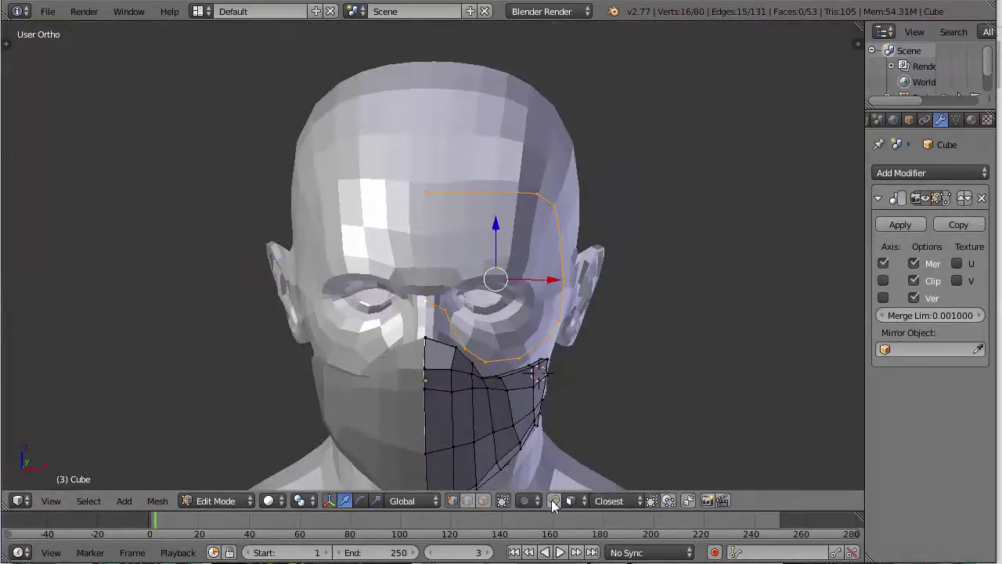
middle_drag(564, 337, 391, 304)
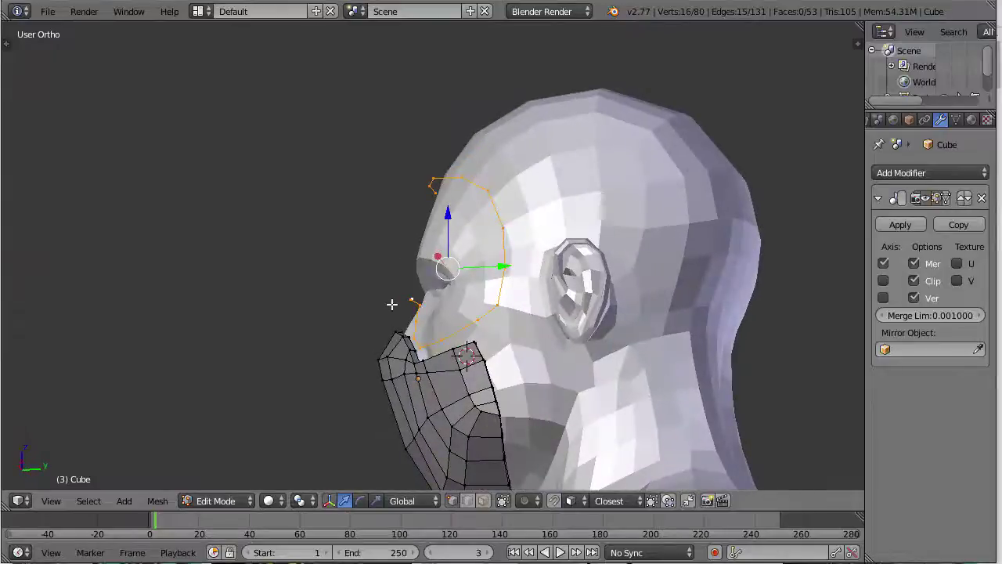
key(KP_3)
Step: Scale the goggle outline up by about 1.03 against the front reference in wireframe
key(KP_1)
key(z)
scroll(436, 292, up, 2)
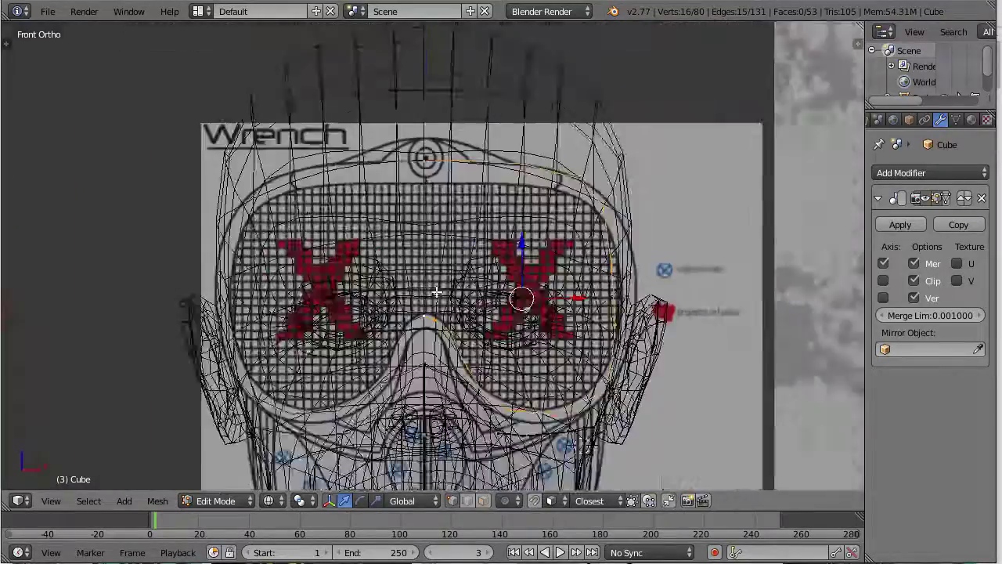
scroll(436, 292, up, 1)
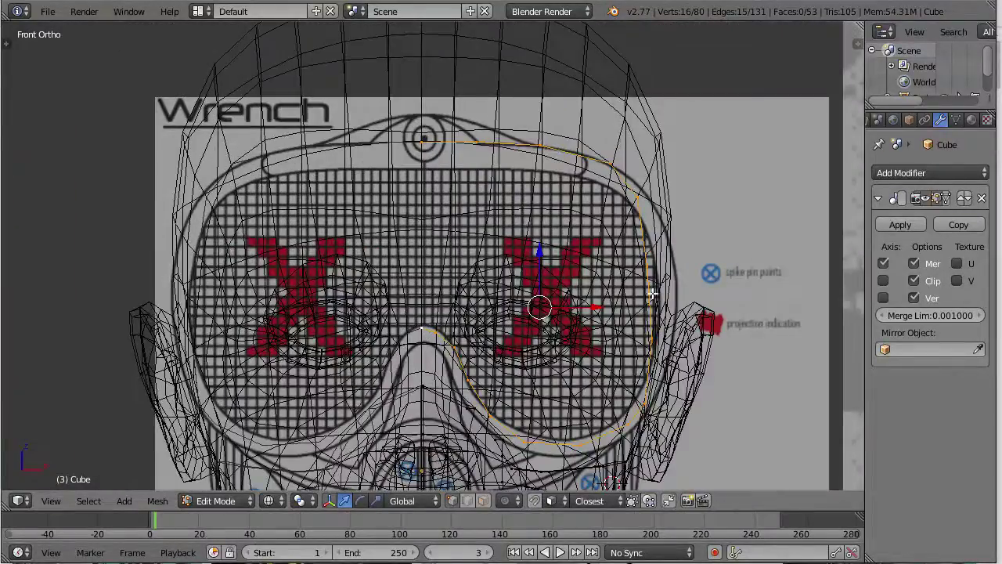
key(s)
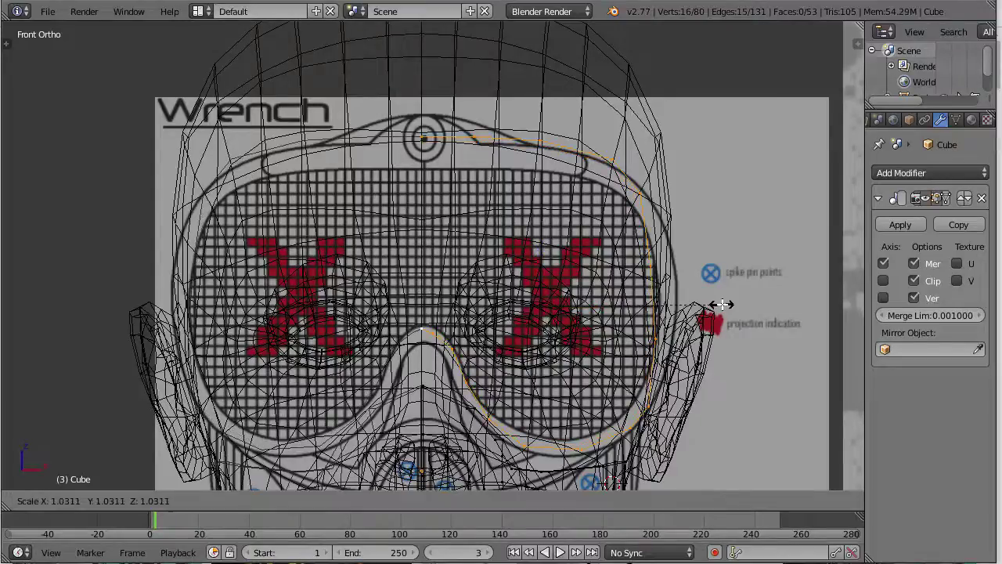
click(722, 304)
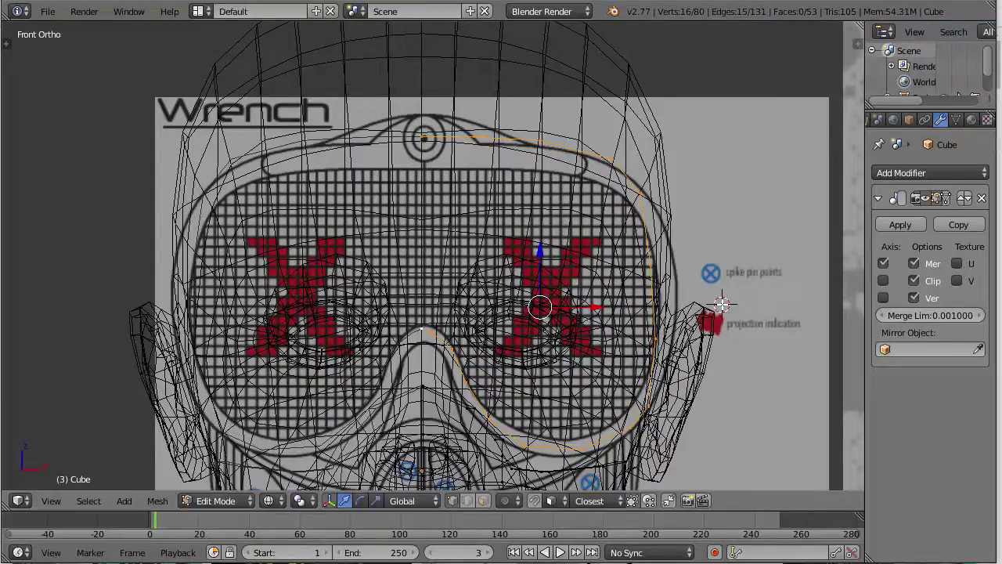
Step: Extrude the whole goggle outline in place and scale the new loop inward into a narrow frame strip
key(e)
right_click(721, 304)
key(s)
click(761, 304)
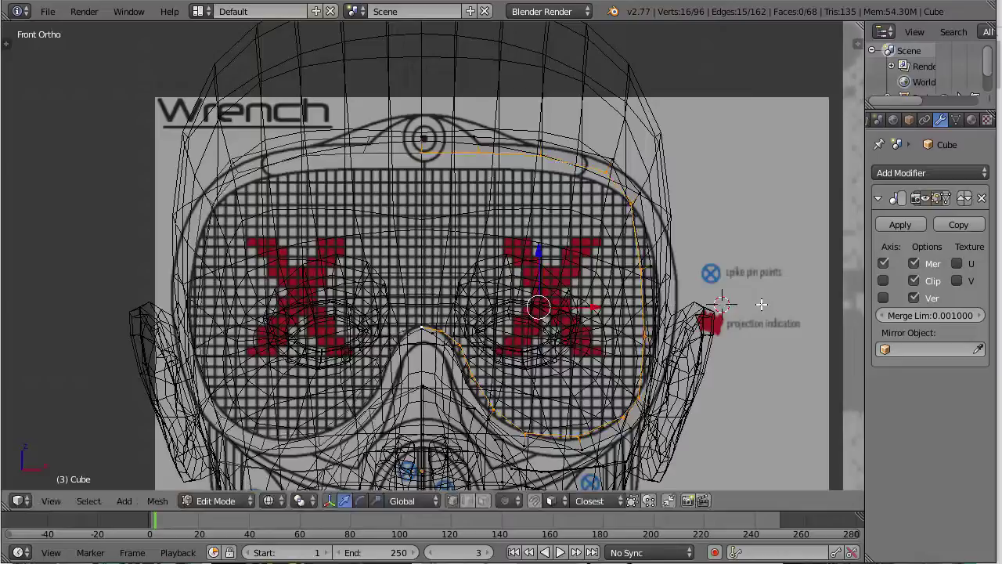
Step: Shift the frame strip's inner loop slightly forward and up in side view
key(z)
mouse_move(760, 302)
middle_down()
mouse_move(694, 295)
mouse_move(622, 329)
mouse_move(575, 296)
middle_up()
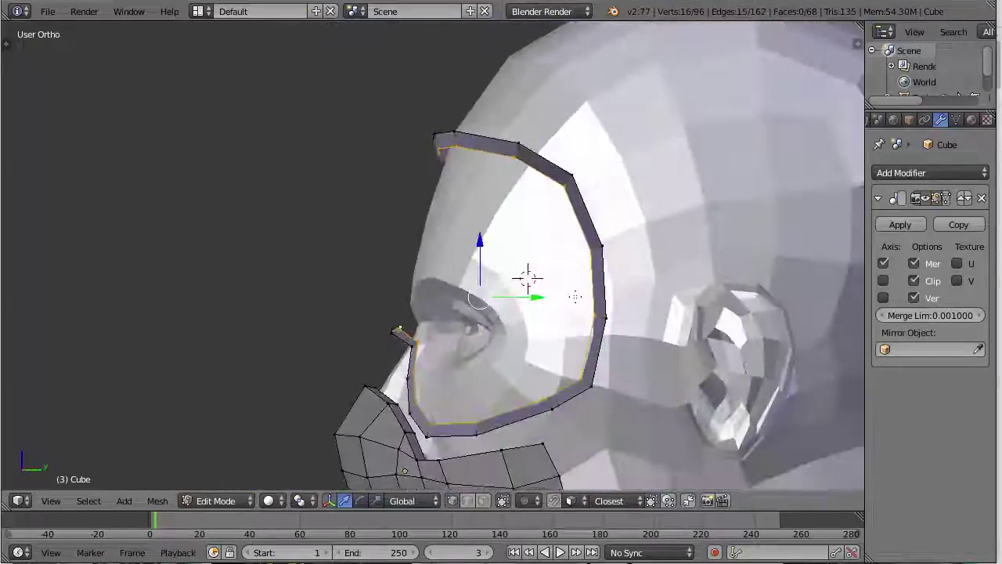
key(KP_3)
key(g)
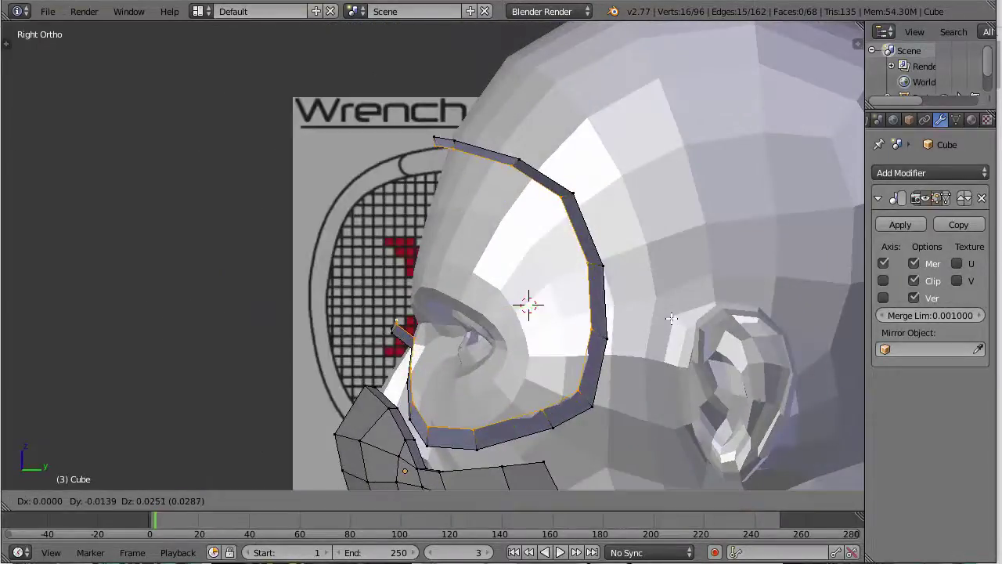
click(672, 317)
middle_drag(660, 327, 561, 299)
key(KP_3)
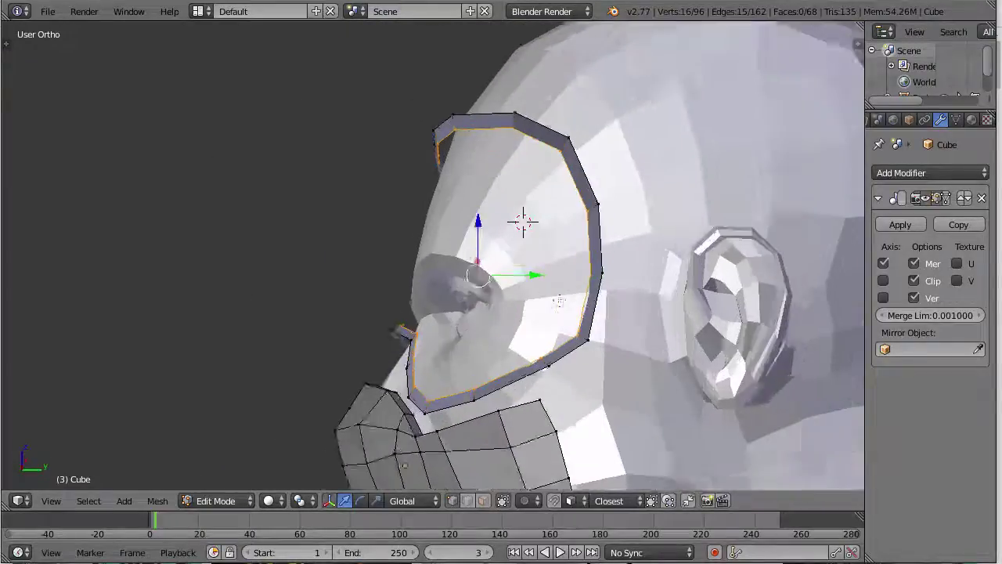
Step: Adjust the position of the frame strip's inner vertex at the nose bridge in side view
right_click(396, 336)
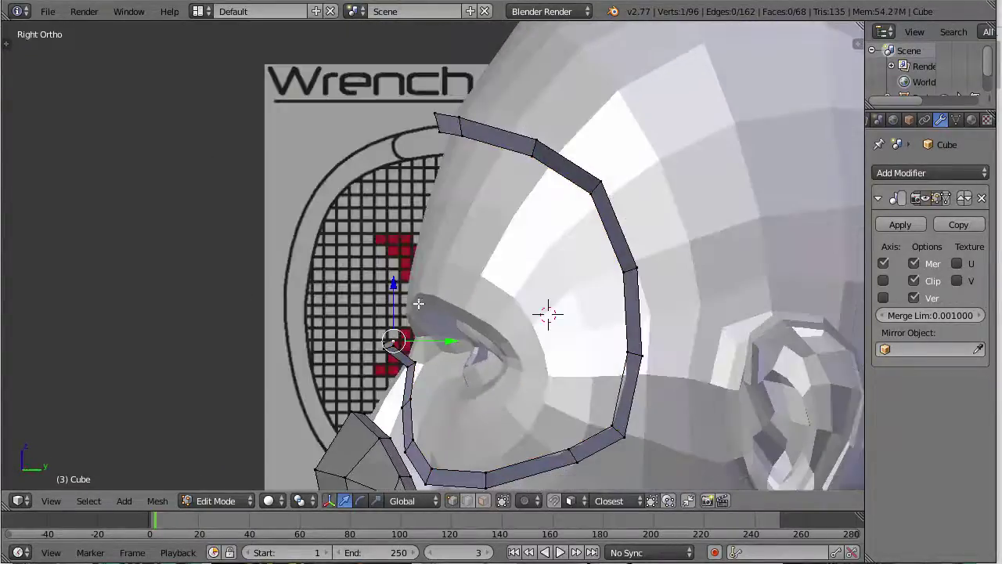
key(g)
click(414, 298)
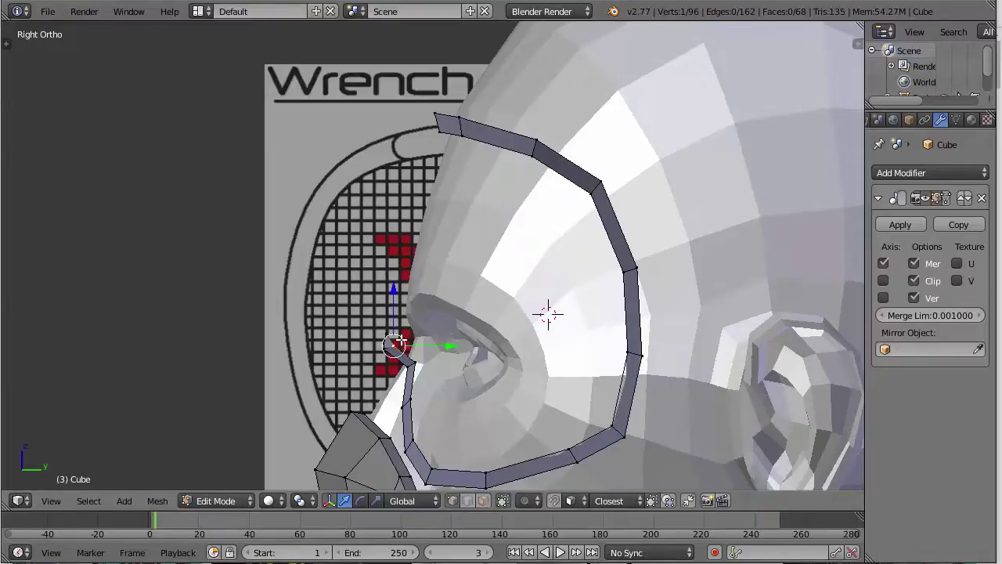
key(g)
Step: Select the frame's inner edge path from beside the nose to the cheek and move it slightly forward along Y
click(421, 410)
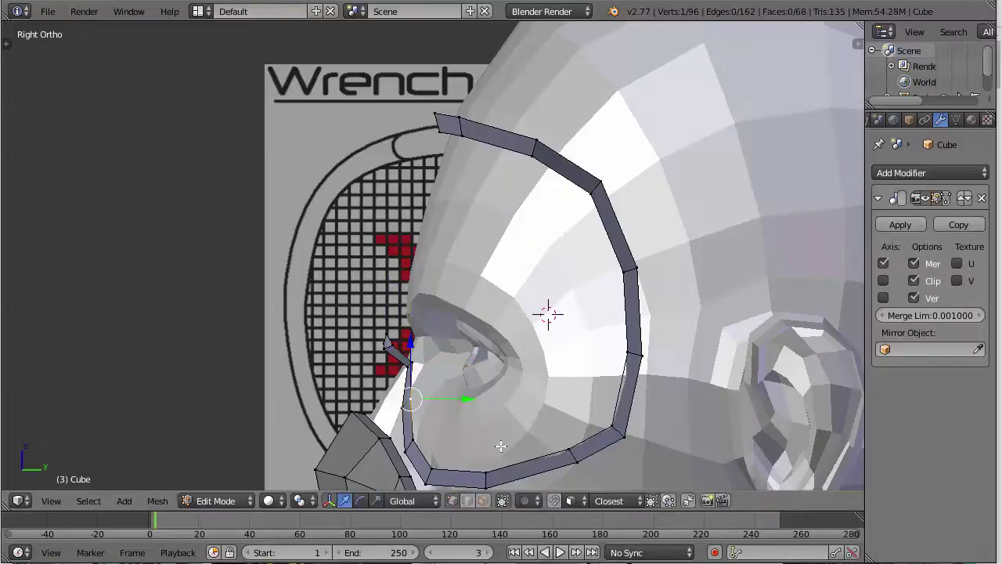
ctrl+right_click(582, 445)
key(ctrl+z)
ctrl+right_click(557, 445)
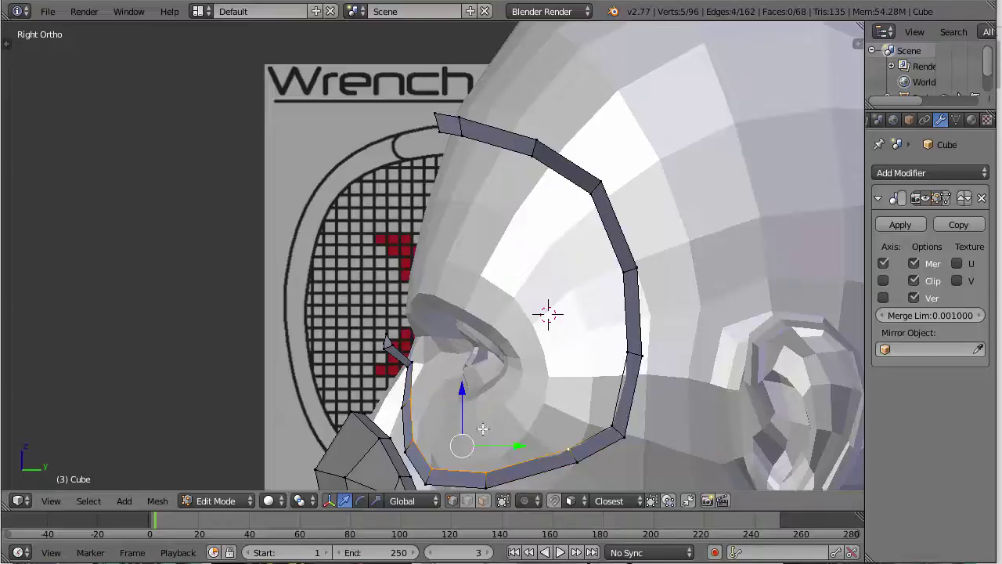
drag(515, 447, 509, 450)
click(509, 448)
Step: Select the inner edge path along the frame's outer side and nudge it outward along X in front view
key(KP_1)
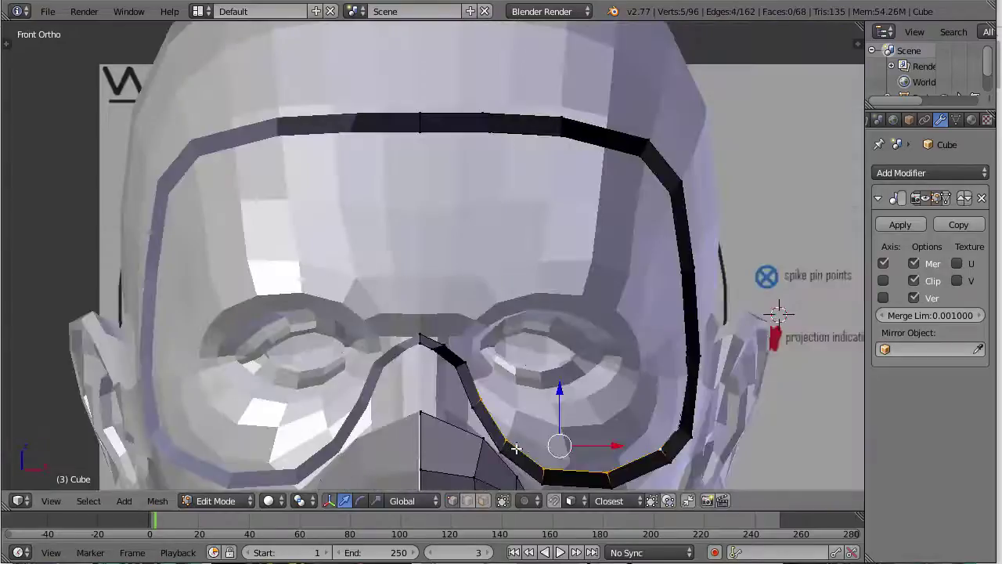
right_click(683, 429)
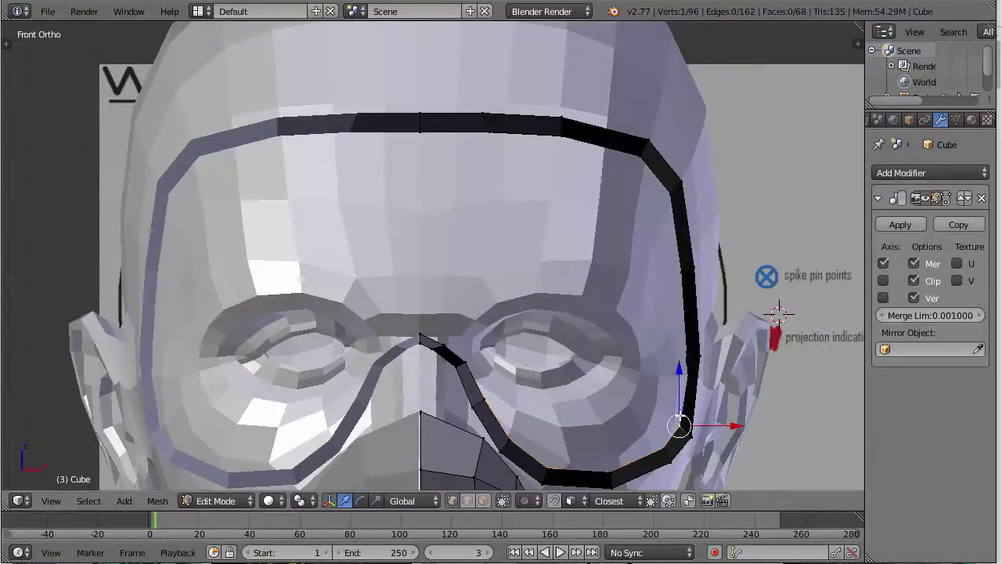
ctrl+right_click(671, 206)
key(KP_3)
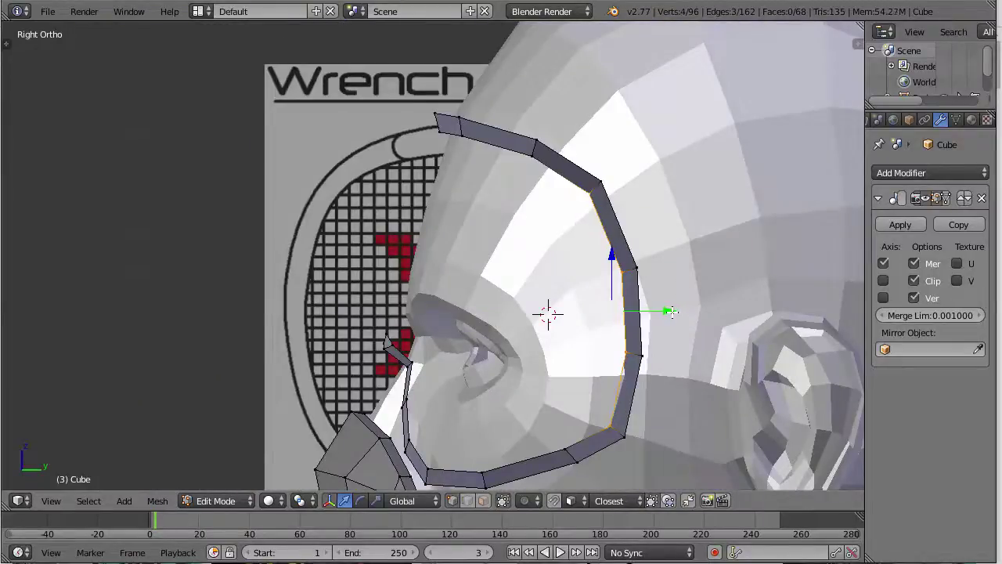
key(KP_1)
drag(740, 313, 743, 313)
Step: Select the frame's upper inner edge from the mirror line to the outer corner and move it forward along Y
right_click(649, 160)
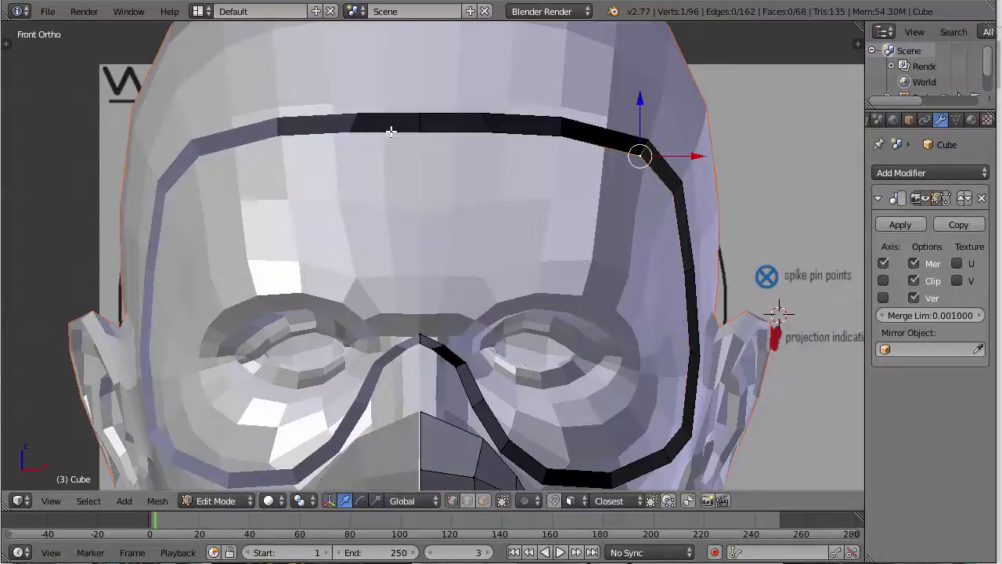
key(Tab)
key(Tab)
right_click(420, 130)
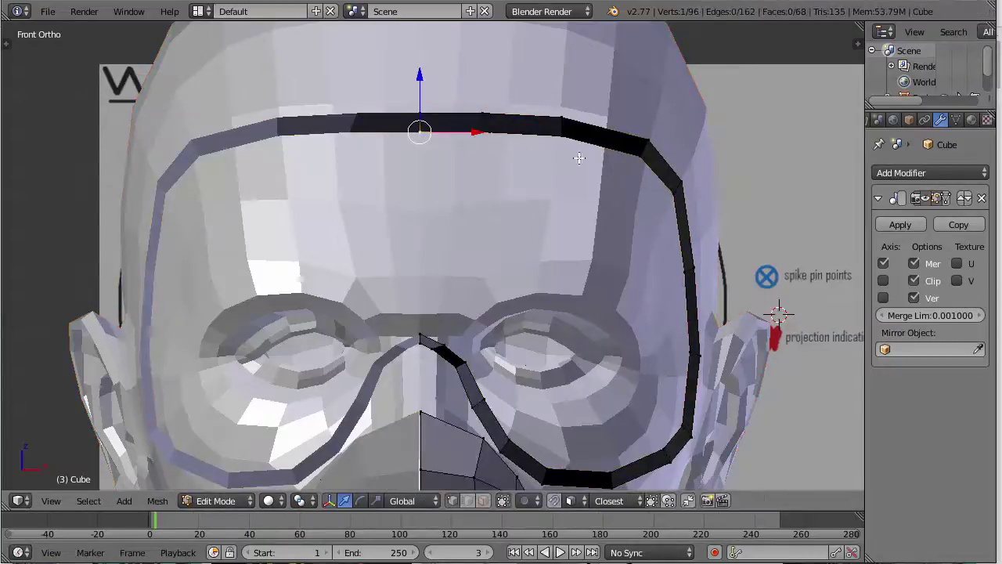
ctrl+right_click(648, 162)
key(KP_3)
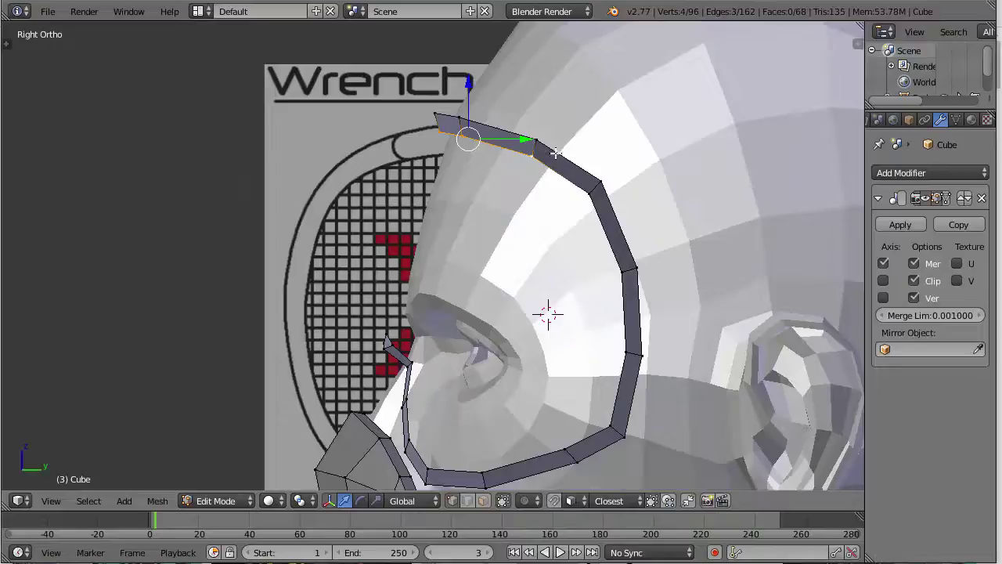
drag(528, 141, 514, 142)
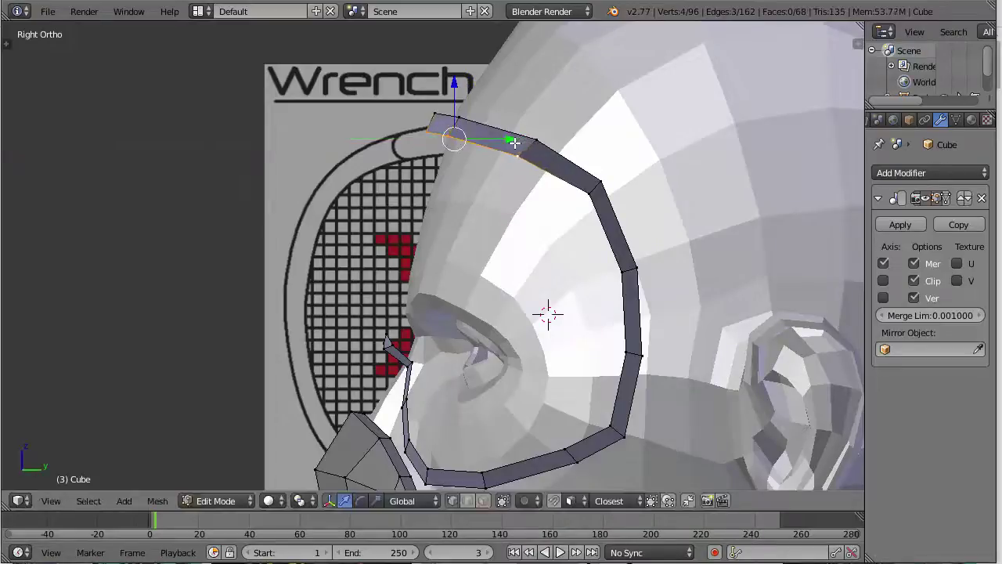
Step: Select the inner edge path on the frame's outer side and examine its alignment from the front
right_click(586, 195)
ctrl+right_click(601, 381)
ctrl+right_click(610, 423)
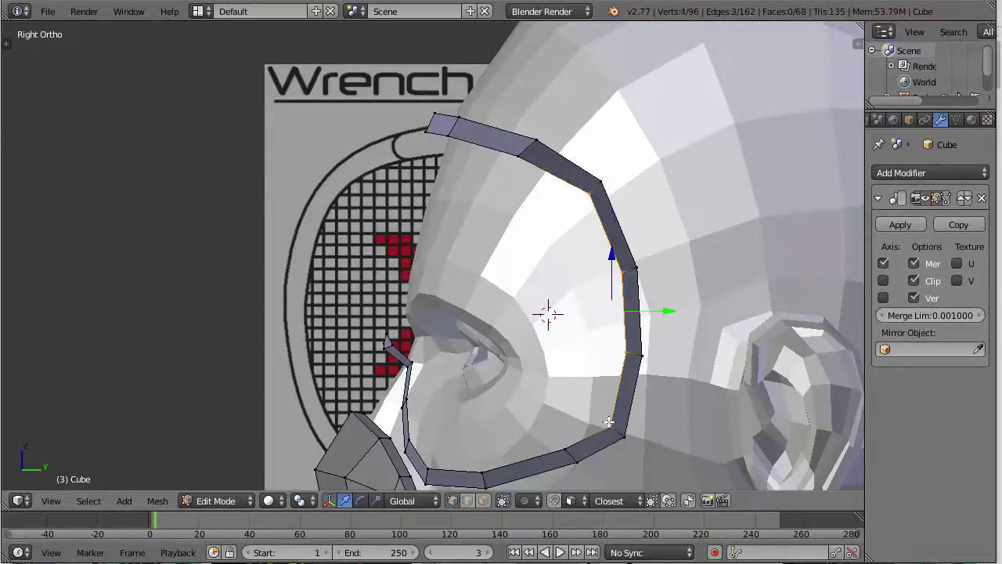
key(KP_1)
key(KP_1)
middle_drag(774, 364, 530, 358)
key(KP_1)
Step: Move the frame's inner-edge vertices at the nose bridge down onto the reference outline in front wireframe view
scroll(451, 334, up, 5)
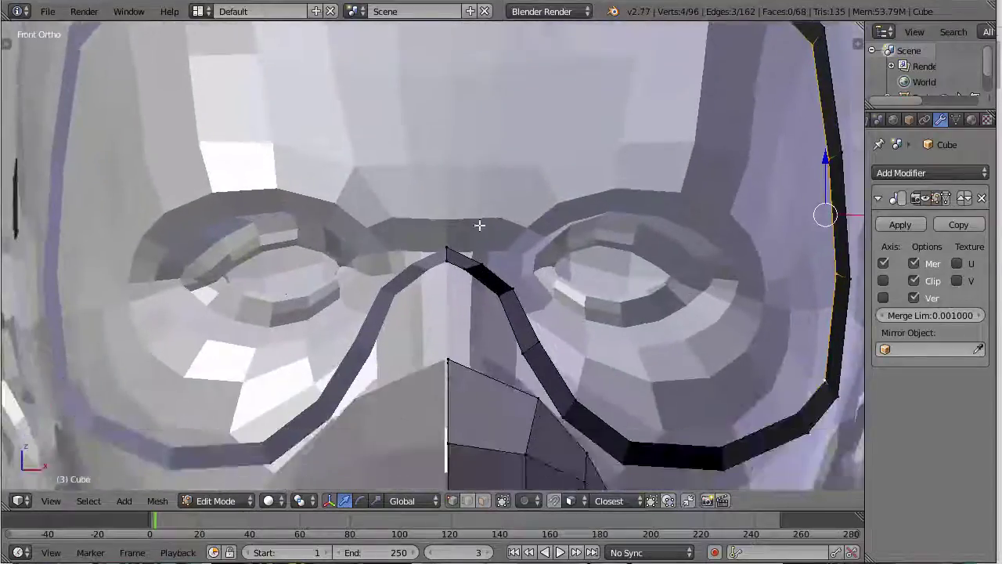
right_click(479, 276)
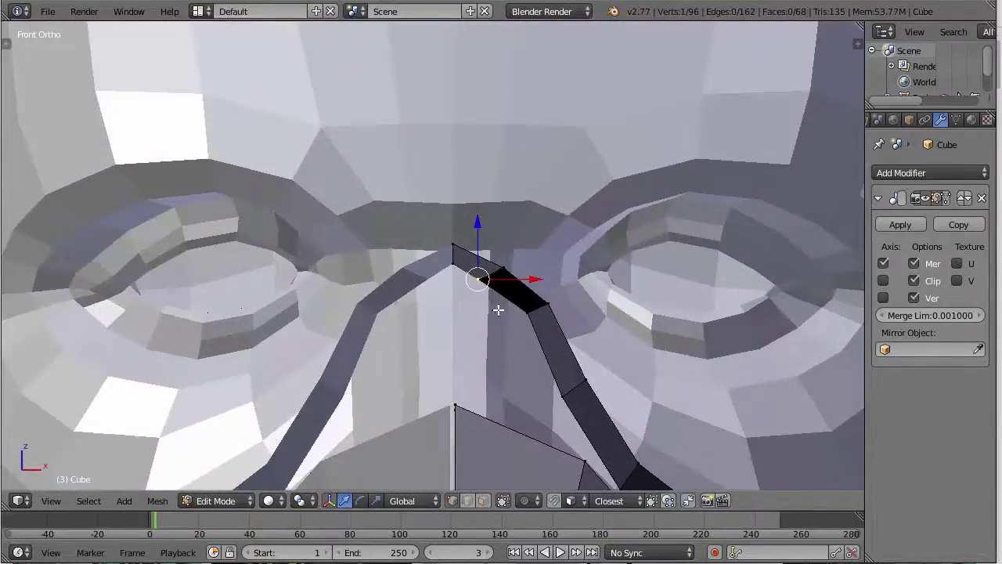
key(z)
key(g)
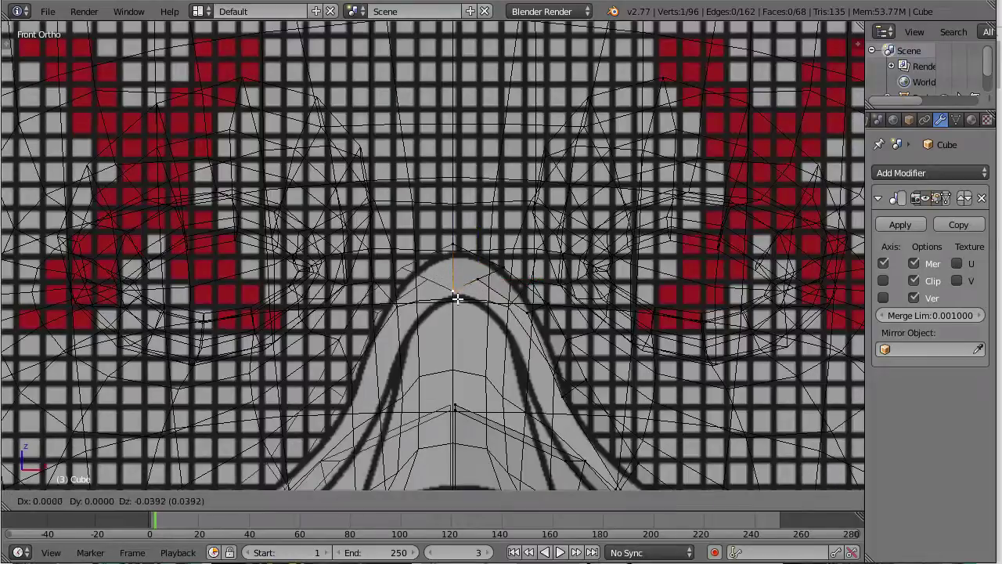
click(457, 290)
key(g)
click(473, 316)
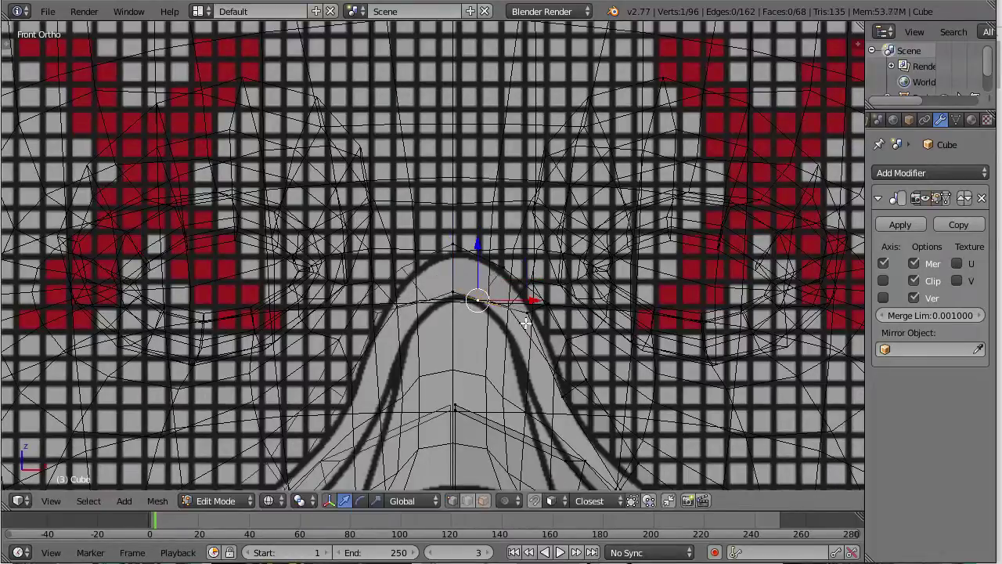
key(g)
click(560, 349)
Step: Move the outer-edge vertices of the nose bridge, from the mirror line outward, onto the reference outline
right_click(452, 246)
key(g)
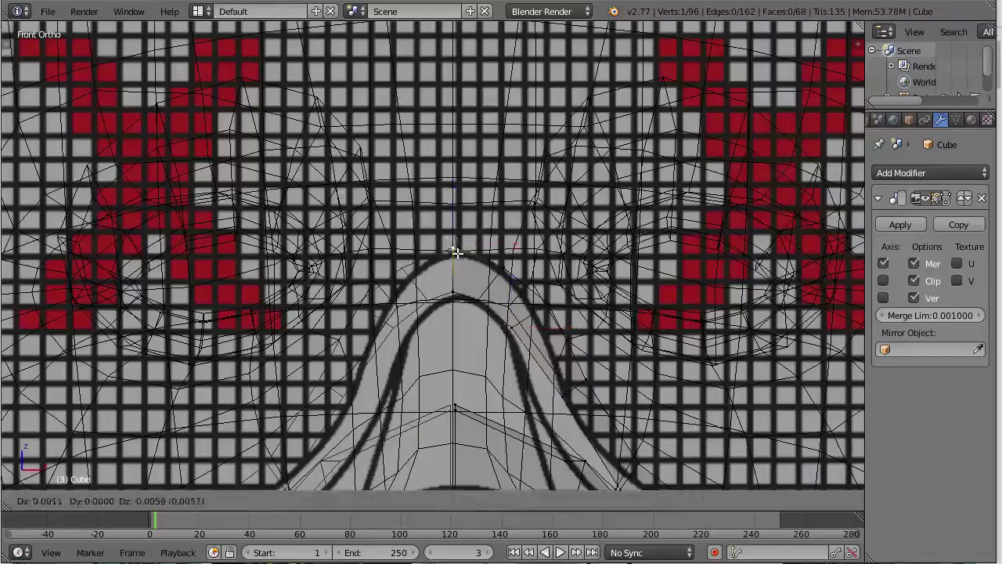
click(458, 253)
key(g)
click(497, 271)
right_click(548, 304)
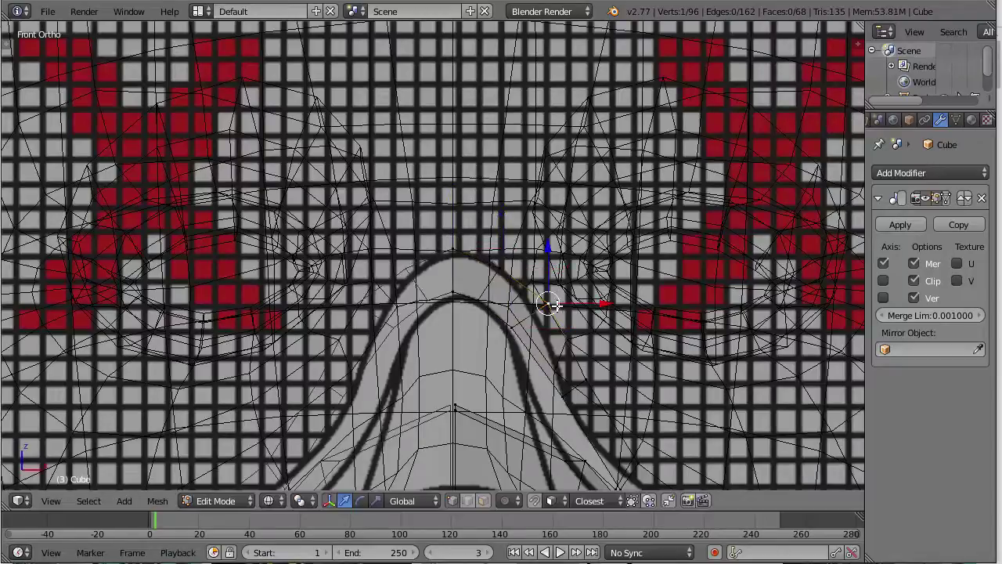
key(z)
key(z)
key(g)
click(551, 308)
key(z)
Step: Select the nose-bridge face beside the mirror line and move it back toward the face along Y
mouse_move(655, 308)
middle_down()
mouse_move(499, 314)
mouse_move(385, 270)
middle_up()
key(a)
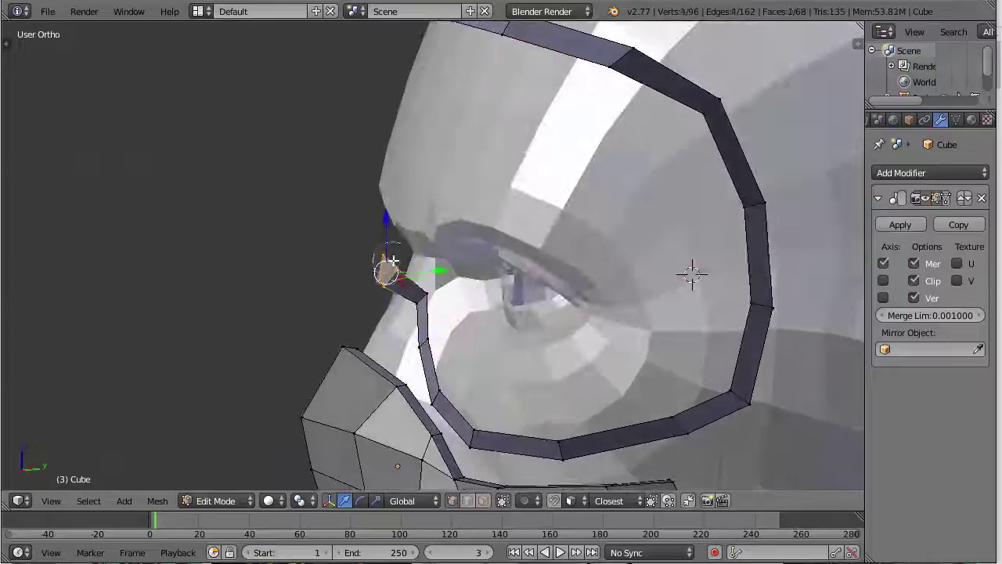
key(KP_3)
drag(424, 268, 445, 269)
key(ctrl+s)
click(446, 269)
key(KP_1)
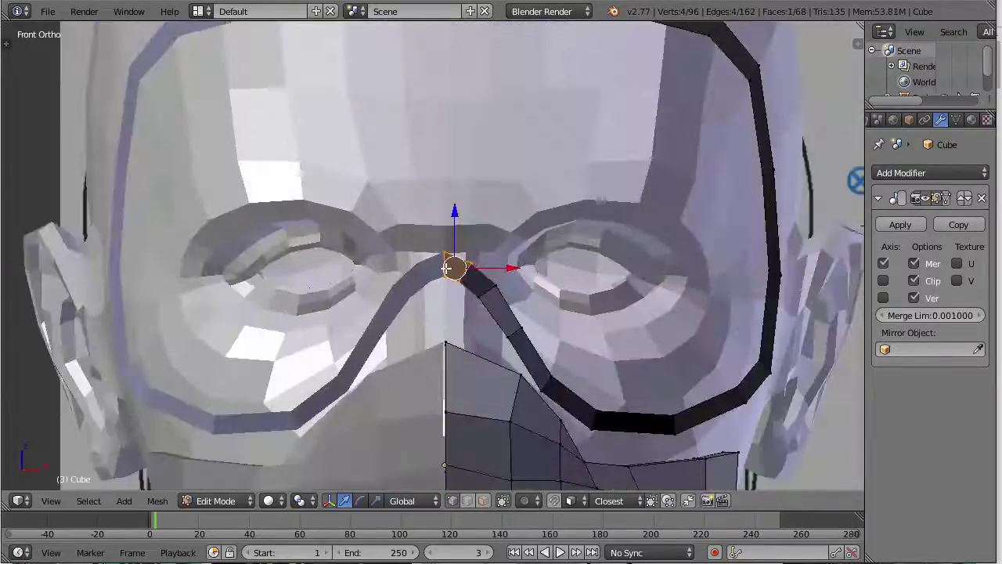
Step: Select all linked geometry of the goggle frame and examine its shape from the side
scroll(493, 285, down, 5)
scroll(215, 235, up, 4)
middle_drag(323, 276, 205, 258)
key(ctrl+l)
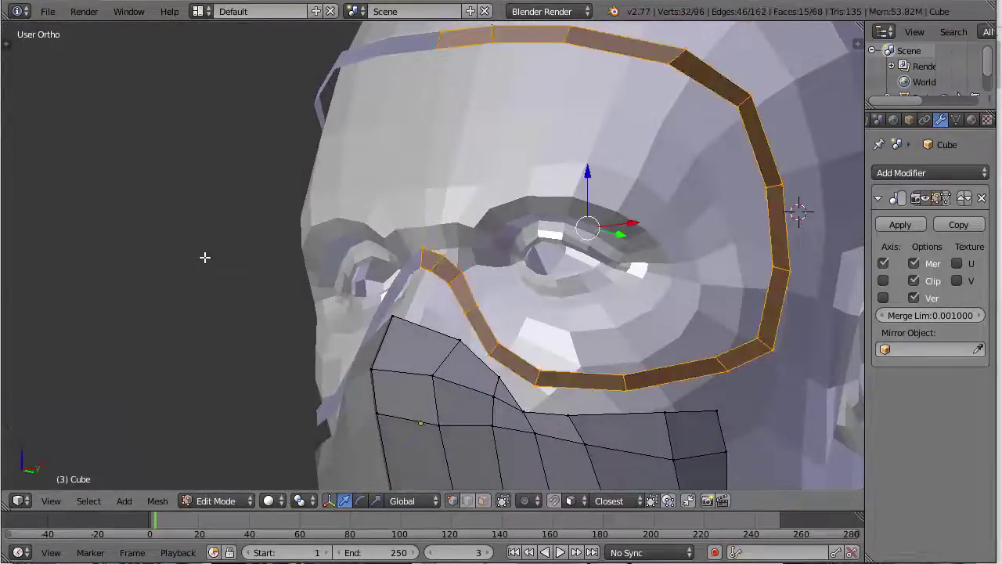
key(KP_3)
scroll(216, 276, down, 3)
middle_drag(221, 284, 520, 274)
key(KP_3)
Step: Select the whole linked goggle frame and extrude its faces in place
right_click(549, 264)
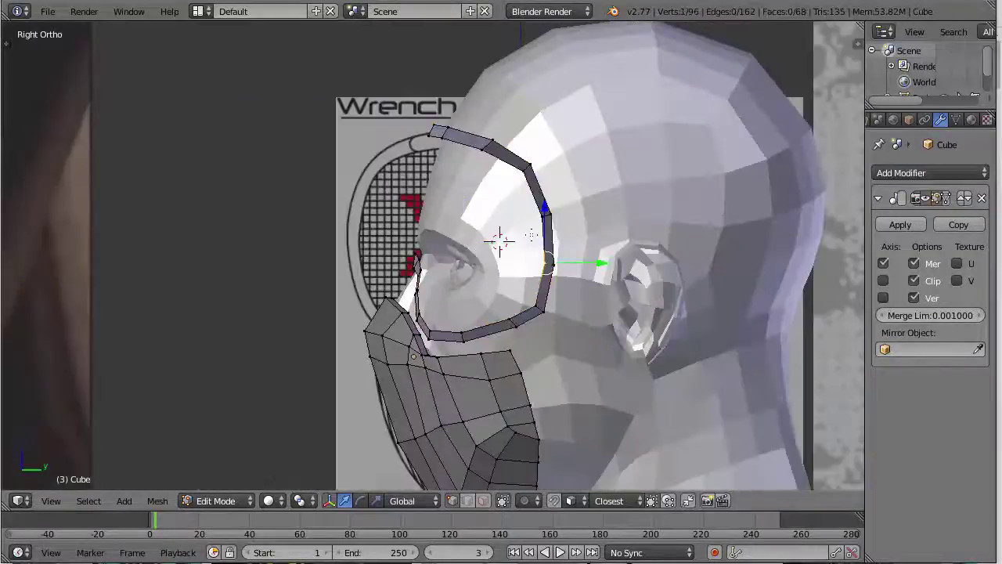
key(ctrl+l)
middle_drag(562, 245, 611, 217)
key(KP_3)
key(e)
right_click(627, 224)
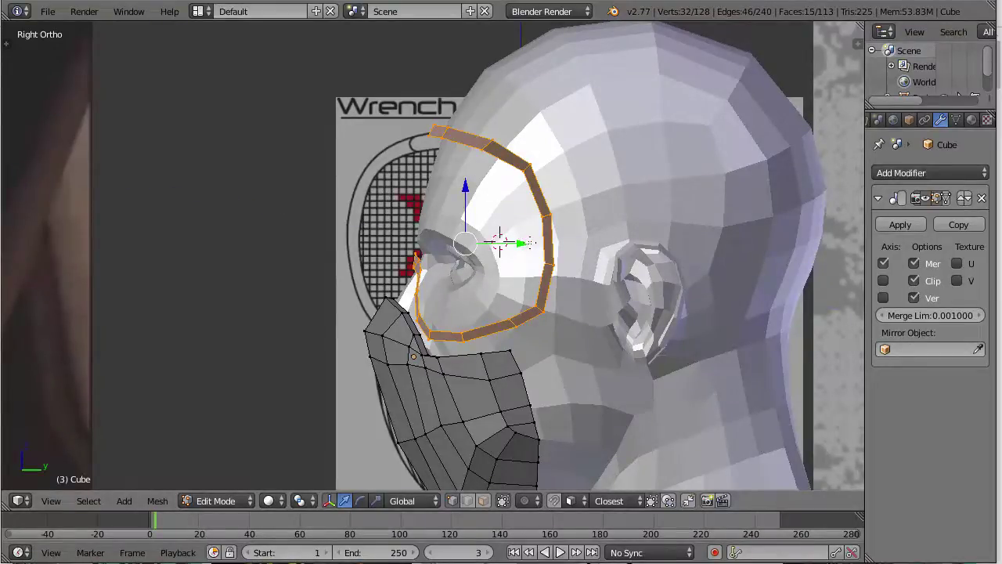
Step: Try to pull the extruded frame faces forward freely from an angled view
scroll(531, 243, up, 2)
middle_drag(530, 242, 559, 267)
drag(559, 266, 535, 281)
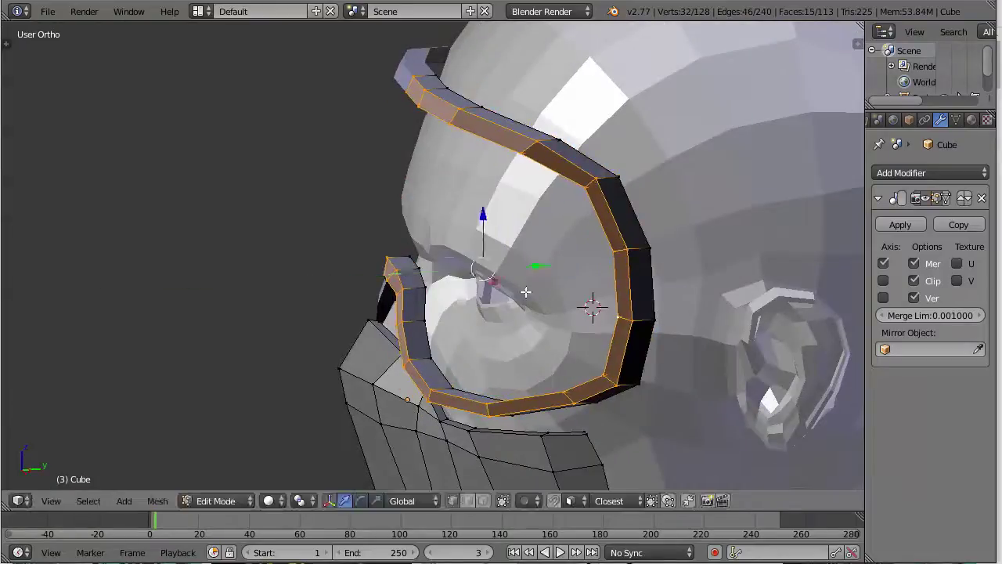
key(ctrl+z)
key(KP_3)
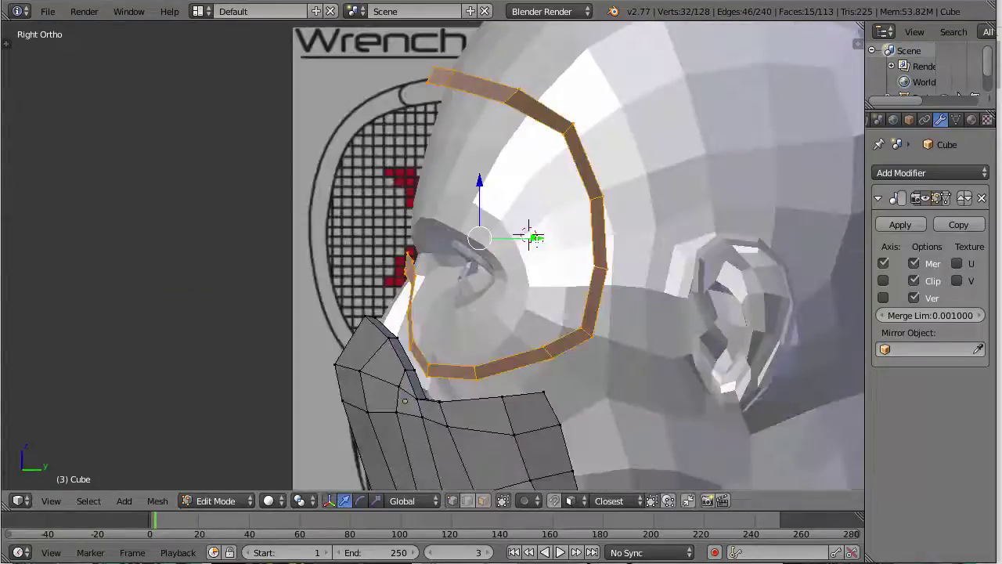
Step: Move the extruded frame faces about 0.09 forward along negative Y in side view to give the frame depth
key(g)
key(y)
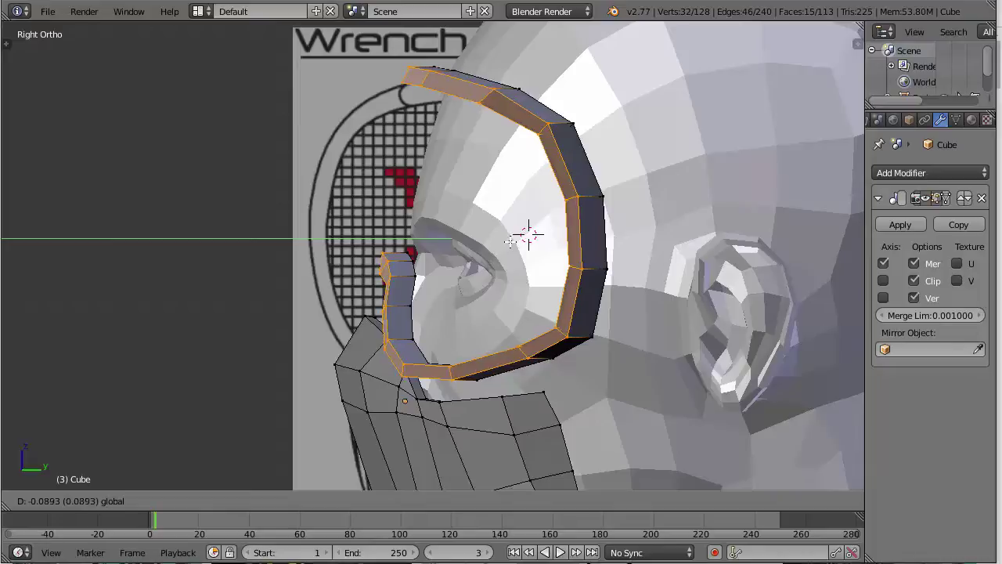
click(511, 243)
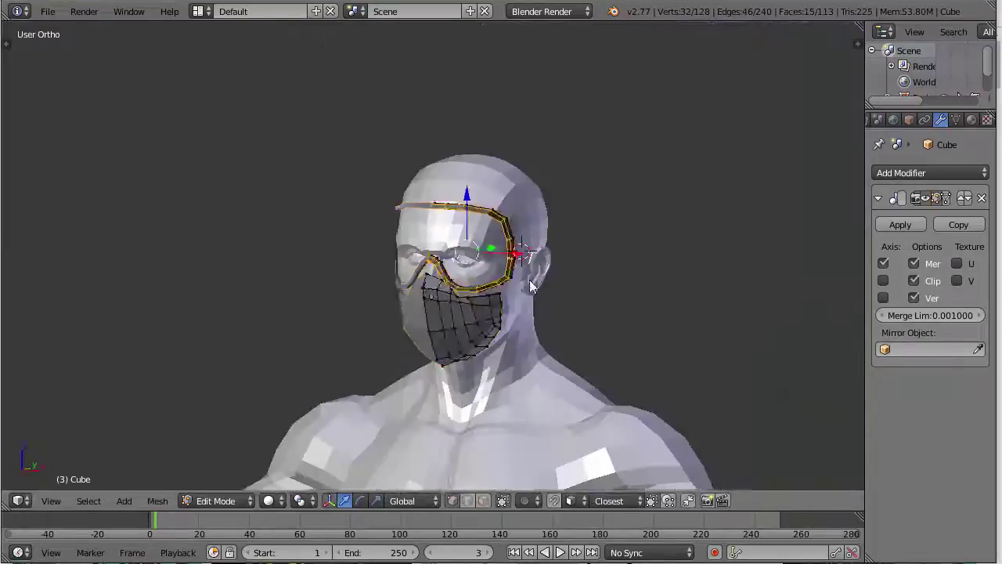
Step: Compare the thickened goggle frame with the mask reference images in front view
key(Tab)
middle_drag(531, 287, 437, 266)
key(KP_1)
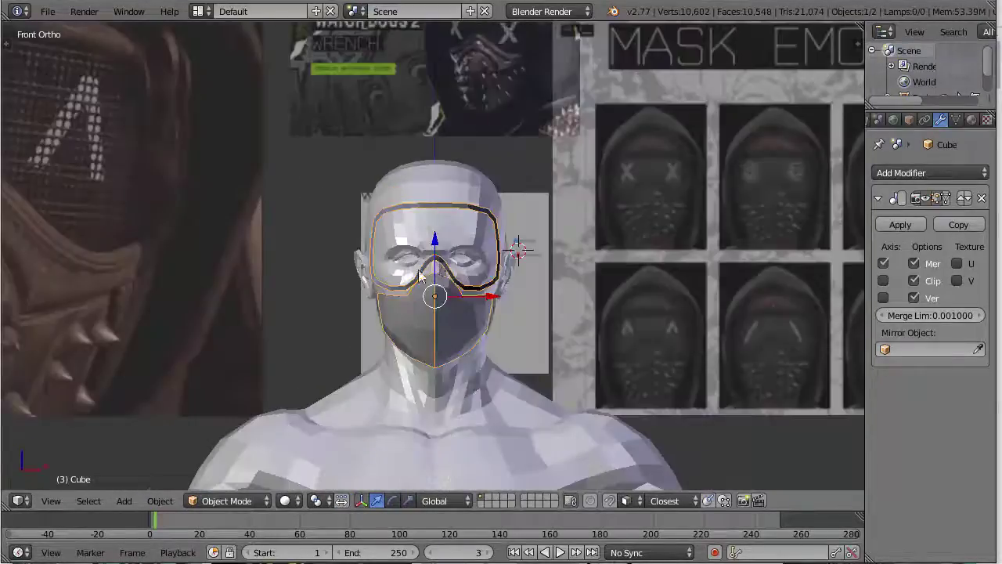
scroll(420, 271, down, 2)
shift+middle_drag(342, 224, 662, 270)
shift+middle_drag(776, 204, 551, 242)
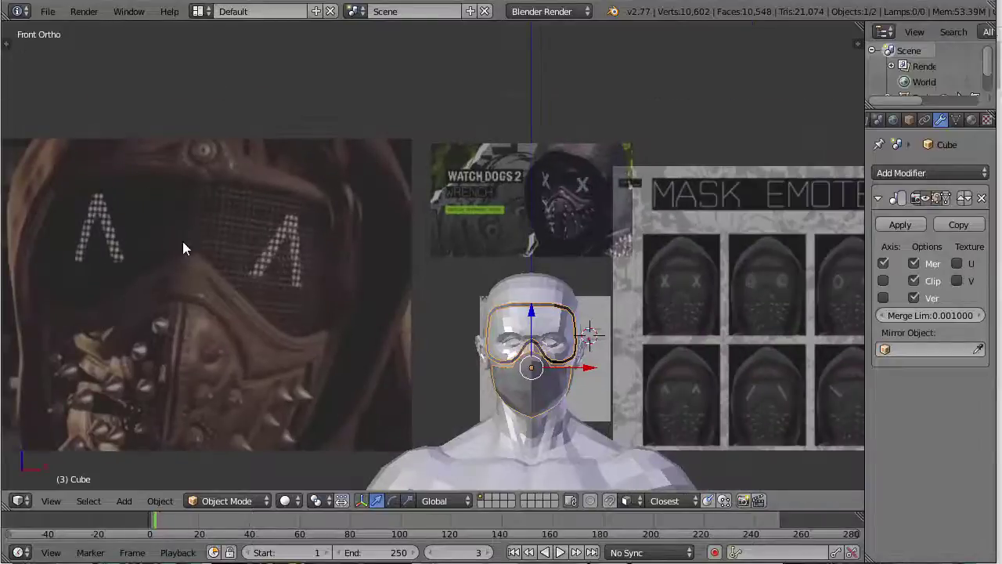
scroll(698, 300, up, 2)
shift+middle_drag(675, 279, 490, 171)
scroll(462, 227, up, 1)
key(Tab)
scroll(454, 237, up, 4)
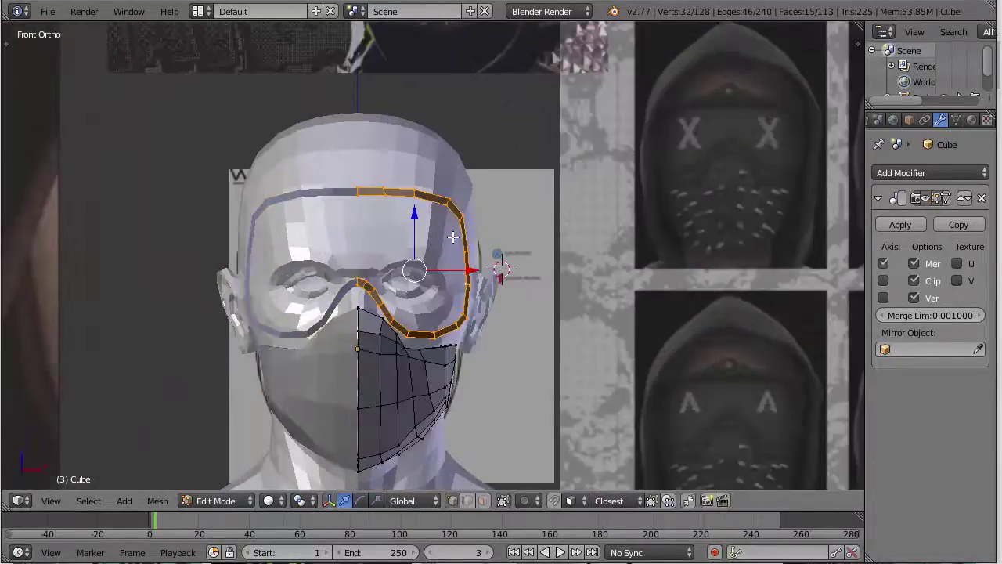
Step: Try to lower the visible vertices of the frame's upper part along Z
key(z)
key(a)
key(z)
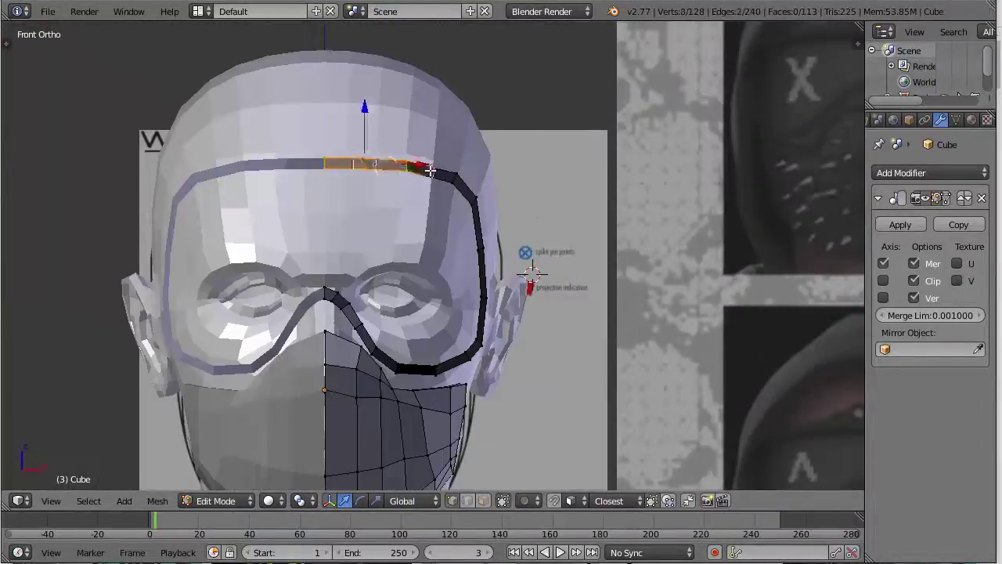
drag(429, 170, 478, 207)
key(Tab)
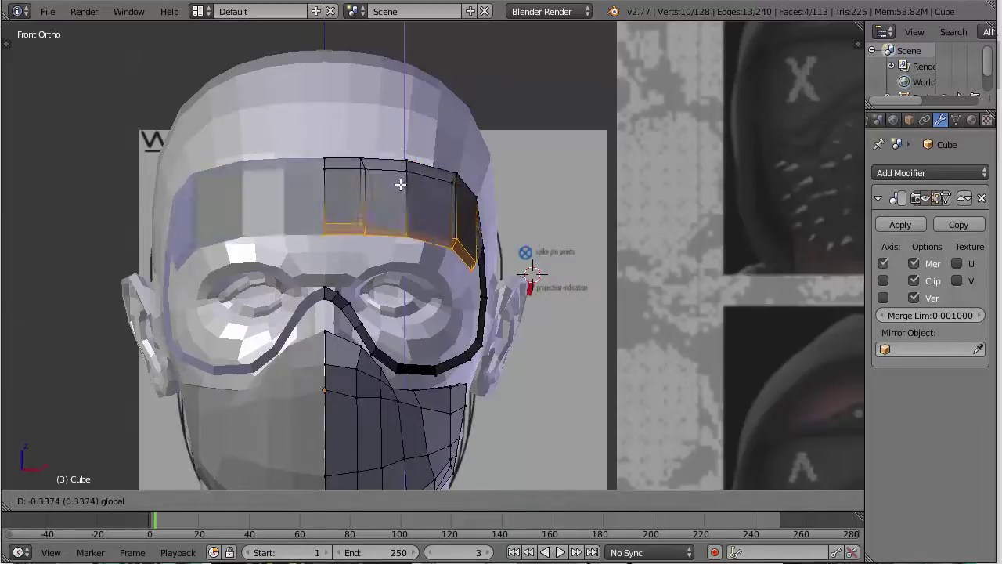
Step: Box-select the upper part of the frame through the mesh and lower it slightly along Z
key(Tab)
key(z)
key(b)
mouse_move(286, 126)
mouse_down()
mouse_move(481, 220)
mouse_move(494, 249)
mouse_up()
key(z)
key(z)
key(b)
mouse_move(462, 216)
mouse_down()
mouse_move(496, 244)
mouse_move(493, 256)
mouse_up()
key(z)
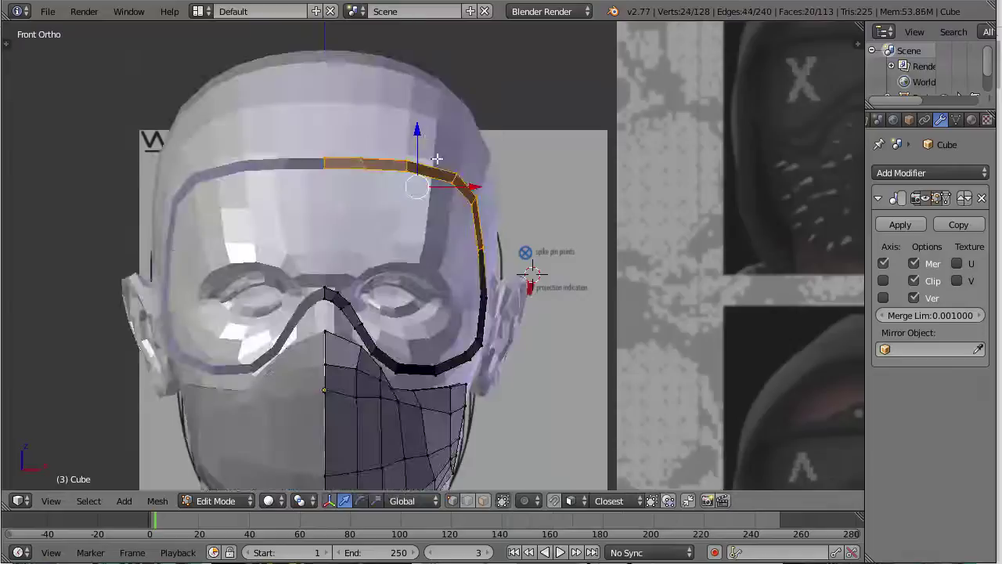
drag(413, 133, 415, 147)
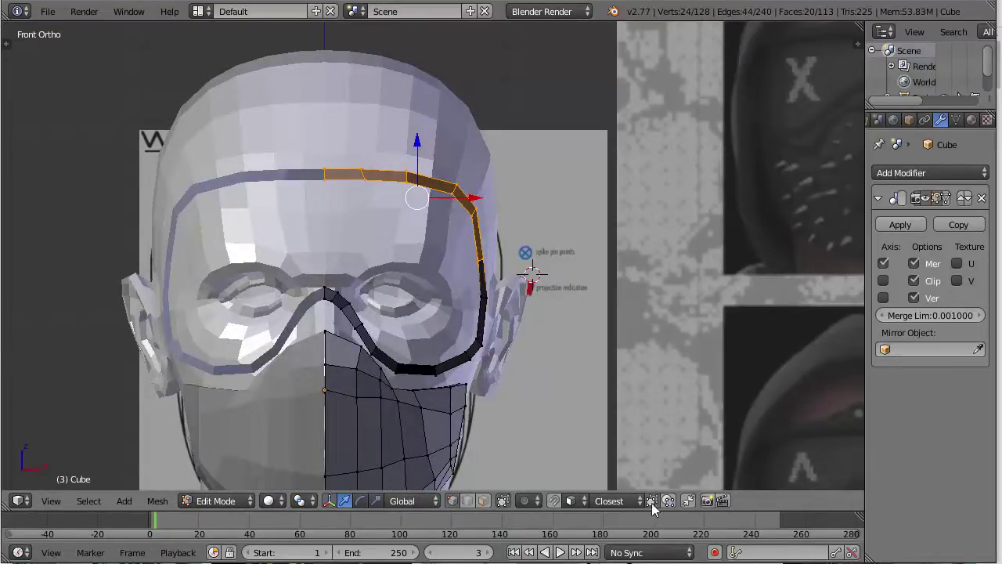
scroll(399, 180, up, 1)
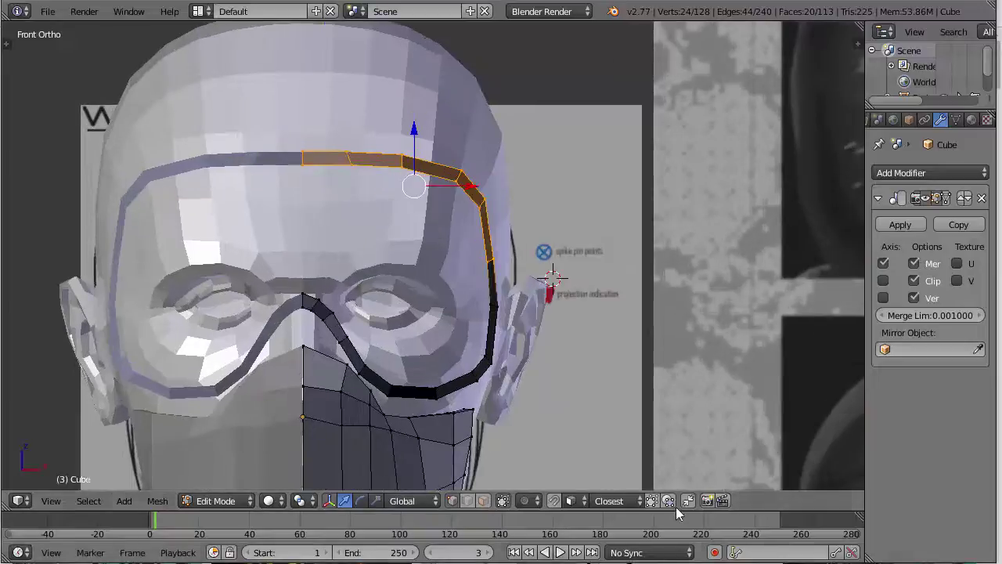
mouse_move(414, 138)
mouse_down()
mouse_move(413, 190)
mouse_move(413, 140)
mouse_up()
Step: Delete the four cross-section vertices on the frame's outer side, separating the brow strip from the lower frame
key(a)
key(z)
key(x)
click(578, 245)
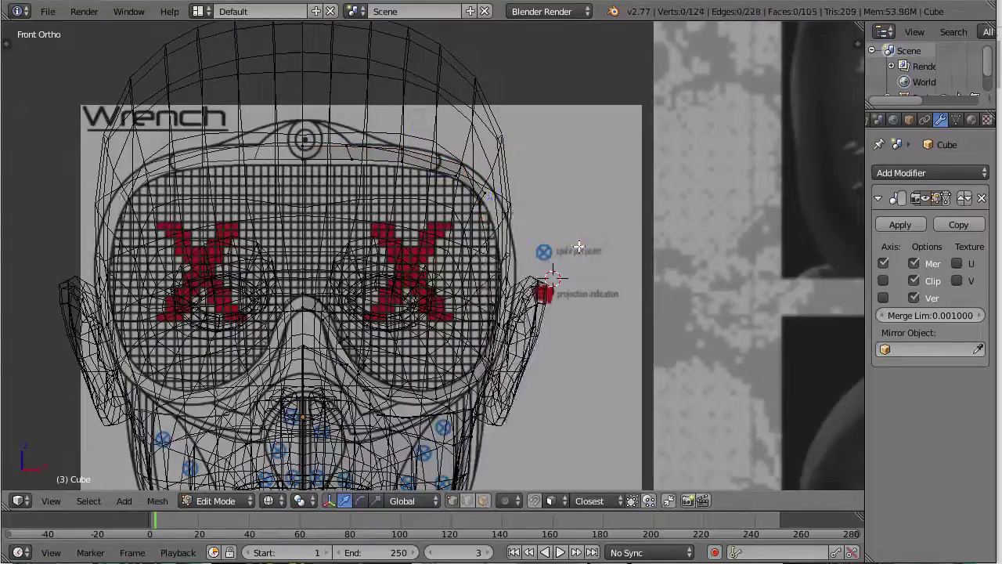
key(z)
Step: Select the linked brow strip and lower it along Z toward the eyes
middle_drag(635, 250, 460, 213)
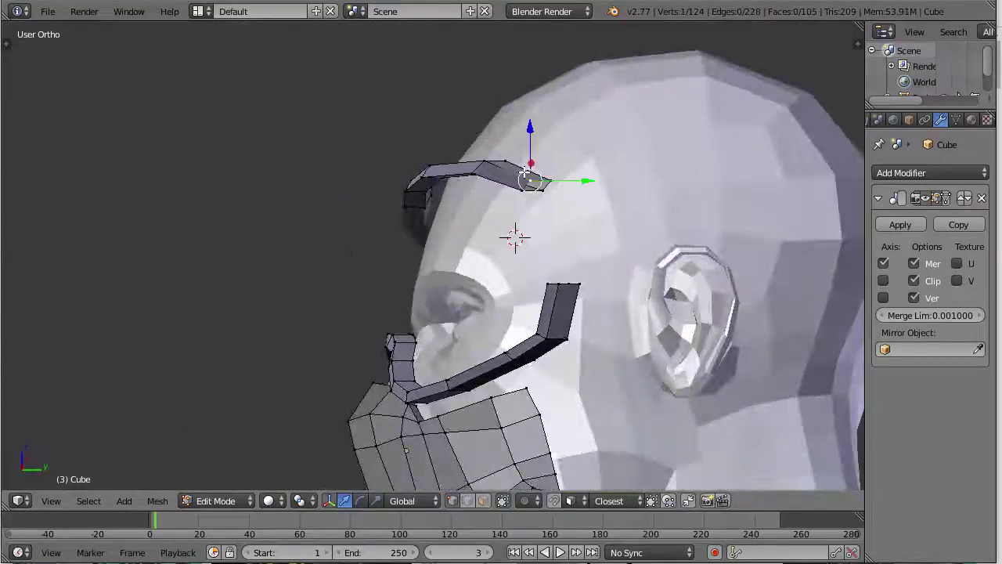
key(ctrl+l)
key(KP_1)
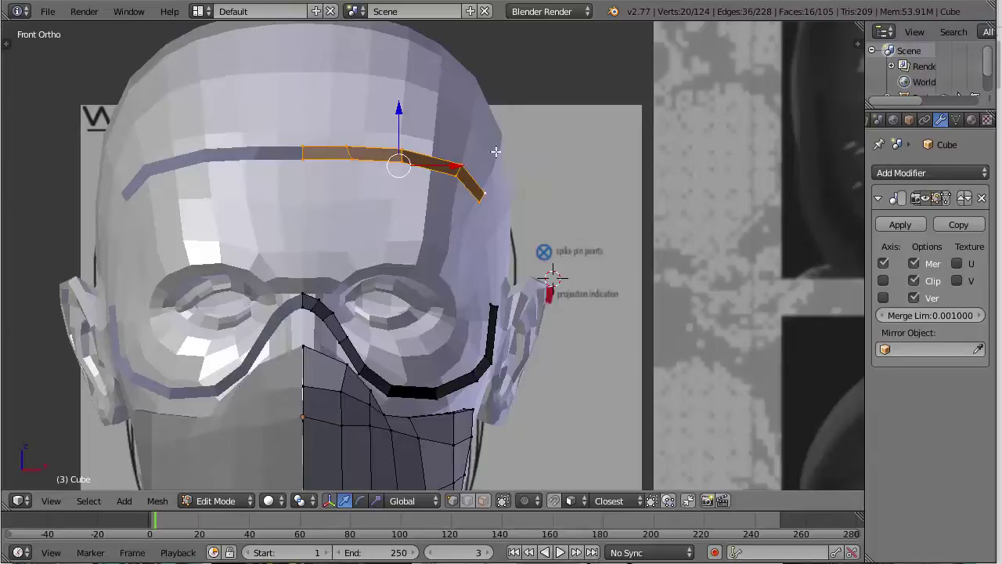
drag(393, 110, 388, 169)
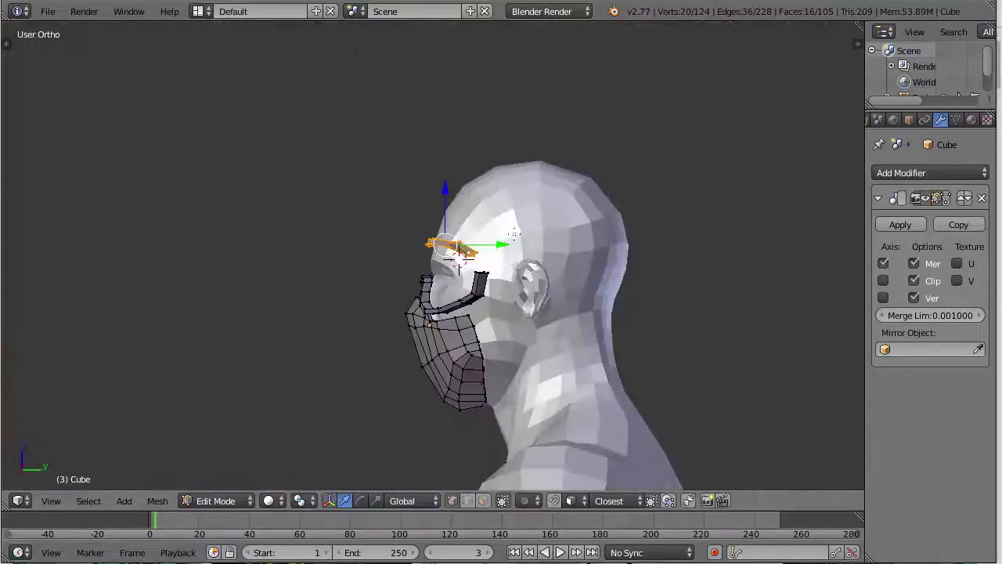
Step: Select the open ends of the brow strip and lower frame and join them with Bridge Edge Loops
scroll(662, 271, up, 4)
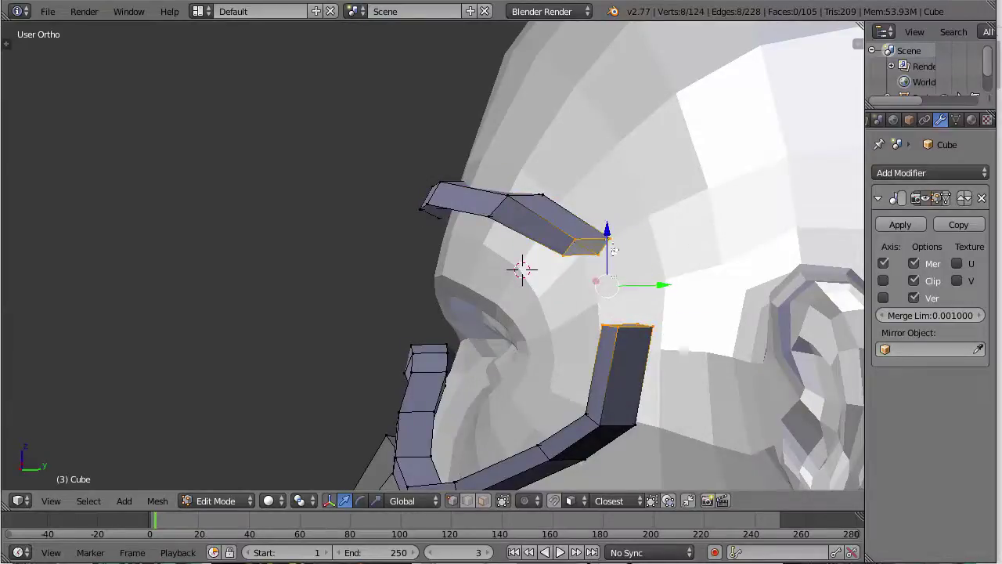
key(space)
text(bri)
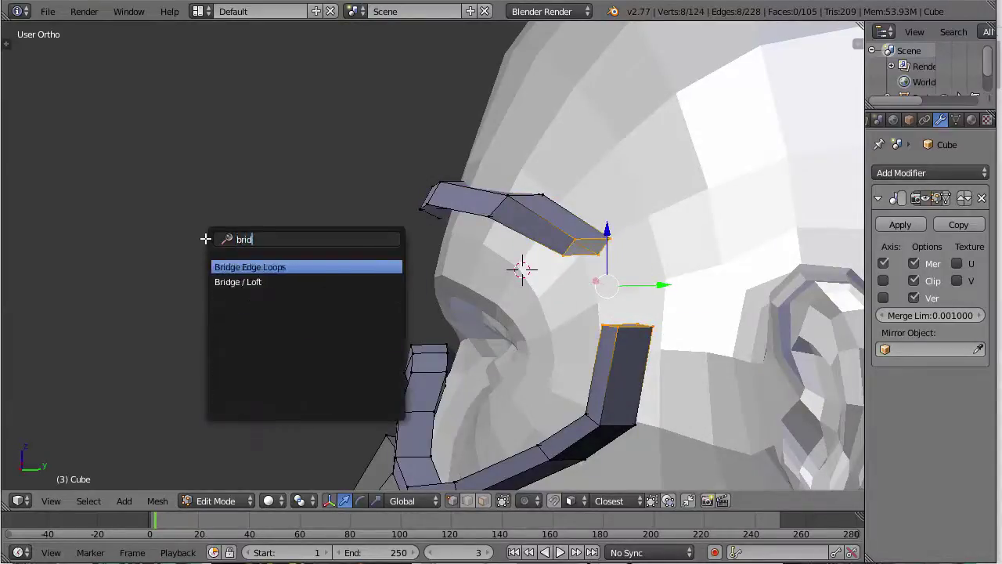
text(d)
key(Return)
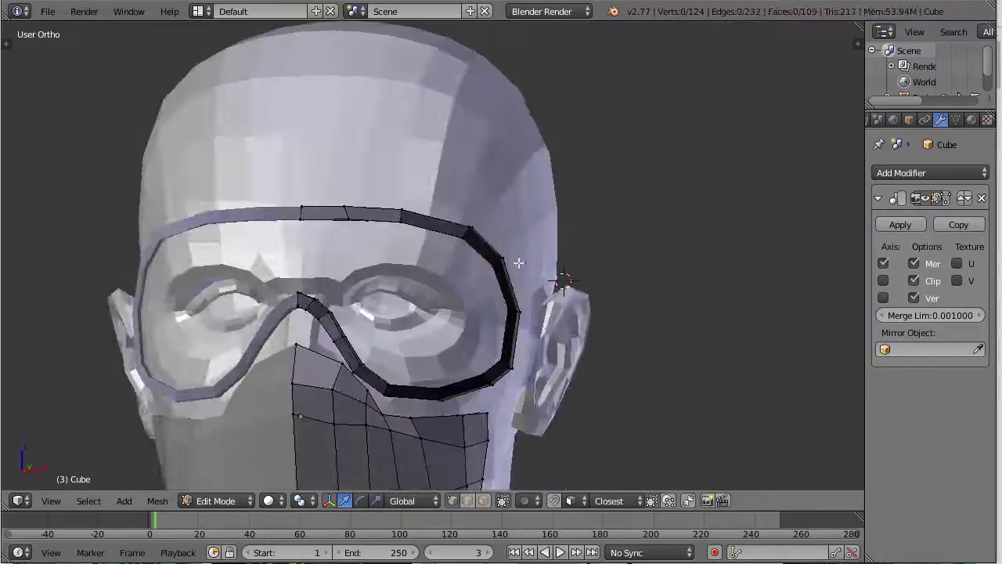
key(ctrl+r)
key(Escape)
Step: Examine the rejoined goggle frame from an angle and against the front reference drawing
scroll(627, 284, down, 7)
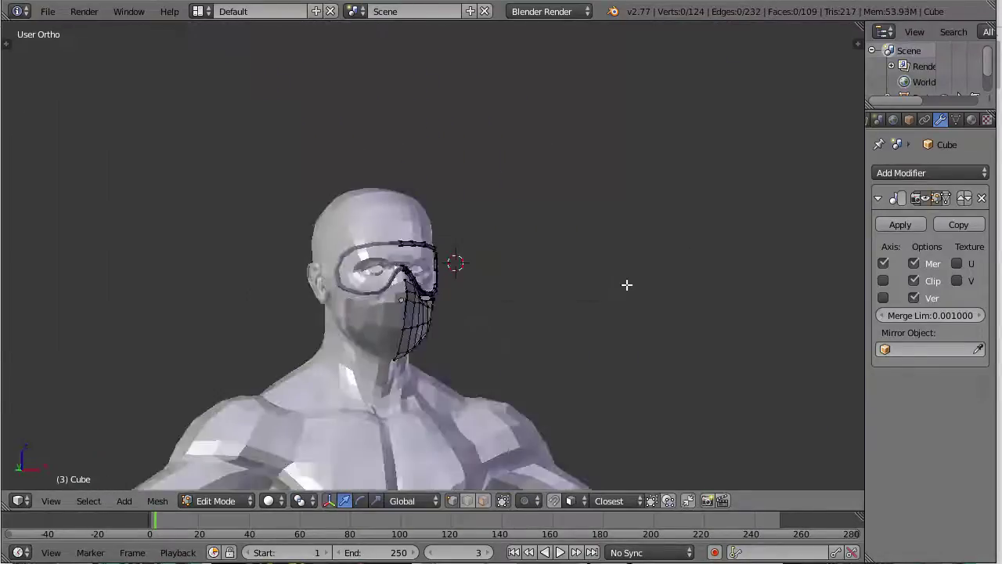
key(Tab)
mouse_move(626, 284)
middle_down()
mouse_move(399, 287)
mouse_move(544, 296)
mouse_move(627, 288)
middle_up()
key(Tab)
key(KP_1)
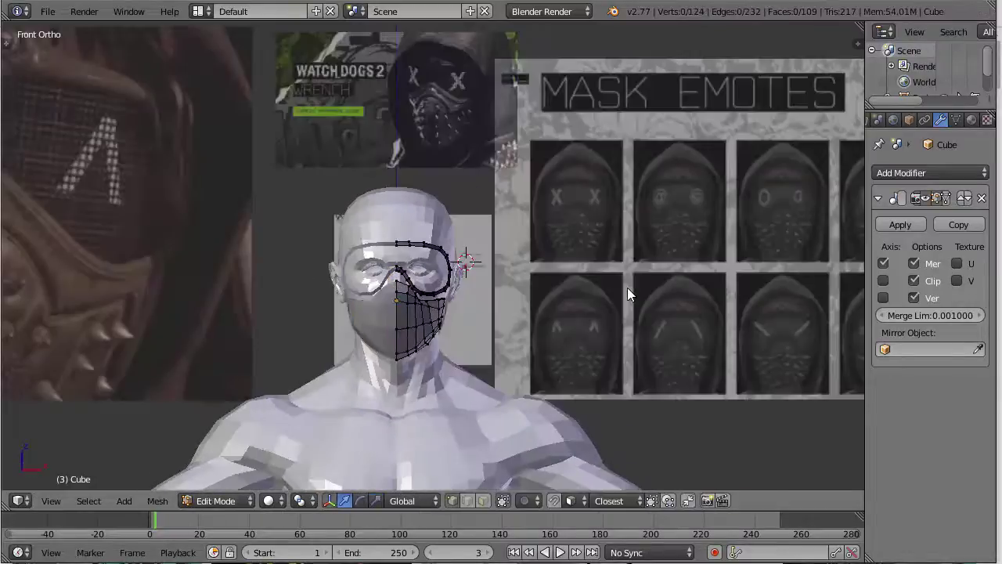
scroll(627, 288, up, 5)
key(Tab)
key(z)
scroll(381, 209, up, 4)
key(Tab)
key(z)
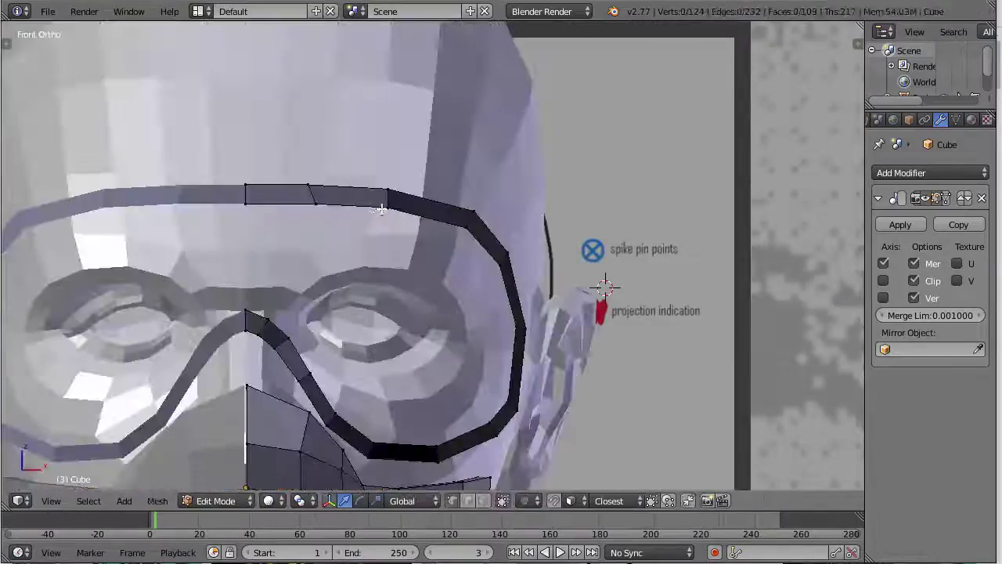
Step: Select the frame segment just beside the nose bridge through its full depth and shift it outward along X
shift+middle_drag(270, 323, 368, 242)
scroll(369, 242, up, 1)
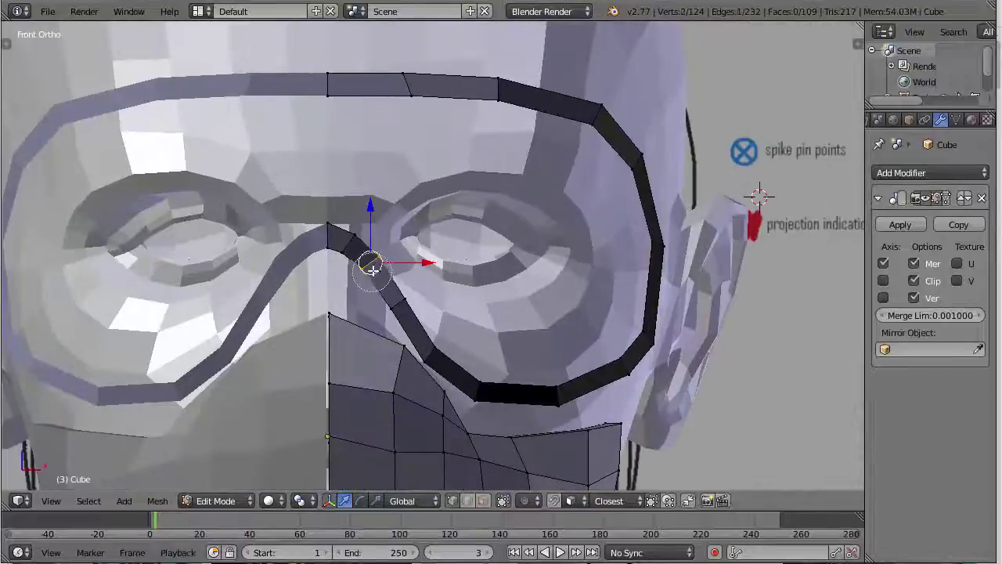
drag(423, 257, 422, 253)
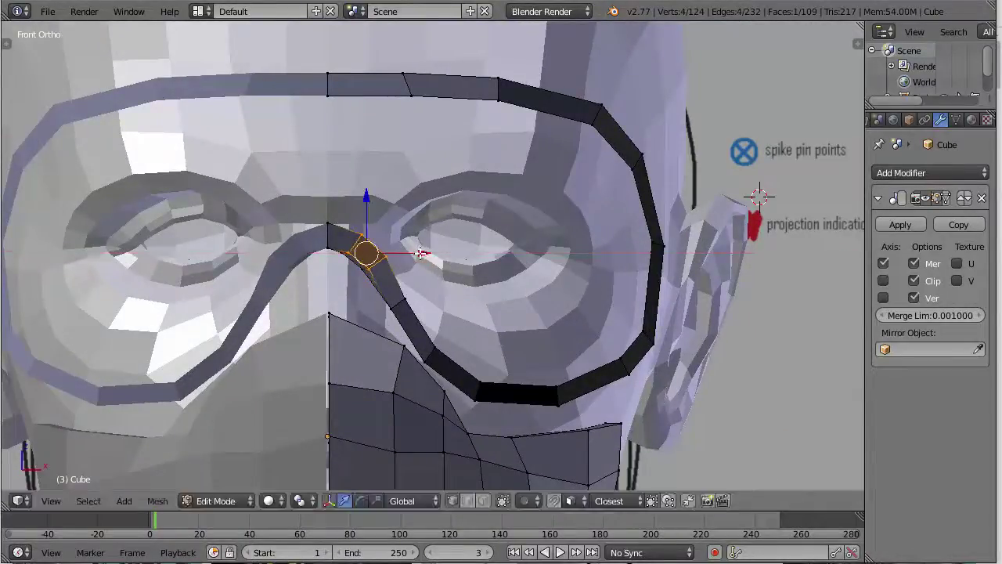
key(z)
key(c)
drag(354, 247, 422, 251)
right_click(403, 241)
key(z)
click(423, 250)
Step: Examine the goggle frame's nose area and side profile and compare it with the mask reference photo
middle_drag(421, 363, 420, 279)
scroll(359, 379, down, 5)
scroll(427, 325, up, 3)
scroll(389, 387, down, 4)
scroll(505, 371, up, 3)
key(KP_3)
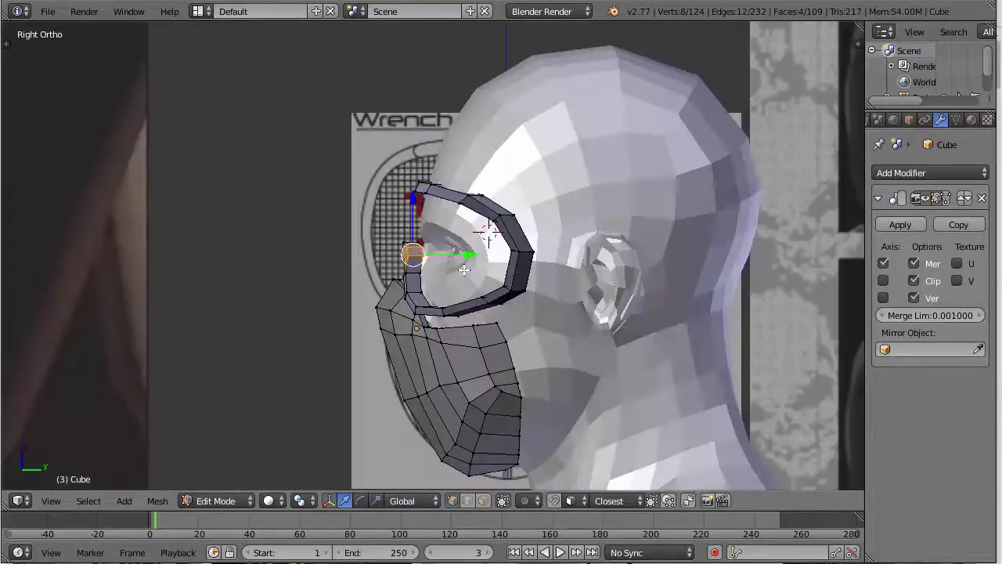
scroll(464, 270, up, 3)
right_click(395, 334)
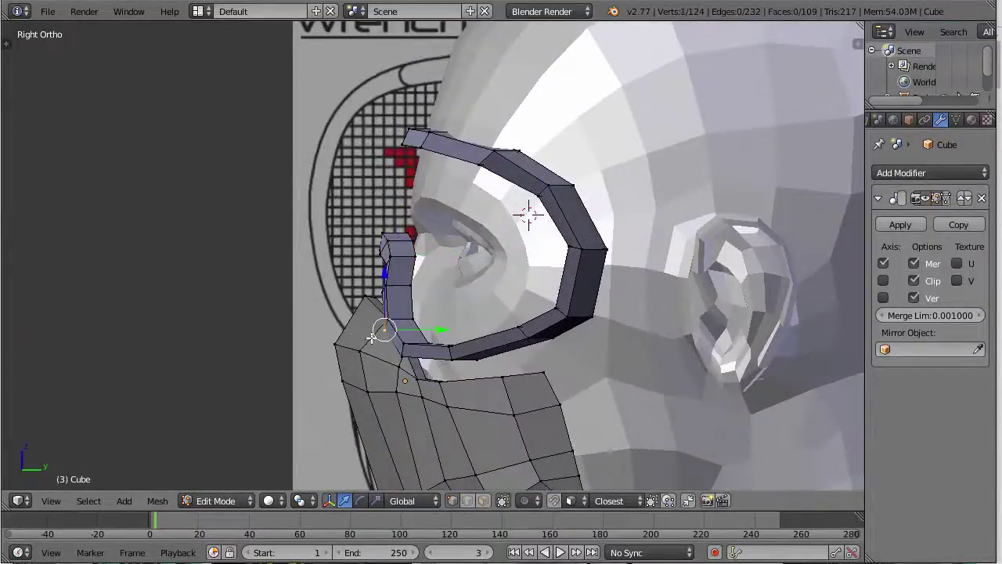
scroll(338, 346, down, 5)
shift+middle_drag(165, 246, 357, 315)
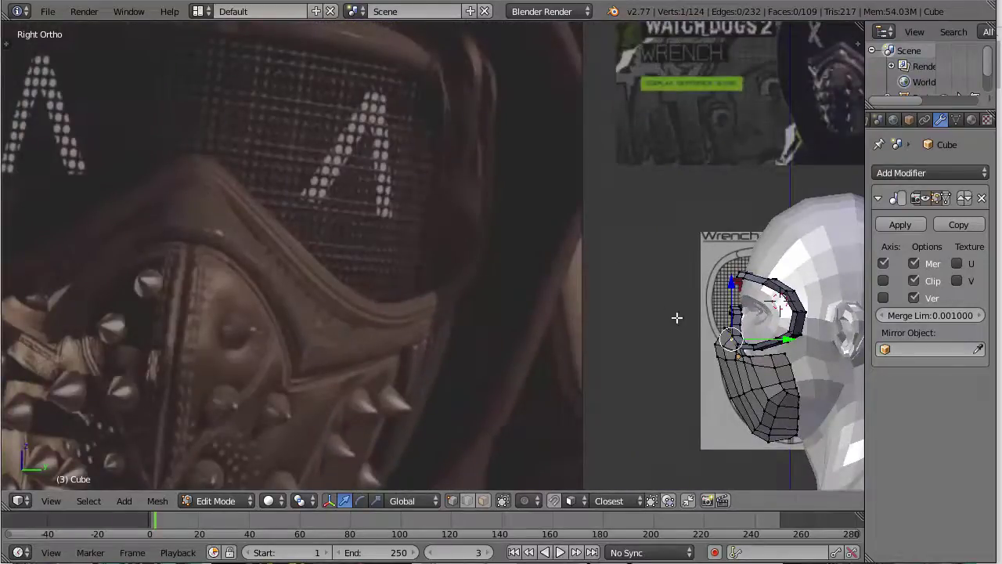
shift+middle_drag(677, 318, 606, 306)
scroll(484, 286, up, 7)
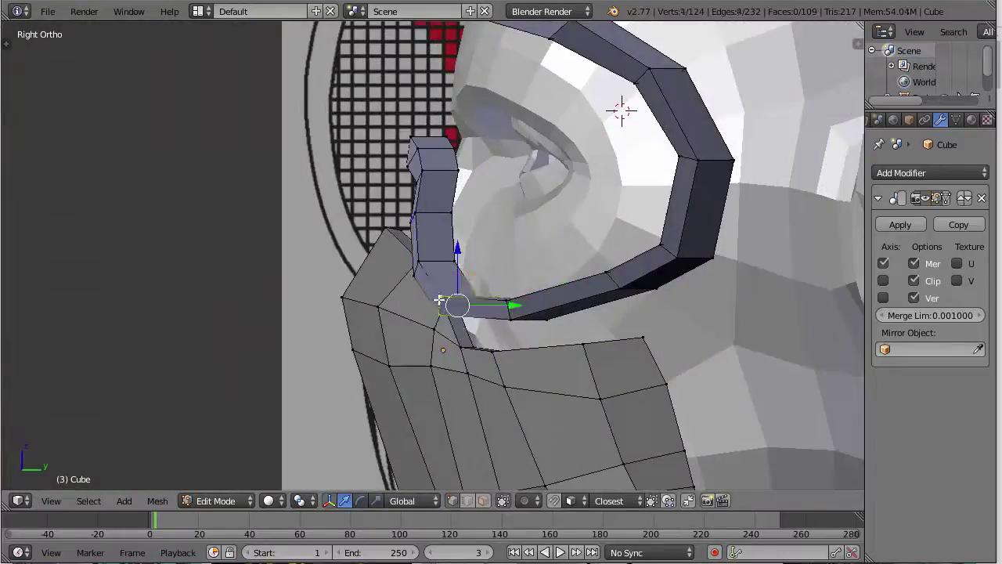
Step: Try to thin the goggle frame by moving its front face loop back along Y, and undo it
alt+right_click(437, 298)
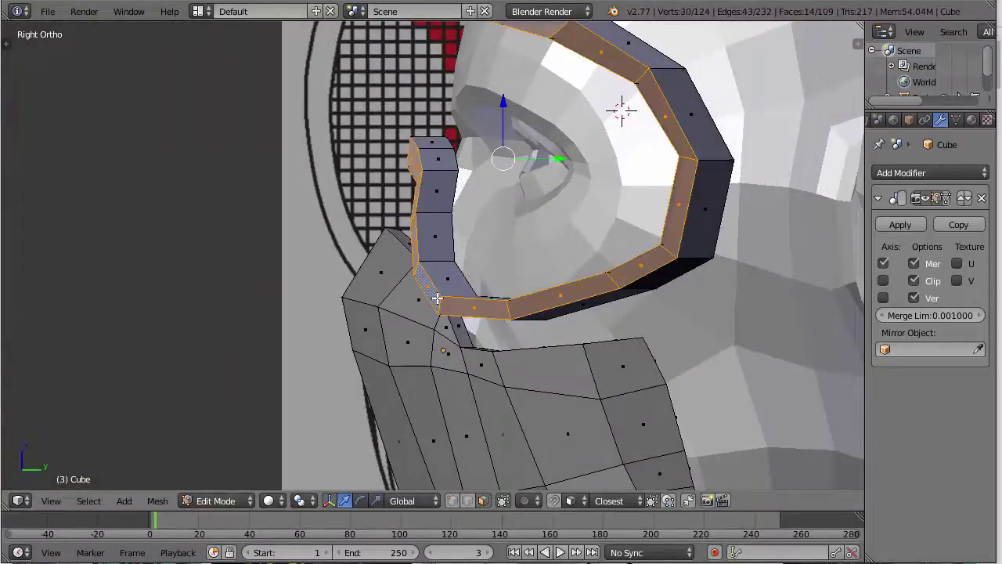
drag(560, 158, 576, 158)
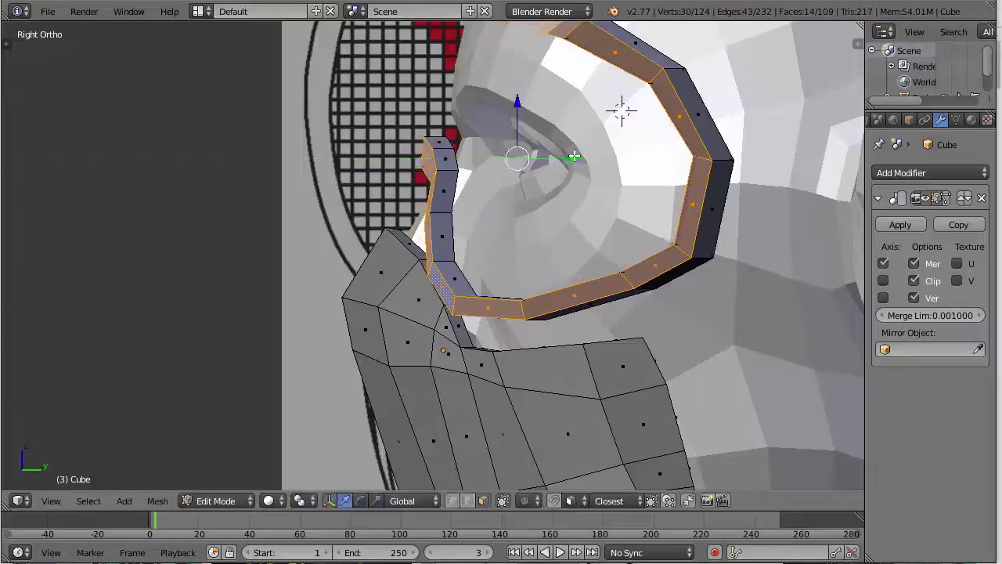
scroll(501, 235, down, 3)
middle_drag(479, 239, 546, 294)
key(ctrl+z)
Step: Select the whole linked goggle frame, move it forward along Y and shift it slightly outward along X
middle_drag(611, 197, 537, 190)
key(l)
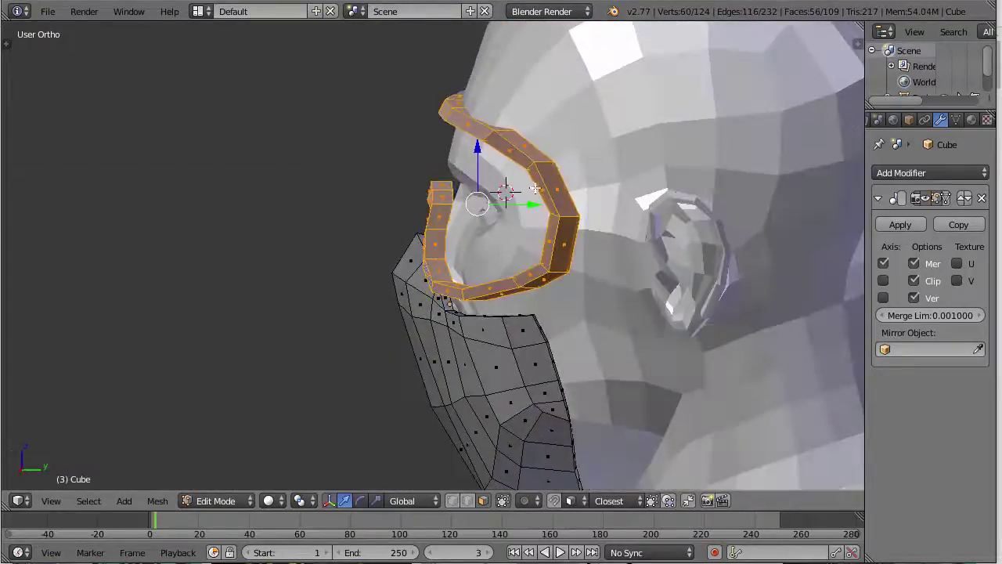
drag(533, 203, 517, 194)
middle_drag(503, 188, 530, 260)
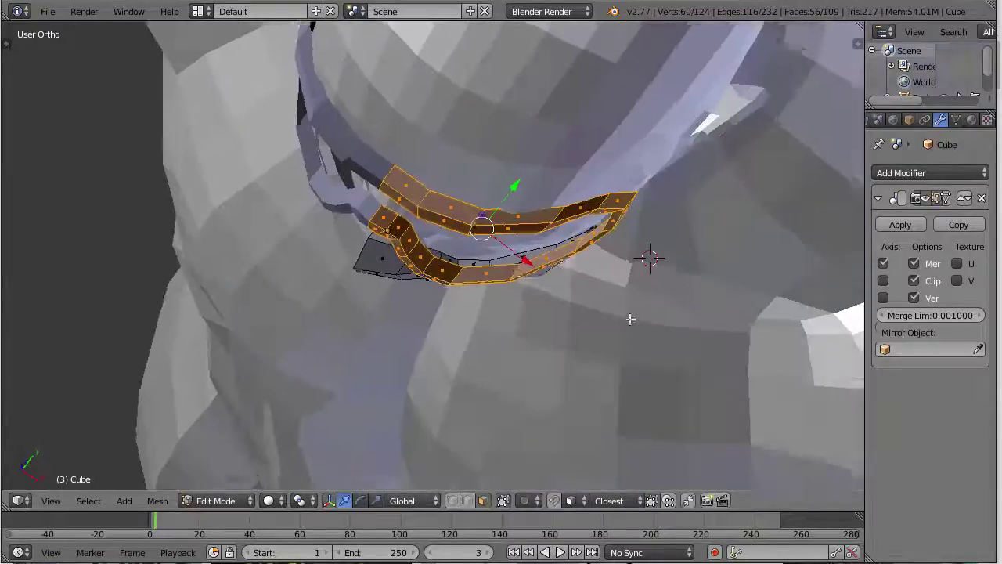
key(g)
key(x)
click(531, 252)
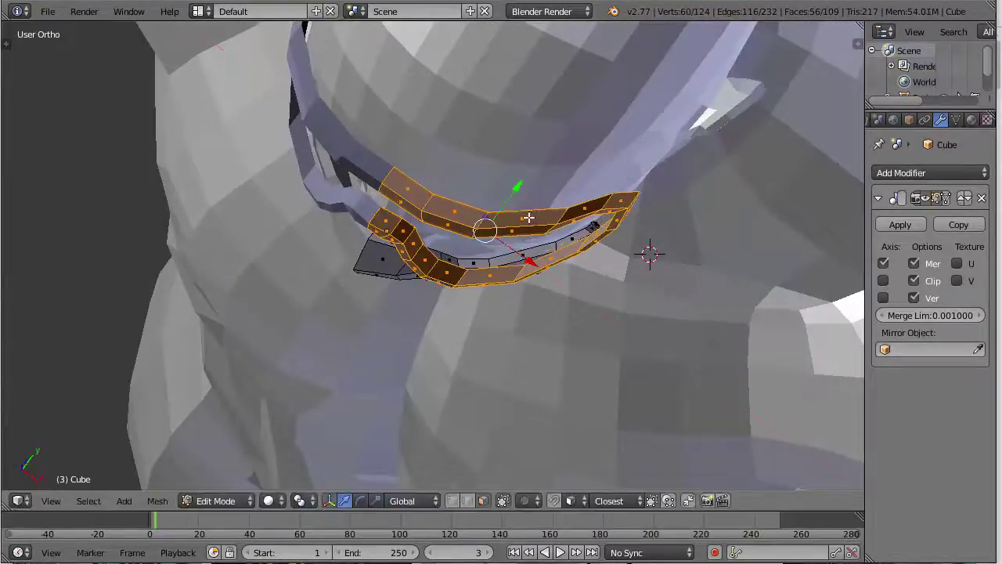
Step: Add a loop cut across the outer brow of the frame, move it about -0.013 along Y and save the file
key(ctrl+r)
click(522, 219)
right_click(520, 222)
key(g)
key(y)
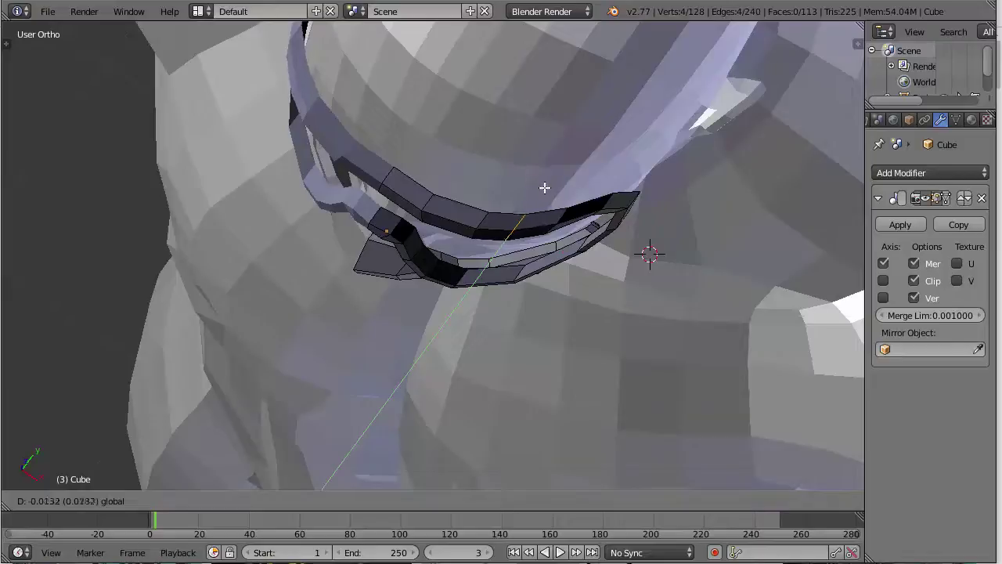
click(544, 188)
key(ctrl+s)
click(543, 188)
Step: Select the whole linked goggle frame and move it slightly back toward the face along Y
middle_drag(609, 309, 501, 179)
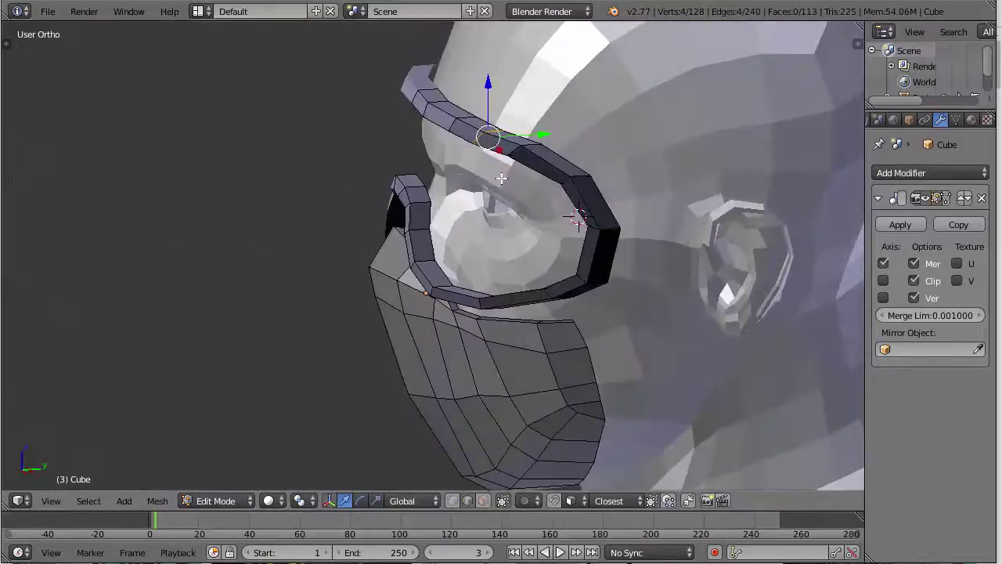
key(ctrl+l)
key(KP_3)
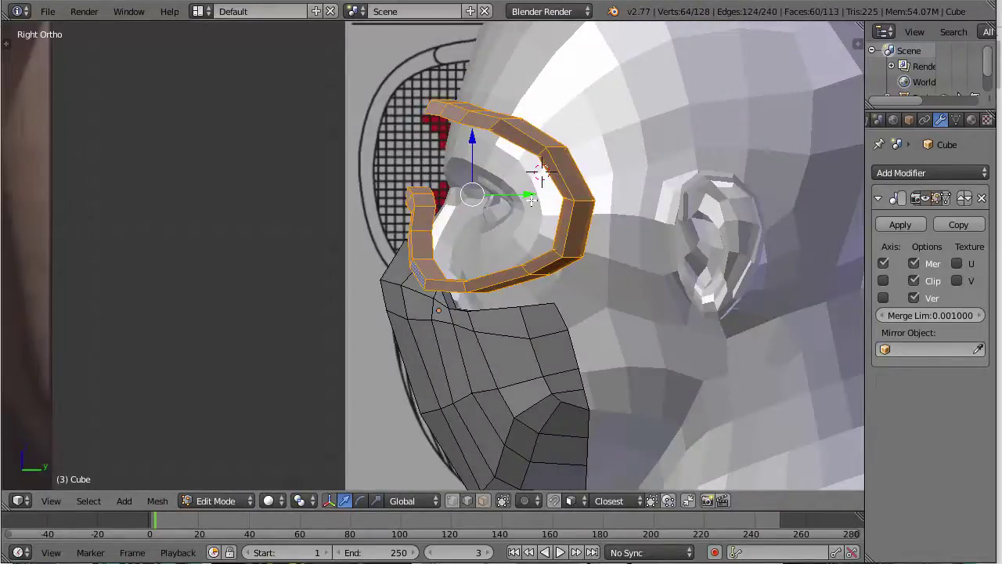
drag(531, 200, 538, 200)
middle_drag(538, 200, 559, 267)
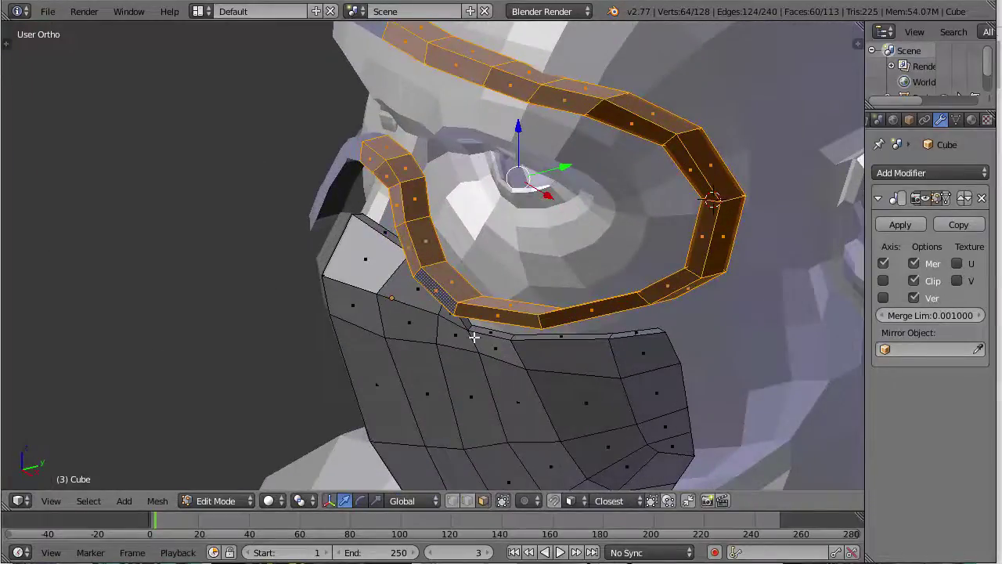
Step: Select the frame's front face loop and move it back about 0.044 along Y to reduce the frame's depth
right_click(414, 245)
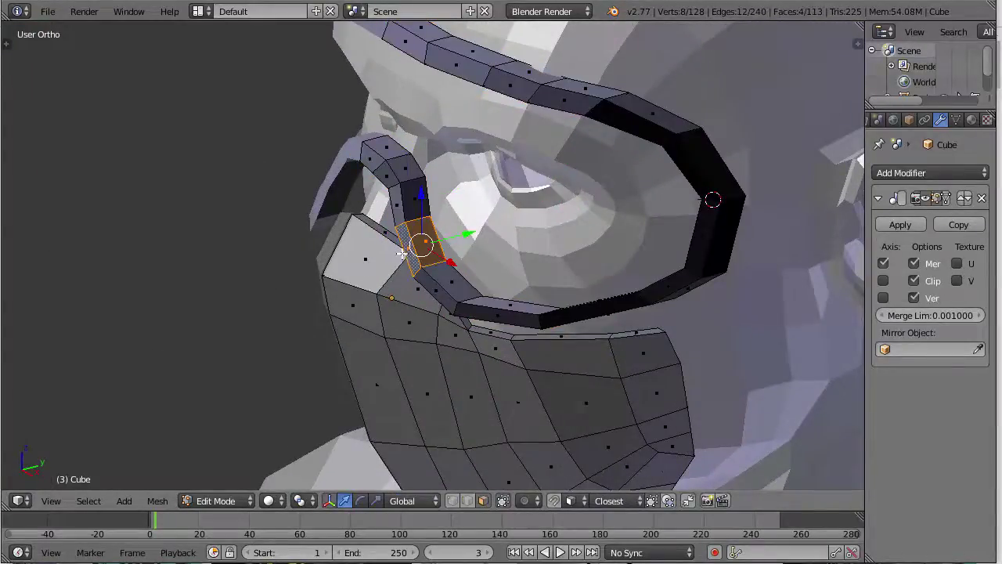
alt+right_click(454, 311)
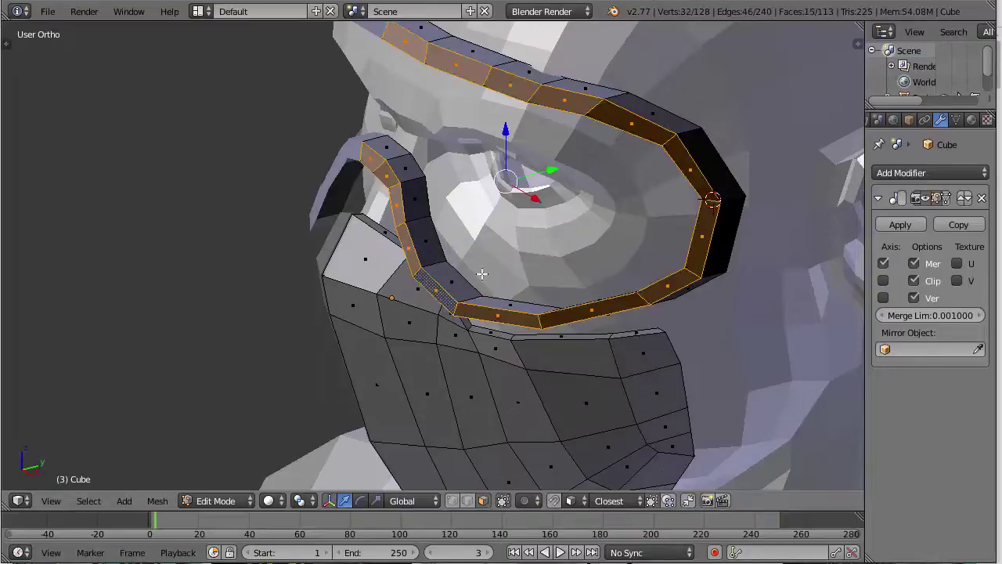
middle_drag(615, 202, 506, 255)
drag(535, 220, 545, 222)
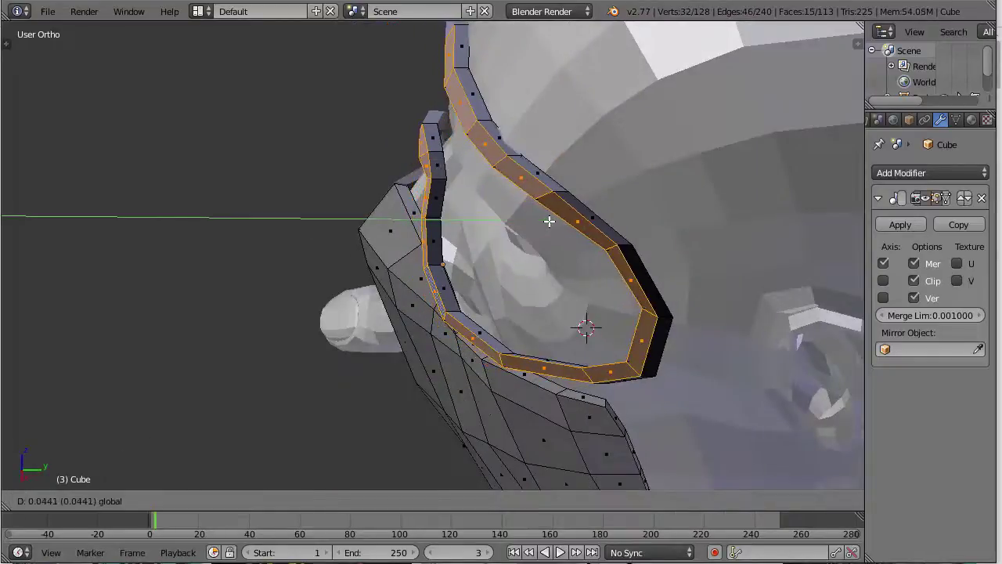
click(548, 220)
Step: Select the linked lower mask mesh and move it slightly forward along Y, away from the face
middle_drag(548, 219, 579, 386)
right_click(448, 350)
key(ctrl+l)
drag(540, 378, 540, 381)
middle_drag(541, 382, 606, 196)
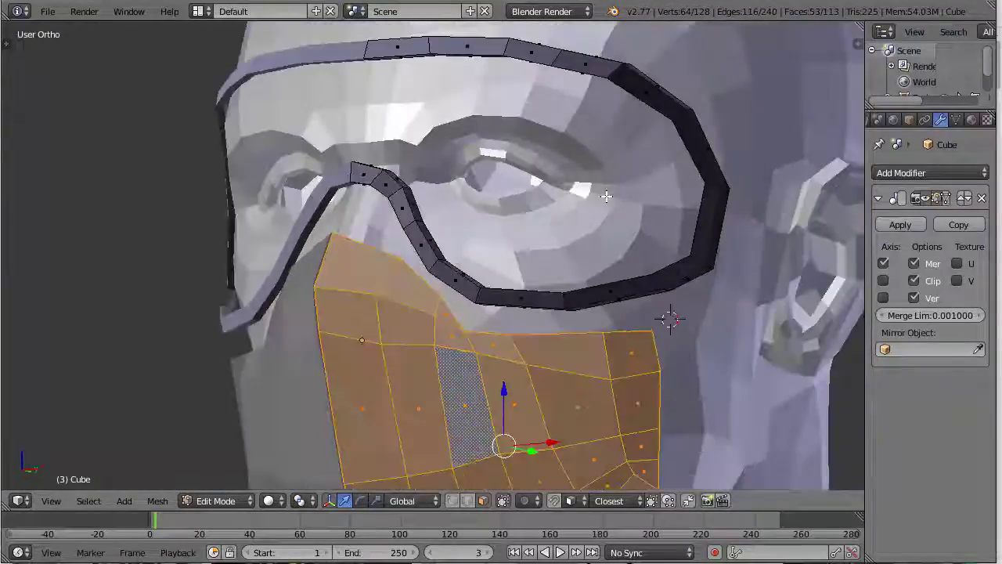
scroll(487, 284, up, 1)
key(KP_3)
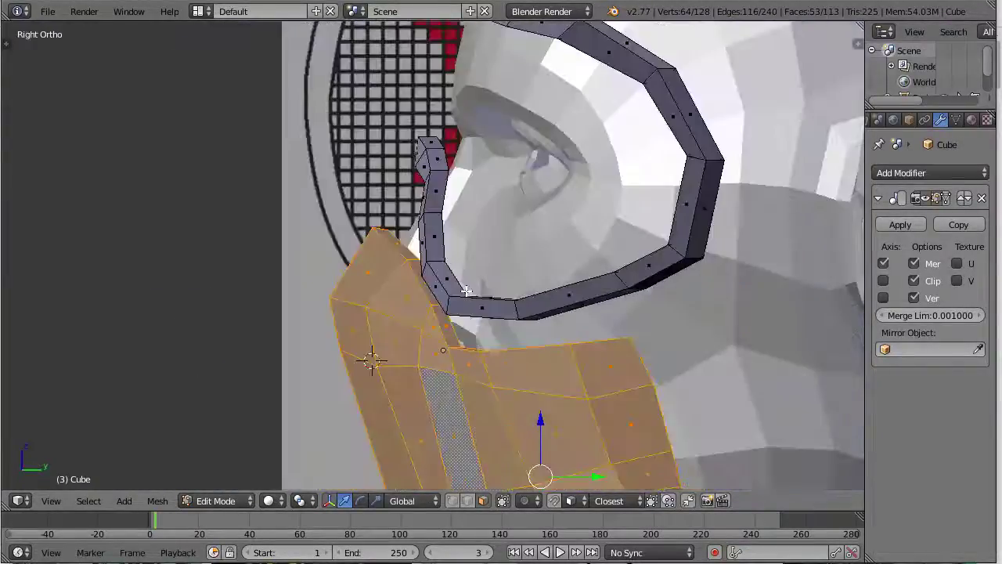
Step: In front view, select the frame segment at the lower inner corner of the eye and move it outward and down
key(ctrl+KP_1)
key(KP_1)
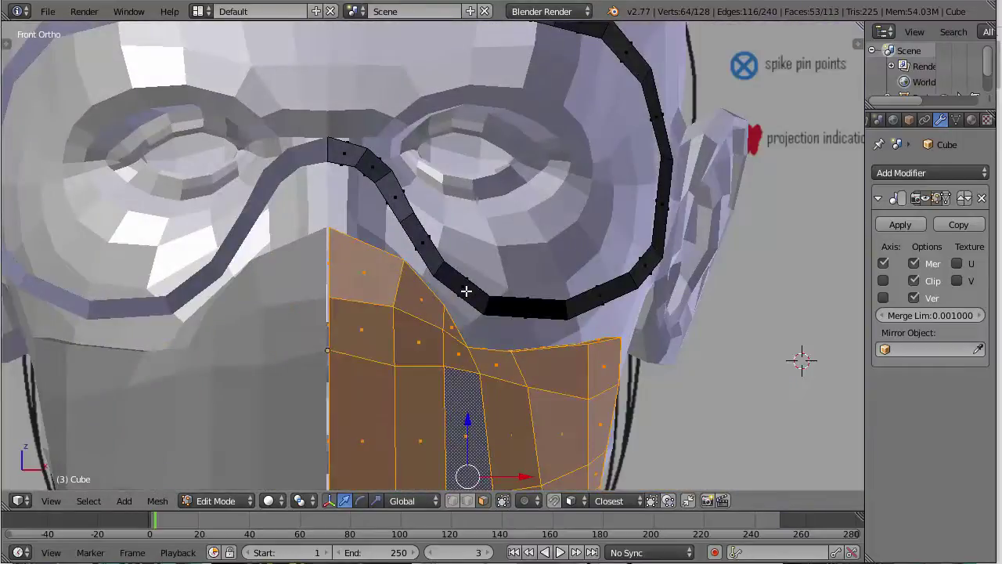
right_click(466, 291)
key(g)
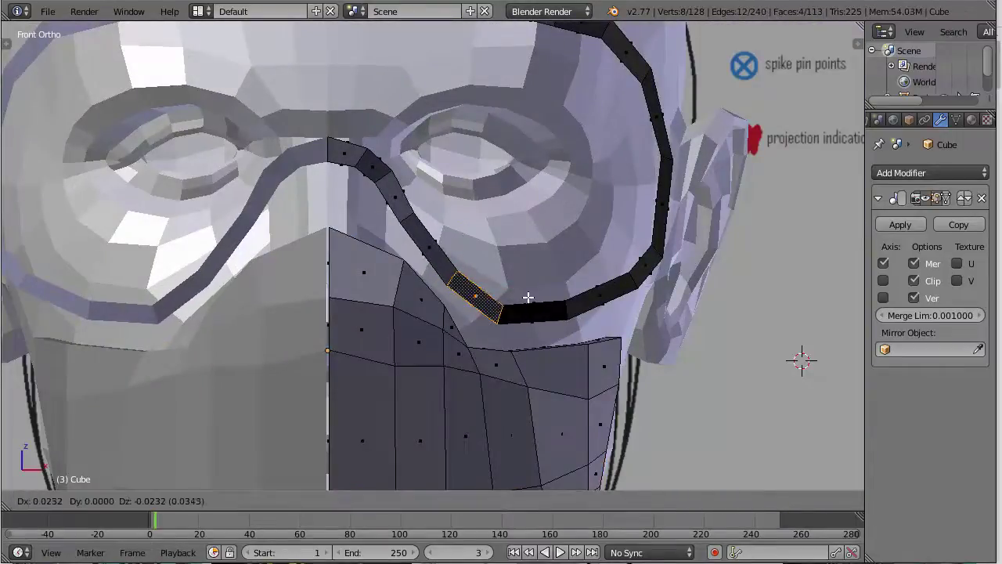
click(537, 291)
Step: In top view, rotate the selected frame segment to follow the face and move it back along Y
middle_drag(539, 291, 483, 300)
middle_drag(600, 251, 597, 268)
key(KP_7)
key(z)
scroll(606, 269, up, 5)
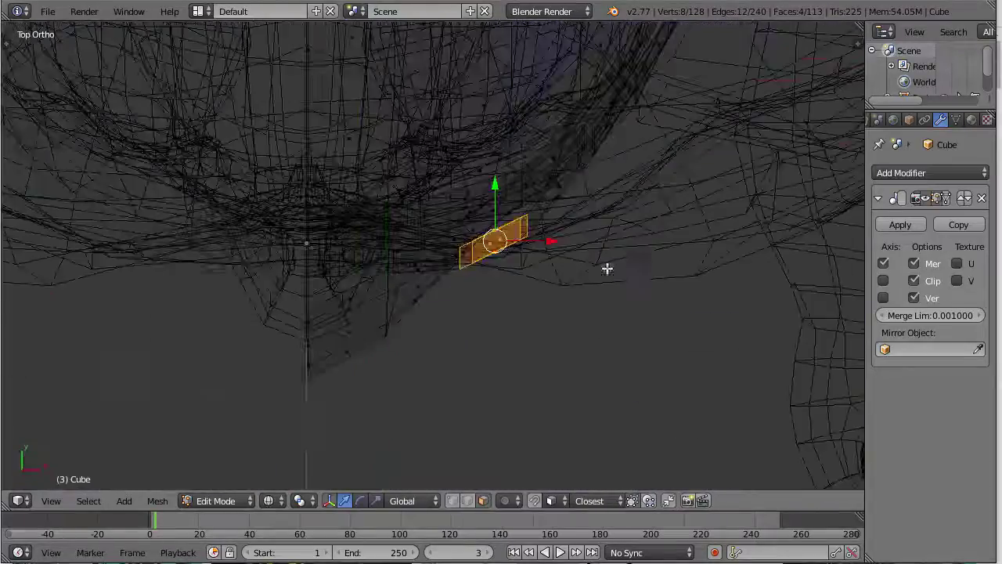
key(r)
click(651, 259)
drag(495, 190, 493, 173)
key(z)
mouse_move(571, 308)
middle_down()
mouse_move(481, 223)
mouse_move(377, 194)
mouse_move(347, 201)
mouse_move(428, 193)
mouse_move(441, 217)
middle_up()
scroll(433, 269, up, 4)
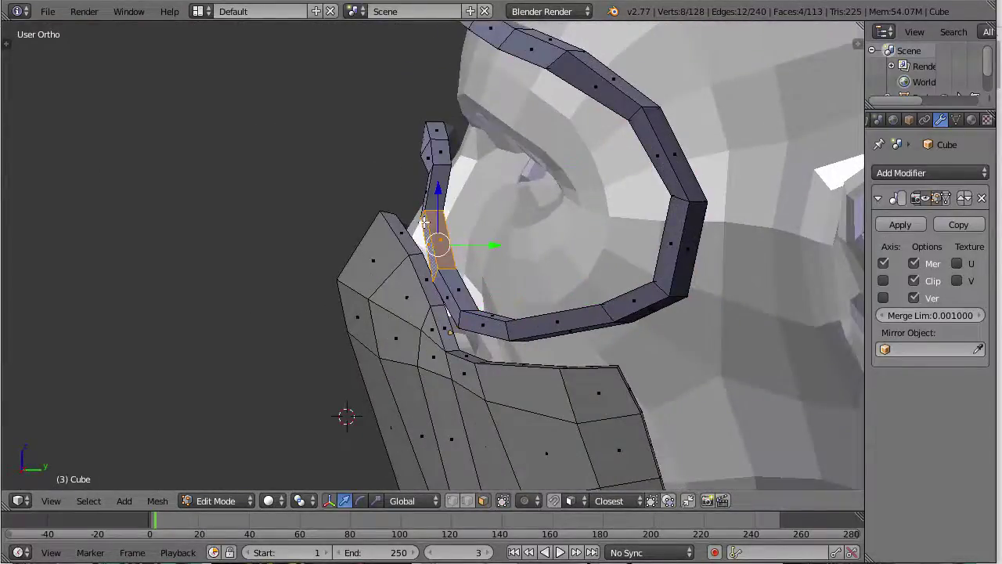
Step: Isolate the linked goggle frame by hiding the rest of the mask mesh and all other objects
key(ctrl+l)
key(shift+h)
key(Tab)
key(shift+h)
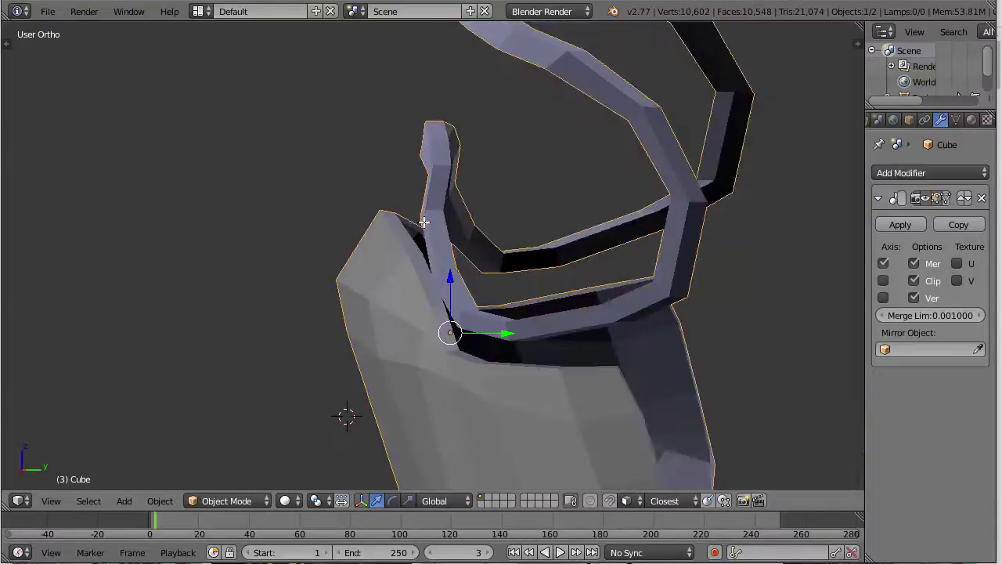
key(Tab)
Step: Select the face loop on the back of the goggle frame and delete its faces
scroll(455, 217, down, 2)
middle_drag(455, 217, 225, 211)
key(a)
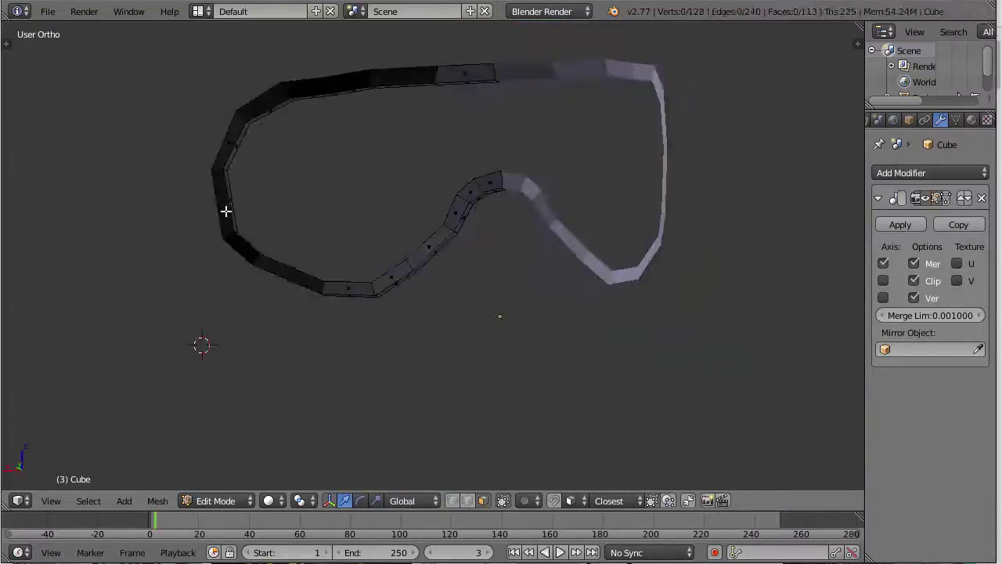
shift+right_click(220, 173)
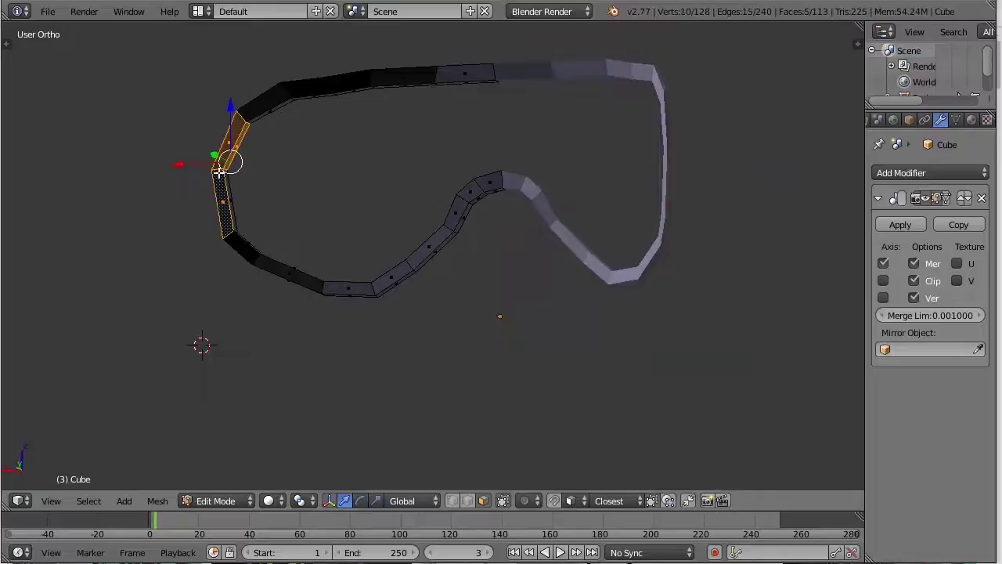
key(ctrl+l)
key(x)
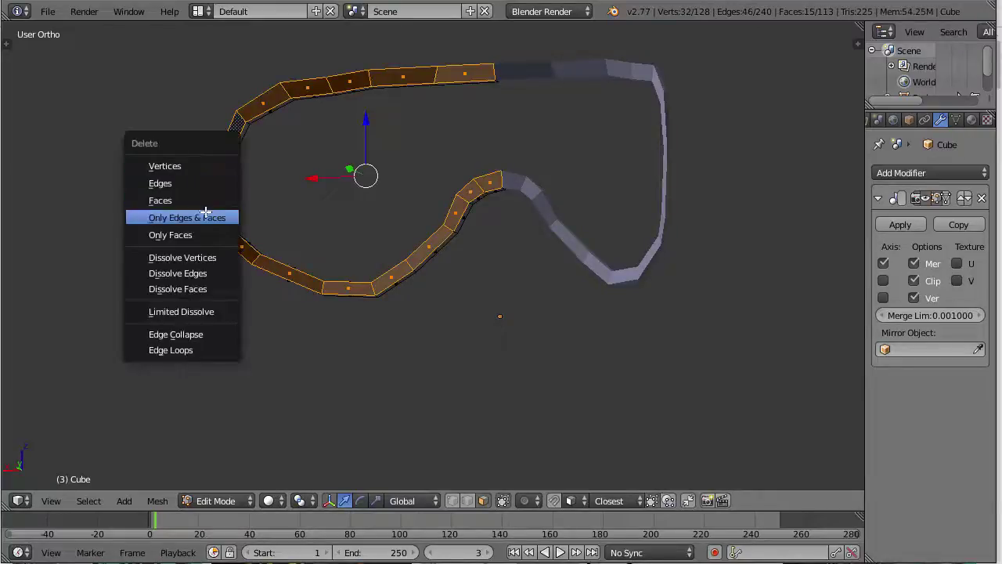
click(199, 198)
Step: Select the frame's front face loop and move it forward along Y to deepen the frame
middle_drag(262, 203, 324, 248)
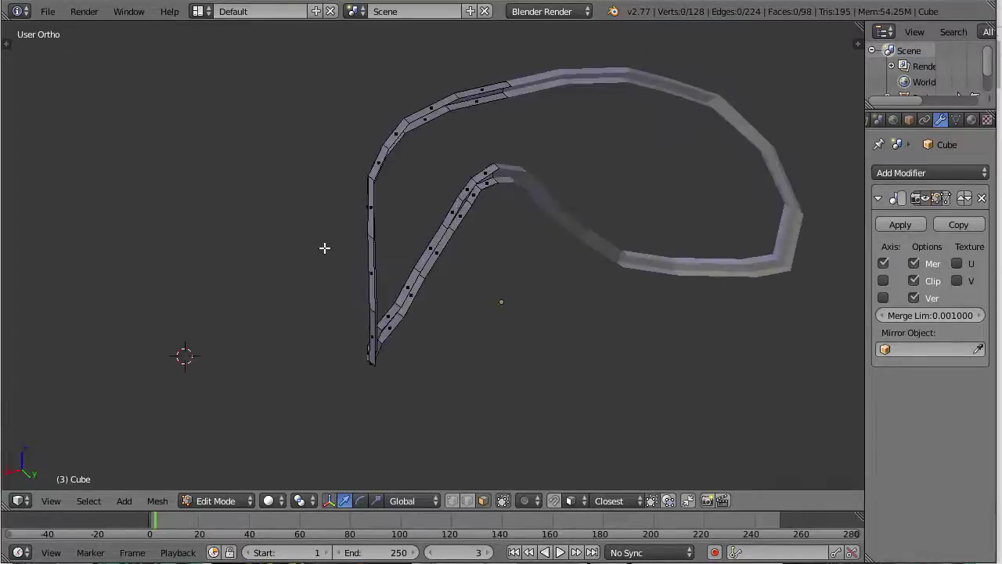
key(a)
key(a)
middle_drag(235, 250, 495, 181)
alt+right_click(471, 150)
drag(522, 245, 575, 246)
middle_drag(575, 246, 364, 145)
Step: Check the frame in Object Mode, reveal the hidden lower mask mesh in Edit Mode and clear the selection
key(Tab)
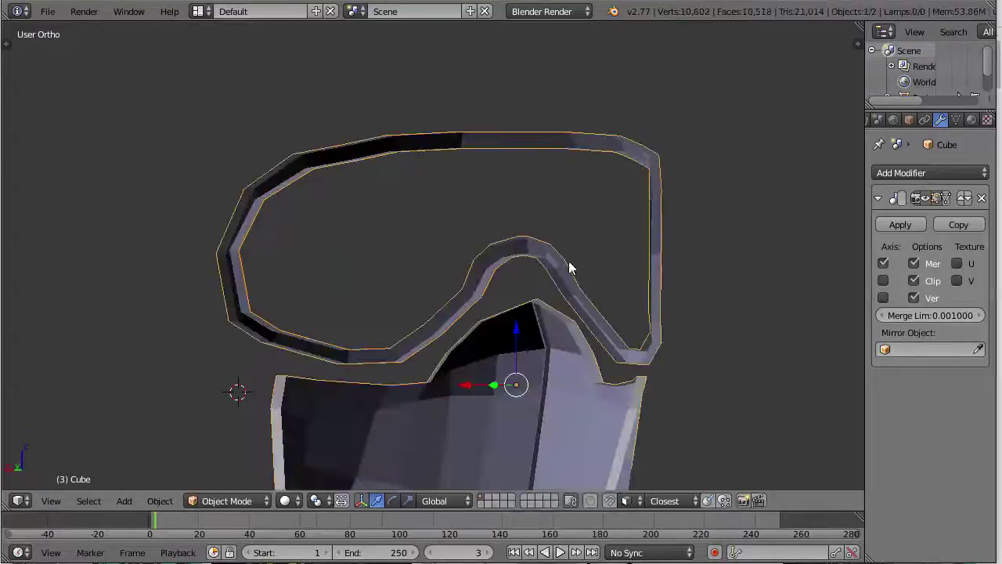
middle_drag(570, 263, 466, 266)
middle_drag(231, 192, 591, 243)
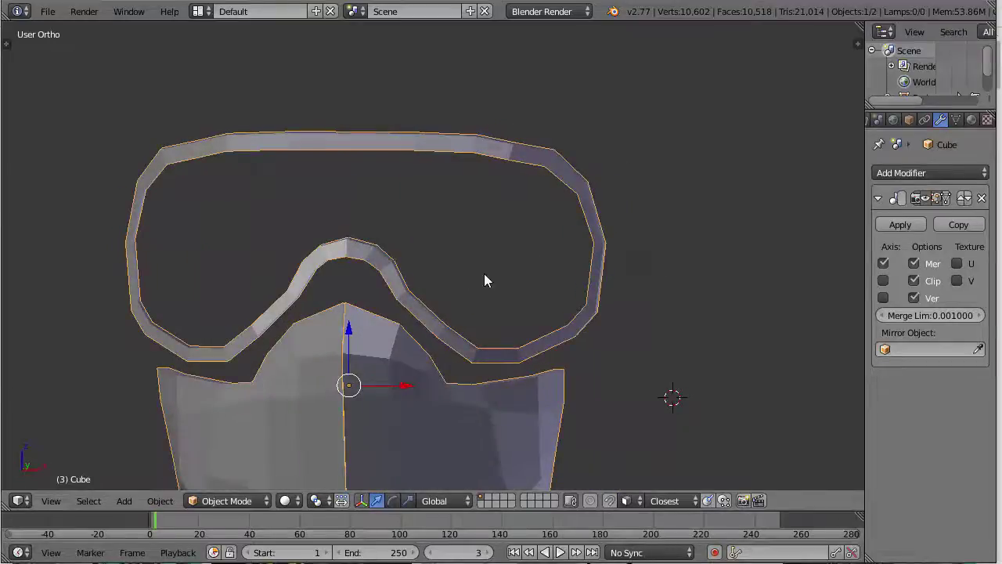
middle_drag(483, 280, 389, 226)
key(KP_3)
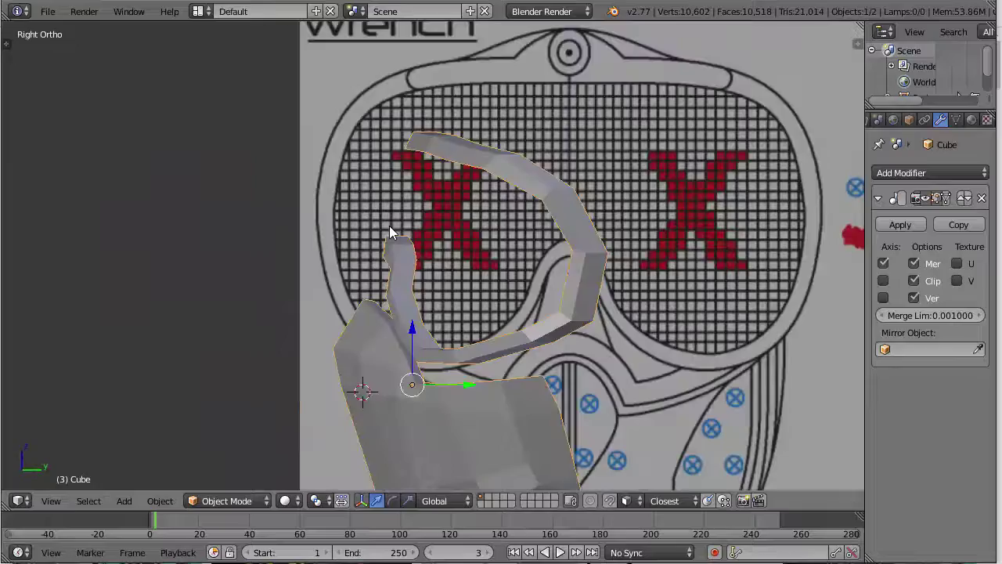
key(KP_1)
key(Tab)
key(alt+h)
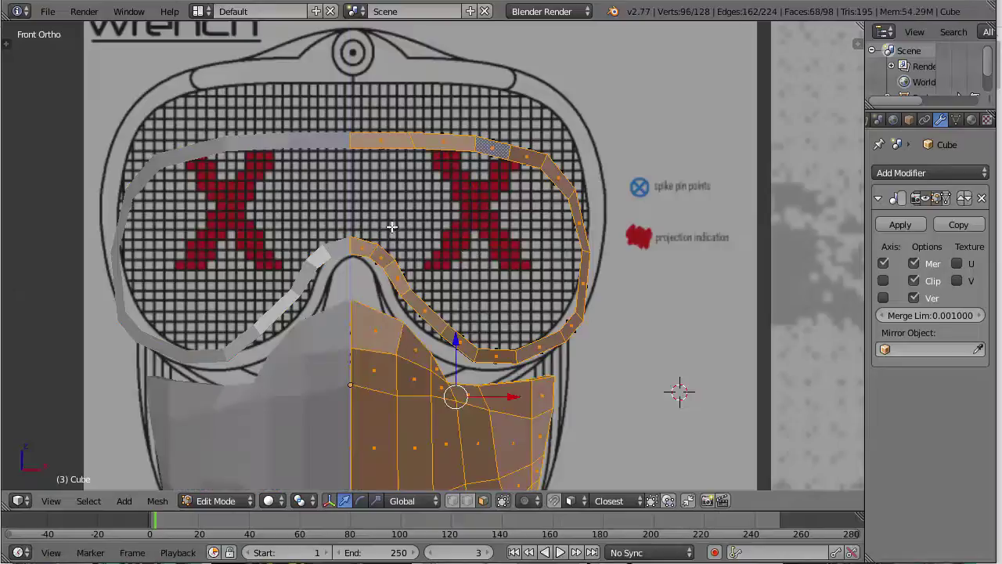
key(a)
middle_drag(391, 228, 400, 203)
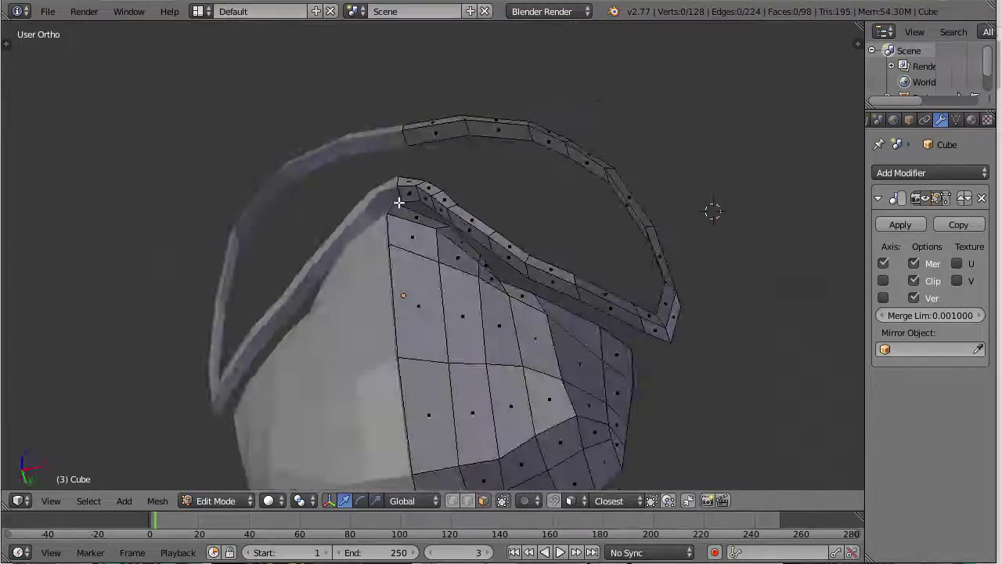
Step: Extrude the bottom face loop of the goggle frame and move it slightly downward
alt+right_click(663, 337)
middle_drag(745, 324, 700, 383)
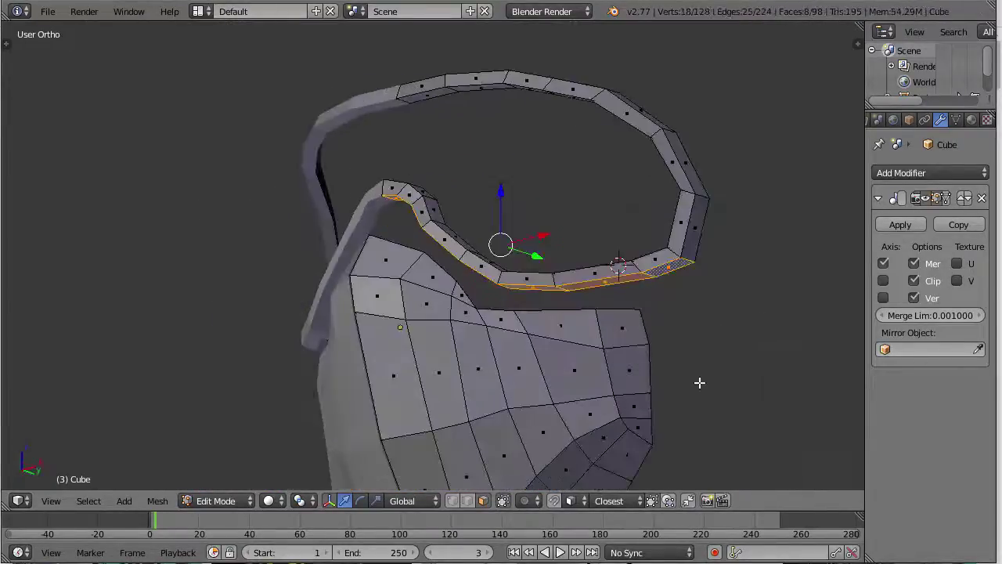
middle_drag(455, 269, 447, 312)
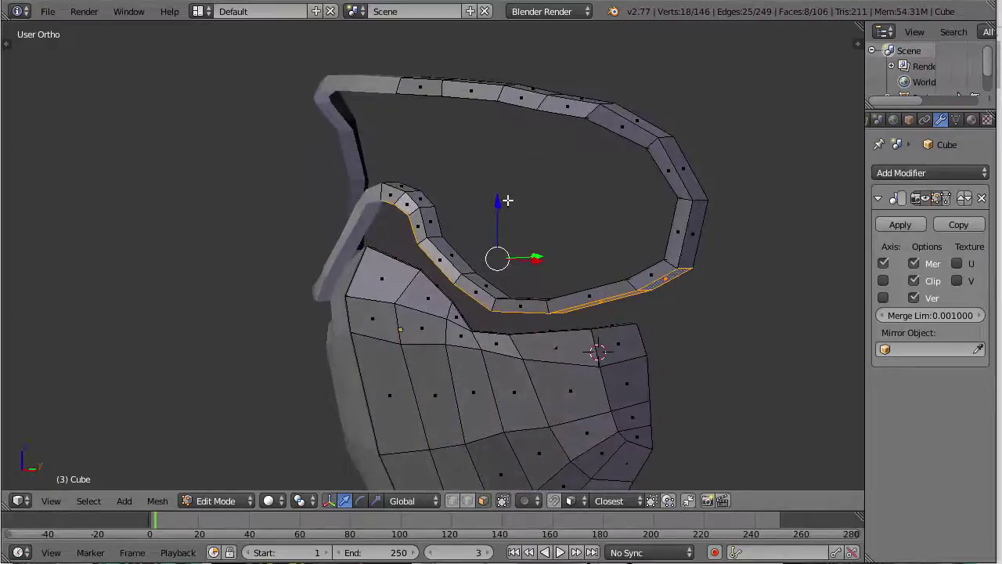
drag(500, 201, 498, 203)
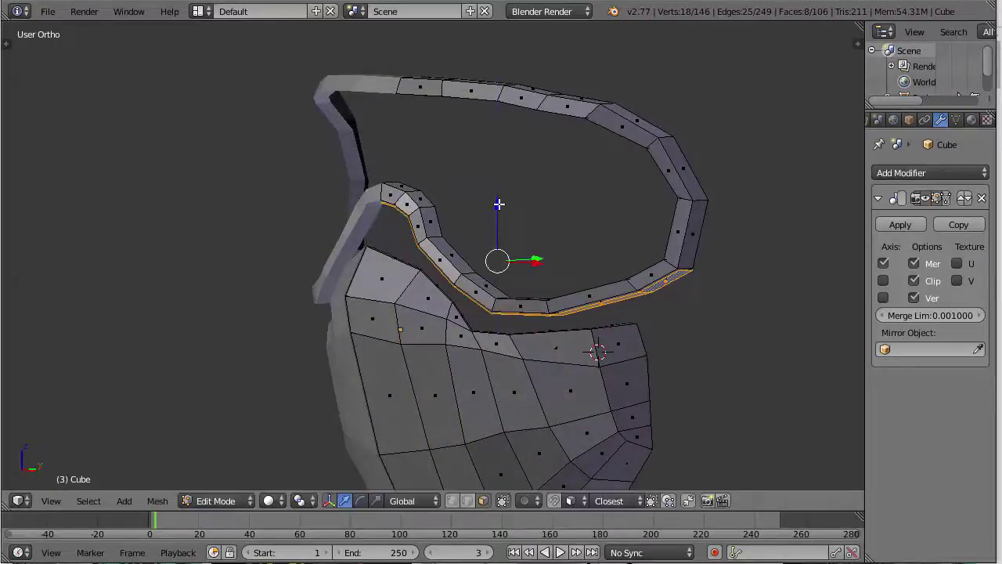
Step: Select all linked geometry of the goggle frame and hide it, leaving the newly extruded strip
right_click(422, 193)
key(ctrl+l)
key(h)
scroll(427, 190, up, 2)
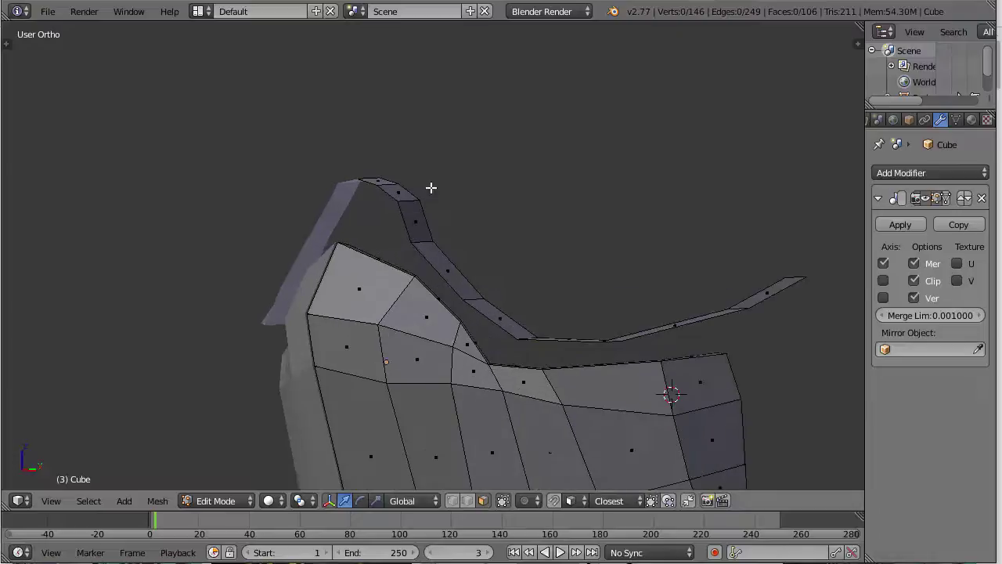
Step: Extrude the face loop along the lower mask's upper rim and raise it slightly
middle_drag(430, 188, 380, 259)
alt+right_click(684, 389)
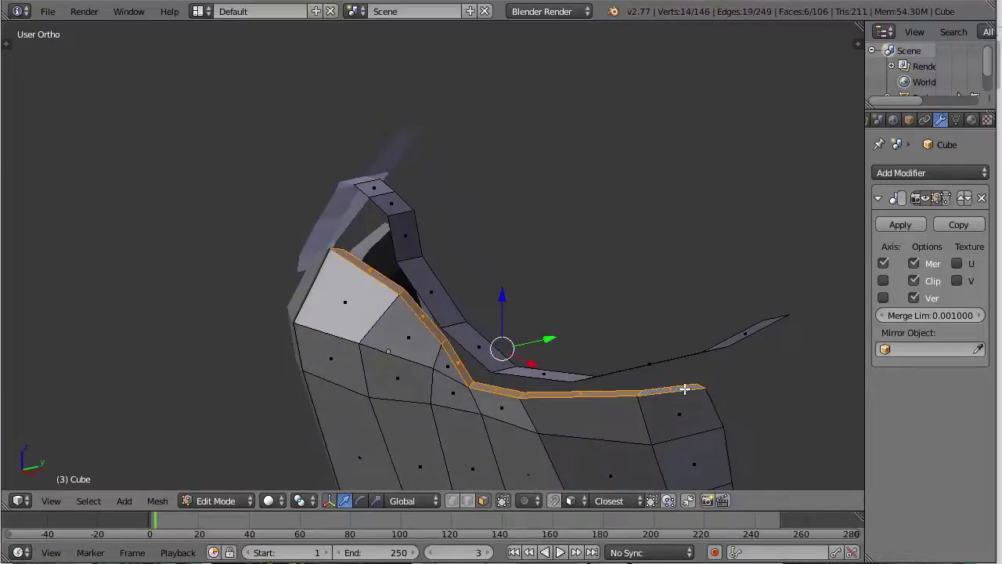
key(e)
right_click(639, 370)
drag(506, 294, 508, 291)
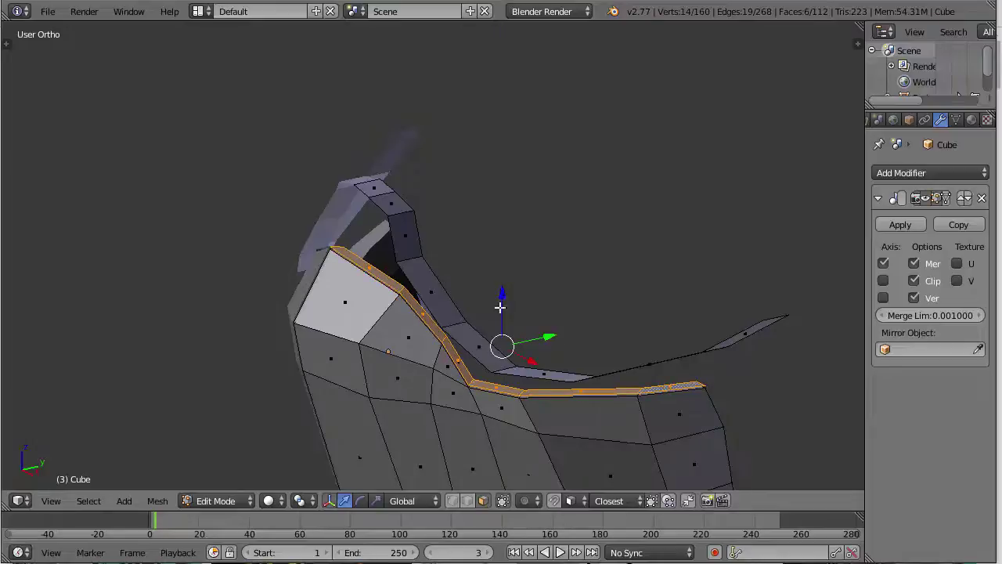
Step: Select all linked geometry of the lower mask body and hide it, leaving only the two thin strips
middle_drag(431, 356, 508, 340)
right_click(374, 324)
key(ctrl+l)
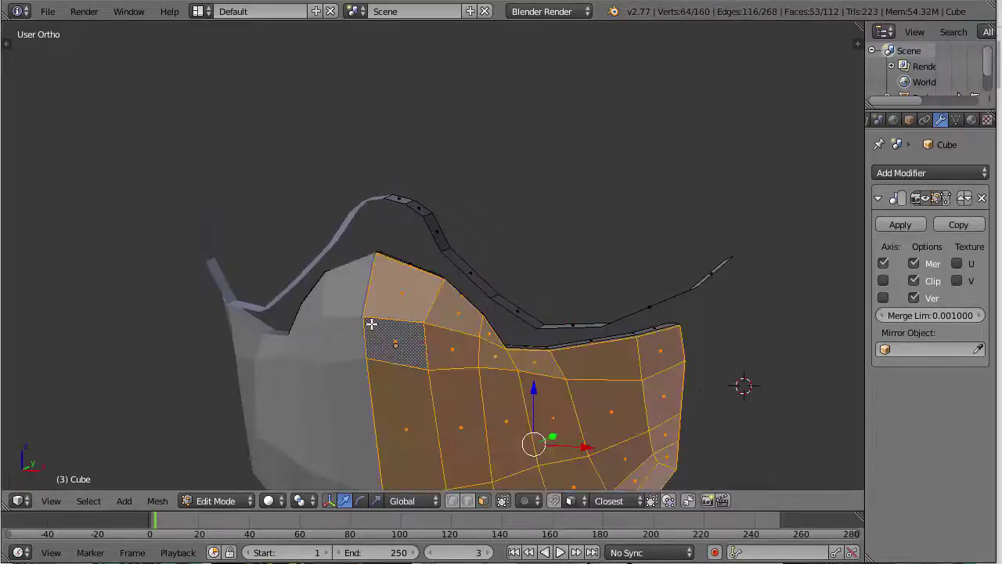
key(h)
middle_drag(371, 325, 531, 272)
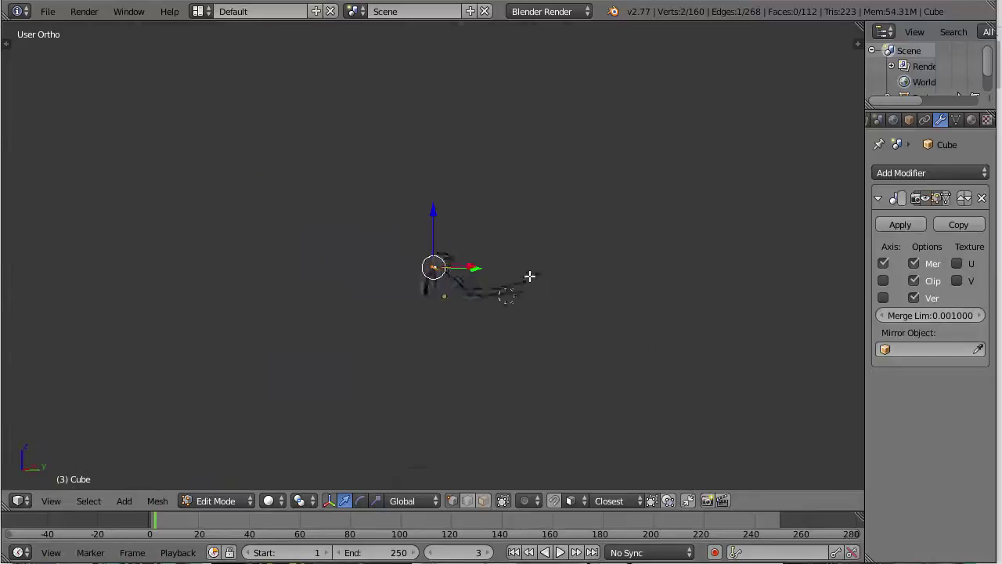
Step: Examine the front reference images for the shape of the piece between the goggles and the lower mask
key(KP_1)
scroll(625, 329, up, 5)
scroll(284, 277, down, 9)
shift+middle_drag(88, 279, 310, 335)
scroll(310, 335, up, 2)
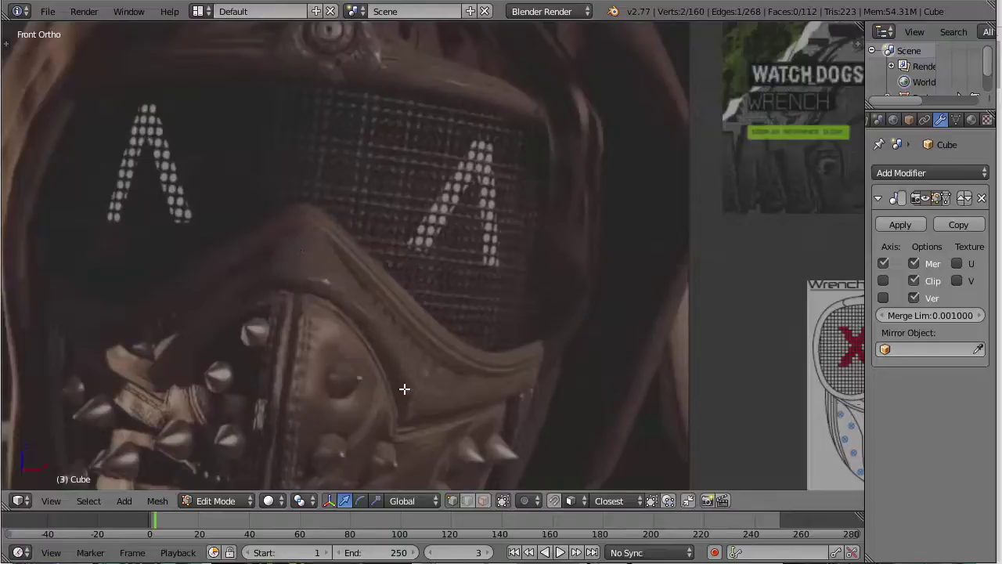
scroll(556, 376, down, 3)
shift+middle_drag(670, 296, 588, 280)
scroll(587, 305, up, 11)
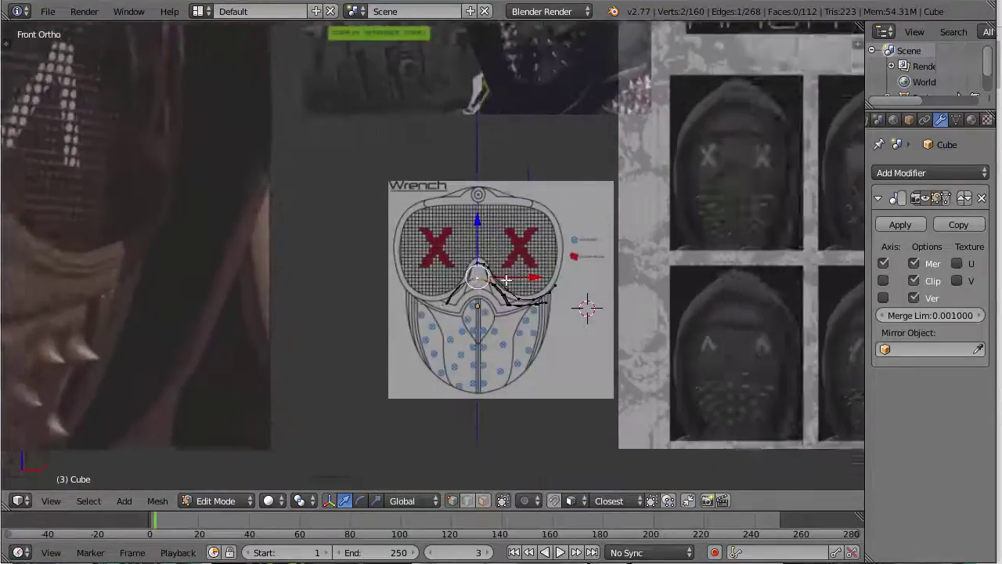
Step: Add two edge loops to the lower strip's segment beside the nose bridge
key(z)
shift+middle_drag(600, 327, 405, 204)
scroll(501, 253, up, 2)
mouse_move(501, 253)
middle_down()
mouse_move(476, 249)
mouse_move(488, 331)
mouse_move(407, 268)
middle_up()
key(z)
key(ctrl+r)
click(435, 264)
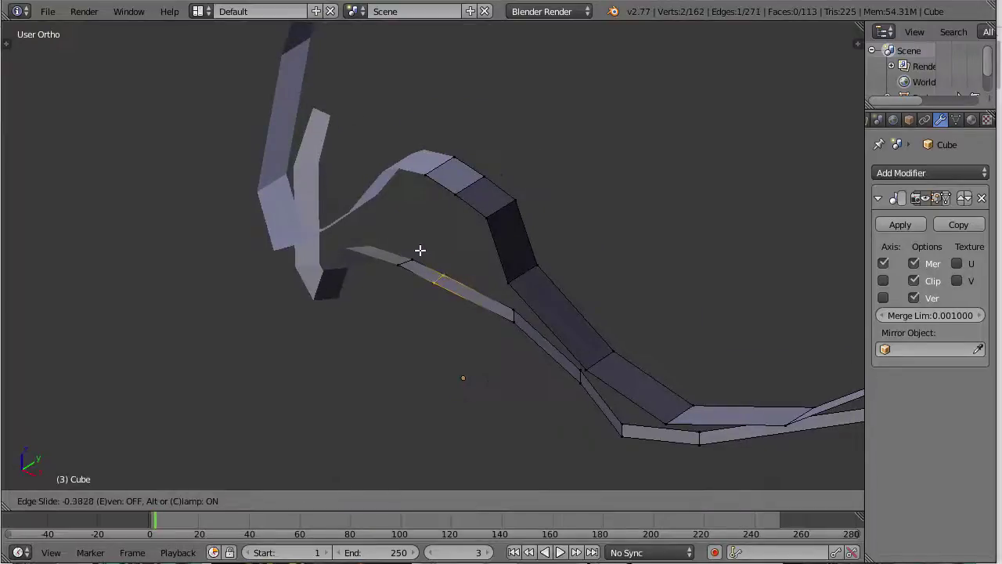
click(401, 280)
key(ctrl+r)
click(473, 295)
click(473, 295)
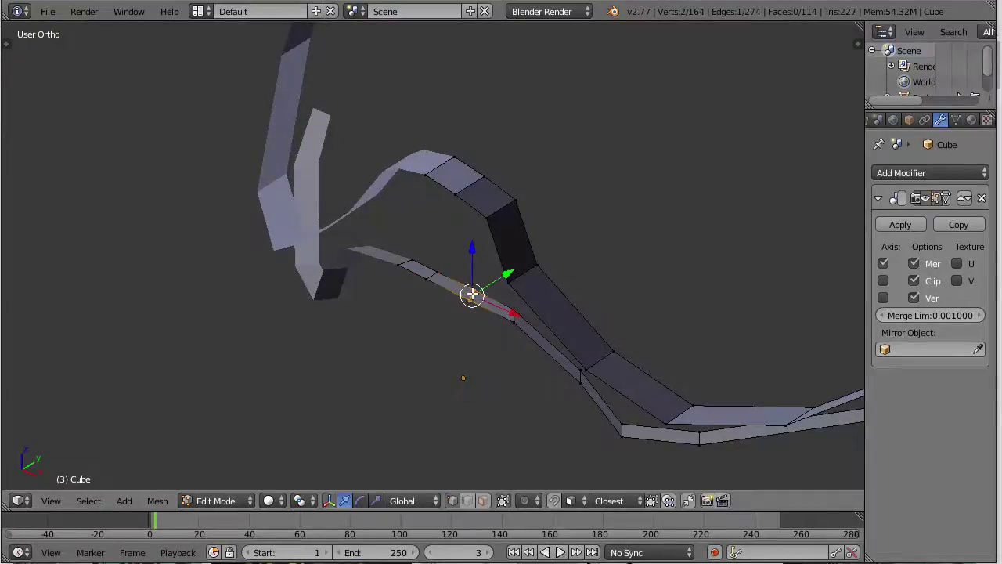
Step: Fill faces between the upper and lower strips from the nose bridge down along the side of the nose
right_click(392, 276)
shift+right_click(424, 176)
shift+right_click(455, 195)
shift+right_click(430, 282)
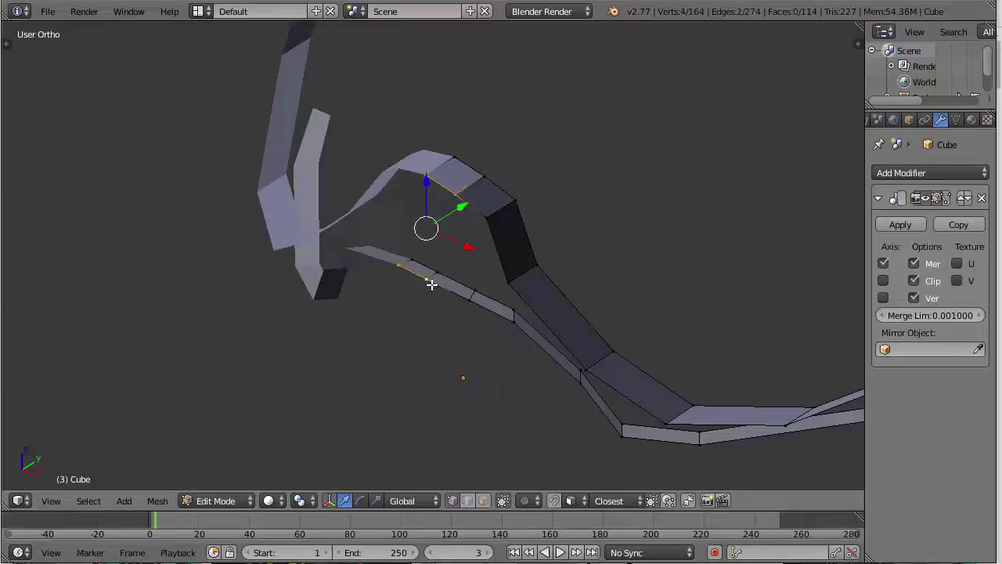
key(f)
right_click(431, 282)
shift+right_click(454, 196)
key(f)
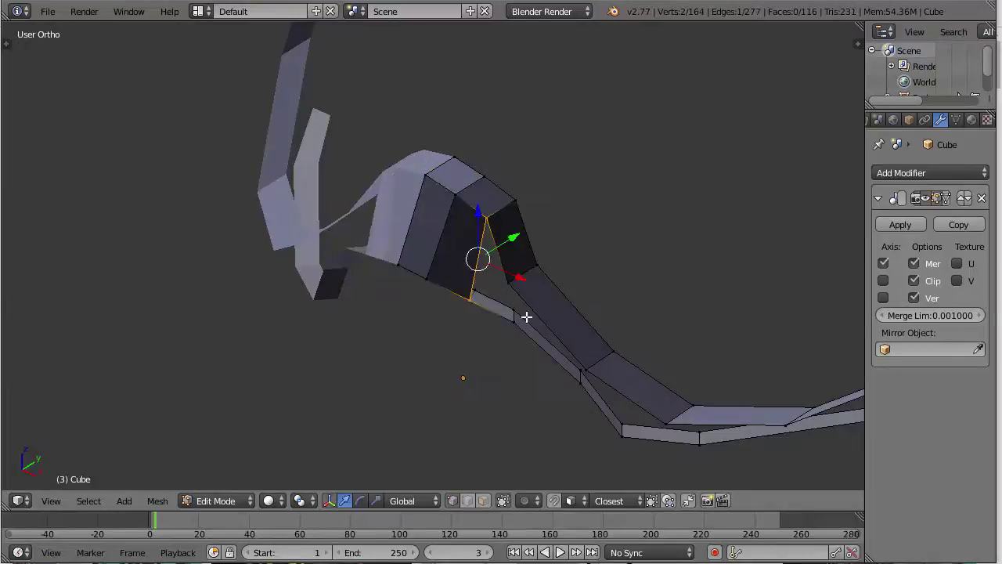
key(f)
key(f)
key(f)
middle_drag(720, 363, 453, 193)
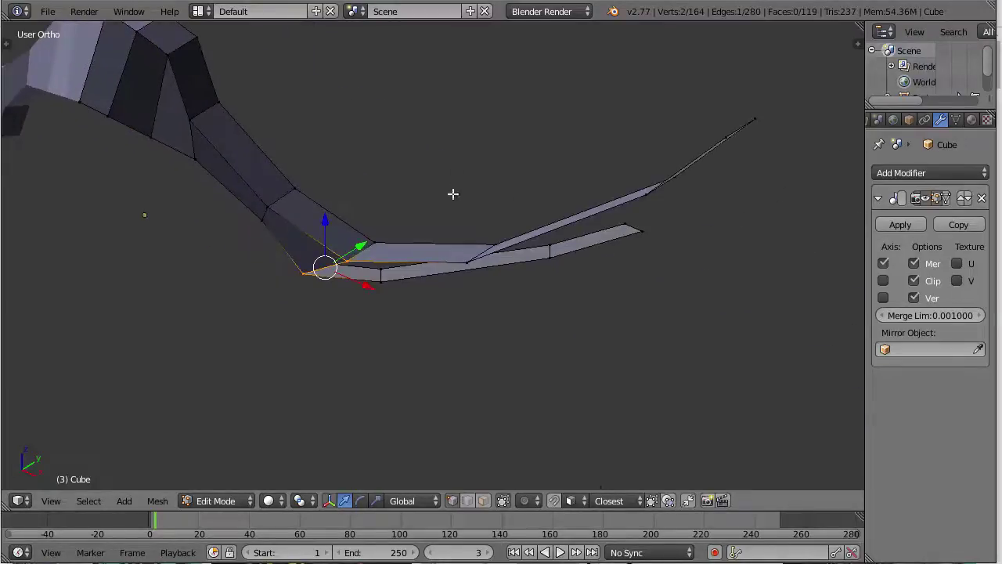
key(ctrl+z)
key(ctrl+r)
click(339, 242)
click(338, 243)
right_click(274, 213)
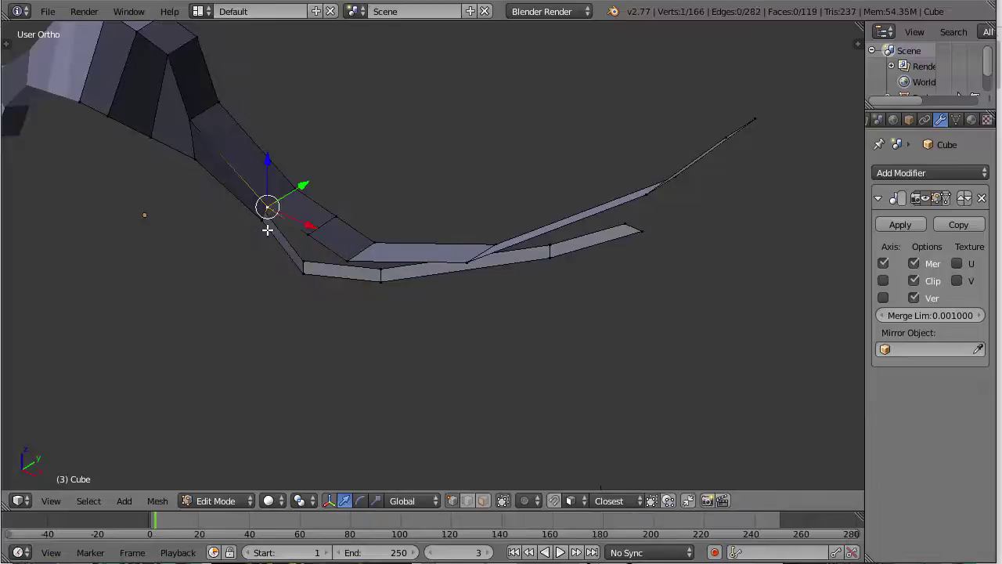
shift+right_click(267, 229)
key(f)
key(f)
key(ctrl+z)
key(ctrl+z)
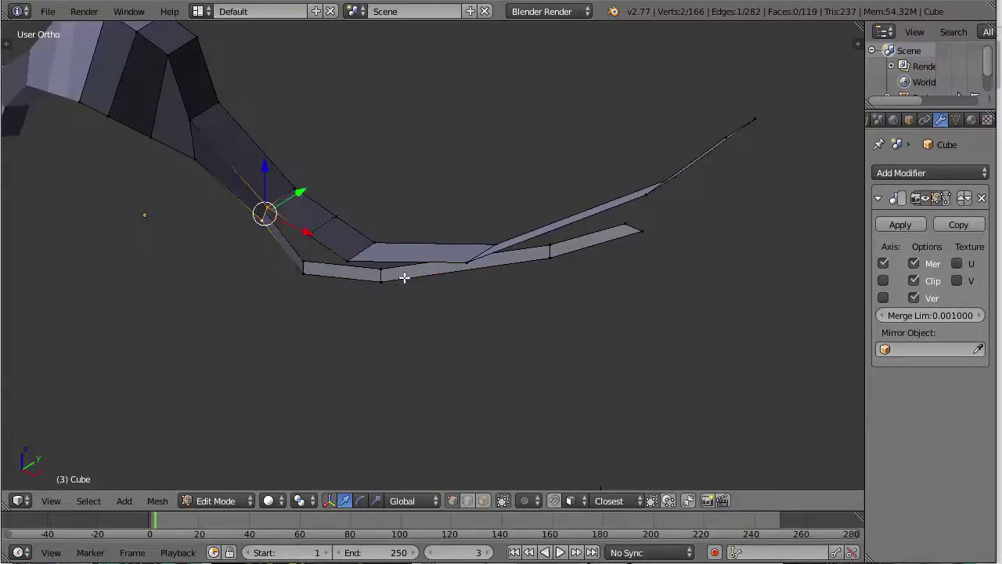
key(ctrl+z)
key(ctrl+z)
key(ctrl+z)
key(ctrl+z)
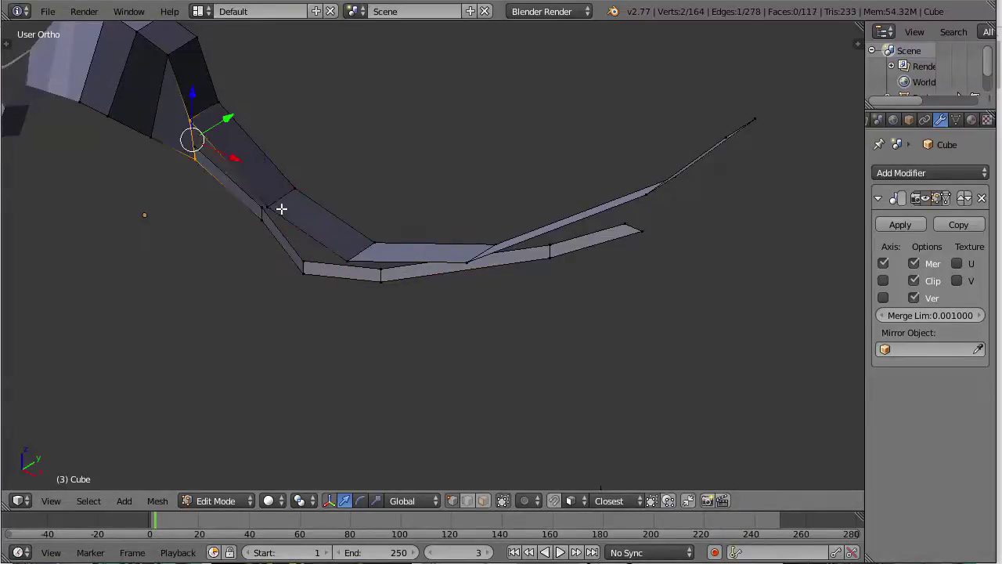
Step: Fill three more faces between the strips, adding an edge loop to the upper strip beneath the eye
key(f)
key(f)
key(ctrl+r)
click(389, 262)
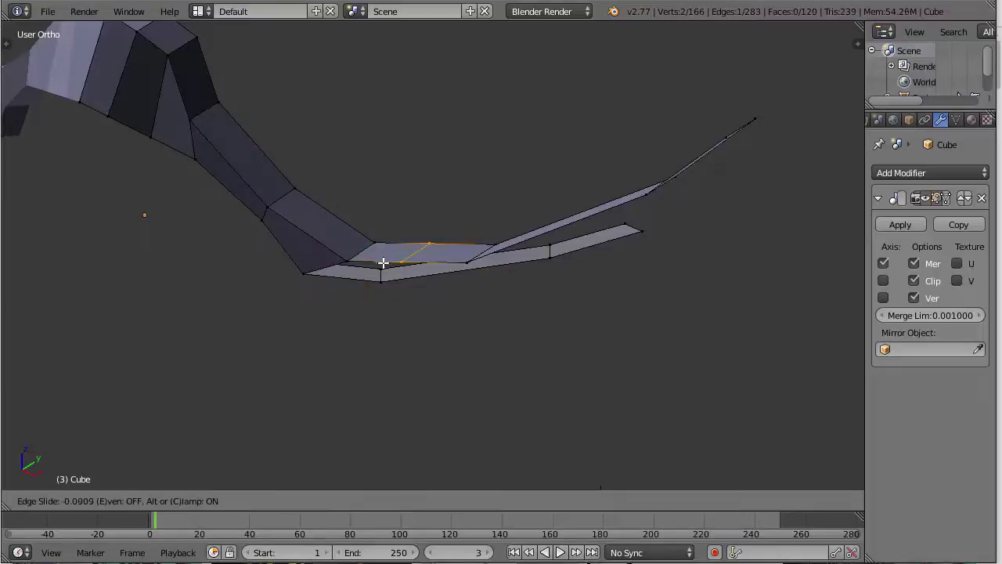
click(361, 265)
right_click(339, 265)
shift+right_click(303, 279)
key(f)
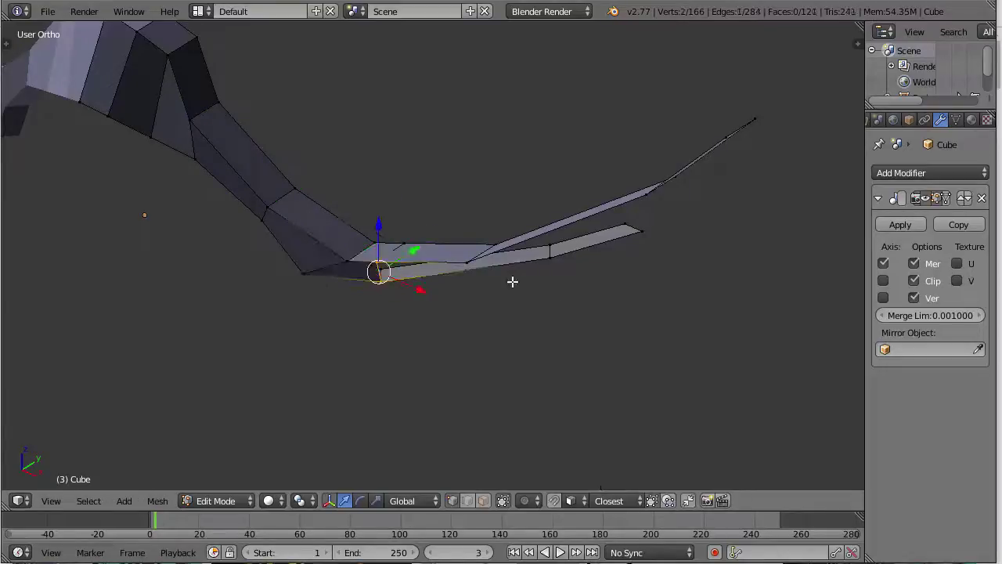
Step: Add an edge loop midway along the lower strip's segment beneath the eye and fill the adjoining face
key(ctrl+r)
click(458, 273)
click(457, 270)
right_click(392, 265)
right_click(384, 280)
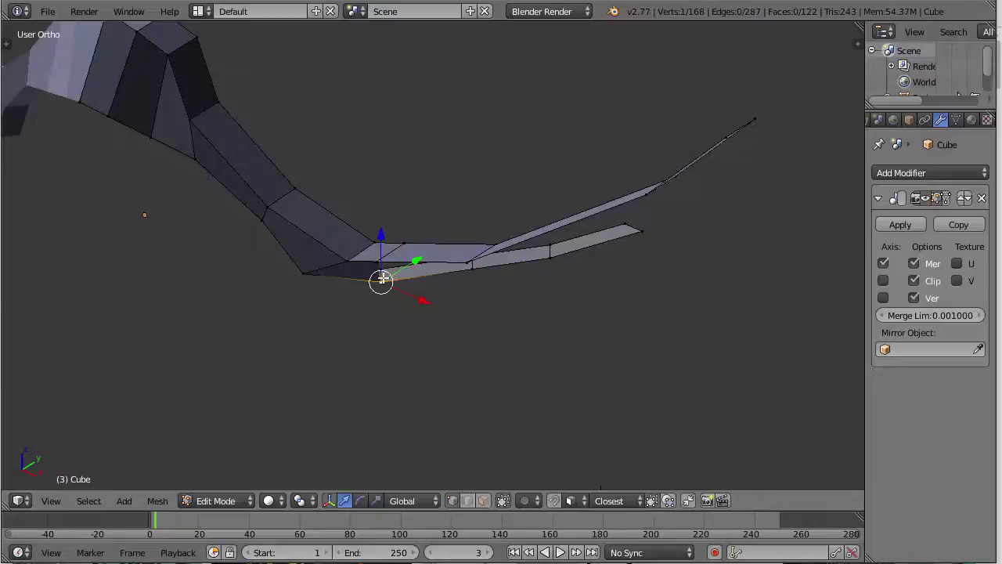
key(f)
Step: Add an edge loop to the upper strip's outer segment and fill the remaining faces to the lower strip's end
middle_drag(595, 316, 476, 264)
key(ctrl+r)
click(558, 233)
click(546, 237)
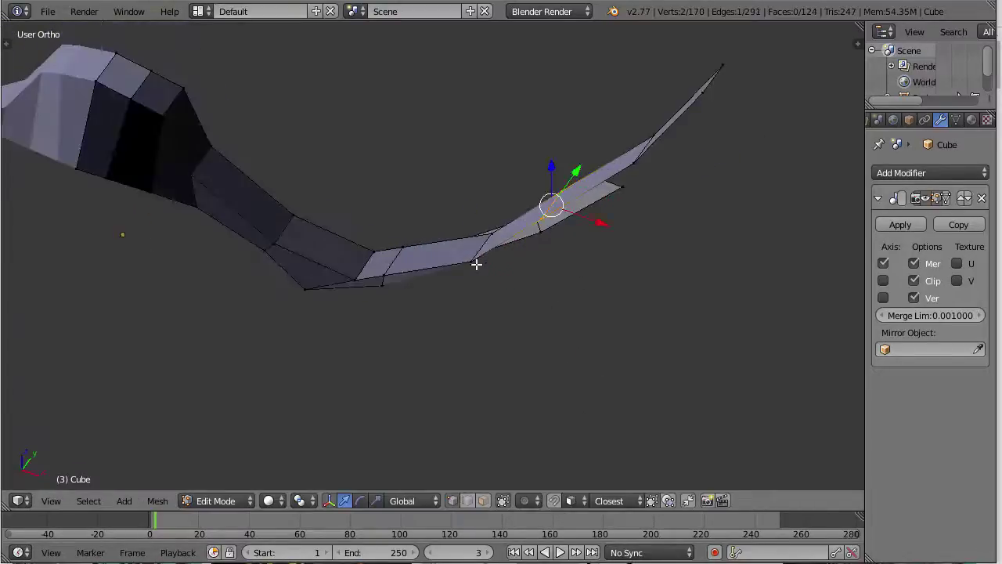
right_click(476, 264)
middle_drag(530, 314, 476, 279)
key(f)
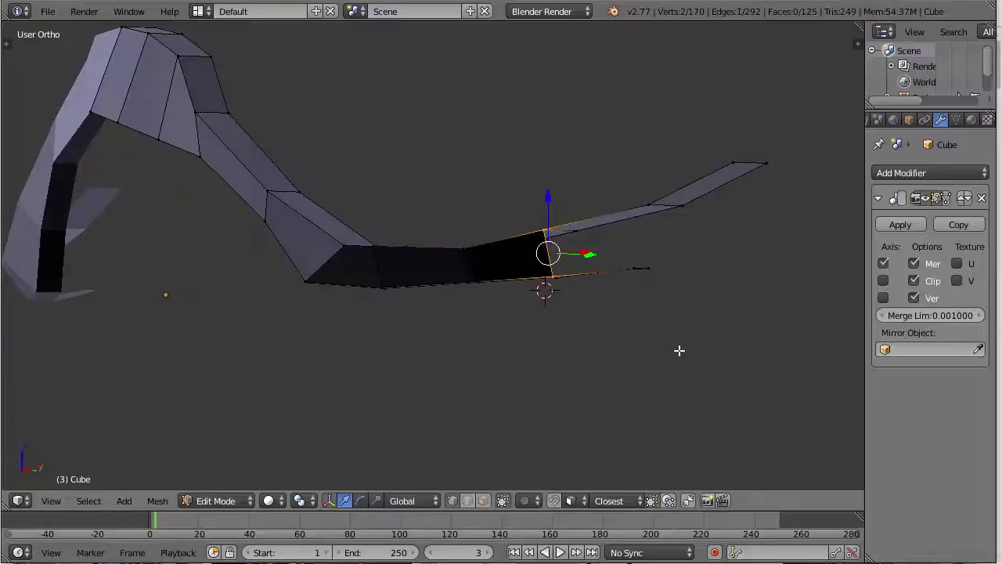
middle_drag(679, 350, 586, 264)
key(f)
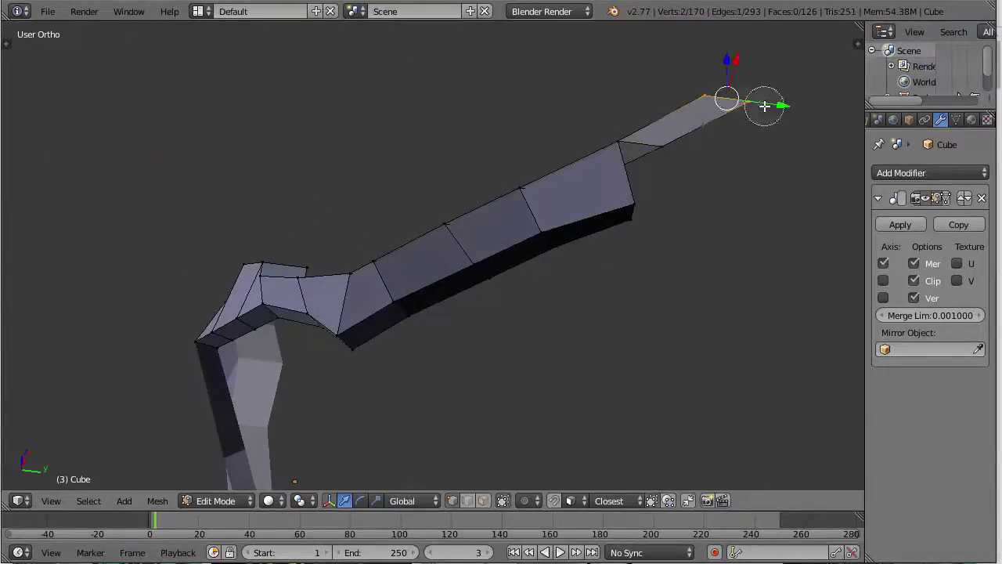
Step: Delete the two end vertices of the upper strip that extend past the filled band
key(x)
key(Escape)
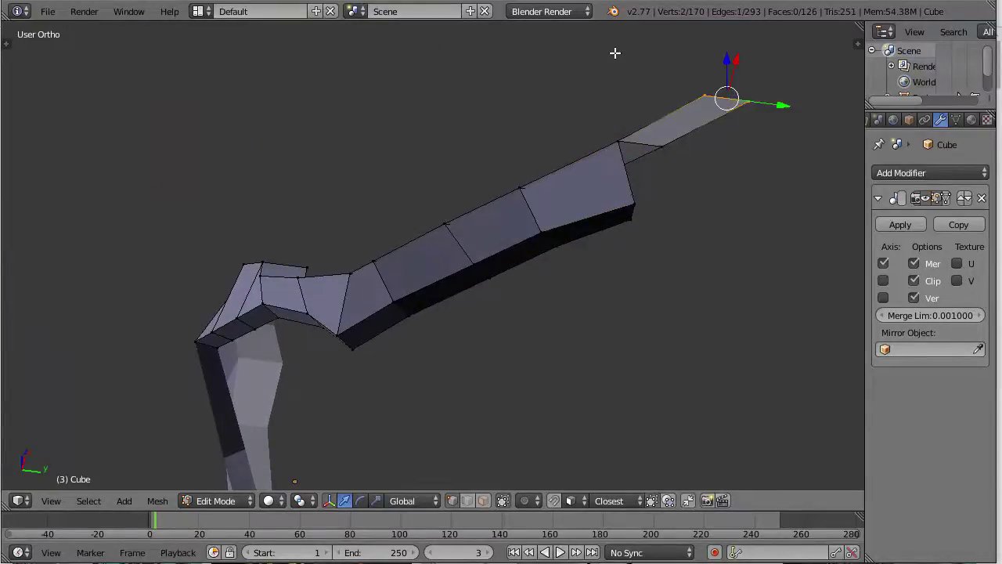
key(x)
click(619, 41)
middle_drag(620, 42, 508, 205)
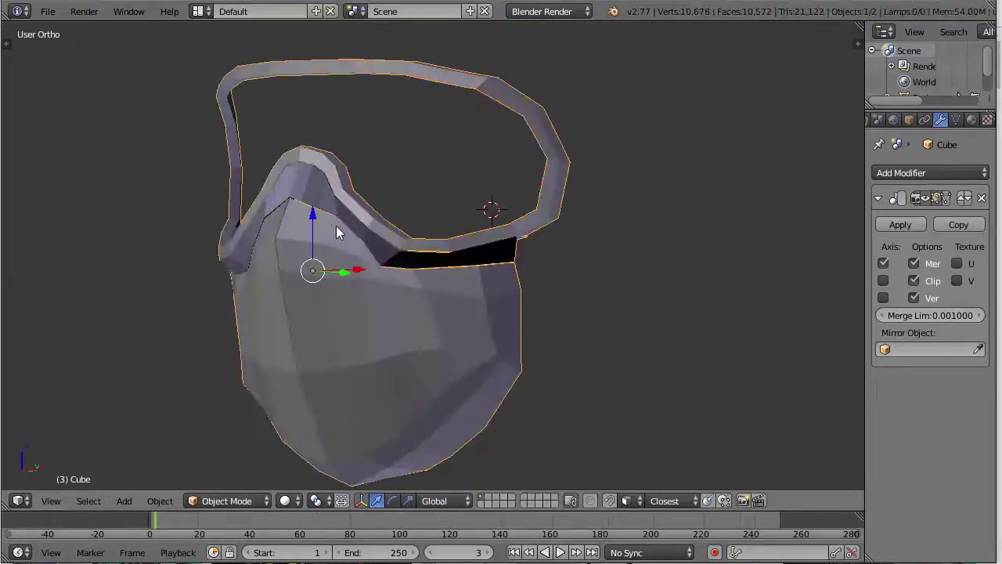
Step: Compare the mask model with the front reference images and inspect it in side view
middle_drag(337, 232, 514, 309)
scroll(516, 305, down, 7)
key(KP_1)
shift+middle_drag(182, 271, 464, 276)
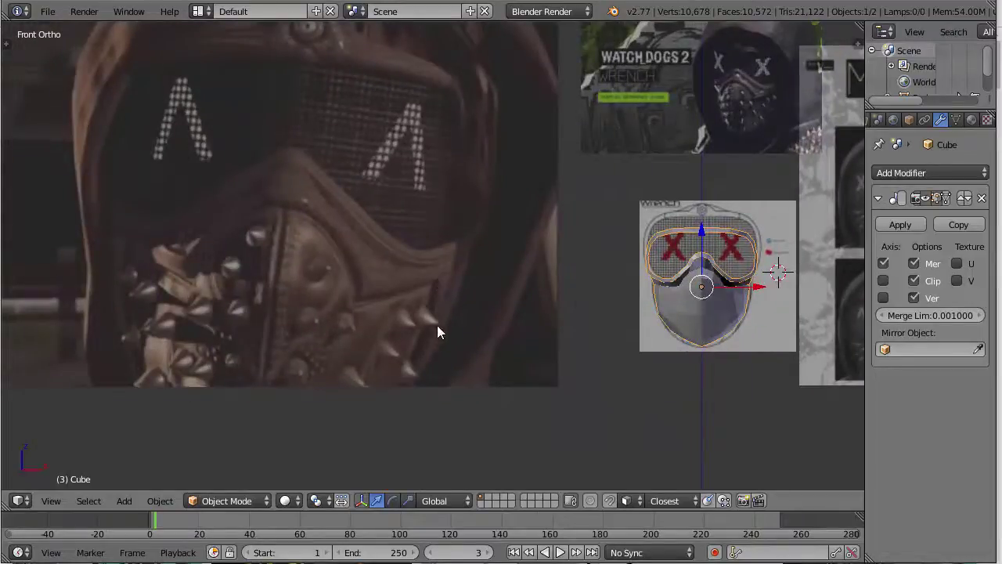
shift+middle_drag(743, 285, 362, 281)
key(KP_3)
scroll(537, 243, up, 8)
Step: Select the vertical edge line along the lower mask's side opening in Edit Mode and duplicate it in place
key(Tab)
key(a)
scroll(266, 322, up, 3)
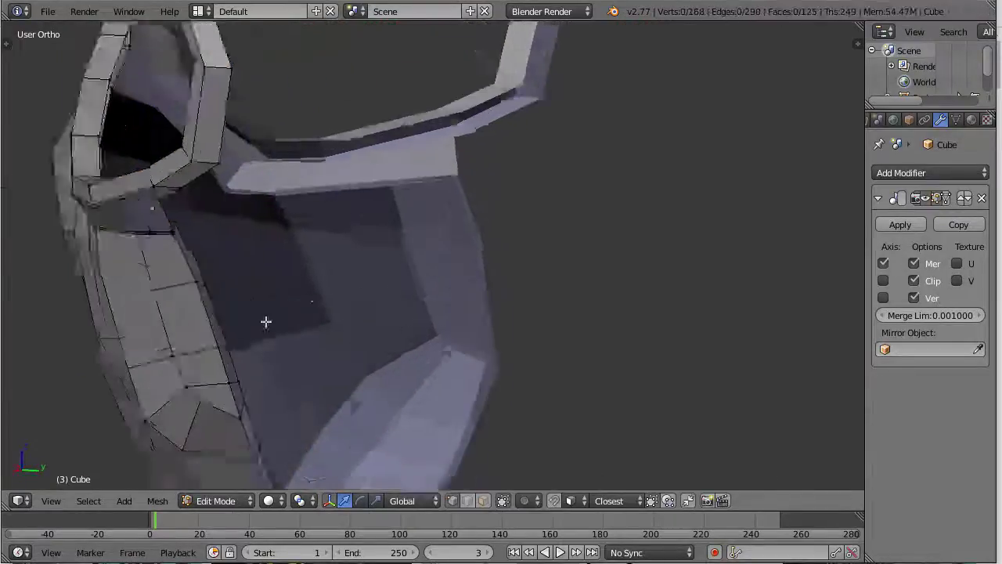
shift+middle_drag(266, 322, 459, 243)
right_click(347, 143)
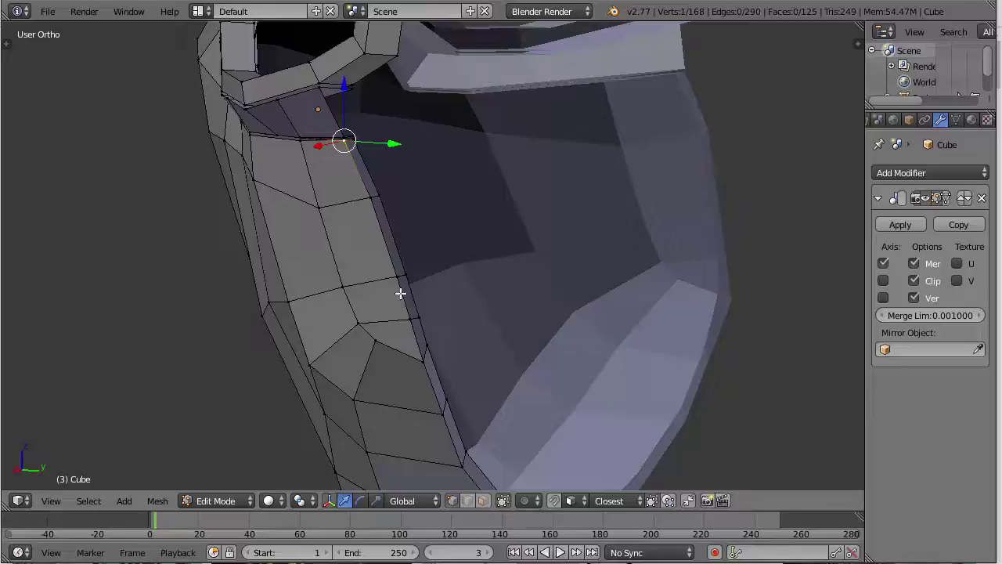
alt+right_click(457, 461)
scroll(533, 413, down, 5)
middle_drag(528, 403, 555, 331)
key(KP_3)
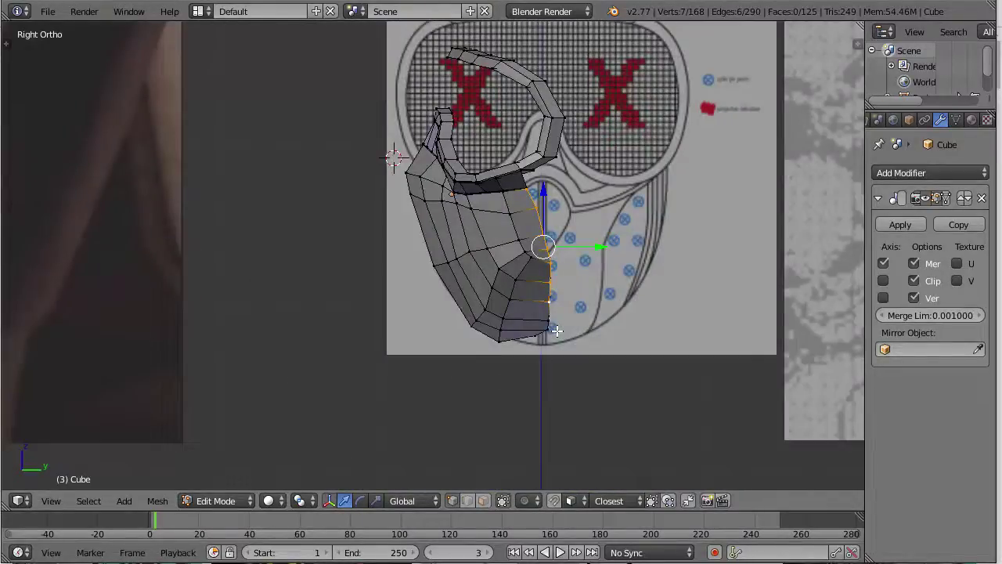
key(shift+d)
Step: Add the linked connecting band to the selected duplicate edge line and hide all other geometry
scroll(543, 195, up, 2)
scroll(573, 303, up, 1)
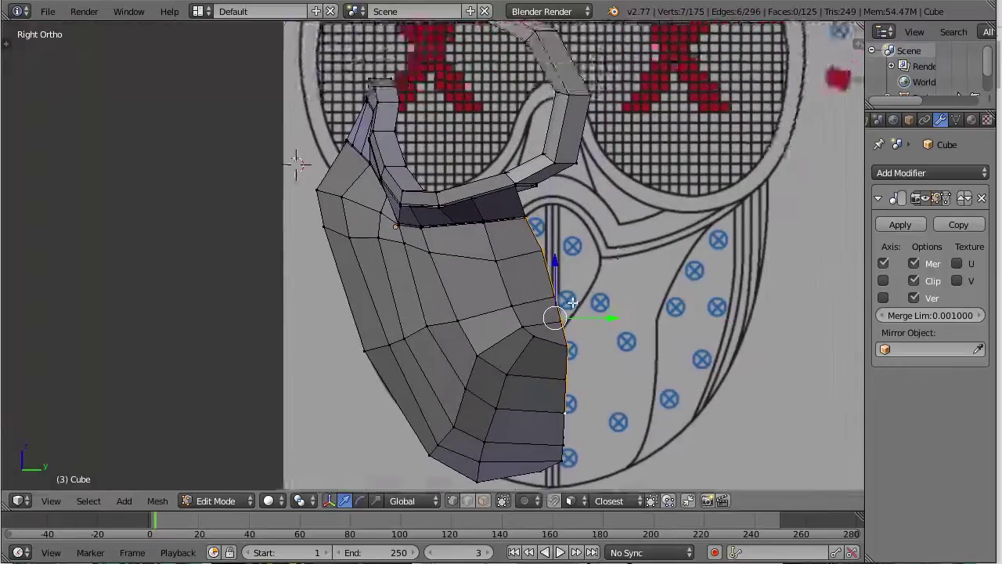
scroll(573, 303, up, 2)
shift+right_click(629, 159)
key(ctrl+l)
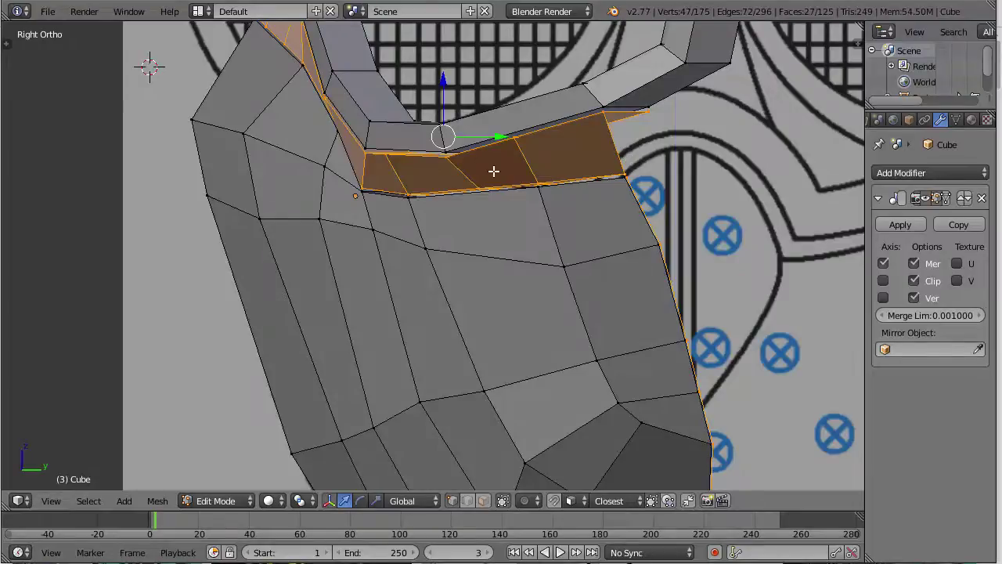
key(shift+h)
scroll(660, 177, down, 4)
middle_drag(660, 177, 457, 235)
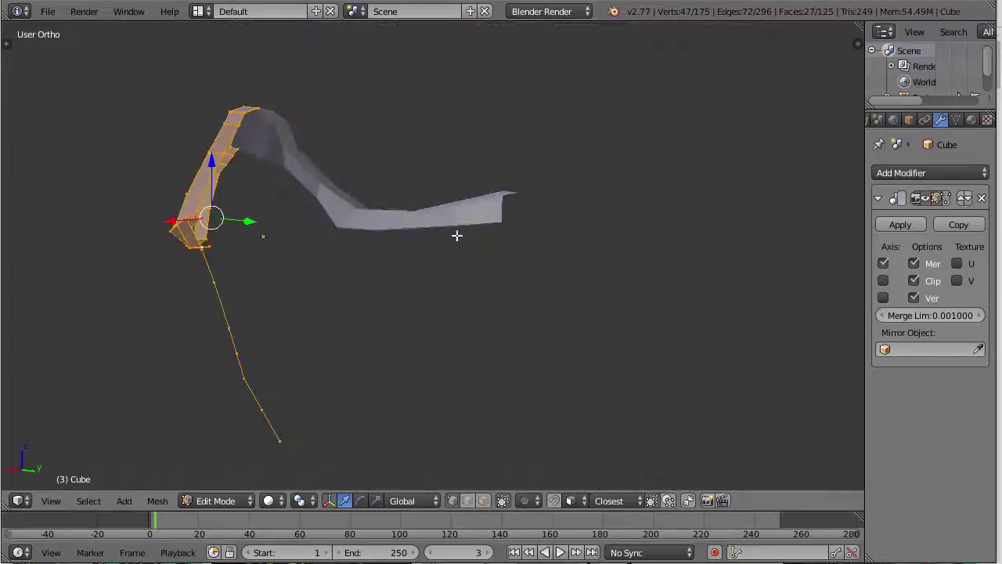
Step: Delete the lower corner vertex at the outer end of the connecting band
key(z)
scroll(290, 259, up, 3)
middle_drag(290, 259, 418, 277)
key(z)
scroll(418, 277, up, 2)
shift+middle_drag(585, 300, 486, 261)
scroll(486, 262, up, 2)
shift+middle_drag(776, 327, 634, 320)
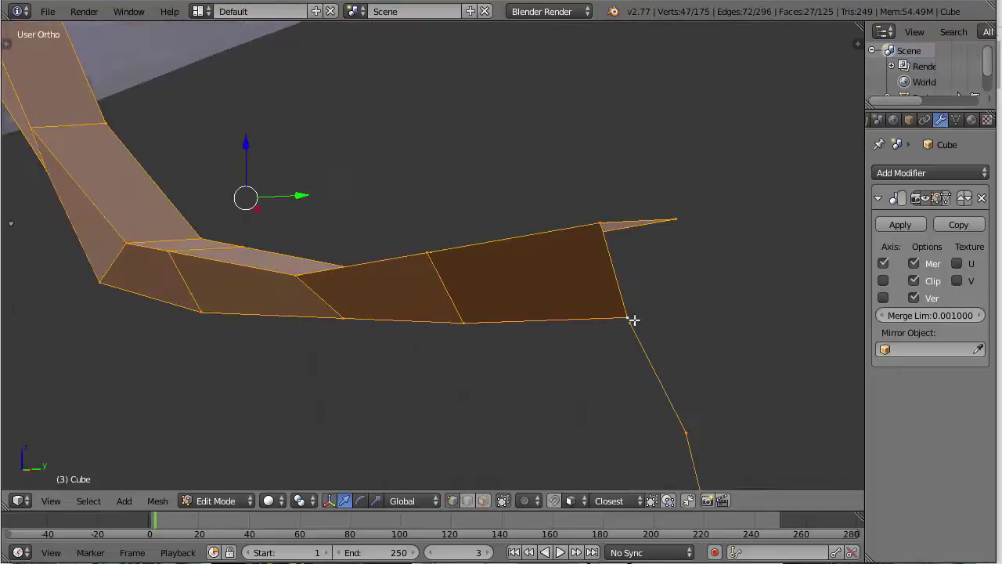
right_click(627, 307)
key(x)
click(629, 307)
Step: Fill the missing underside and front faces at the outer end of the connecting band
right_click(470, 329)
shift+right_click(600, 329)
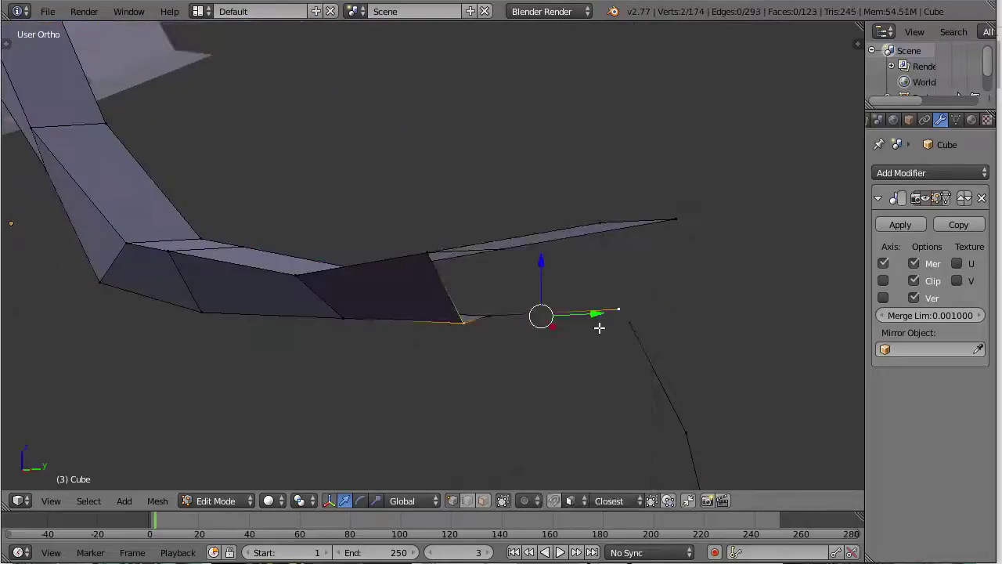
shift+right_click(628, 319)
shift+right_click(501, 319)
key(f)
right_click(470, 335)
shift+right_click(420, 257)
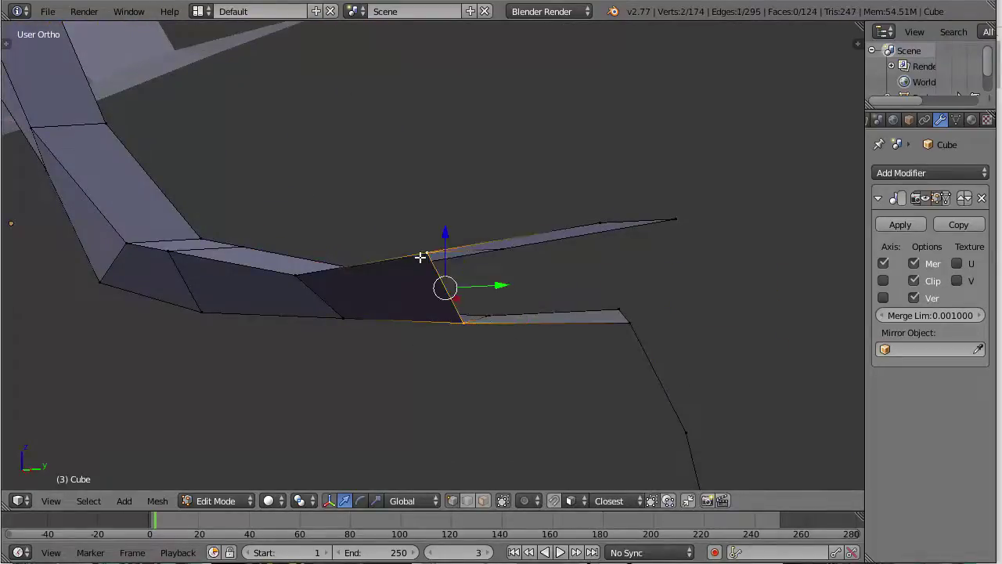
key(f)
key(a)
Step: Reveal the hidden goggle frame and lower mask geometry and clear the selection
scroll(420, 257, down, 5)
middle_drag(556, 420, 554, 313)
scroll(651, 286, down, 6)
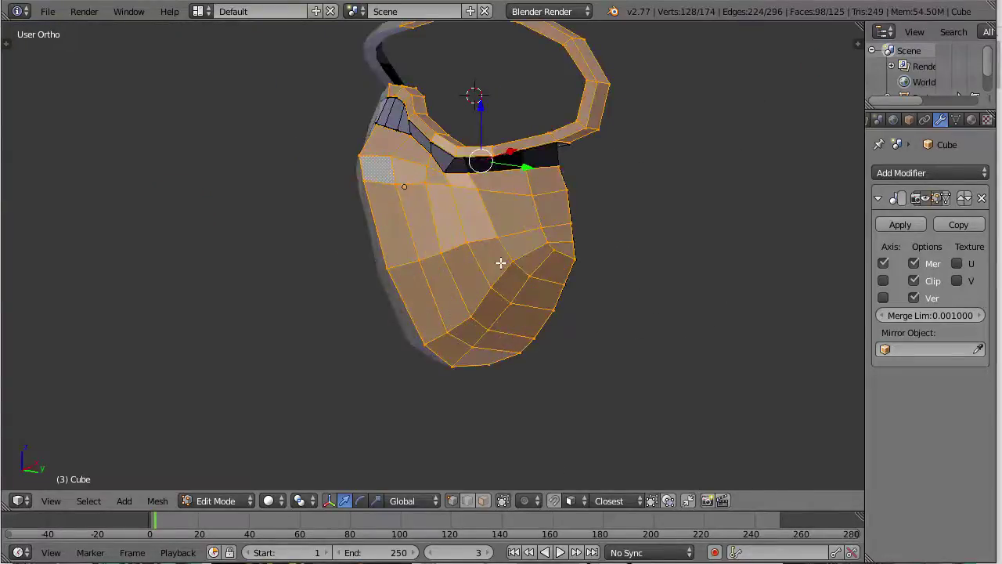
scroll(446, 296, down, 3)
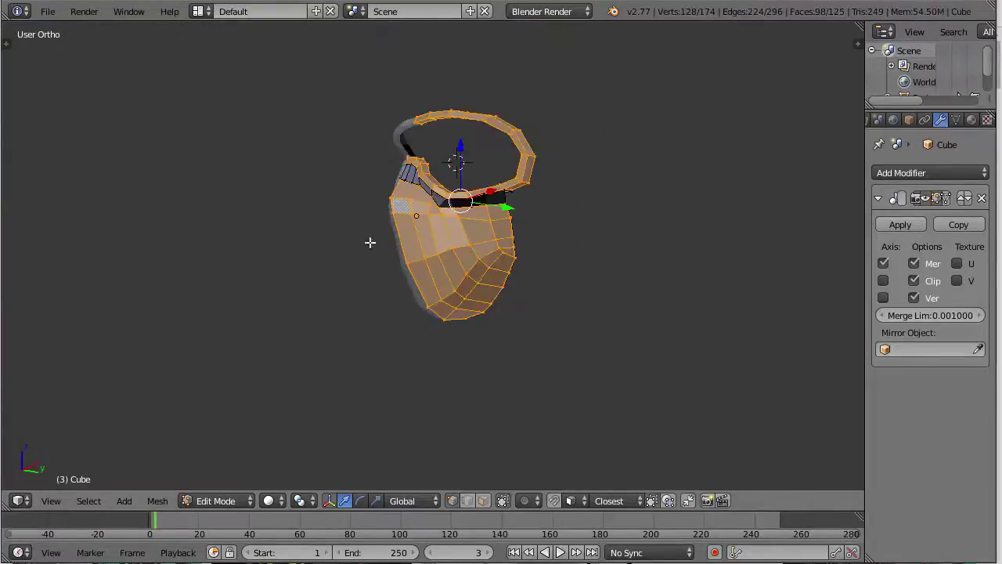
middle_drag(369, 242, 512, 303)
scroll(512, 302, up, 3)
middle_drag(613, 349, 612, 307)
key(a)
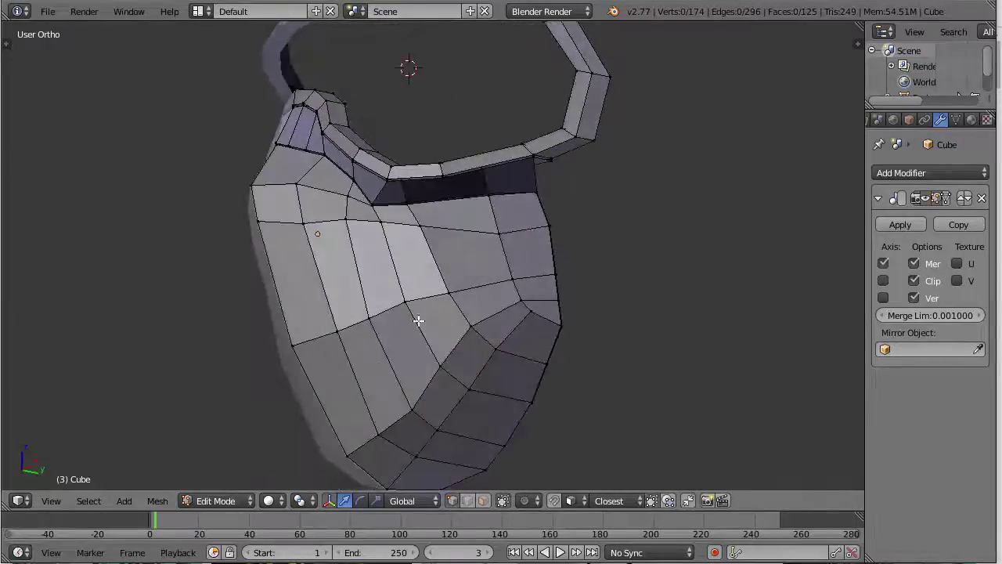
Step: Hide the linked lower mask and goggle frame geometry, leaving only the connecting band on show
right_click(419, 320)
key(g)
key(Escape)
key(l)
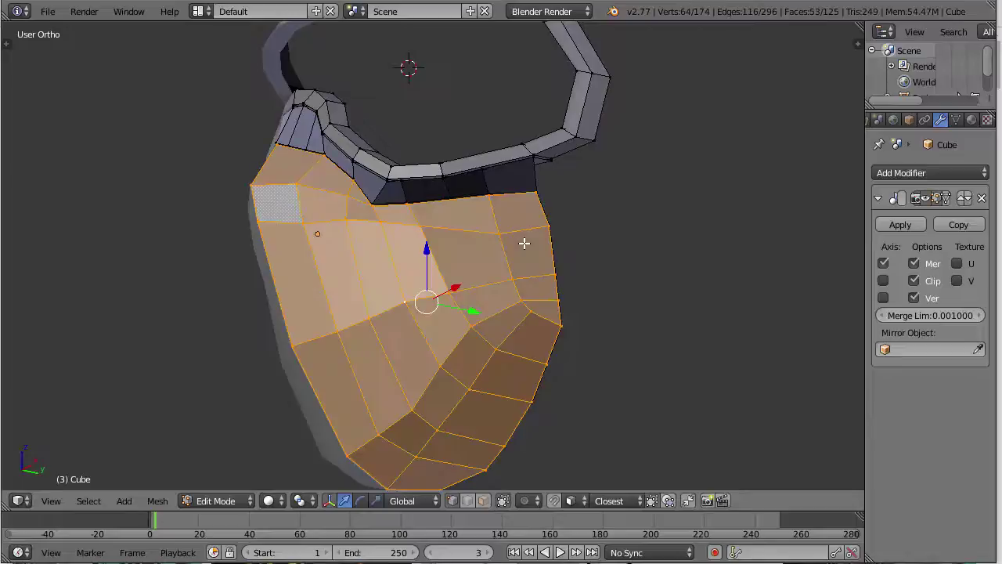
key(h)
key(l)
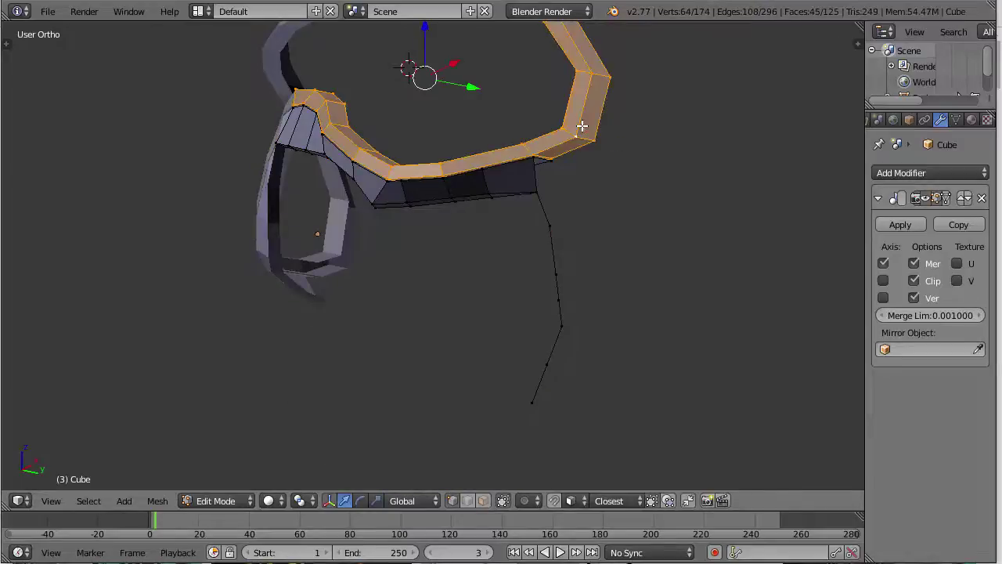
key(h)
middle_drag(582, 125, 378, 191)
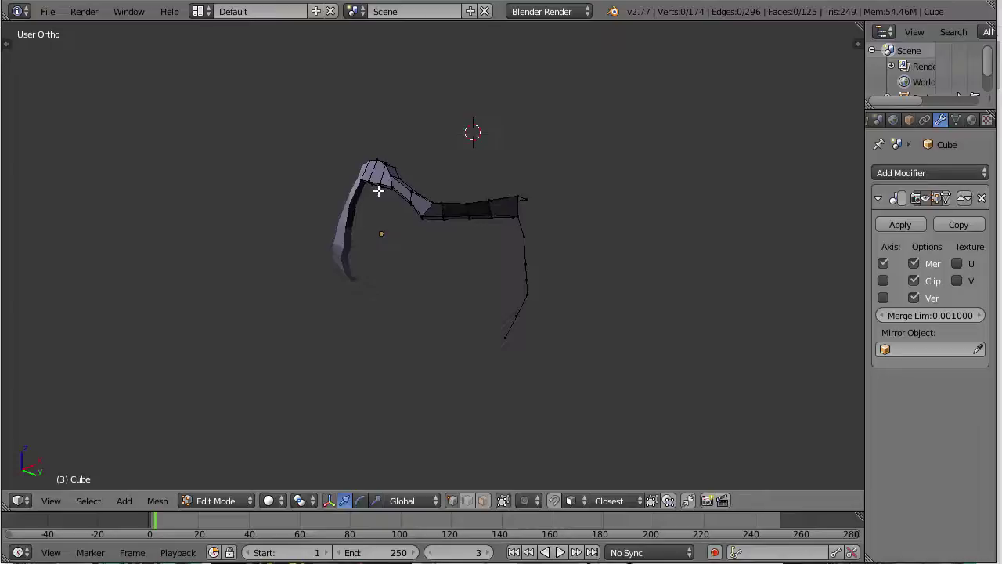
Step: Unhide the body model, return to editing the mask, and reveal all of its hidden geometry
key(Tab)
key(alt+h)
right_click(400, 235)
key(Tab)
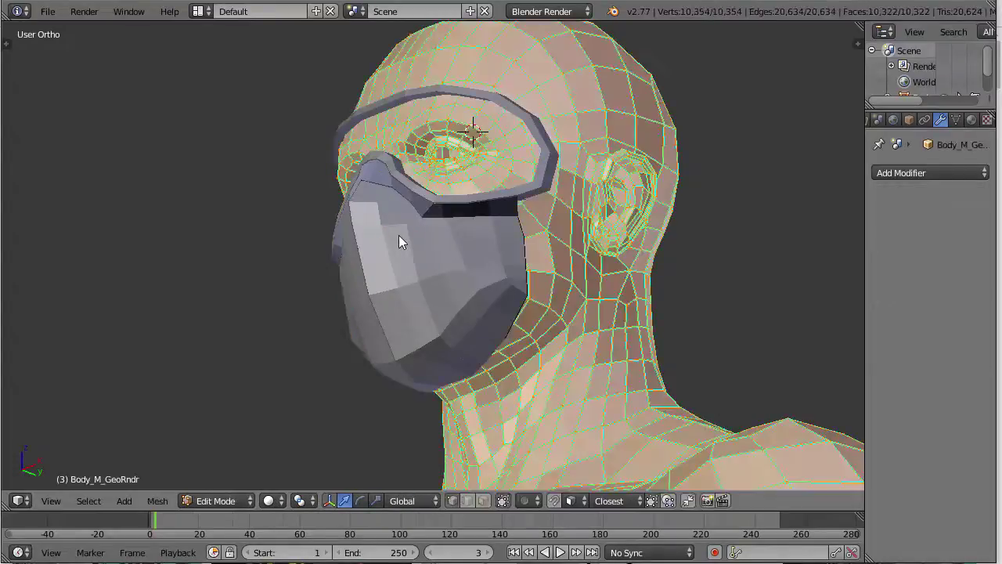
key(Tab)
right_click(382, 249)
key(Tab)
middle_drag(505, 252, 481, 278)
key(alt+h)
scroll(438, 303, up, 2)
key(a)
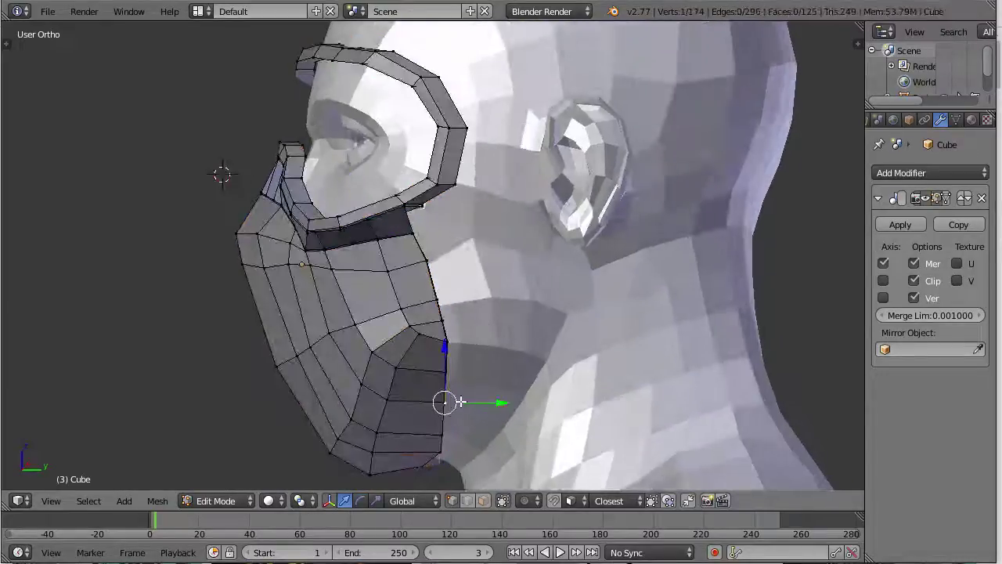
Step: Move the lower mask's rear-edge vertices near the jaw slightly backward along the Y axis
key(KP_3)
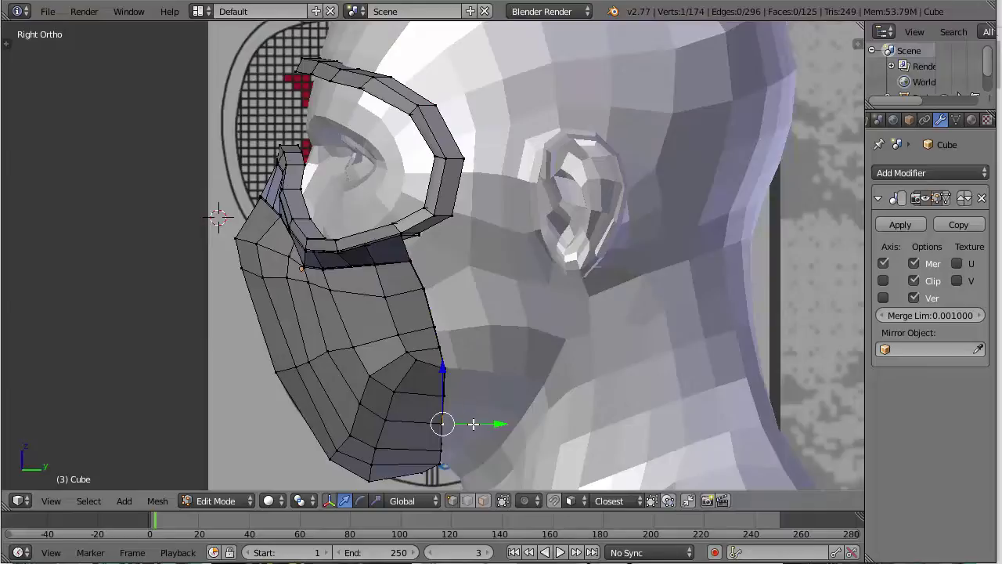
mouse_move(473, 424)
middle_down()
mouse_move(483, 369)
mouse_move(469, 357)
middle_up()
key(z)
key(c)
click(444, 335)
right_click(444, 335)
key(z)
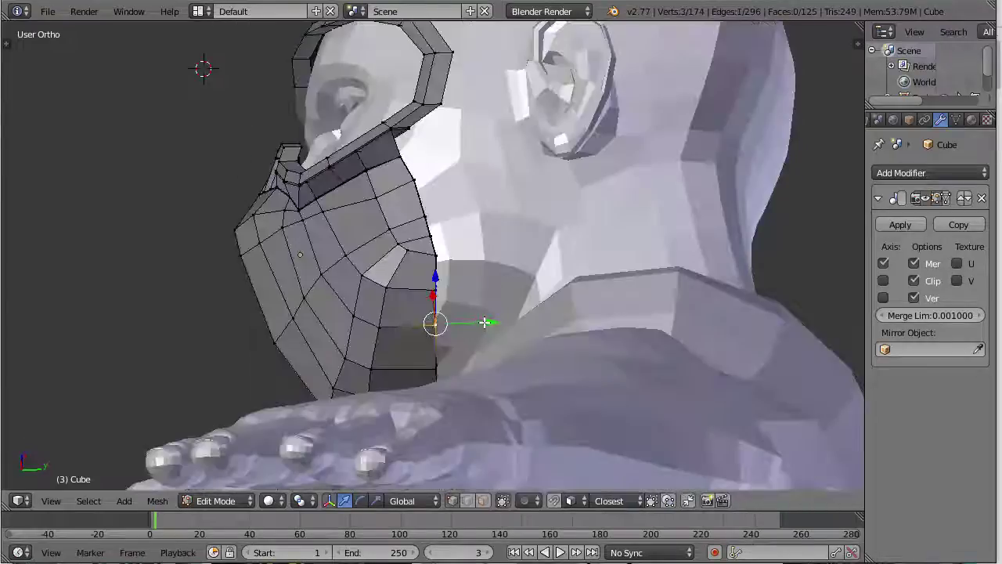
drag(485, 321, 491, 321)
key(z)
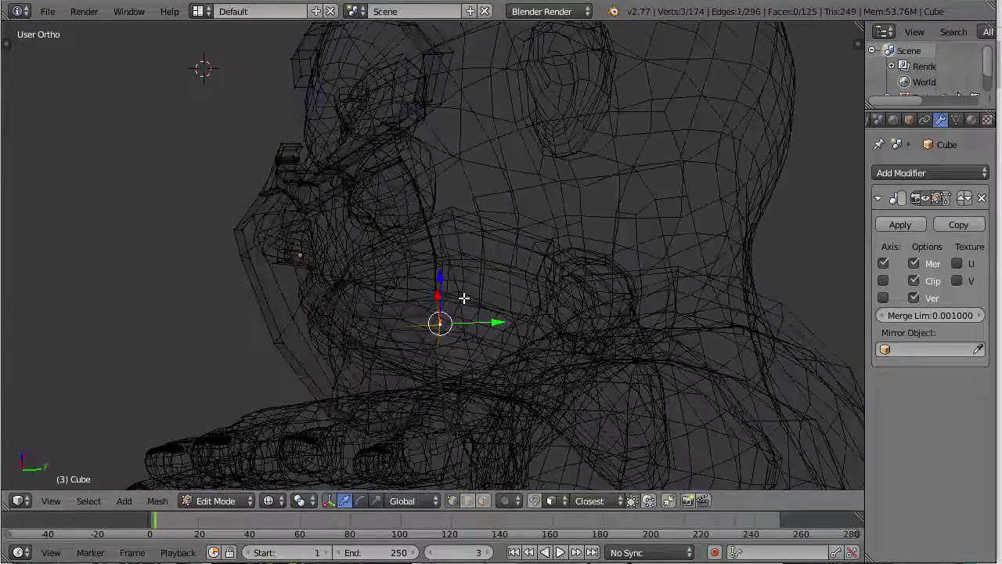
key(z)
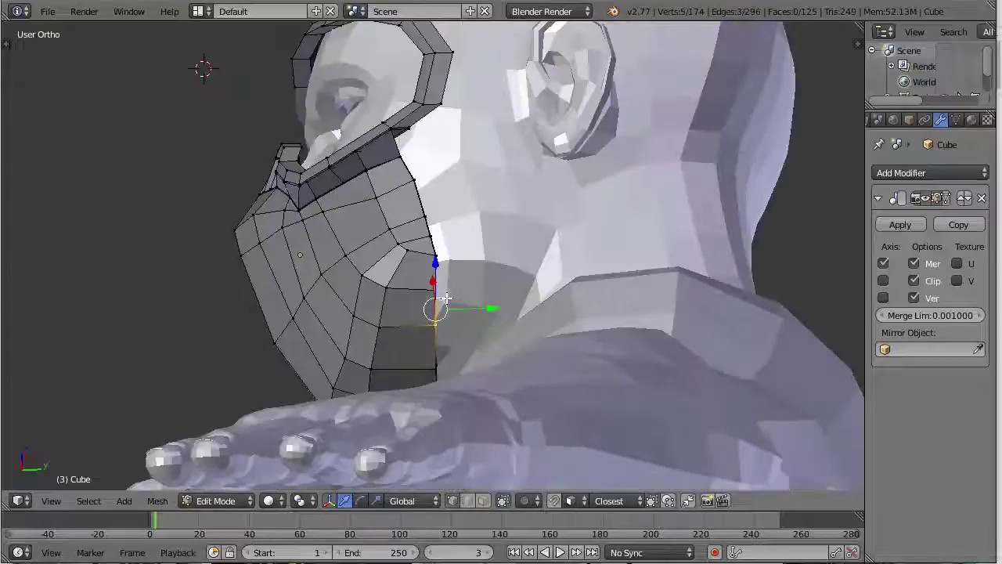
key(z)
key(z)
drag(475, 303, 488, 302)
Step: Examine the front reference images of the Wrench mask and compare them with the model's front view
middle_drag(375, 320, 460, 311)
key(KP_1)
scroll(335, 282, down, 6)
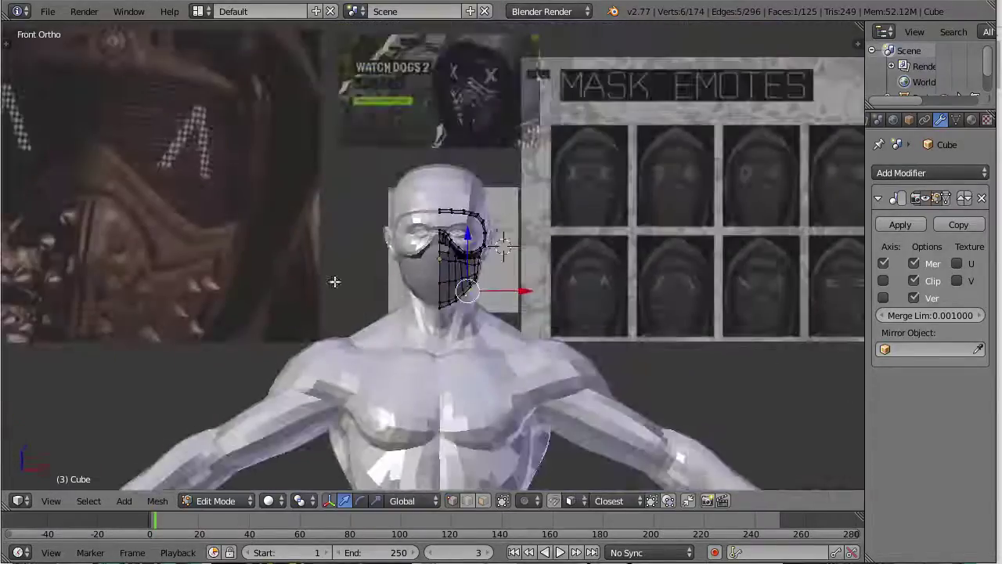
shift+middle_drag(334, 282, 459, 281)
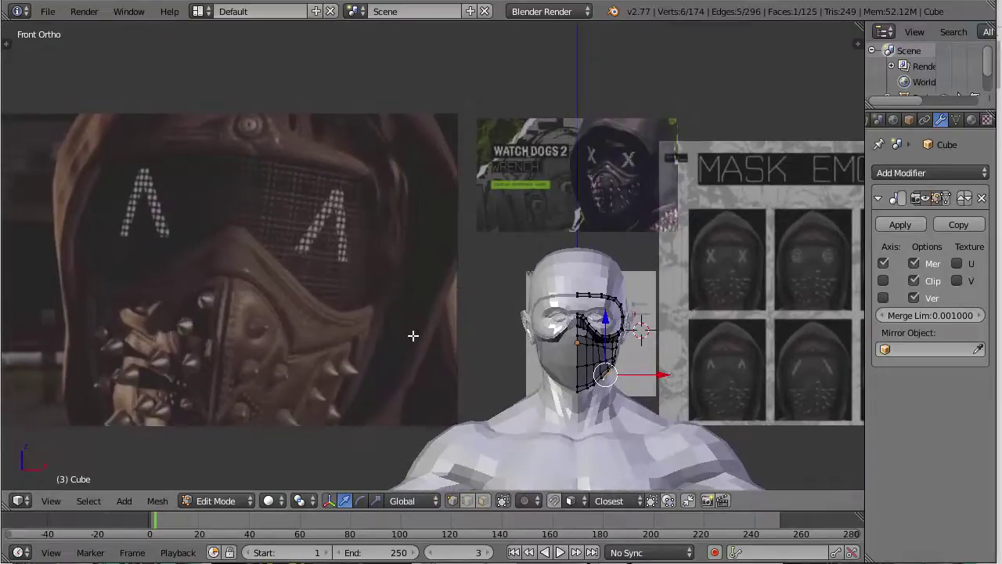
shift+middle_drag(413, 335, 284, 360)
scroll(562, 273, up, 5)
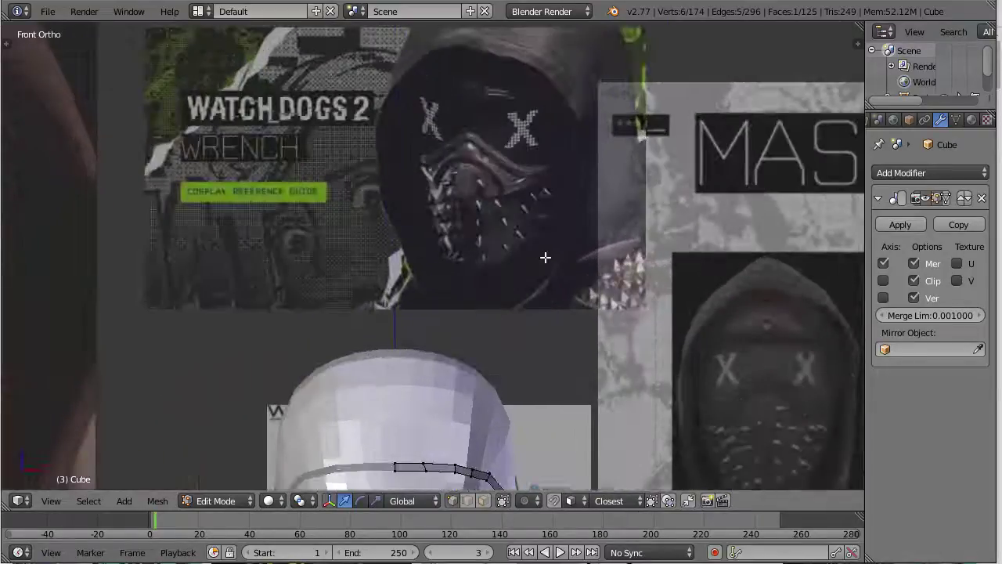
scroll(545, 257, up, 3)
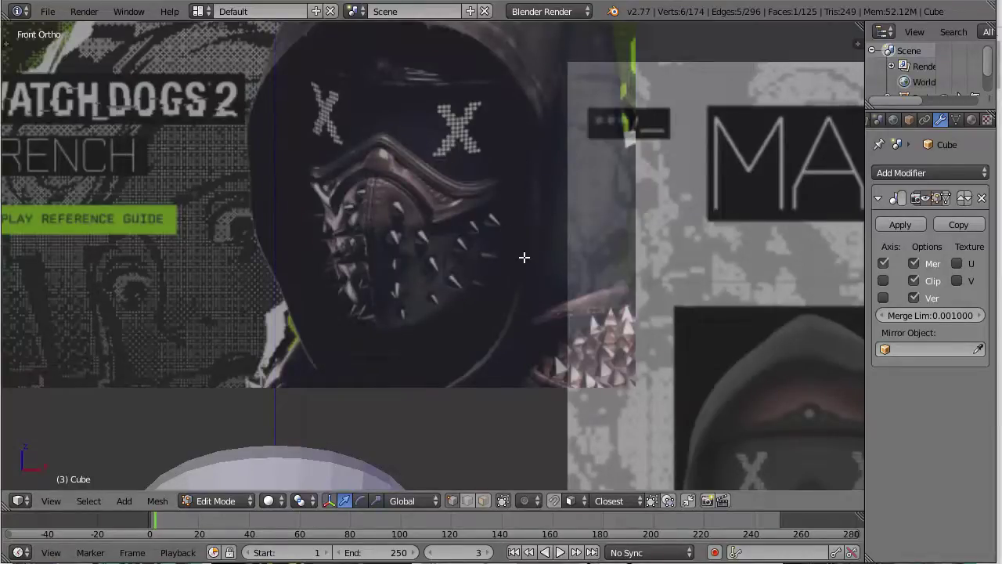
scroll(519, 230, down, 7)
shift+middle_drag(522, 401, 540, 251)
scroll(540, 251, up, 5)
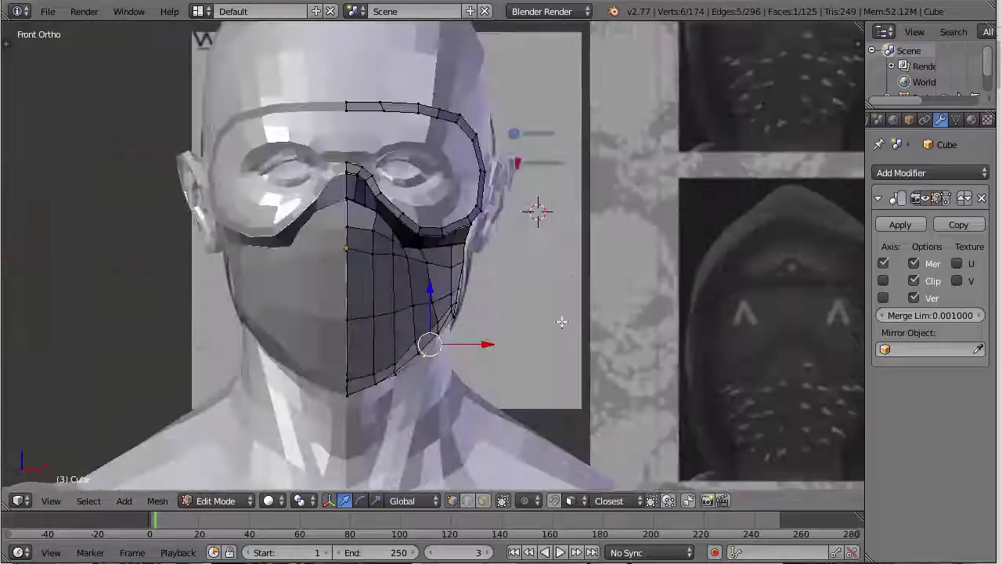
middle_drag(561, 320, 439, 331)
middle_drag(475, 253, 477, 326)
right_click(448, 352)
middle_drag(492, 375, 443, 376)
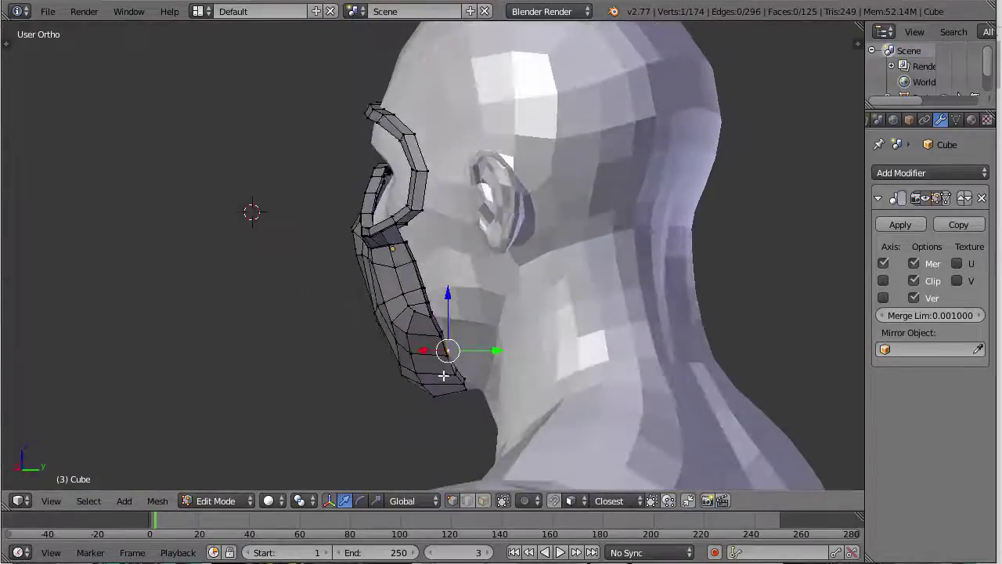
scroll(457, 242, up, 3)
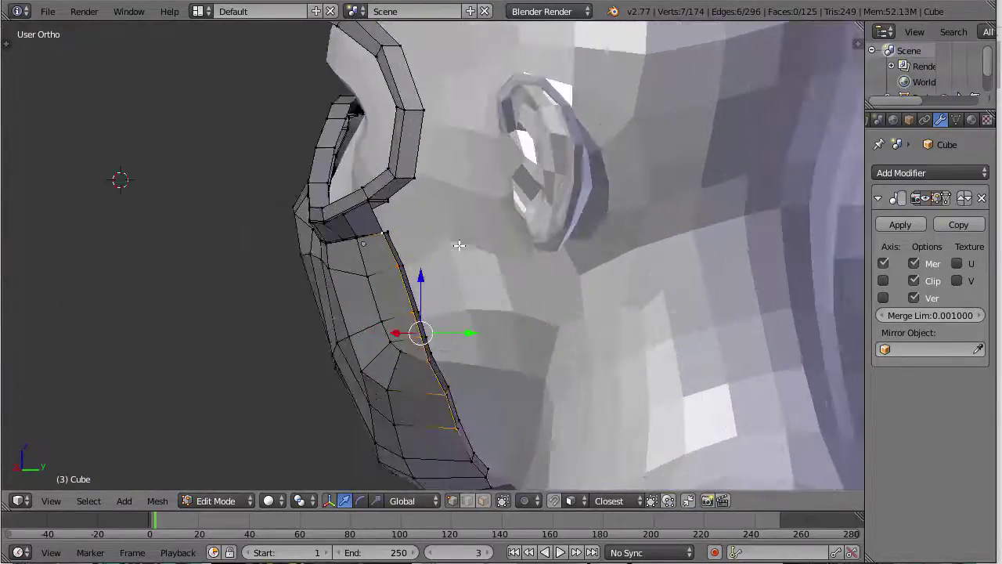
right_click(360, 211)
scroll(436, 376, down, 3)
Step: Extrude a vertex backward from the lower mask's rear edge at the jaw and position it in side view
right_click(448, 369)
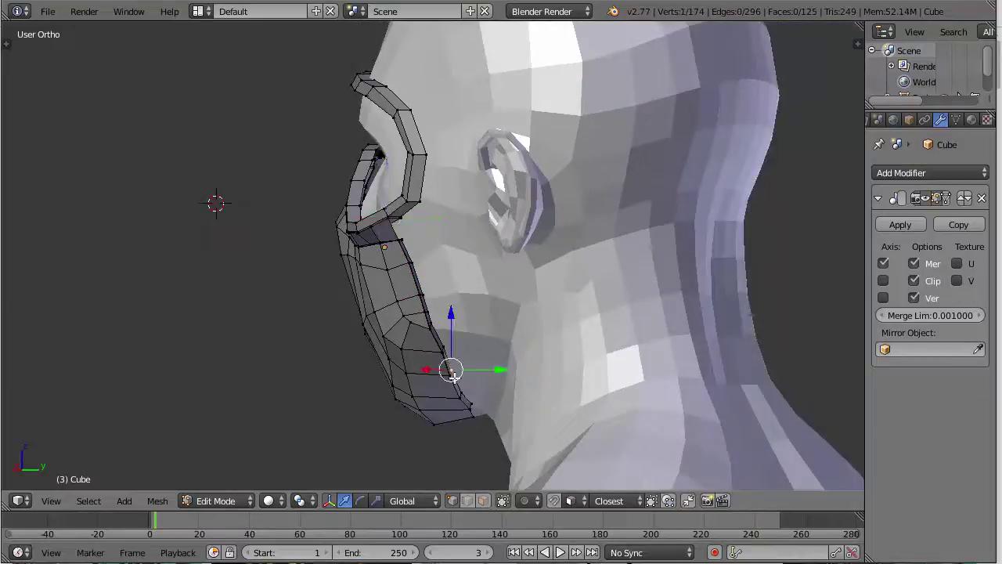
key(e)
click(478, 354)
key(KP_3)
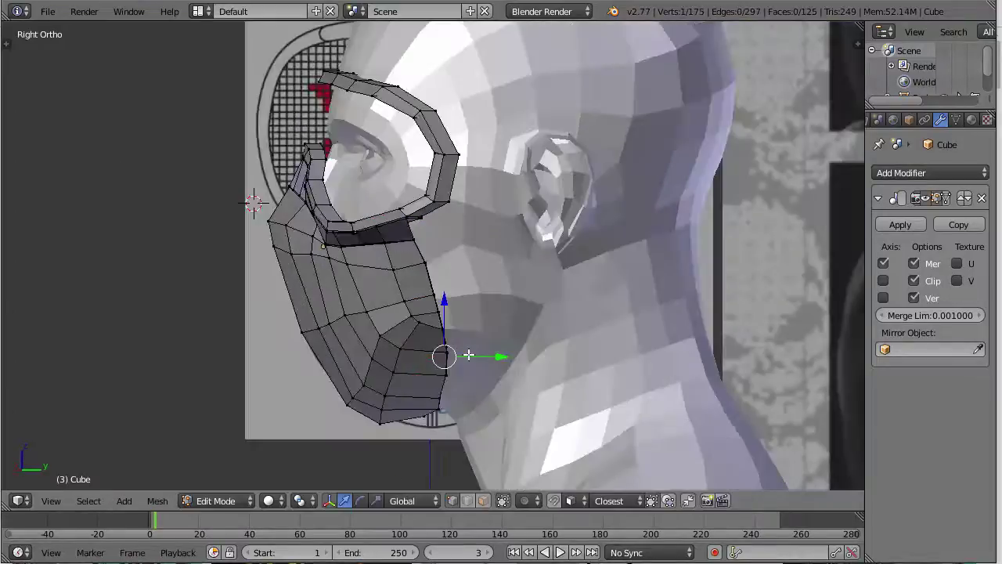
key(z)
key(g)
click(511, 335)
Step: Extrude three more vertices upward across the cheek to form an edge line ending near goggle-frame height
key(z)
key(e)
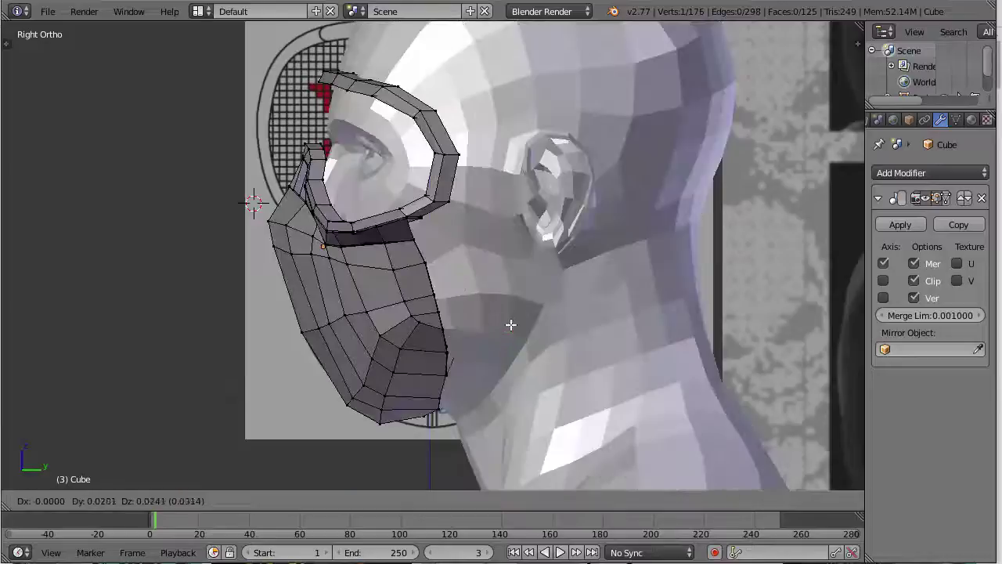
click(514, 291)
key(e)
click(514, 248)
key(z)
key(e)
click(496, 205)
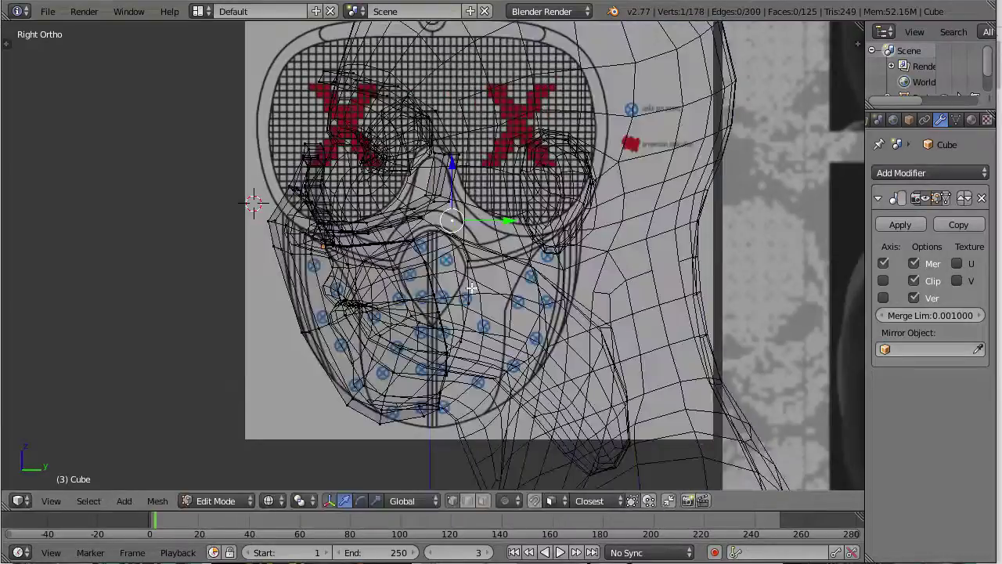
Step: Hide the body model and show the mask in solid side view against the line-art reference in Edit Mode
key(Tab)
key(Tab)
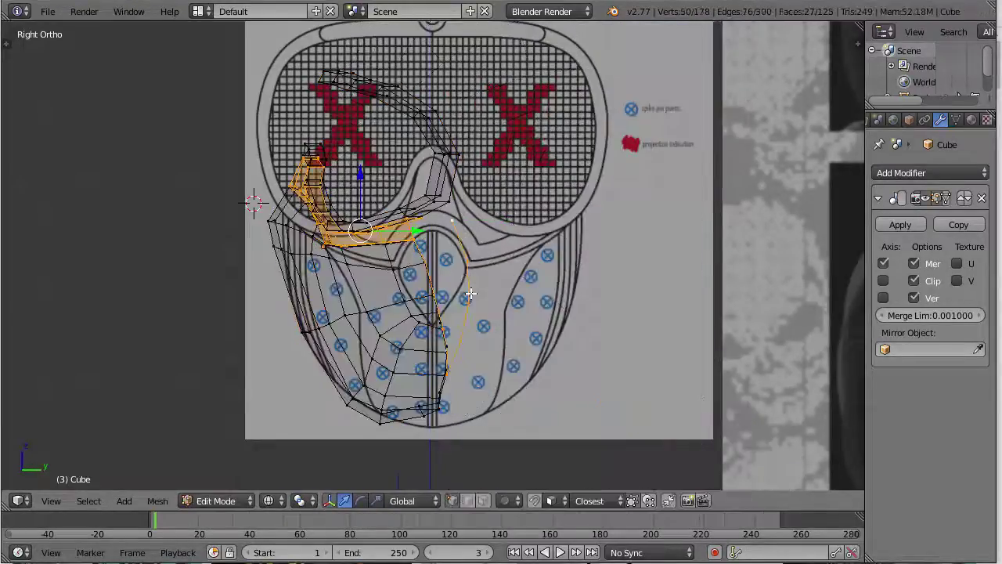
key(z)
mouse_move(470, 294)
middle_down()
mouse_move(512, 334)
mouse_move(506, 249)
mouse_move(443, 233)
middle_up()
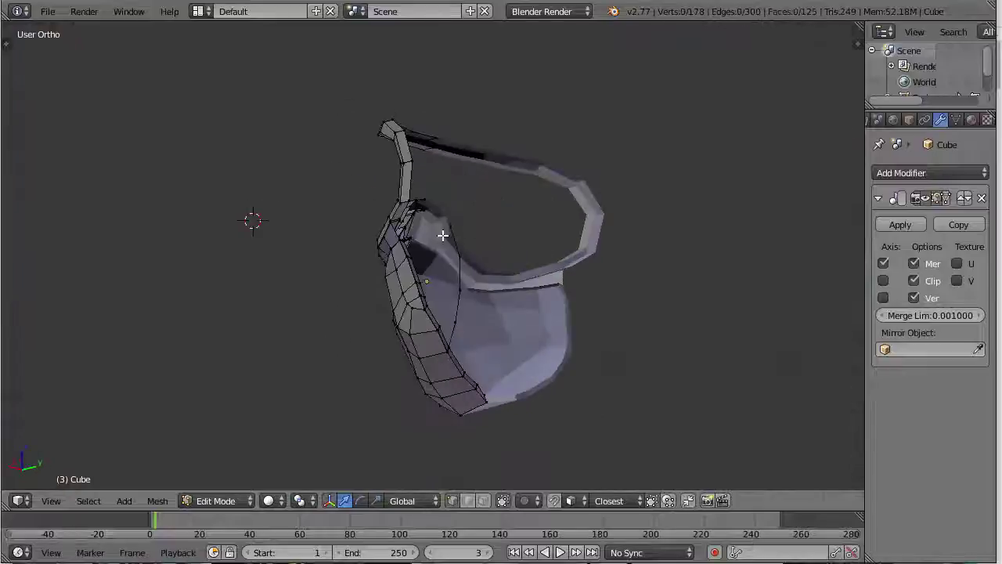
key(KP_1)
key(KP_3)
scroll(421, 218, up, 3)
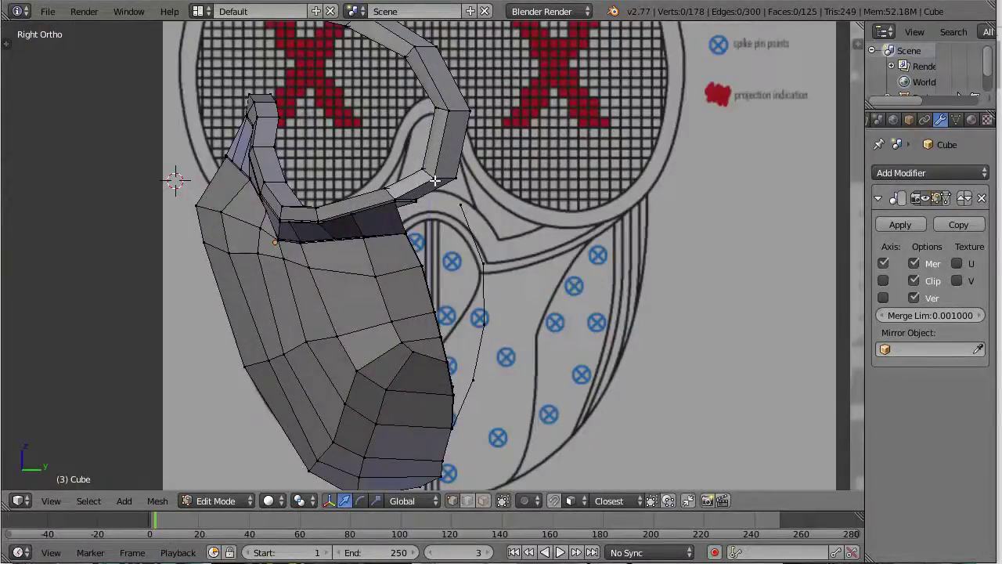
shift+middle_drag(459, 433, 445, 384)
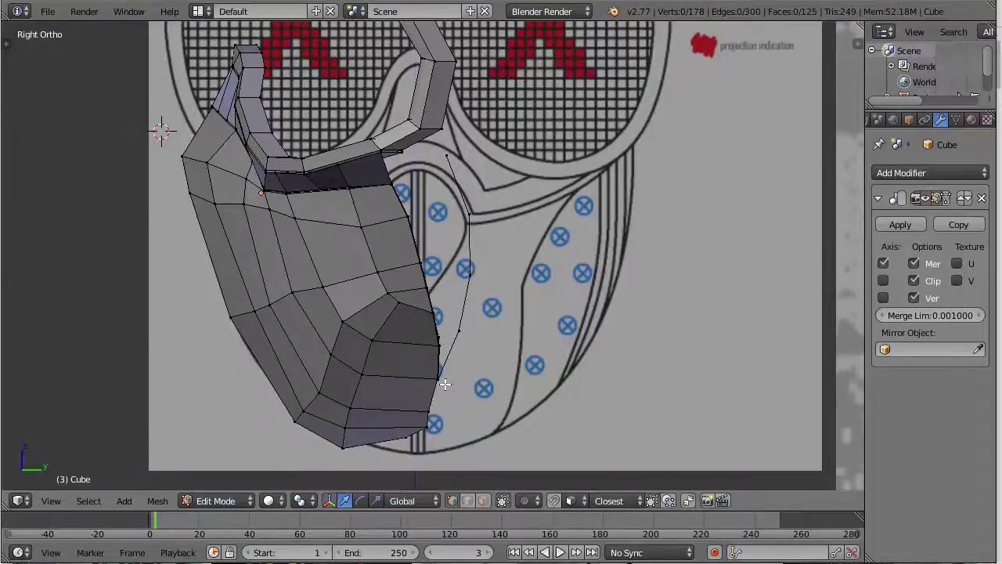
Step: Move the rear-edge vertices where the new cheek line starts slightly backward along the Y axis
key(z)
key(c)
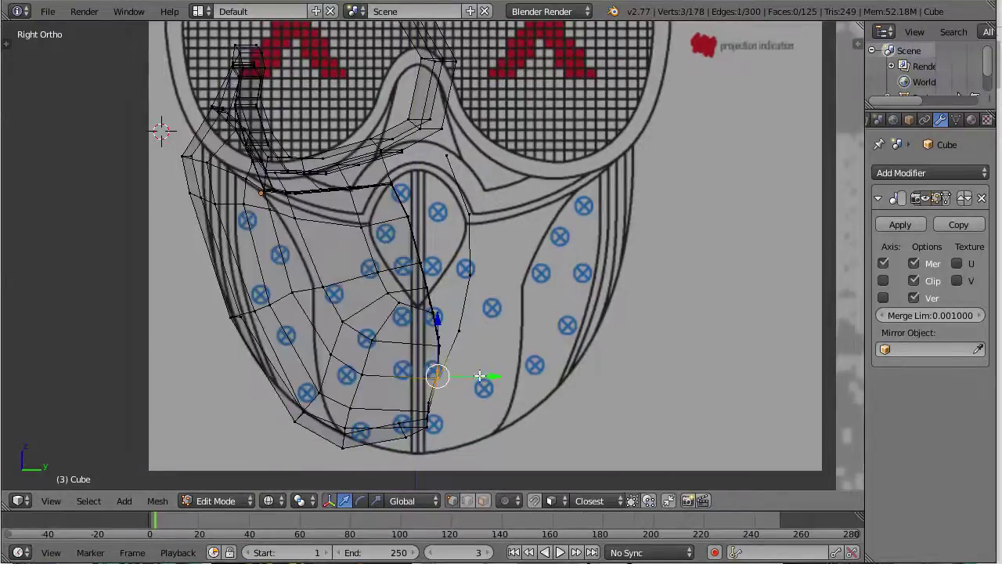
drag(480, 375, 488, 376)
Step: Try to move the lower corner vertices of the mask's rear edge slightly forward along the Y axis
key(a)
key(c)
click(436, 415)
right_click(436, 414)
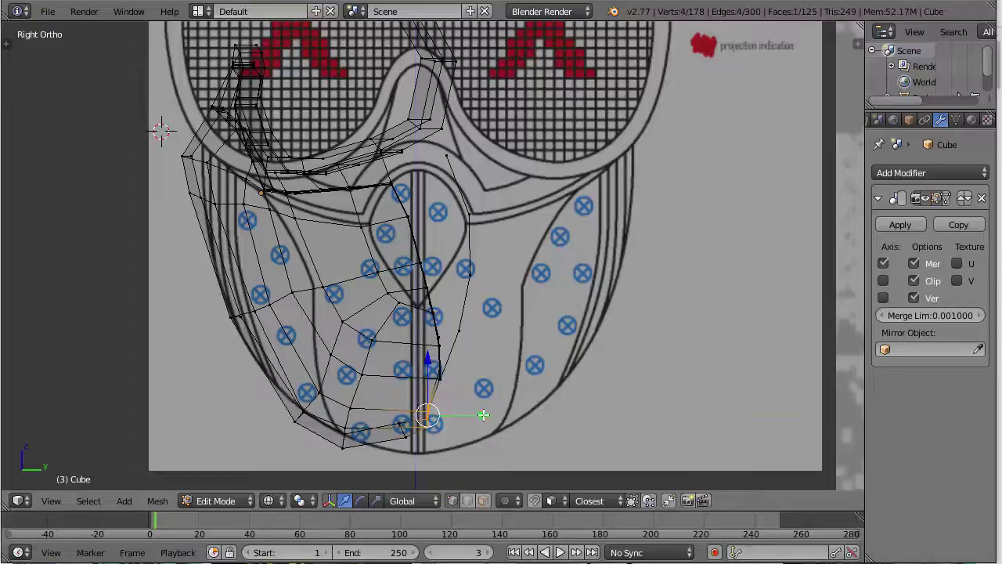
click(545, 406)
drag(484, 415, 475, 416)
key(z)
key(a)
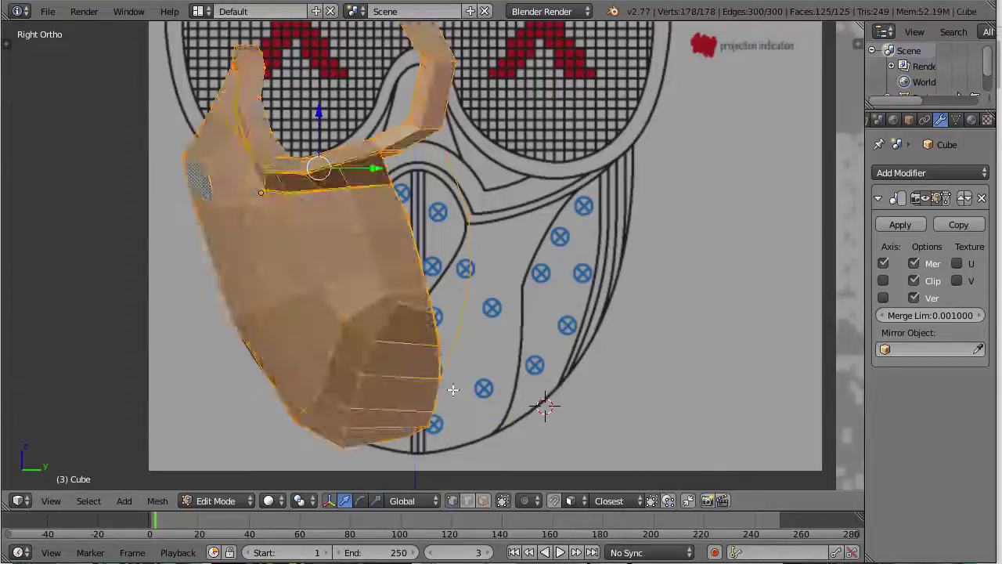
key(z)
key(c)
key(Escape)
key(z)
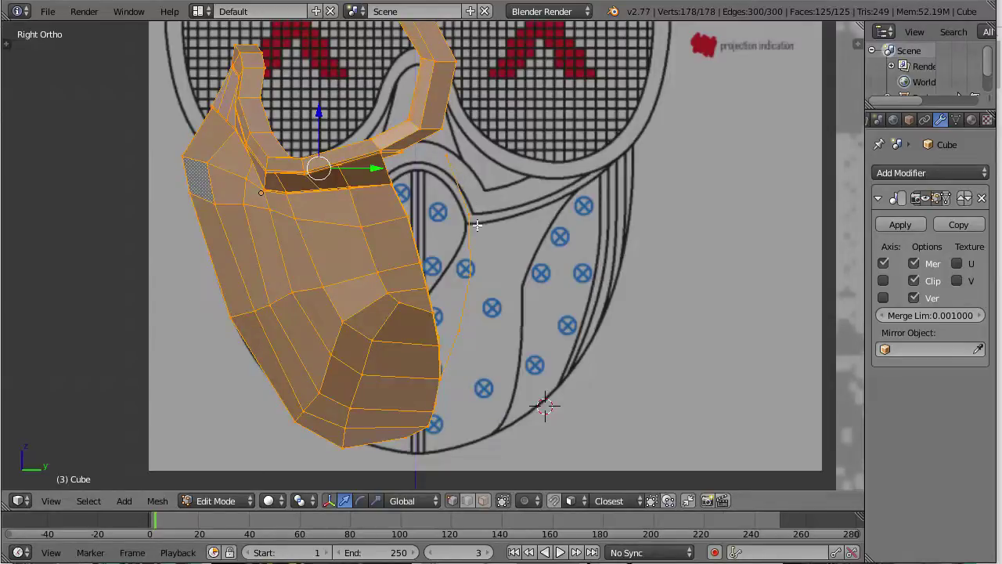
Step: Move the lowest free vertex of the cheek line outward along the X axis to the mask's side rim in back view
key(a)
alt+right_click(444, 157)
scroll(445, 157, up, 2)
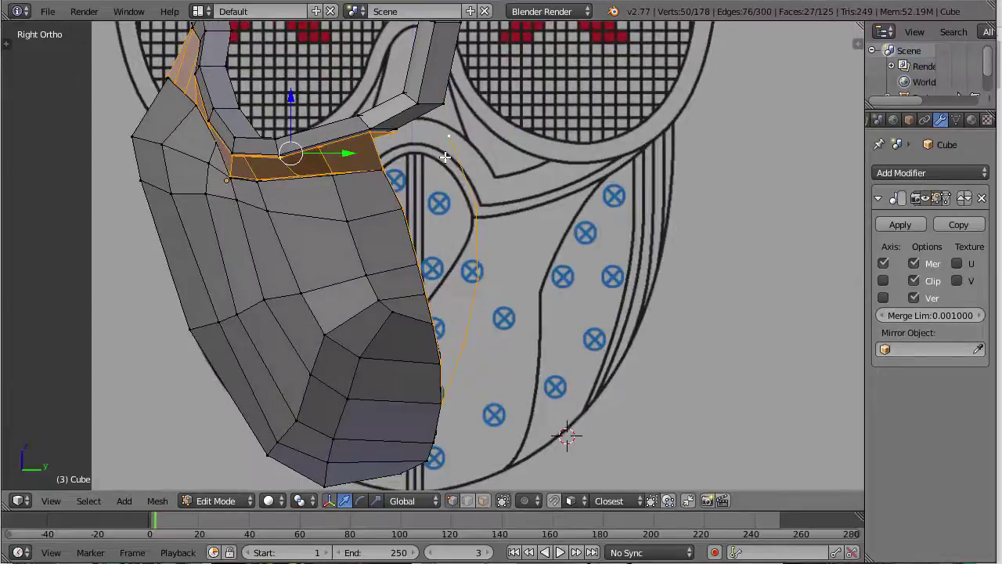
key(a)
ctrl+right_click(473, 350)
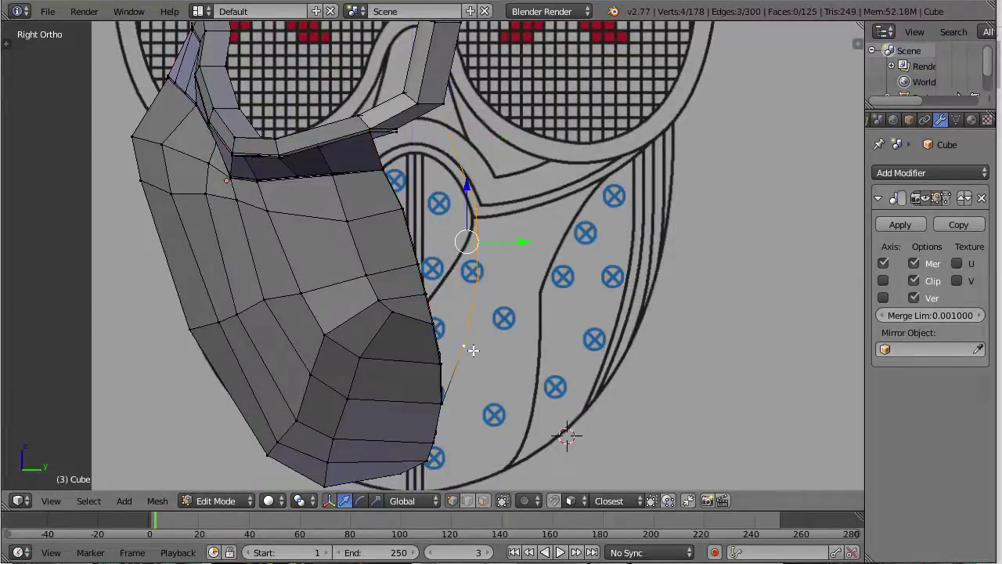
middle_drag(473, 350, 436, 275)
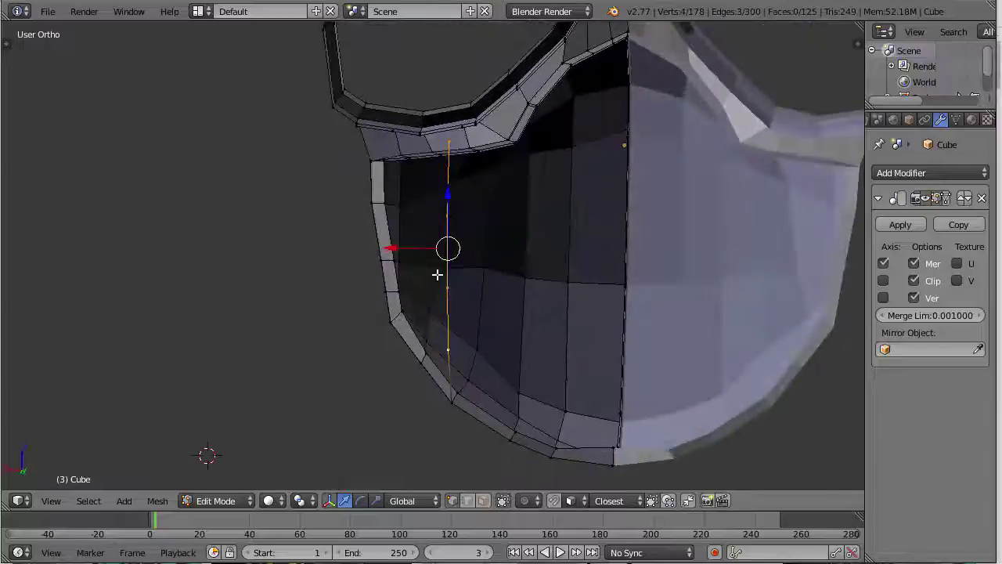
right_click(448, 350)
key(ctrl+KP_1)
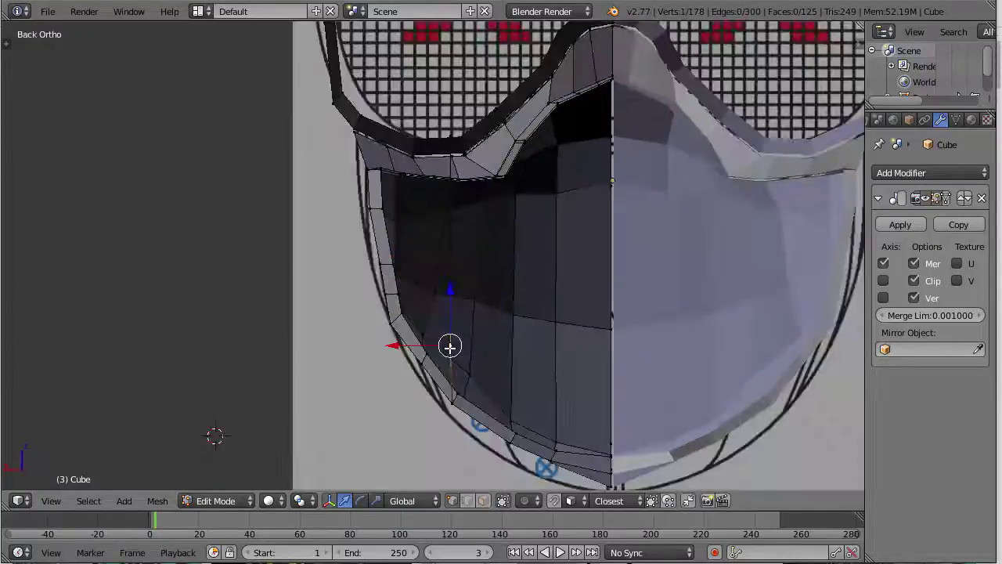
drag(394, 343, 358, 358)
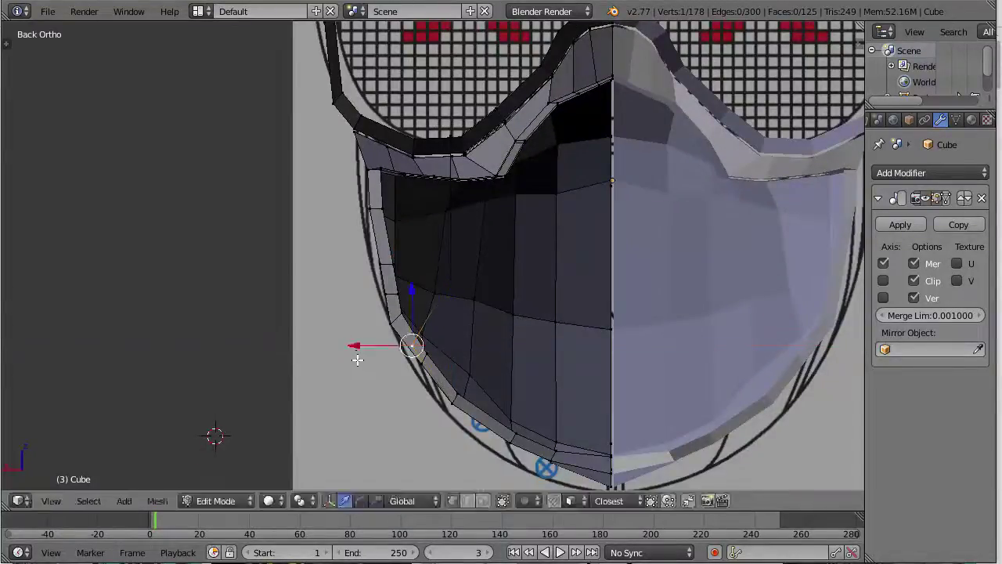
Step: Move the middle vertices of the cheek line outward in back view to follow the curve of the mask's side rim
key(g)
click(364, 374)
key(g)
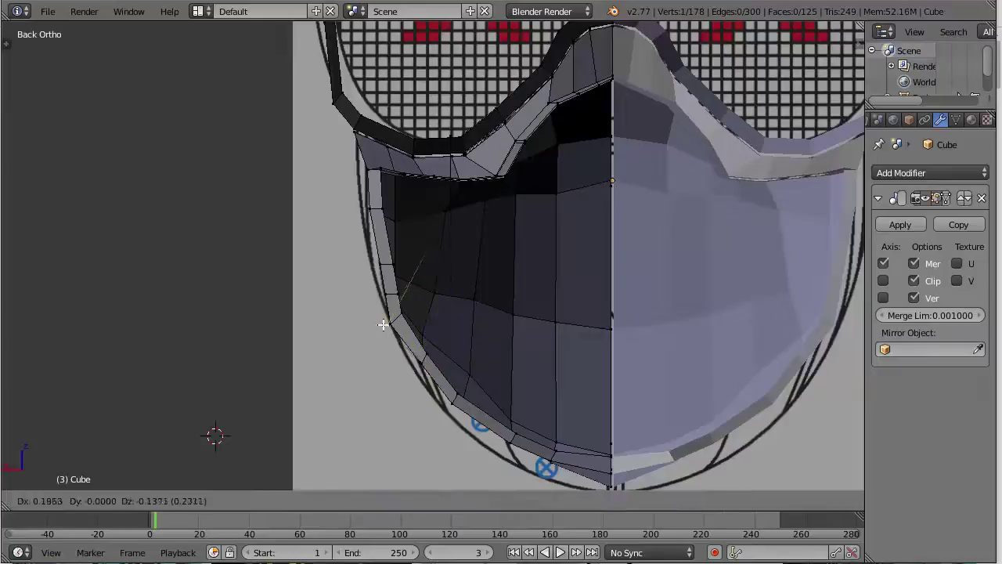
click(428, 265)
key(z)
right_click(460, 211)
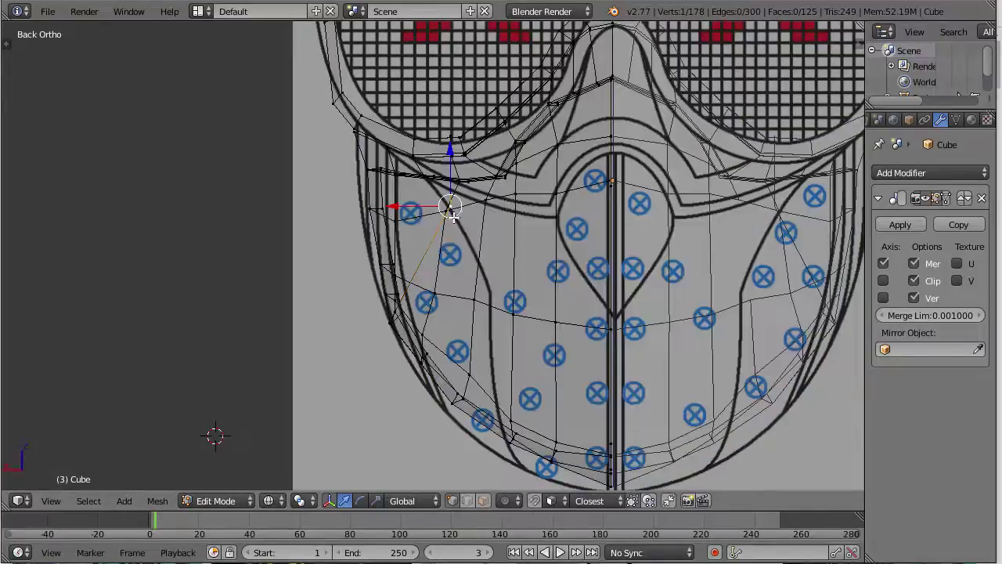
key(g)
click(389, 267)
key(z)
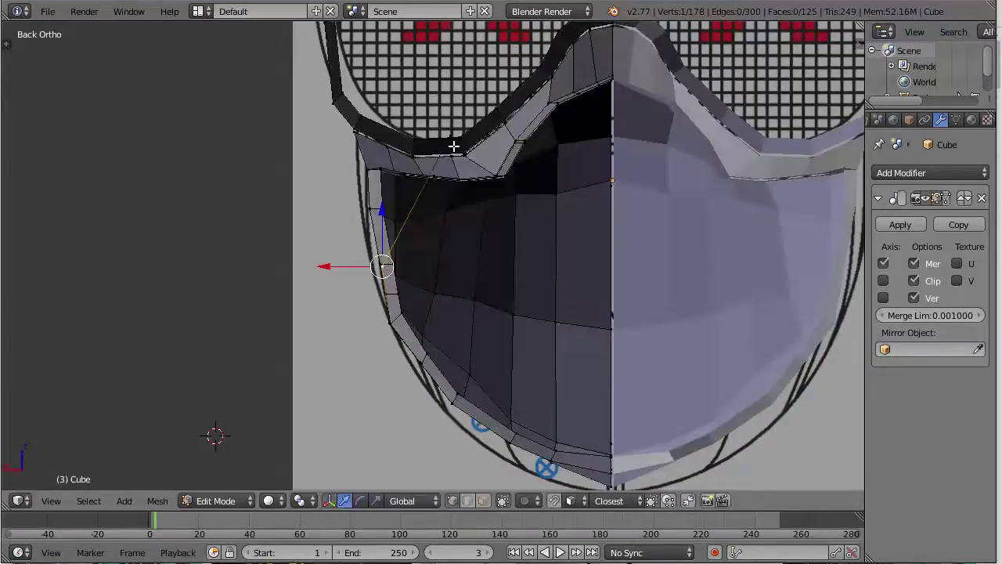
Step: Move the topmost cheek-line vertex outward and down onto the mask's side rim in back view
right_click(452, 141)
middle_drag(401, 290, 470, 268)
right_click(459, 141)
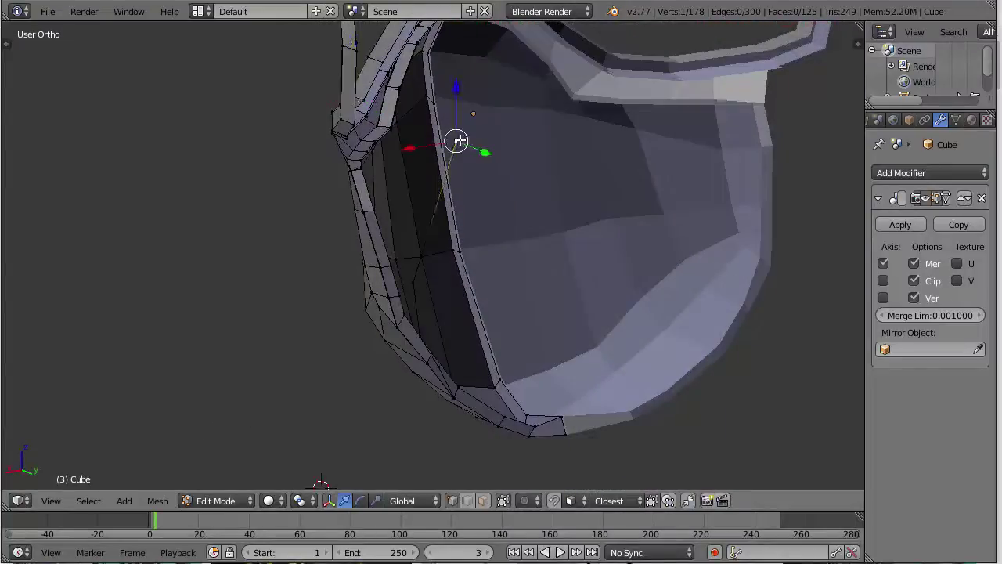
key(KP_3)
key(KP_1)
key(ctrl+KP_1)
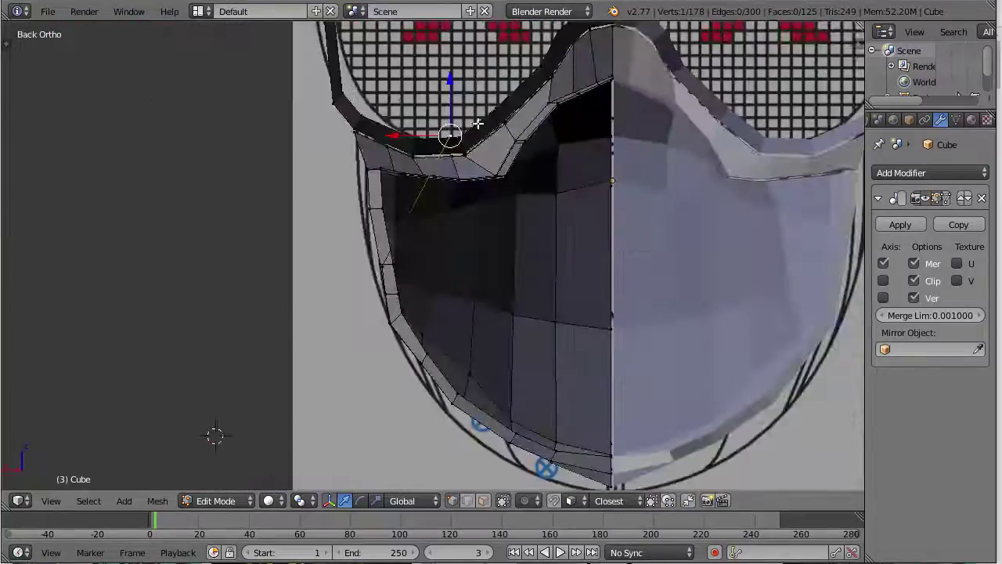
key(g)
click(414, 184)
key(z)
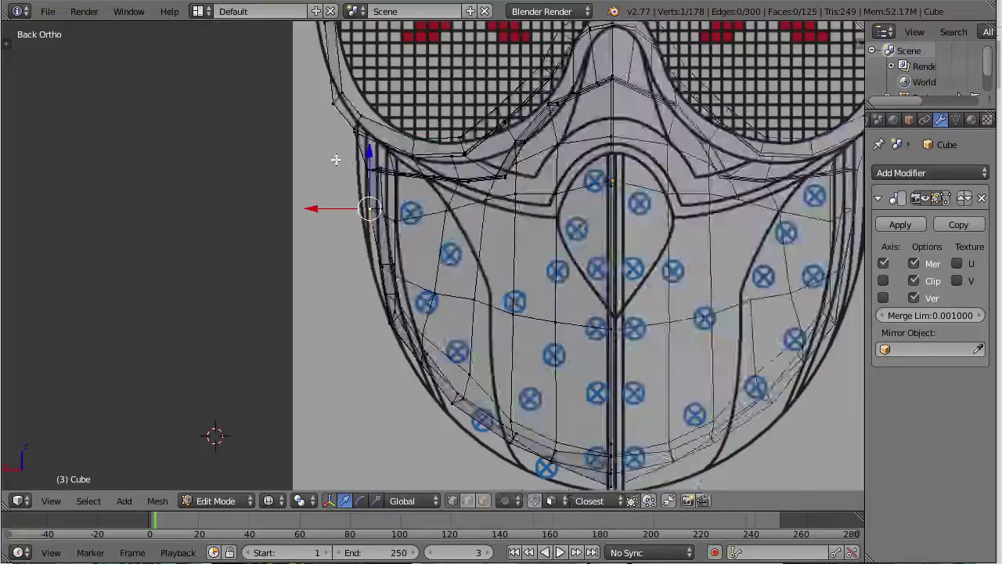
Step: Shift the upper corner vertices of the mask's rear rim outward along the X axis by about 0.02
scroll(329, 201, up, 4)
right_click(305, 150)
key(a)
key(c)
mouse_move(303, 144)
mouse_down()
mouse_move(329, 141)
mouse_move(264, 144)
mouse_up()
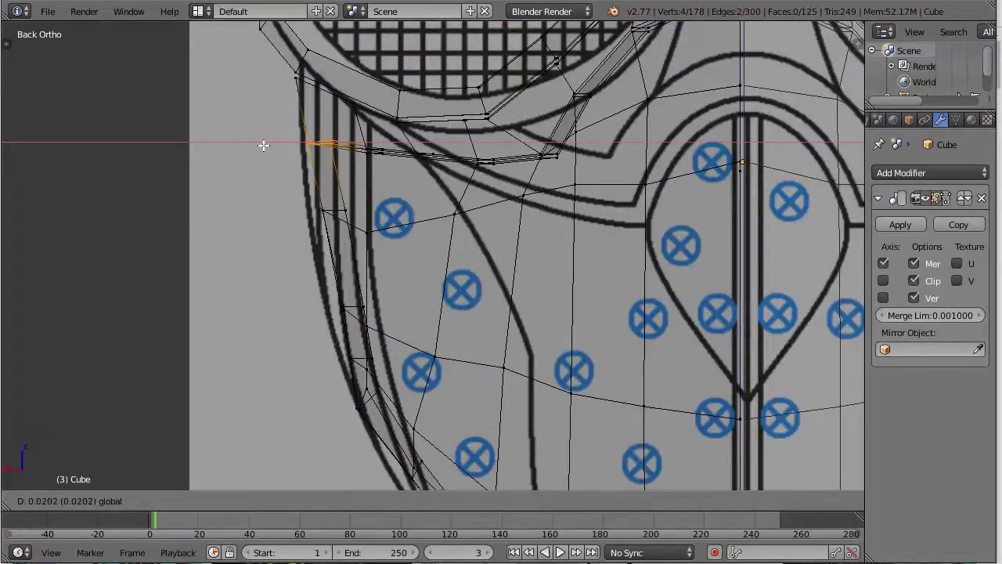
click(263, 145)
Step: Extrude two more vertices upward from the top of the cheek line, following the mask's side rim in back view
key(z)
mouse_move(275, 243)
middle_down()
mouse_move(338, 261)
mouse_move(349, 255)
middle_up()
right_click(349, 221)
key(KP_3)
key(ctrl+KP_1)
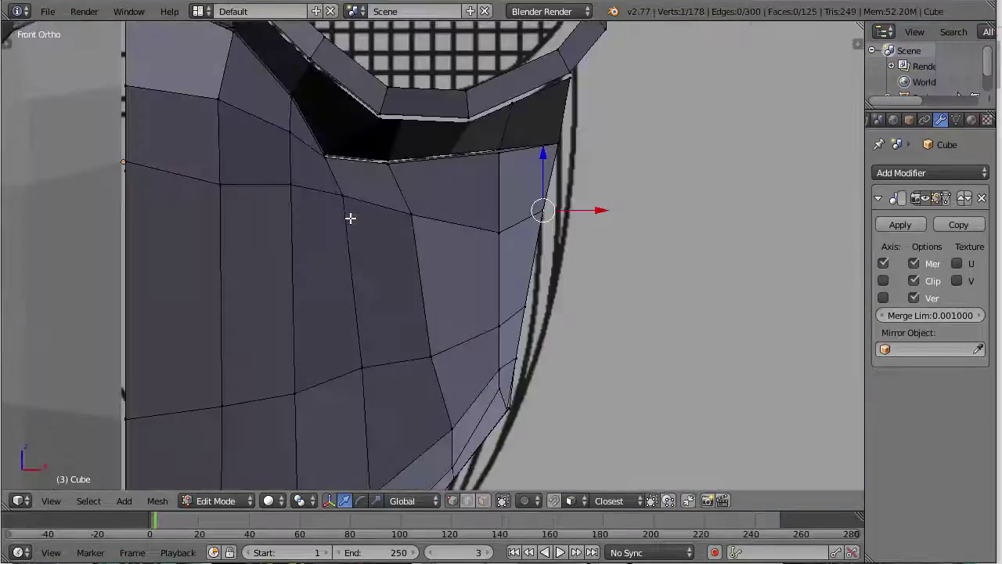
key(e)
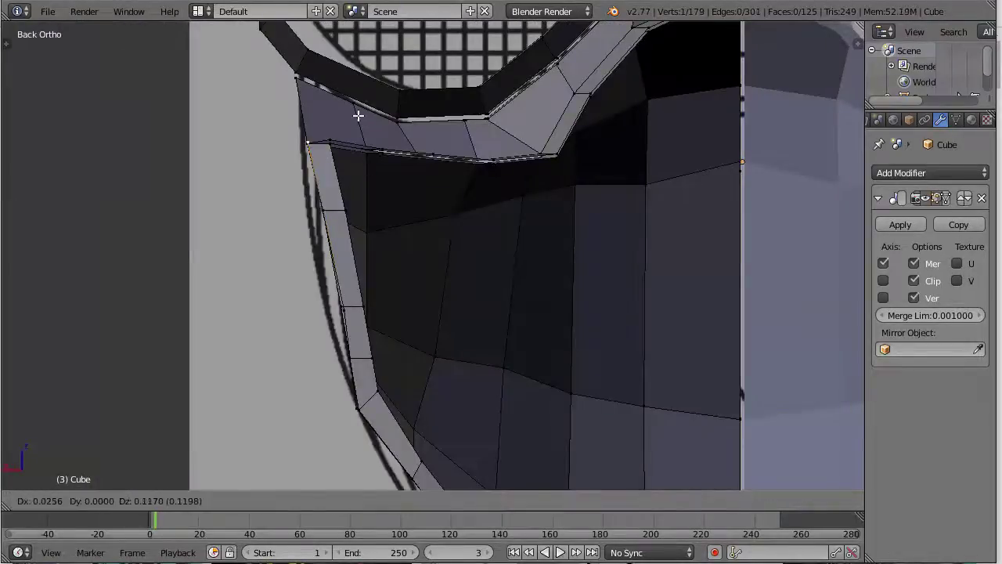
click(358, 115)
key(e)
click(343, 33)
Step: Reposition the upper cheek-line vertices in side view so the line continues smoothly up toward the goggle frame
key(KP_3)
scroll(470, 78, down, 1)
shift+middle_drag(526, 96, 553, 114)
right_click(509, 234)
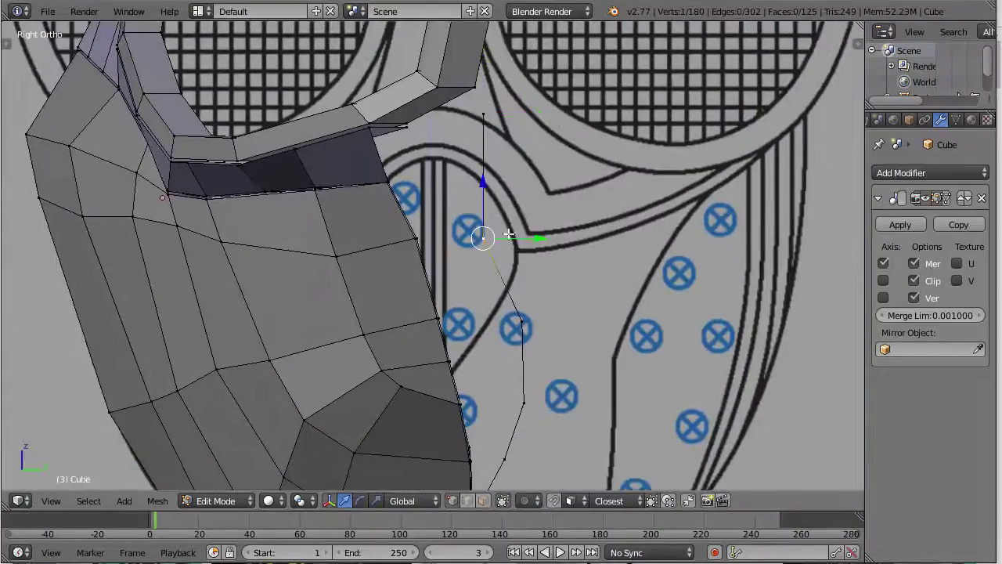
key(g)
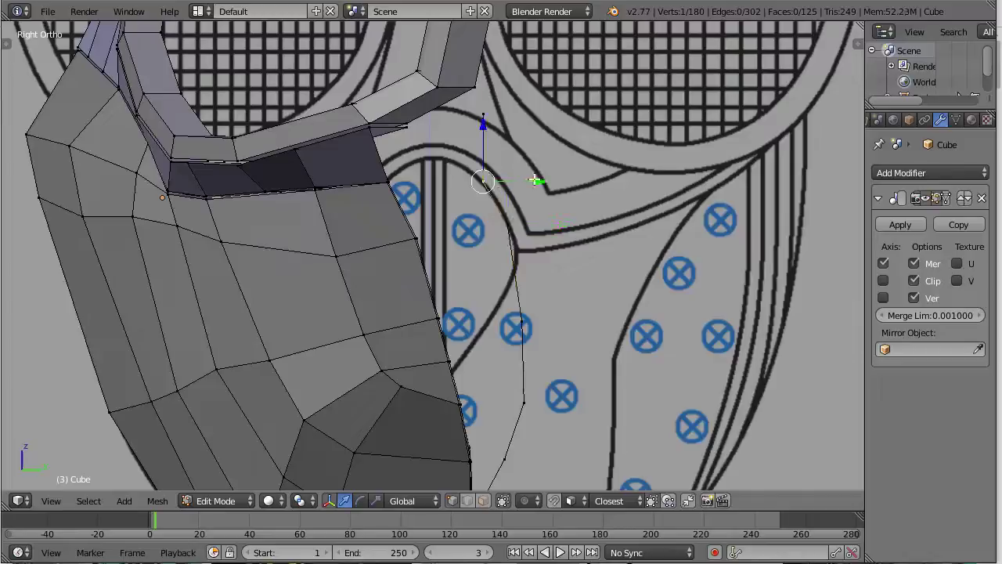
scroll(547, 326, down, 1)
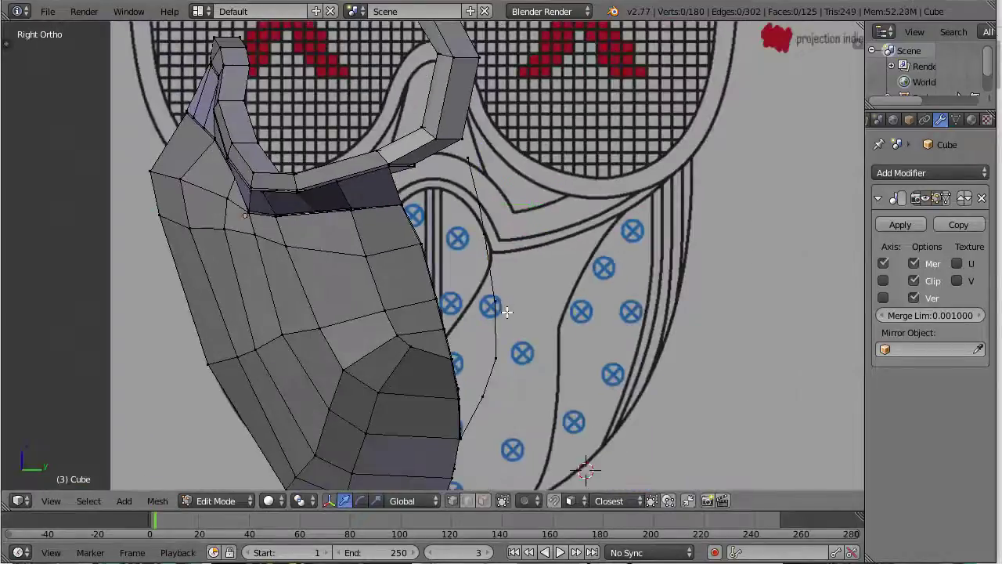
Step: Move the lower corner vertices of the mask's rear edge backward along the Y axis by about 0.02 in wireframe
key(z)
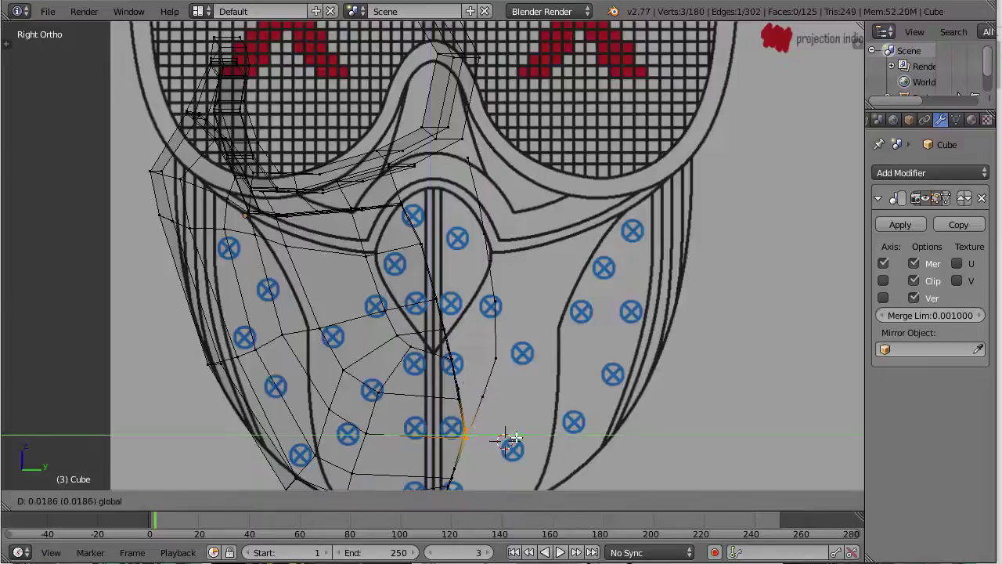
middle_drag(529, 455, 479, 403)
key(a)
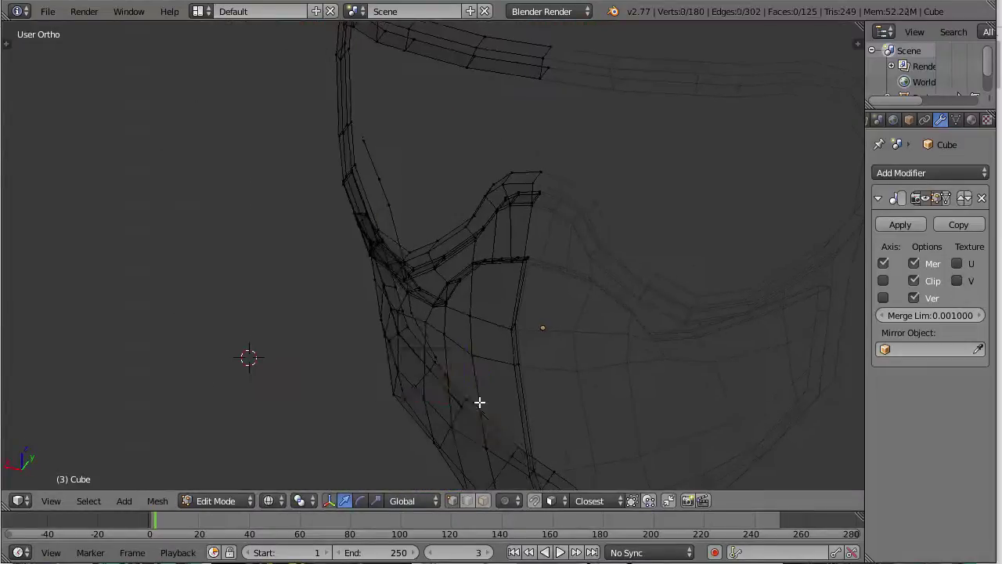
key(KP_3)
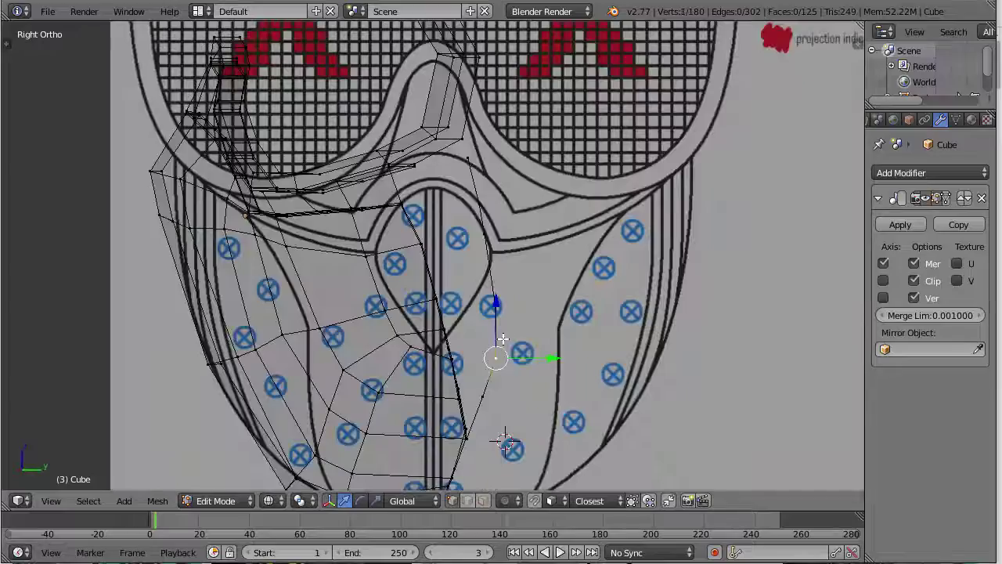
Step: Isolate the connecting band and rear-edge strip, fill faces between the rear edge and the cheek line, and recalculate the normals
key(z)
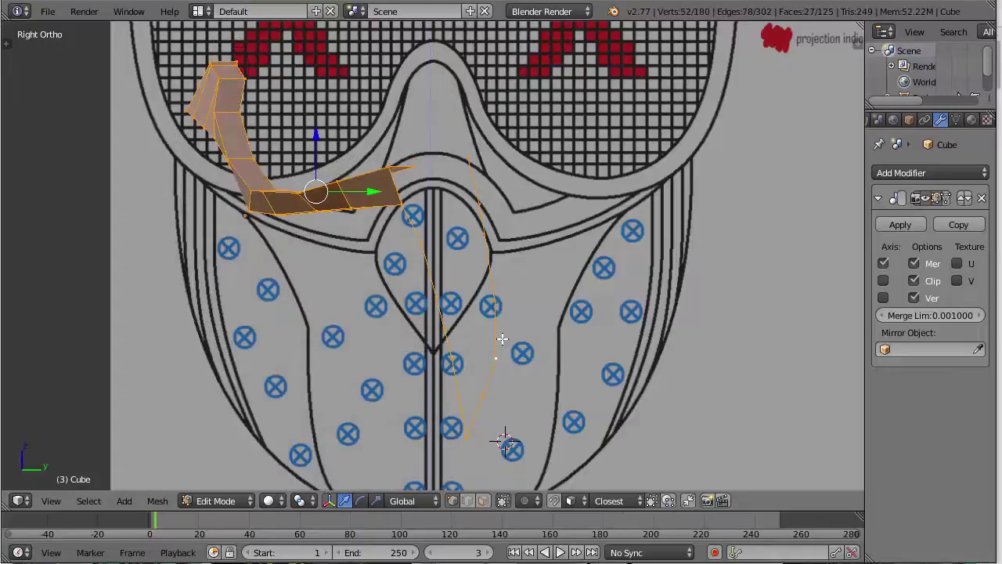
right_click(470, 435)
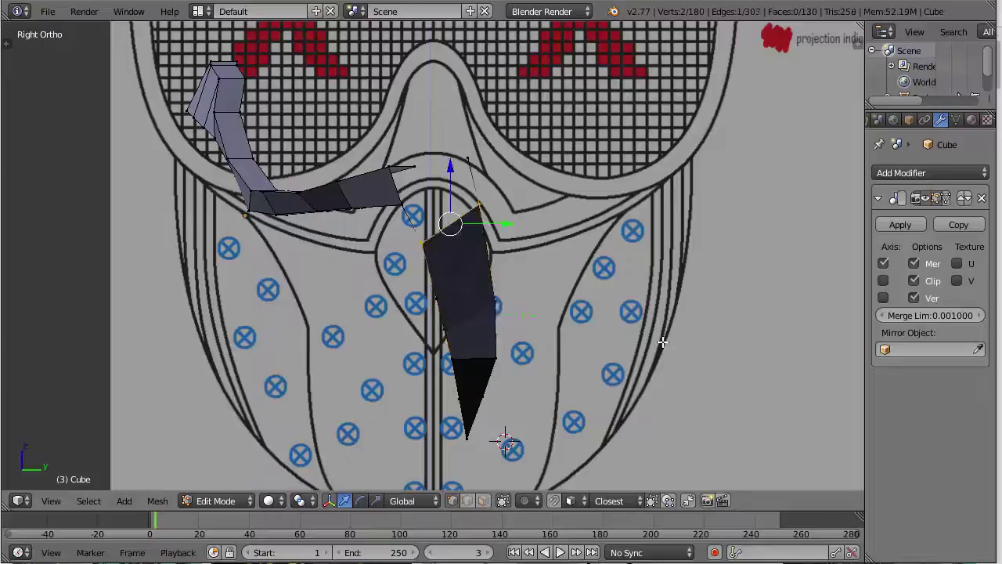
key(f)
scroll(470, 177, up, 2)
middle_drag(462, 169, 489, 220)
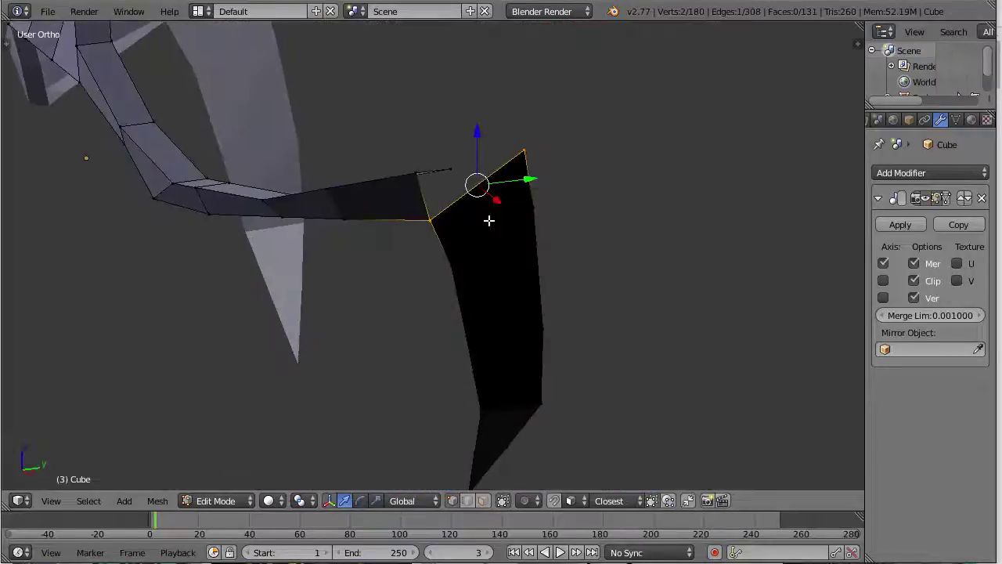
key(a)
key(ctrl+n)
key(a)
Step: Extrude a vertex from the connecting band's rear corner and position it above the cheek strip in top and side views
mouse_move(470, 260)
middle_down()
mouse_move(423, 271)
mouse_move(505, 185)
mouse_move(447, 190)
mouse_move(293, 320)
mouse_move(217, 353)
mouse_move(428, 217)
mouse_move(308, 175)
mouse_move(527, 191)
mouse_move(409, 222)
mouse_move(437, 270)
mouse_move(506, 312)
middle_up()
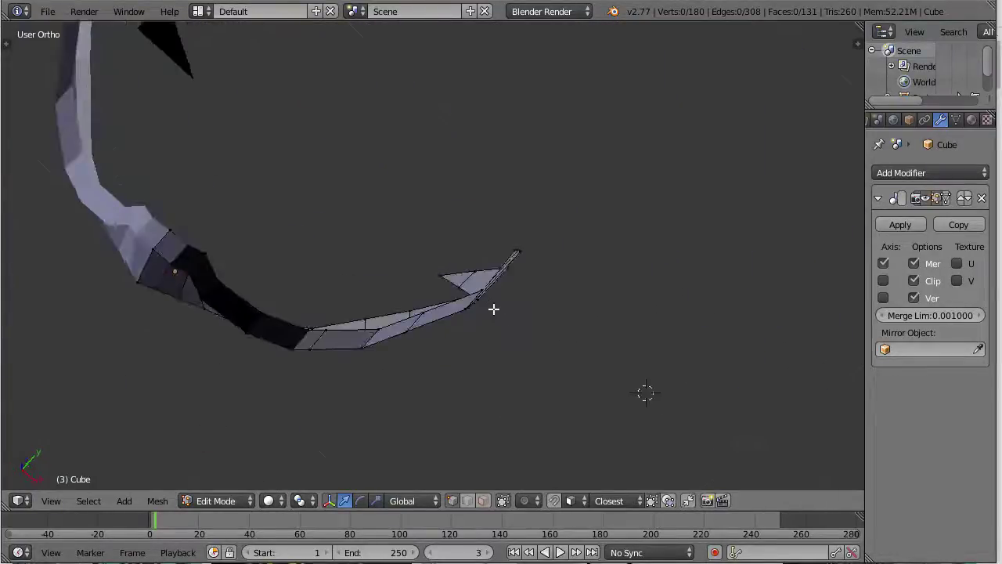
key(KP_7)
scroll(549, 297, up, 2)
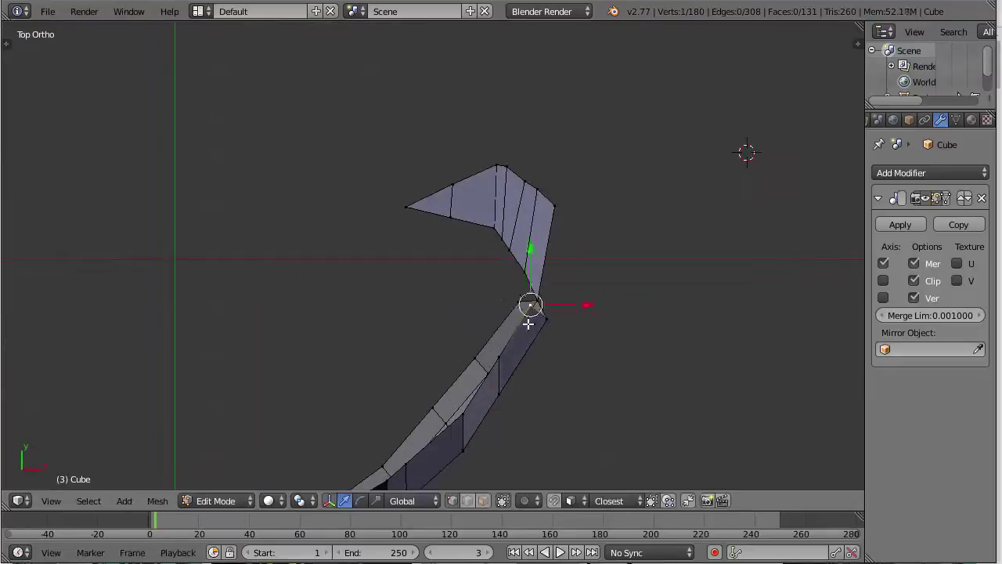
key(g)
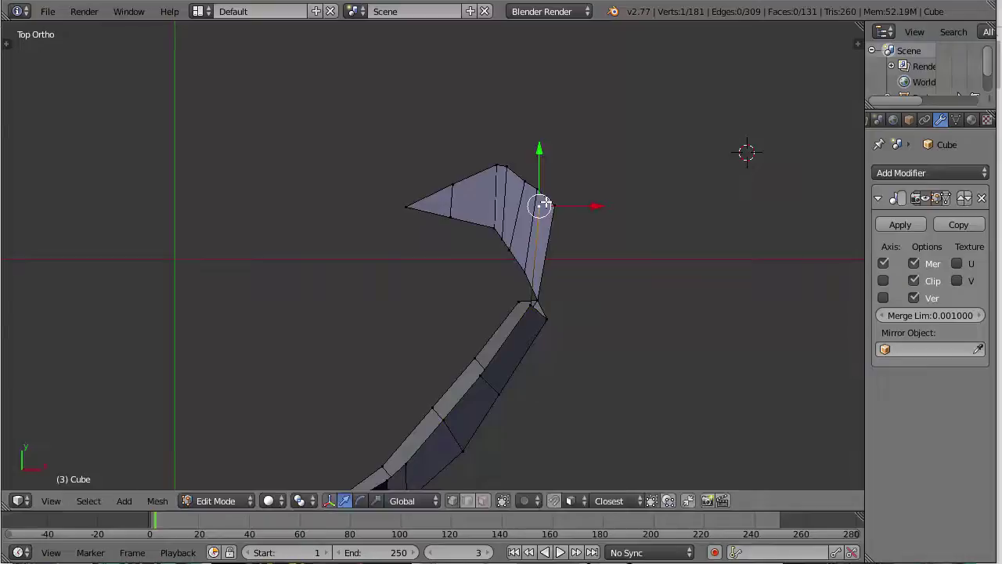
key(KP_3)
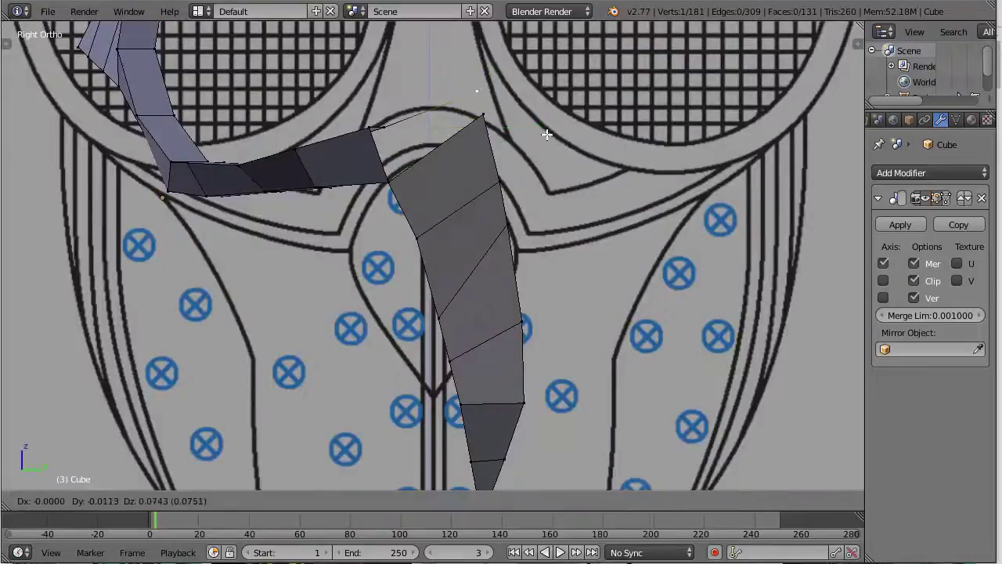
Step: Reveal the hidden mask parts and delete the loose vertex extruded from the connecting band's rear corner
key(alt+h)
middle_drag(540, 132, 335, 84)
key(ctrl+z)
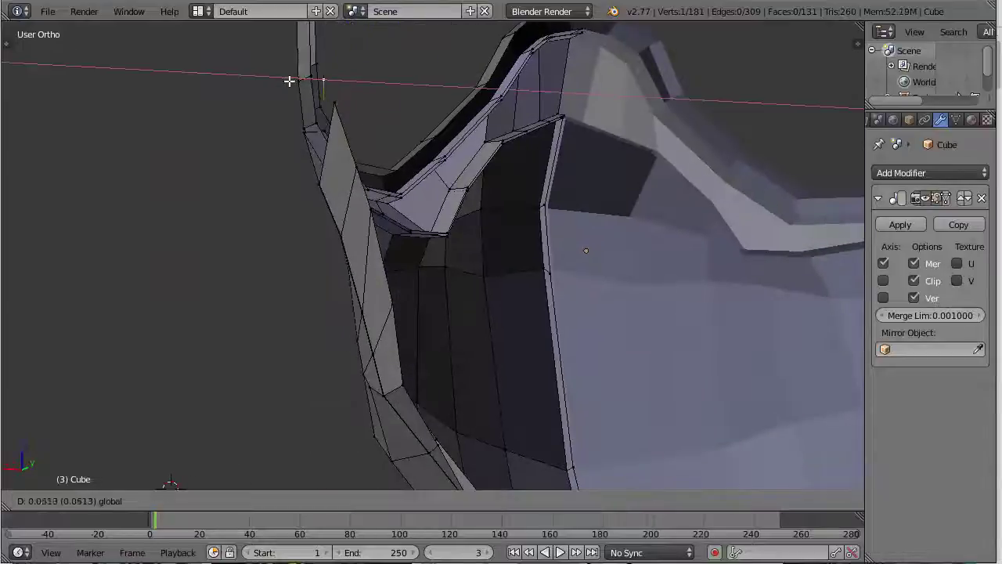
middle_drag(358, 130, 546, 360)
click(340, 220)
key(x)
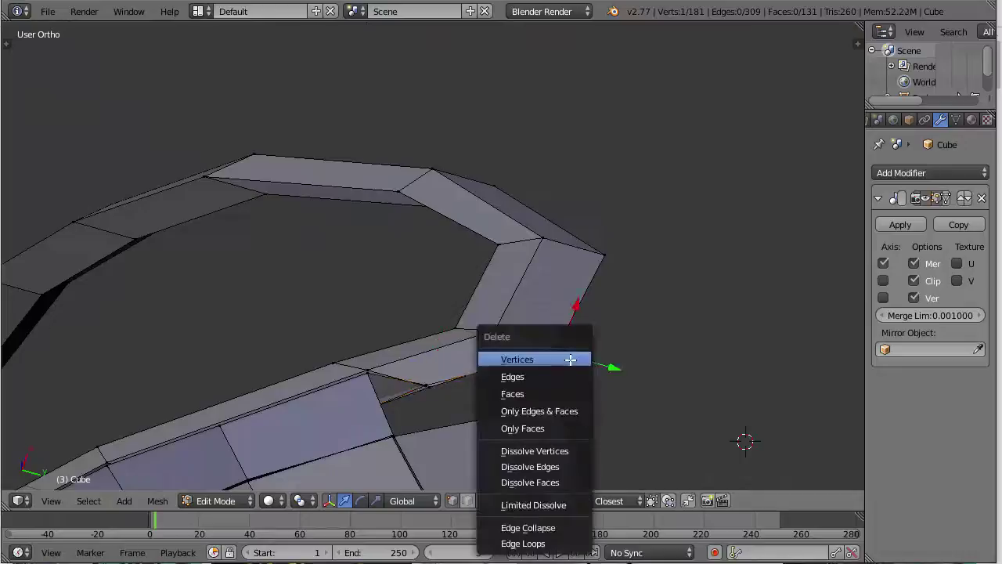
click(513, 357)
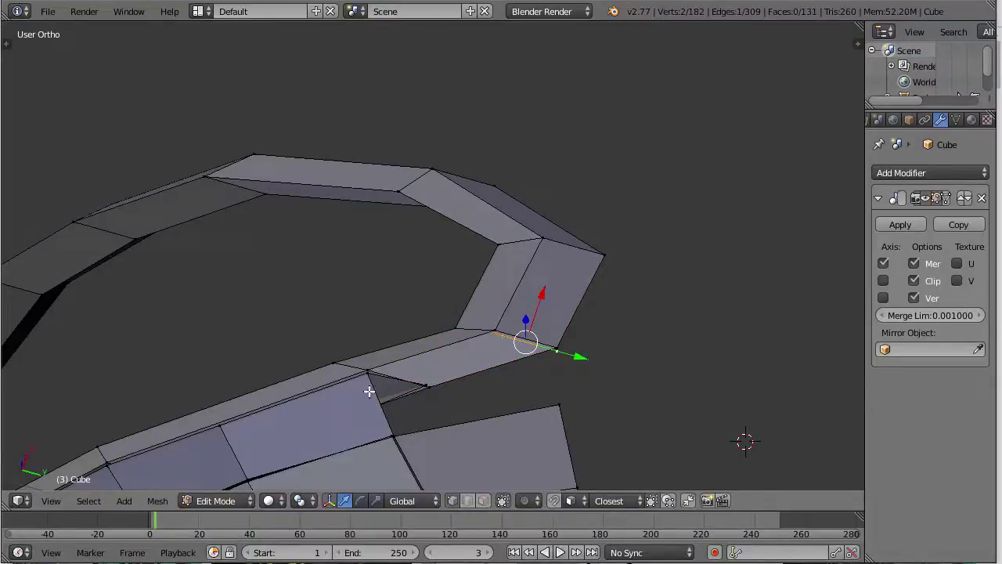
Step: Fill a face between the duplicated edge under the goggle frame's corner and the connecting band's end, and save the file
key(ctrl+s)
click(598, 374)
middle_drag(598, 374, 469, 317)
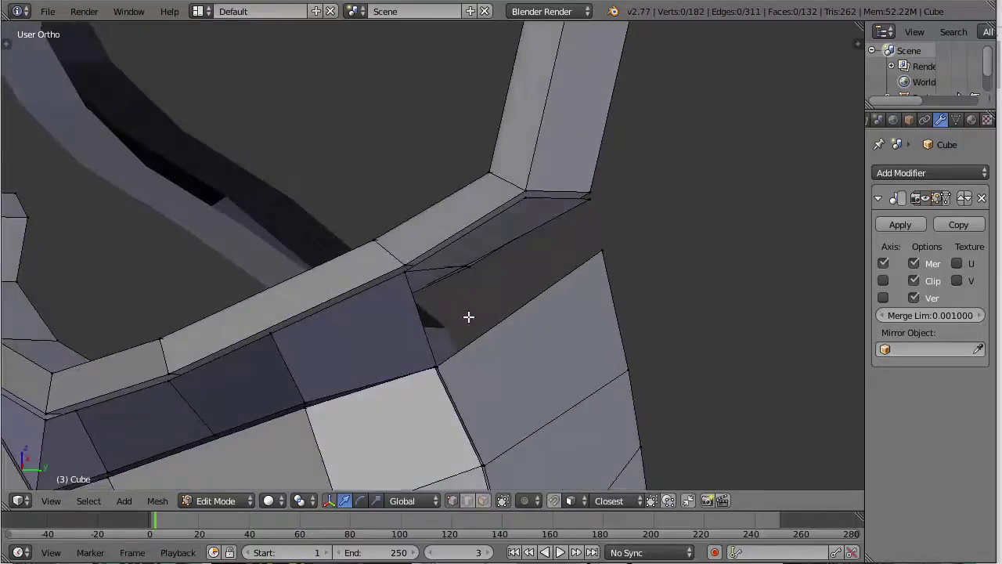
Step: Fill the gap between the connecting band's end and the cheek strip's top edge with a face and recalculate all normals
right_click(397, 281)
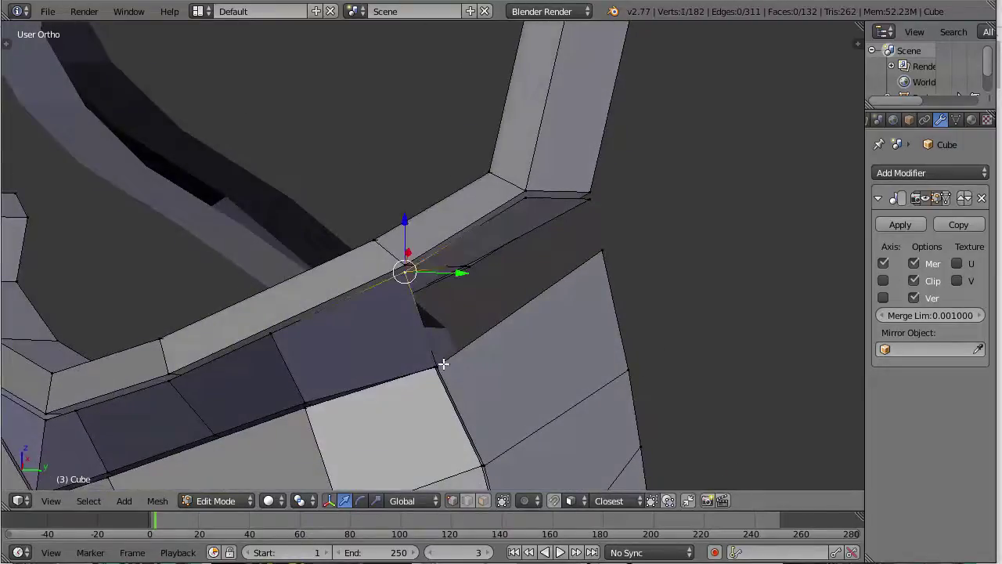
key(ctrl+s)
click(531, 208)
key(a)
key(a)
key(ctrl+n)
key(a)
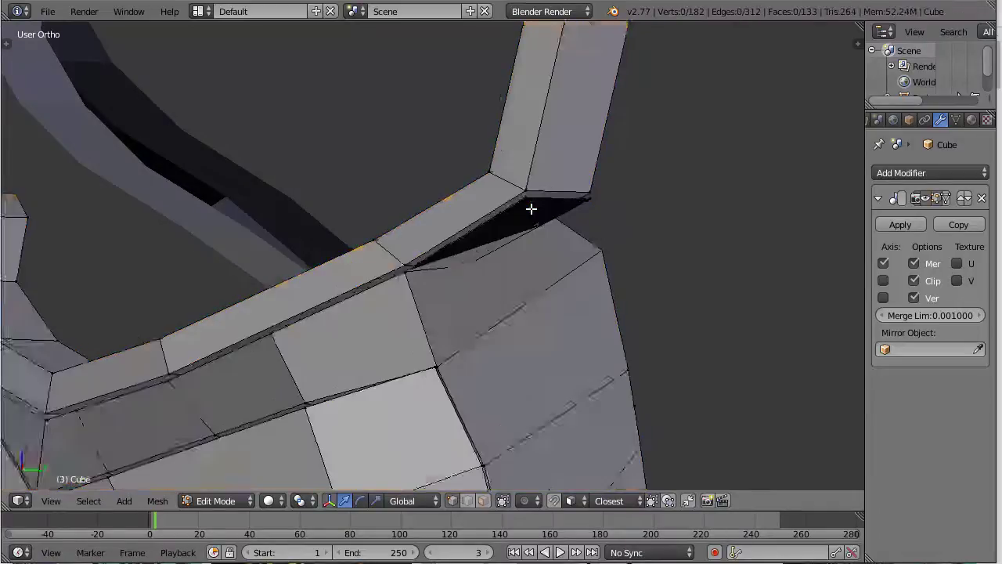
Step: Move the vertex joining the goggle frame's corner to the top of the cheek strip outward along the X axis
scroll(530, 208, down, 7)
middle_drag(602, 262, 573, 209)
scroll(559, 261, up, 3)
scroll(569, 214, up, 4)
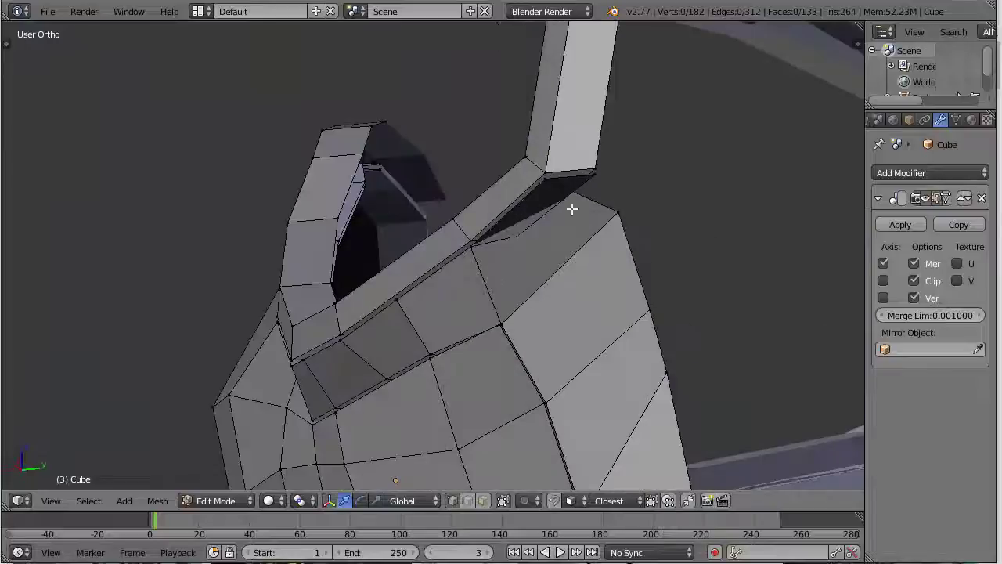
middle_drag(689, 207, 586, 286)
drag(561, 250, 526, 260)
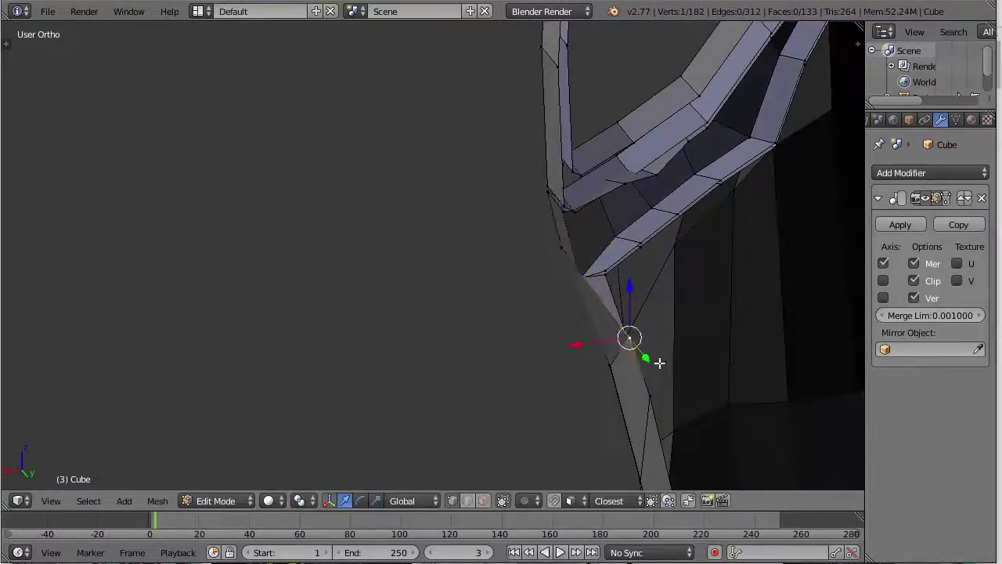
Step: Move the vertex at the top of the cheek strip's rear edge further outward along the X axis
middle_drag(660, 363, 595, 334)
drag(565, 328, 529, 334)
middle_drag(605, 312, 593, 282)
right_click(602, 269)
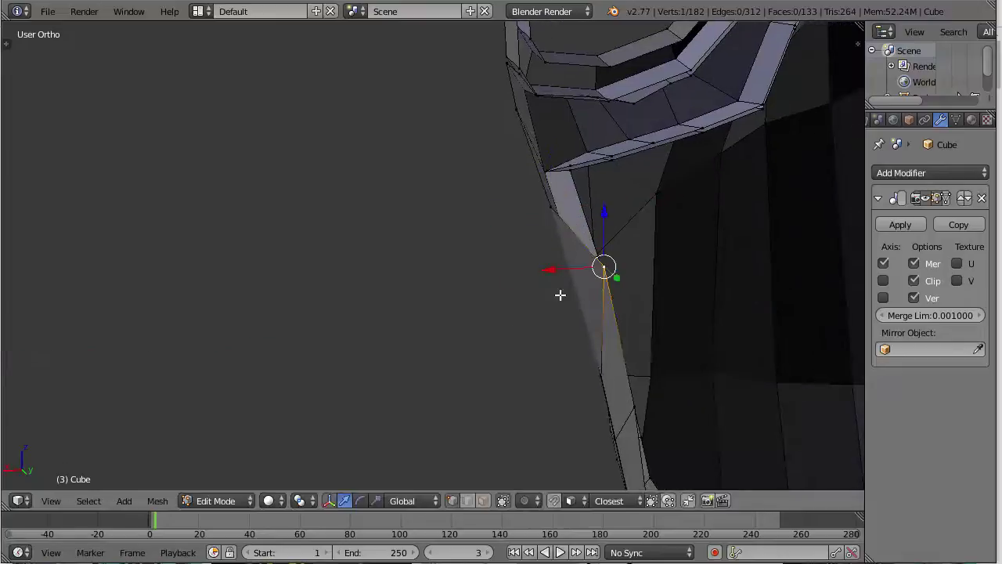
key(g)
key(x)
click(526, 275)
Step: Fine-tune the cheek strip's rear-edge vertex along the X axis and save the file
middle_drag(525, 275, 582, 286)
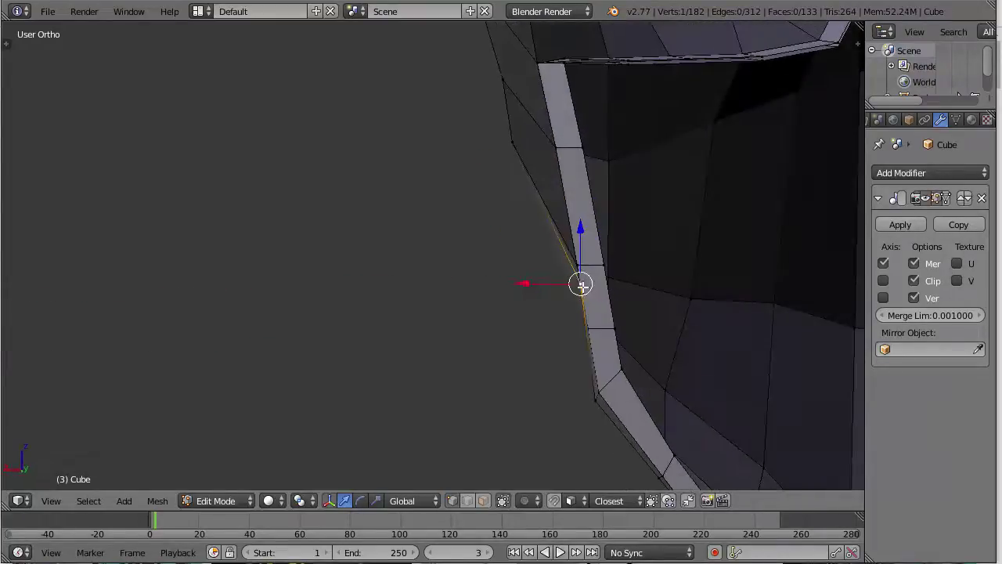
key(g)
key(x)
key(ctrl+s)
middle_drag(493, 319, 635, 276)
click(539, 303)
Step: Examine the shape of the whole mask from the front, side and back, with and without the editable mesh
scroll(540, 301, down, 4)
middle_drag(392, 274, 553, 259)
scroll(553, 259, down, 2)
key(Tab)
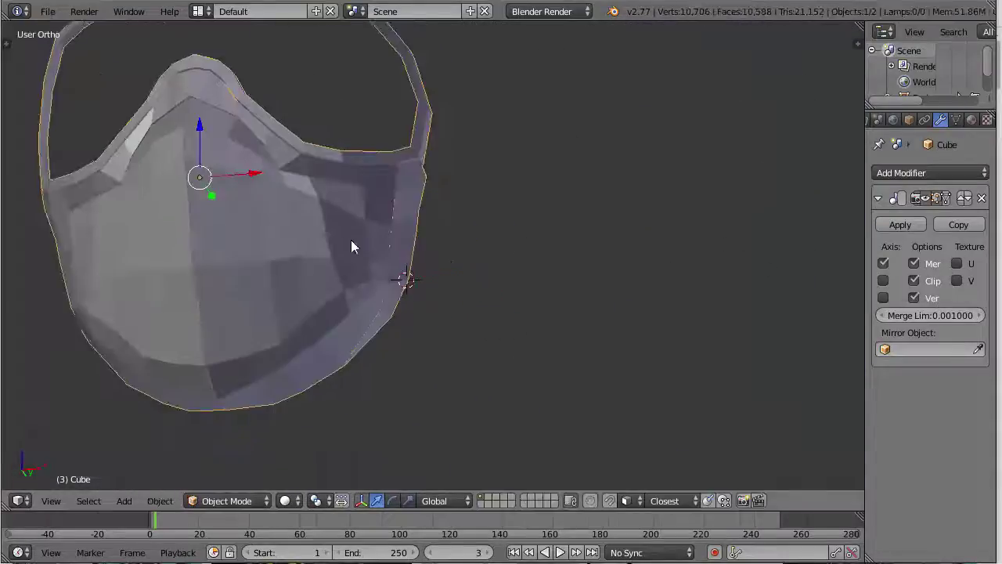
middle_drag(350, 239, 412, 303)
scroll(431, 304, down, 3)
key(KP_1)
key(KP_3)
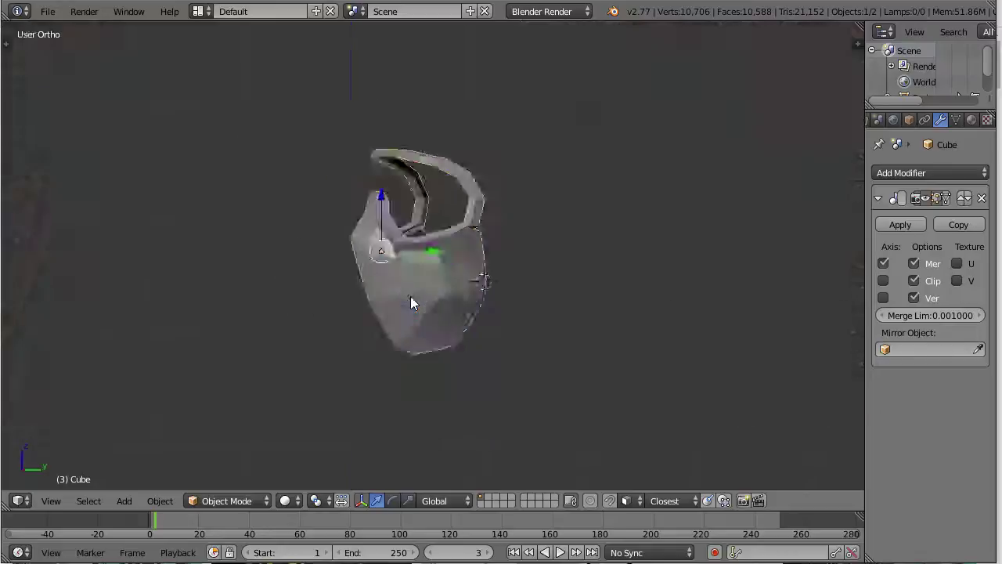
scroll(445, 301, up, 4)
middle_drag(619, 302, 439, 302)
key(Tab)
scroll(399, 227, up, 4)
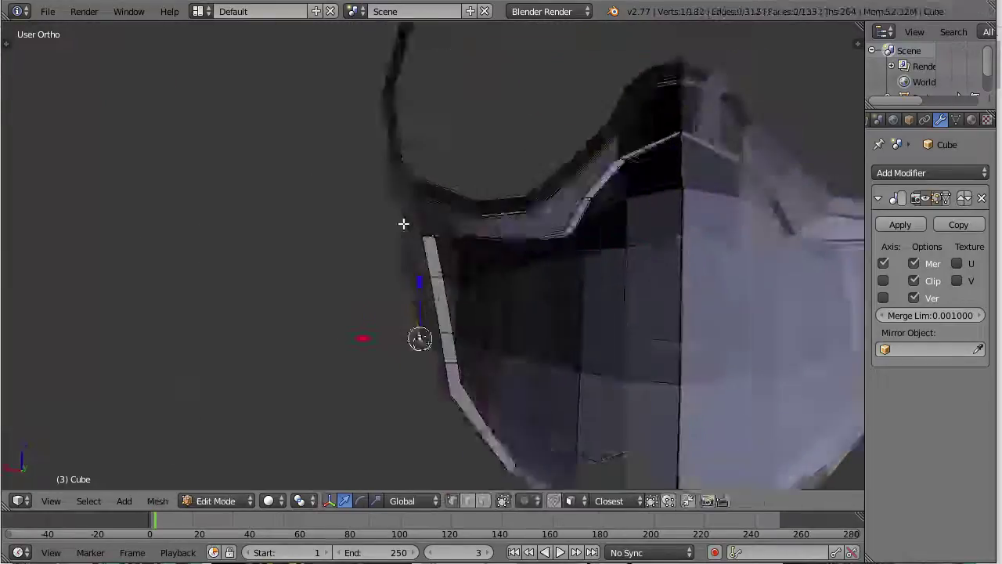
middle_drag(402, 224, 399, 277)
scroll(415, 368, down, 5)
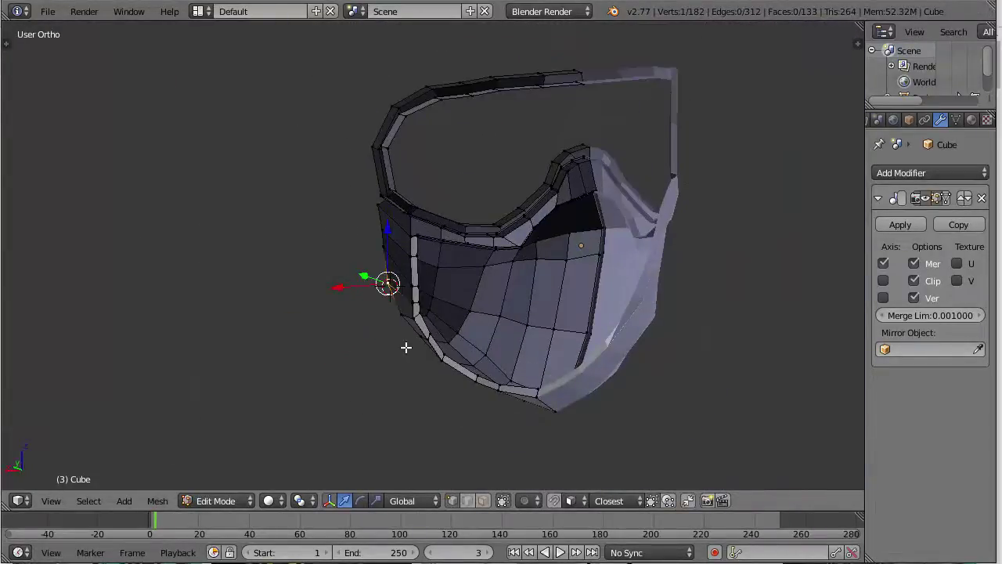
Step: Compare the lower mask's outline with the front reference drawing in wireframe and solid shading
key(KP_1)
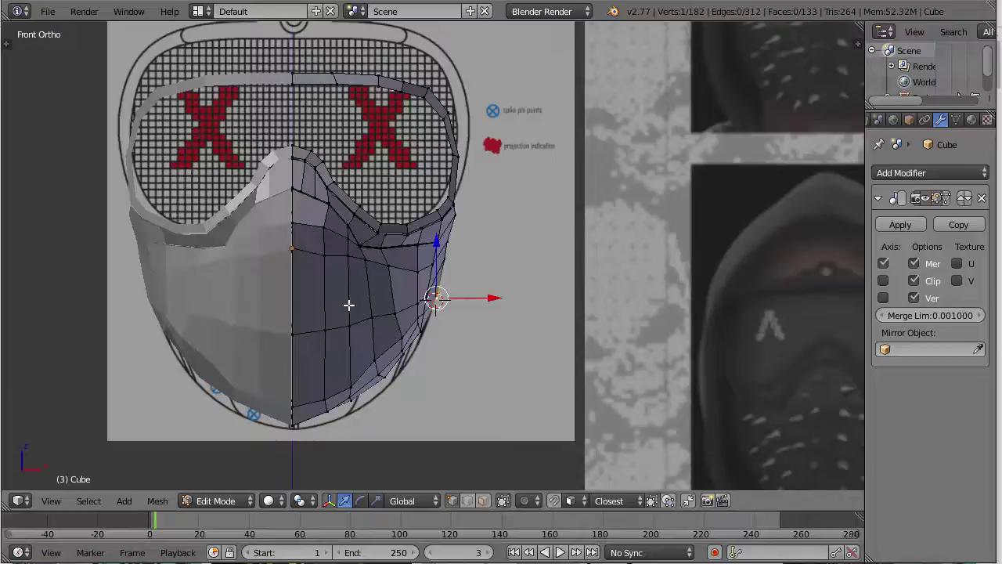
key(z)
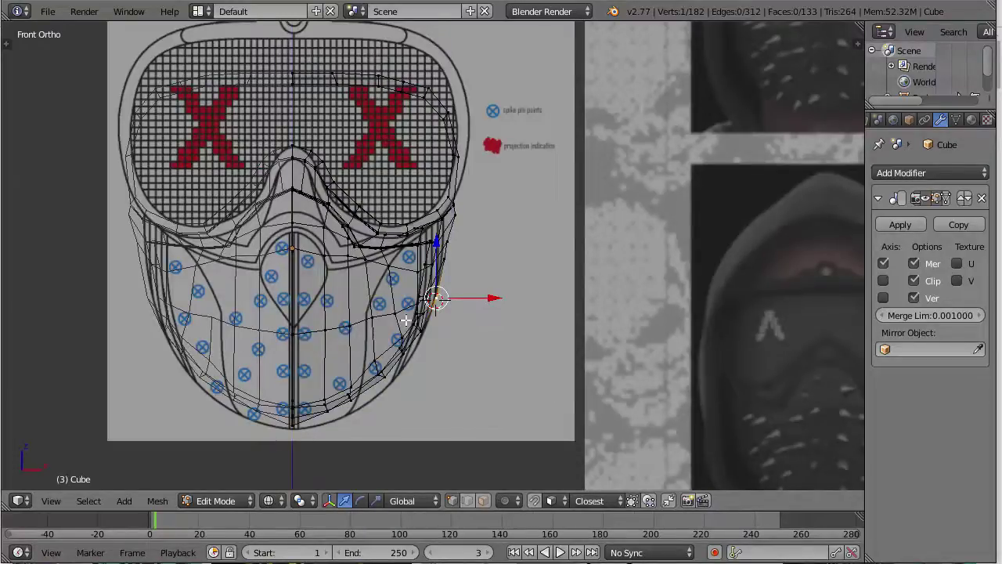
key(z)
scroll(666, 263, up, 5)
mouse_move(638, 278)
middle_down()
mouse_move(352, 271)
mouse_move(530, 291)
middle_up()
scroll(531, 293, down, 4)
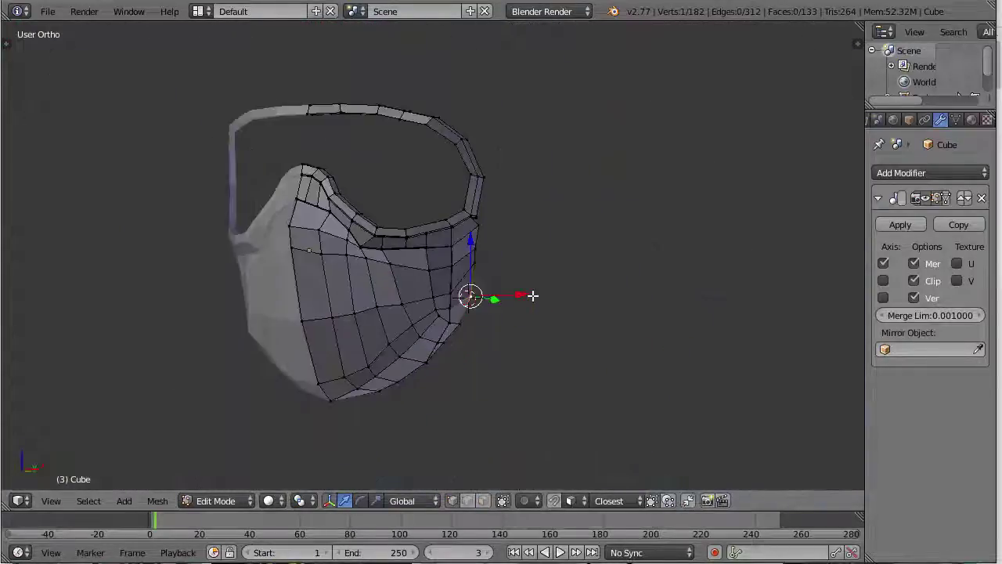
Step: Examine the reference photo around the nose band, goggle frame and cheek edge, and compare it with the model
key(KP_3)
key(KP_1)
scroll(454, 394, down, 3)
shift+middle_drag(101, 299, 622, 367)
scroll(377, 331, up, 3)
scroll(306, 225, down, 2)
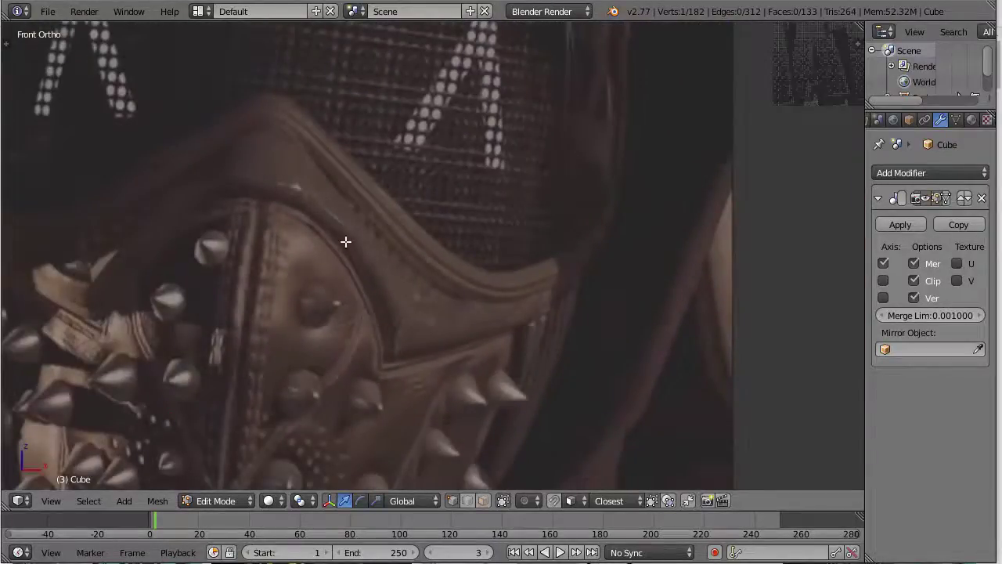
scroll(507, 422, down, 1)
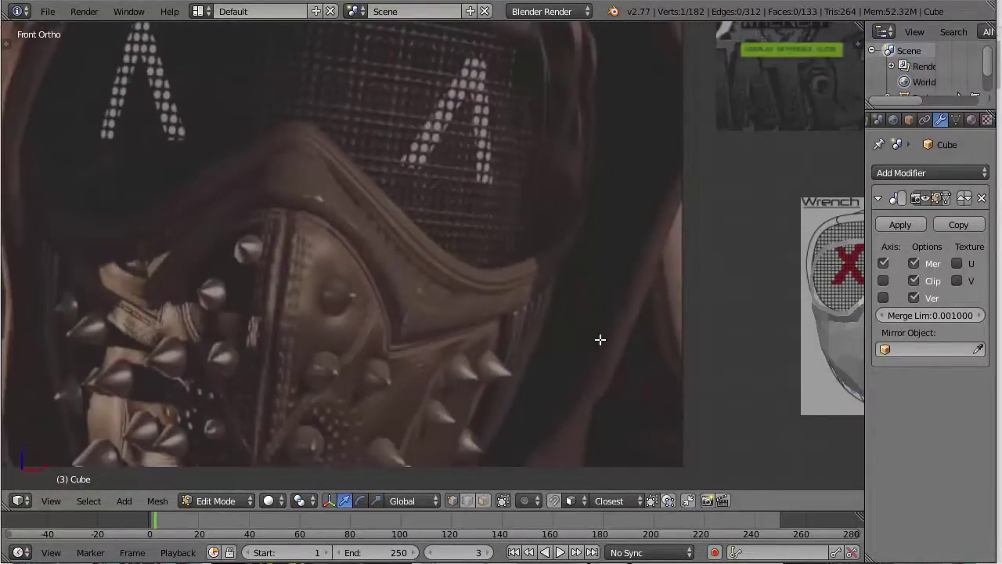
shift+middle_drag(610, 308, 296, 282)
scroll(296, 283, up, 3)
scroll(378, 273, up, 4)
shift+middle_drag(723, 308, 221, 216)
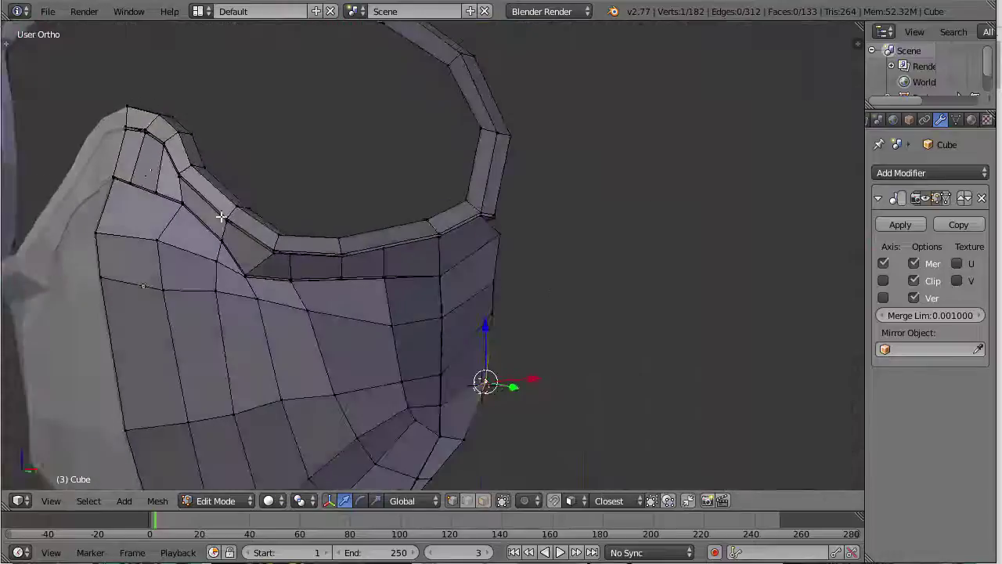
Step: Extrude the cheek strip's rear edge chain inward to give the strip a rim
scroll(432, 255, down, 4)
middle_drag(432, 254, 427, 278)
scroll(638, 295, up, 2)
middle_drag(639, 294, 563, 337)
click(246, 177)
right_click(436, 221)
middle_drag(439, 225, 367, 412)
scroll(378, 243, up, 7)
key(KP_3)
scroll(348, 377, down, 3)
right_click(366, 153)
scroll(403, 406, up, 1)
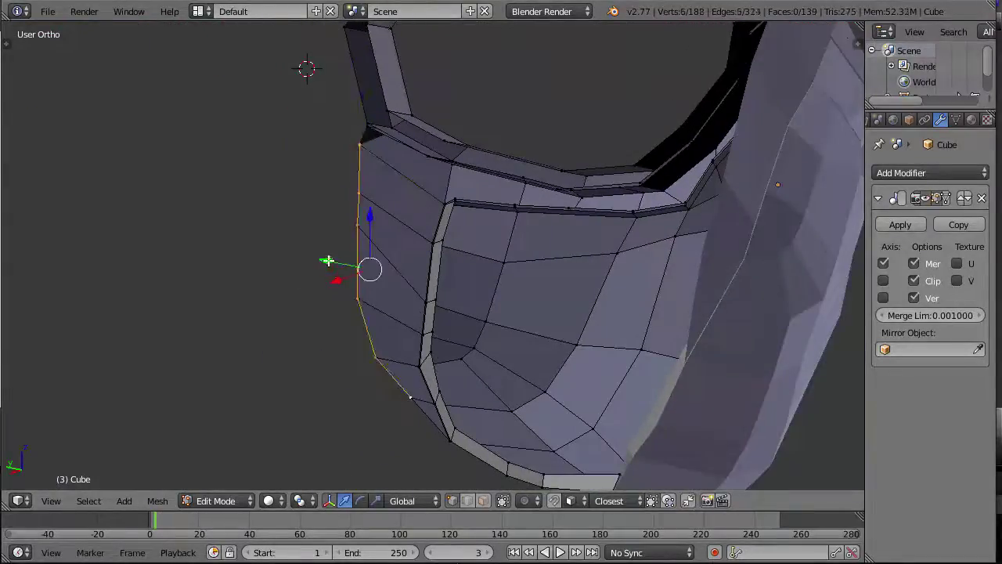
drag(336, 280, 349, 278)
Step: Duplicate the edge chain running down the groove in front of the cheek strip and shift the copy along the Y axis
key(ctrl+l)
scroll(472, 170, up, 3)
right_click(471, 166)
shift+middle_drag(472, 170, 426, 45)
ctrl+right_click(426, 427)
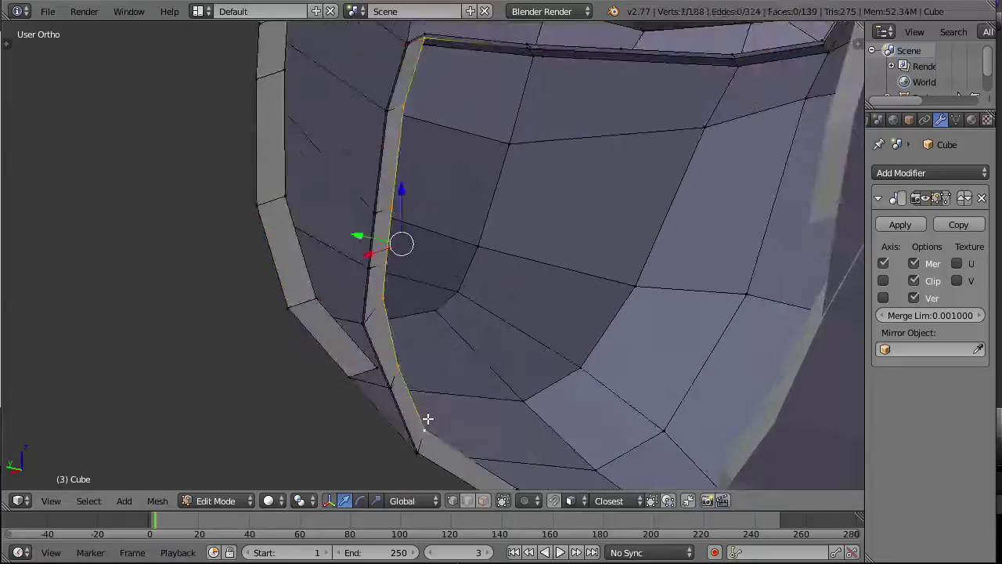
key(shift+d)
right_click(428, 419)
drag(355, 235, 363, 239)
Step: Isolate the connecting band and cheek strip with the duplicated edge chain, and delete the vertex at the chain's upper end
middle_drag(376, 274, 445, 317)
ctrl+right_click(544, 477)
middle_drag(375, 336, 223, 352)
middle_drag(98, 333, 136, 363)
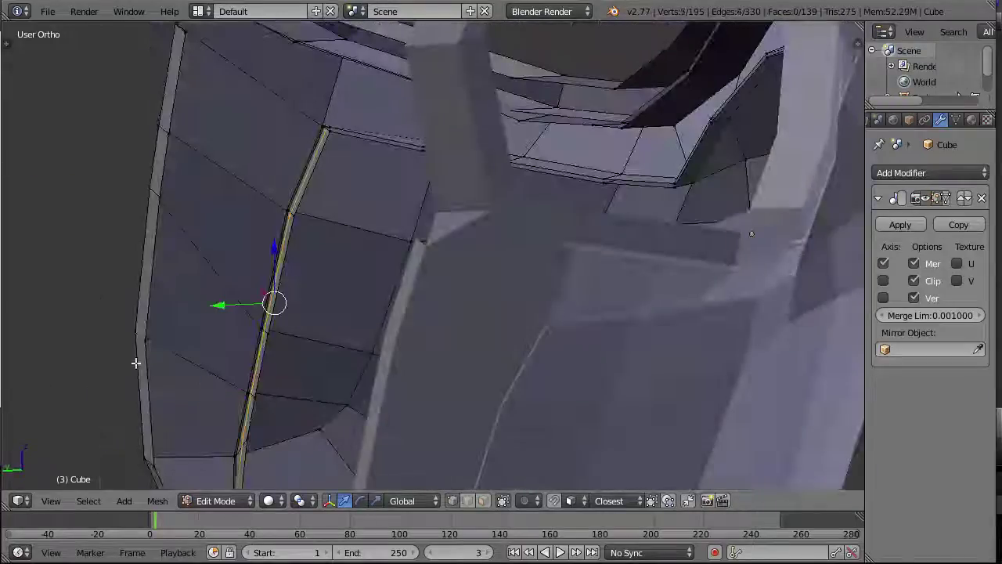
key(ctrl+l)
key(shift+h)
middle_drag(107, 277, 188, 291)
right_click(400, 191)
key(x)
click(399, 191)
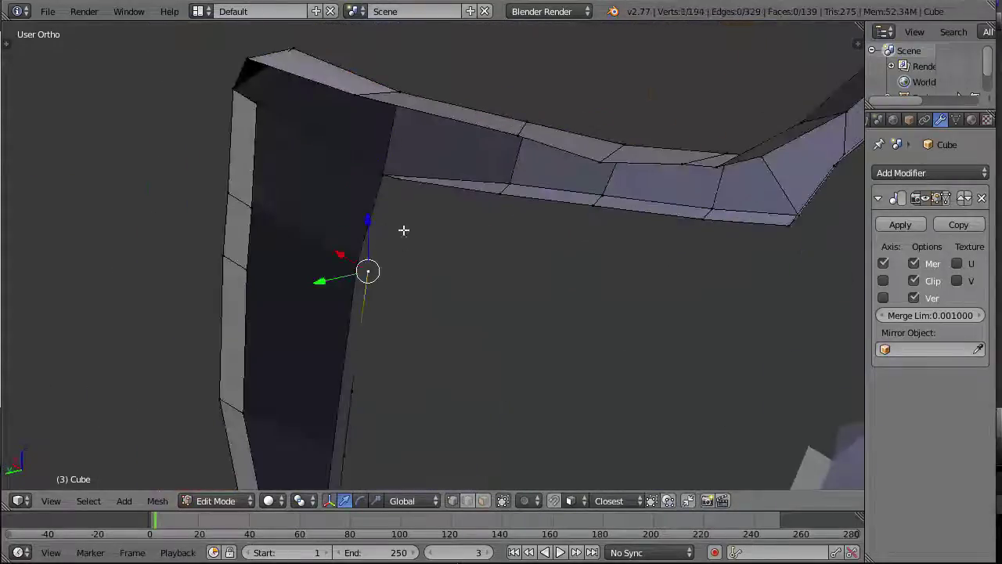
Step: Fill faces down the cheek strip between its front edge and the duplicated edge chain
middle_drag(510, 307, 455, 346)
key(f)
right_click(454, 345)
scroll(532, 350, down, 3)
key(f)
key(f)
key(f)
key(f)
key(f)
key(f)
shift+middle_drag(400, 468, 534, 313)
key(a)
middle_drag(533, 159, 633, 171)
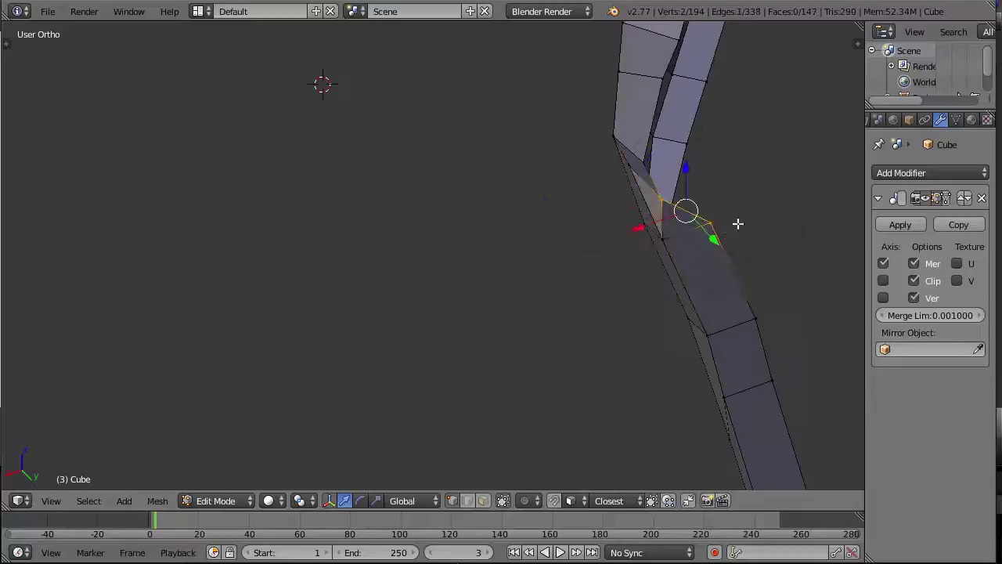
Step: Reveal the hidden mask parts and fill a face where the cheek strip's rear rim meets the goggle frame's corner
middle_drag(738, 223, 620, 223)
key(alt+h)
shift+middle_drag(708, 159, 503, 194)
key(a)
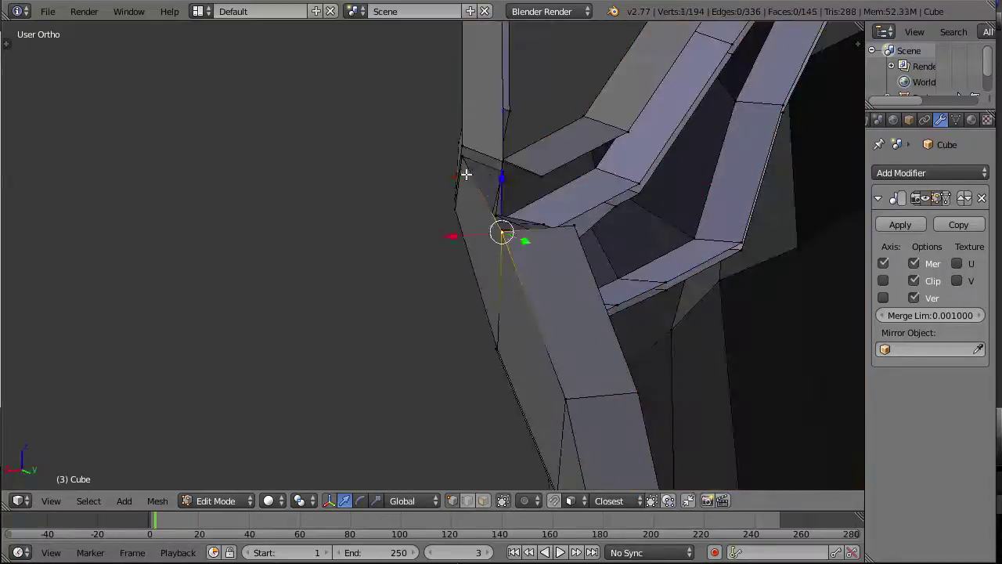
key(f)
Step: Raise the rim corner under the goggle frame along the Z axis and save the file
middle_drag(539, 156, 472, 195)
right_click(387, 215)
shift+right_click(399, 216)
middle_drag(477, 126, 542, 106)
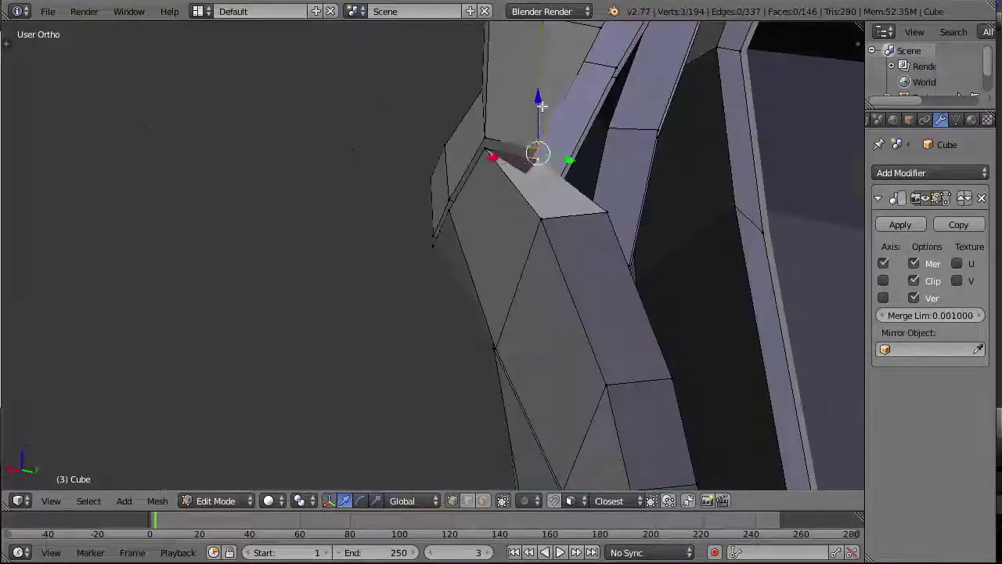
drag(542, 105, 543, 92)
scroll(595, 145, down, 3)
key(ctrl+s)
click(646, 183)
Step: Try to shift the goggle frame's lower outer corner vertices
middle_drag(647, 183, 458, 203)
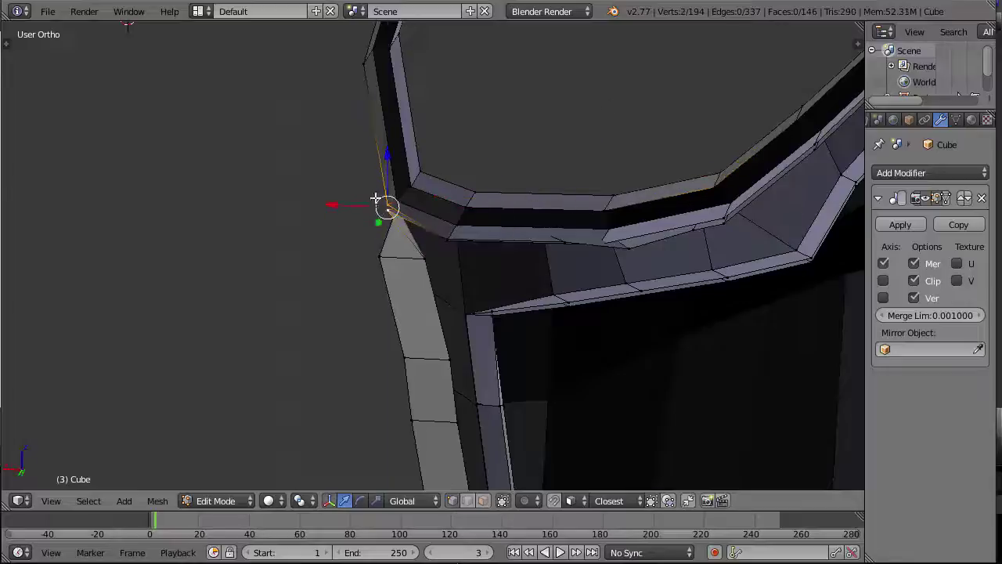
drag(375, 201, 450, 235)
middle_drag(450, 235, 428, 273)
key(ctrl+z)
key(ctrl+z)
Step: Reposition the goggle frame's corner vertices in the back view and isolate the connecting band with the cheek strip
key(ctrl+KP_1)
key(g)
click(608, 294)
middle_drag(607, 294, 470, 313)
shift+right_click(390, 237)
shift+right_click(376, 349)
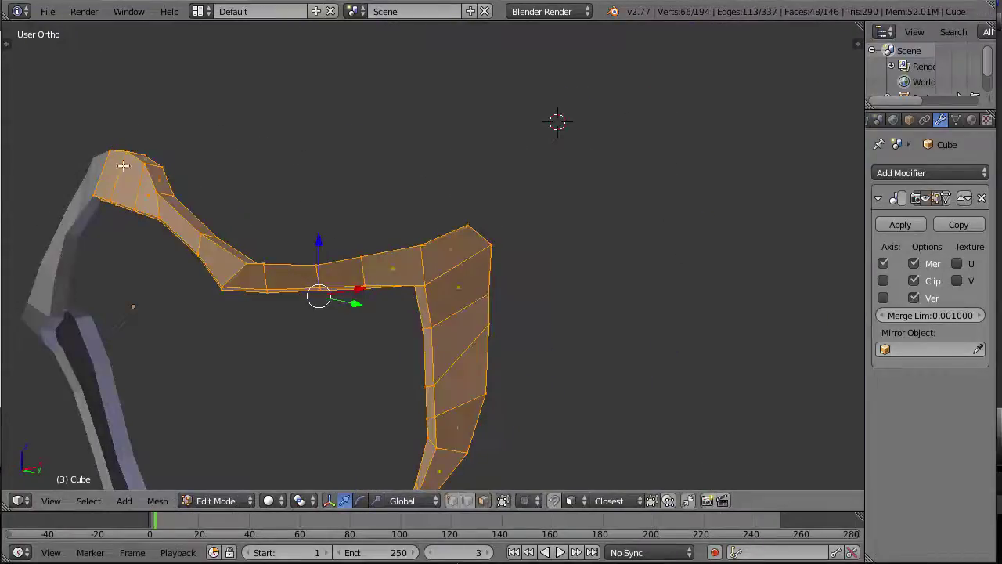
Step: Try to extrude the outer faces of the connecting band and cheek strip and bevel all their edges
middle_drag(123, 165, 421, 443)
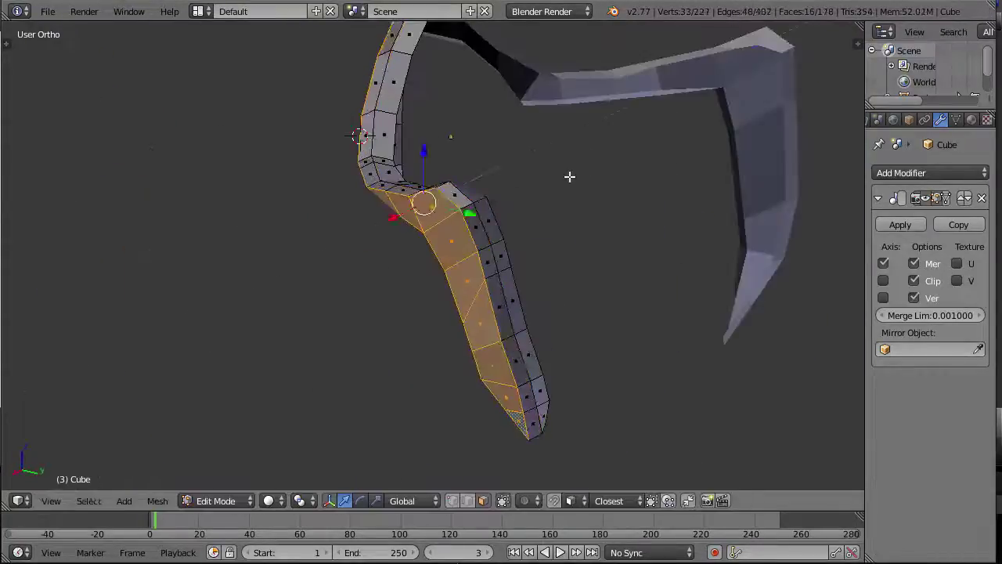
key(w)
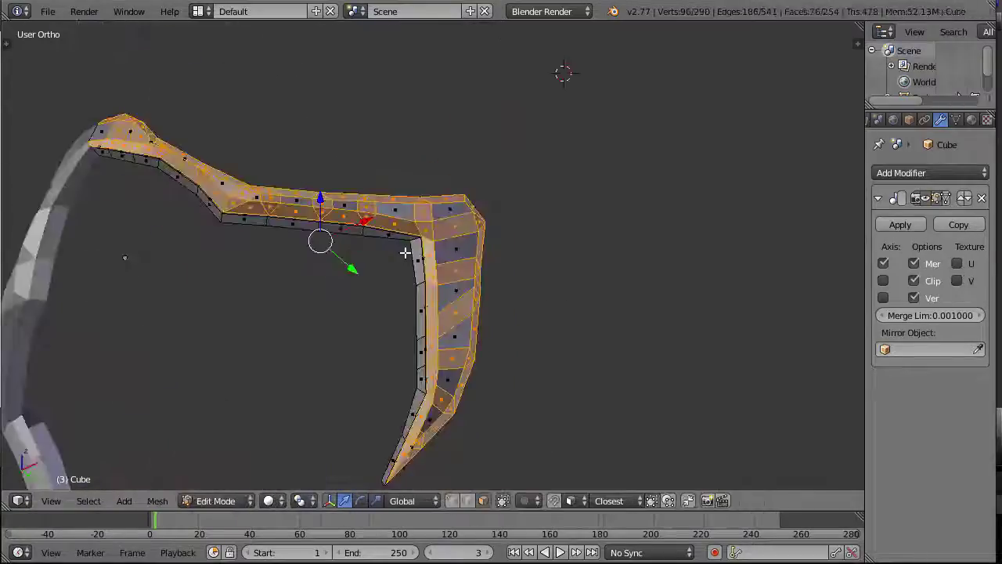
key(ctrl+z)
key(ctrl+z)
key(ctrl+z)
key(ctrl+z)
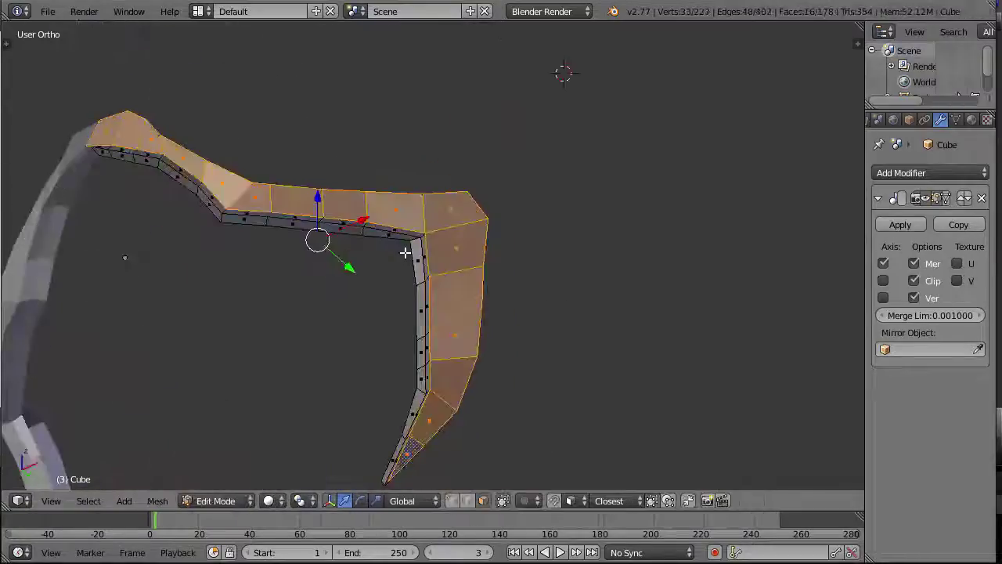
Step: Extrude the outward-facing faces of the connecting band and cheek strip along their normals, from the nose to the strip's lower tip
scroll(406, 253, up, 1)
shift+middle_drag(68, 211, 258, 149)
ctrl+right_click(633, 141)
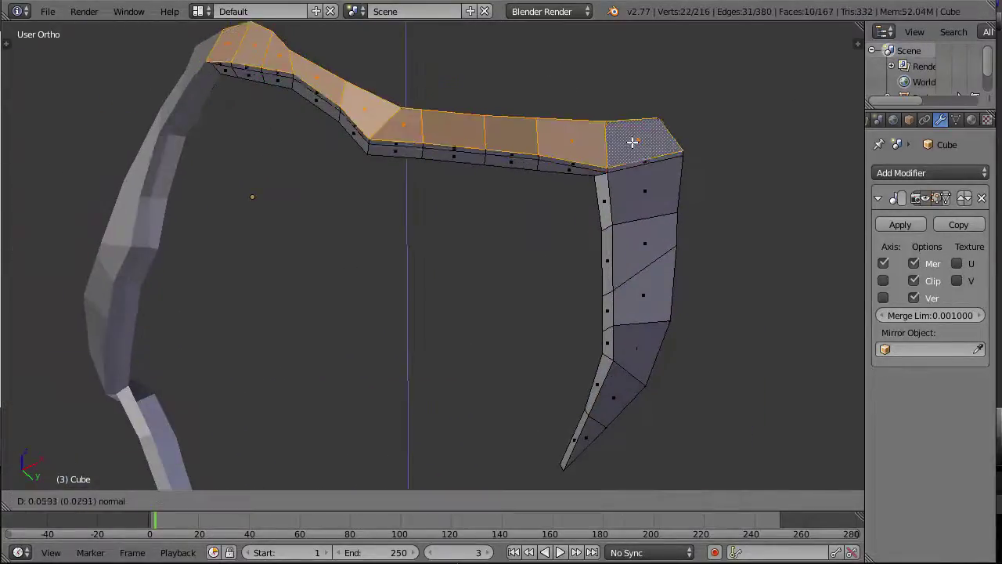
ctrl+right_click(593, 430)
middle_drag(705, 227, 611, 172)
key(e)
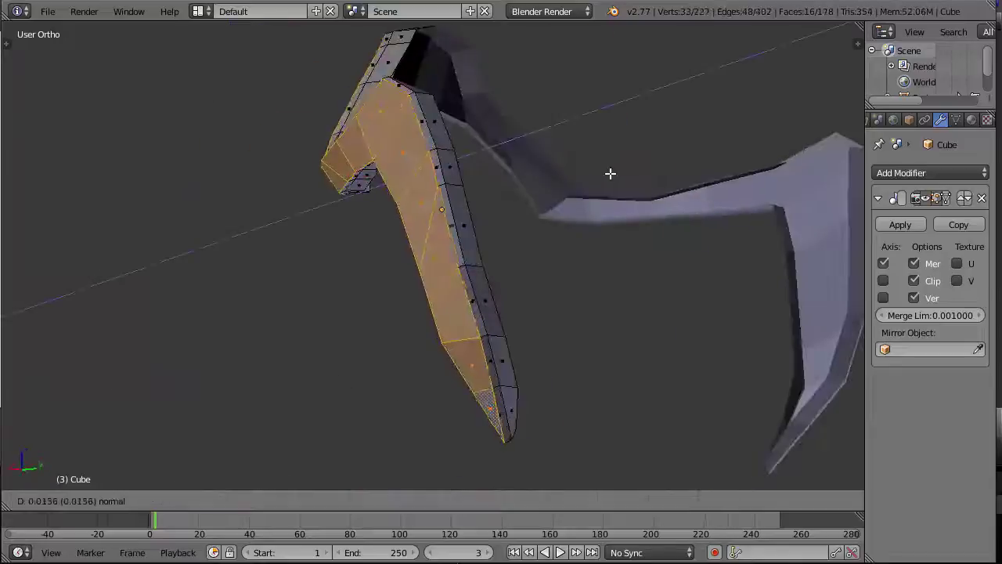
click(383, 205)
middle_drag(383, 204, 480, 174)
Step: Bevel the inner and outer border edge loops of the extruded connecting band and cheek strip
right_click(276, 116)
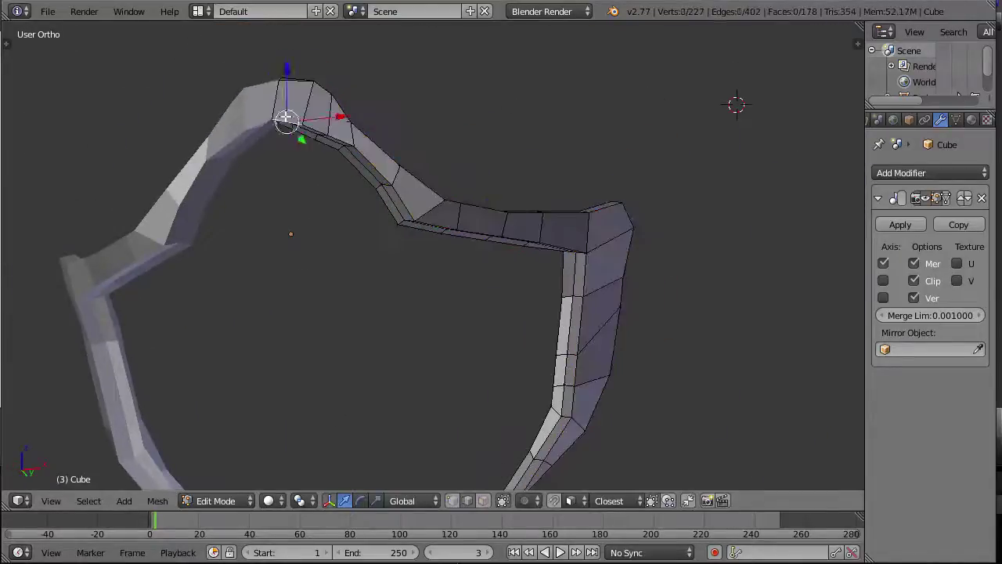
middle_drag(287, 117, 337, 149)
alt+right_click(376, 192)
shift+middle_drag(604, 389, 592, 304)
alt+shift+right_click(579, 274)
alt+shift+right_click(633, 224)
middle_drag(575, 200, 559, 115)
key(w)
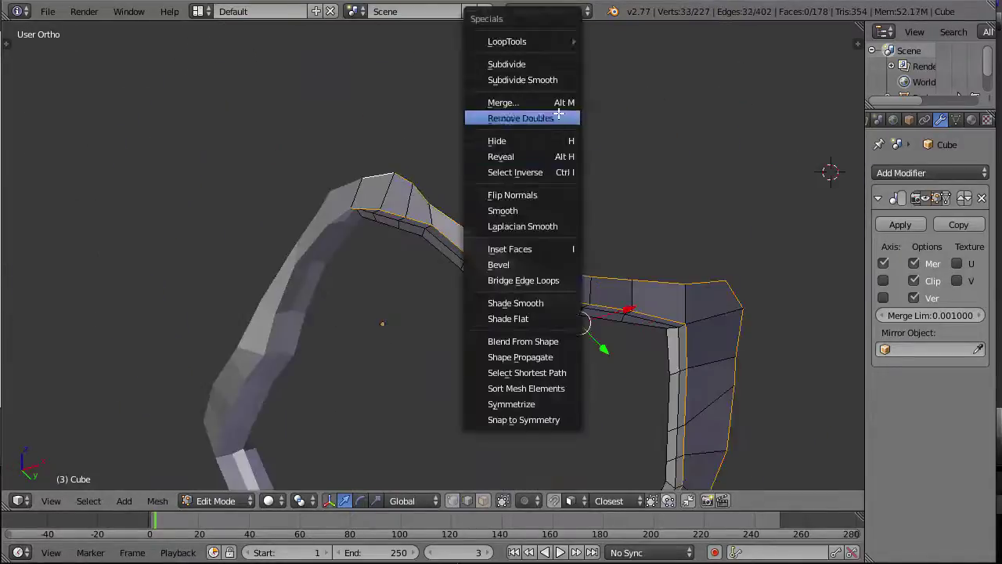
click(538, 265)
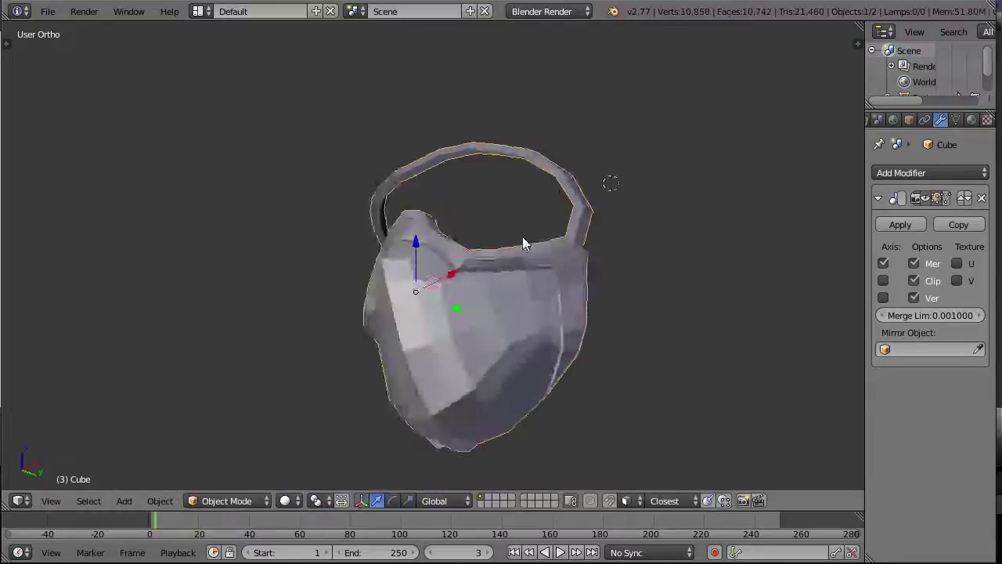
Step: Adjust the vertex on the bevelled band's upper edge beside the nose bridge to follow the goggle frame
middle_drag(524, 240, 584, 246)
key(Tab)
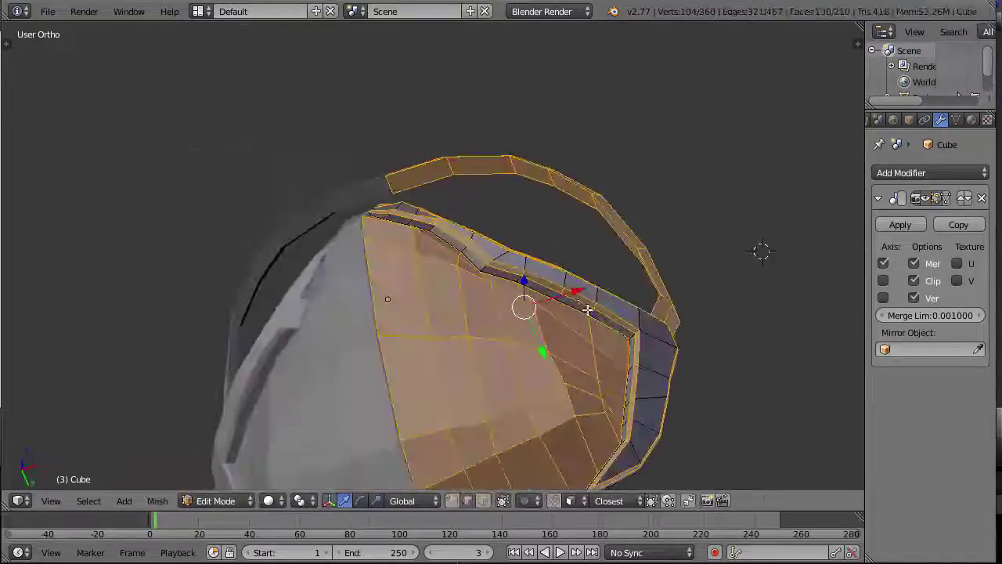
key(g)
key(x)
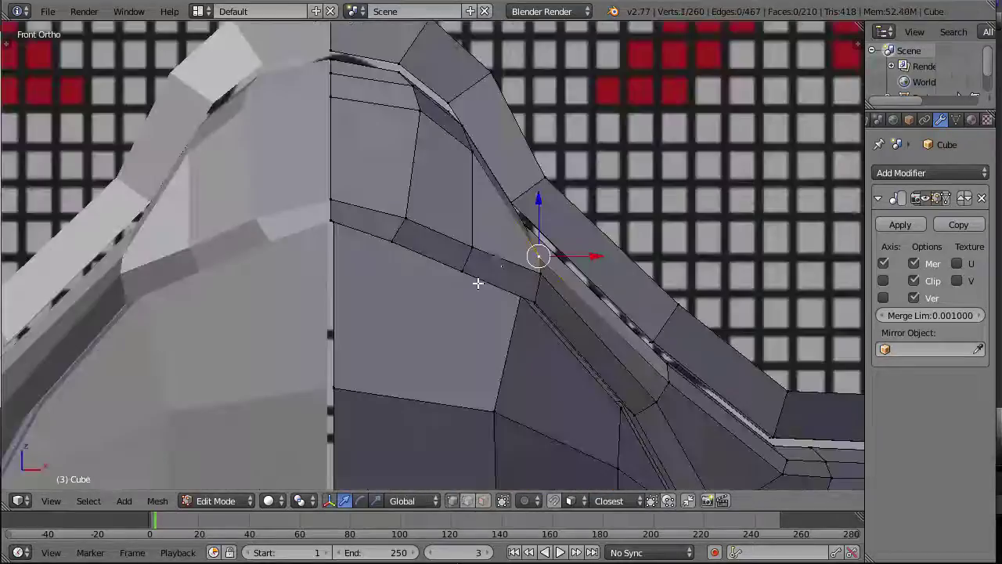
key(g)
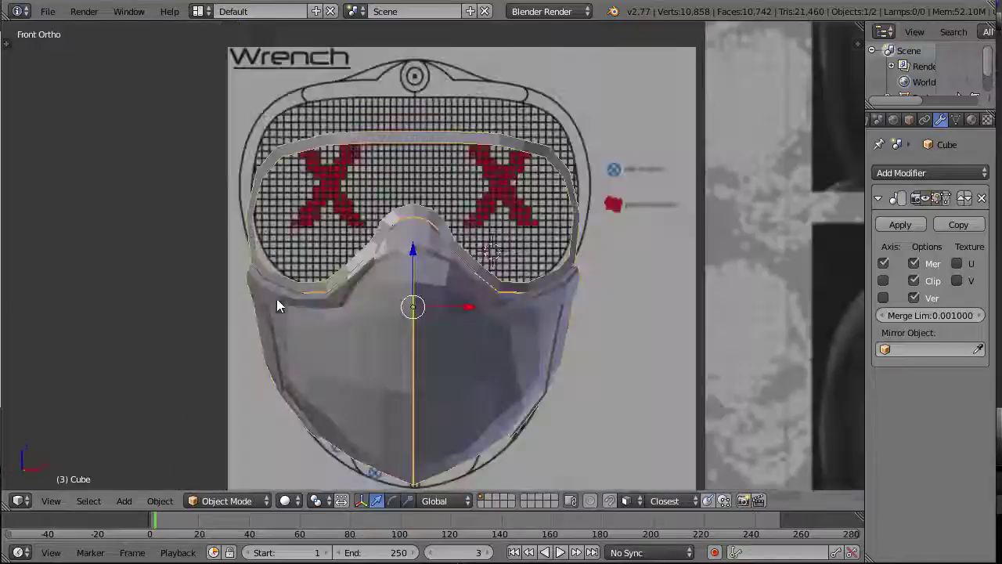
Step: Examine the thickened band and cheek strip on the mirrored mask from the front and side
middle_drag(608, 419, 522, 316)
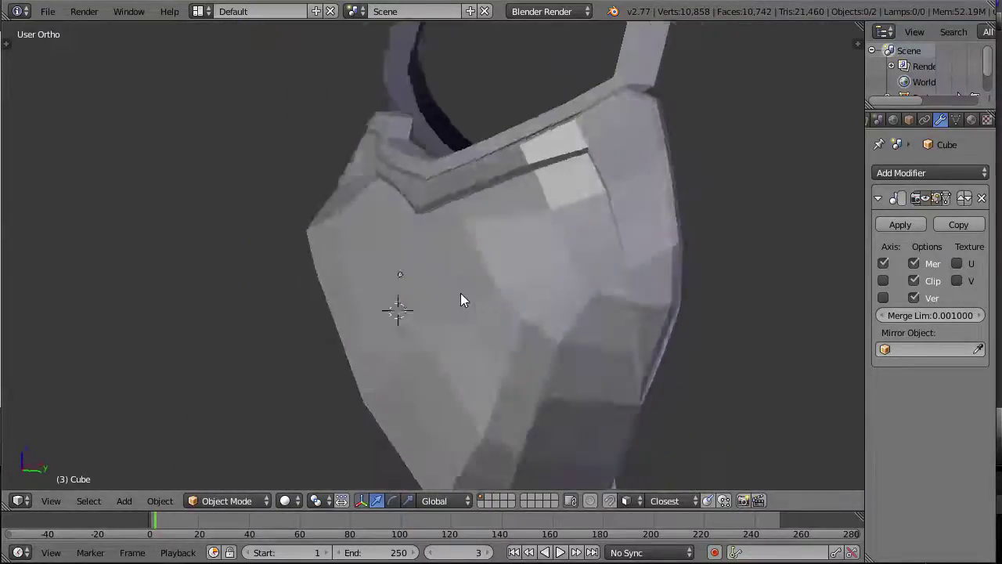
middle_drag(461, 295, 553, 268)
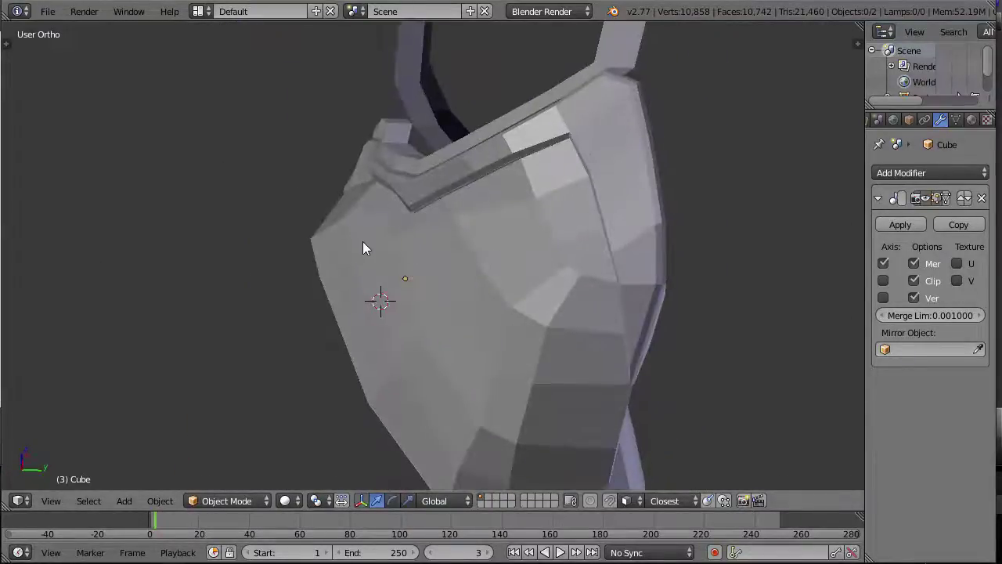
middle_drag(363, 247, 349, 122)
key(Tab)
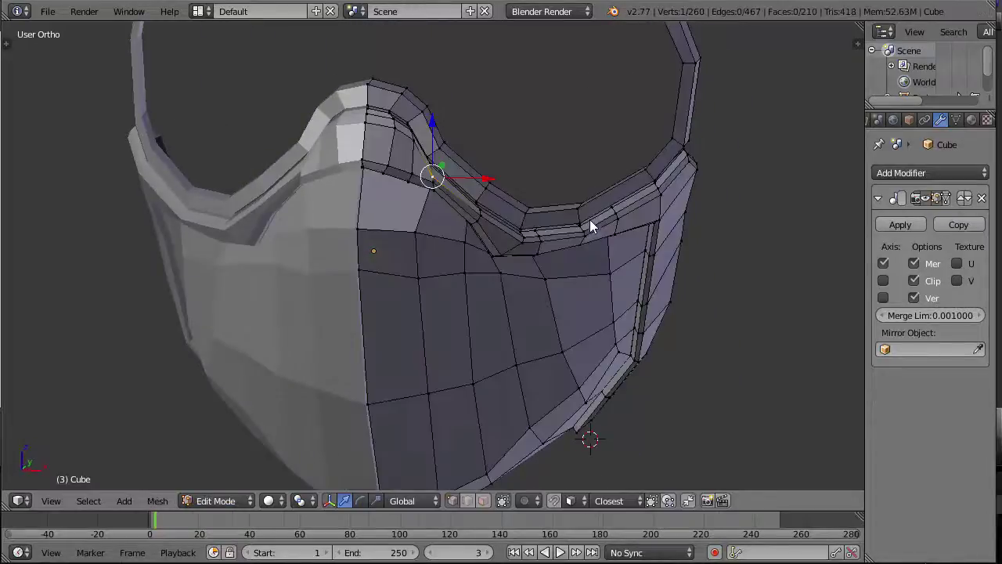
Step: Isolate the connecting band and cheek strip and reposition the short edge across the band beside the nose bridge
middle_drag(590, 224, 446, 224)
key(l)
key(shift+h)
key(a)
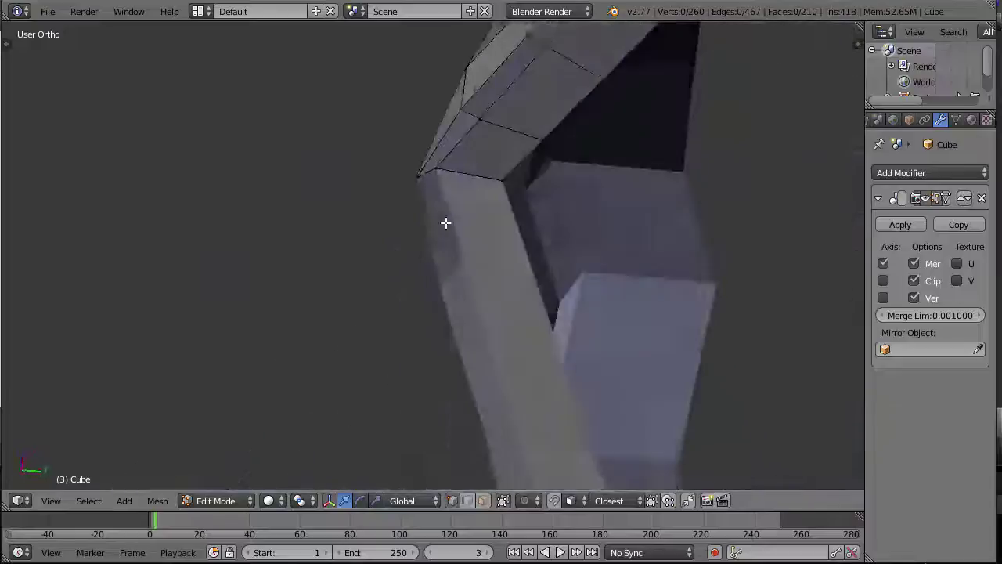
middle_drag(420, 145, 444, 246)
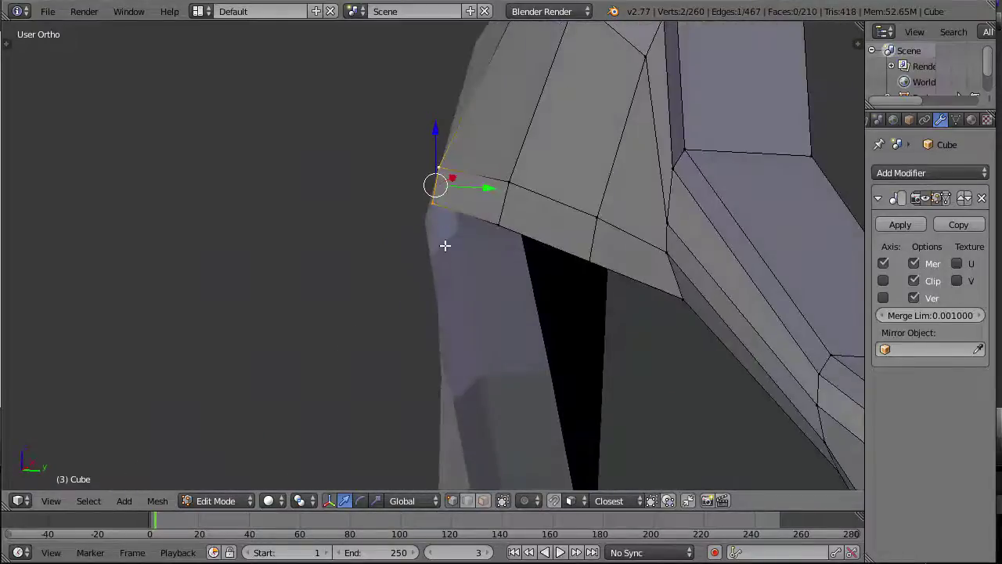
key(KP_3)
key(z)
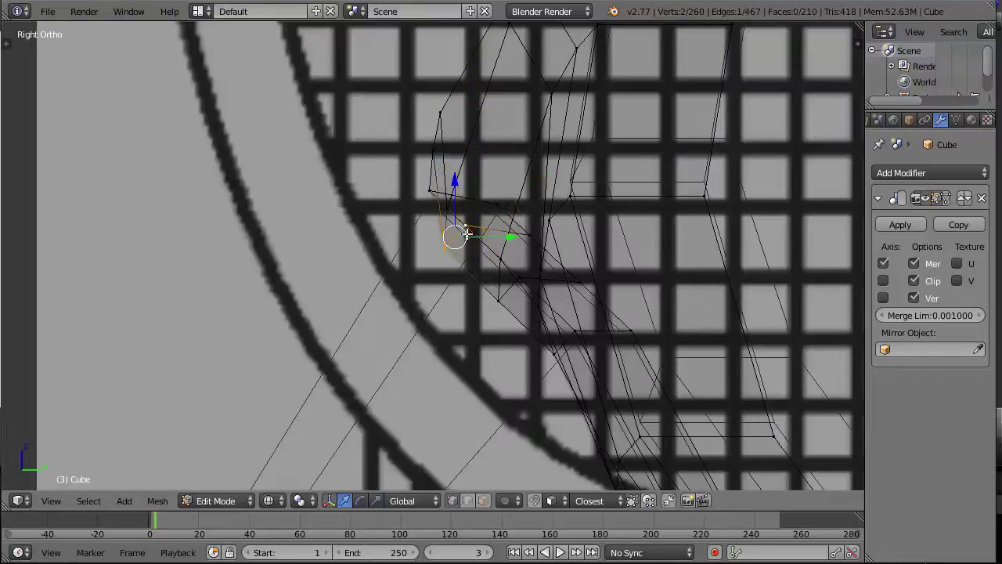
key(z)
key(g)
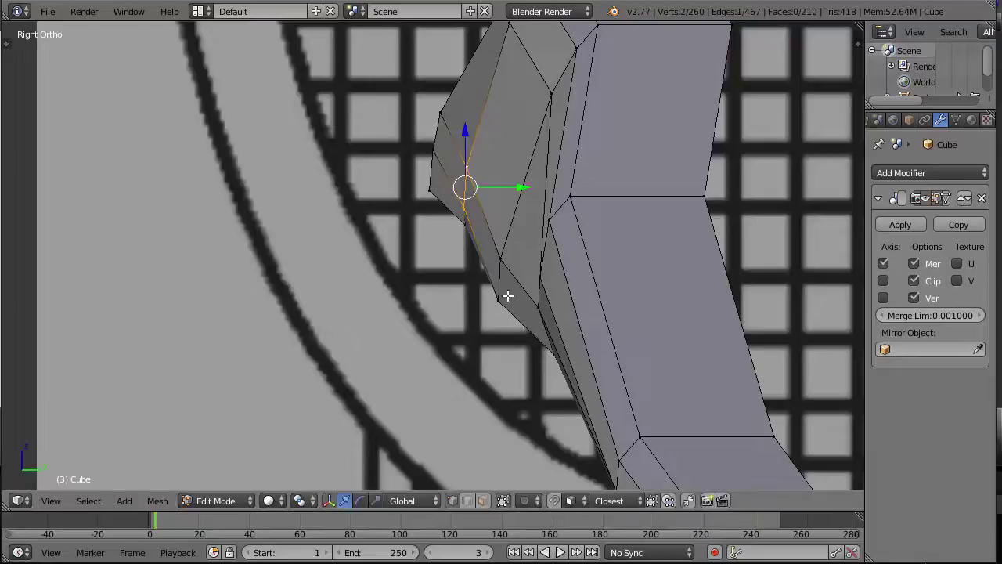
Step: Reveal the hidden geometry and shift the short band edge beside the nose bridge from the side view
key(alt+h)
middle_drag(478, 314, 407, 193)
right_click(418, 167)
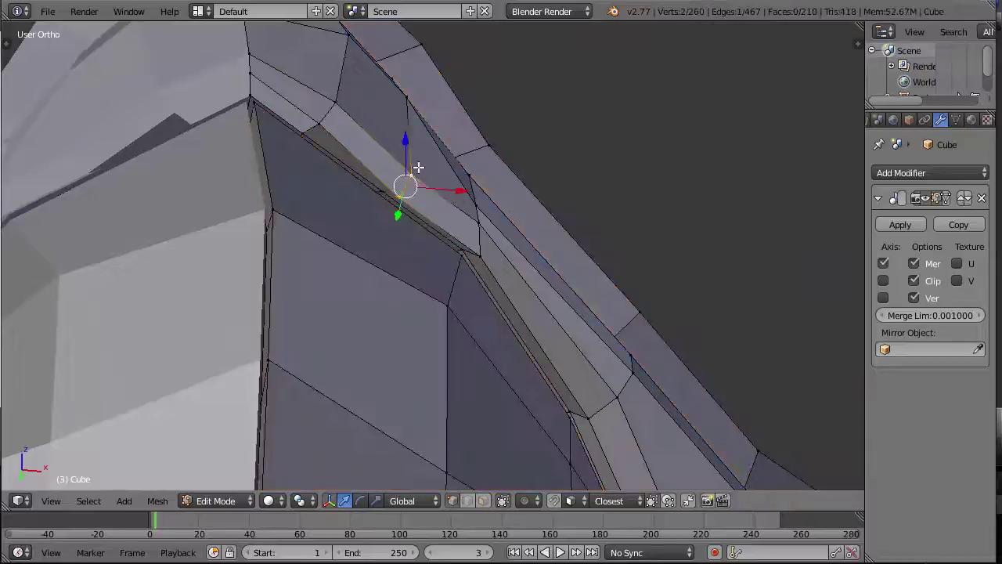
key(KP_3)
key(g)
click(429, 131)
key(z)
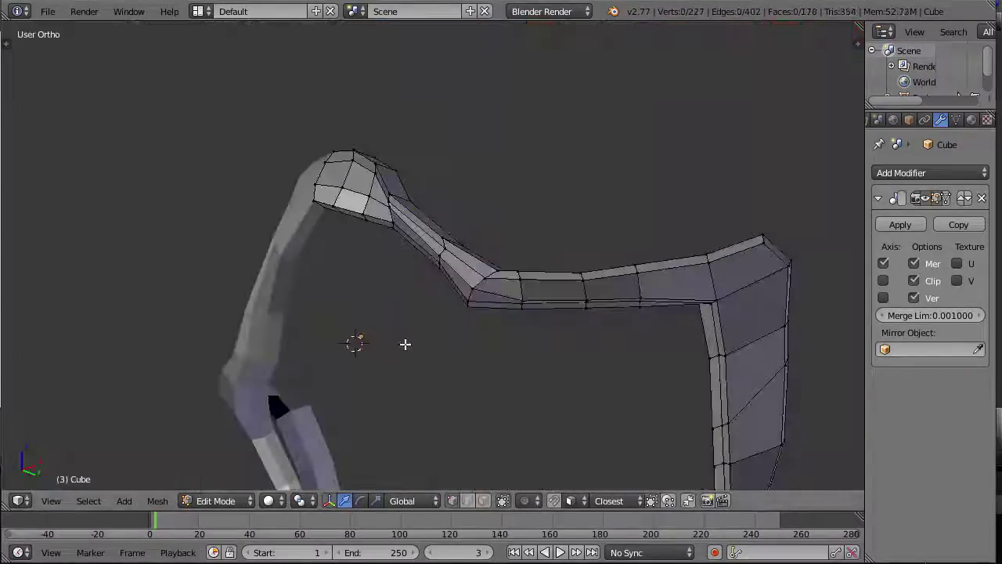
Step: Move the vertex where the nose section meets the narrow cheek band slightly toward the nose to even the contour
middle_drag(405, 345, 368, 380)
scroll(395, 263, up, 3)
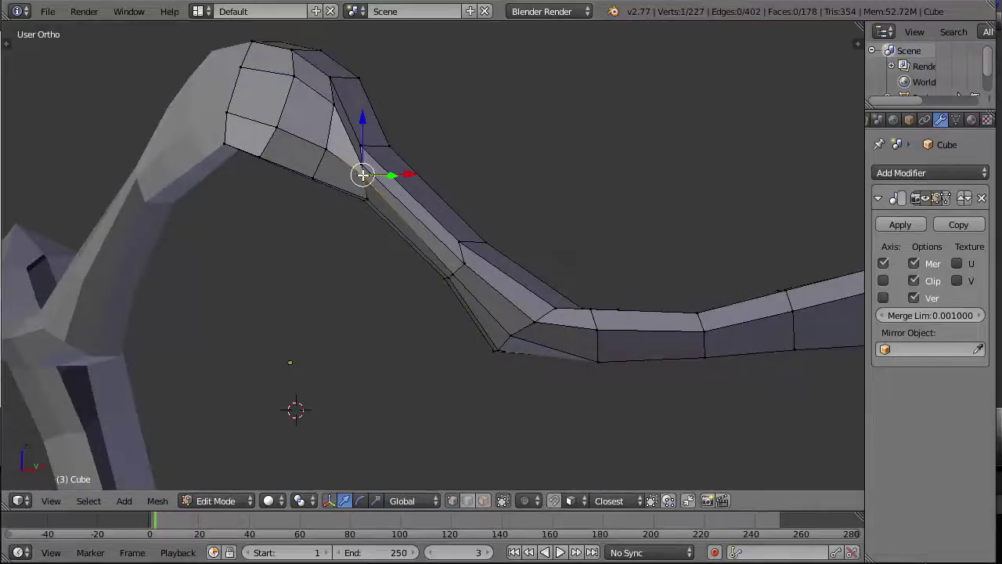
right_click(362, 173)
right_drag(360, 181, 356, 181)
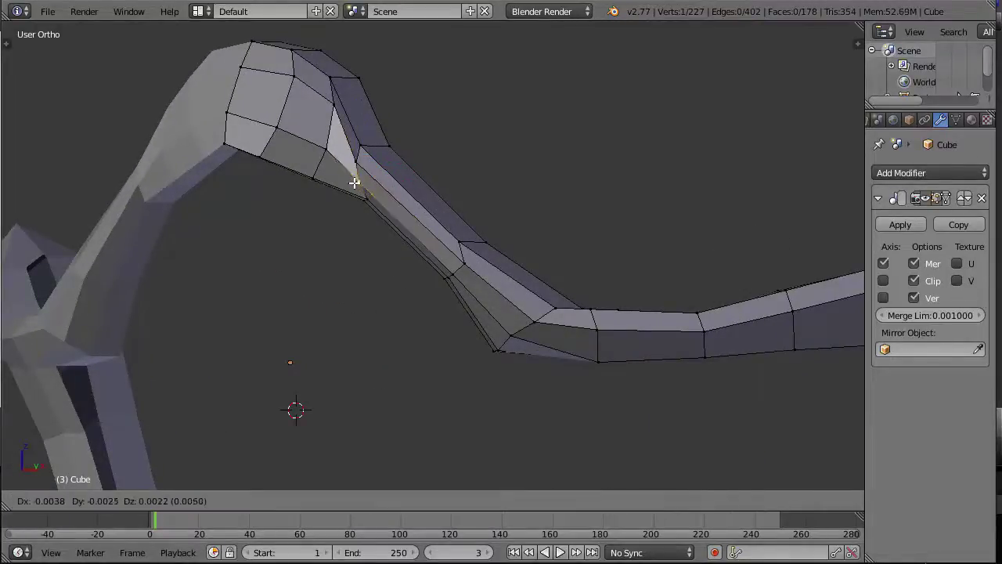
click(355, 181)
middle_drag(366, 200, 460, 273)
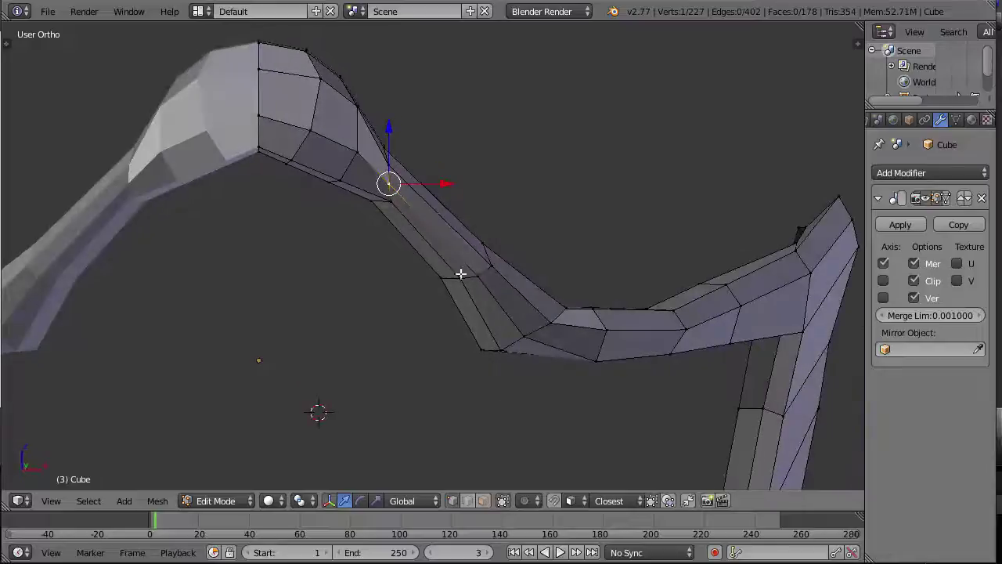
Step: Bring back the rest of the mask and save the file over its existing version
key(ctrl+s)
click(476, 263)
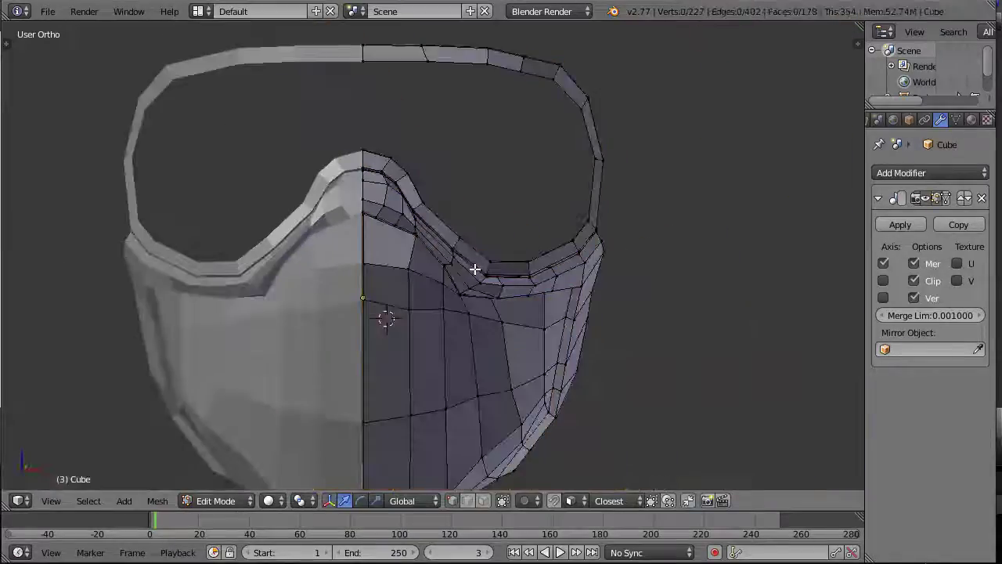
key(ctrl+s)
click(474, 260)
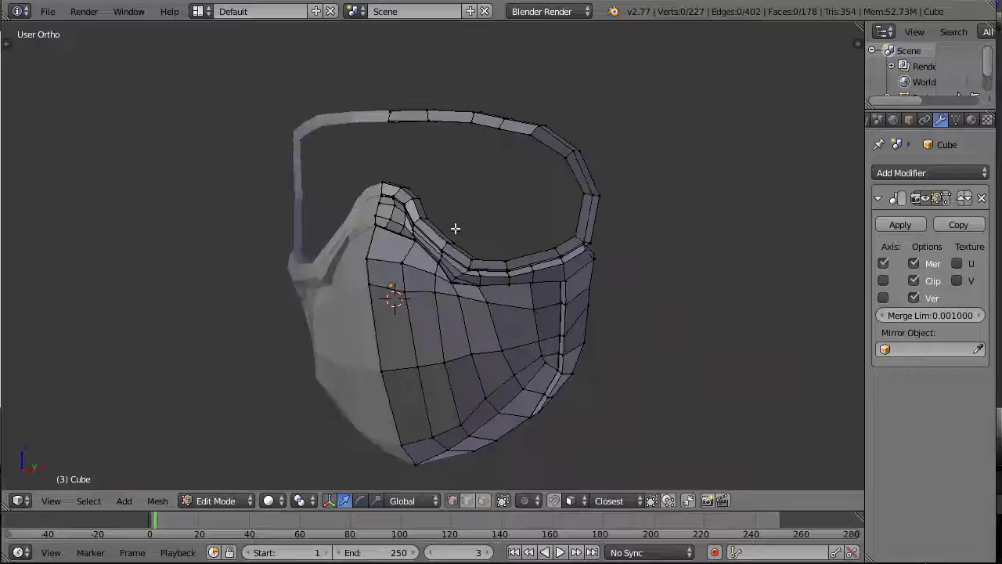
Step: Compare the mask with the front reference drawing, then hide the mesh and examine the marked spike pin points
middle_drag(454, 226, 364, 234)
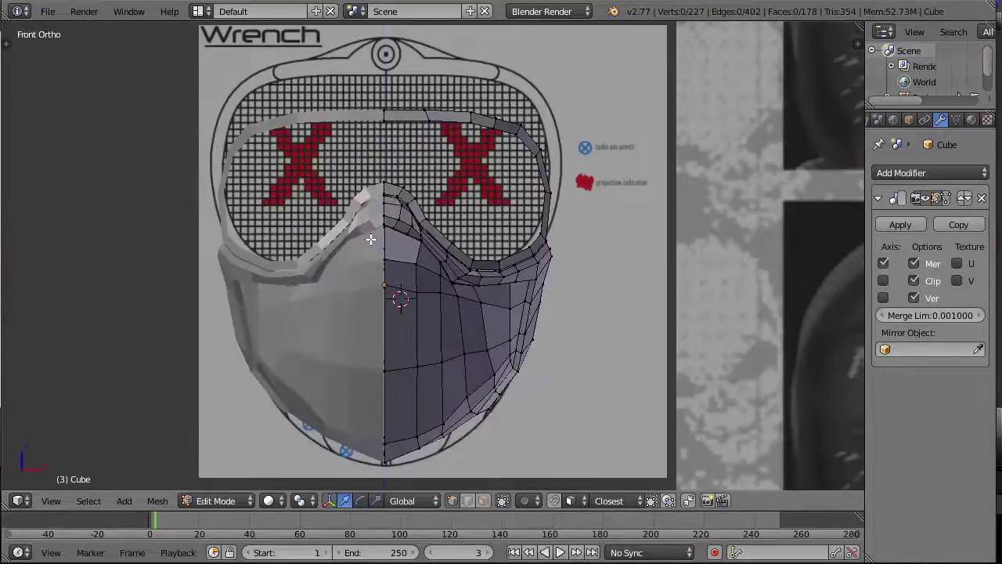
key(z)
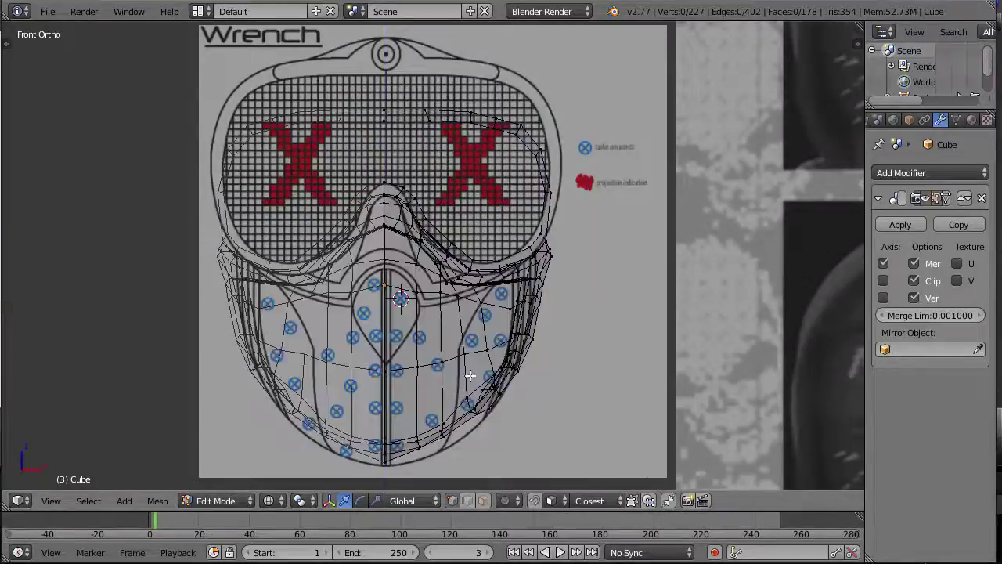
key(z)
key(a)
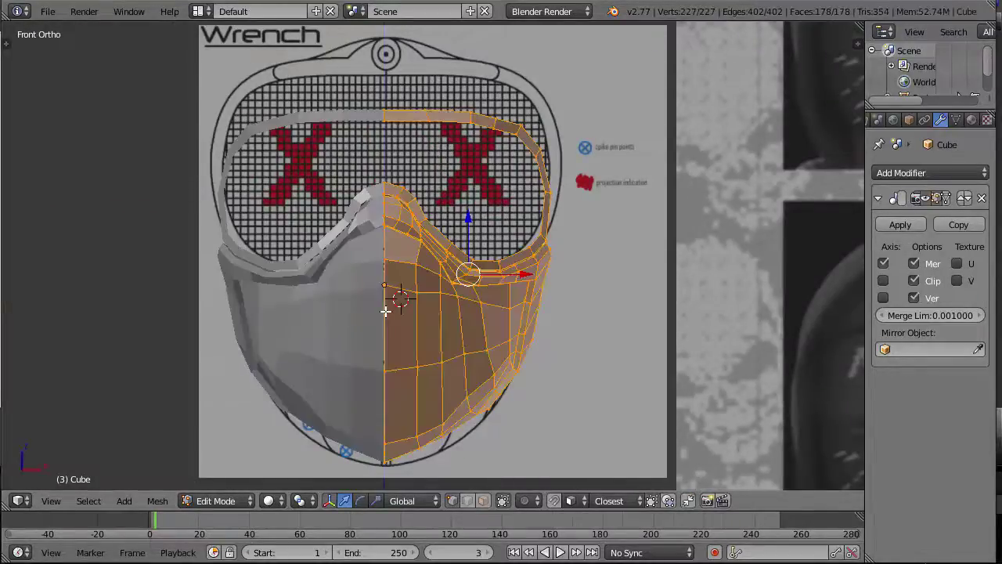
key(h)
scroll(432, 300, down, 4)
scroll(369, 350, up, 3)
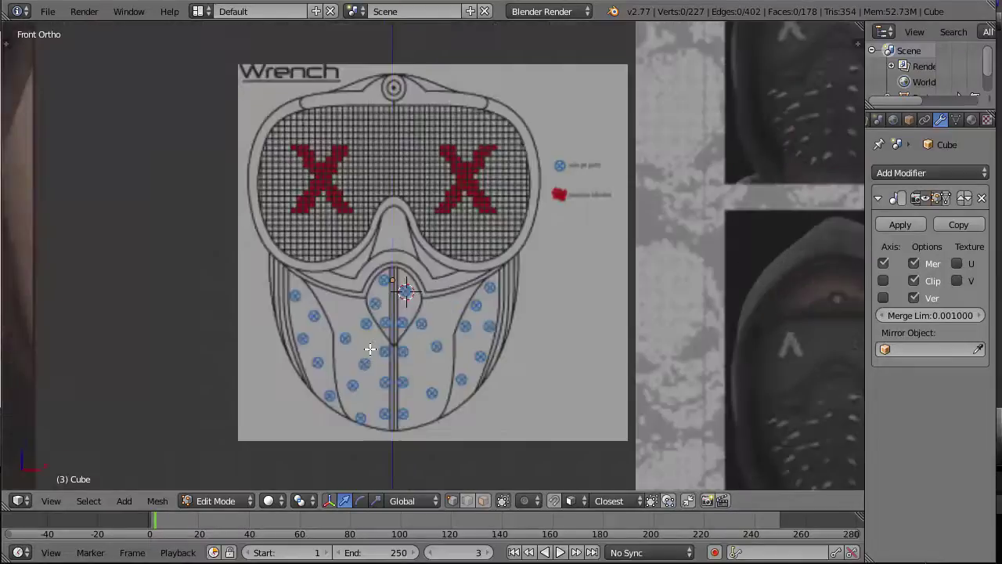
scroll(362, 373, up, 2)
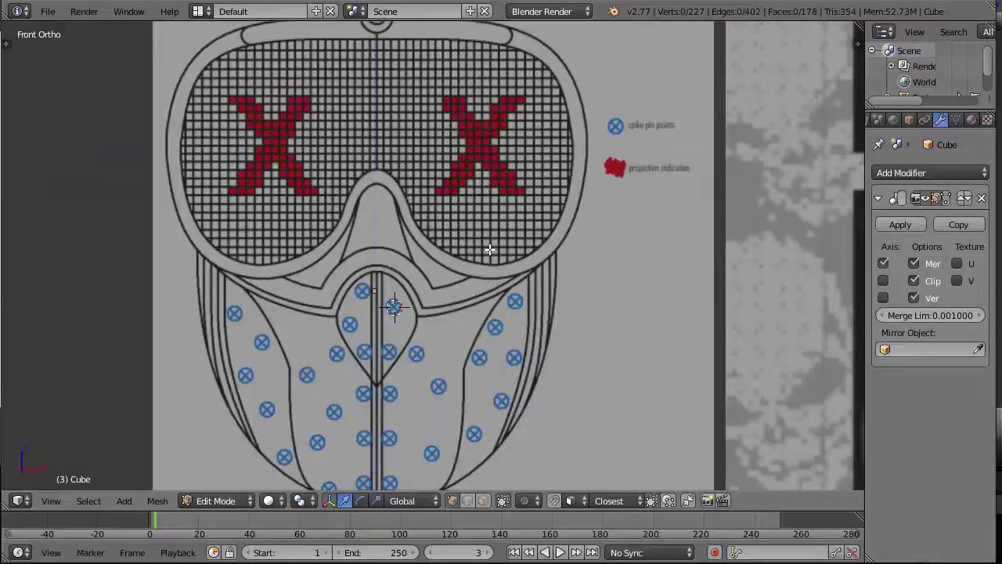
key(Tab)
scroll(416, 282, down, 3)
middle_drag(415, 282, 427, 294)
right_click(427, 295)
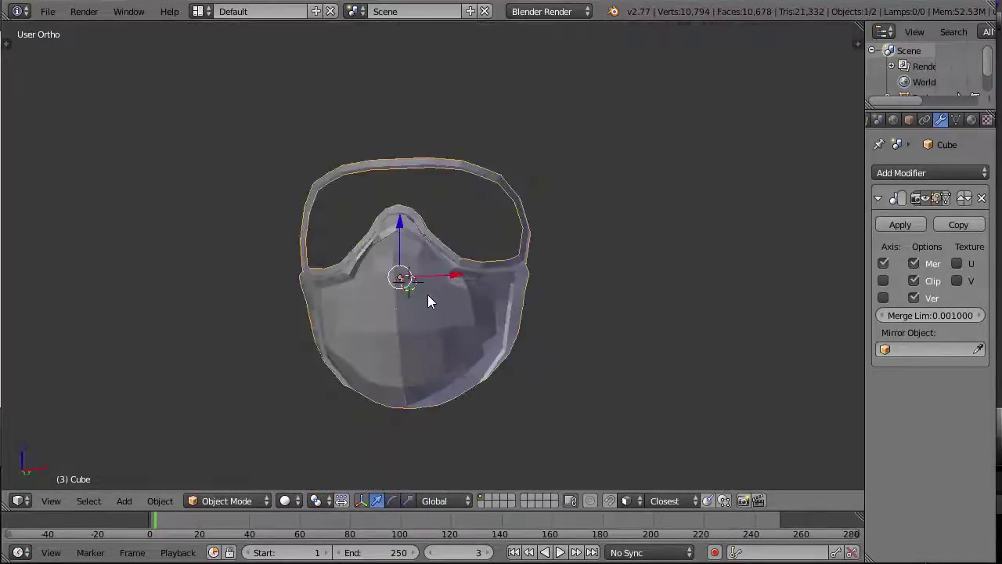
key(Tab)
key(Tab)
key(shift+a)
mouse_move(438, 292)
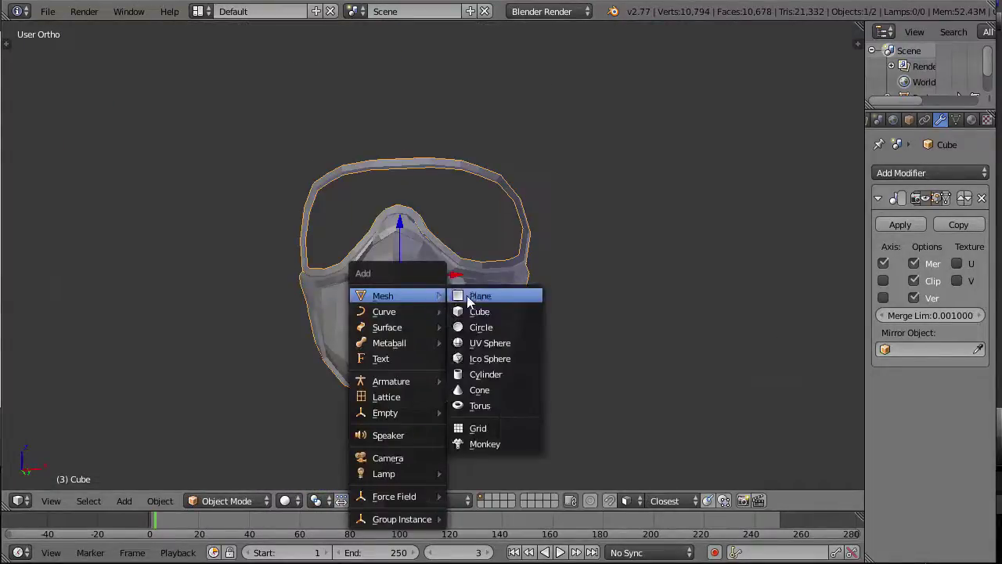
click(463, 310)
scroll(513, 322, down, 3)
key(KP_3)
key(z)
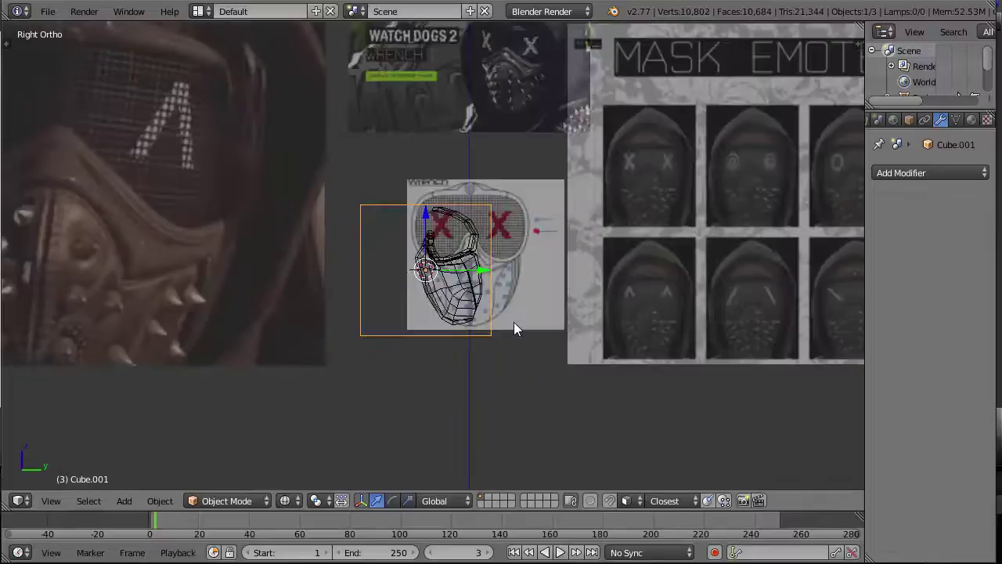
scroll(516, 320, up, 4)
key(s)
click(481, 288)
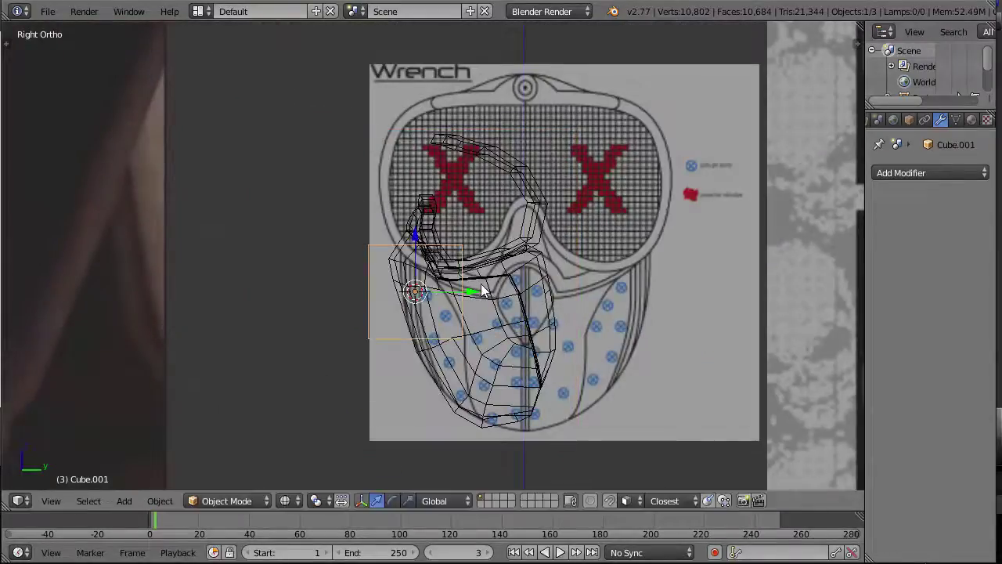
key(KP_1)
key(Tab)
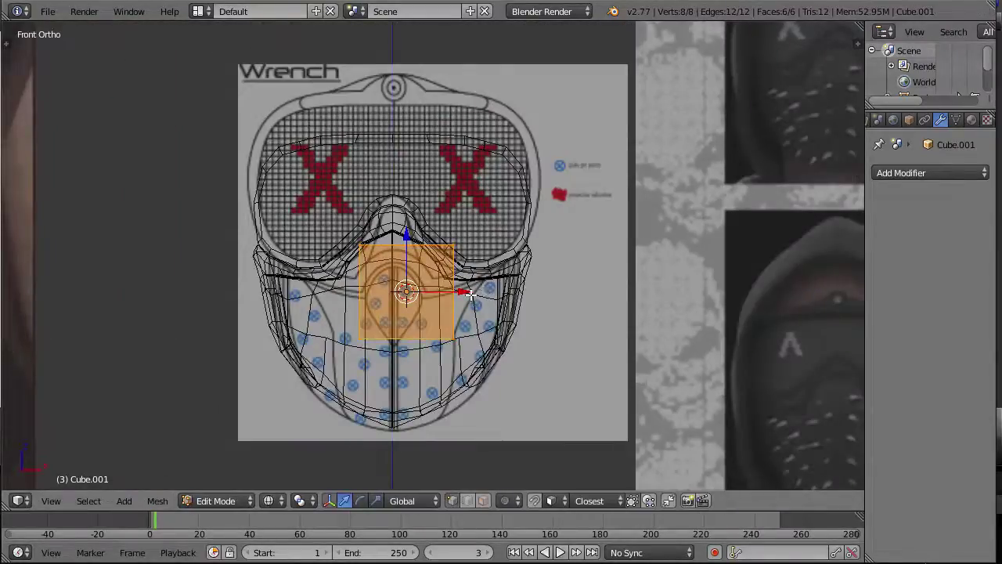
key(Tab)
key(x)
click(433, 290)
Step: Snap the 3D cursor to the mask's origin and add a plane there as a new object
right_click(433, 289)
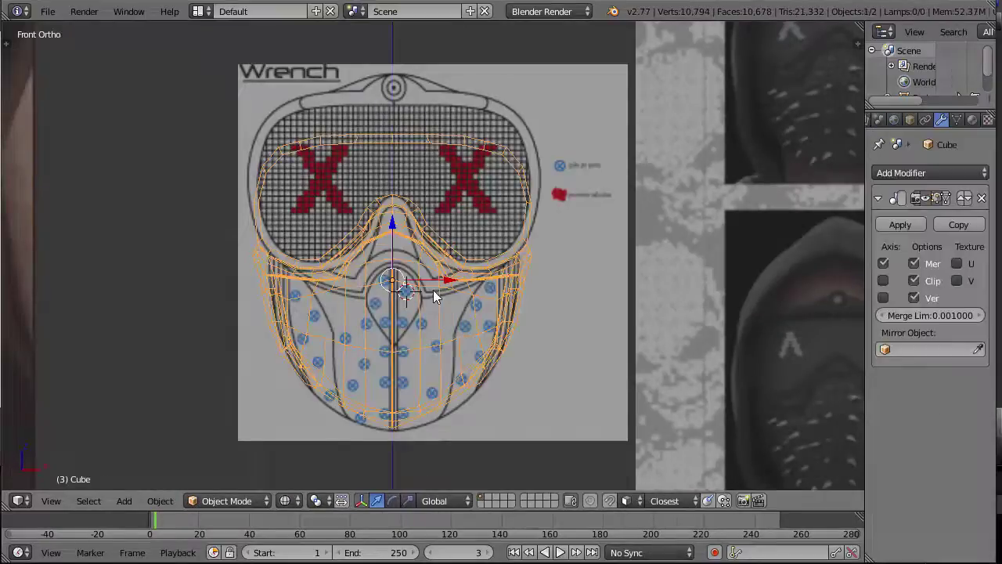
key(shift+s)
click(428, 305)
key(shift+a)
mouse_move(428, 293)
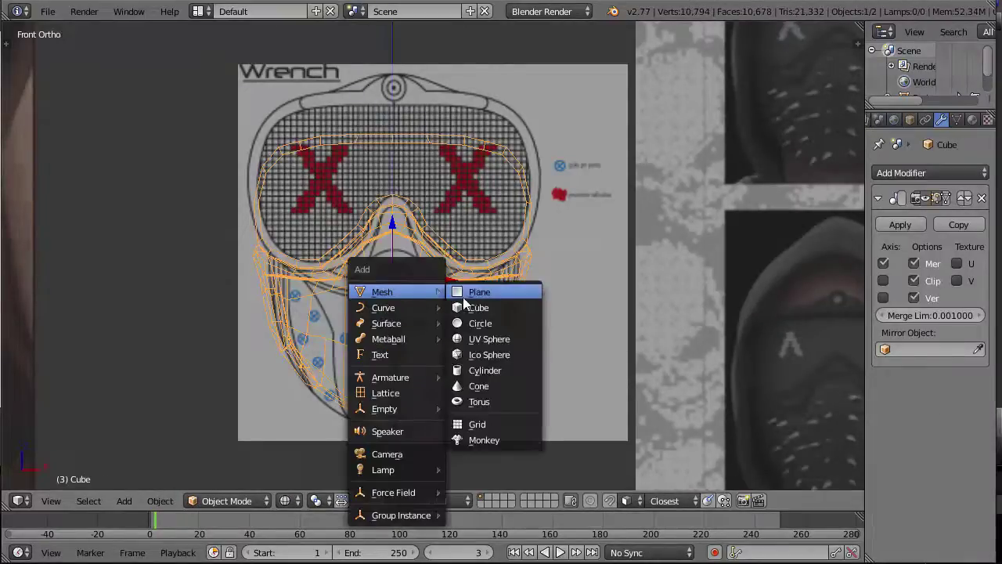
click(479, 292)
Step: Rotate the plane's mesh 90 degrees in the side view so it stands upright facing the front
key(KP_3)
key(Tab)
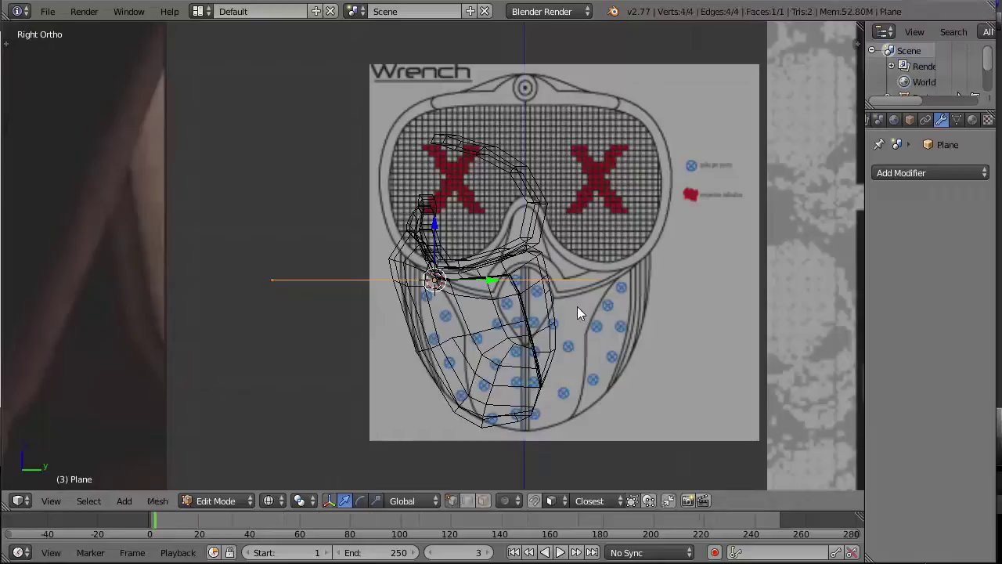
text(r90)
key(Return)
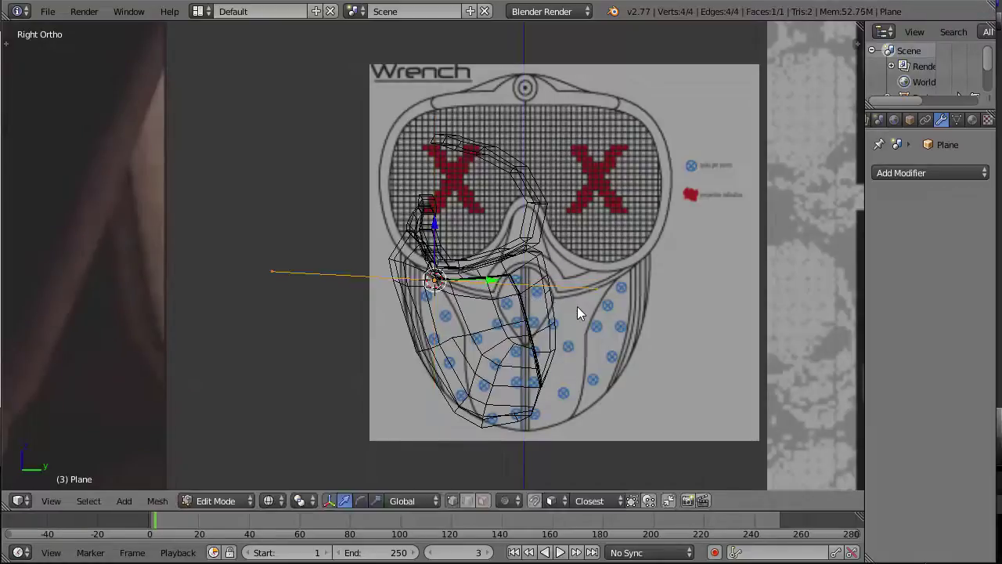
text(r90)
key(Return)
key(KP_1)
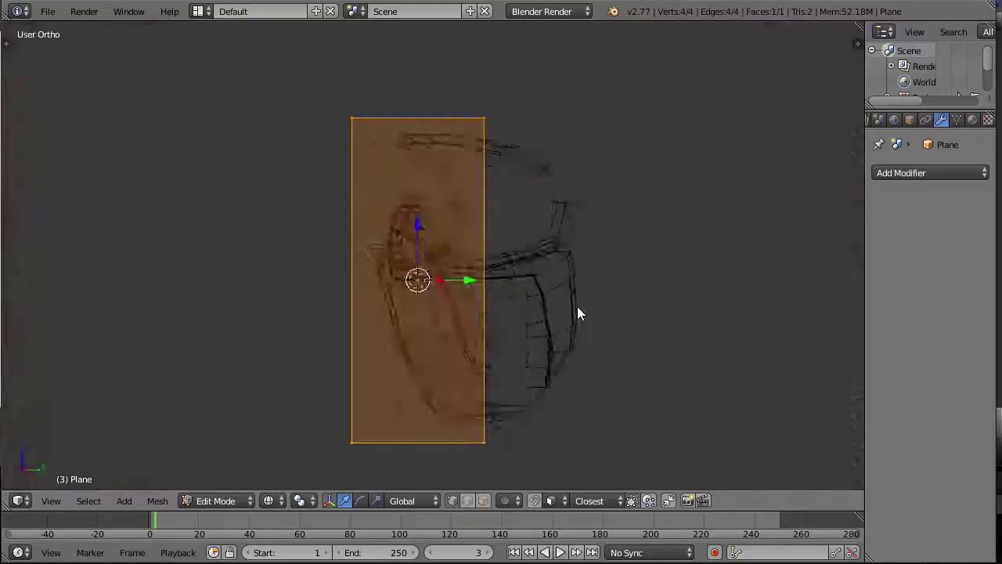
Step: Scale the plane down and move it to the empty area beside the mask in the front view
key(s)
click(459, 290)
key(z)
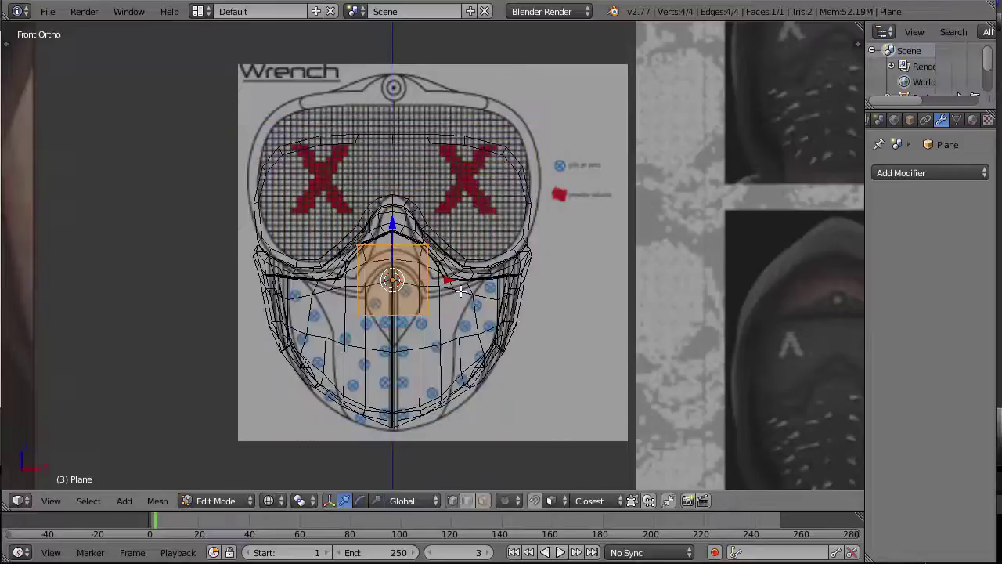
key(g)
click(689, 331)
key(z)
key(s)
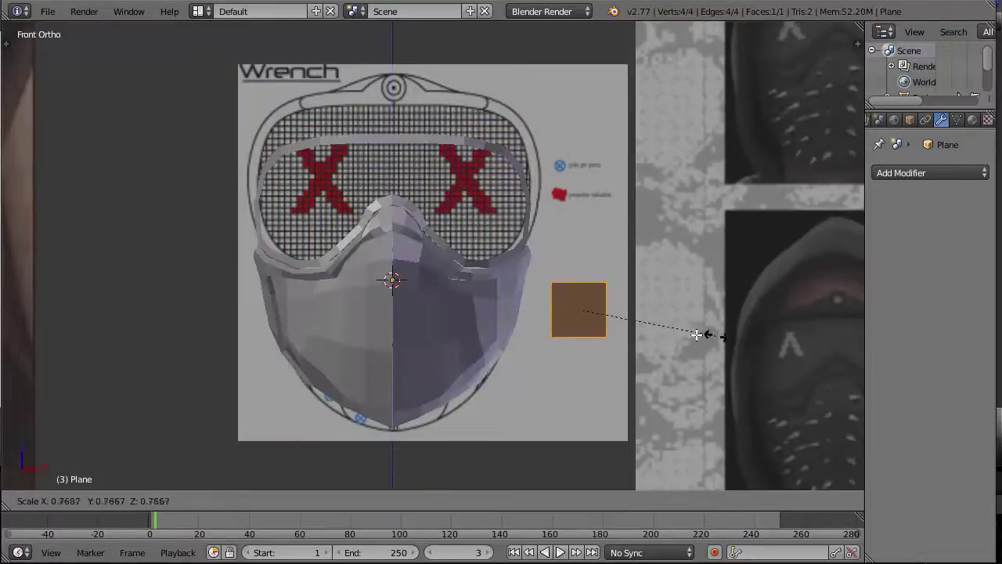
click(639, 319)
Step: Place the plane over the uppermost spike pin point on the outer cheek and scale it to about 0.51
key(KP_3)
scroll(640, 320, up, 4)
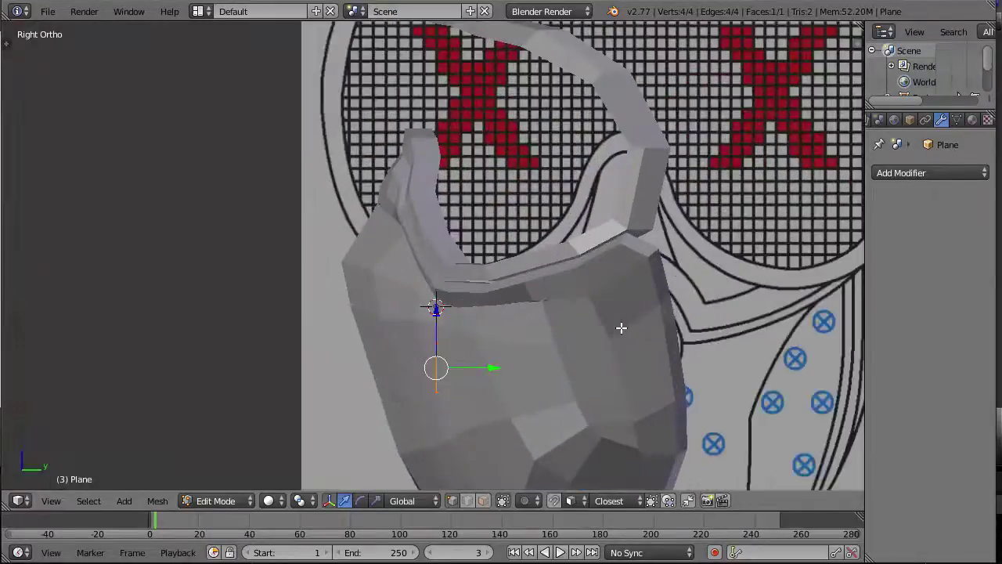
key(KP_1)
key(z)
key(g)
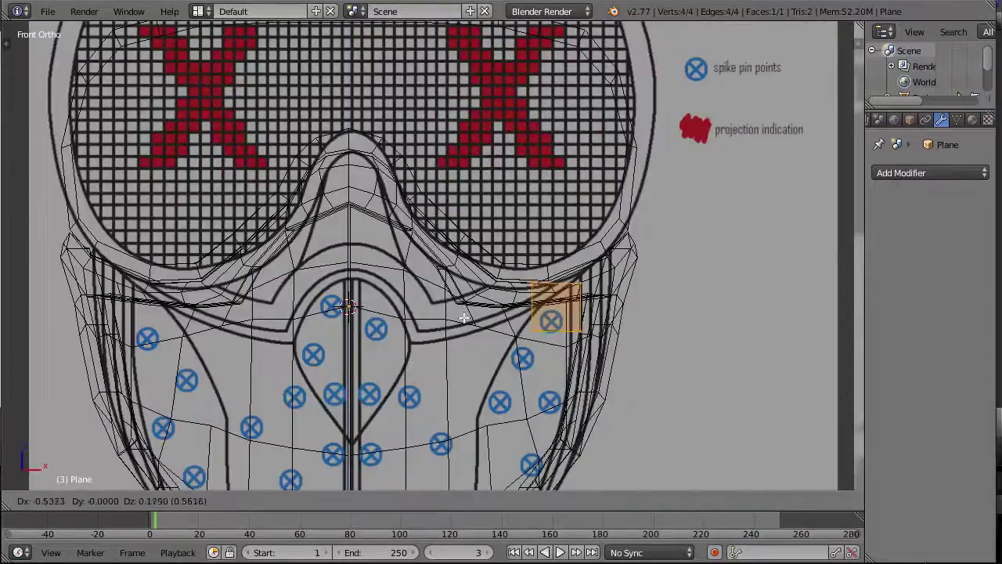
click(456, 323)
key(s)
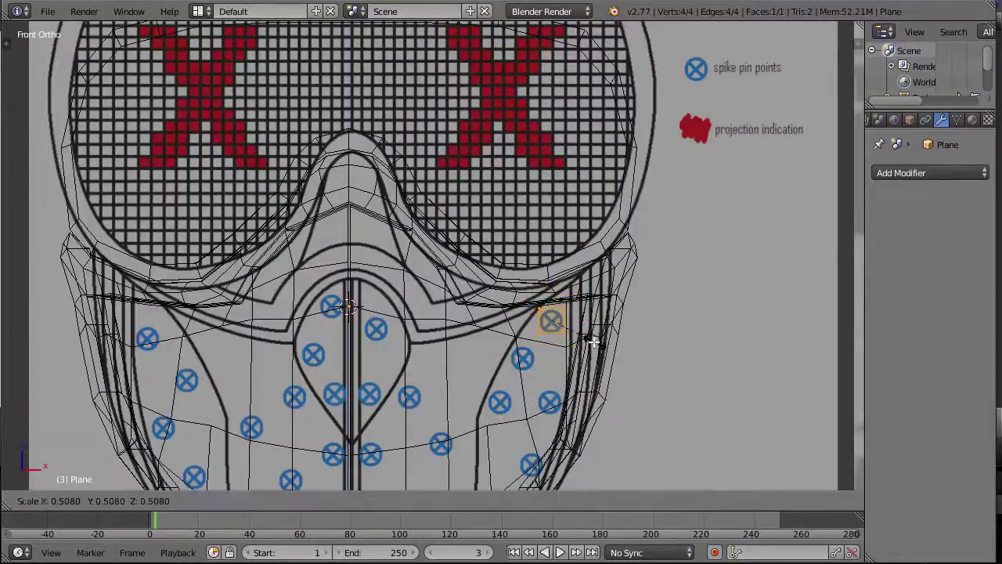
click(592, 342)
Step: Extrude the plane forward, merge its front face into a single point to form a spike, and select the whole spike
key(KP_3)
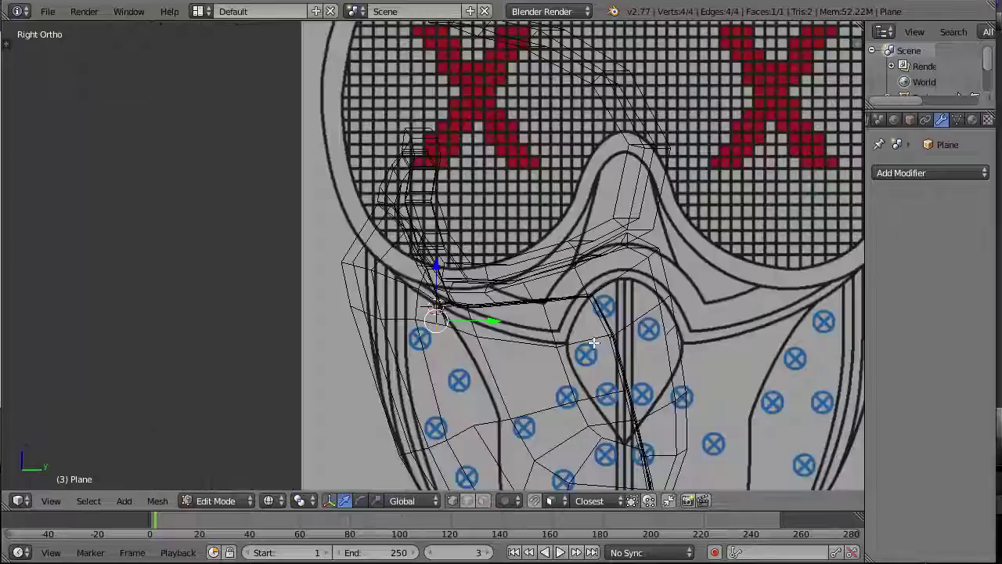
key(e)
click(567, 342)
key(w)
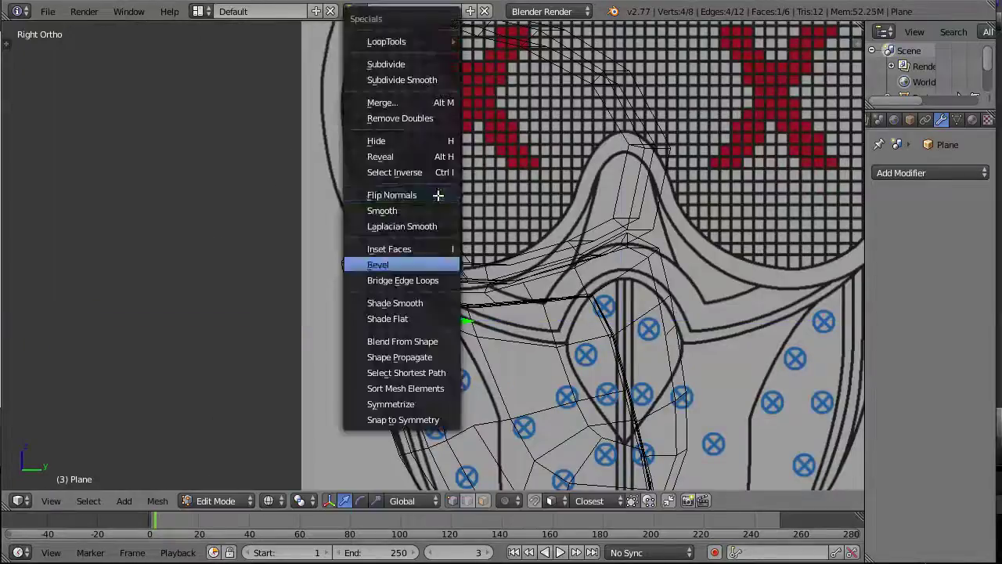
click(407, 102)
click(407, 105)
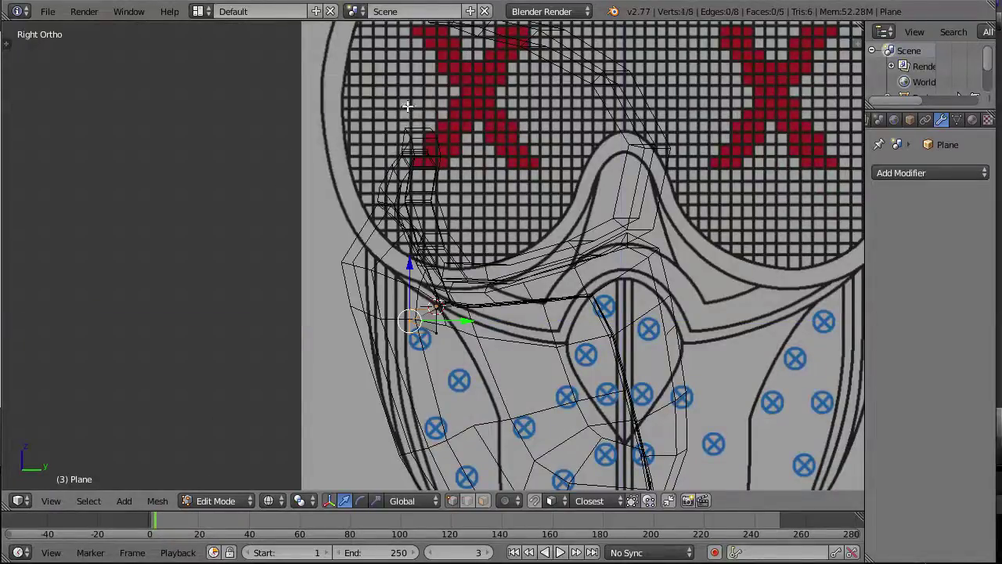
middle_drag(444, 238, 558, 338)
key(a)
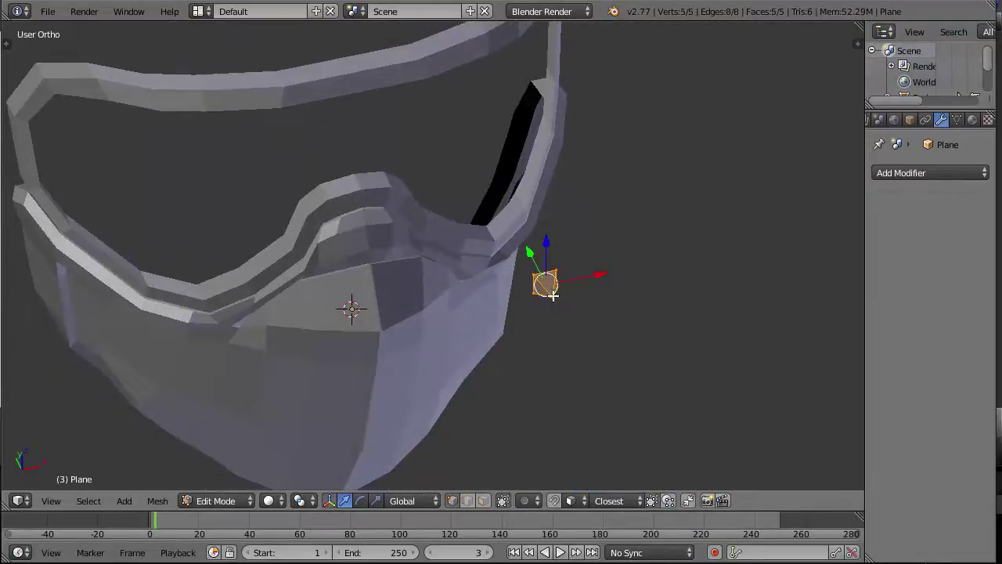
Step: In the wireframe front view, move the spike onto the upper pin point just beside the centre strip, on the positive X side
key(KP_1)
key(z)
key(g)
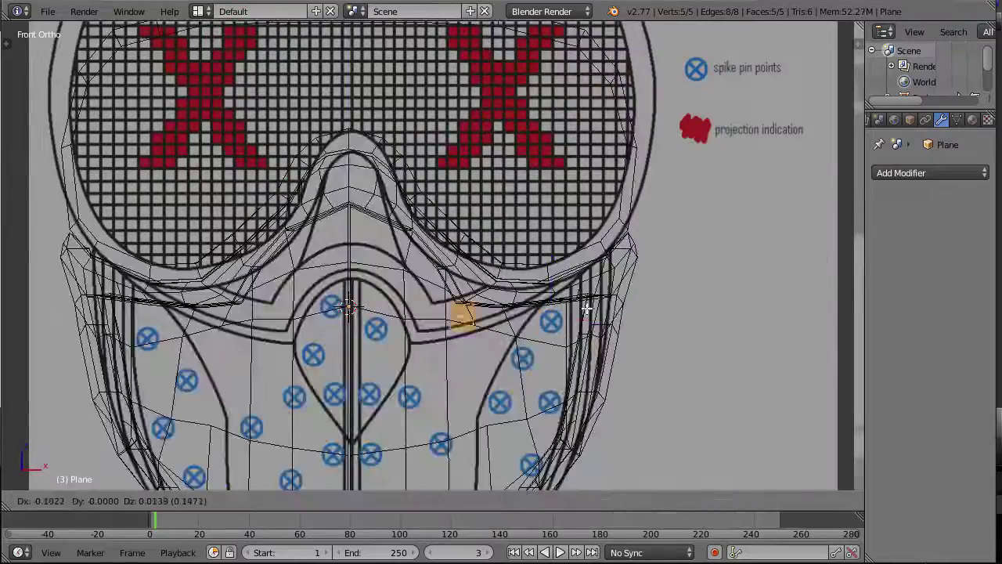
click(539, 316)
shift+scroll(539, 316, down, 4)
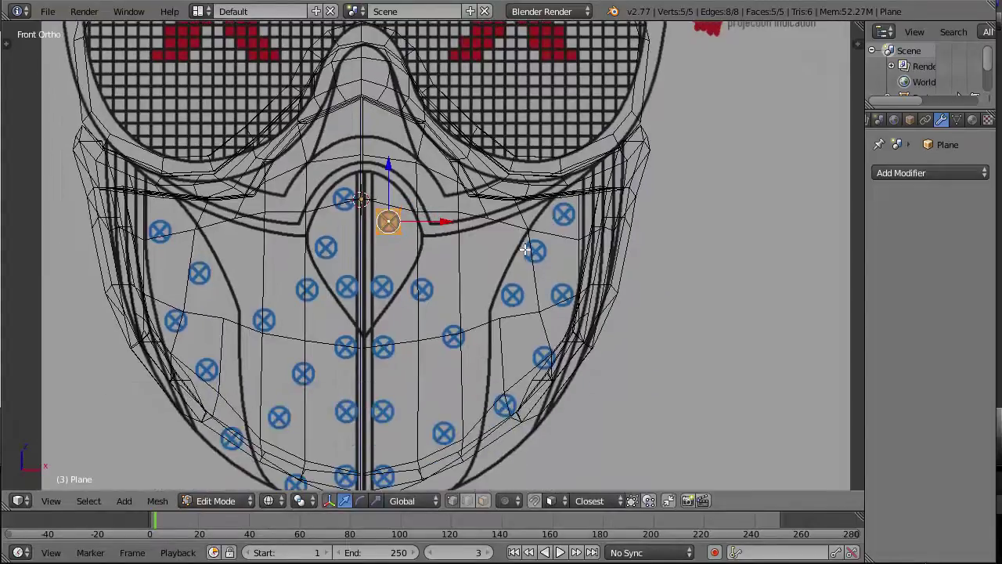
Step: Duplicate the spike onto the two pin points flanking the centre strip in the row below
key(shift+d)
click(517, 328)
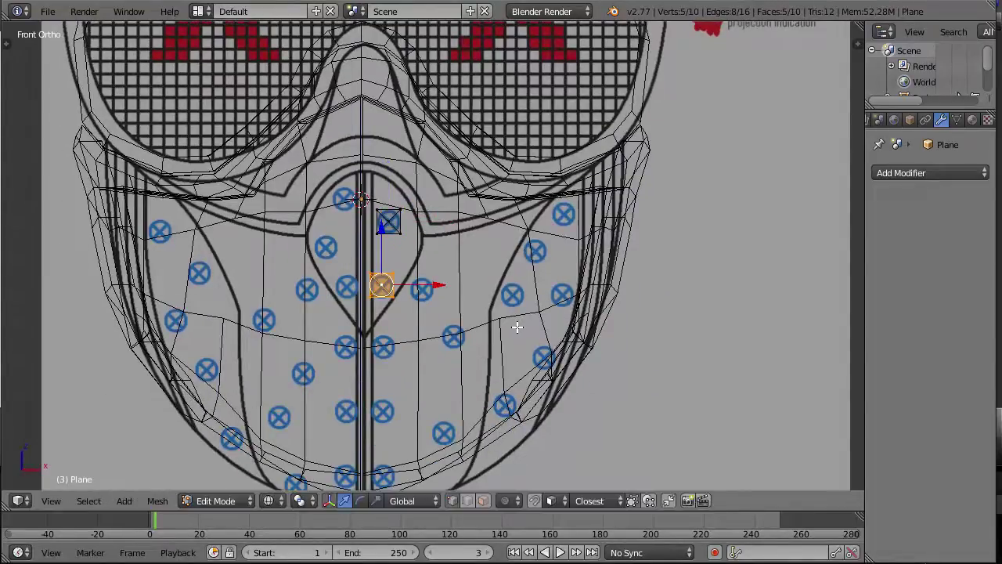
key(shift+d)
click(484, 328)
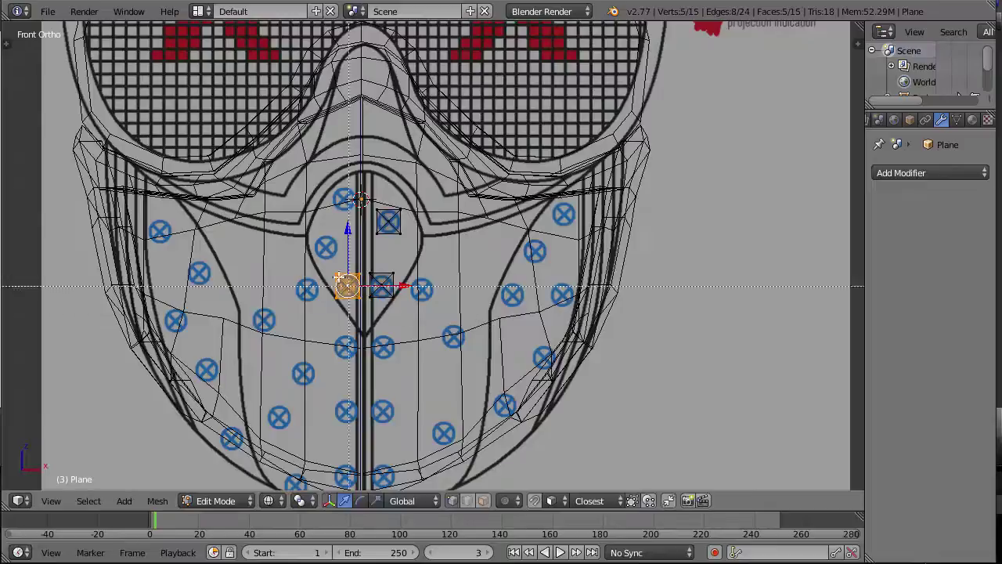
Step: Duplicate the pair of flanking spikes down to each of the three lower rows of pin points along the centre strip
key(shift+d)
right_click(404, 257)
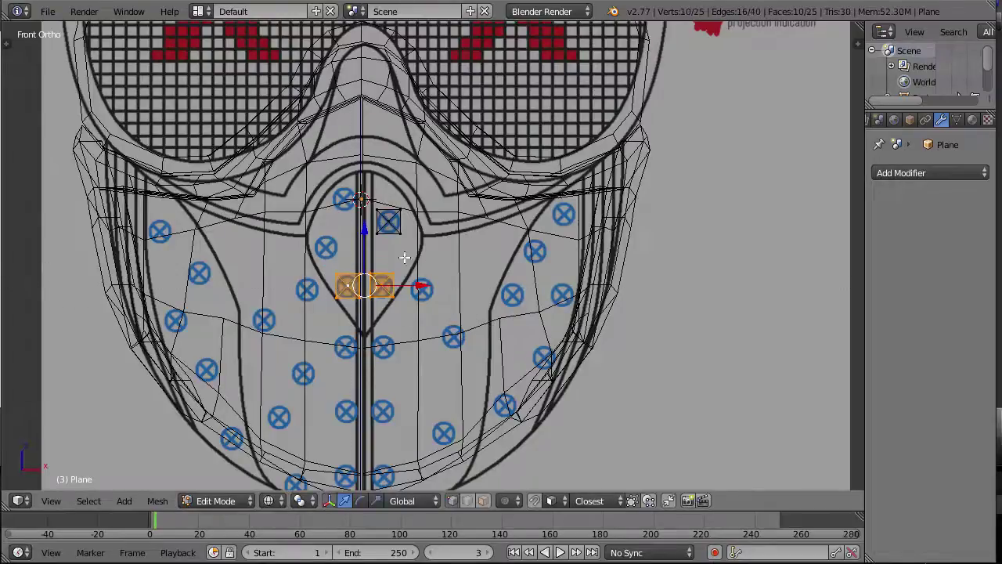
key(g)
key(z)
click(364, 294)
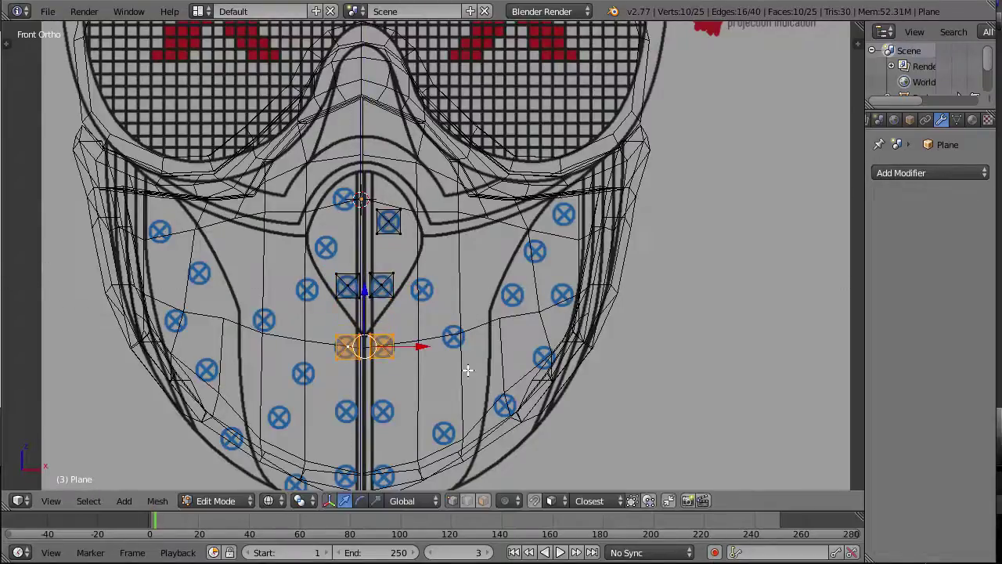
shift+middle_drag(527, 377, 516, 300)
key(shift+d)
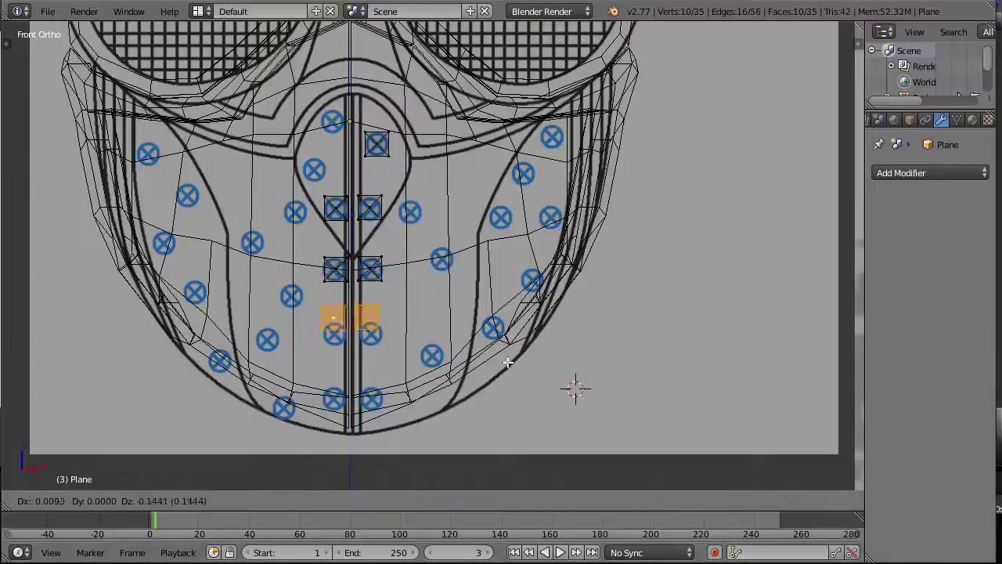
click(575, 388)
click(576, 389)
key(shift+d)
click(573, 452)
Step: Duplicate a single spike onto the scattered inner and outer cheek pin points on the positive X half
key(shift+d)
click(434, 211)
key(shift+d)
click(465, 266)
key(shift+d)
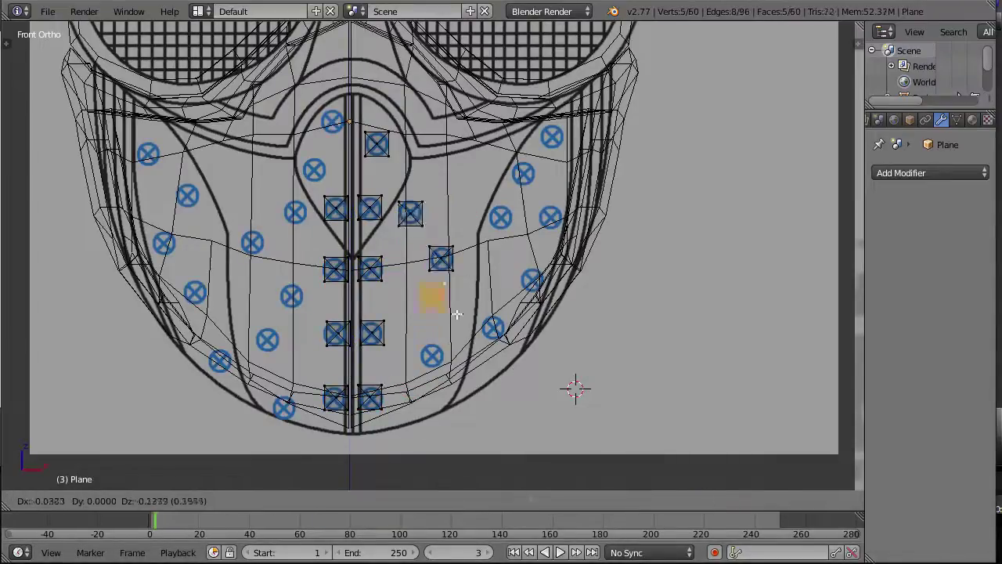
click(601, 93)
key(shift+d)
click(600, 173)
Step: Duplicate the spike onto the remaining pin points of the opposite half, from the centre area out to the cheek
key(shift+d)
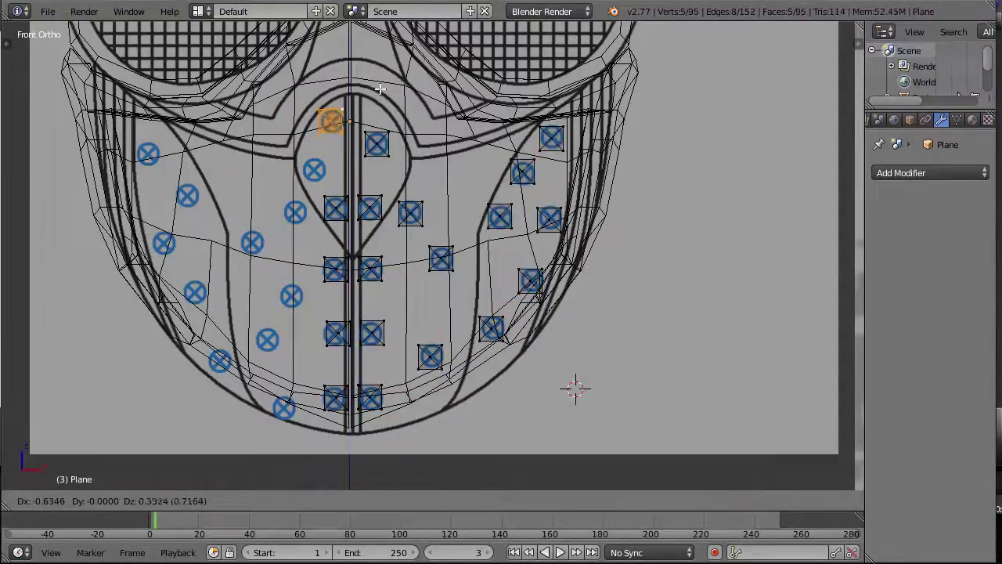
click(340, 268)
key(shift+d)
click(333, 379)
key(shift+d)
click(213, 216)
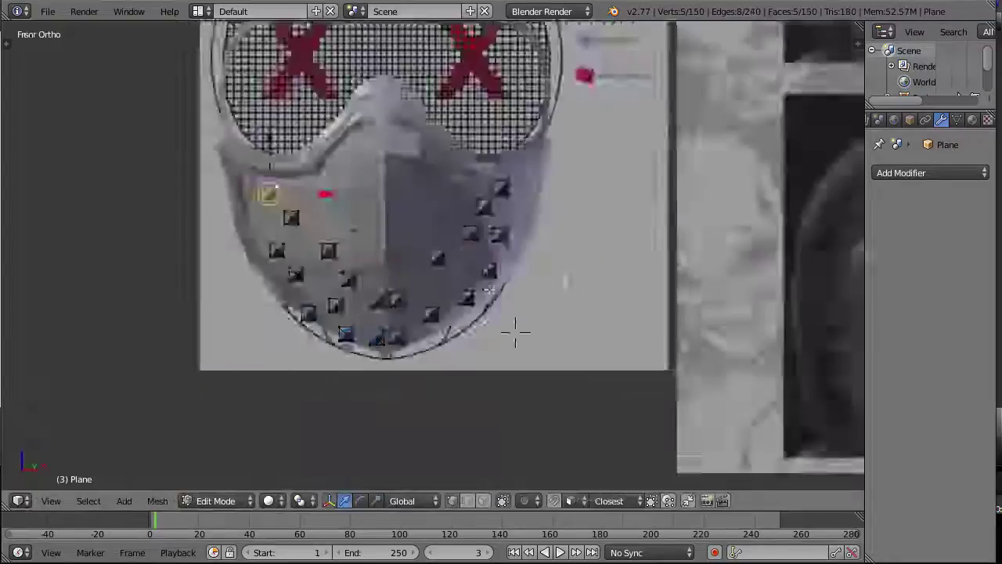
Step: Move the uppermost spike beside the centre strip back along the Y axis until it meets the mask surface in the side view
key(KP_3)
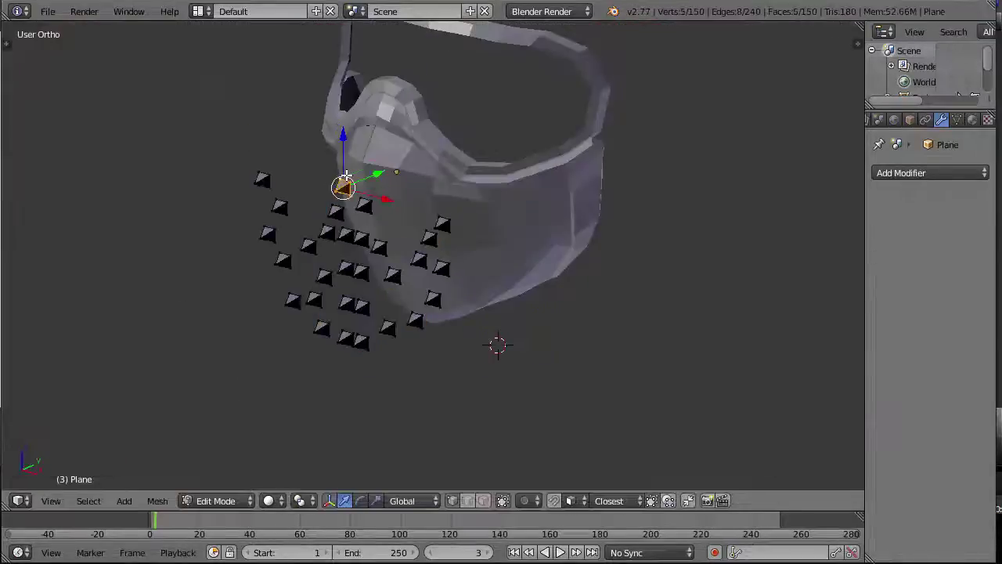
key(g)
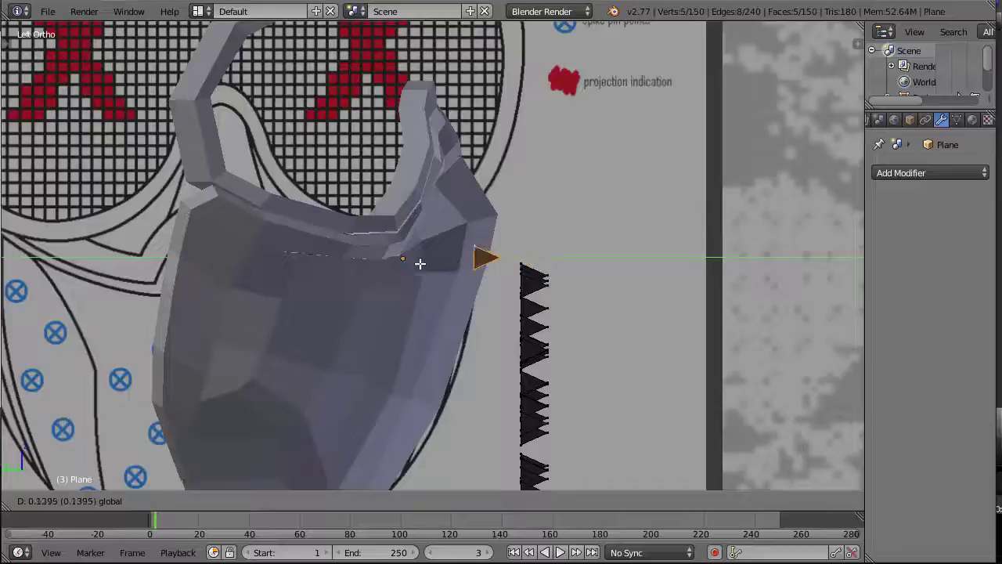
click(419, 264)
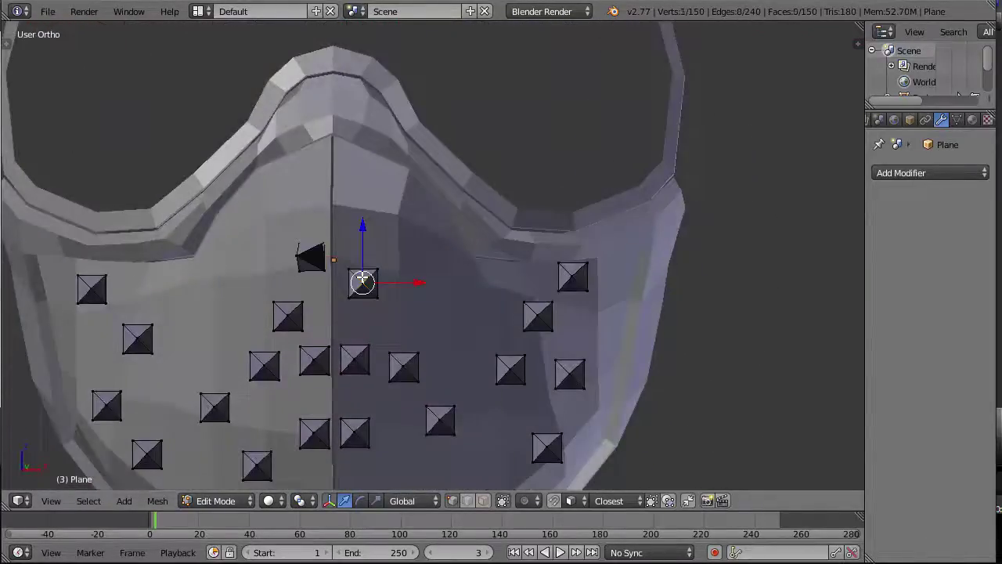
Step: Rotate the spikes along the centre strip in the side view to follow the slope of the mask's front
key(KP_3)
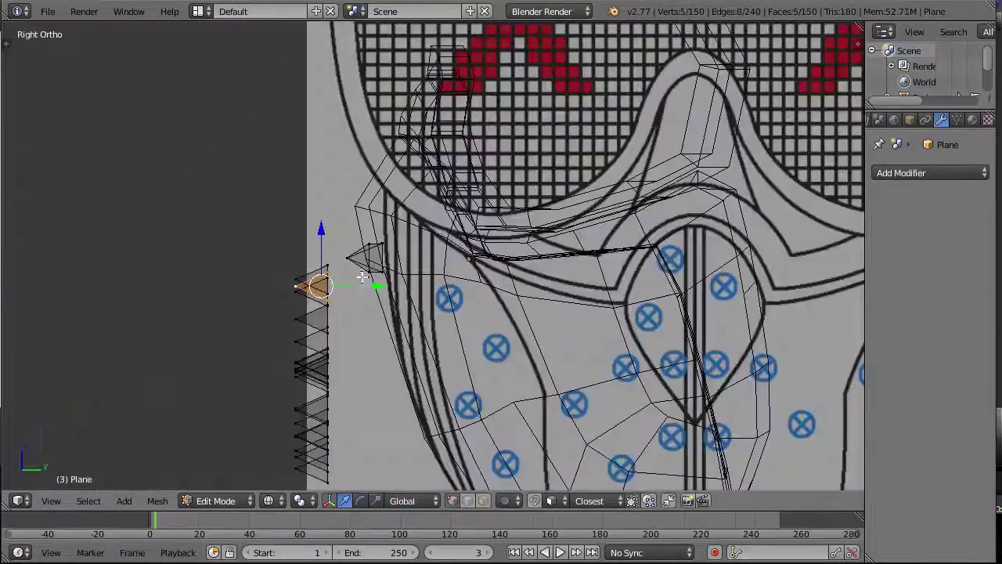
key(r)
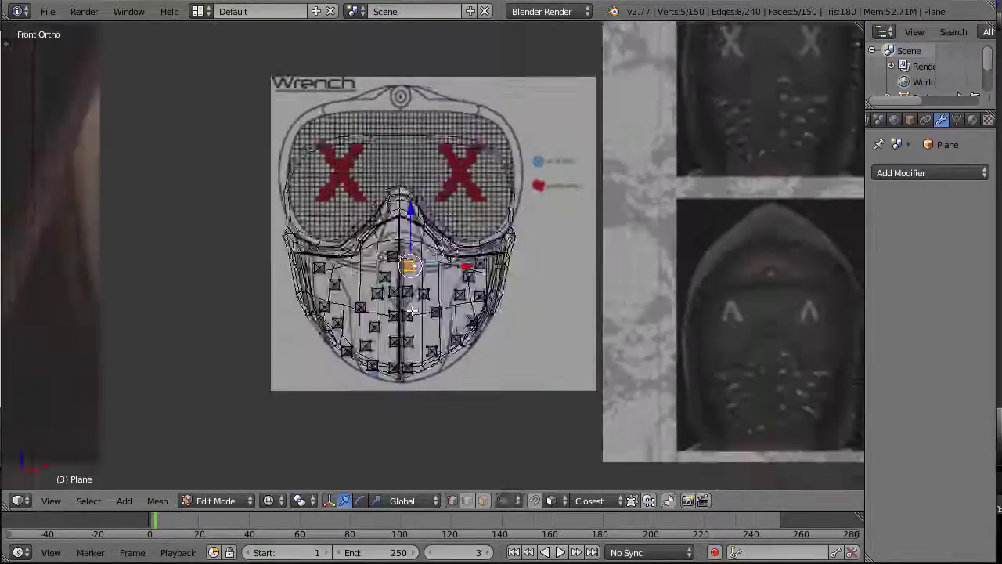
key(KP_3)
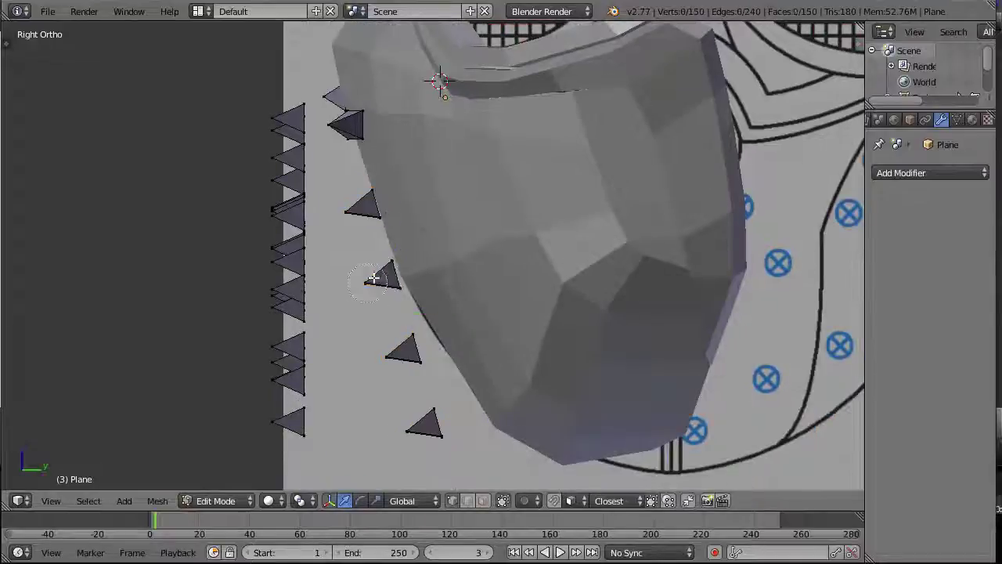
key(z)
click(377, 278)
right_click(377, 278)
key(r)
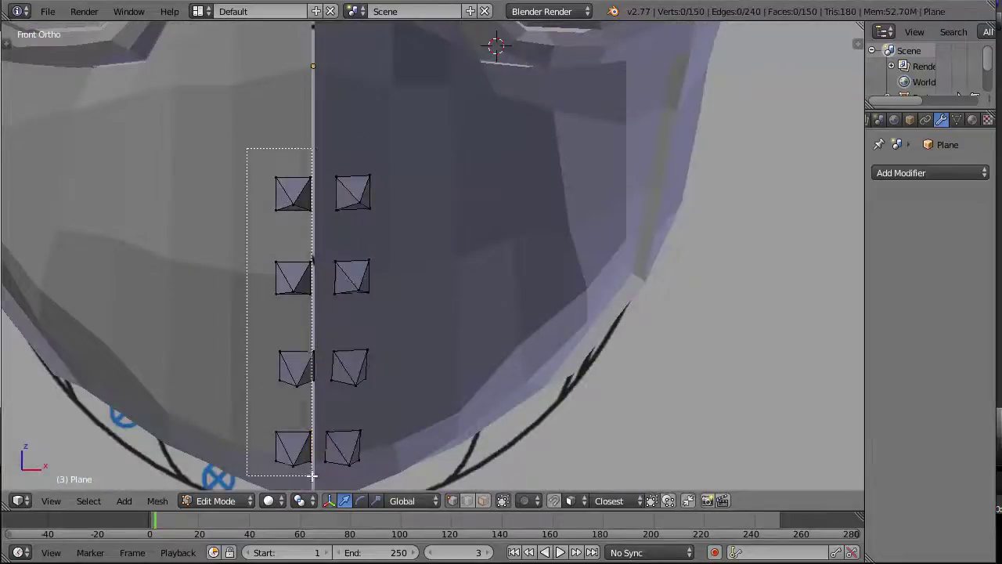
Step: Select the column of four spikes on the negative X side of the centre strip and show it from above in wireframe
drag(312, 475, 320, 479)
key(z)
key(KP_7)
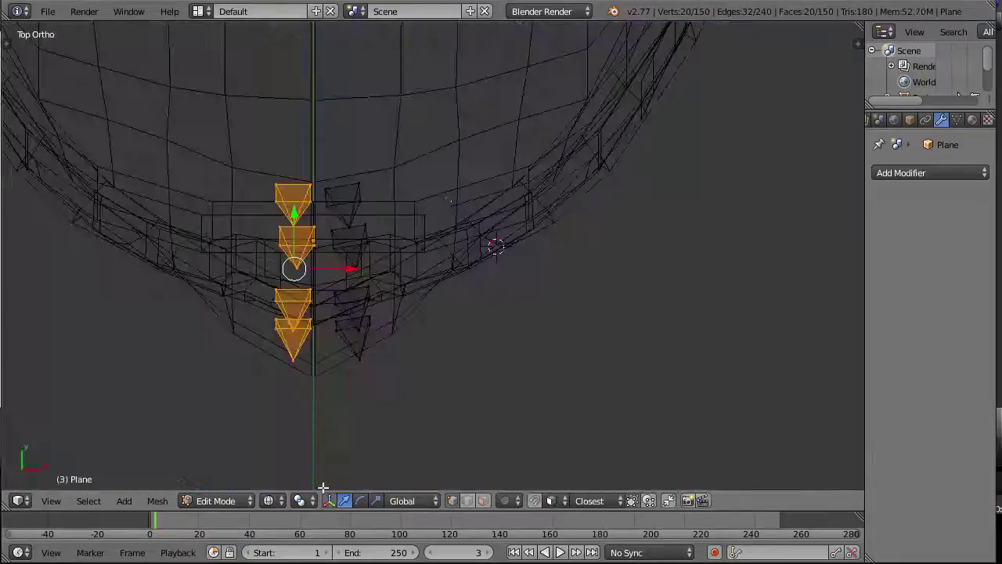
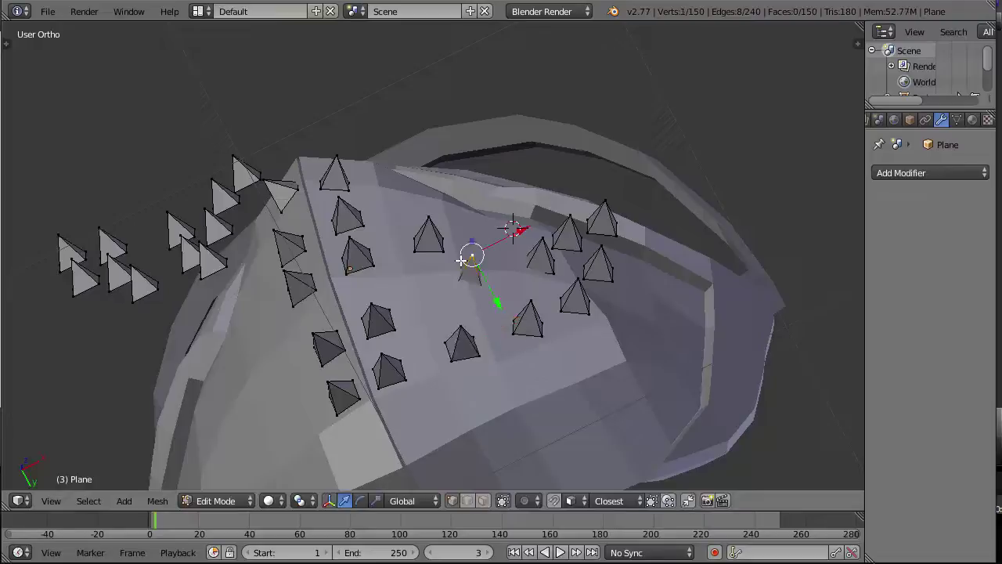
Step: Select a whole spike on the positive X cheek and rotate it to align with the mask surface
middle_drag(491, 312, 358, 193)
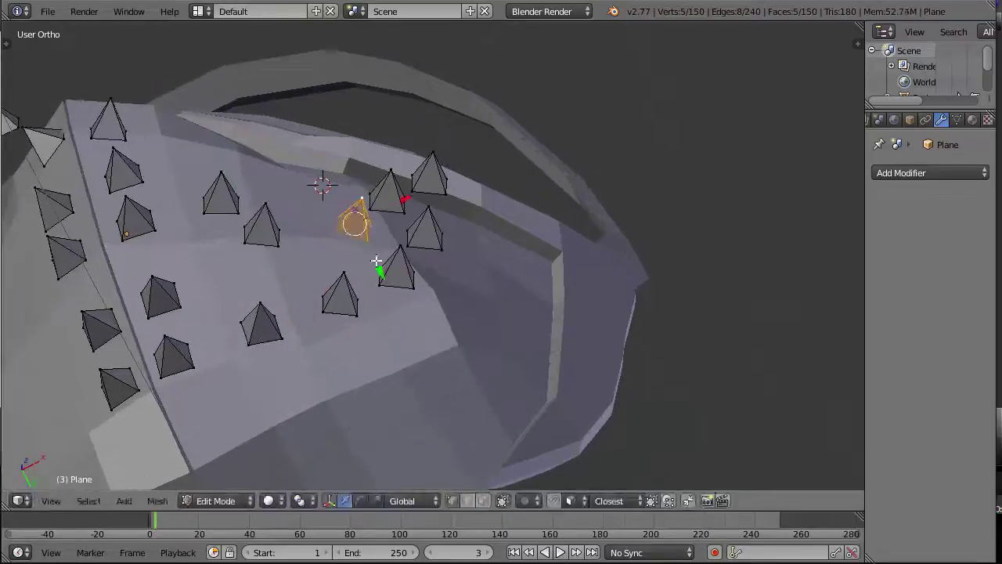
mouse_move(377, 261)
middle_down()
mouse_move(394, 316)
mouse_move(347, 273)
mouse_move(279, 416)
mouse_move(462, 422)
mouse_move(565, 341)
middle_up()
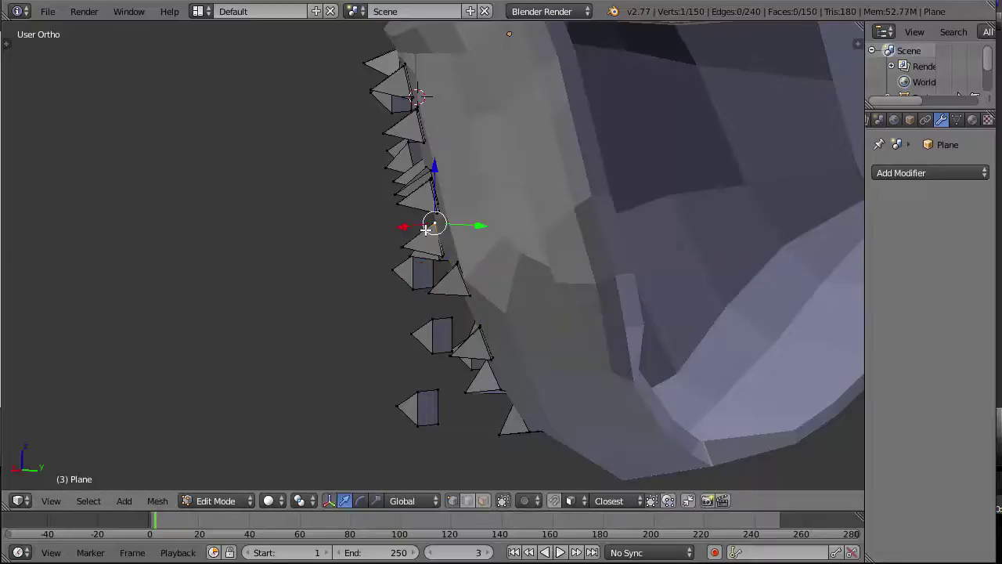
key(l)
key(r)
click(519, 233)
middle_drag(519, 233, 451, 189)
Step: Select an upper outer cheek spike and rotate it from the front view to follow the cheek's curvature
right_click(397, 165)
key(l)
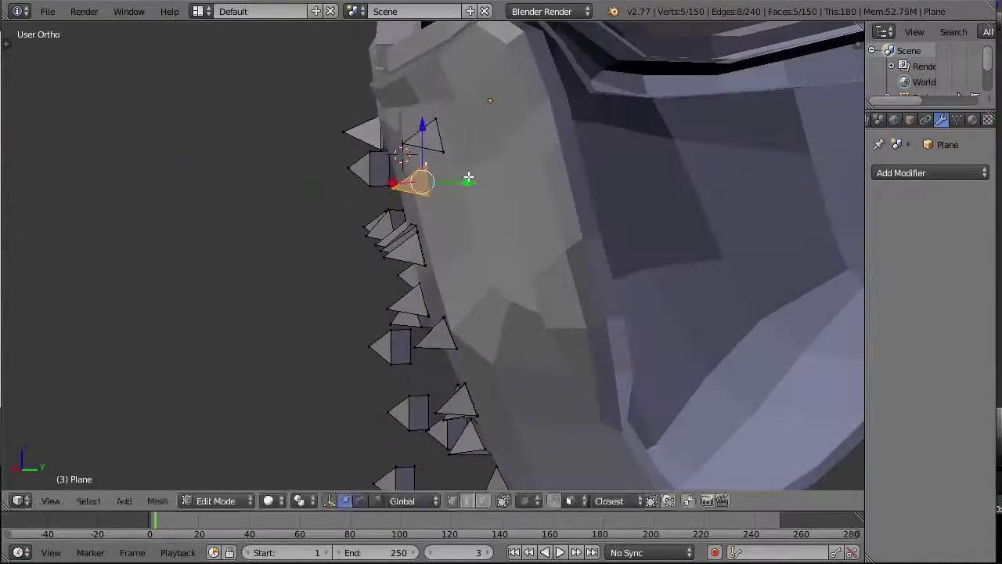
key(KP_1)
key(r)
key(z)
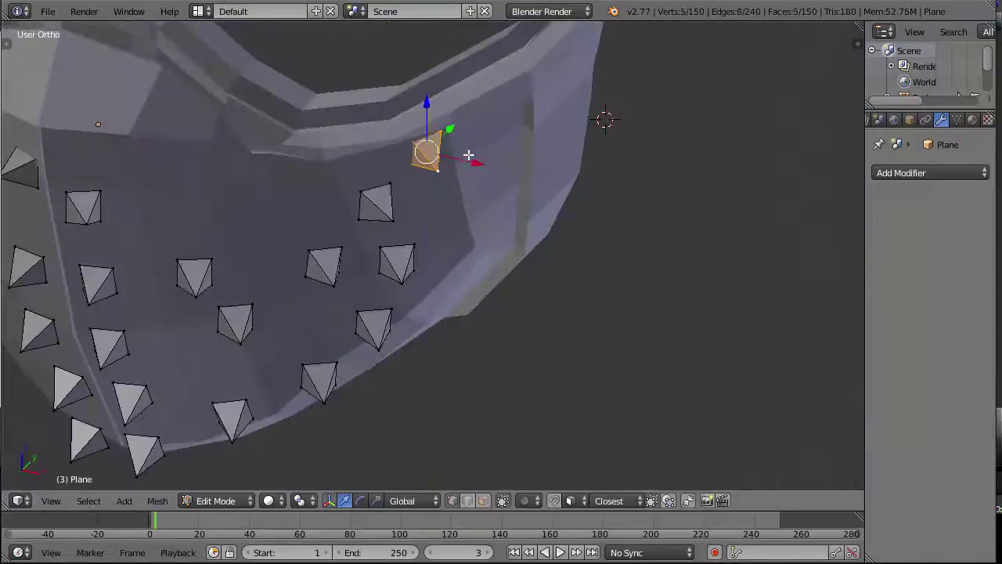
key(y)
right_click(665, 172)
middle_drag(665, 172, 408, 224)
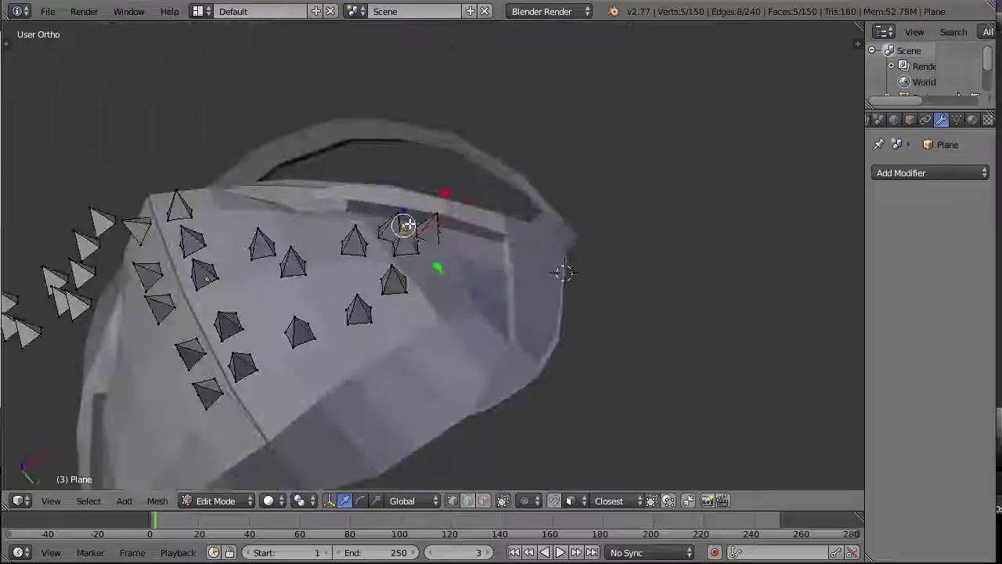
Step: Select the next whole outer cheek spike and check the spike alignment on the mask outside Edit Mode
scroll(422, 214, up, 5)
drag(406, 264, 422, 287)
key(l)
scroll(383, 336, down, 5)
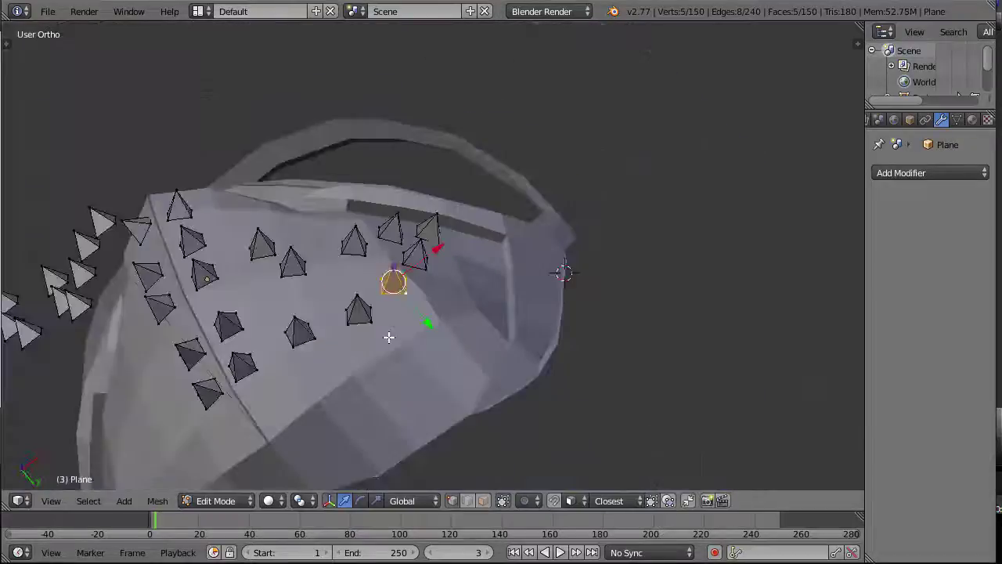
key(Tab)
middle_drag(386, 338, 329, 149)
key(Tab)
Step: Box-select the aligned spikes, extend the selection to their linked geometry and hide them, leaving the unaligned negative X spikes
right_click(265, 128)
middle_drag(265, 128, 266, 138)
scroll(266, 139, up, 3)
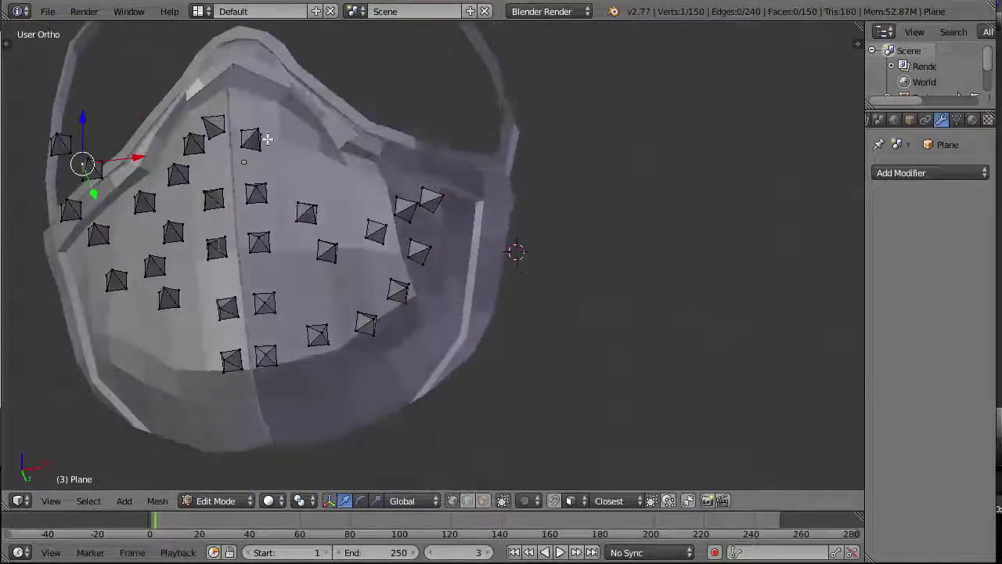
key(b)
drag(216, 96, 603, 441)
key(ctrl+l)
key(shift+l)
right_click(191, 87)
key(ctrl+z)
Step: Rotate the remaining negative X cheek spikes together and move them along the Y axis towards the mask surface
middle_drag(190, 87, 217, 217)
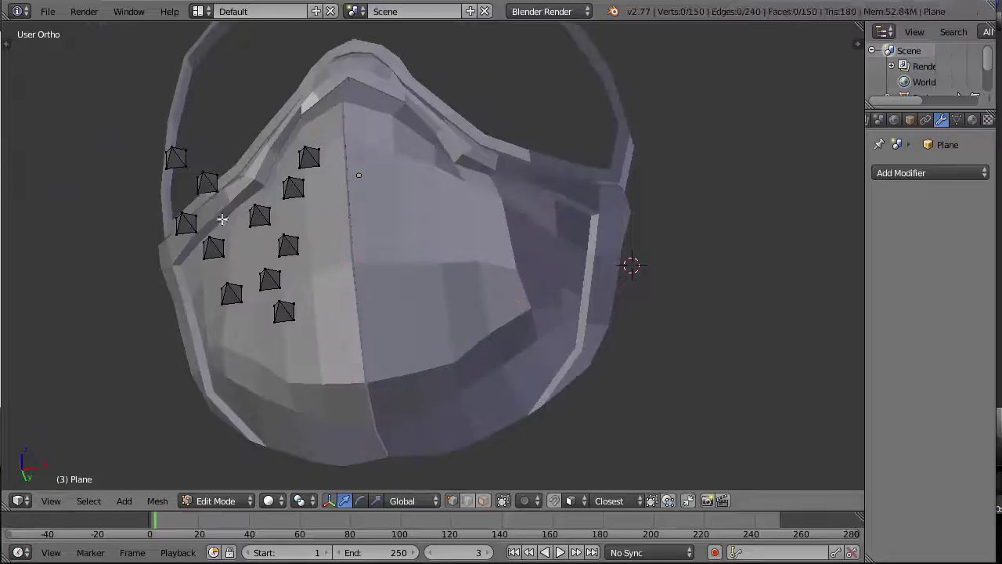
key(KP_7)
key(r)
key(y)
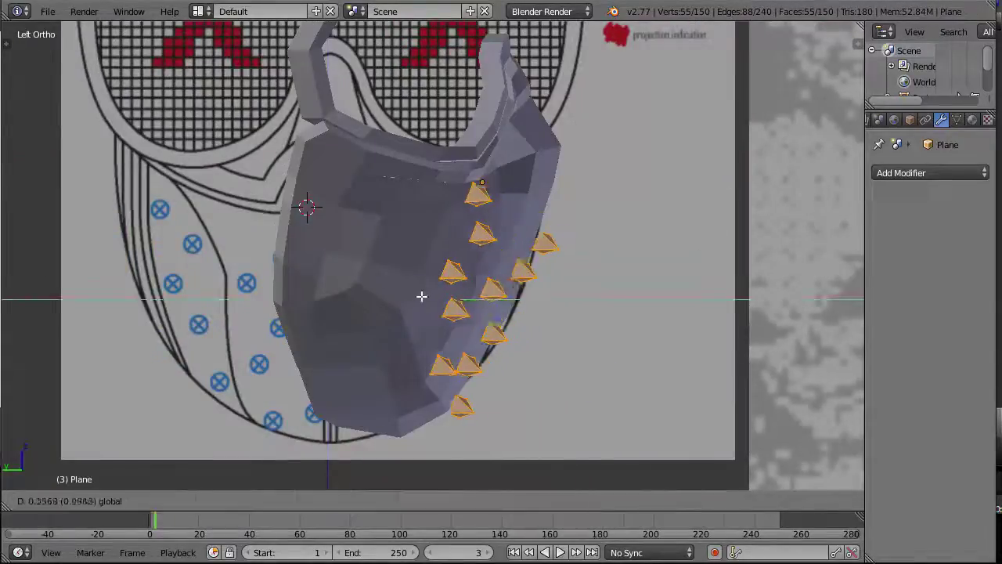
middle_drag(420, 293, 505, 86)
Step: Select an individual spike on the negative X cheek and reposition it against the mask in the bottom view
right_click(299, 162)
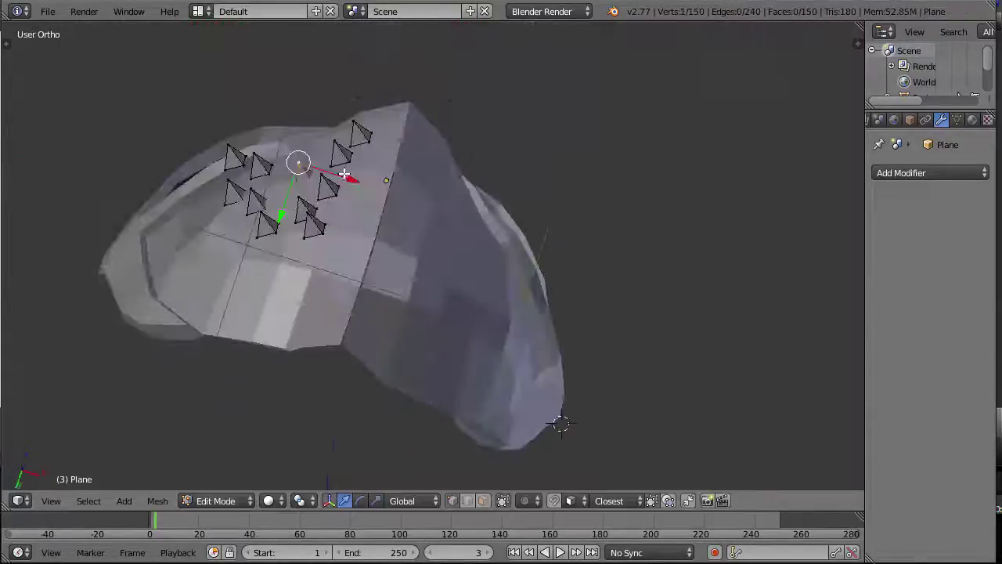
key(a)
middle_drag(342, 201, 439, 368)
key(l)
key(KP_7)
key(ctrl+KP_7)
key(g)
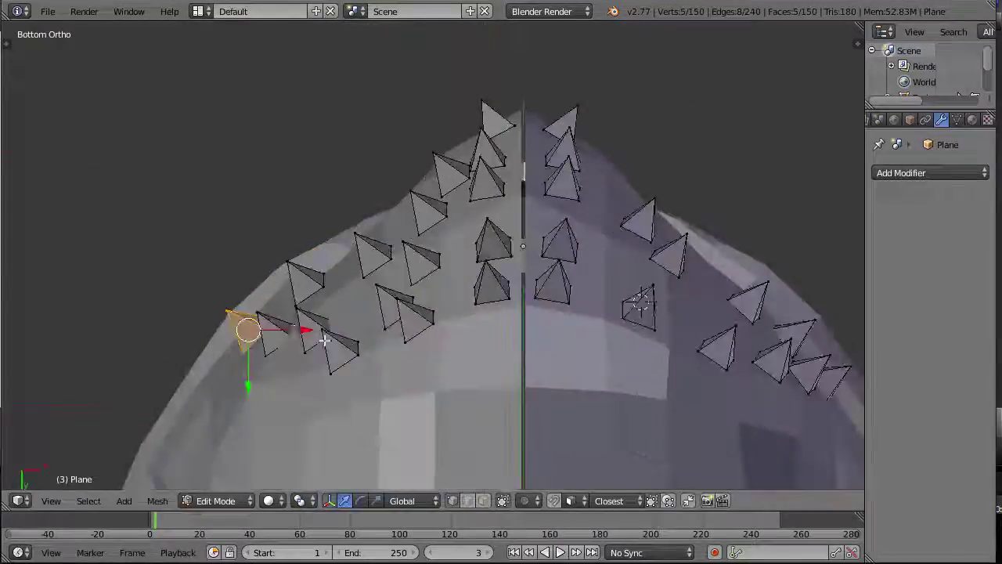
Step: Rotate the outermost negative X cheek spike in the bottom view and about the X axis to match the surface
key(r)
click(293, 316)
middle_drag(293, 315, 323, 310)
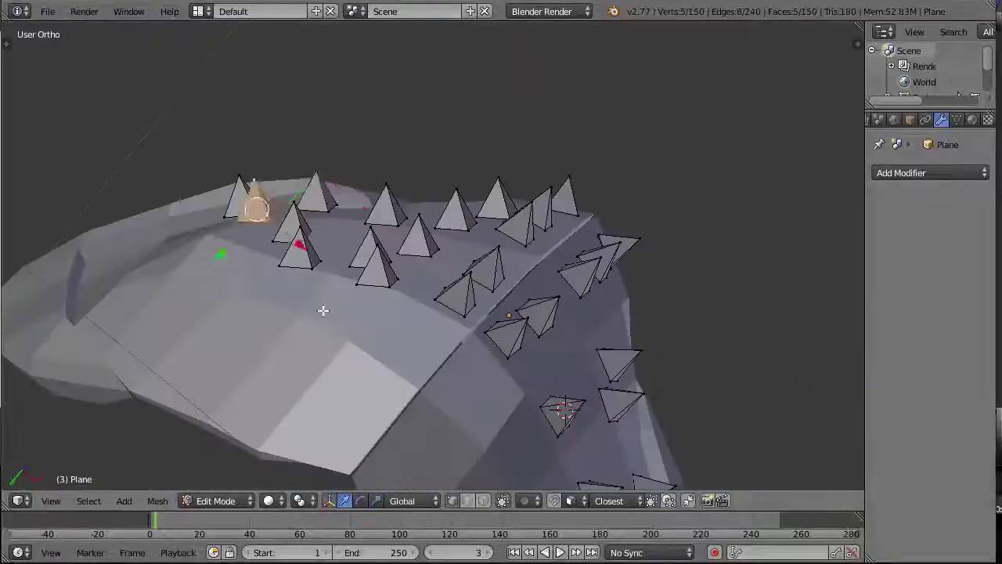
key(r)
key(x)
click(336, 164)
Step: Select a lower spike on the negative X cheek and rotate it about the Z axis and in the left side view
right_click(316, 153)
middle_drag(356, 161, 306, 349)
key(ctrl+l)
key(t)
key(t)
key(r)
key(z)
click(276, 196)
key(ctrl+KP_3)
key(r)
click(504, 196)
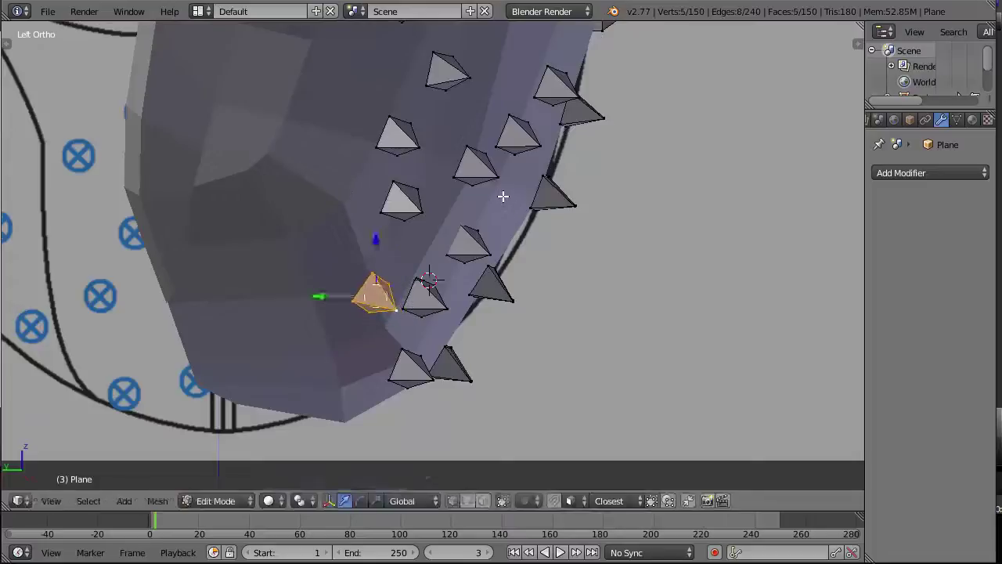
Step: Select the lowest spike on the negative X half and move it back against the mask's chin
key(Tab)
middle_drag(503, 197, 404, 348)
scroll(443, 327, down, 7)
scroll(443, 326, up, 2)
key(Tab)
key(a)
key(l)
scroll(404, 348, up, 4)
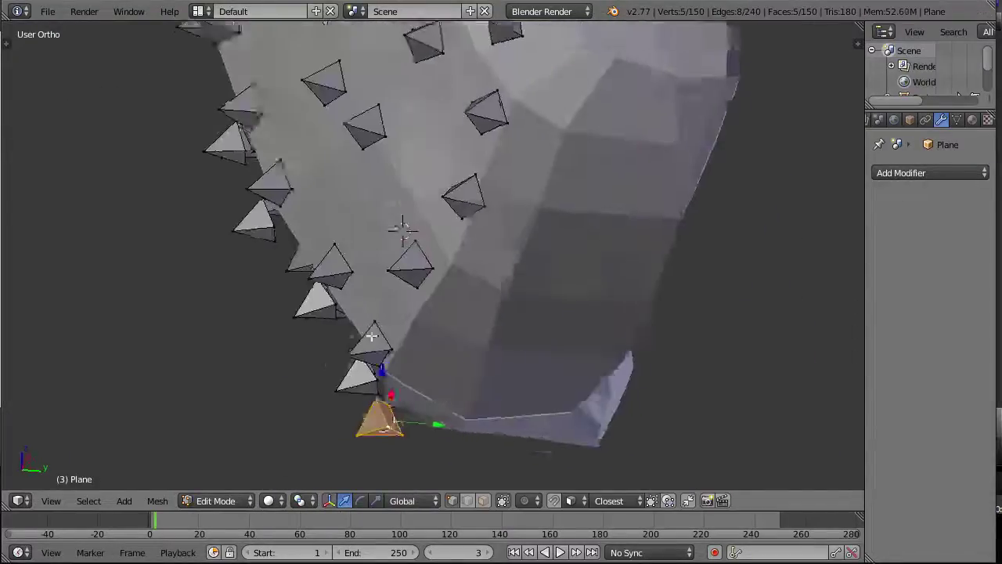
drag(429, 423, 457, 412)
middle_drag(456, 412, 523, 415)
key(g)
click(532, 427)
key(s)
click(644, 413)
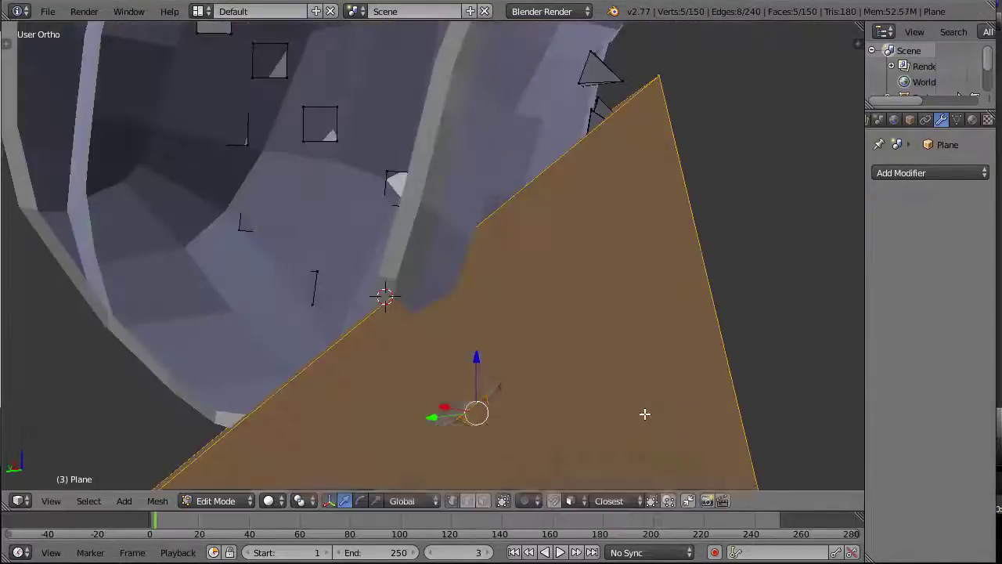
key(ctrl+z)
Step: Deselect everything, save over the existing file, and show the mask from the front
middle_drag(644, 413, 443, 187)
key(a)
key(ctrl+s)
click(443, 188)
key(KP_1)
scroll(506, 356, up, 4)
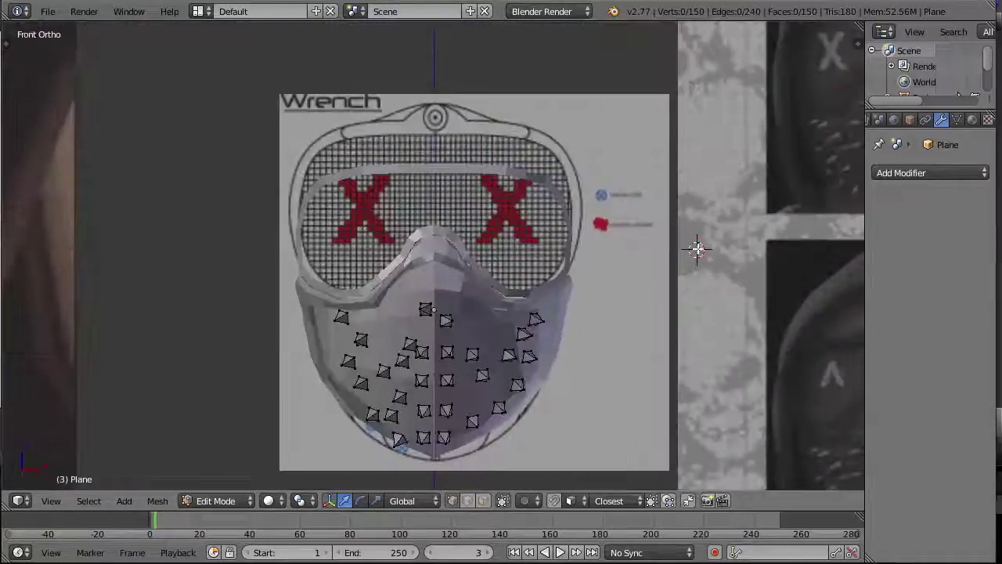
Step: Examine the spike placement on the mask from the front, below and the right side, outside edit mode too
middle_drag(694, 246, 584, 227)
scroll(692, 272, up, 2)
middle_drag(692, 272, 717, 235)
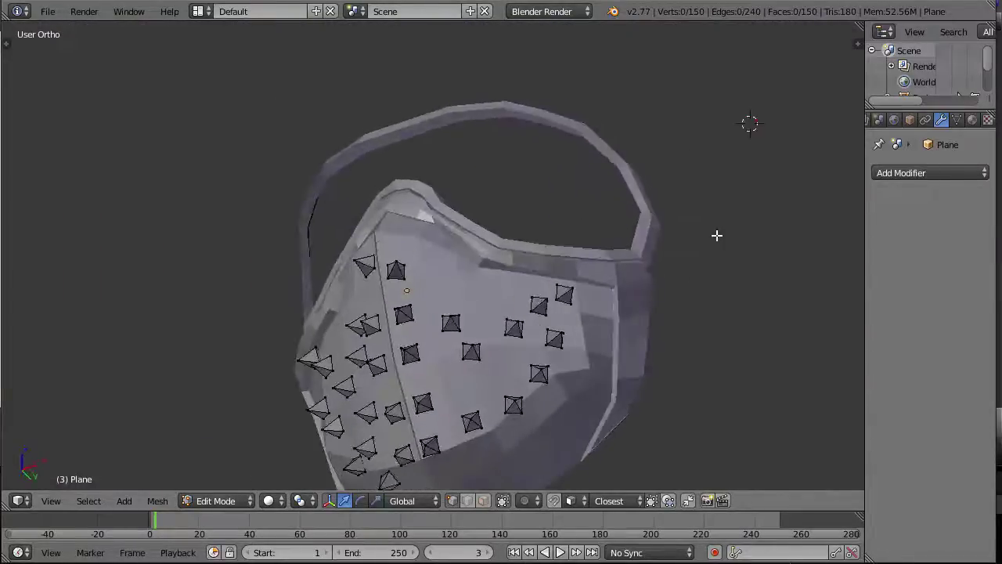
key(KP_1)
scroll(682, 149, up, 3)
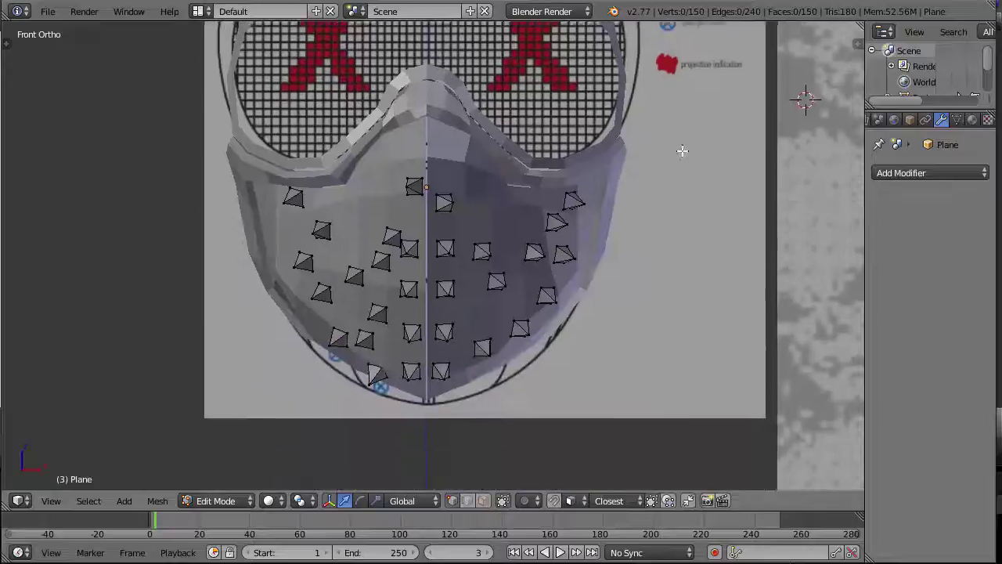
middle_drag(682, 149, 533, 171)
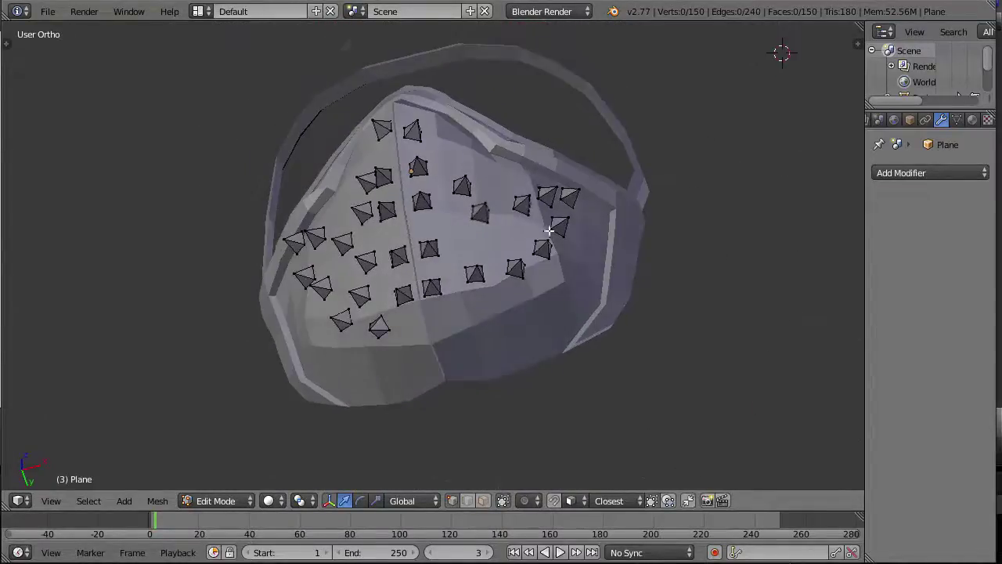
middle_drag(549, 230, 403, 279)
scroll(473, 183, down, 4)
key(Tab)
scroll(402, 279, up, 3)
middle_drag(421, 169, 474, 206)
key(KP_3)
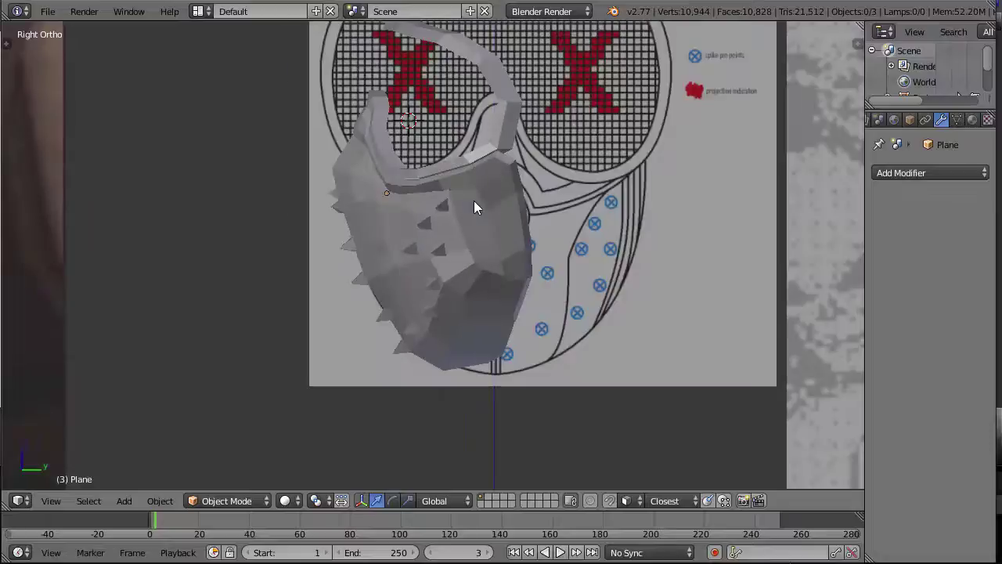
Step: Isolate the goggle frame's linked geometry in the mask mesh by hiding all unselected parts
scroll(473, 201, up, 2)
shift+middle_drag(559, 271, 561, 449)
right_click(552, 278)
key(Tab)
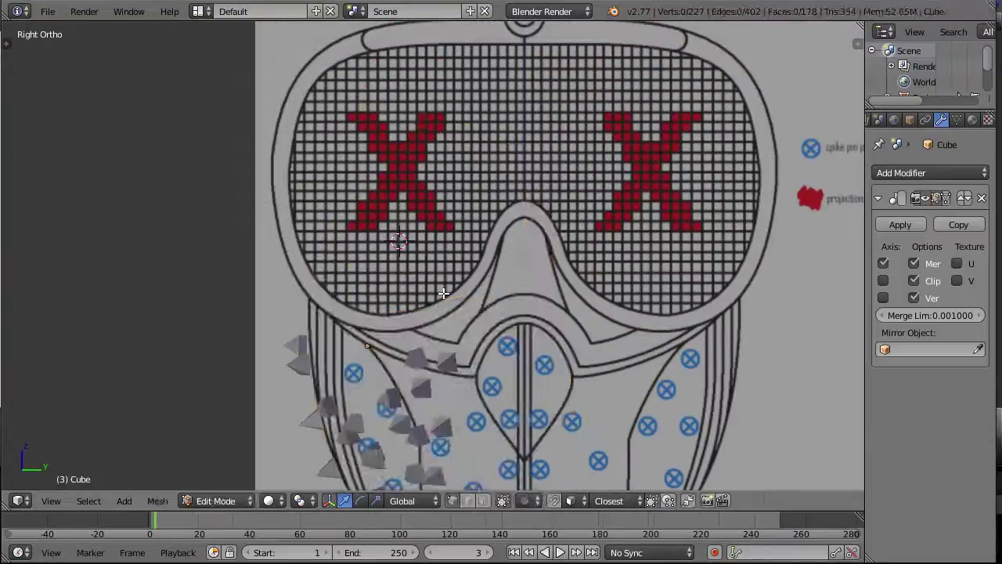
key(a)
middle_drag(443, 292, 478, 190)
middle_drag(444, 155, 579, 329)
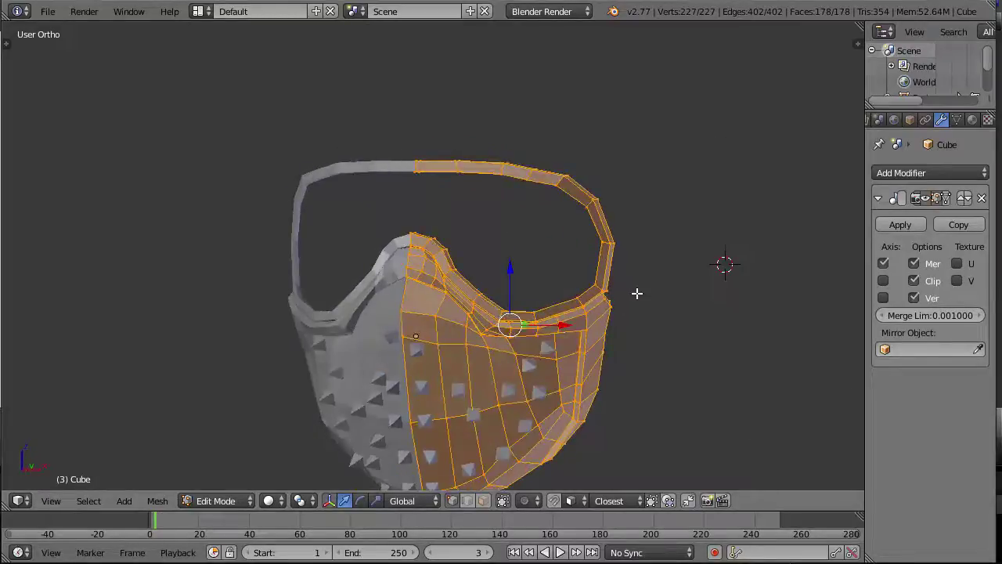
key(KP_1)
right_click(423, 161)
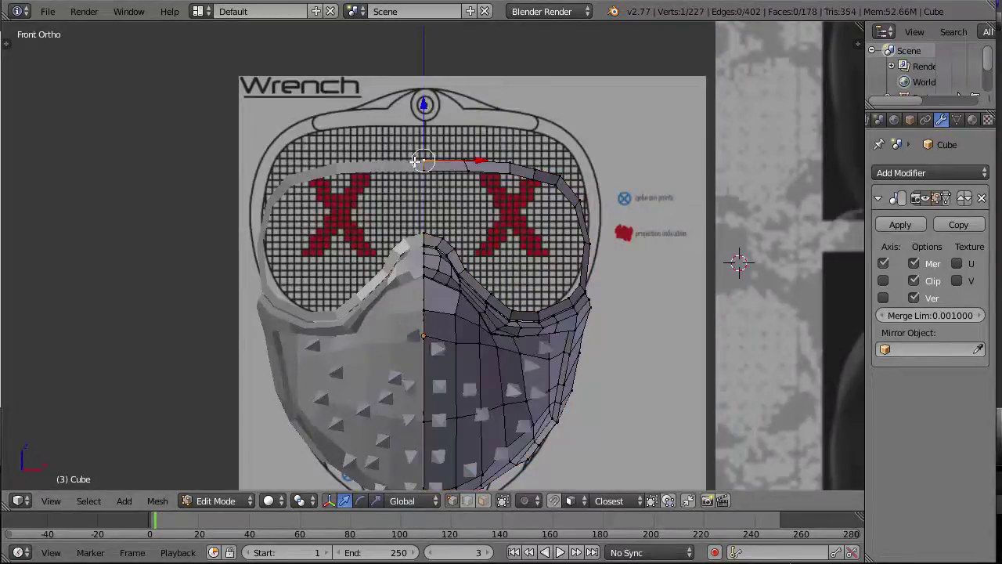
key(ctrl+l)
key(shift+h)
Step: Duplicate one face loop along the inside of the goggle frame and hide everything except the copy
scroll(415, 162, down, 7)
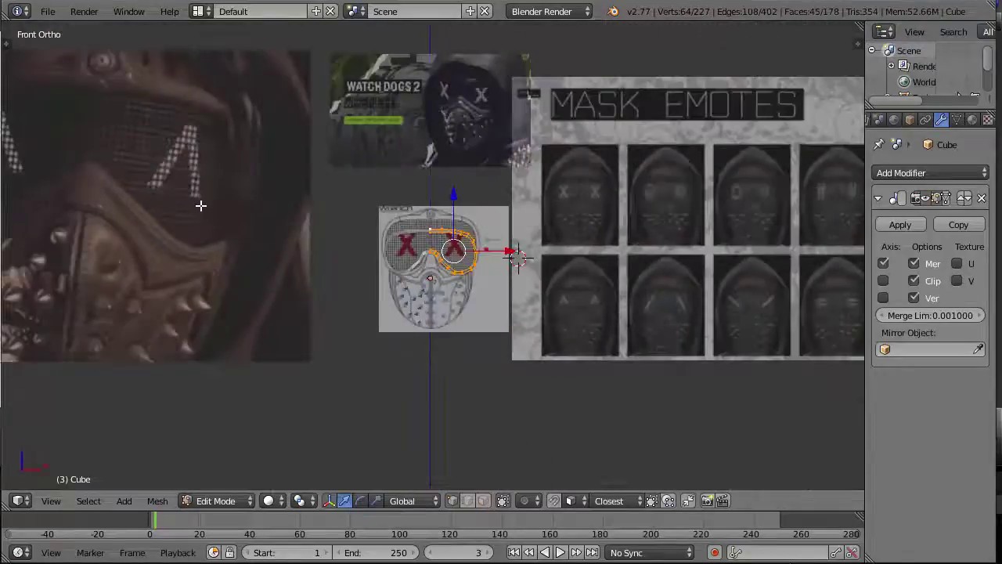
scroll(218, 197, down, 3)
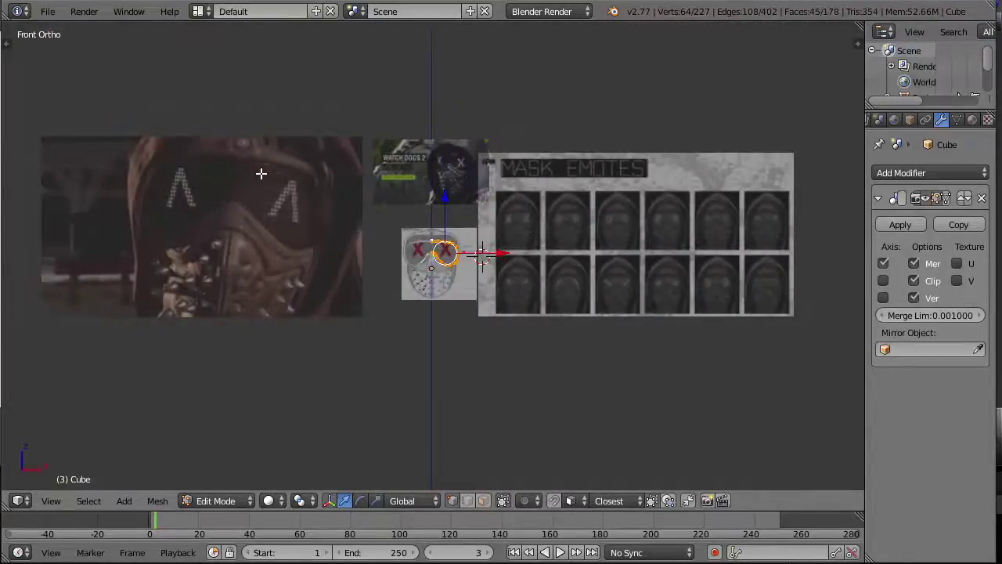
scroll(260, 173, up, 3)
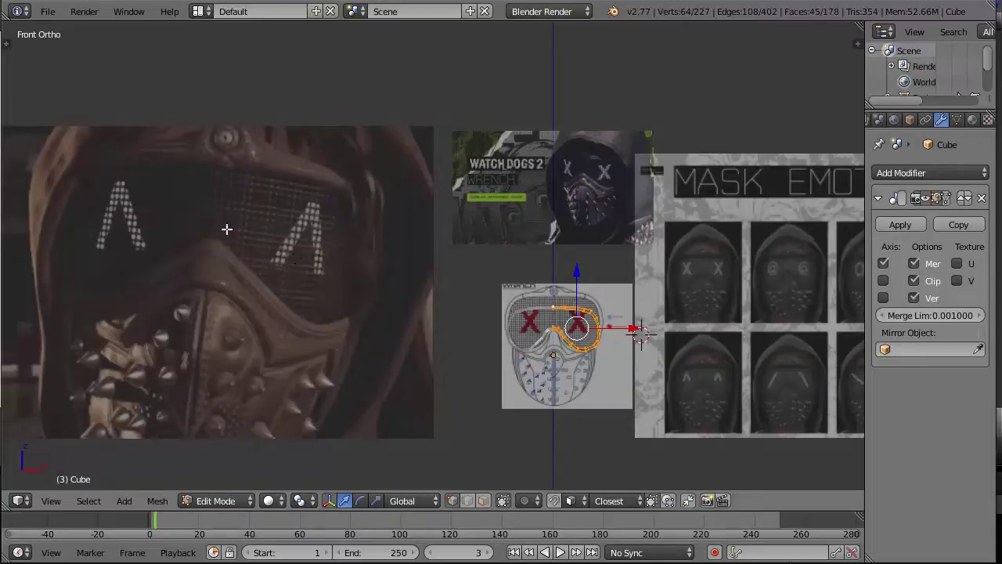
scroll(682, 347, up, 10)
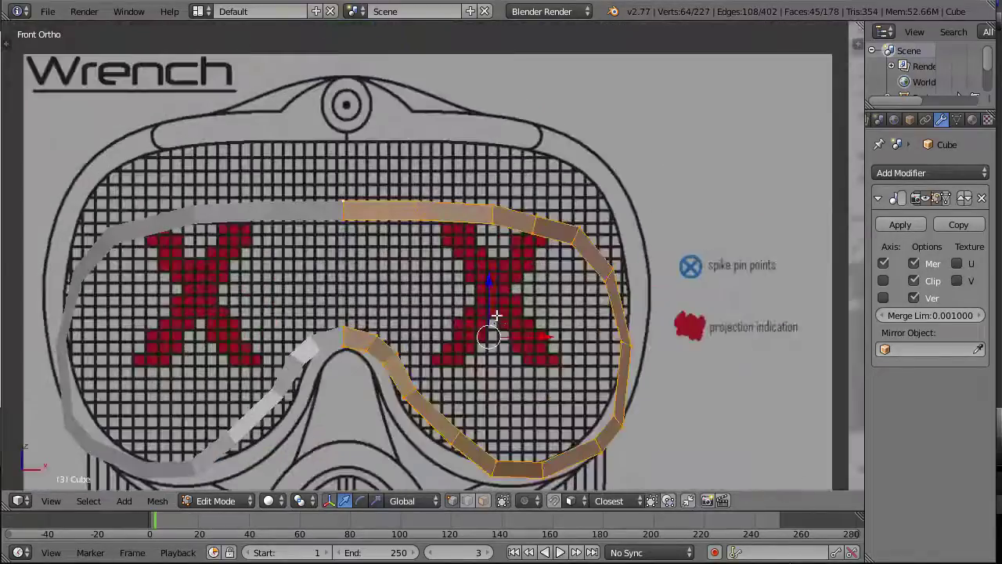
middle_drag(497, 316, 462, 532)
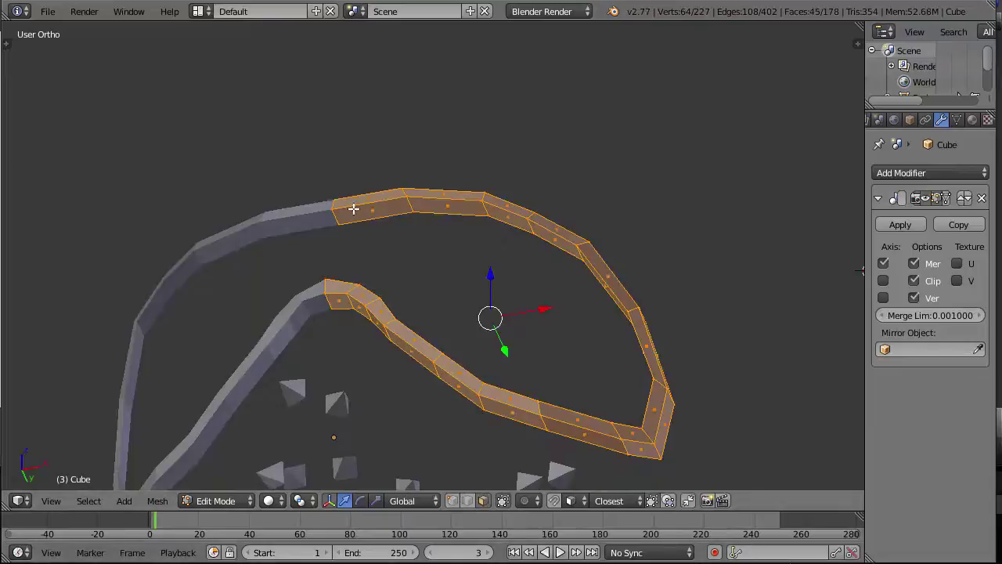
key(a)
ctrl+alt+right_click(412, 205)
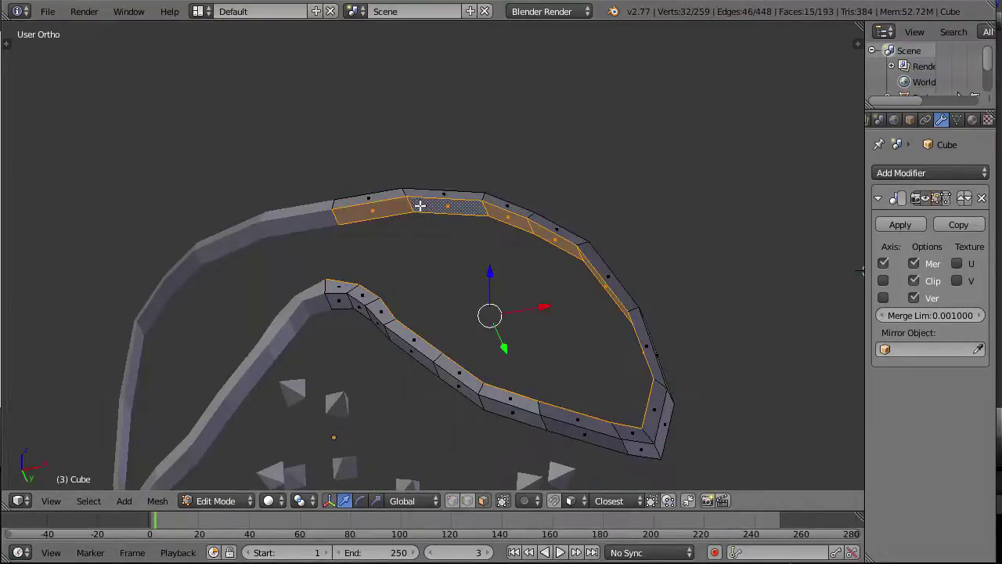
key(shift+h)
key(a)
Step: Cut a centred edge loop along the duplicated face strip
key(ctrl+r)
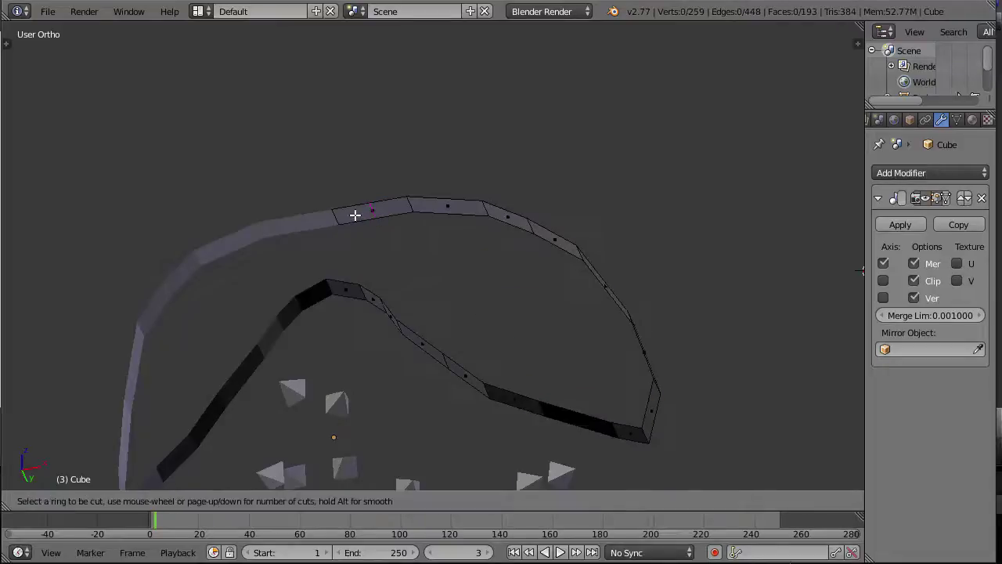
click(325, 224)
right_click(325, 224)
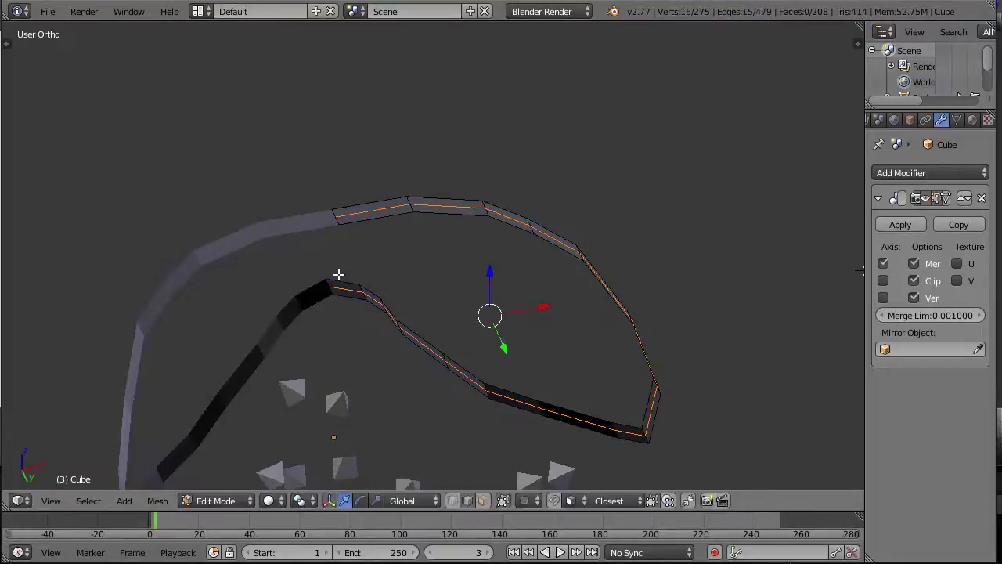
Step: Delete both border vertex loops of the strip so only its centre outline is left
alt+right_click(330, 201)
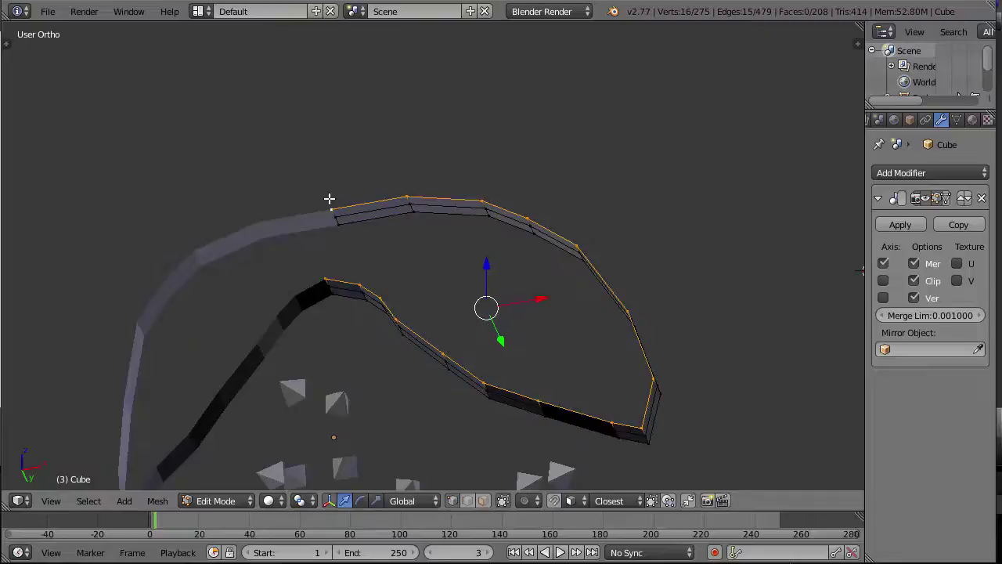
key(x)
click(330, 199)
key(x)
click(314, 170)
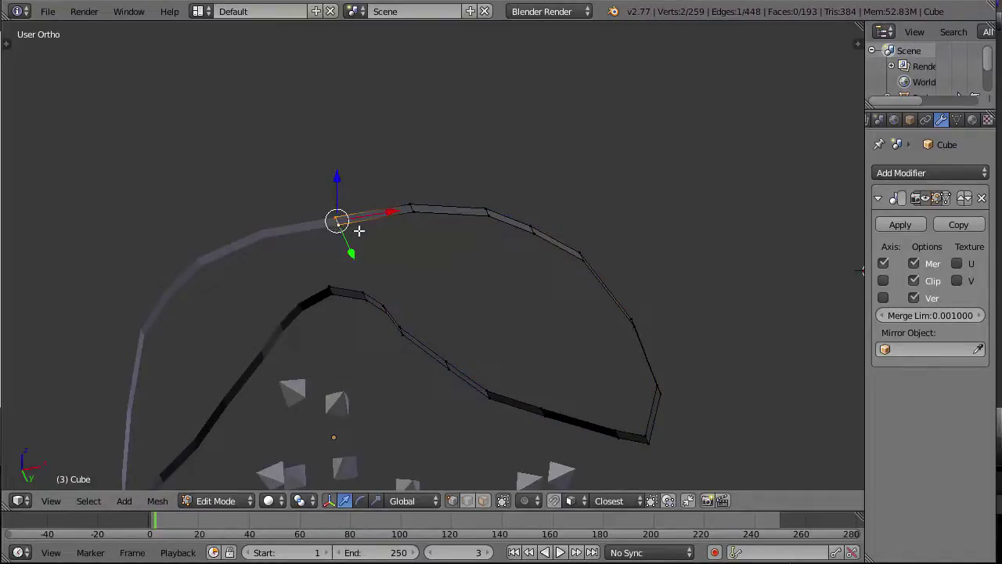
key(x)
click(367, 226)
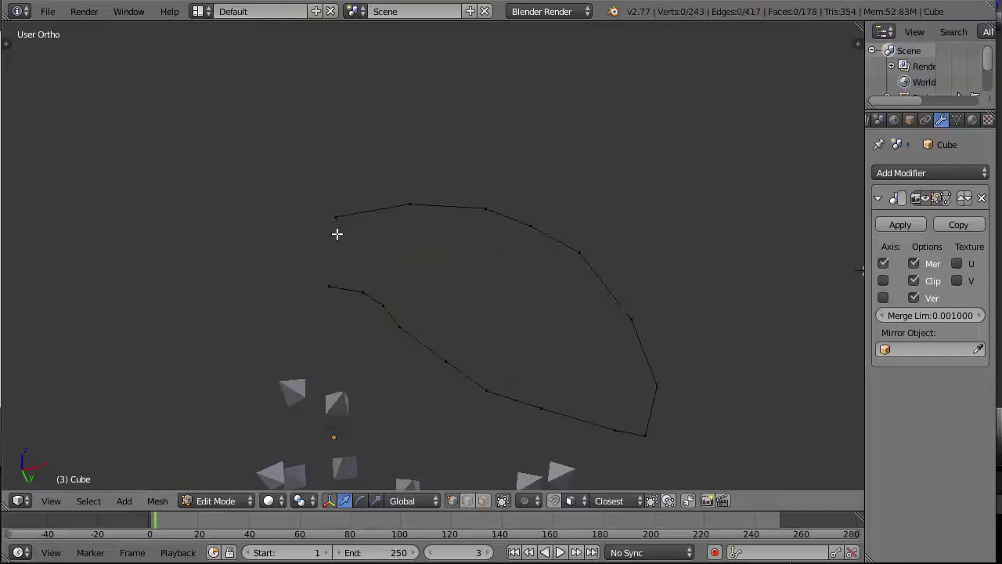
Step: Fill the outer end of the lens outline with four faces, undoing the ones made beyond that
middle_drag(337, 234, 574, 358)
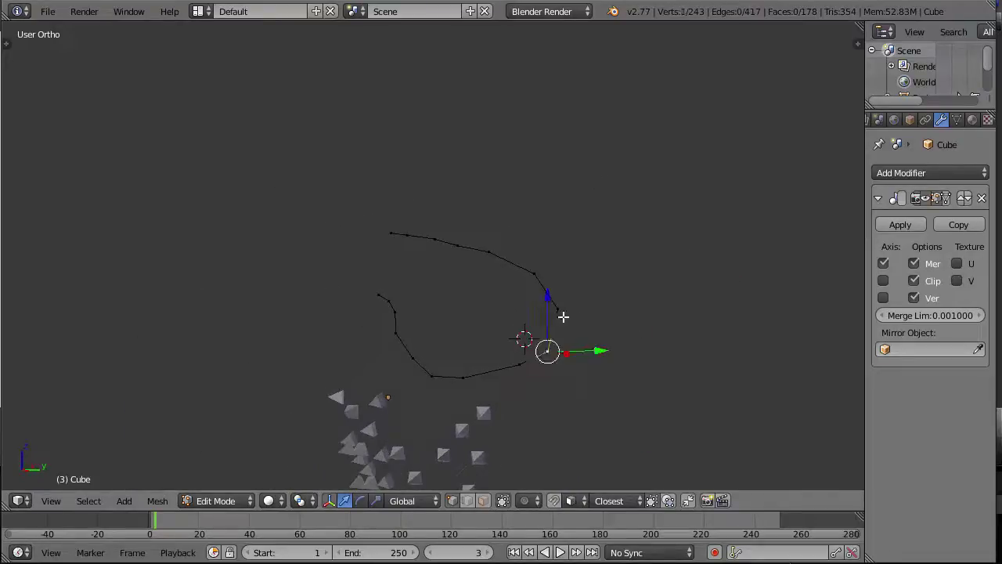
key(f)
key(f)
key(f)
key(f)
key(f)
middle_drag(573, 311, 530, 286)
key(ctrl+z)
key(ctrl+z)
Step: Add two vertices along the outline's upper edge and fill the rest of the lens to the mirror centre
key(ctrl+r)
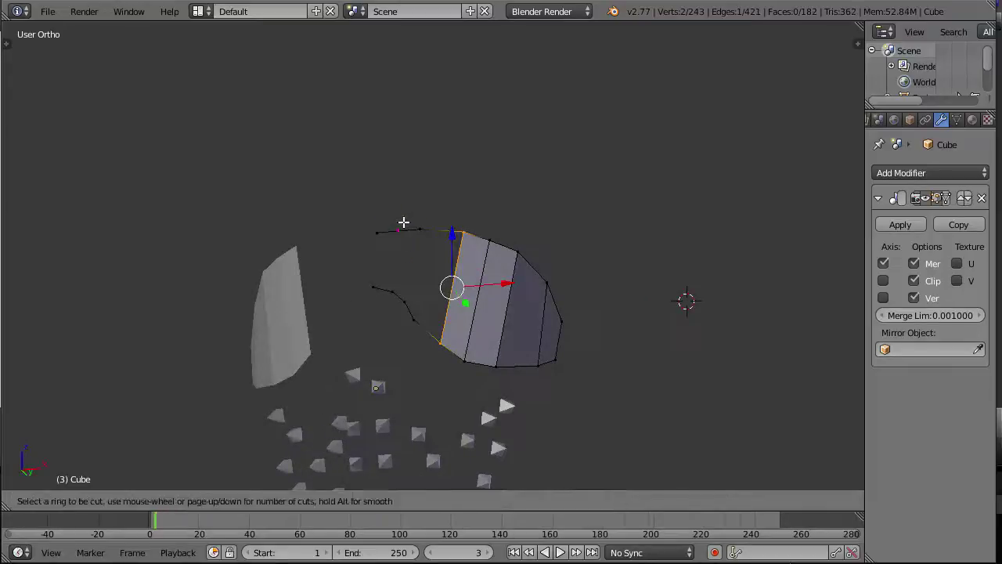
click(403, 223)
key(ctrl+r)
click(433, 225)
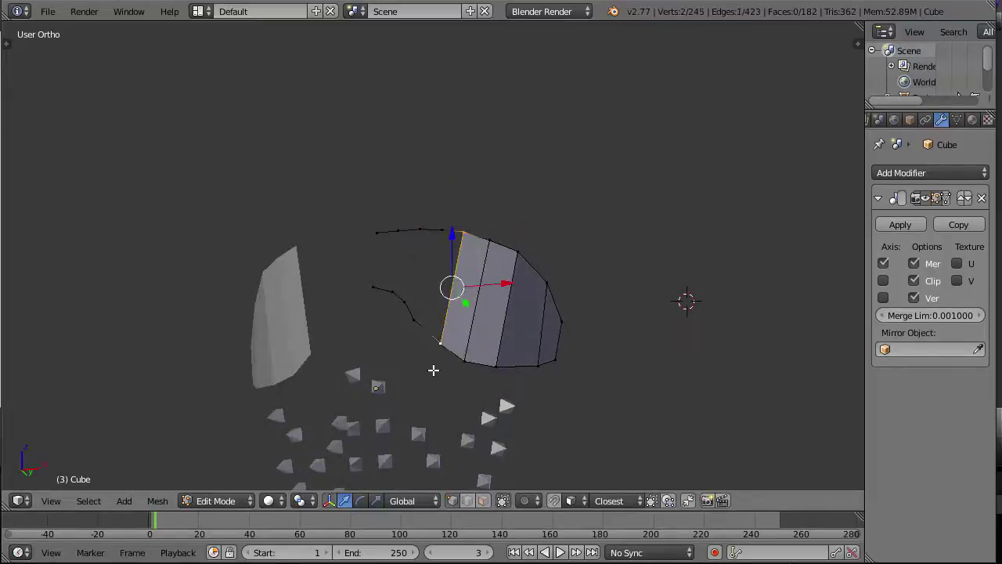
key(f)
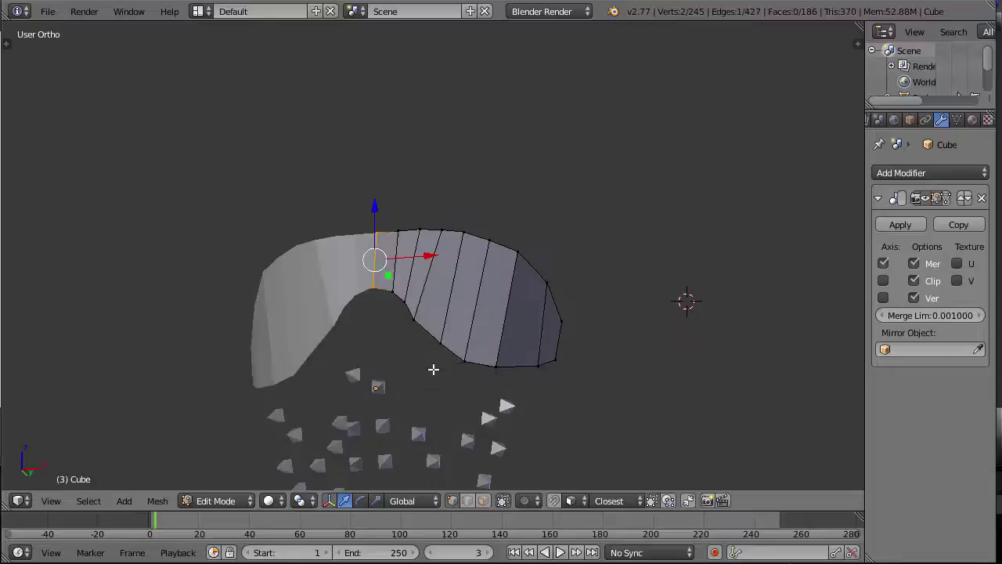
Step: Check the filled visor lens on the complete mask from several angles and against the side reference
scroll(433, 368, down, 4)
key(Tab)
key(Tab)
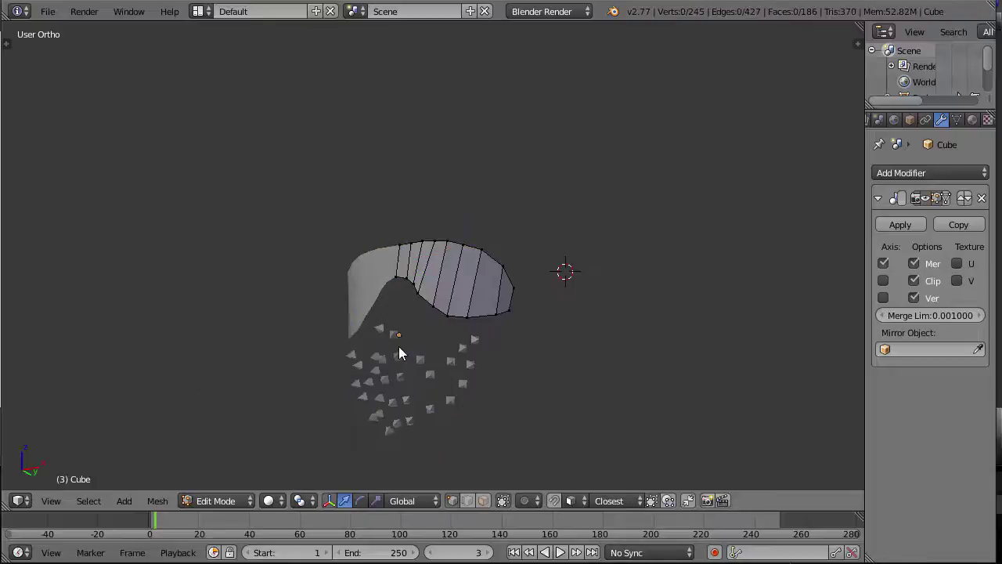
scroll(399, 349, up, 5)
key(a)
key(Tab)
scroll(505, 396, down, 2)
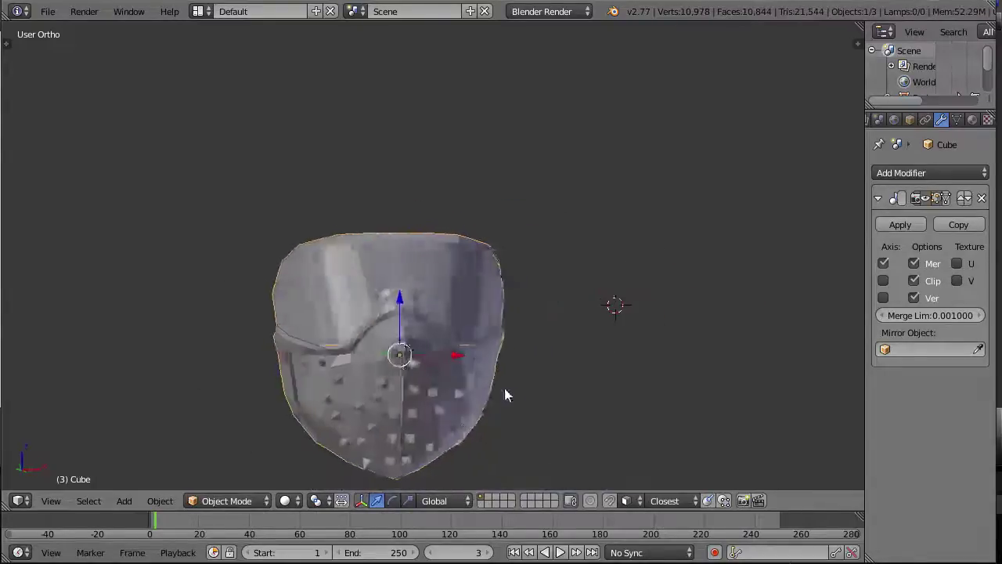
middle_drag(504, 395, 532, 302)
key(Tab)
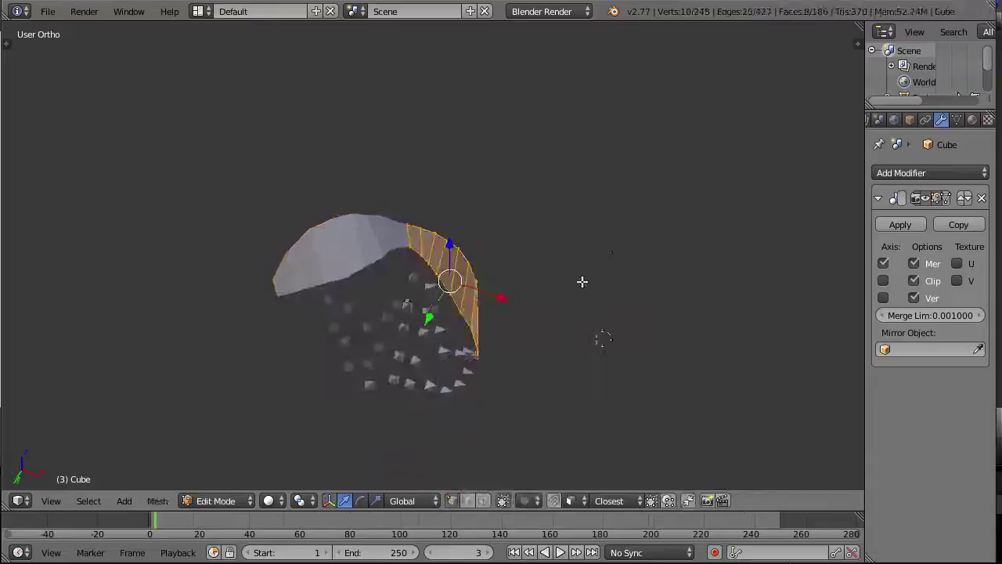
middle_drag(582, 282, 452, 362)
key(Tab)
middle_drag(272, 348, 500, 326)
scroll(500, 326, down, 2)
key(KP_3)
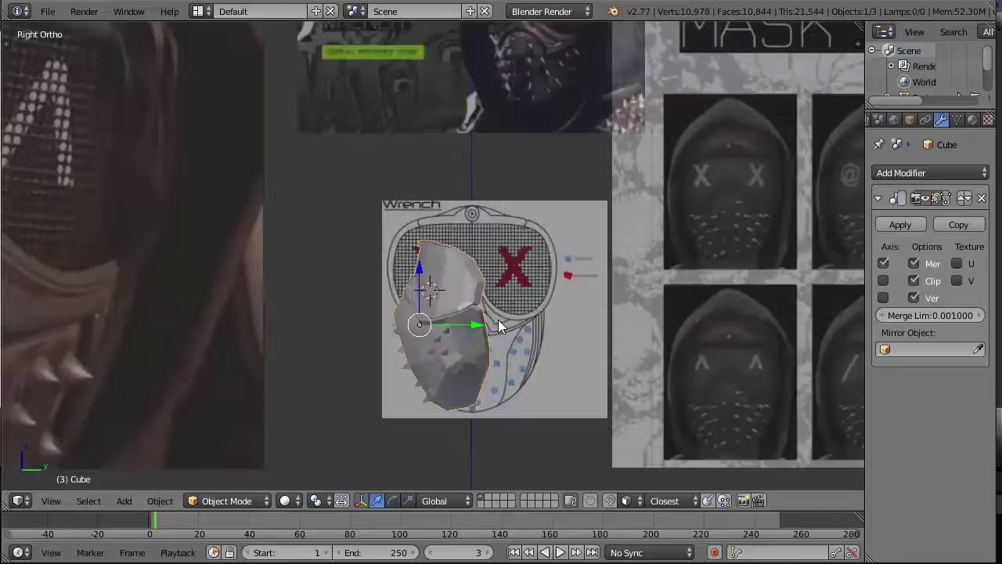
scroll(496, 320, down, 1)
scroll(543, 288, up, 7)
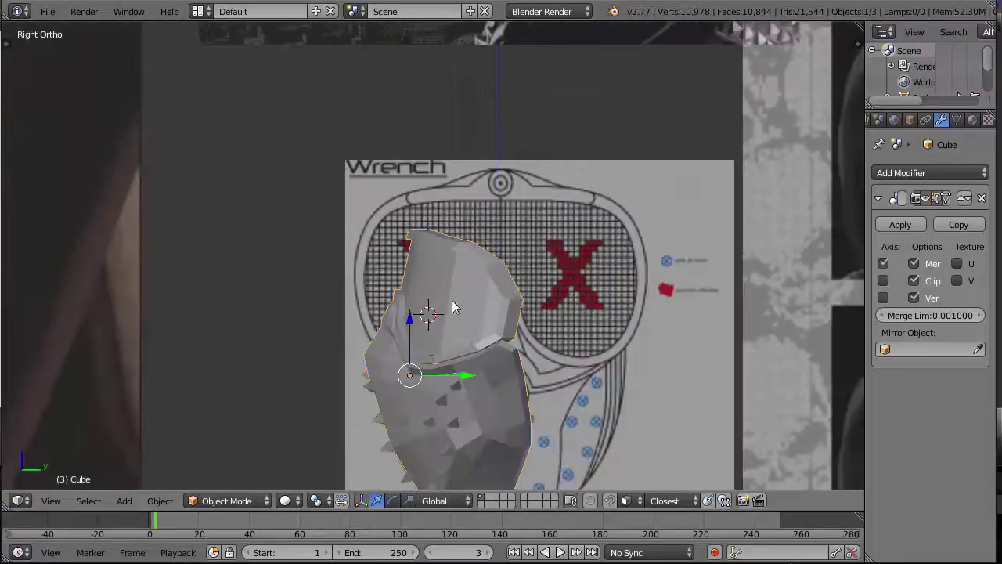
Step: Reveal all hidden geometry of the mask mesh, return to Object Mode and save over the existing file
key(Tab)
mouse_move(452, 302)
middle_down()
mouse_move(653, 329)
mouse_move(555, 296)
mouse_move(271, 286)
mouse_move(154, 300)
mouse_move(510, 313)
mouse_move(618, 371)
mouse_move(574, 318)
mouse_move(444, 306)
mouse_move(479, 295)
mouse_move(376, 271)
mouse_move(366, 293)
mouse_move(497, 302)
mouse_move(463, 298)
middle_up()
scroll(506, 307, up, 2)
key(a)
scroll(557, 300, down, 3)
key(alt+h)
key(a)
key(a)
key(Tab)
key(ctrl+s)
click(500, 302)
Step: Open the export format choices for the mask model
scroll(485, 294, down, 3)
click(43, 10)
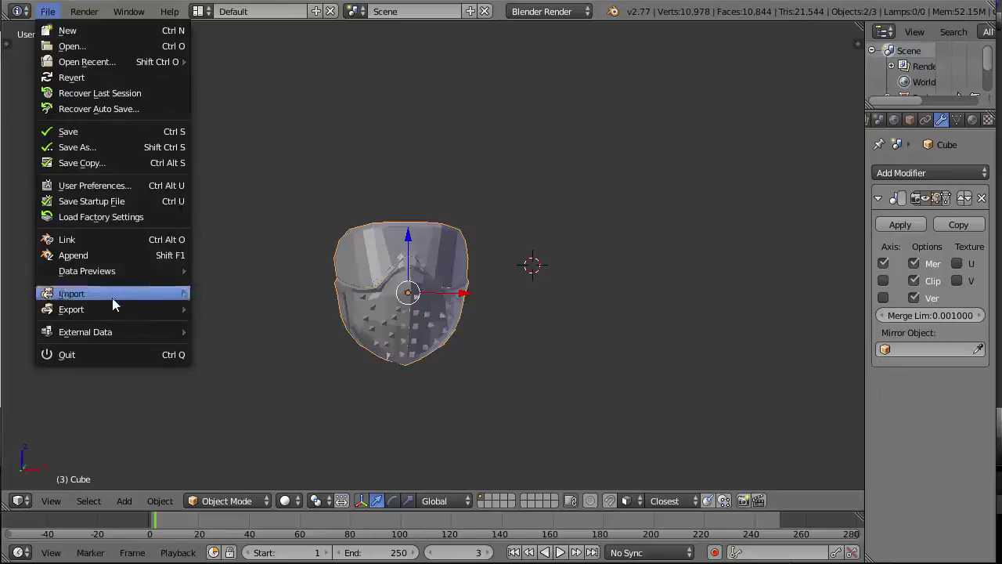
mouse_move(112, 308)
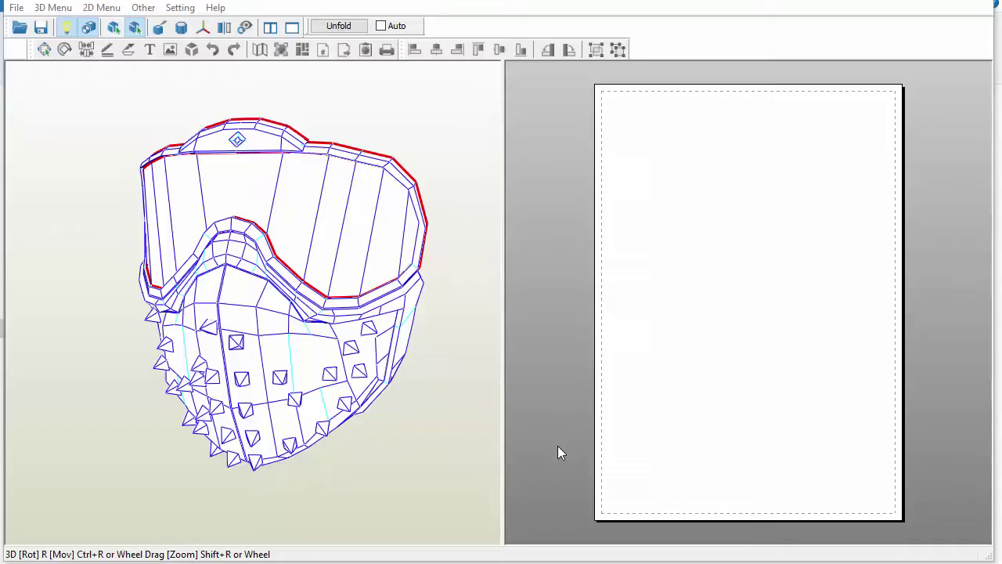
Step: In Pepakura Designer, unfold the mask with manual layout at 187 mm height, 167 mm width and 102 mm depth
drag(180, 402, 141, 337)
click(350, 26)
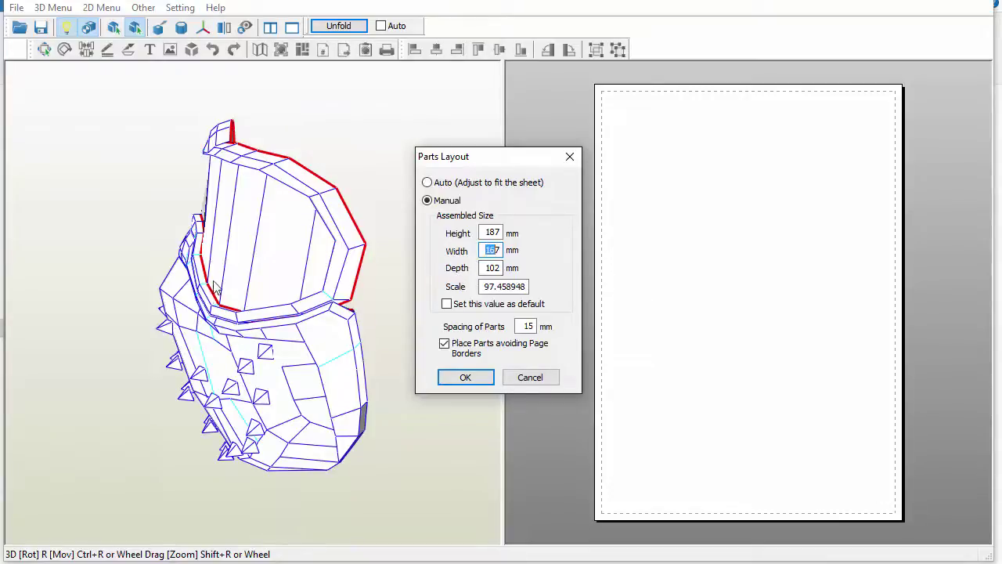
click(479, 376)
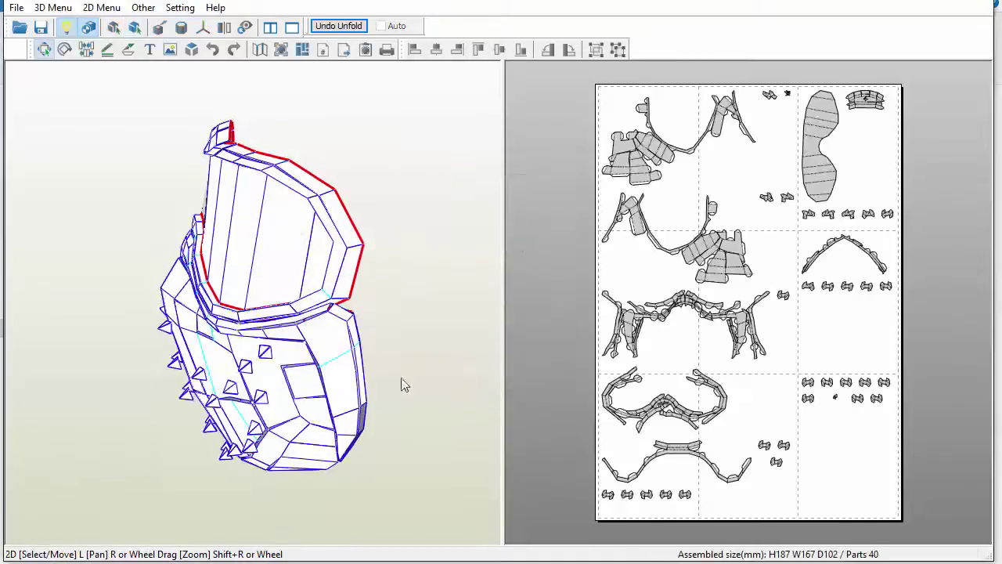
Step: Select all unfolded parts and move them together off the paper sheets into the empty area beside them
right_drag(243, 364, 349, 341)
scroll(726, 336, down, 6)
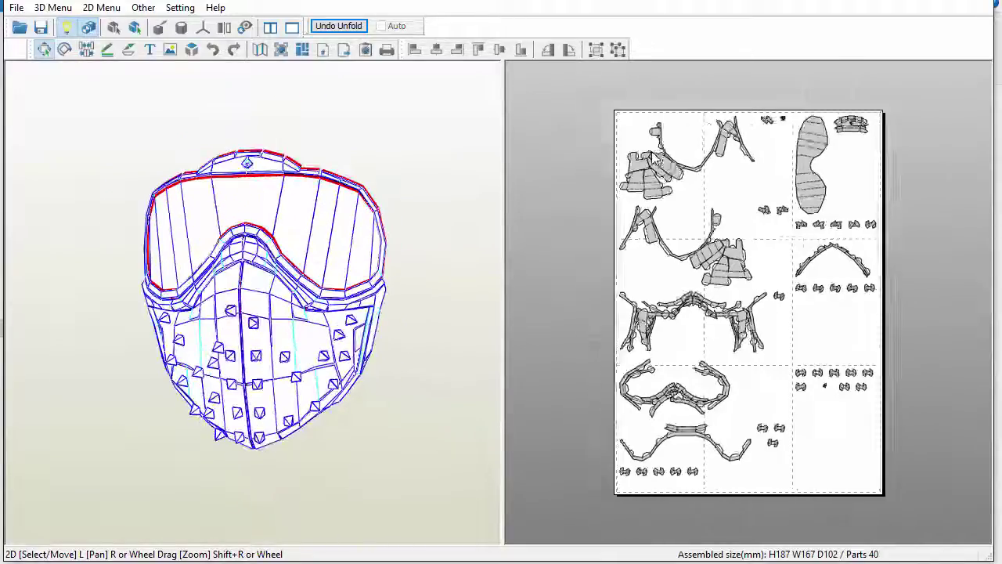
key(ctrl+a)
scroll(877, 440, up, 7)
scroll(891, 429, down, 4)
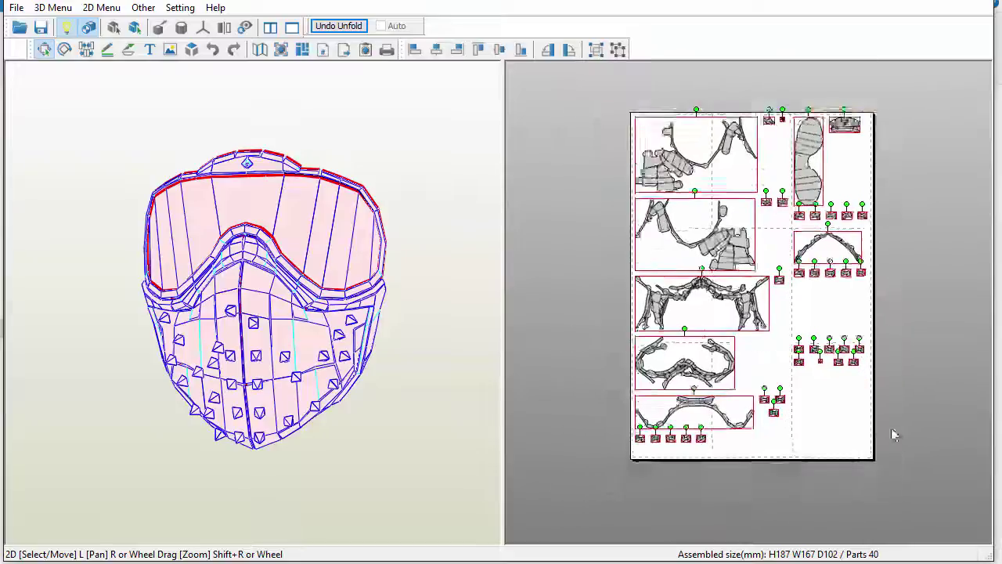
drag(783, 396, 545, 344)
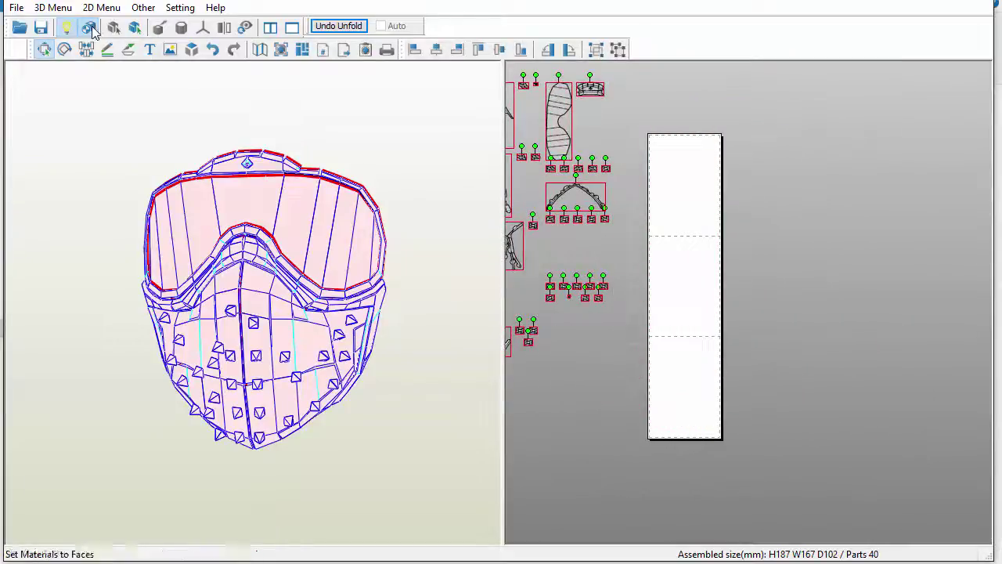
Step: Turn off the material display on the faces and deselect the unfolded parts
click(89, 27)
right_drag(615, 322, 747, 358)
scroll(795, 350, down, 2)
click(747, 358)
right_drag(185, 347, 161, 346)
drag(163, 353, 196, 351)
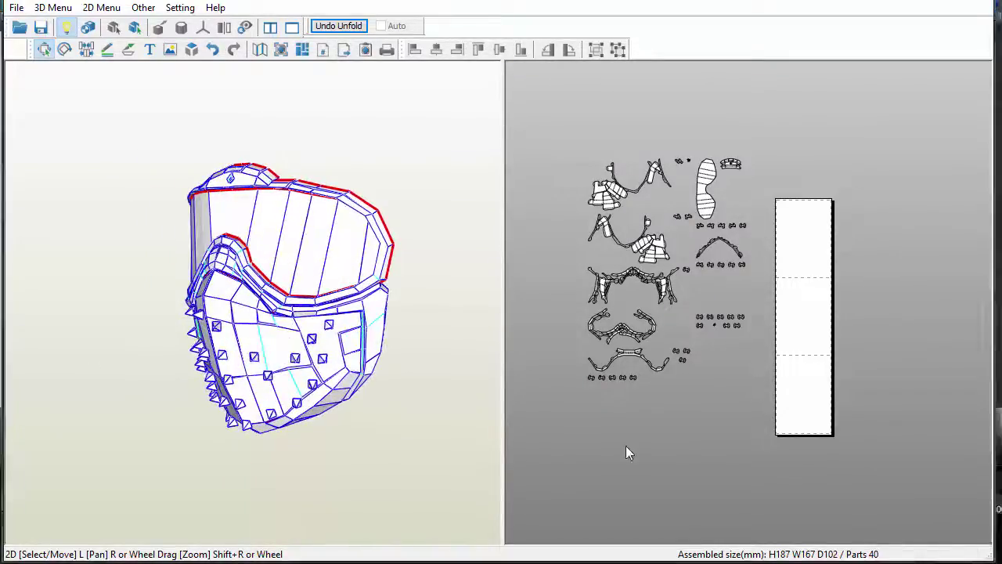
Step: Place the two lower mask halves on the paper and set the spikes and goggle frame parts aside in separate groups
click(572, 160)
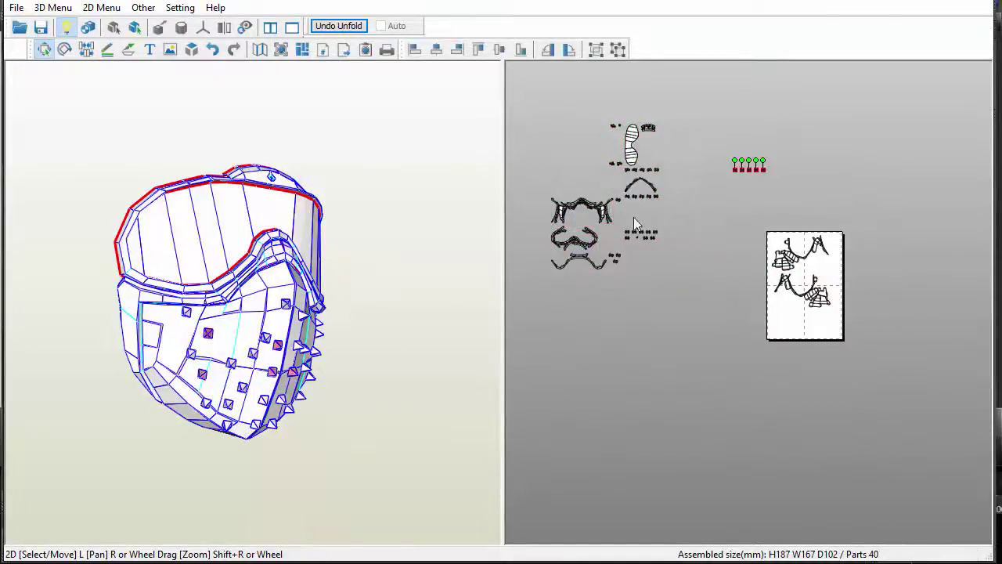
scroll(636, 267, up, 3)
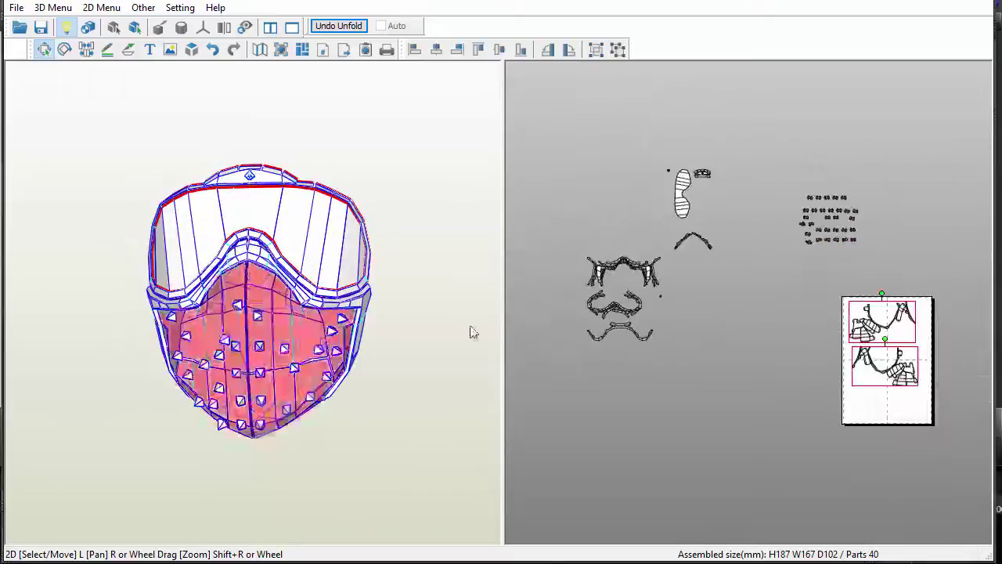
scroll(224, 360, up, 5)
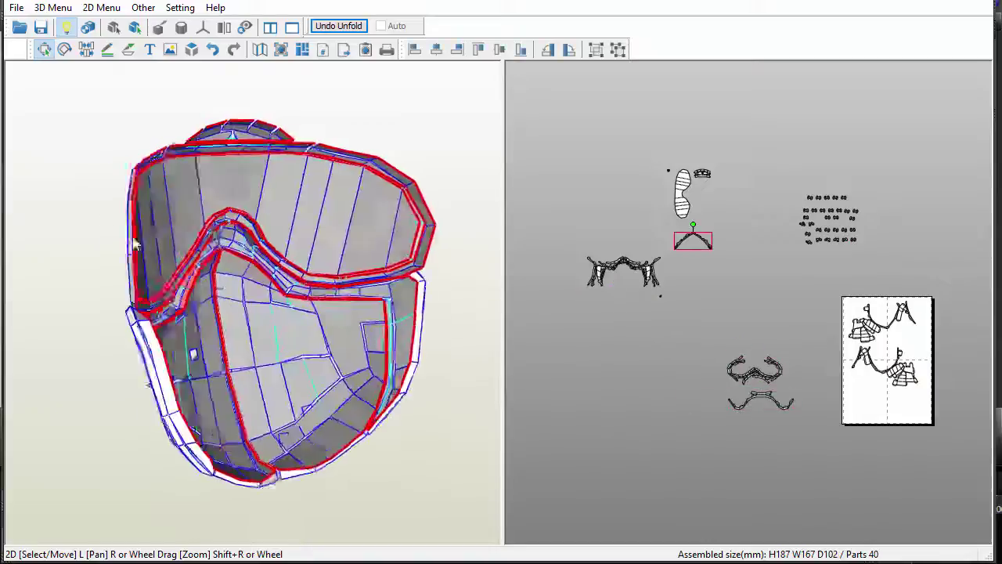
click(625, 282)
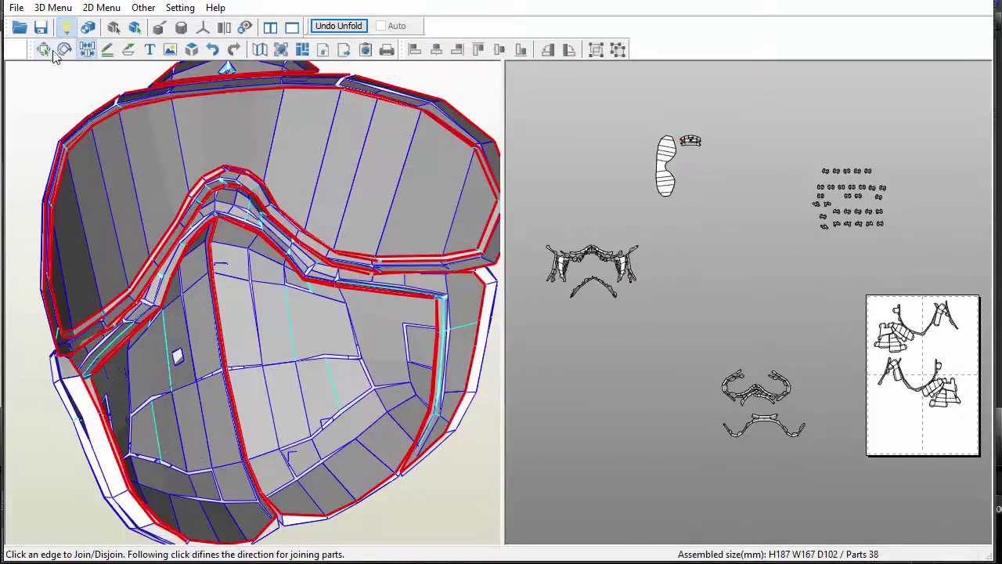
click(44, 50)
scroll(744, 352, up, 4)
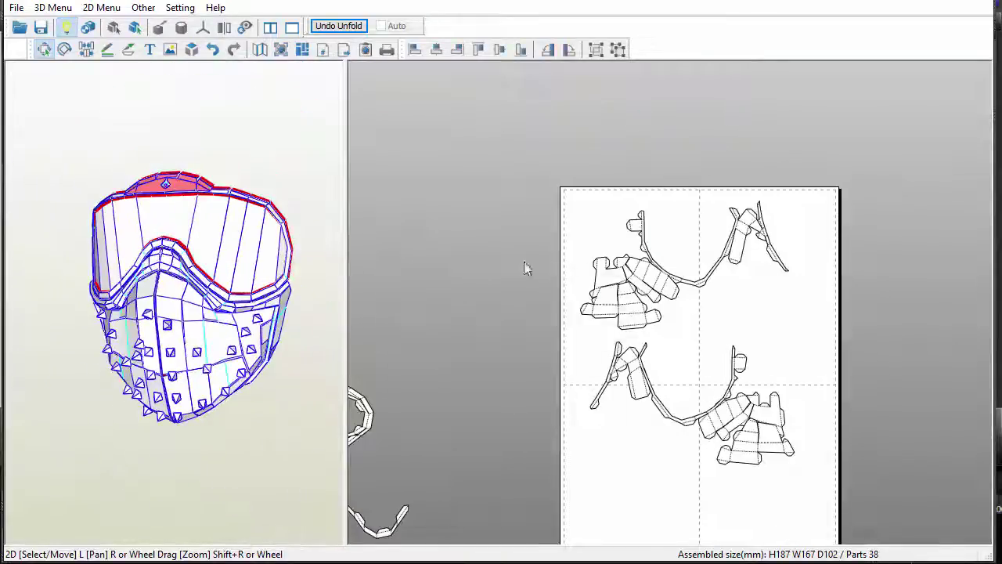
Step: Detach the cheek panels from the rim strip of the first lower mask half and join the small end face to the top panel
scroll(667, 298, up, 2)
right_click(602, 290)
right_click(551, 193)
click(626, 239)
click(666, 259)
click(622, 168)
click(554, 246)
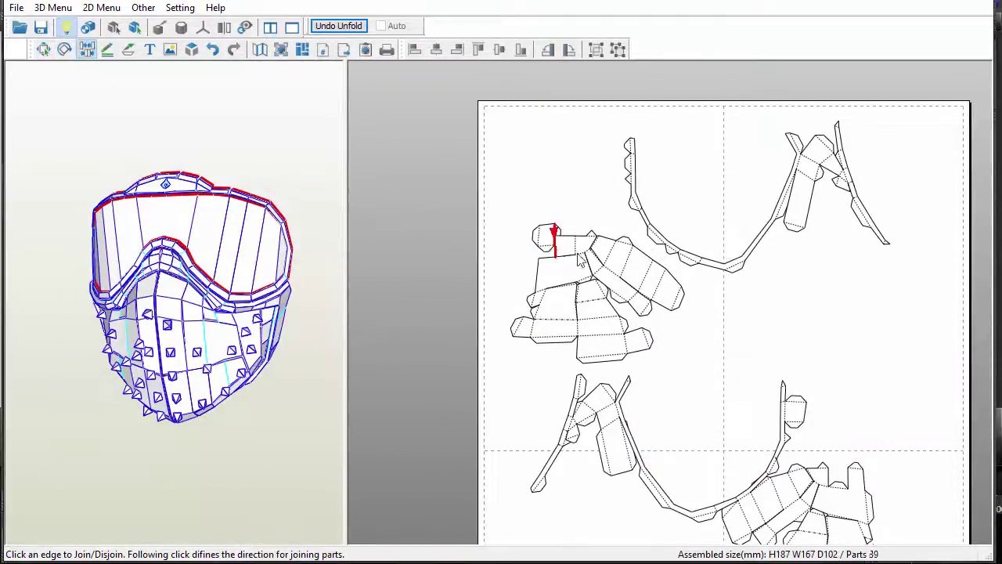
Step: Separate the upper cheek panels of the first mask half and cut the curved side strip off its rim
click(580, 254)
click(592, 247)
click(540, 294)
click(841, 172)
click(792, 166)
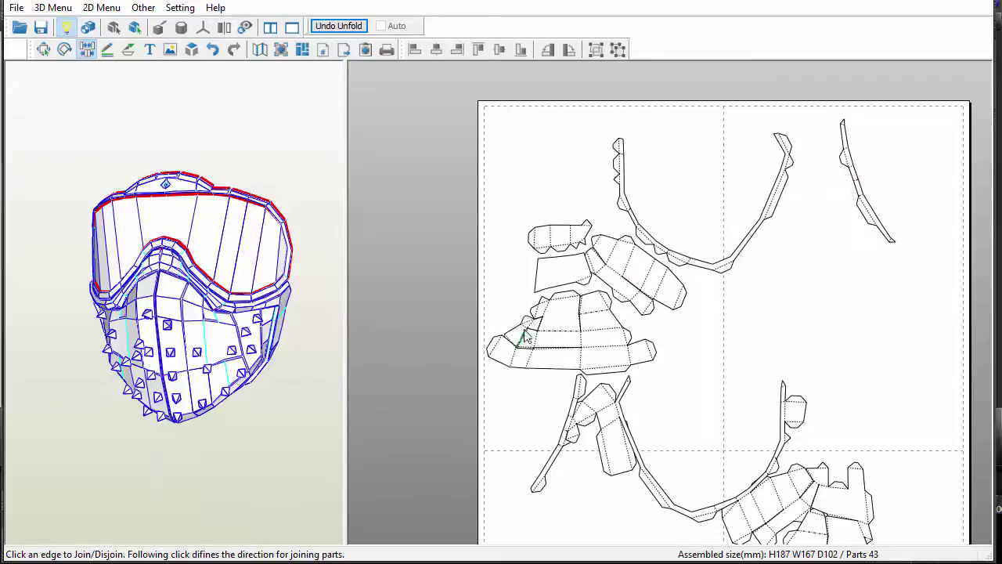
Step: Split the lower cheek block of the first mask half into long horizontal strips and move the bottom strips apart
click(601, 330)
click(565, 332)
click(583, 347)
right_click(595, 275)
click(747, 285)
drag(725, 396, 553, 341)
drag(650, 368, 666, 409)
Step: Separate the remaining middle cheek strips, then move the diagonal panel block away and split it in two
right_click(678, 330)
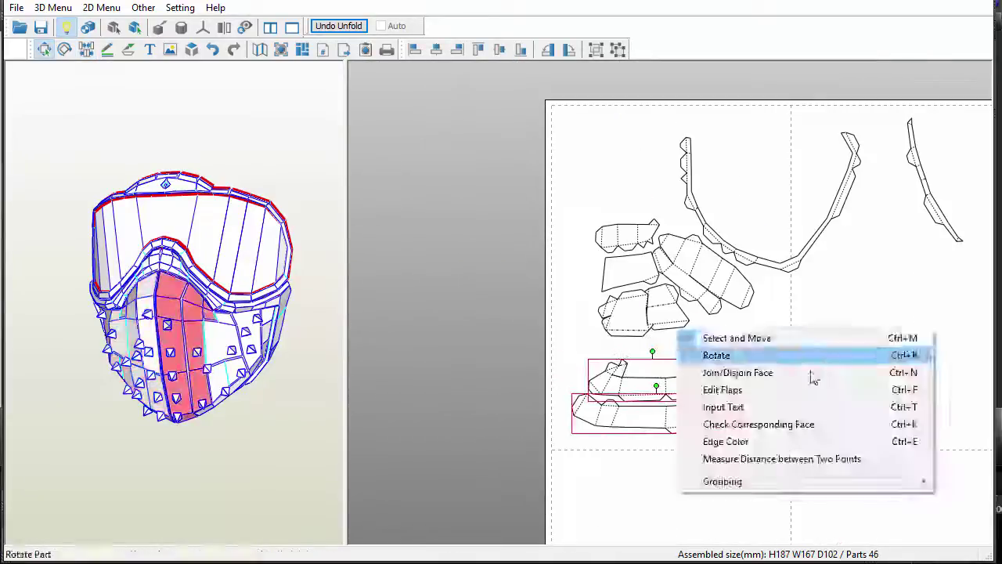
click(813, 373)
drag(697, 278, 744, 320)
right_click(745, 347)
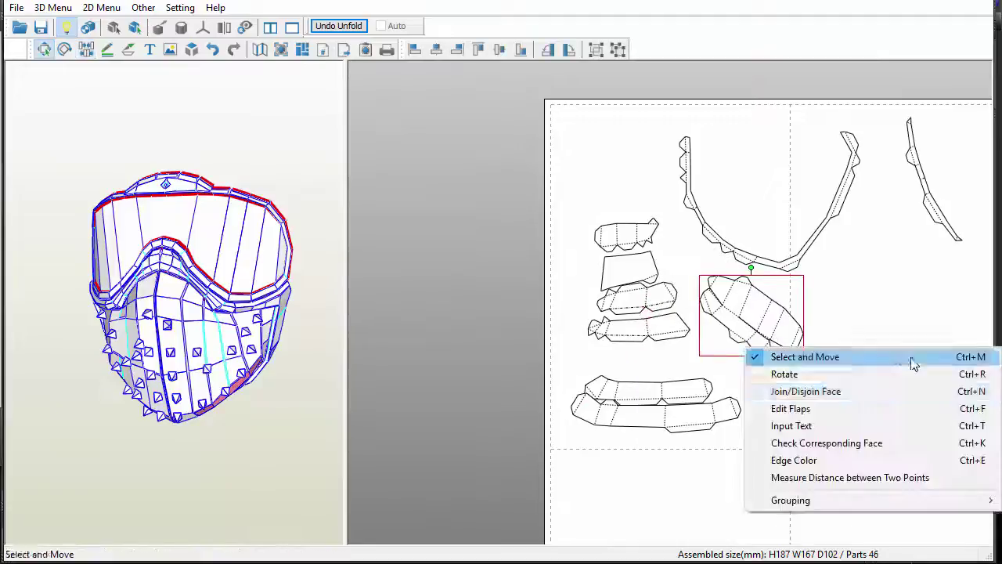
click(814, 392)
click(739, 324)
Step: Select the lower strips and panel pieces of the first mask half and turn on the check for overlapping parts
scroll(667, 297, down, 2)
right_click(369, 174)
click(510, 188)
drag(795, 421, 676, 324)
scroll(670, 303, down, 2)
click(101, 7)
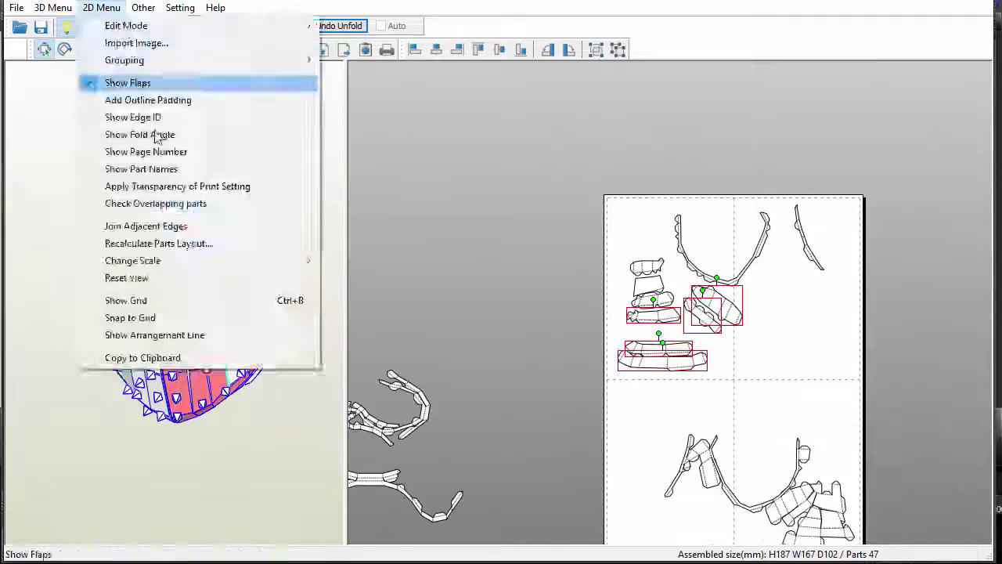
click(154, 204)
Step: Stack the first half's cheek strips compactly without overlaps in the lower part of the first page
scroll(569, 279, up, 3)
drag(624, 411, 608, 423)
drag(649, 382, 637, 389)
drag(645, 329, 615, 365)
drag(639, 299, 601, 334)
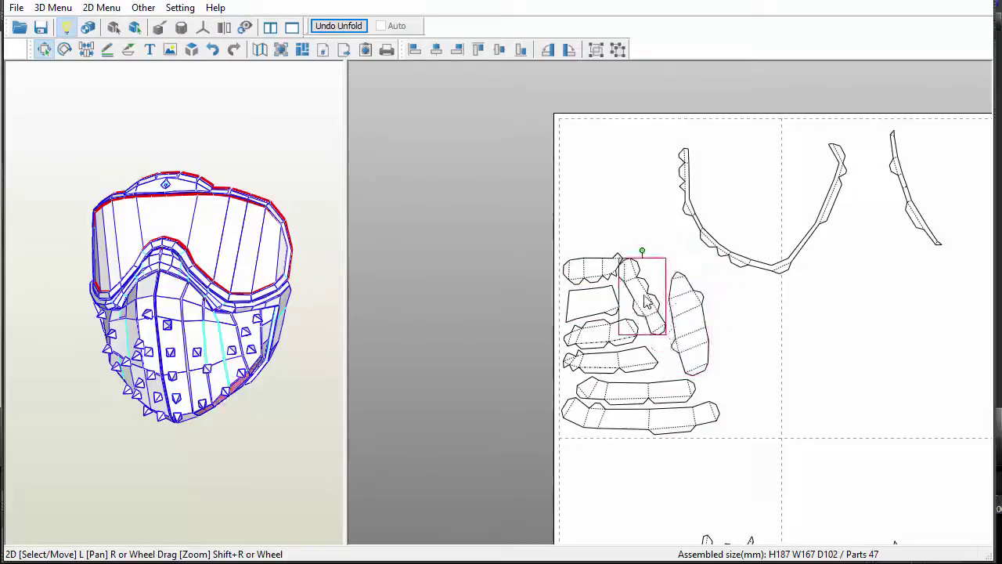
Step: Rotate the first half's rim strip into an arch above the cheek strips and fit the loose panels and side strip inside it
drag(800, 244, 729, 225)
drag(693, 117, 692, 328)
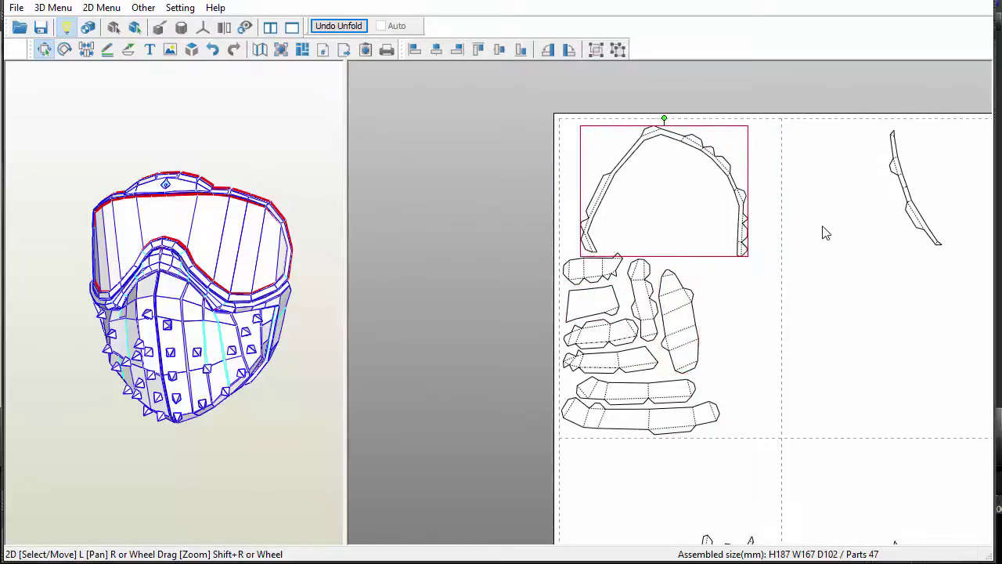
drag(740, 233, 728, 232)
drag(686, 308, 636, 186)
drag(629, 139, 664, 153)
drag(656, 286, 662, 272)
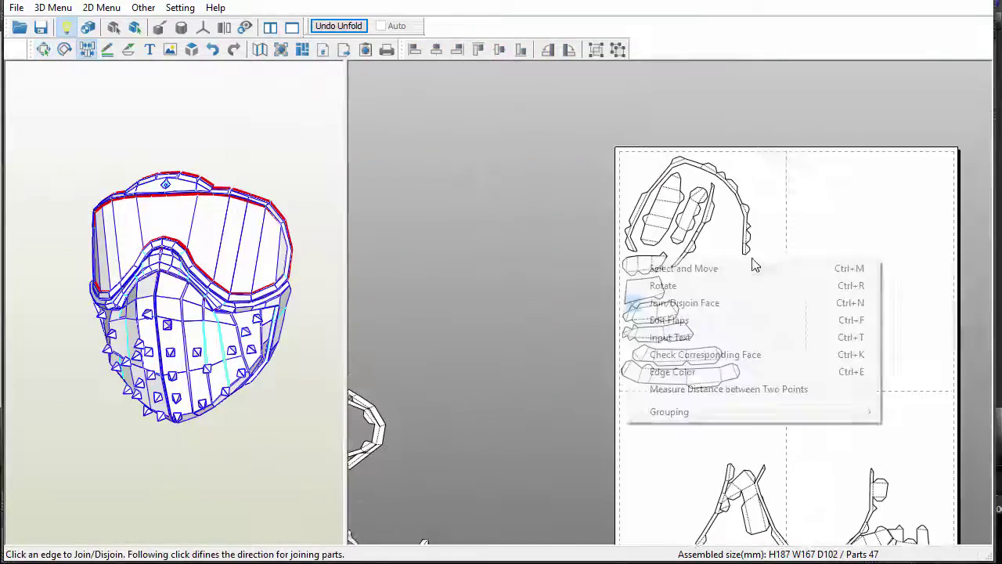
Step: Cut the second lower mask half into its rim strip, side strip, end face and cheek panel blocks
right_click(771, 282)
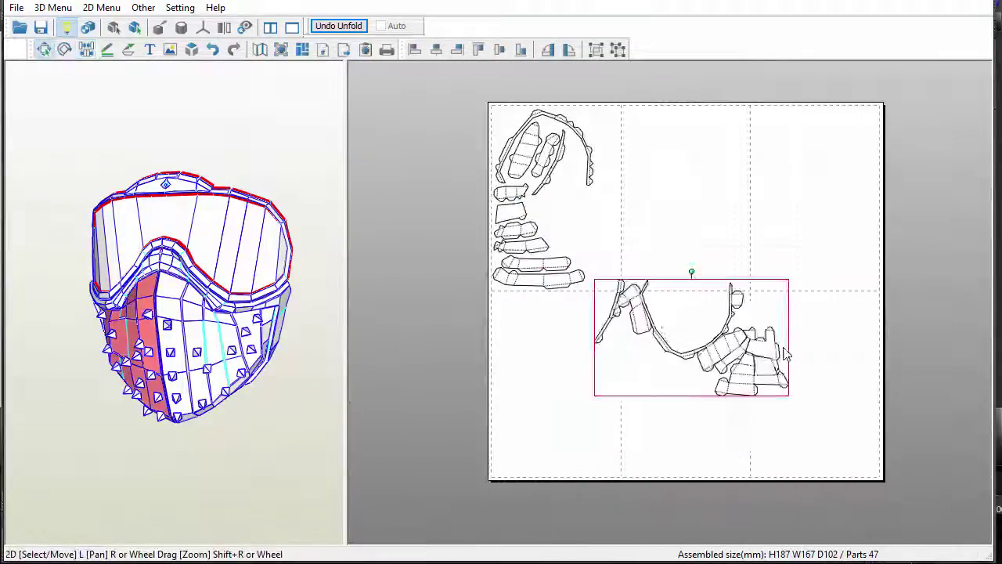
right_click(690, 140)
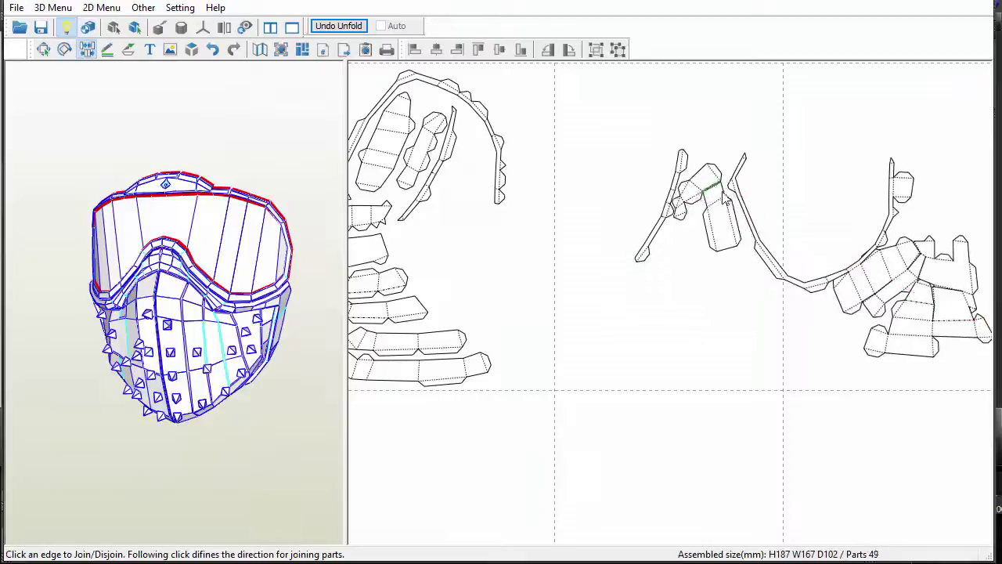
click(905, 212)
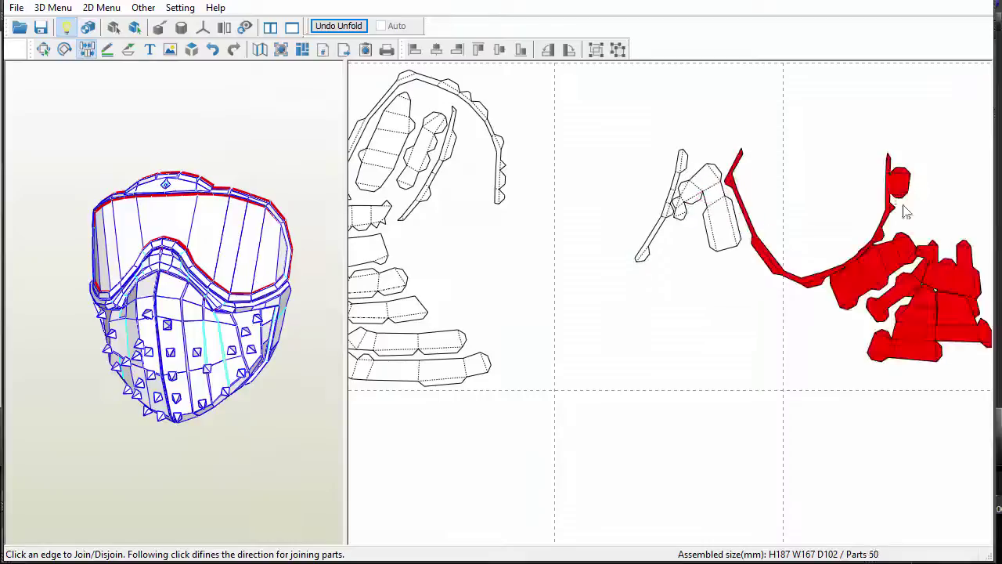
click(887, 180)
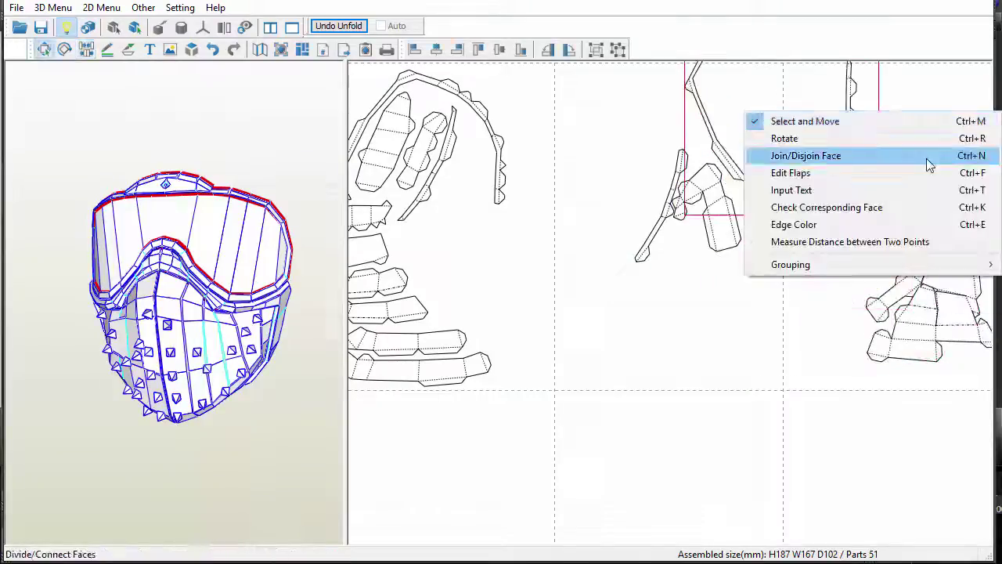
click(929, 155)
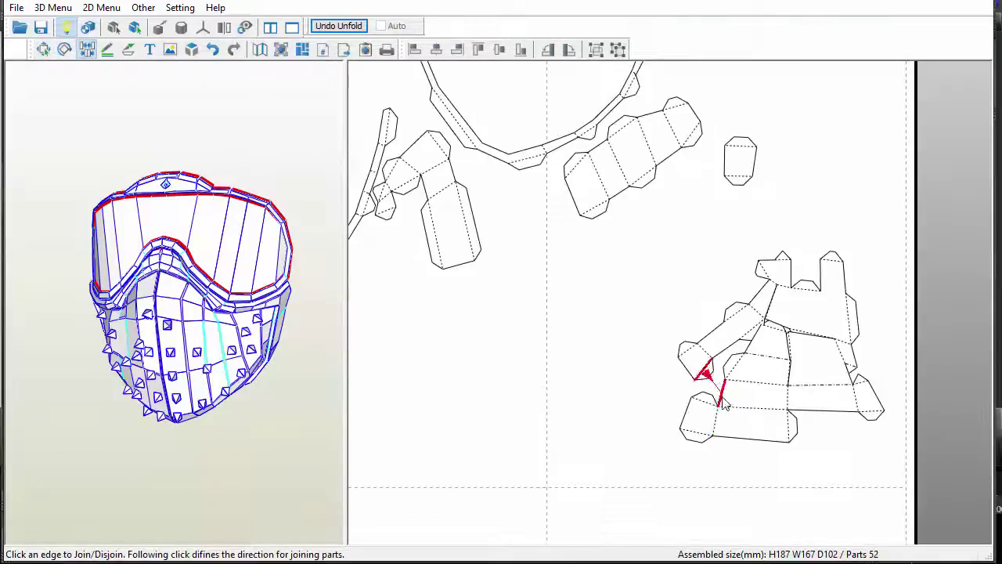
Step: Join the side faces to the second half's cheek block and split the block into horizontal strips
click(882, 412)
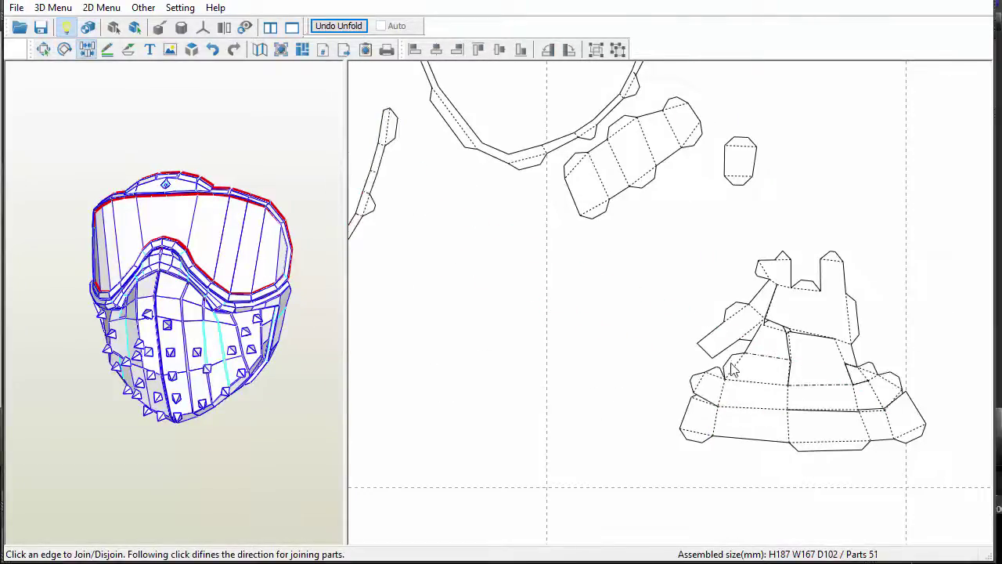
click(783, 313)
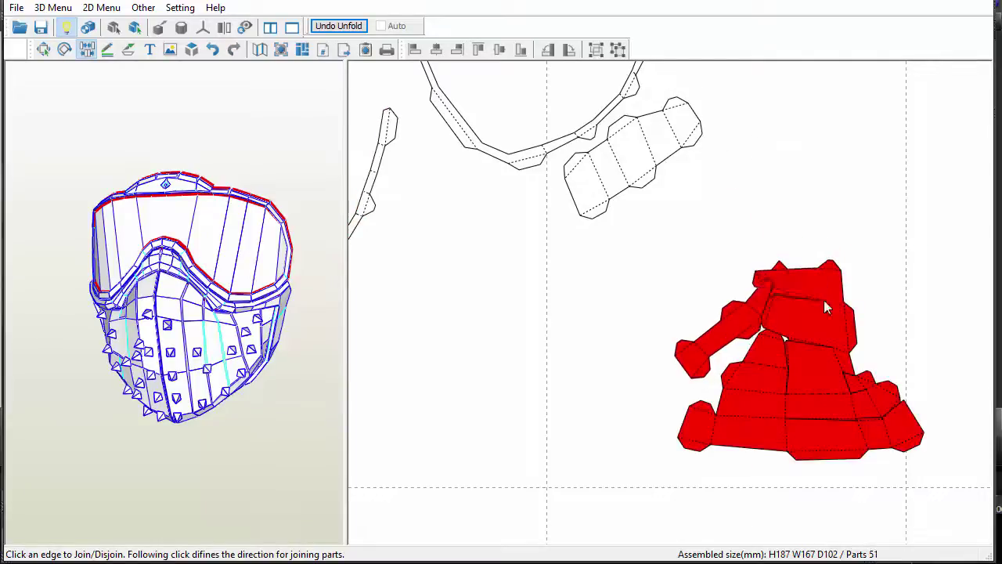
click(770, 386)
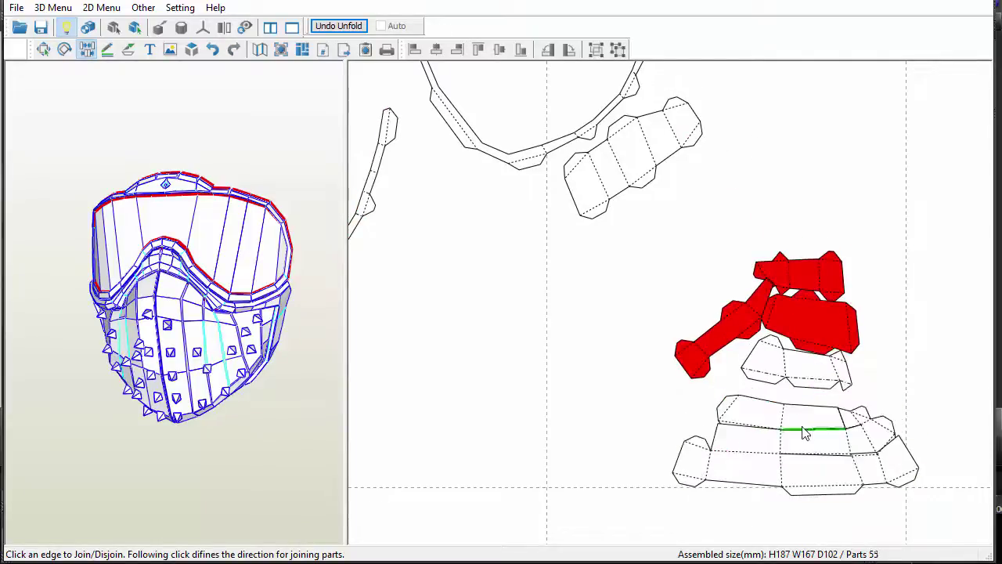
click(804, 430)
click(778, 472)
Step: Spread the second half's cheek strips and upper panels apart so they no longer overlap
click(44, 49)
drag(822, 495, 807, 511)
drag(822, 450, 803, 465)
drag(814, 418, 820, 414)
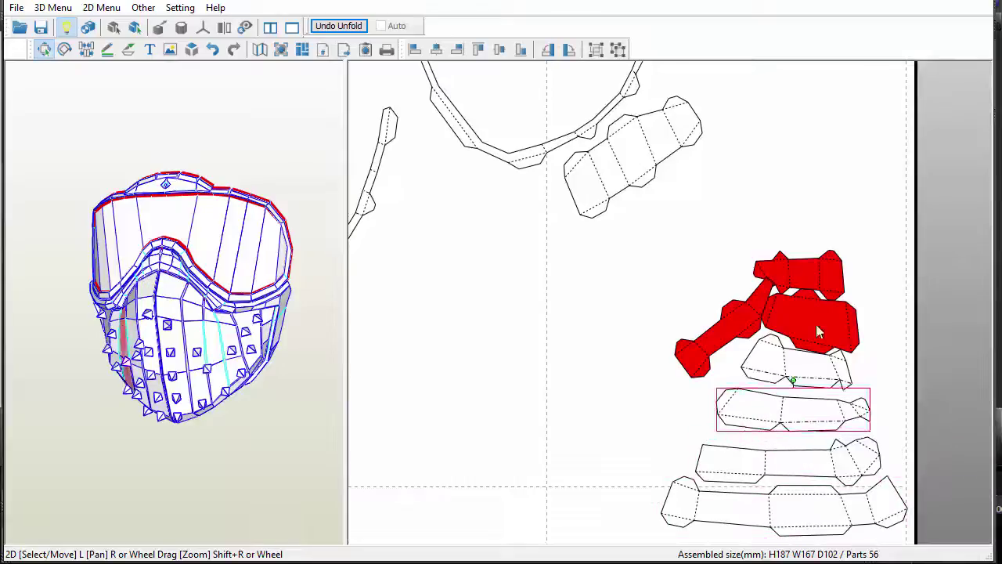
drag(818, 329, 824, 326)
drag(728, 321, 690, 306)
drag(803, 273, 845, 219)
Step: Move the second half's cheek strips onto the middle page and stand the diagonal panel block upright above them
scroll(845, 219, down, 3)
drag(814, 263, 985, 471)
drag(955, 445, 762, 463)
drag(814, 249, 811, 249)
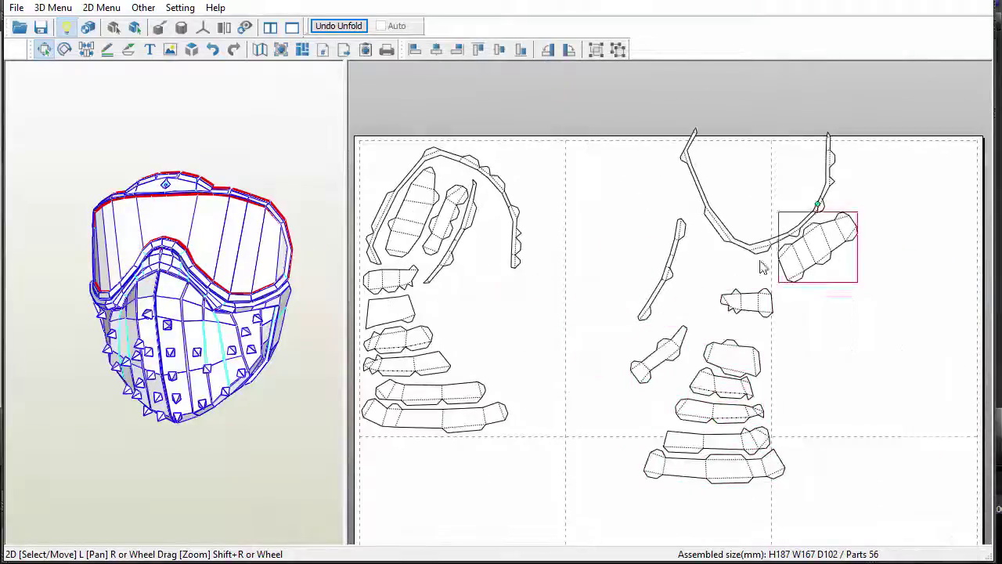
drag(713, 291, 698, 291)
scroll(698, 292, down, 3)
Step: Select all spikes on the first half's side of the 3D mask and move their unfolded parts toward the first page
drag(488, 192, 577, 407)
right_drag(265, 267, 264, 251)
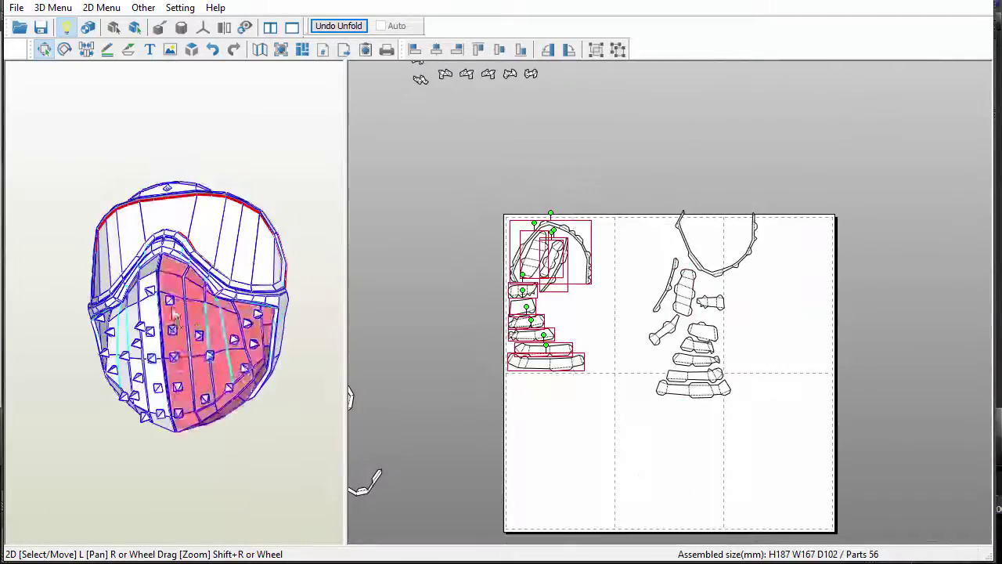
click(169, 300)
shift+click(172, 330)
shift+click(173, 357)
shift+click(177, 387)
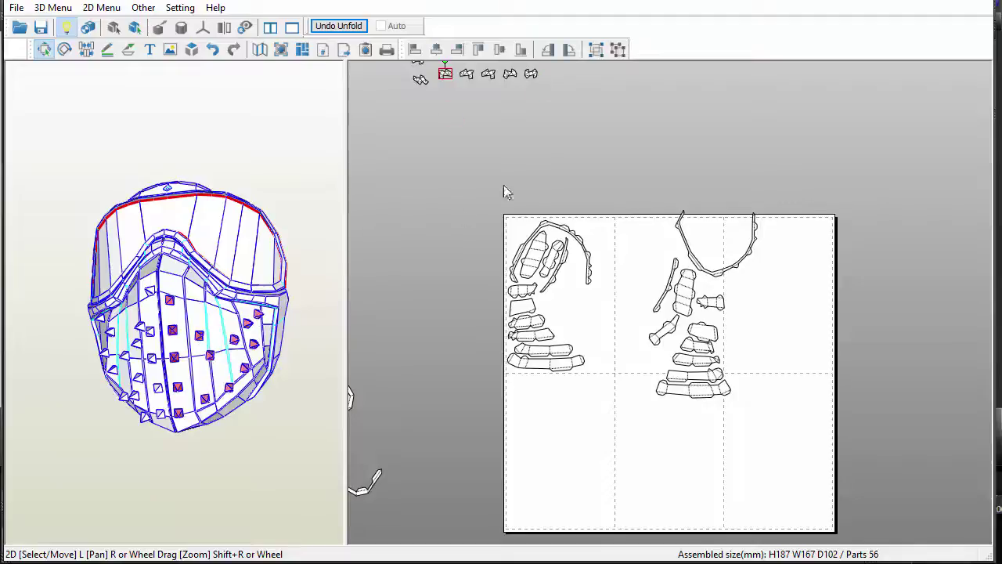
drag(445, 73, 549, 495)
Step: Distribute the selected side's spikes in the free spaces around the first half's panels on the first page
scroll(623, 445, up, 3)
drag(482, 435, 531, 158)
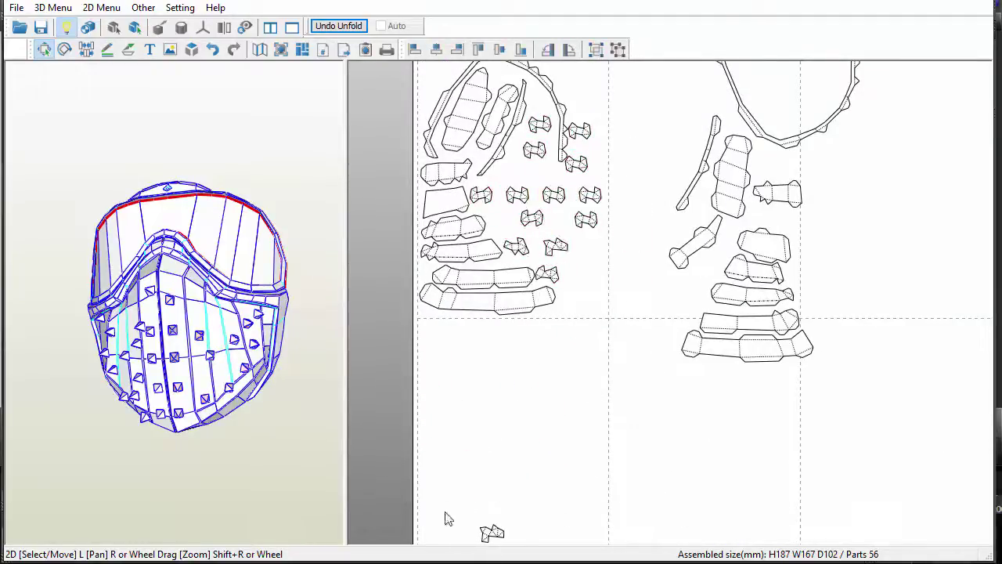
scroll(532, 224, up, 1)
Step: Rotate the second half's rim strip into an arch and place it at the top of the second page
right_drag(565, 276, 634, 266)
drag(830, 211, 752, 173)
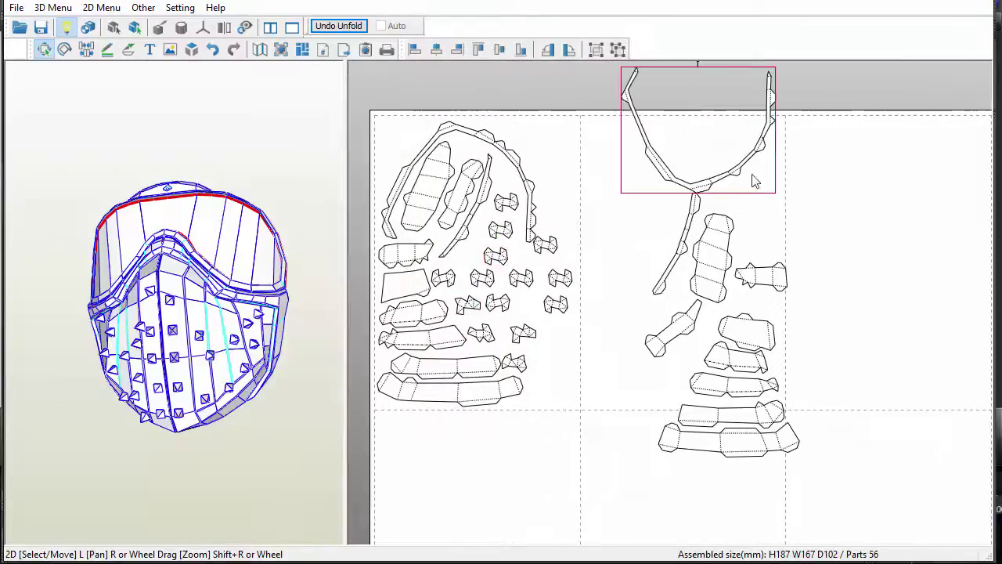
shift+click(692, 200)
right_drag(696, 74, 689, 104)
drag(750, 154, 761, 224)
click(704, 236)
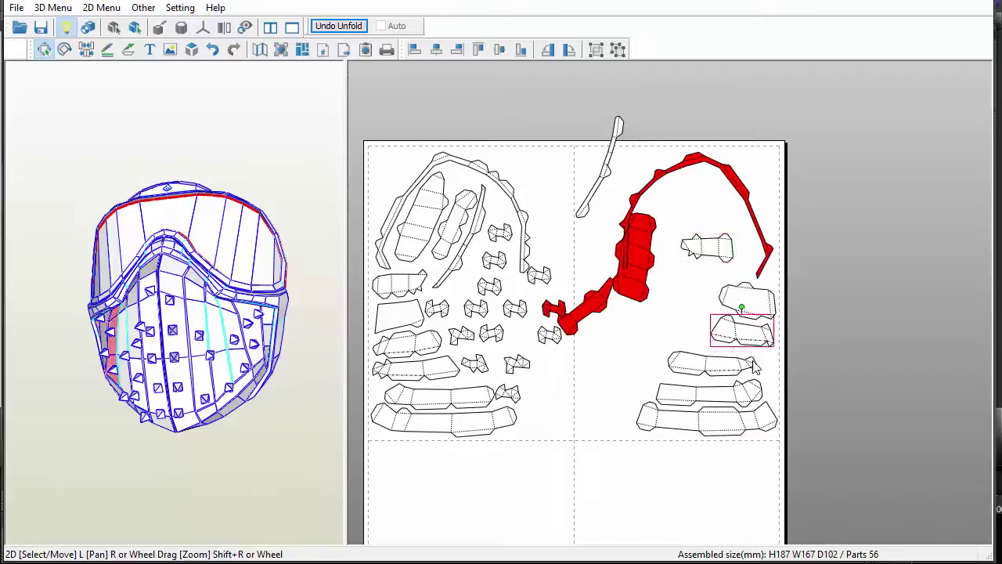
Step: Pack the second half's cheek strips along the second page's outer edge and fit the loose panels under the arch
drag(754, 365, 774, 358)
drag(750, 389, 763, 384)
drag(718, 252, 738, 272)
drag(645, 254, 668, 231)
drag(599, 296, 713, 188)
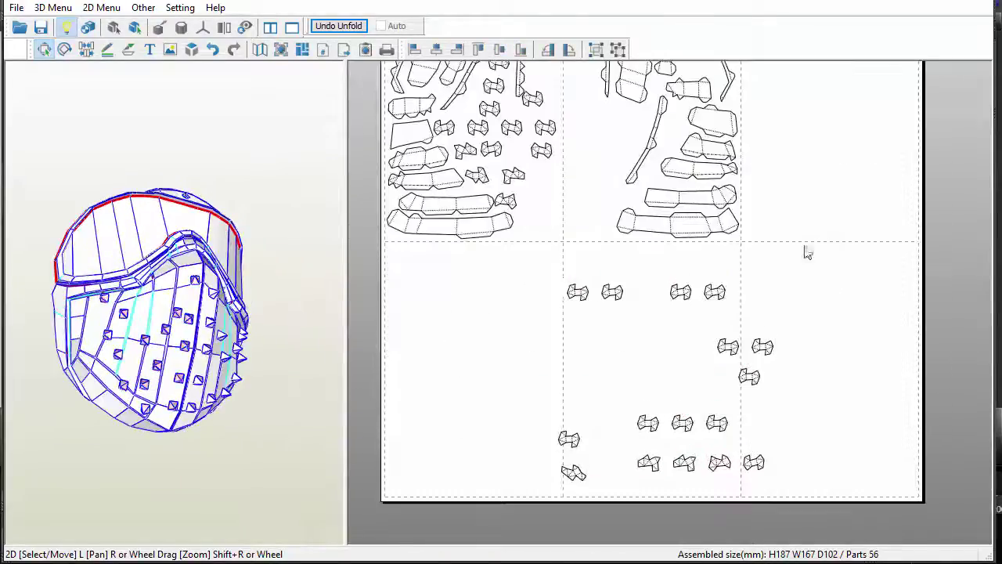
Step: Group the remaining spikes and move them into the free space beside the second half's panels on the second page
drag(682, 292, 683, 268)
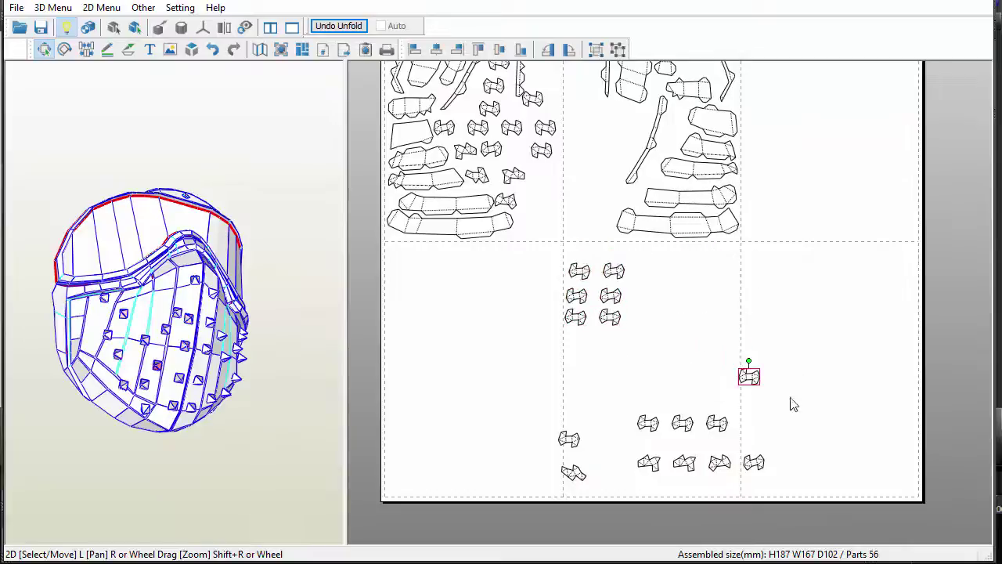
drag(539, 252, 630, 356)
drag(610, 317, 610, 170)
drag(598, 229, 599, 215)
right_drag(629, 282, 615, 330)
scroll(666, 303, down, 1)
drag(615, 372, 759, 507)
drag(699, 485, 724, 398)
drag(738, 307, 578, 165)
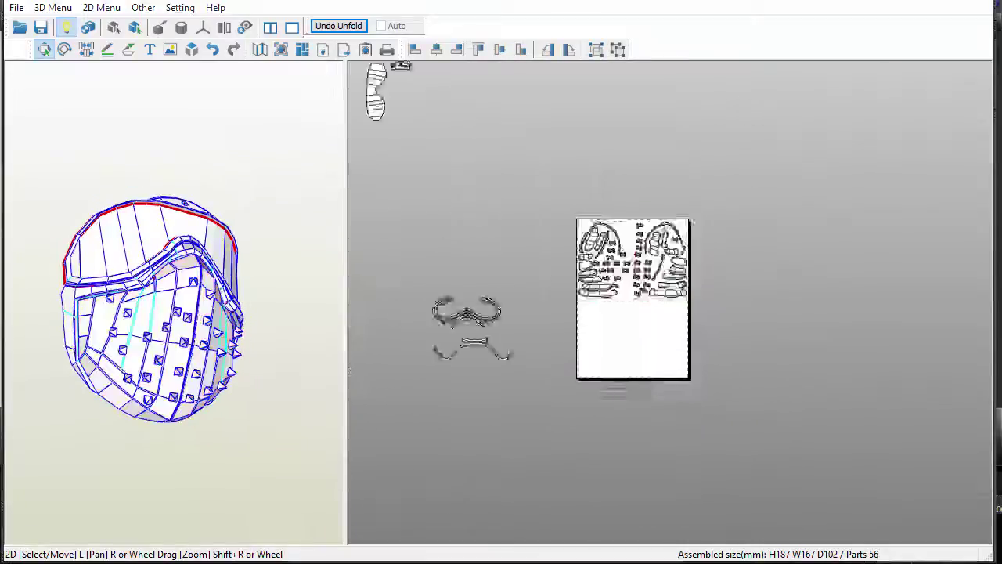
Step: Rejoin the side arms of the curved goggle frame part to its middle band and detach that band from the upper frame
scroll(602, 347, up, 5)
right_click(374, 112)
click(447, 159)
click(521, 293)
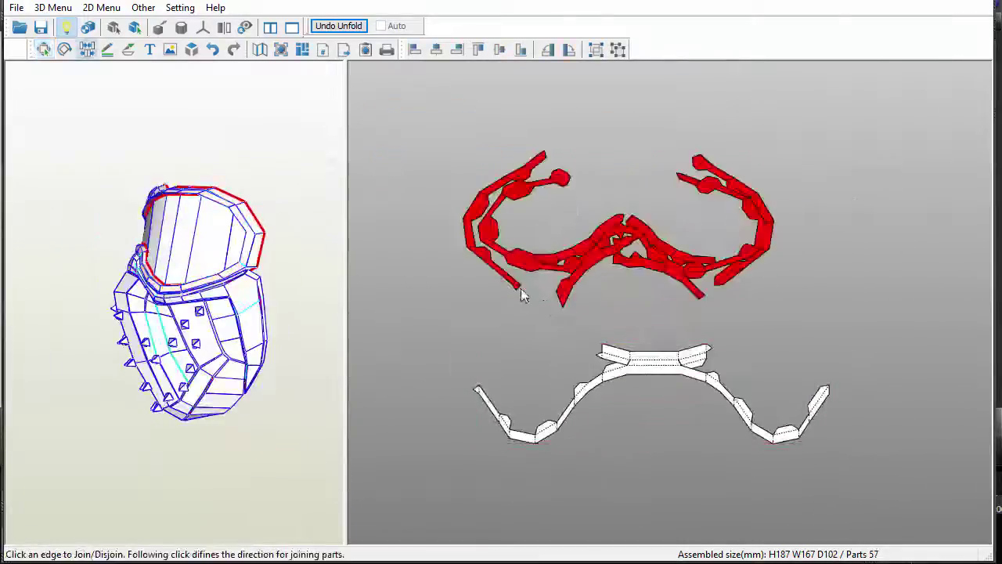
click(693, 265)
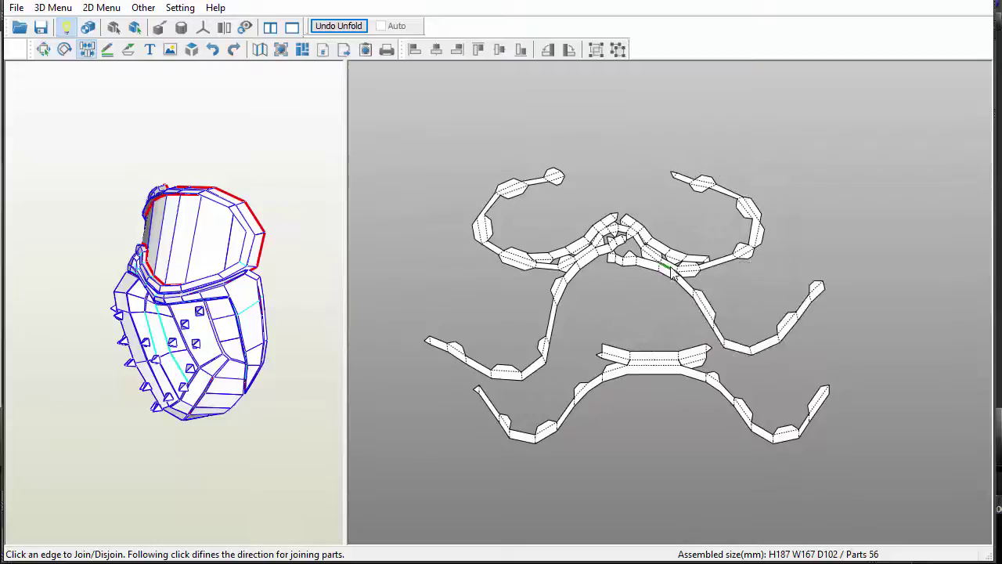
click(670, 271)
Step: Cut the small pieces off the lower goggle band, join the end strip to the long middle band, and move the bands apart
click(620, 360)
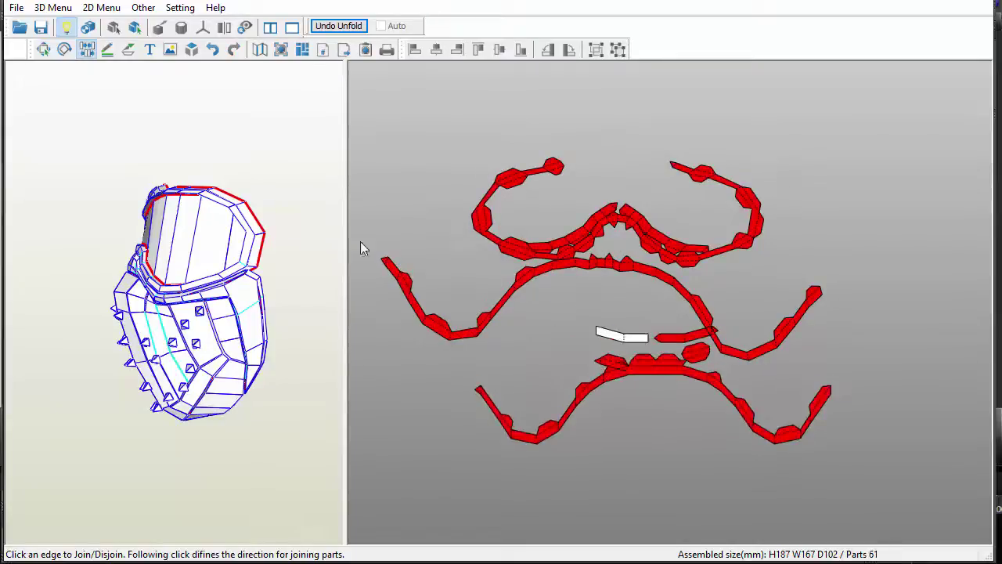
click(822, 292)
right_click(586, 91)
click(587, 100)
drag(758, 261, 738, 175)
drag(786, 434, 707, 507)
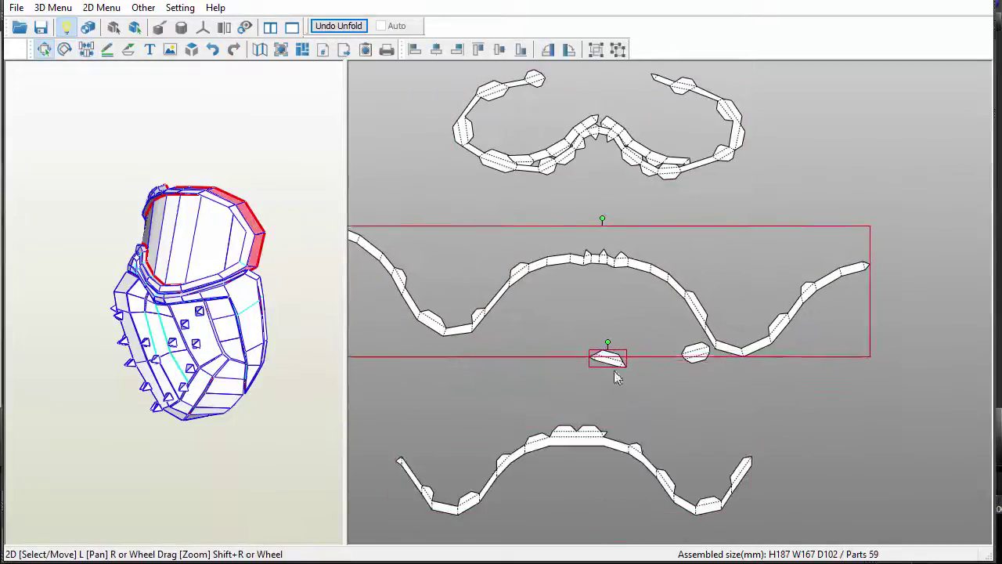
Step: Move the two small loose pieces clear of the long middle band and join them onto the upper goggle loop
drag(612, 360, 514, 392)
drag(695, 352, 668, 387)
right_click(616, 366)
click(611, 409)
scroll(603, 219, down, 2)
scroll(591, 179, up, 4)
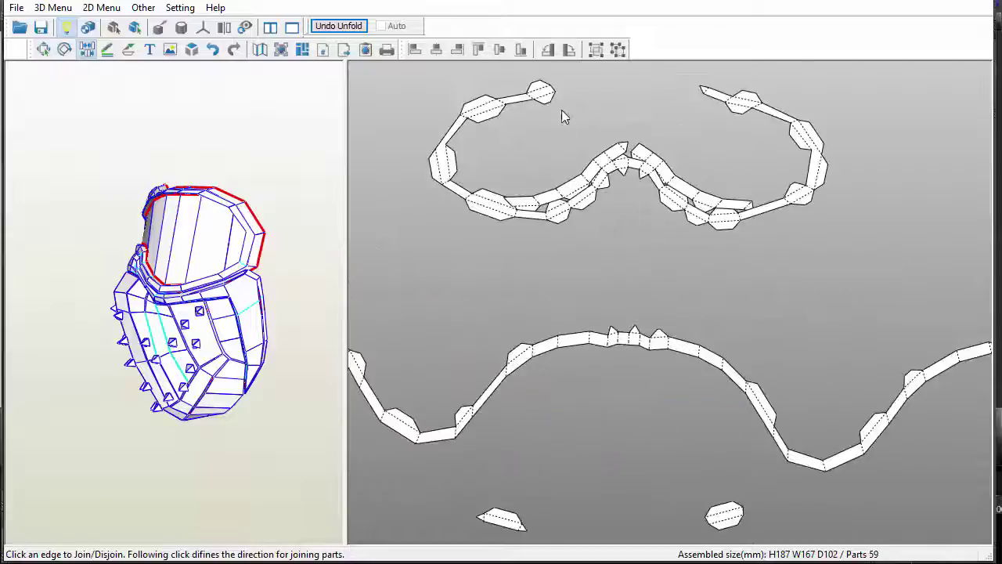
click(700, 91)
scroll(652, 125, down, 2)
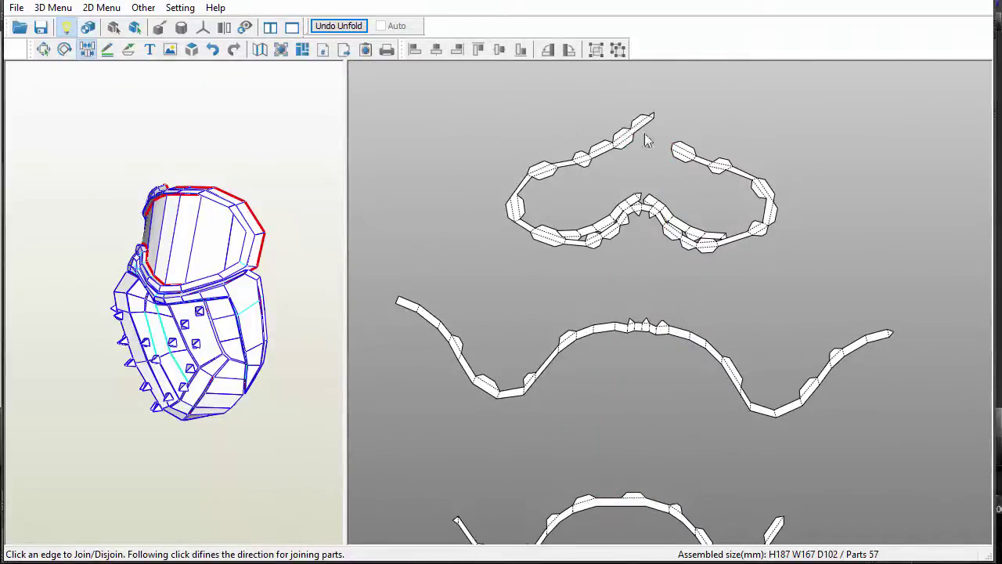
Step: Cut the inner nose strips off the upper goggle loop and join them to the ends of the lower band
click(635, 213)
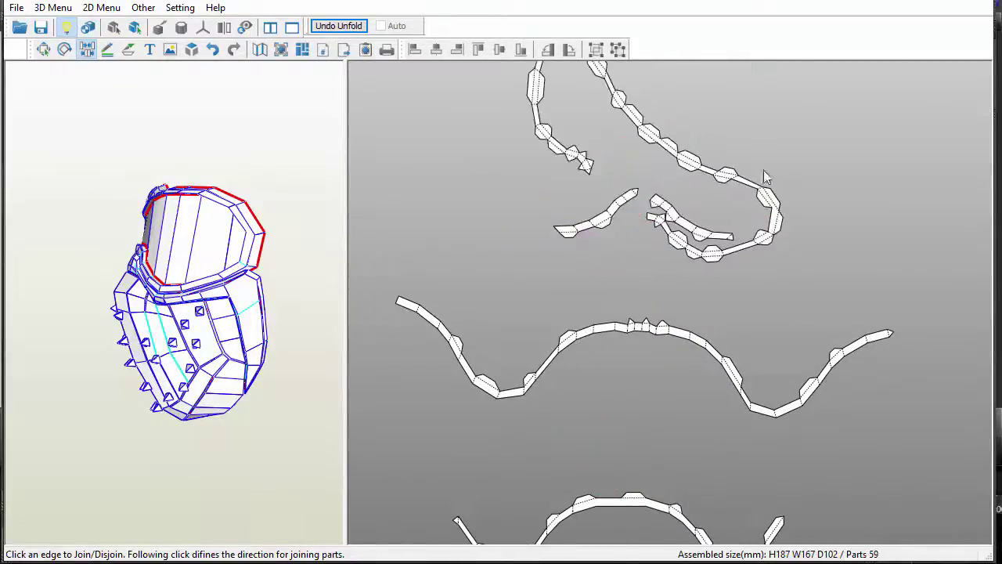
middle_drag(471, 470, 433, 370)
click(584, 402)
click(416, 420)
click(501, 164)
middle_drag(501, 165, 461, 286)
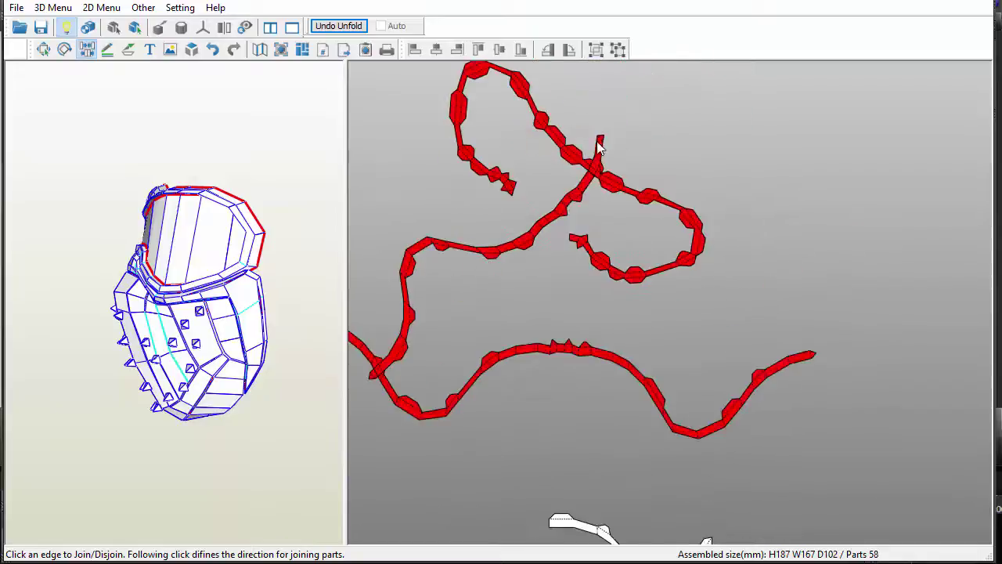
Step: Stand the joined lower band upright and move it onto the empty page below the first one
scroll(591, 110, down, 4)
middle_drag(676, 190, 555, 142)
drag(555, 145, 631, 328)
drag(592, 377, 811, 313)
drag(799, 254, 848, 398)
Step: Cut the upright band in two at its middle and place the lower half alongside the upper half
mouse_move(196, 300)
right_down()
mouse_move(146, 300)
mouse_move(205, 299)
right_up()
click(87, 52)
scroll(582, 319, up, 4)
click(719, 359)
right_click(649, 342)
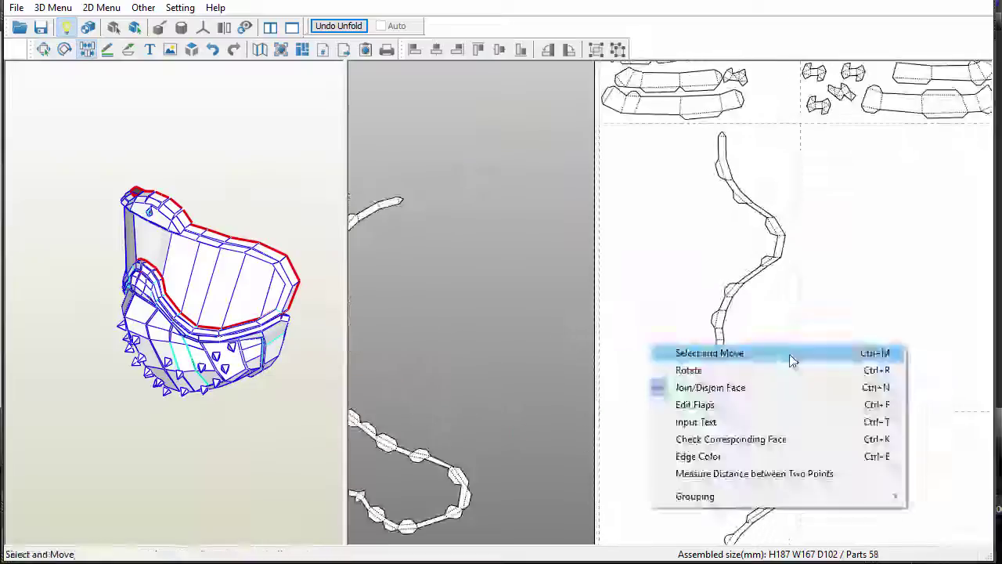
click(790, 359)
drag(776, 462, 748, 231)
shift+drag(772, 262, 693, 259)
Step: Rotate the goggle loop upright and place it on the third page beside the two band halves
scroll(670, 297, down, 3)
click(498, 385)
drag(480, 314, 536, 342)
drag(494, 379, 732, 278)
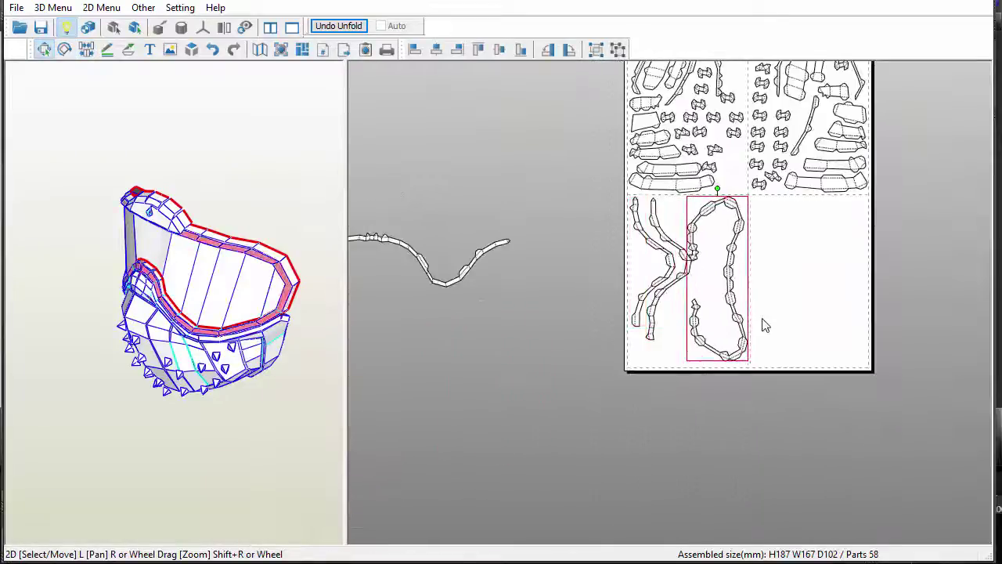
middle_drag(763, 324, 652, 386)
scroll(626, 376, up, 3)
drag(629, 160, 631, 160)
drag(565, 288, 559, 294)
drag(538, 285, 536, 291)
Step: Stand the remaining long band upright, cut it in two, and place its halves side by side on the fourth page
scroll(537, 291, down, 5)
click(438, 286)
drag(439, 241, 473, 276)
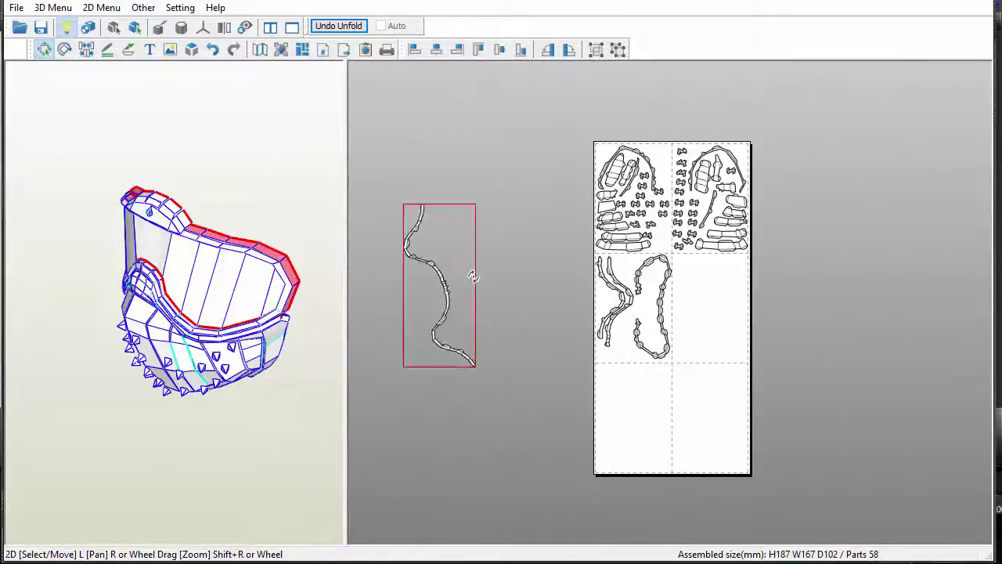
scroll(772, 379, up, 3)
right_click(581, 274)
click(718, 320)
click(643, 312)
right_click(561, 285)
click(695, 306)
drag(633, 442, 661, 269)
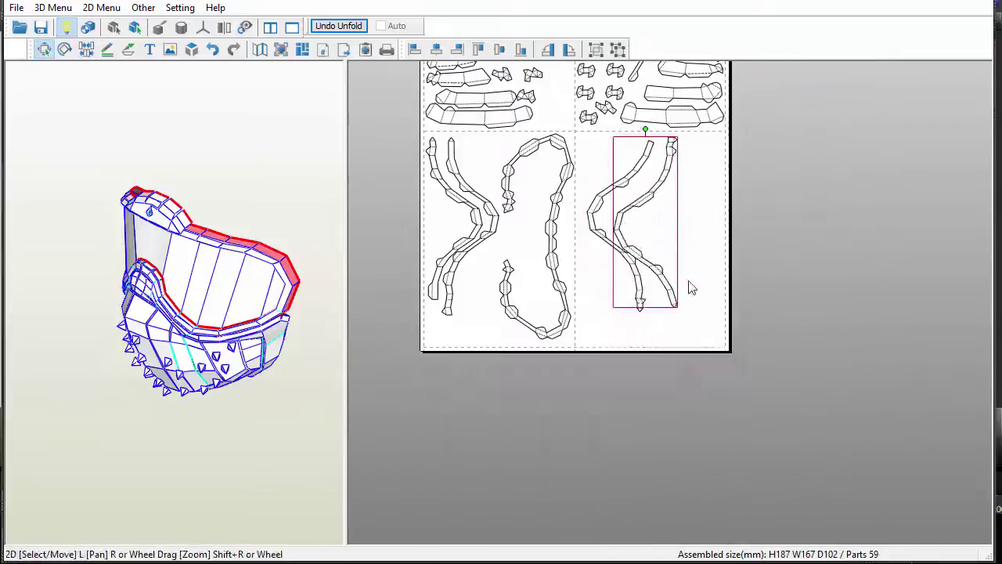
Step: Swap the goggle loop with the second band's halves, gathering all four strips on the third page and the loop on the fourth
drag(569, 162, 764, 178)
drag(580, 186, 621, 147)
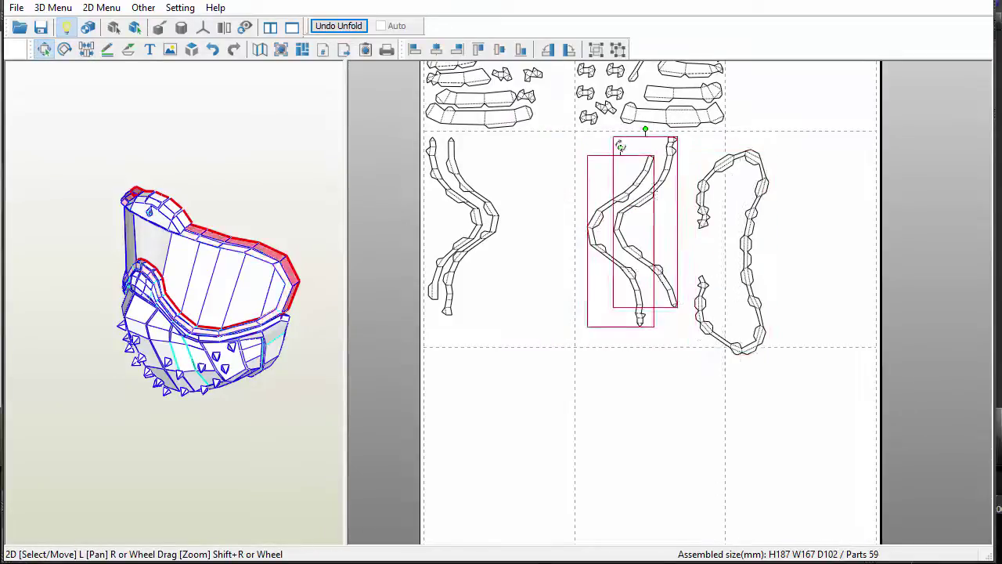
drag(617, 301, 492, 279)
drag(549, 166, 550, 196)
drag(748, 272, 707, 262)
Step: Move the goggle's raised forehead piece onto the fourth page beside the loop
scroll(694, 316, down, 3)
scroll(698, 321, down, 3)
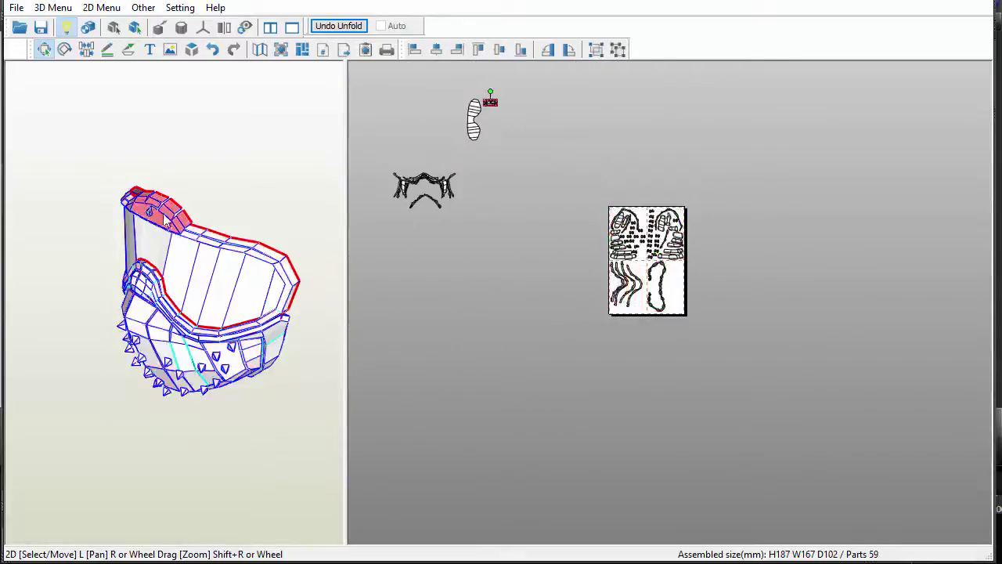
drag(583, 272, 654, 289)
scroll(688, 291, up, 6)
drag(449, 276, 597, 242)
Step: Hide the flaps and detach the small diamond emblem faces from the centre of the forehead piece
right_click(566, 231)
click(708, 275)
scroll(559, 252, up, 2)
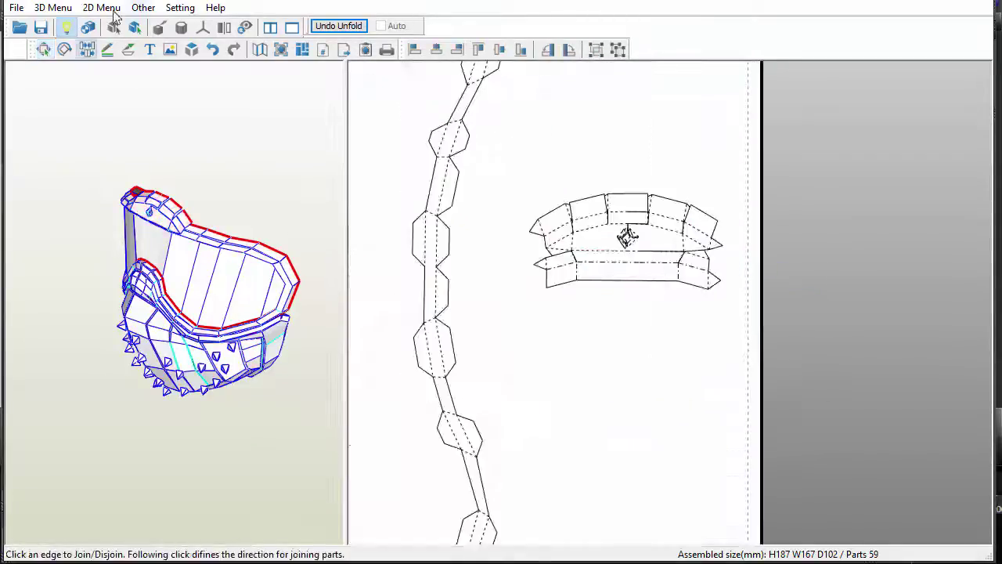
click(107, 8)
click(135, 82)
scroll(612, 211, up, 2)
click(613, 209)
click(622, 204)
click(622, 195)
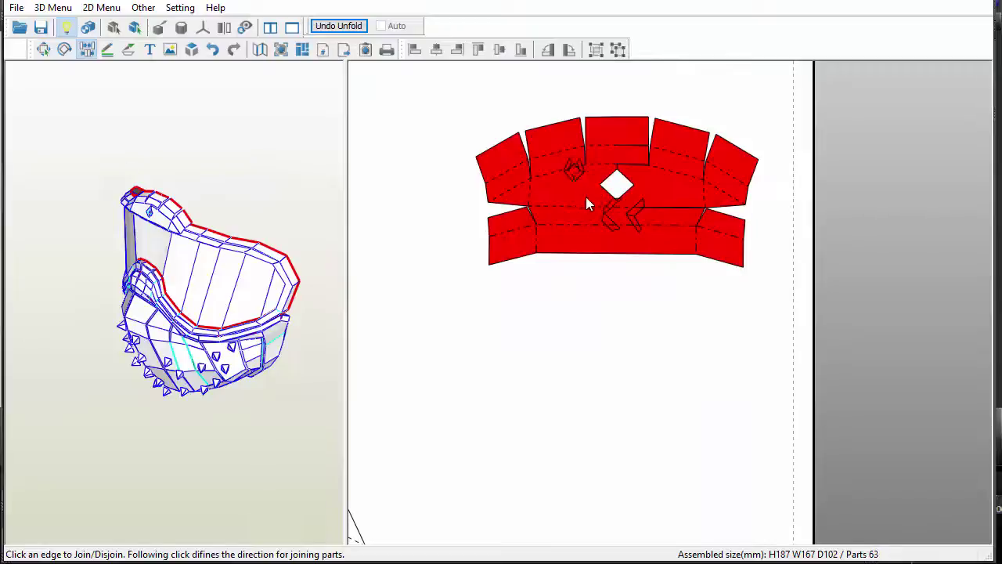
key(Escape)
Step: Move the forehead piece clear of the detached emblem faces and show the flaps again
drag(586, 196, 479, 399)
click(101, 8)
click(127, 83)
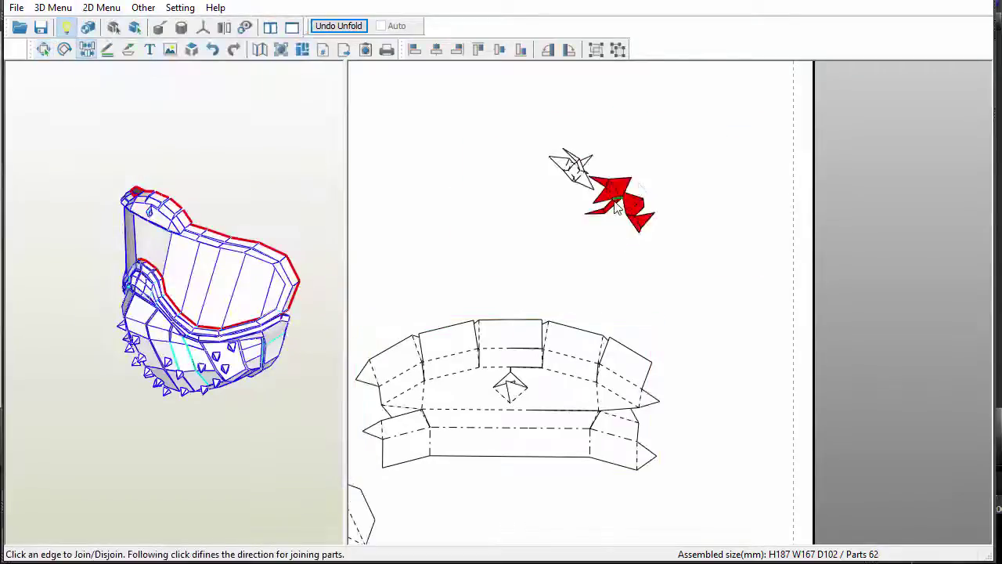
Step: Join the loose emblem faces into one part above the forehead piece, and split the other small emblem part in two
right_click(473, 156)
click(474, 199)
right_click(443, 149)
click(444, 161)
drag(604, 196, 509, 254)
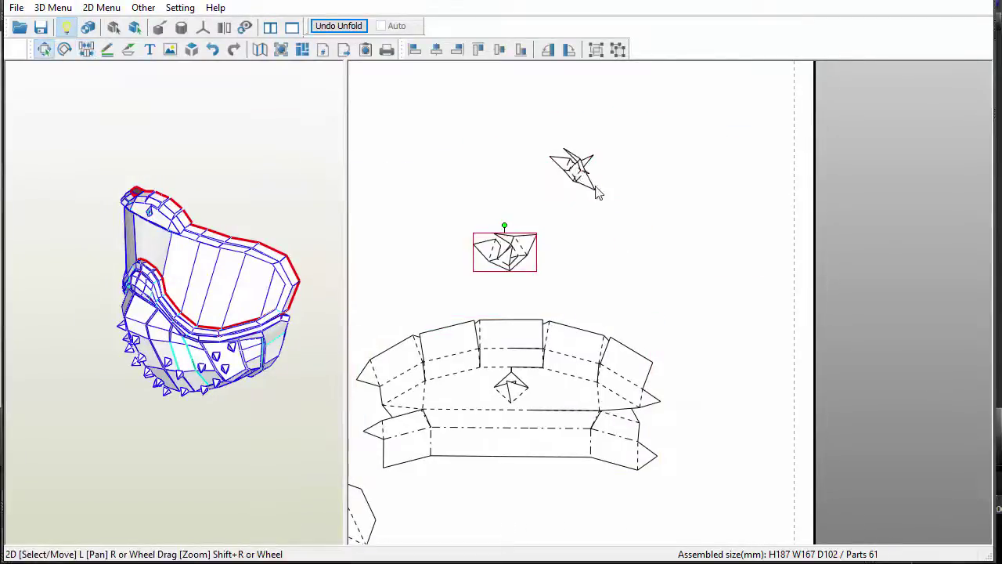
key(ctrl+n)
middle_drag(623, 167, 650, 234)
scroll(651, 235, up, 3)
click(556, 214)
scroll(655, 215, down, 3)
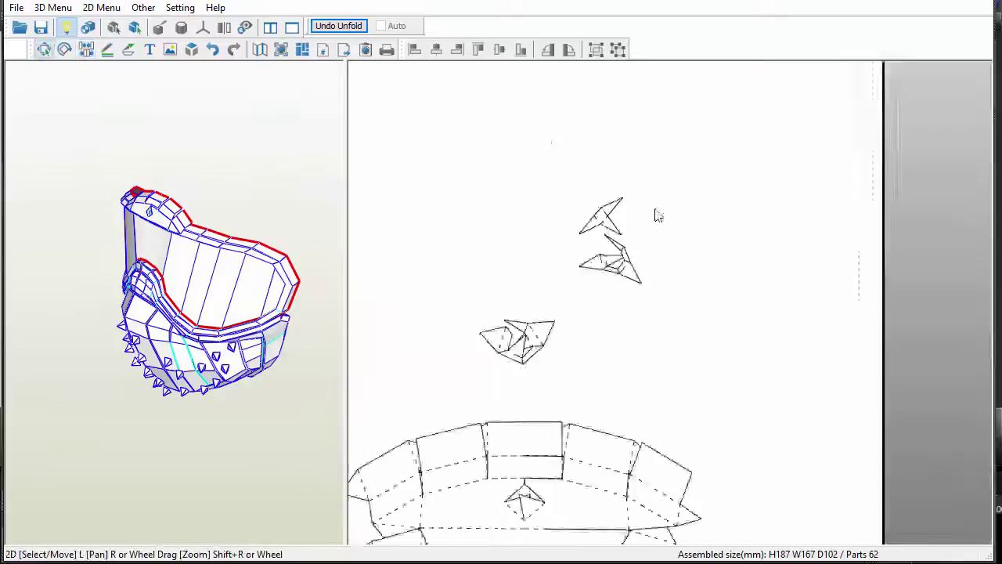
Step: Cut the forehead piece lengthwise into five separate strips along its long folds
scroll(671, 251, up, 3)
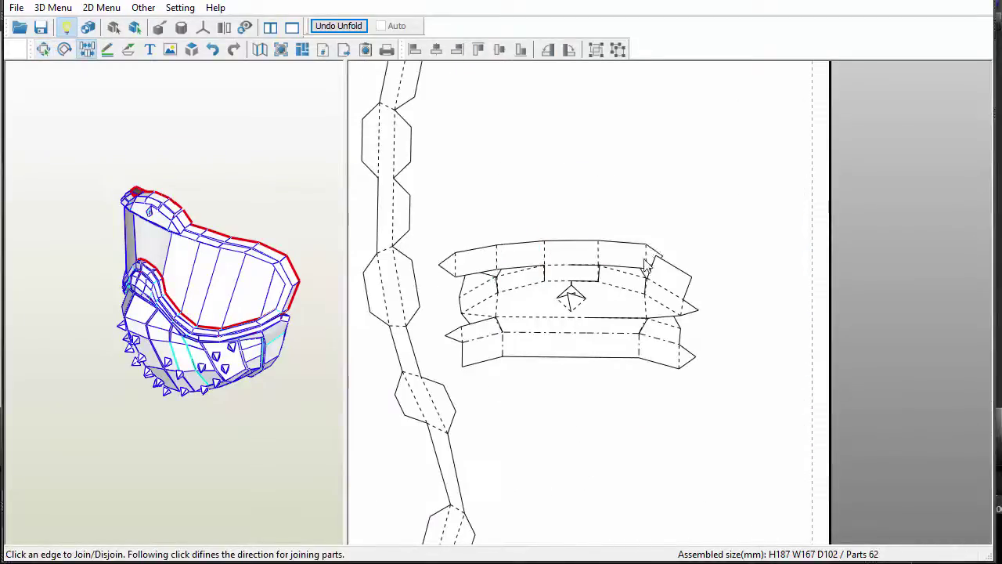
click(558, 267)
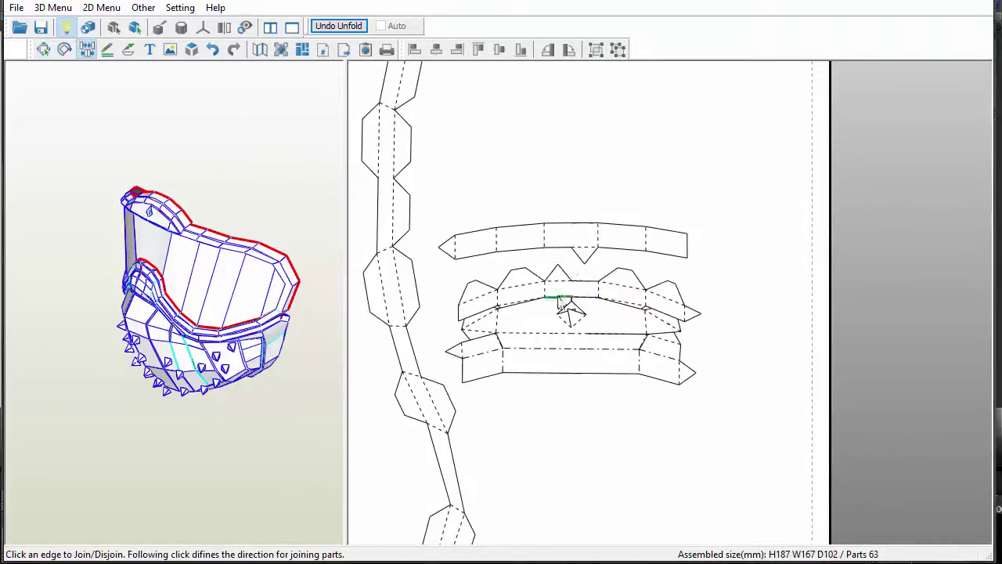
click(559, 295)
click(563, 350)
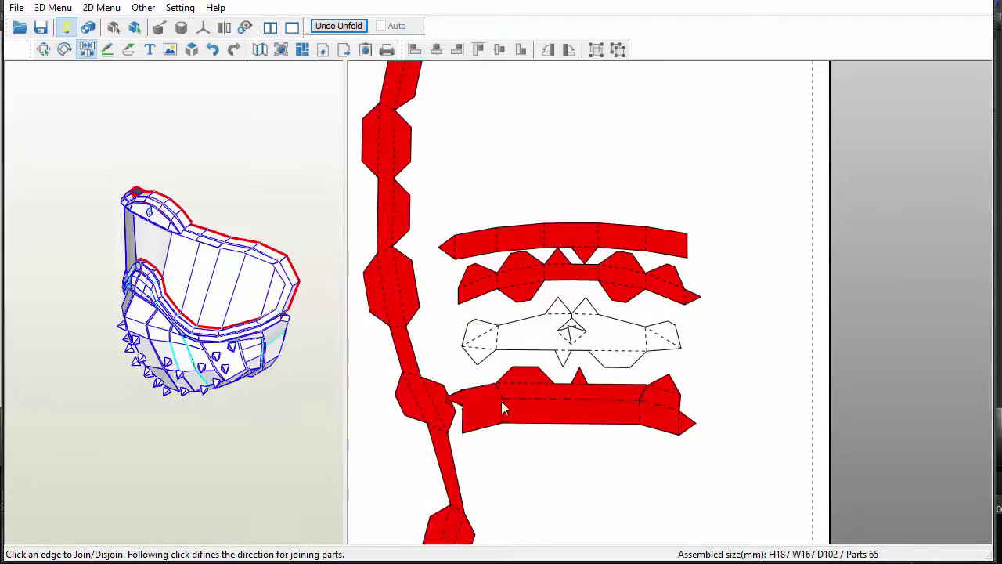
click(584, 400)
right_click(651, 320)
click(689, 329)
Step: Space the forehead strips evenly in a stack and move them together to the upper part of the fourth page
drag(626, 241, 626, 226)
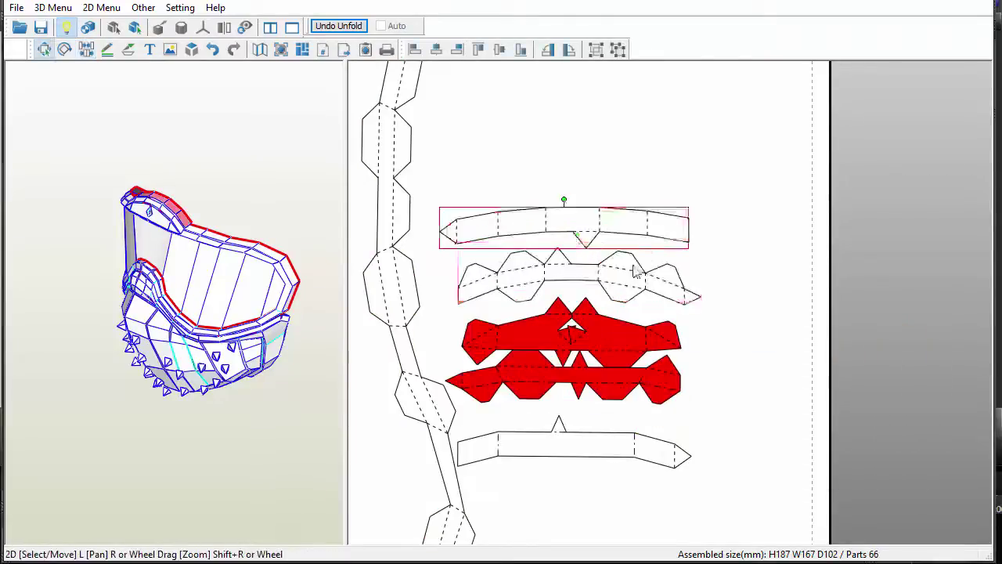
drag(626, 341, 626, 324)
drag(619, 445, 618, 430)
drag(736, 478, 462, 211)
scroll(761, 331, down, 5)
drag(637, 306, 654, 163)
Step: Bring the large goggle lens panel over to the fourth page
scroll(672, 302, down, 7)
drag(736, 353, 564, 180)
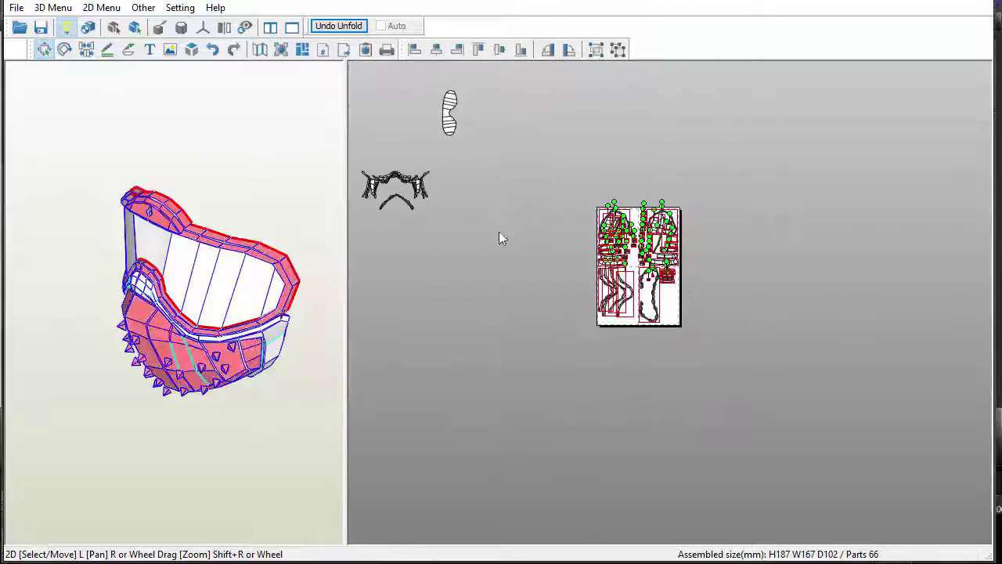
middle_drag(501, 237, 549, 267)
drag(475, 114, 725, 340)
scroll(768, 319, up, 6)
drag(601, 400, 537, 329)
Step: Cut the goggle loop in two and rotate the lens panel diagonally into the free space on the fourth page
right_click(523, 340)
click(544, 387)
click(513, 345)
right_click(498, 333)
click(524, 347)
drag(506, 284, 738, 391)
click(566, 332)
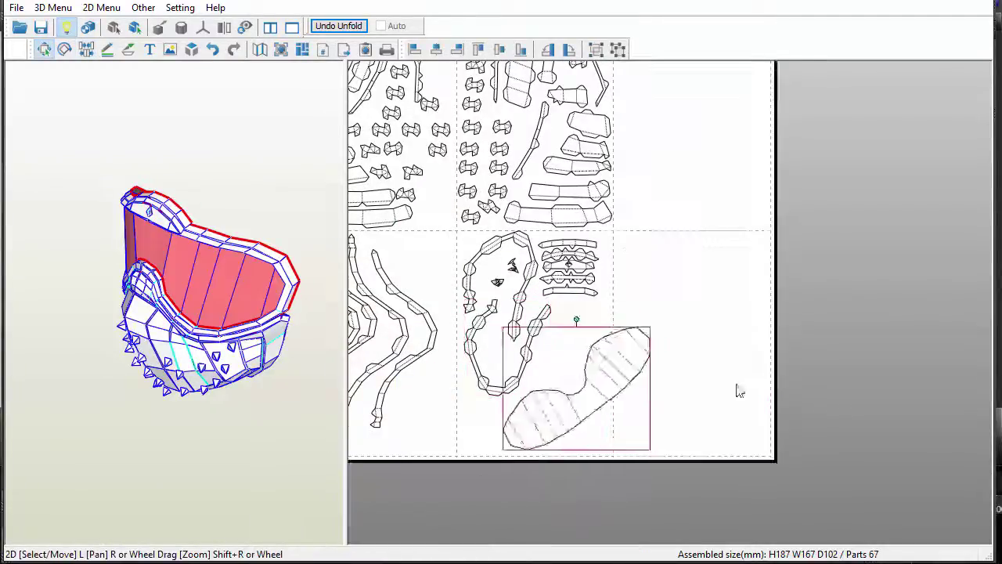
drag(577, 319, 547, 326)
drag(603, 330, 579, 319)
Step: Move the remaining lower frame part and the curved chin strip onto new pages below the third and fourth
scroll(671, 329, down, 8)
drag(439, 212, 494, 343)
middle_drag(494, 343, 527, 318)
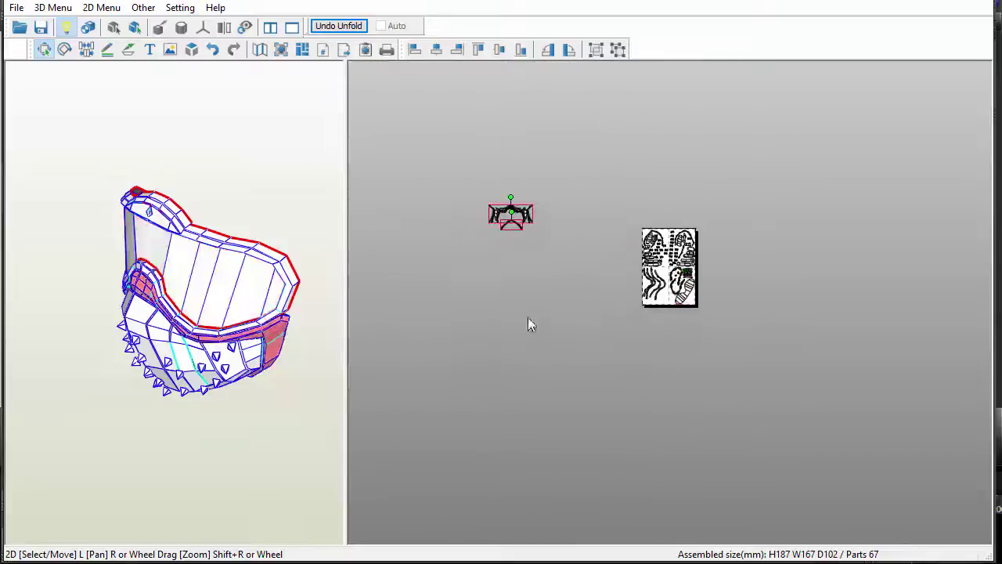
drag(511, 215, 670, 324)
Step: Detach the upper nose strip of the lower frame and join it with the outer side strips into one long curve
scroll(660, 319, up, 8)
right_click(578, 199)
click(548, 246)
click(572, 338)
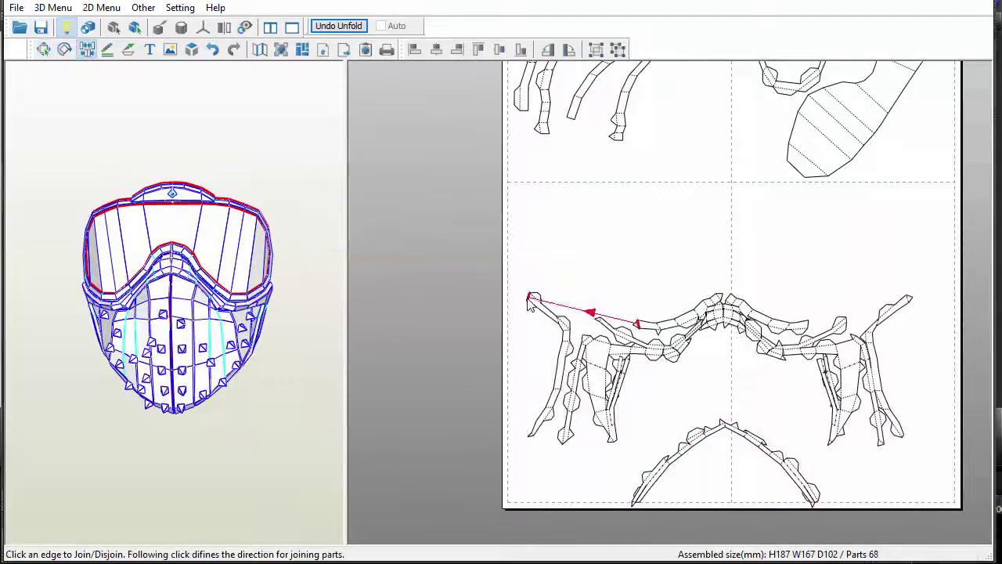
click(537, 300)
scroll(720, 297, up, 3)
click(666, 312)
click(696, 288)
click(735, 312)
click(887, 350)
scroll(887, 350, down, 4)
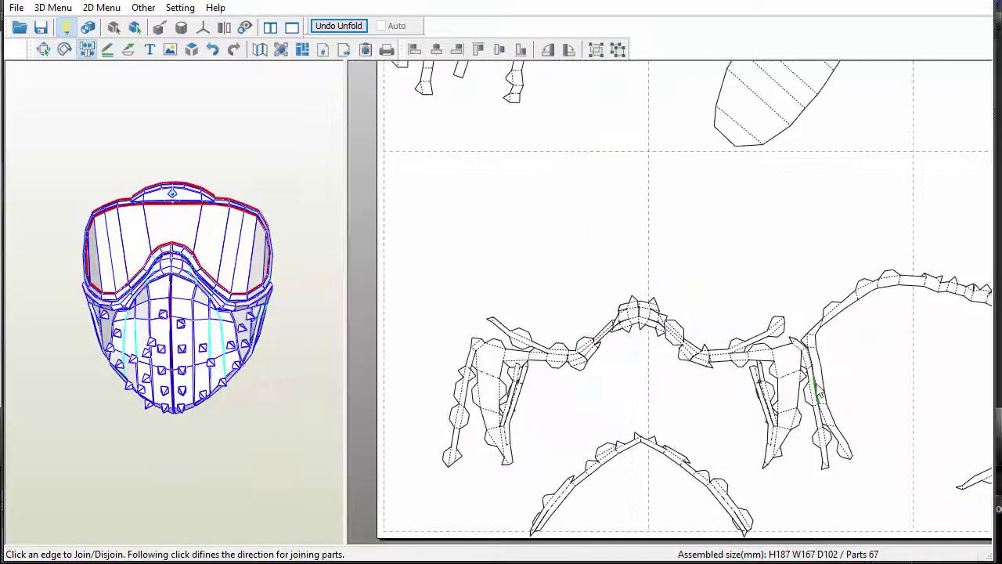
Step: Cut the right side panel and the adjoining eye-edge strip away from the nose bridge of the lower frame
click(800, 342)
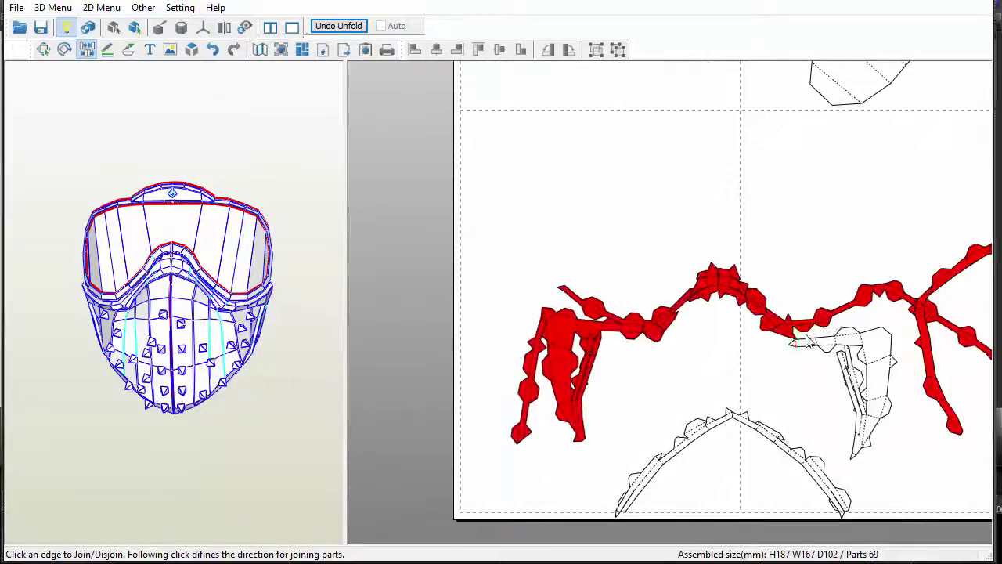
click(792, 323)
click(748, 294)
click(736, 288)
middle_drag(717, 285, 561, 264)
scroll(561, 264, down, 1)
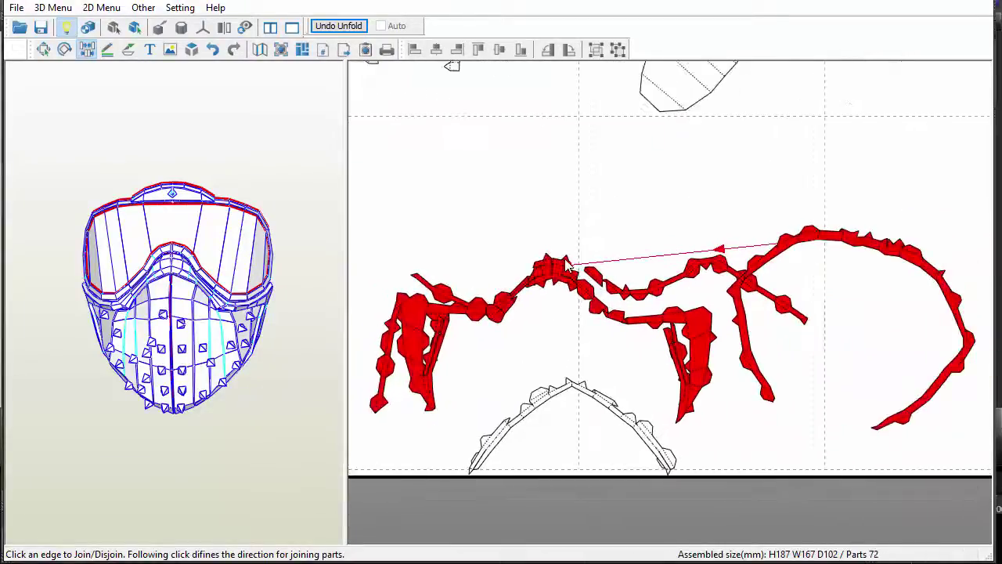
Step: Separate the right eye-edge strip from the long outer curve and join it to the upper edge of the nose bridge
scroll(555, 264, up, 4)
scroll(830, 223, down, 2)
middle_drag(831, 223, 447, 309)
scroll(678, 306, up, 4)
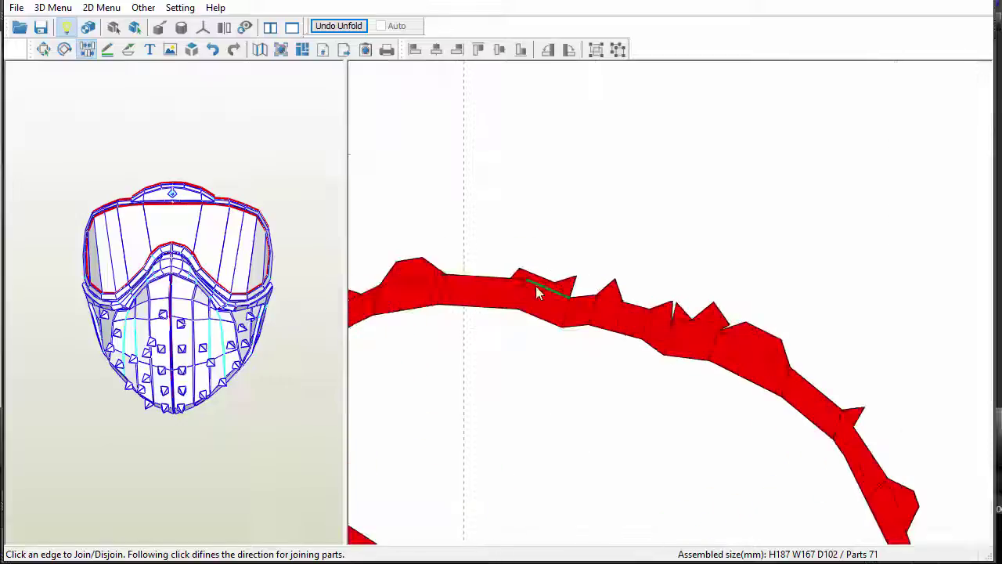
click(537, 290)
scroll(537, 290, down, 2)
middle_drag(537, 291, 970, 273)
scroll(476, 300, up, 3)
click(519, 390)
scroll(716, 313, down, 4)
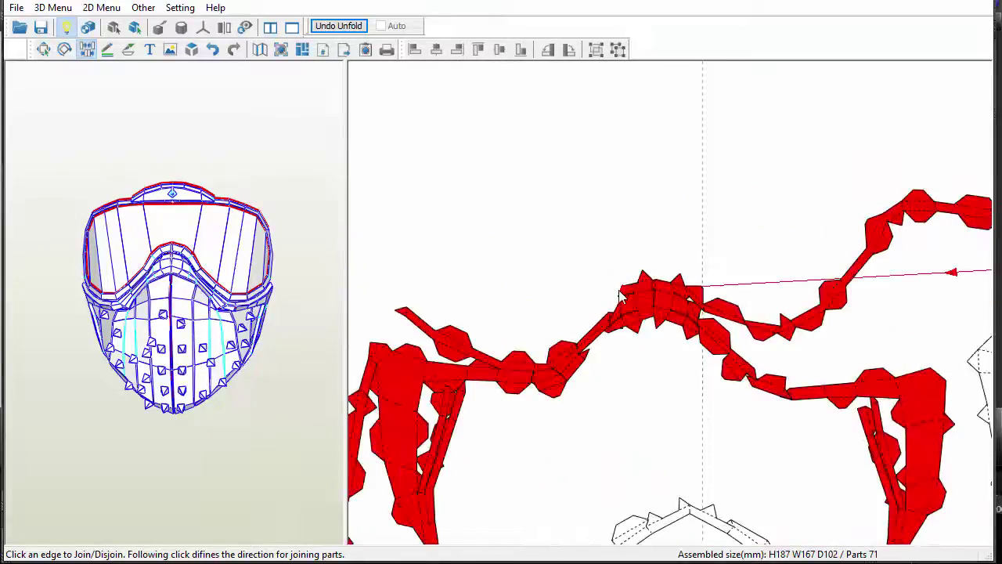
Step: Cut the nose bridge and left side panel off the eye-edge strip and rejoin the strip's left end
click(654, 278)
click(587, 337)
click(575, 393)
click(573, 364)
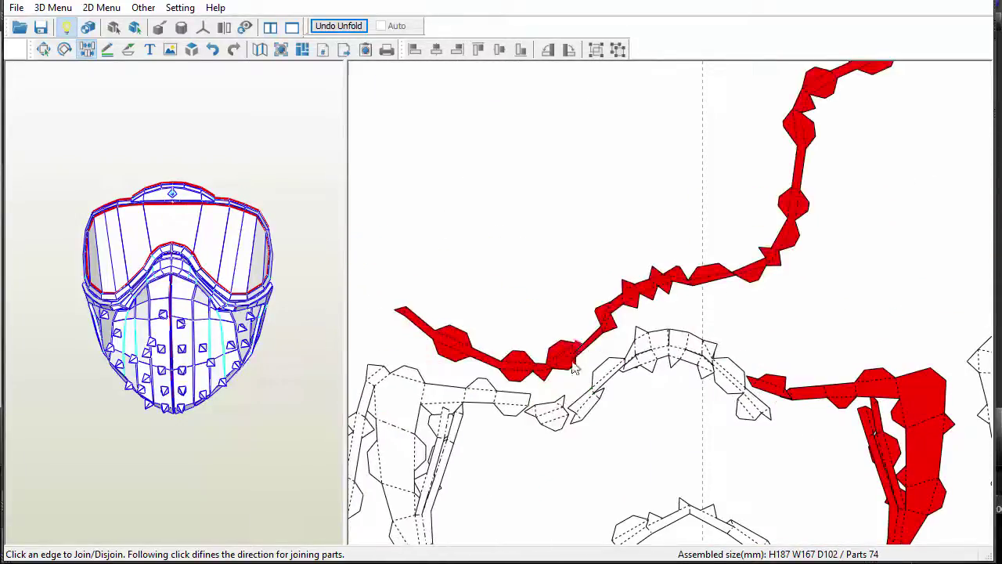
click(407, 312)
click(409, 315)
scroll(670, 302, down, 1)
Step: Move the long eye-edge strip out of the way and pull the left side panel and nose bridge apart
right_click(525, 187)
click(666, 201)
scroll(666, 298, down, 3)
drag(396, 174, 987, 298)
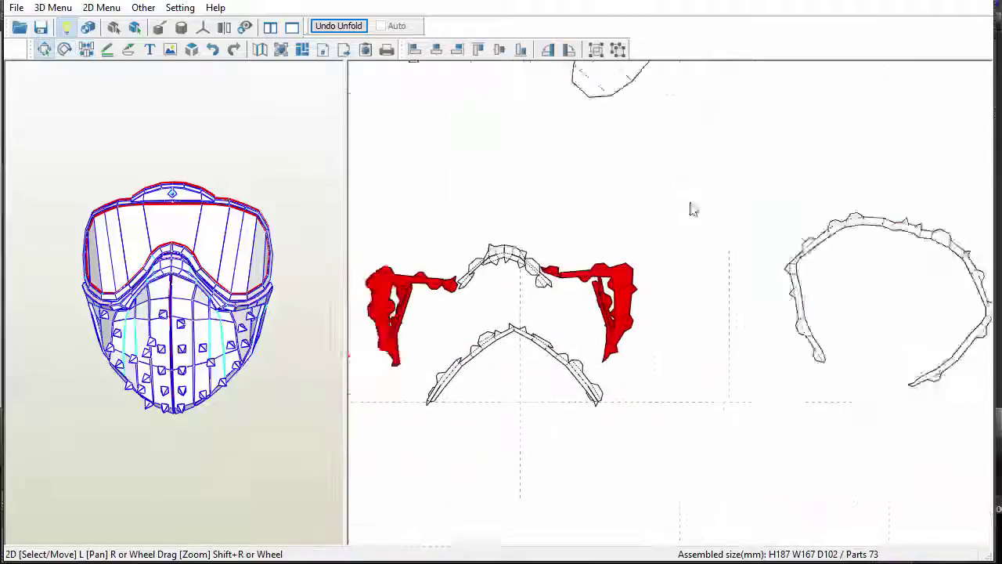
scroll(412, 296, up, 3)
drag(412, 295, 351, 259)
drag(665, 224, 636, 146)
Step: Cut the narrow strips off the right side piece and join its upper band to the nose bridge
right_click(636, 145)
click(775, 189)
scroll(775, 268, up, 2)
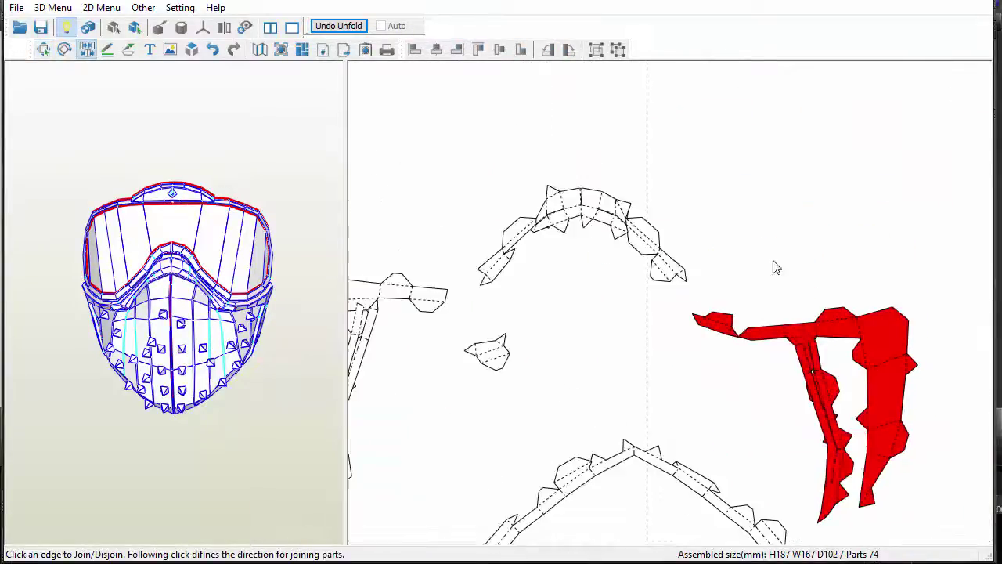
click(742, 345)
click(656, 261)
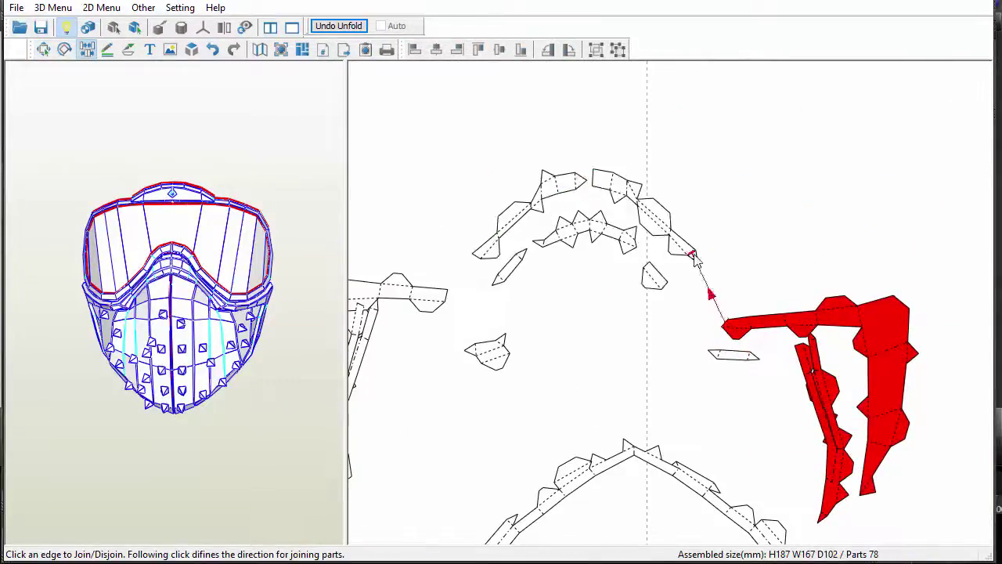
click(719, 354)
click(733, 358)
key(ctrl+z)
middle_drag(660, 249, 860, 180)
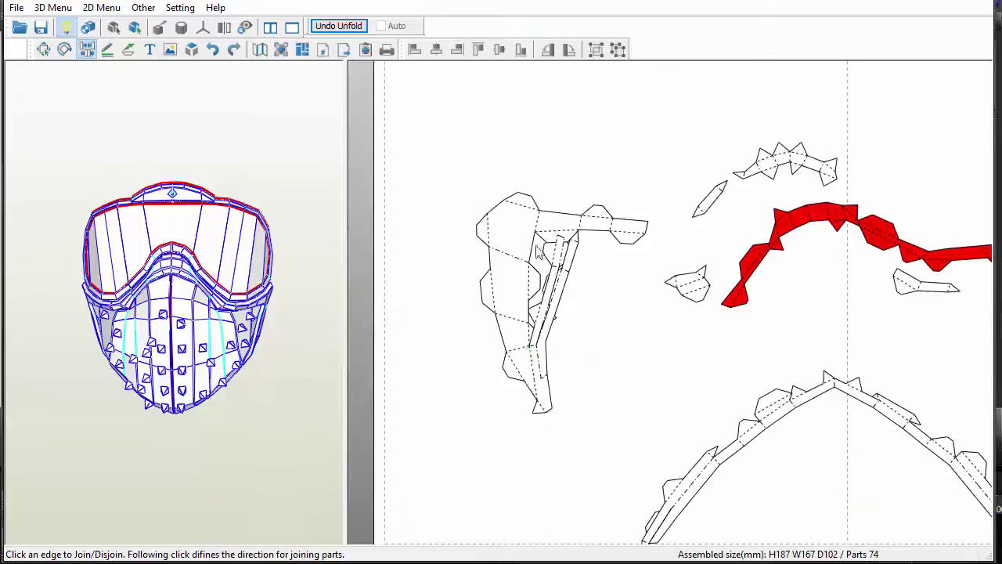
Step: Detach the left narrow eye strip, join the left side panel to the nose-bridge band, and move the joined piece aside
click(536, 360)
click(689, 283)
click(702, 280)
click(733, 299)
key(ctrl+m)
drag(782, 241, 985, 371)
scroll(788, 281, down, 6)
scroll(857, 289, up, 6)
Step: Join the narrow left and right eye strips to the ends of the inner nose-bridge strip to form one long arch
right_click(488, 215)
click(614, 265)
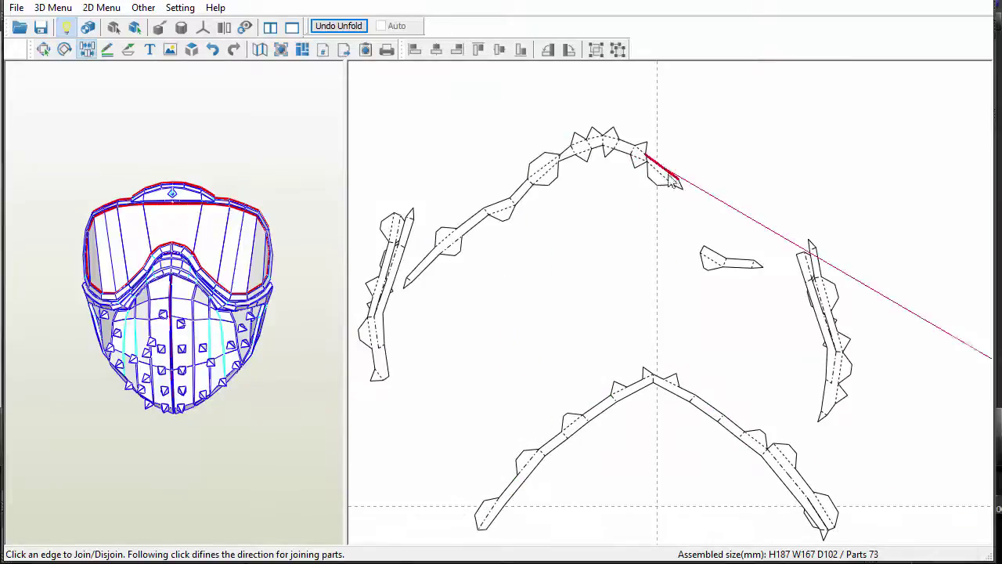
click(722, 215)
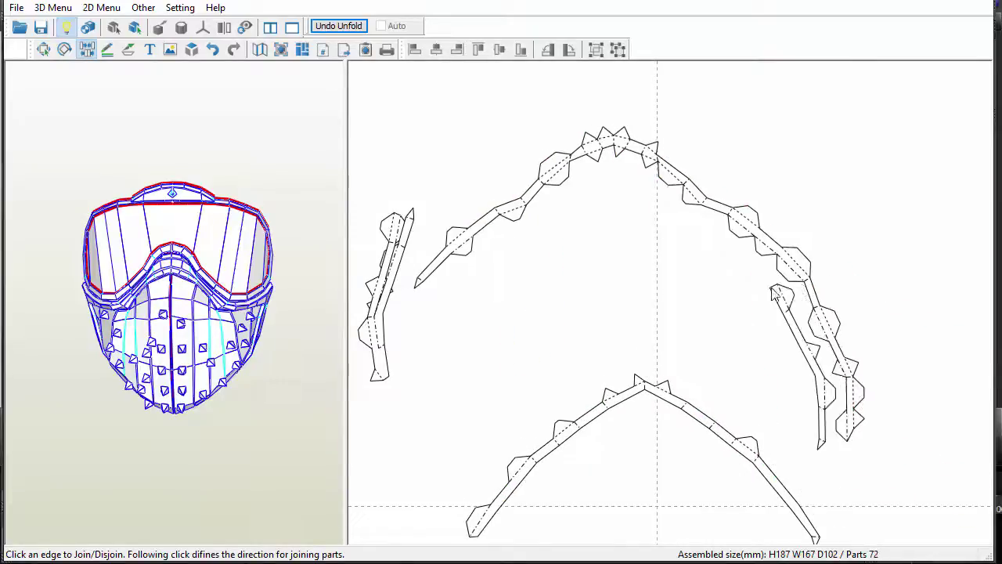
click(417, 356)
scroll(573, 352, down, 6)
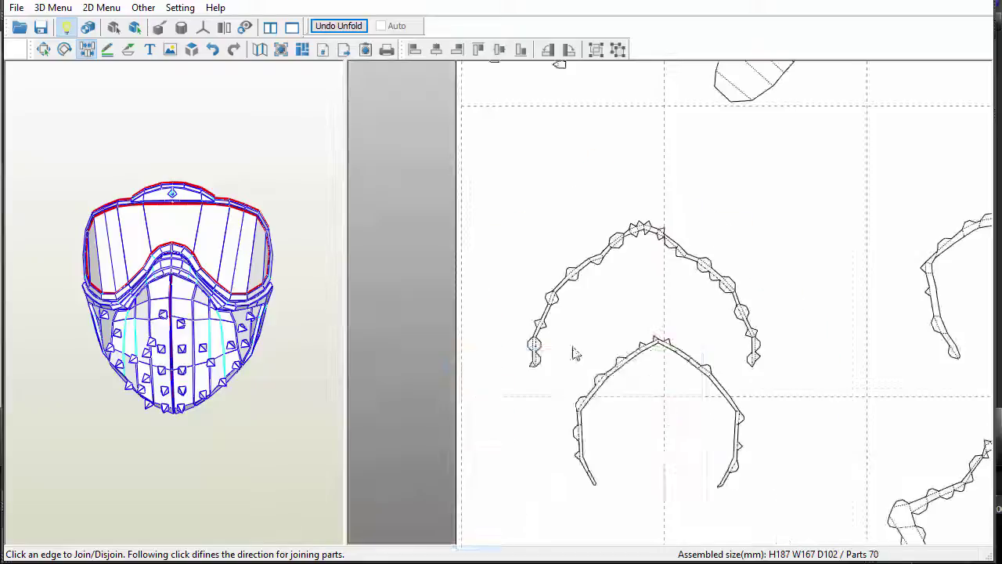
Step: Move the two arch strips onto the first page of the third row and bring the remaining long pieces below them
key(Escape)
drag(697, 274, 552, 401)
drag(632, 374, 603, 336)
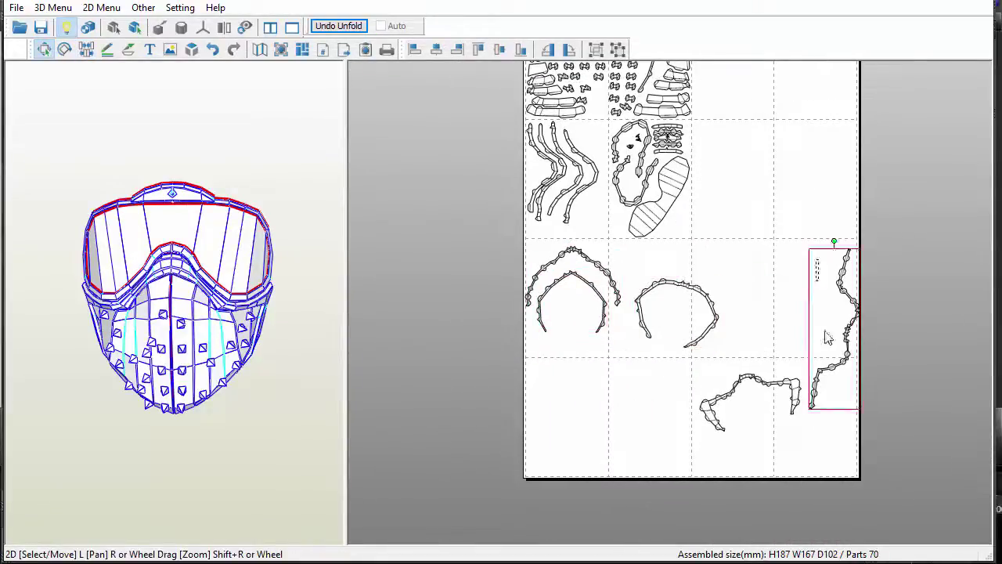
drag(828, 336, 586, 438)
drag(751, 380, 554, 401)
scroll(536, 258, up, 6)
Step: Split the outer arch strip near its peak and place the halves upright on either side of the inner arch
right_click(465, 227)
click(586, 273)
click(694, 216)
right_click(496, 197)
click(595, 208)
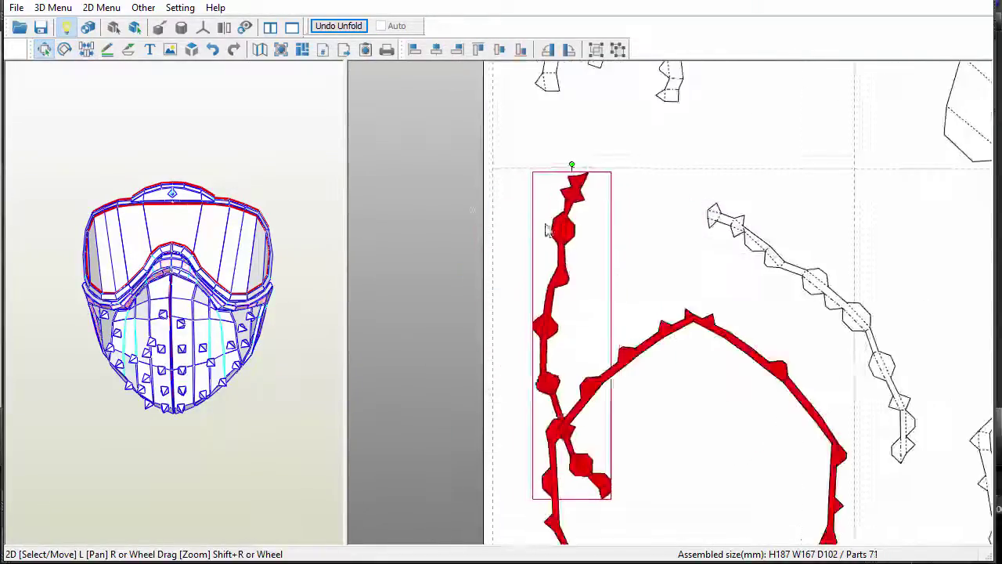
drag(553, 230, 516, 231)
drag(690, 311, 671, 174)
click(820, 288)
drag(810, 196, 906, 247)
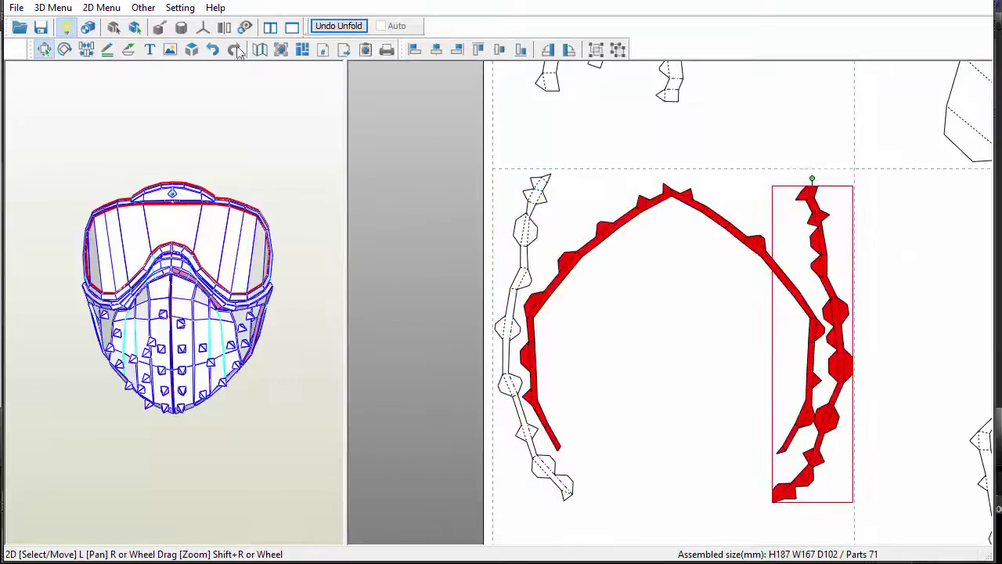
Step: Apply a flap height of 3 mm to all flaps
click(128, 49)
click(218, 221)
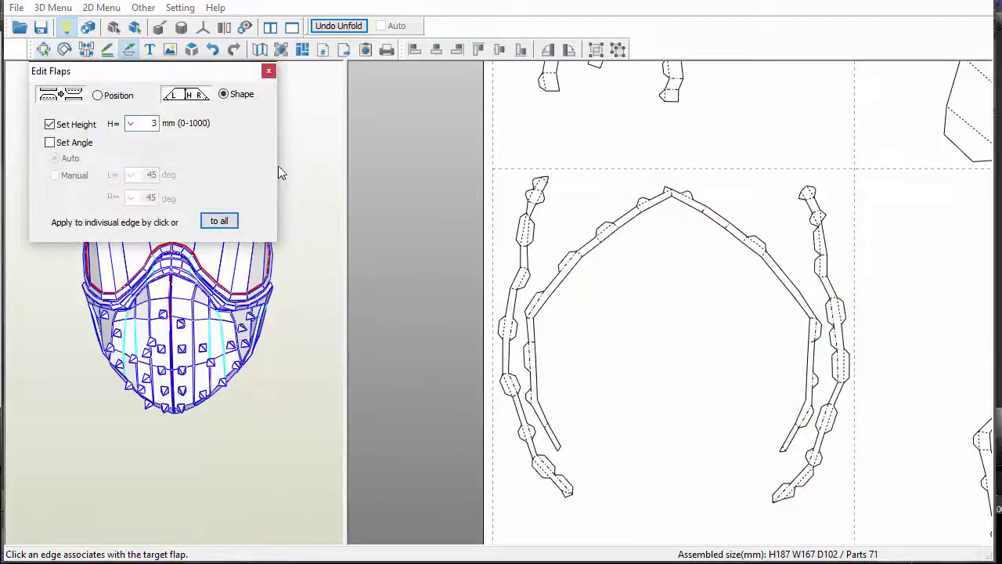
click(269, 71)
Step: Cut the large open curve on the neighbouring page into four shorter strips
scroll(598, 247, down, 3)
click(754, 189)
scroll(799, 161, up, 3)
right_click(592, 230)
right_click(425, 196)
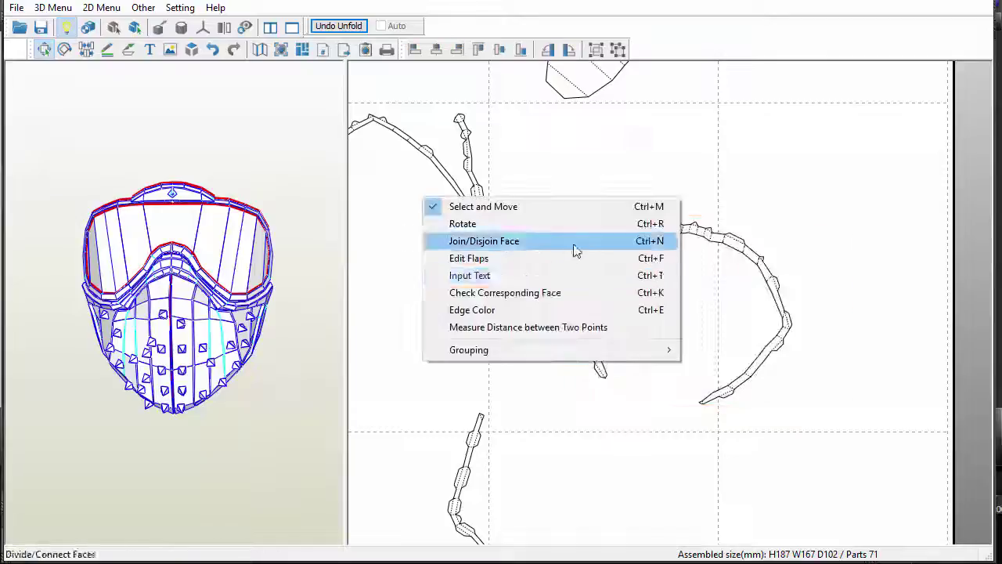
click(574, 242)
scroll(677, 306, up, 3)
click(513, 252)
click(859, 335)
click(657, 165)
Step: Arrange the four short curved strips side by side inside the arch on the first page of the third row
scroll(657, 166, down, 2)
drag(749, 189, 715, 221)
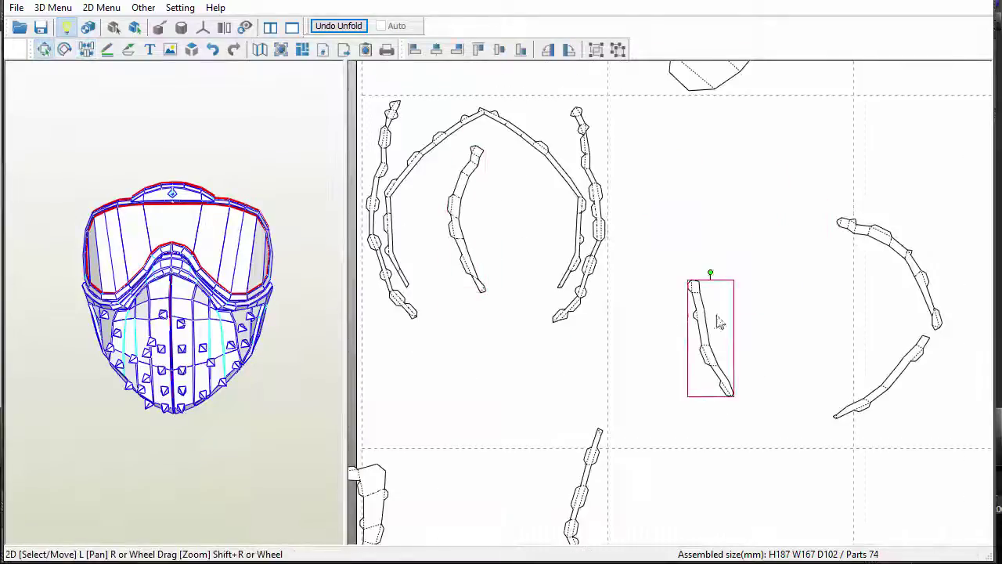
drag(887, 384, 535, 247)
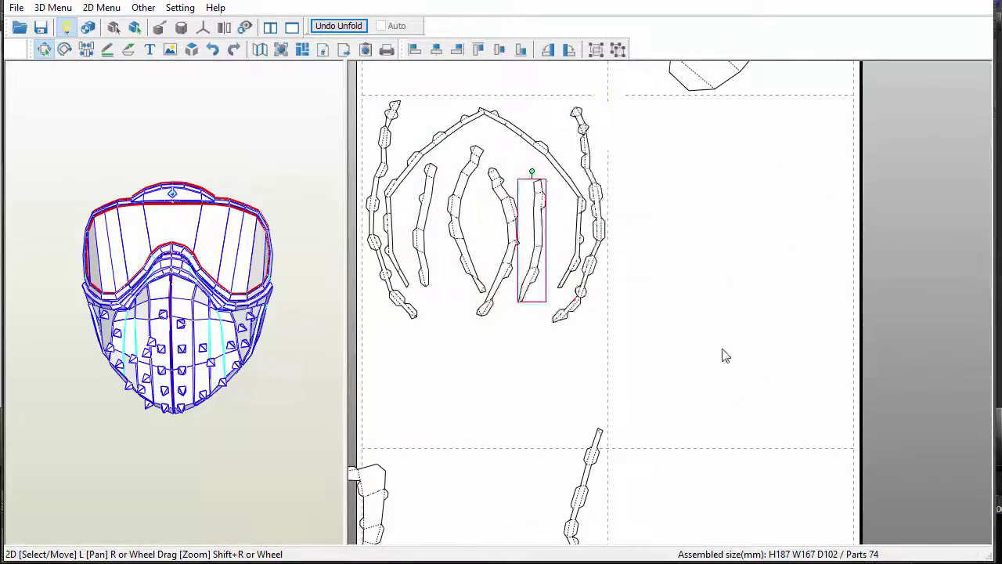
Step: Place the long eye-edge strip horizontally below the arches and cut off both of its end sections
scroll(722, 355, down, 2)
right_drag(614, 399, 715, 349)
click(715, 381)
drag(687, 333, 811, 363)
scroll(670, 303, up, 2)
right_click(349, 284)
click(478, 329)
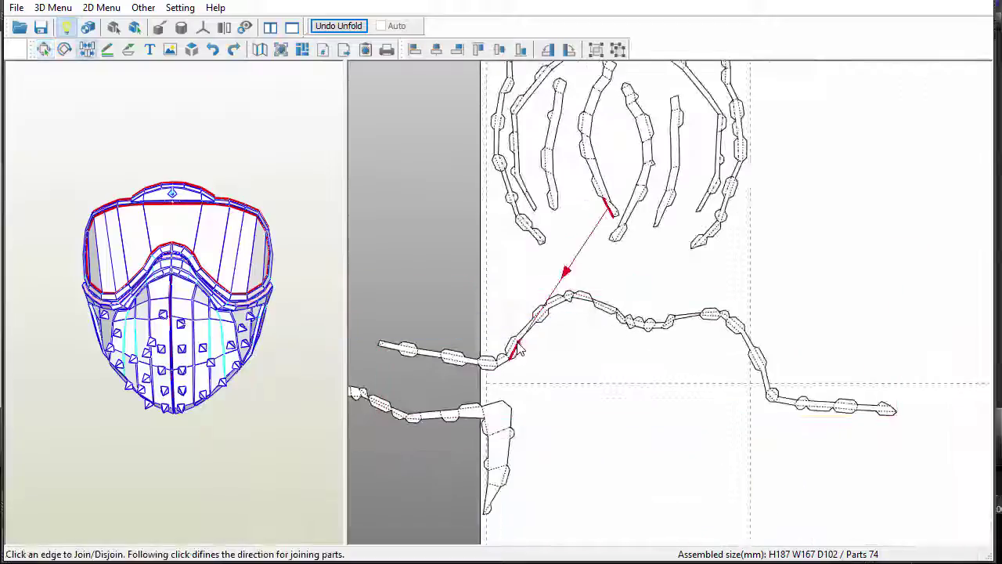
click(518, 342)
click(768, 370)
Step: Arrange the three eye-edge strip pieces beneath the arches within the page
right_click(666, 284)
click(808, 299)
drag(736, 321, 711, 290)
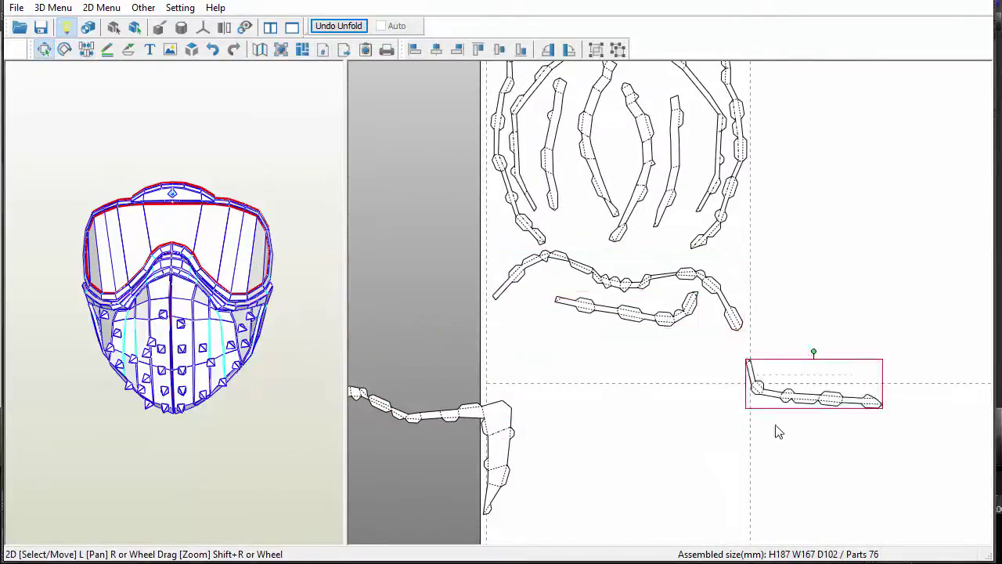
drag(791, 396, 560, 335)
Step: Move the nose-bridge and side-panel piece to the empty neighbouring page, split it in two, and rotate the left half
scroll(670, 305, down, 2)
drag(562, 390, 964, 164)
right_drag(926, 259, 694, 422)
scroll(670, 306, up, 2)
right_click(670, 305)
click(720, 351)
click(601, 289)
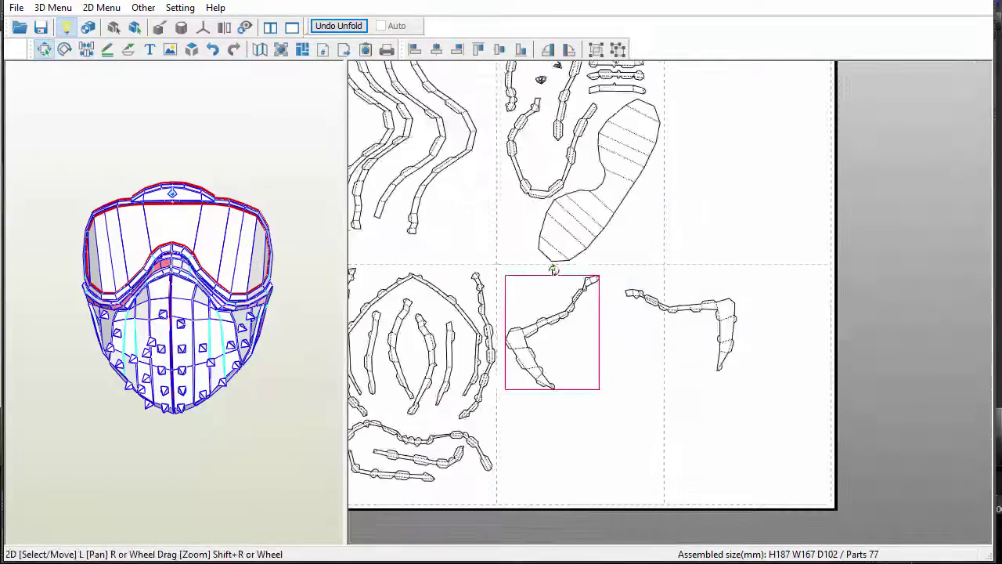
drag(552, 270, 740, 259)
scroll(741, 259, down, 3)
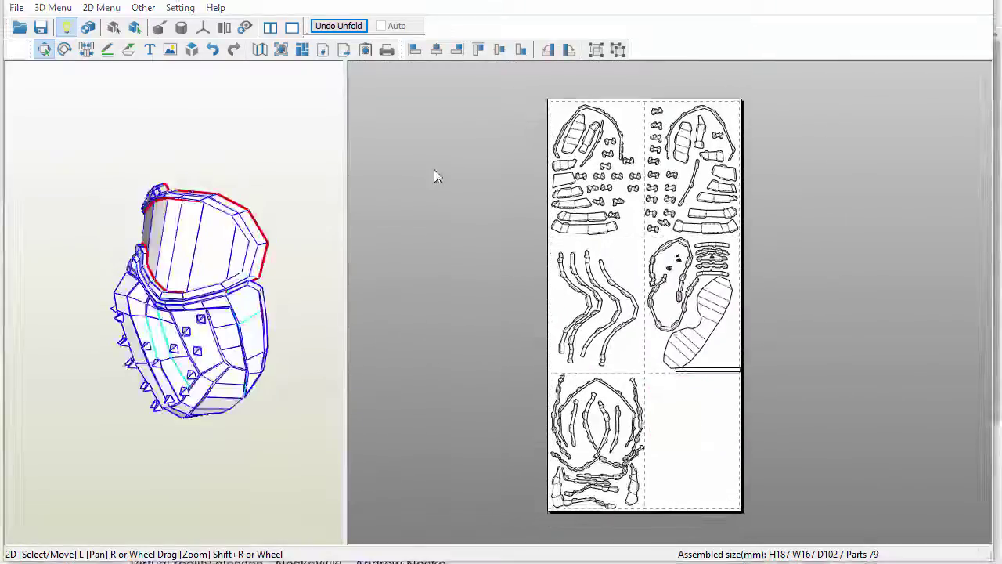
right_drag(424, 169, 404, 166)
scroll(445, 171, up, 1)
right_drag(170, 234, 264, 232)
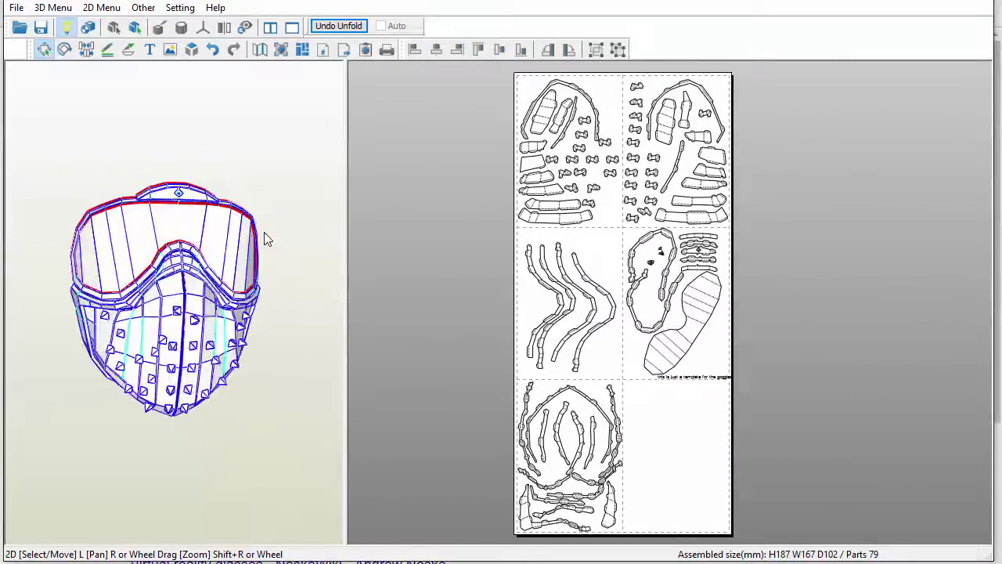
mouse_move(235, 235)
mouse_down()
mouse_move(219, 223)
mouse_move(235, 201)
mouse_move(219, 227)
mouse_up()
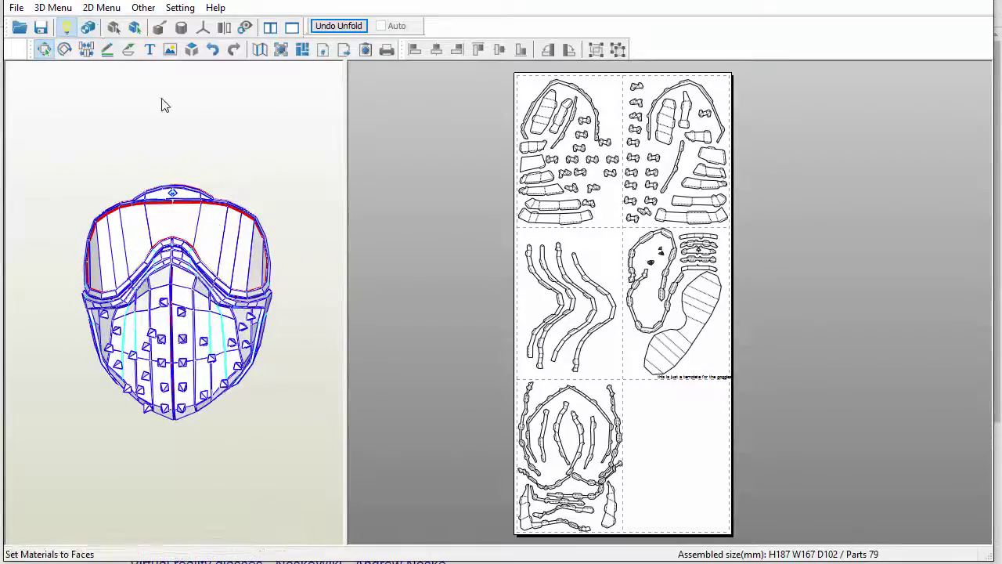
Step: Show the edge IDs on the unfolded parts and check the numbering up close
click(102, 8)
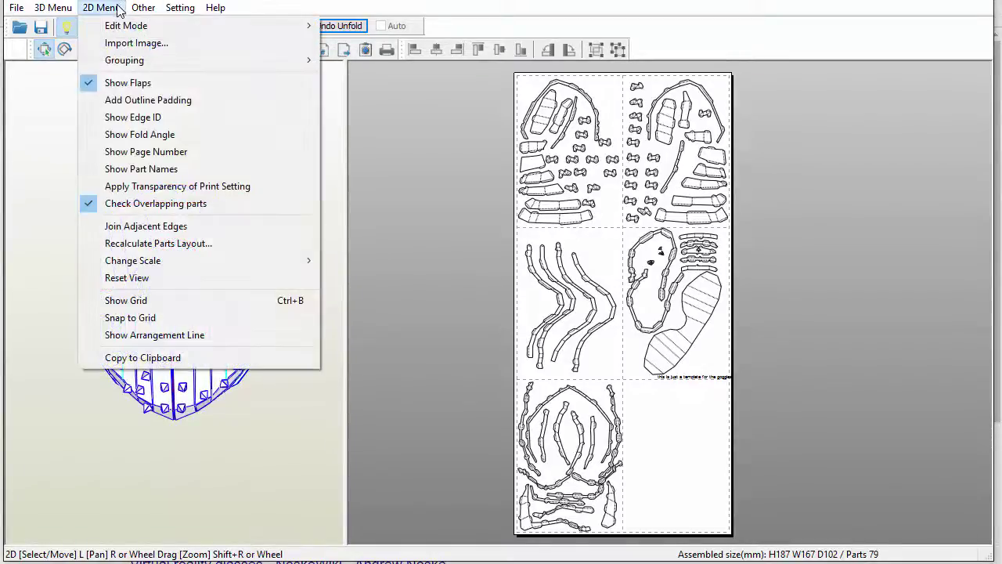
click(128, 118)
scroll(665, 423, up, 5)
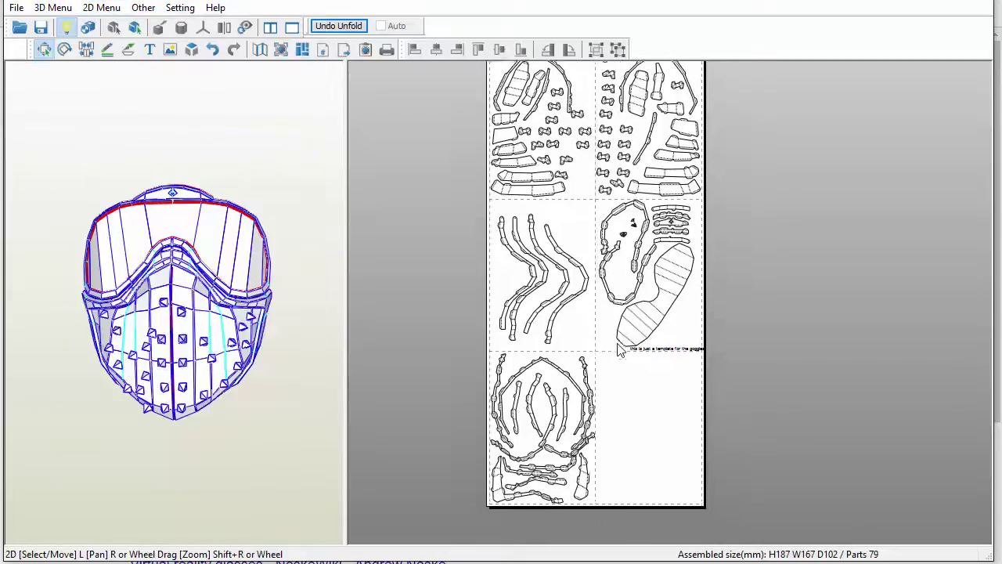
scroll(618, 336, up, 4)
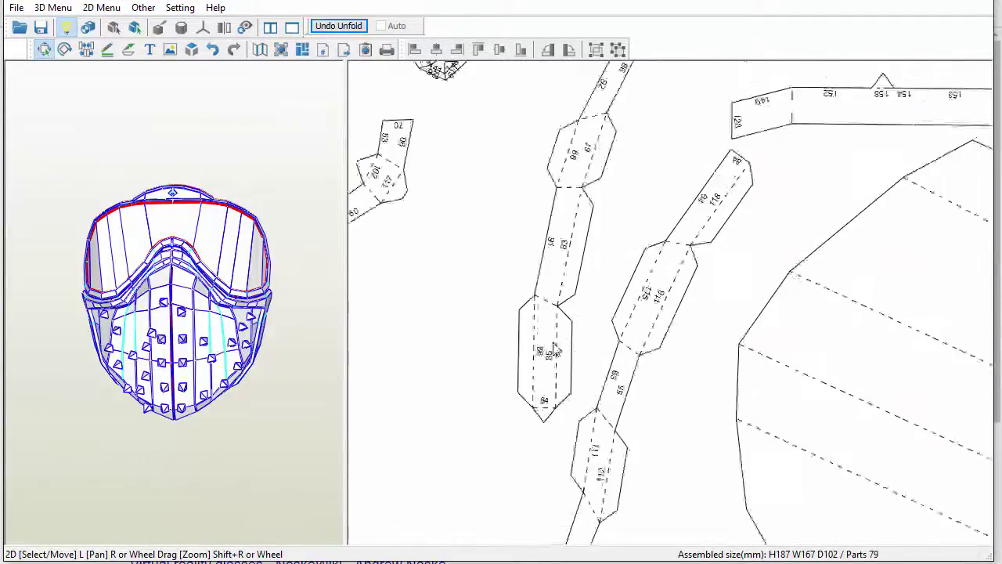
scroll(564, 384, down, 5)
scroll(572, 386, down, 6)
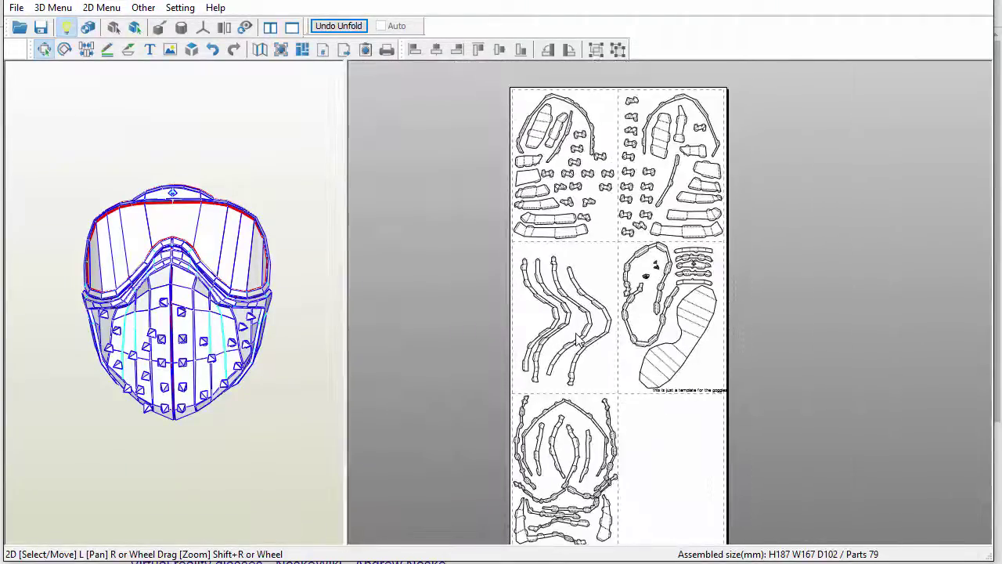
Step: Print one copy of all pages to PDF with the CutePDF Writer printer
key(ctrl+p)
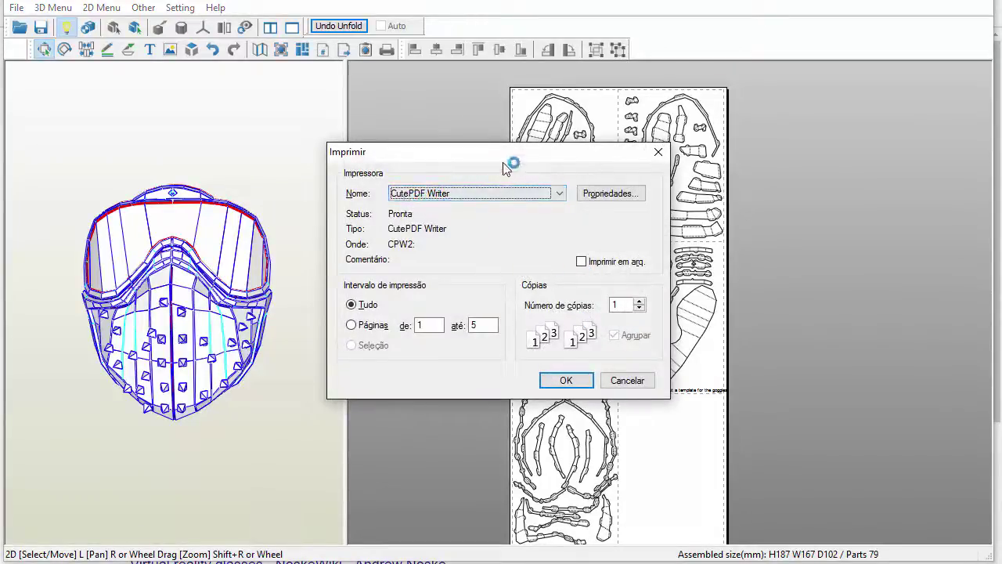
drag(505, 169, 636, 234)
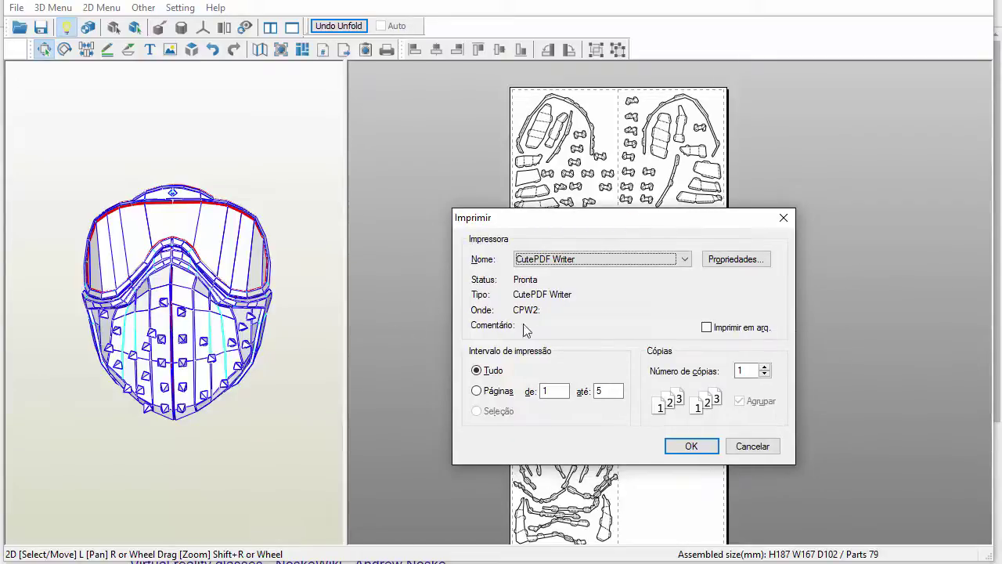
click(691, 446)
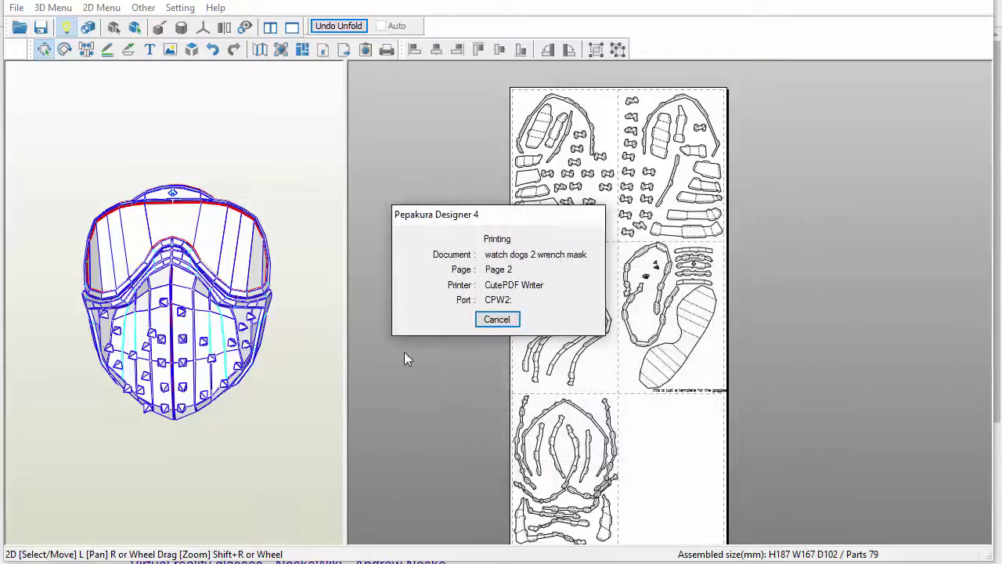